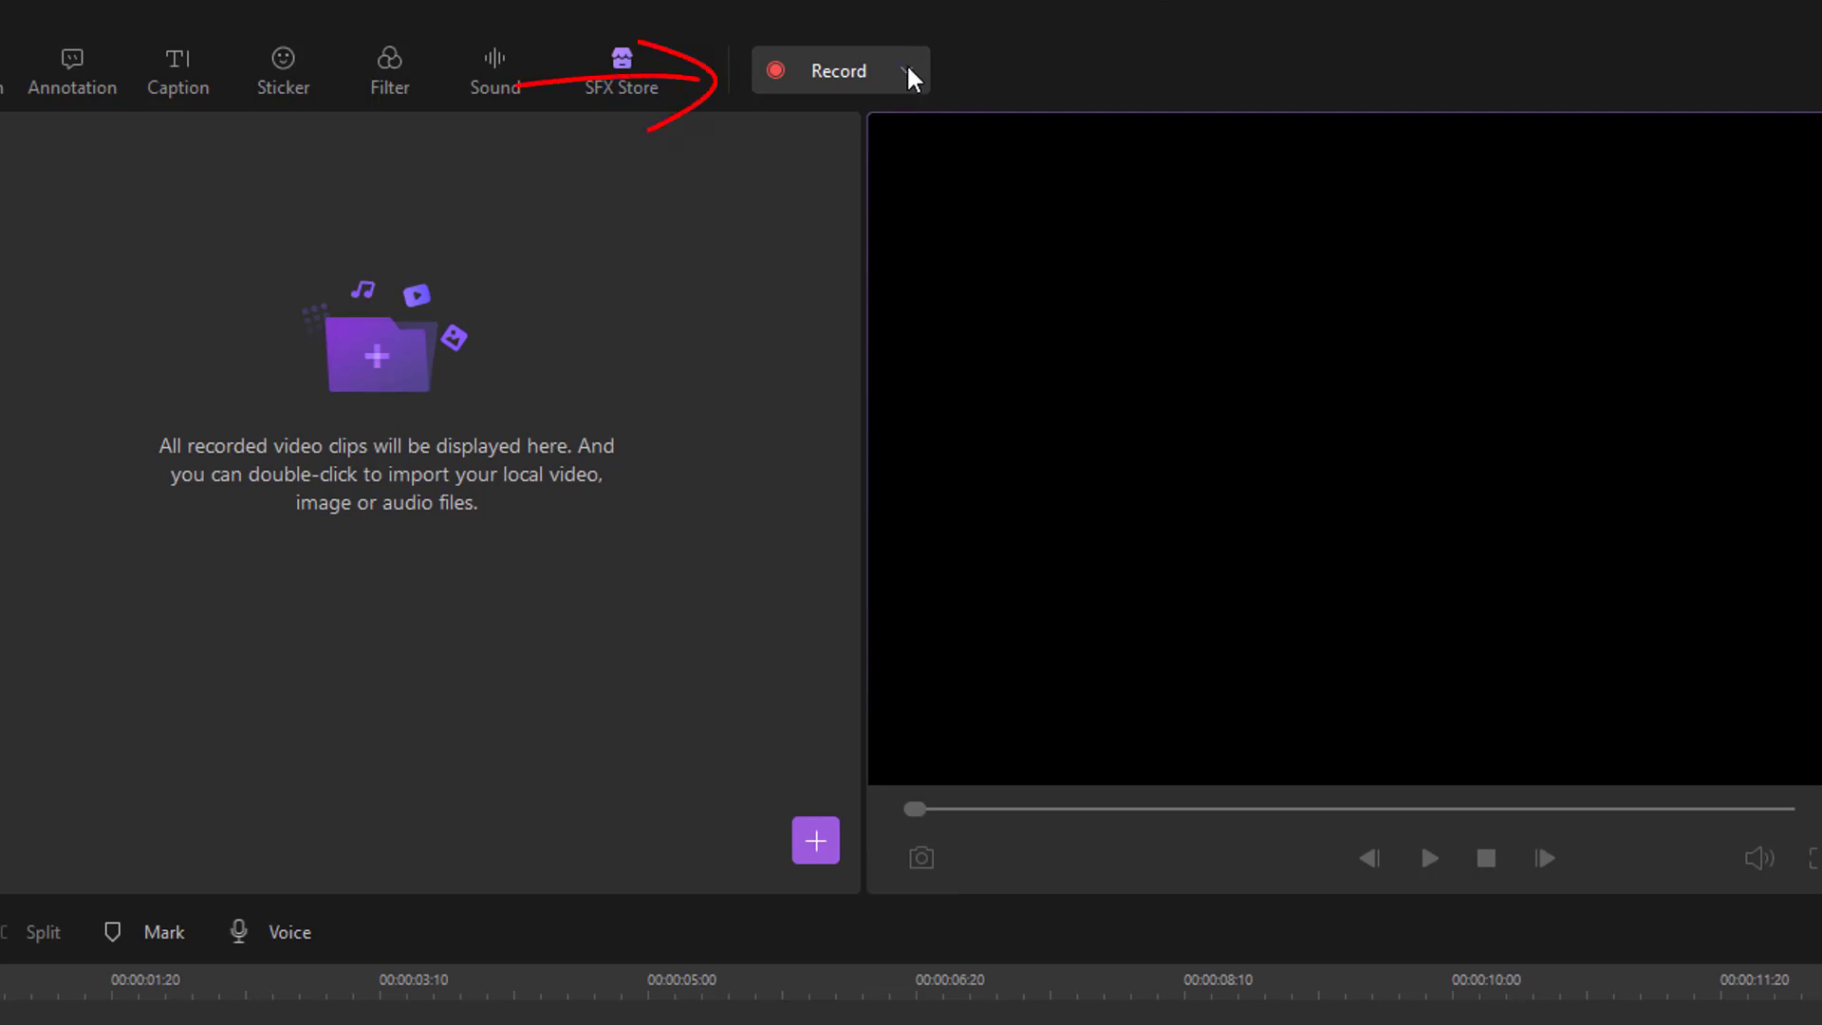
Step: Record the screen in Screen + WebCam mode so the clip lands in the library and timeline
{"action": "left_click", "coordinate": [908, 70]}
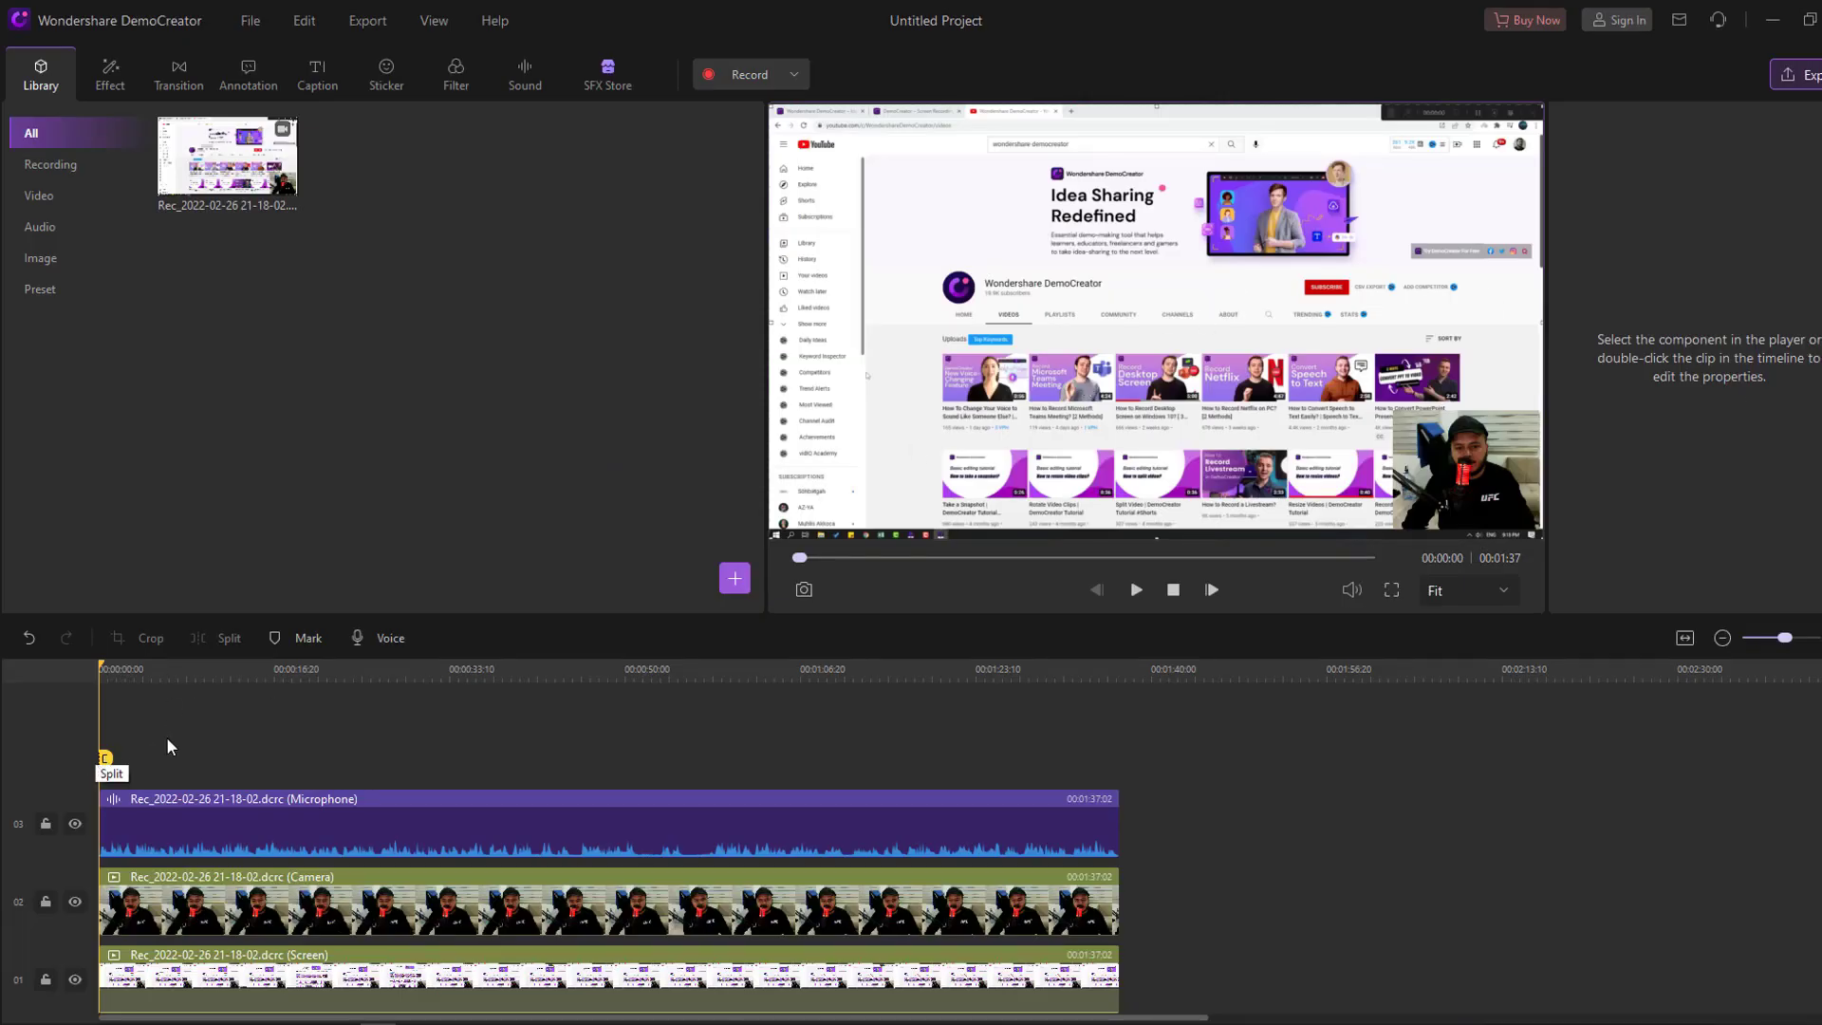
Step: Raise the microphone track's volume to 120%
{"action": "left_click_drag", "start_coordinate": [106, 758], "coordinate": [577, 784]}
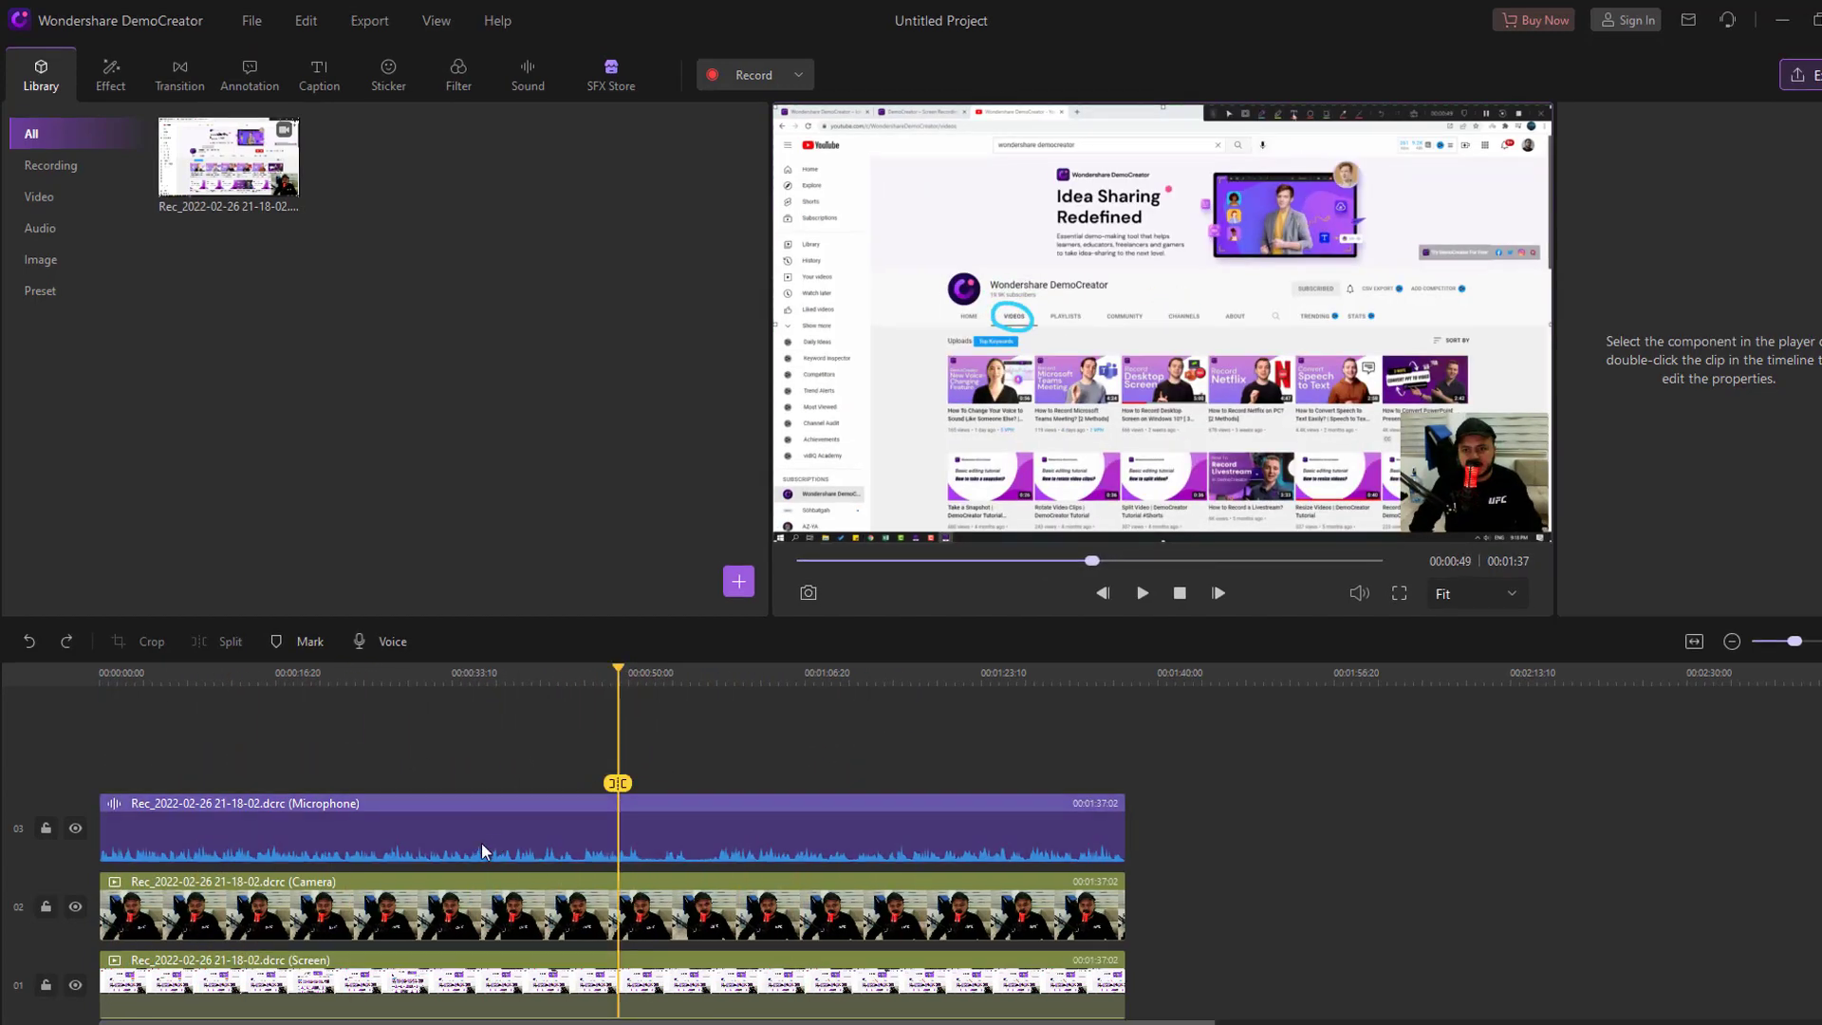
{"action": "left_click", "coordinate": [402, 840]}
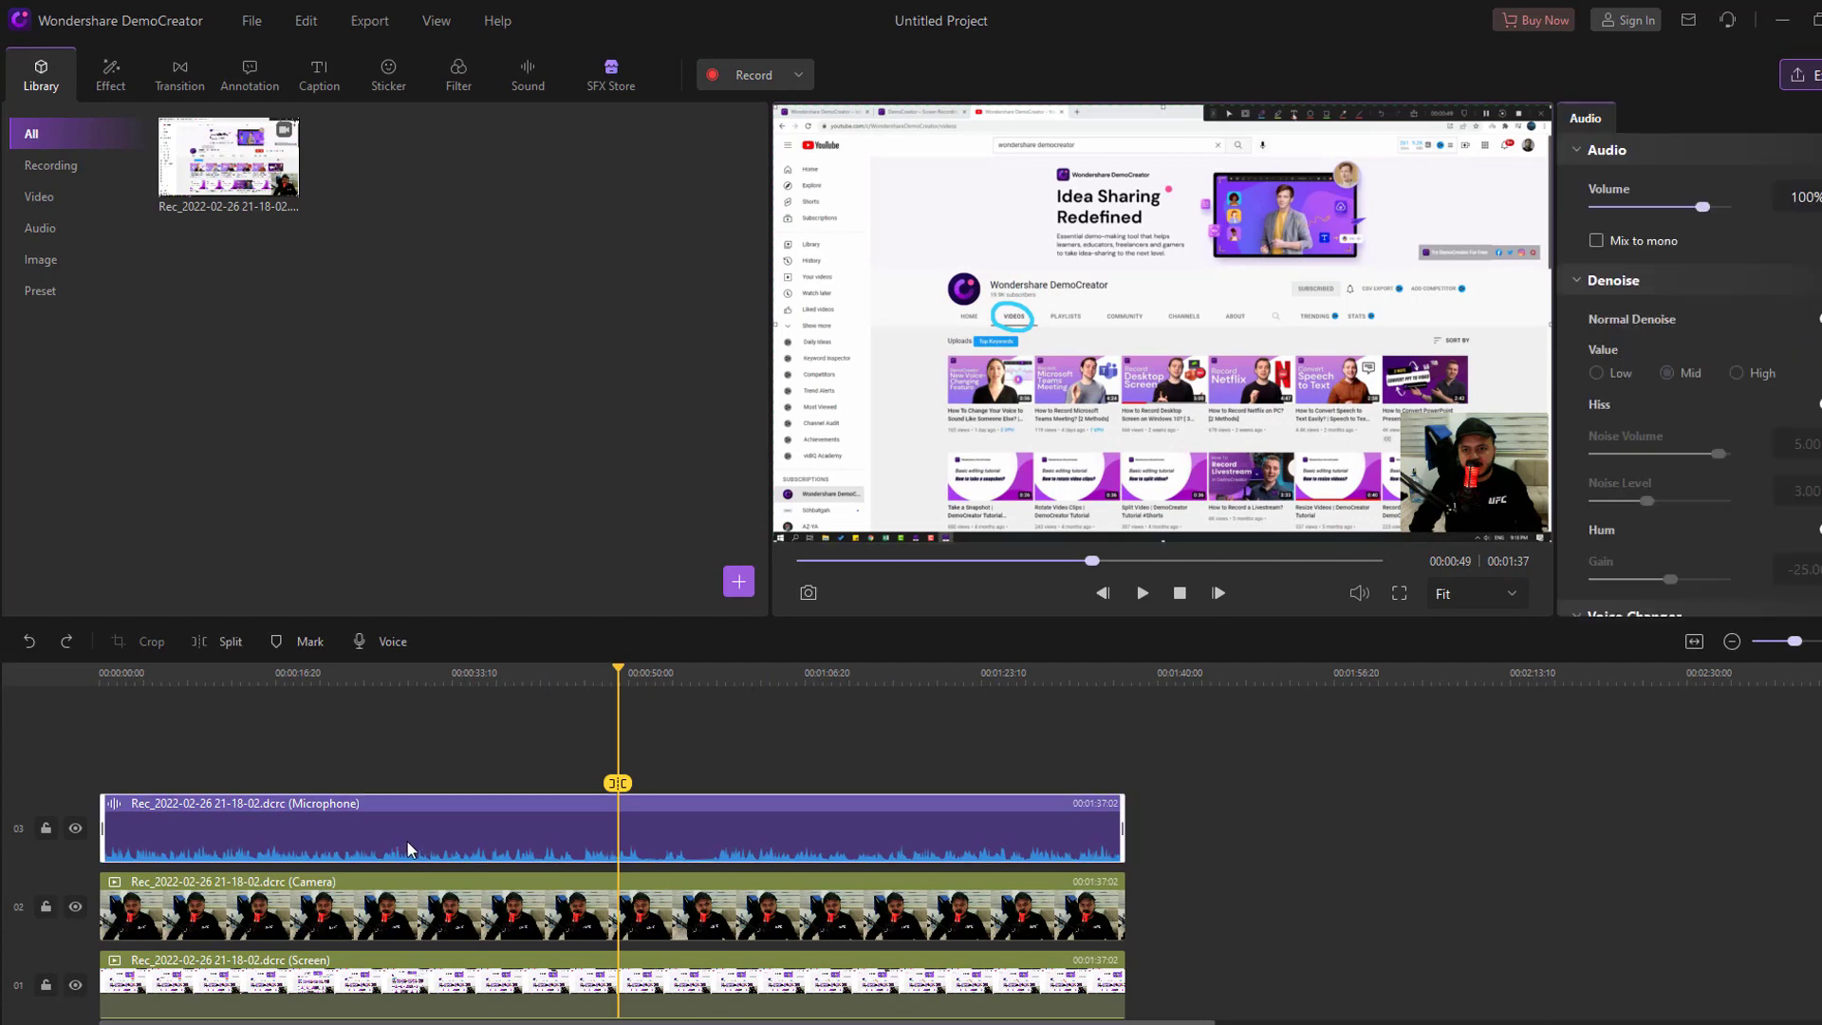
{"action": "left_click_drag", "start_coordinate": [1703, 209], "coordinate": [1724, 209]}
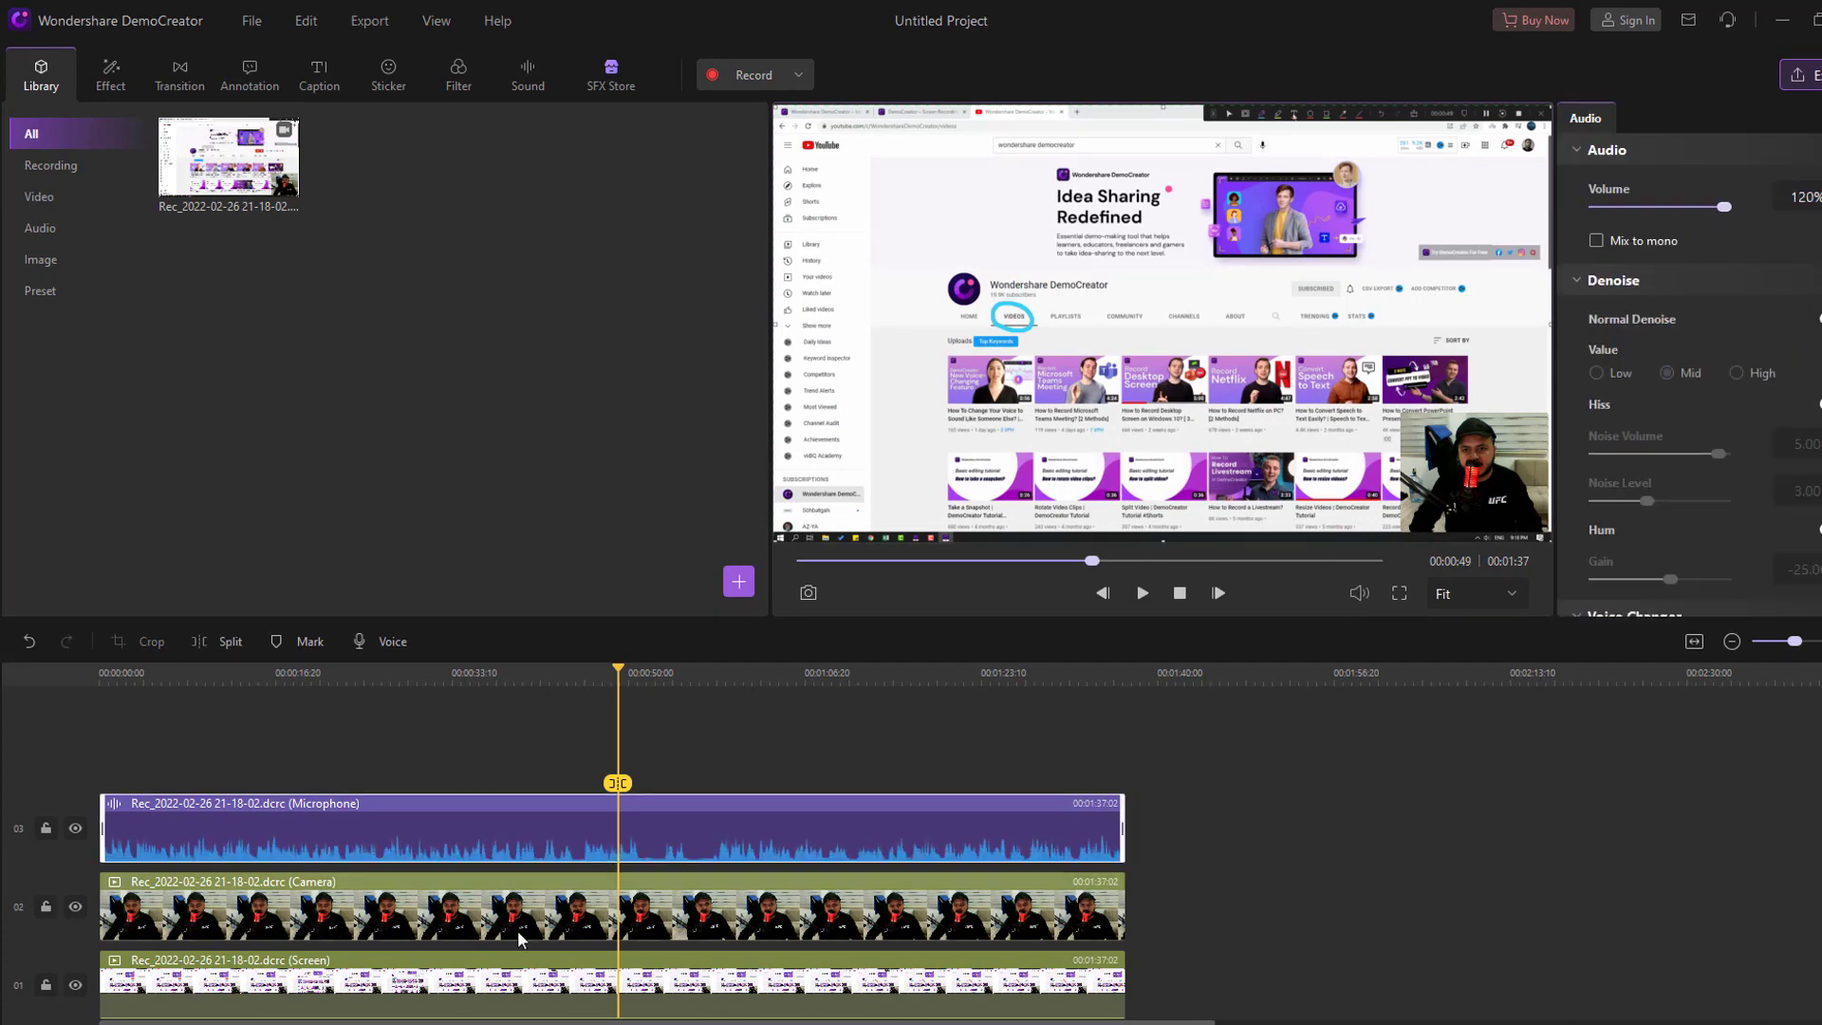
Step: Try resizing and tilting the webcam overlay clip
{"action": "left_click", "coordinate": [465, 925]}
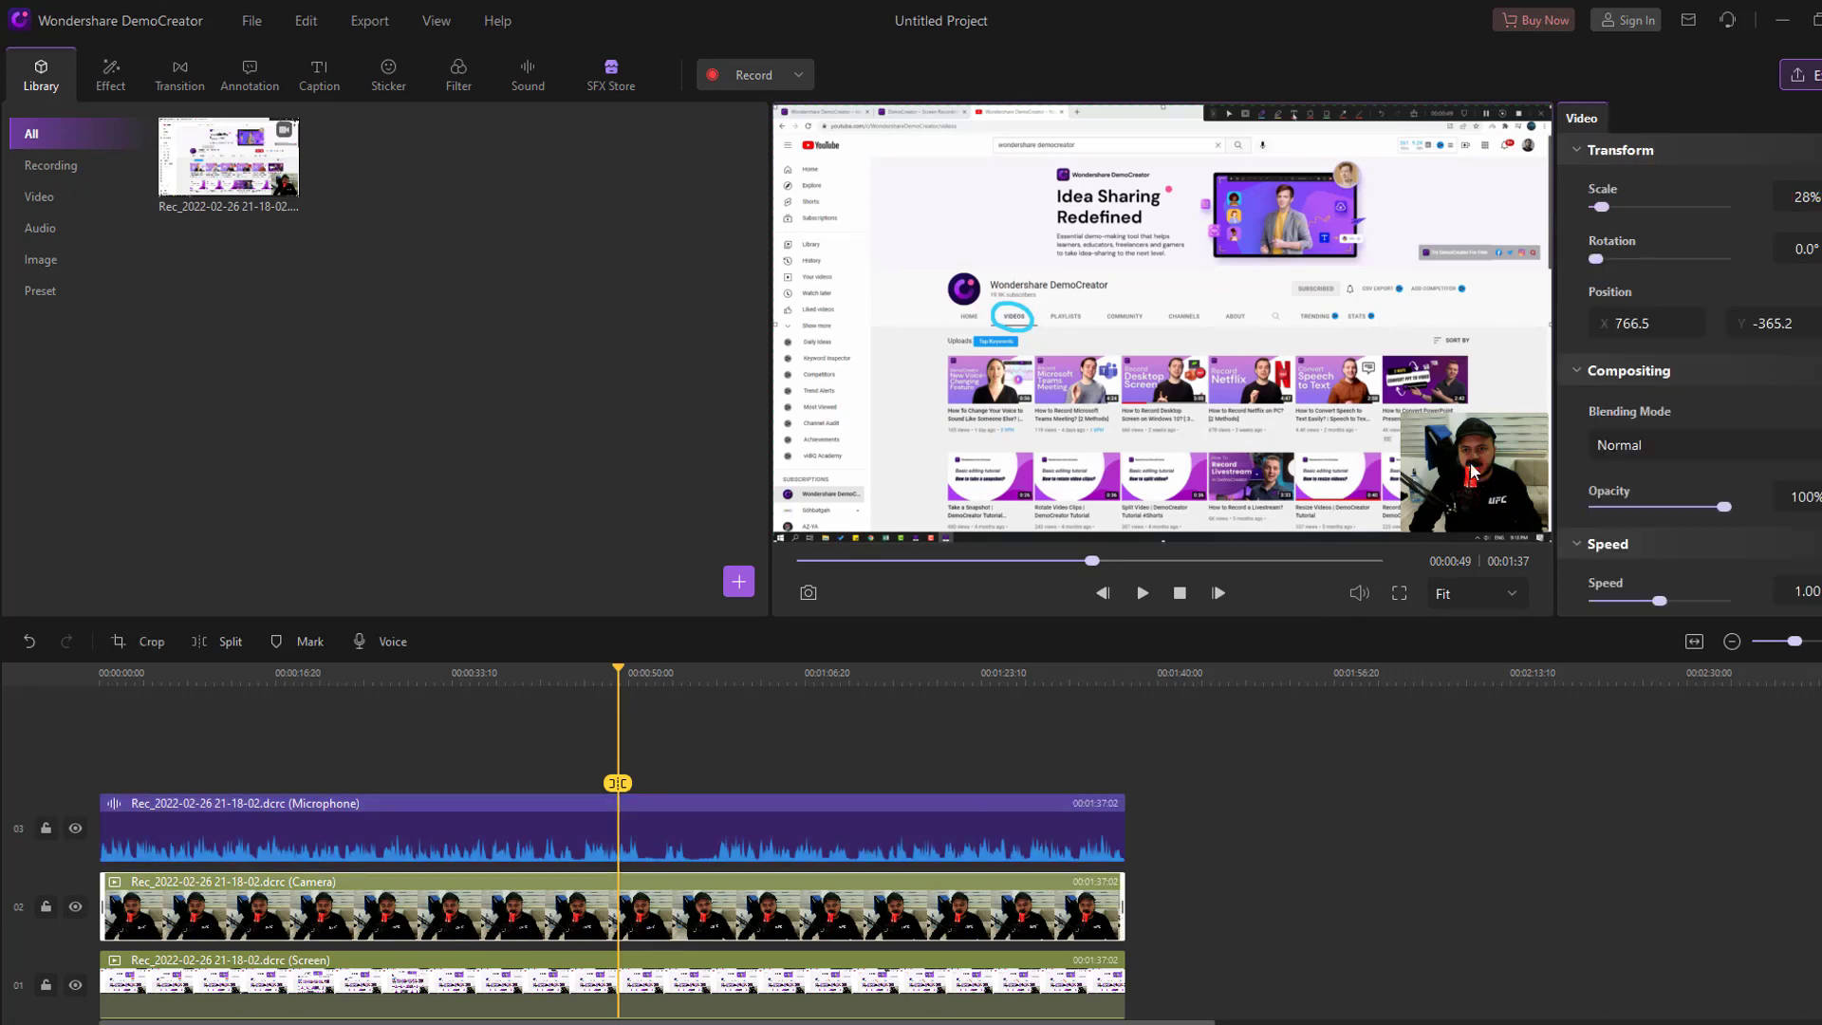
{"action": "left_click_drag", "start_coordinate": [1601, 208], "coordinate": [1596, 261]}
{"action": "scroll", "coordinate": [1660, 379], "scroll_direction": "down", "scroll_amount": 1}
Step: Experiment with the screen layer's opacity and rotation, then undo back to 100% scale
{"action": "left_click", "coordinate": [400, 982]}
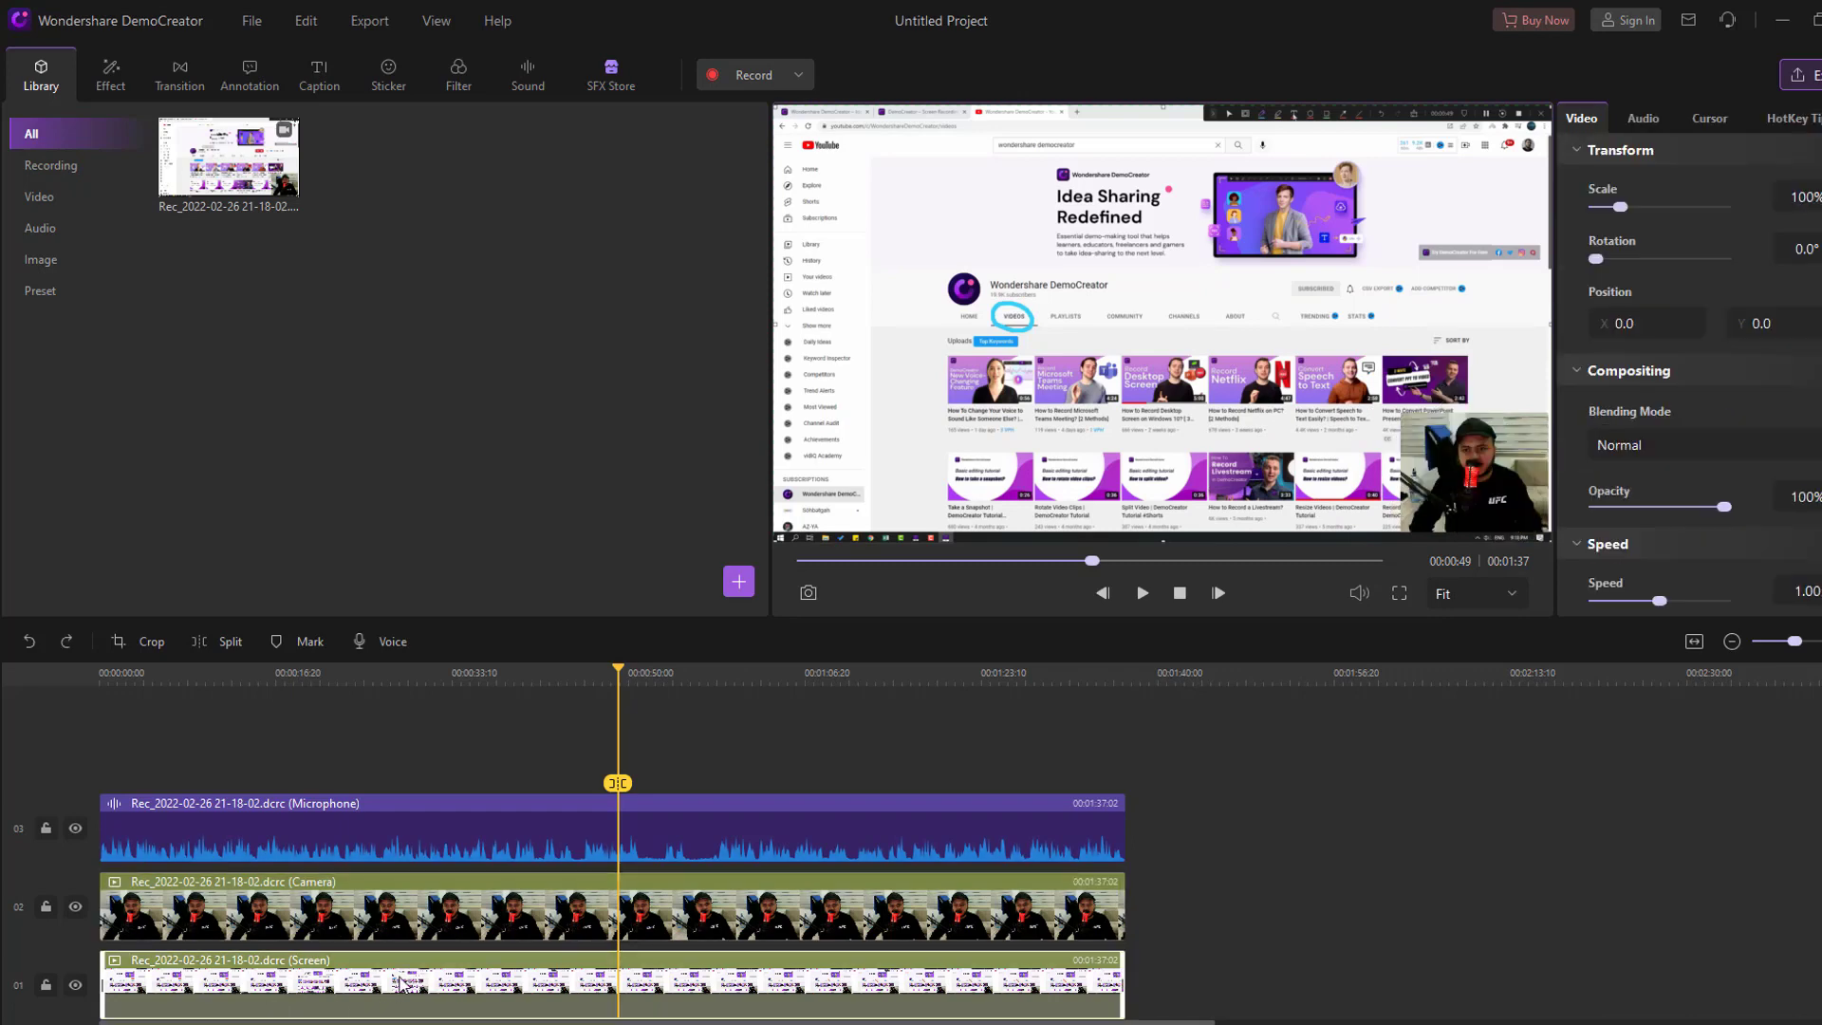
{"action": "mouse_move", "coordinate": [1725, 509]}
{"action": "left_mouse_down"}
{"action": "mouse_move", "coordinate": [1621, 515]}
{"action": "mouse_move", "coordinate": [1737, 509]}
{"action": "left_mouse_up"}
{"action": "left_click_drag", "start_coordinate": [1598, 254], "coordinate": [1659, 209]}
{"action": "key", "text": "ctrl+z"}
Step: Show the Education stickers in a fresh project's Sticker collection
{"action": "left_click", "coordinate": [897, 761]}
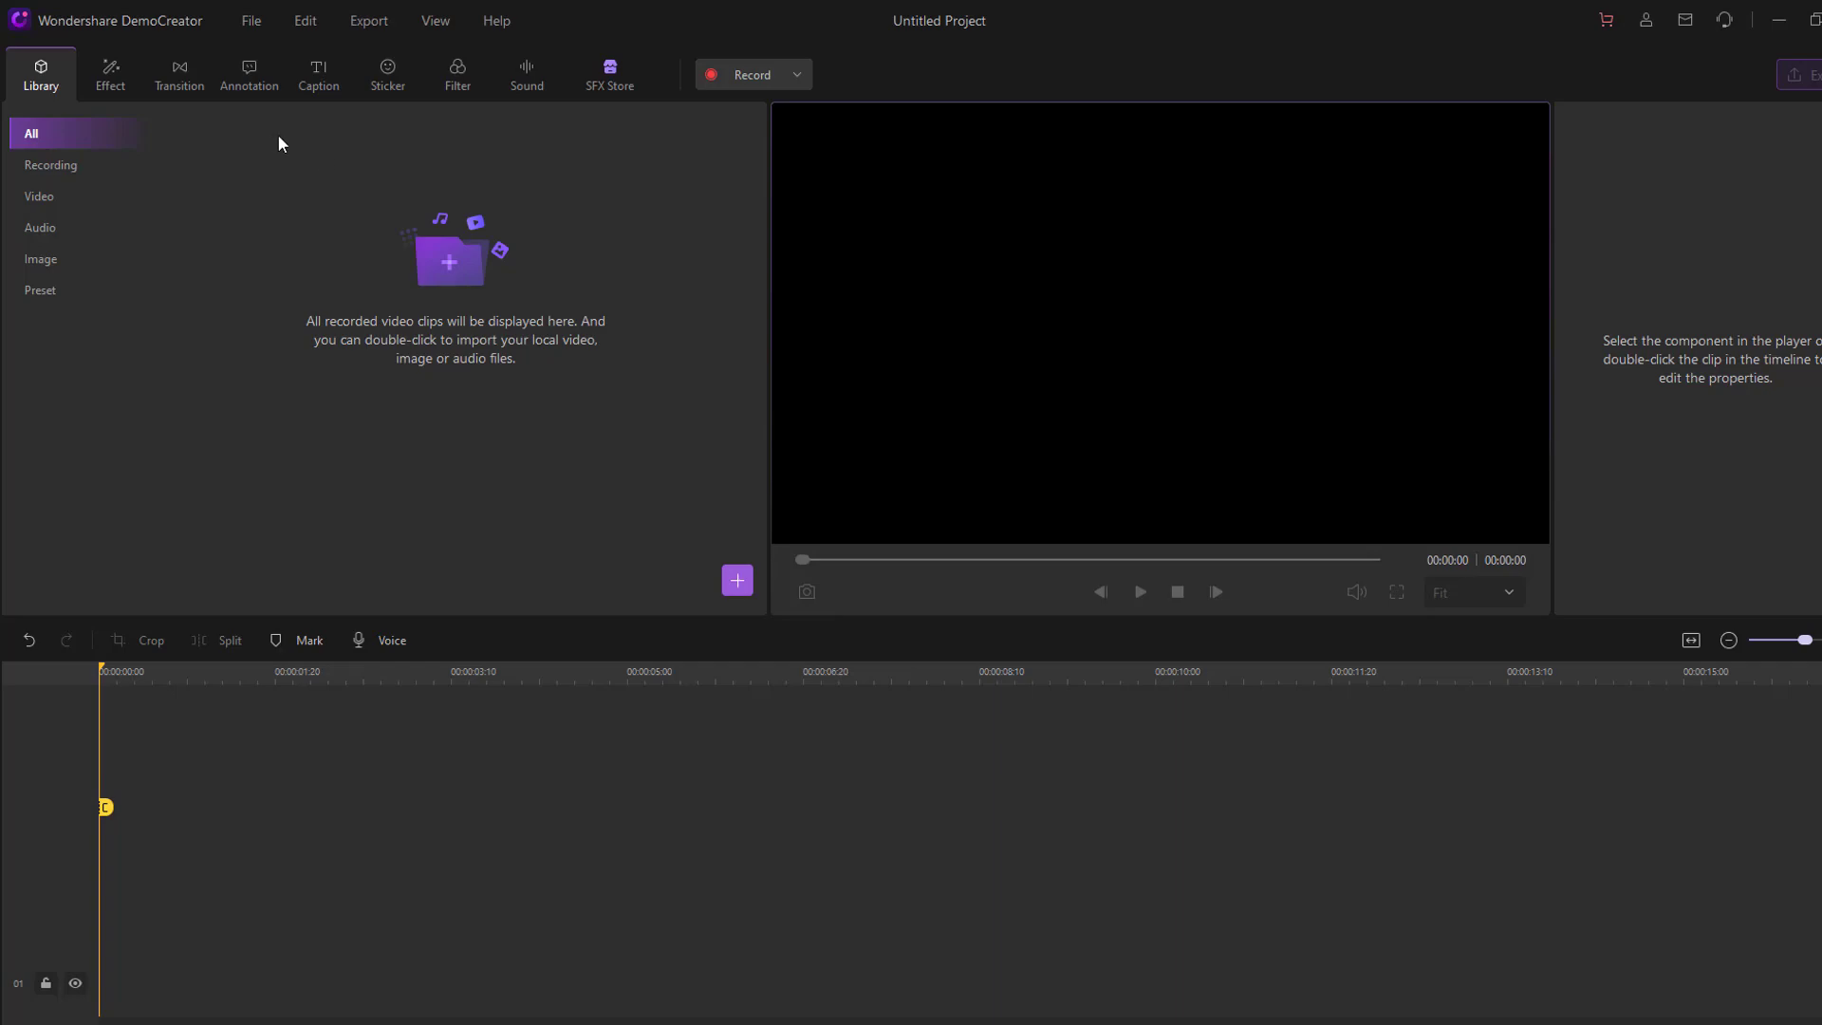
{"action": "left_click", "coordinate": [381, 85]}
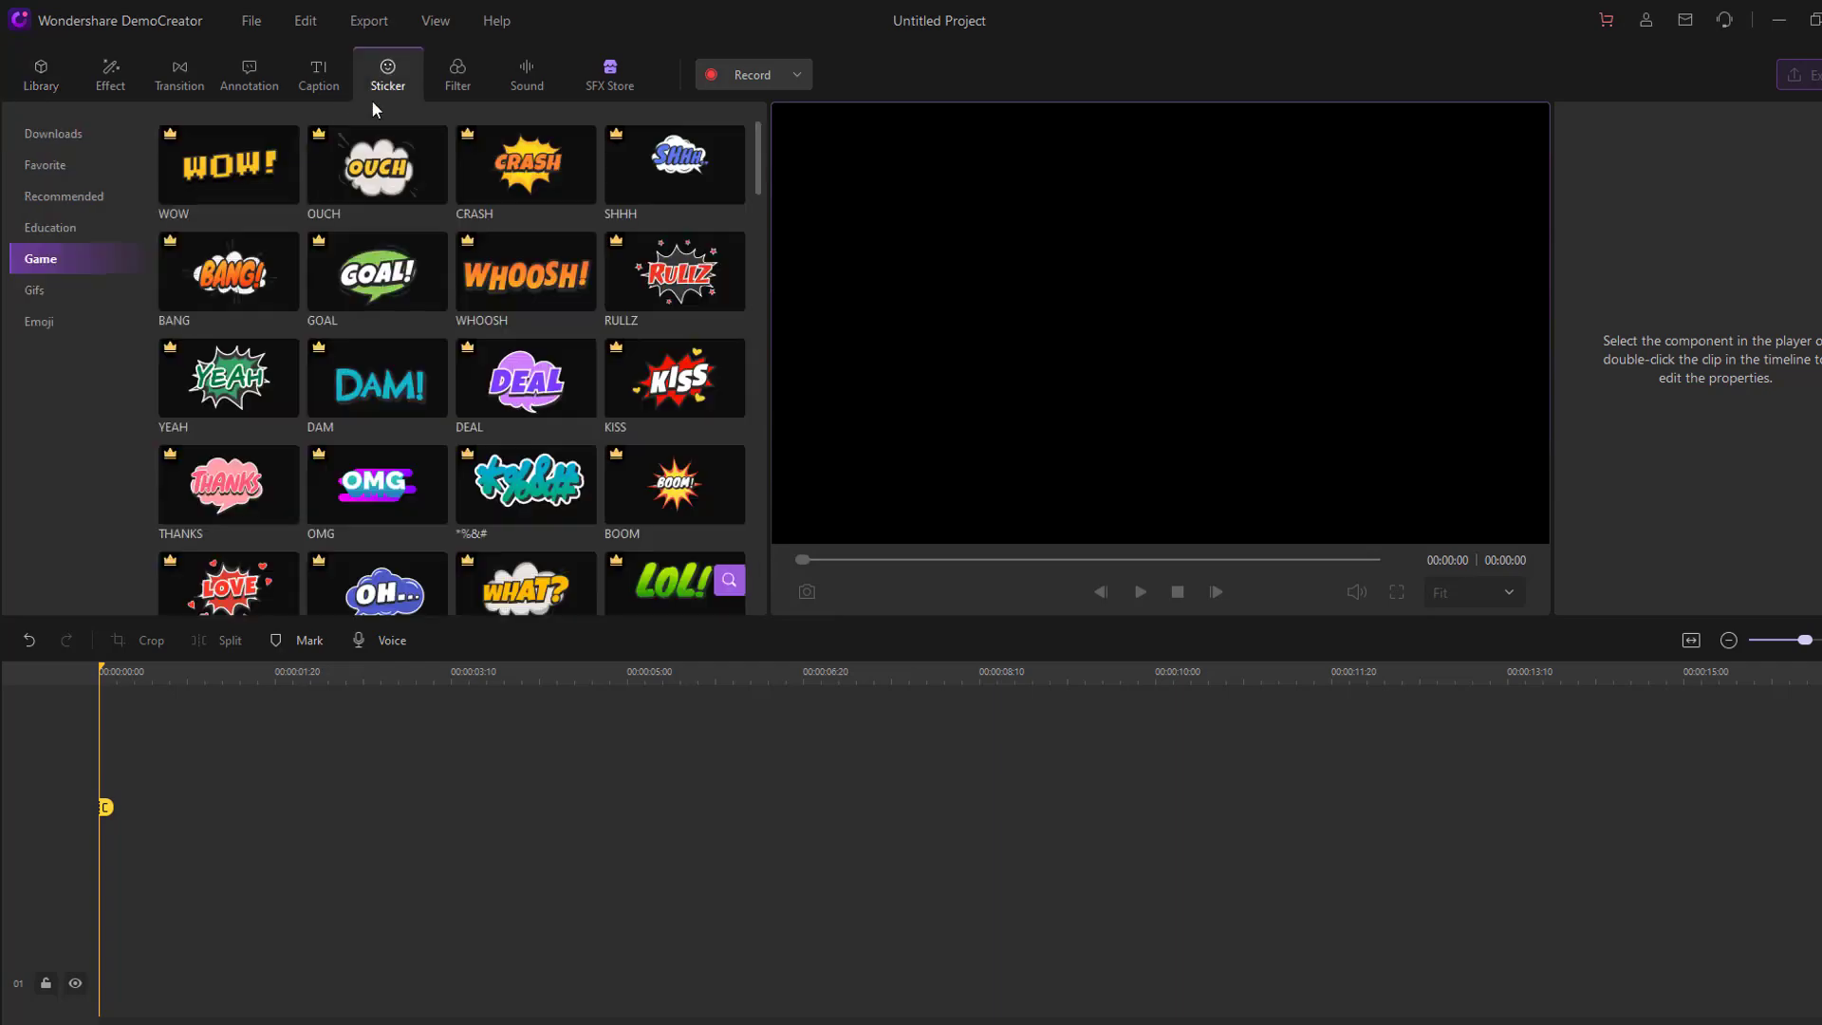
{"action": "left_click", "coordinate": [40, 235]}
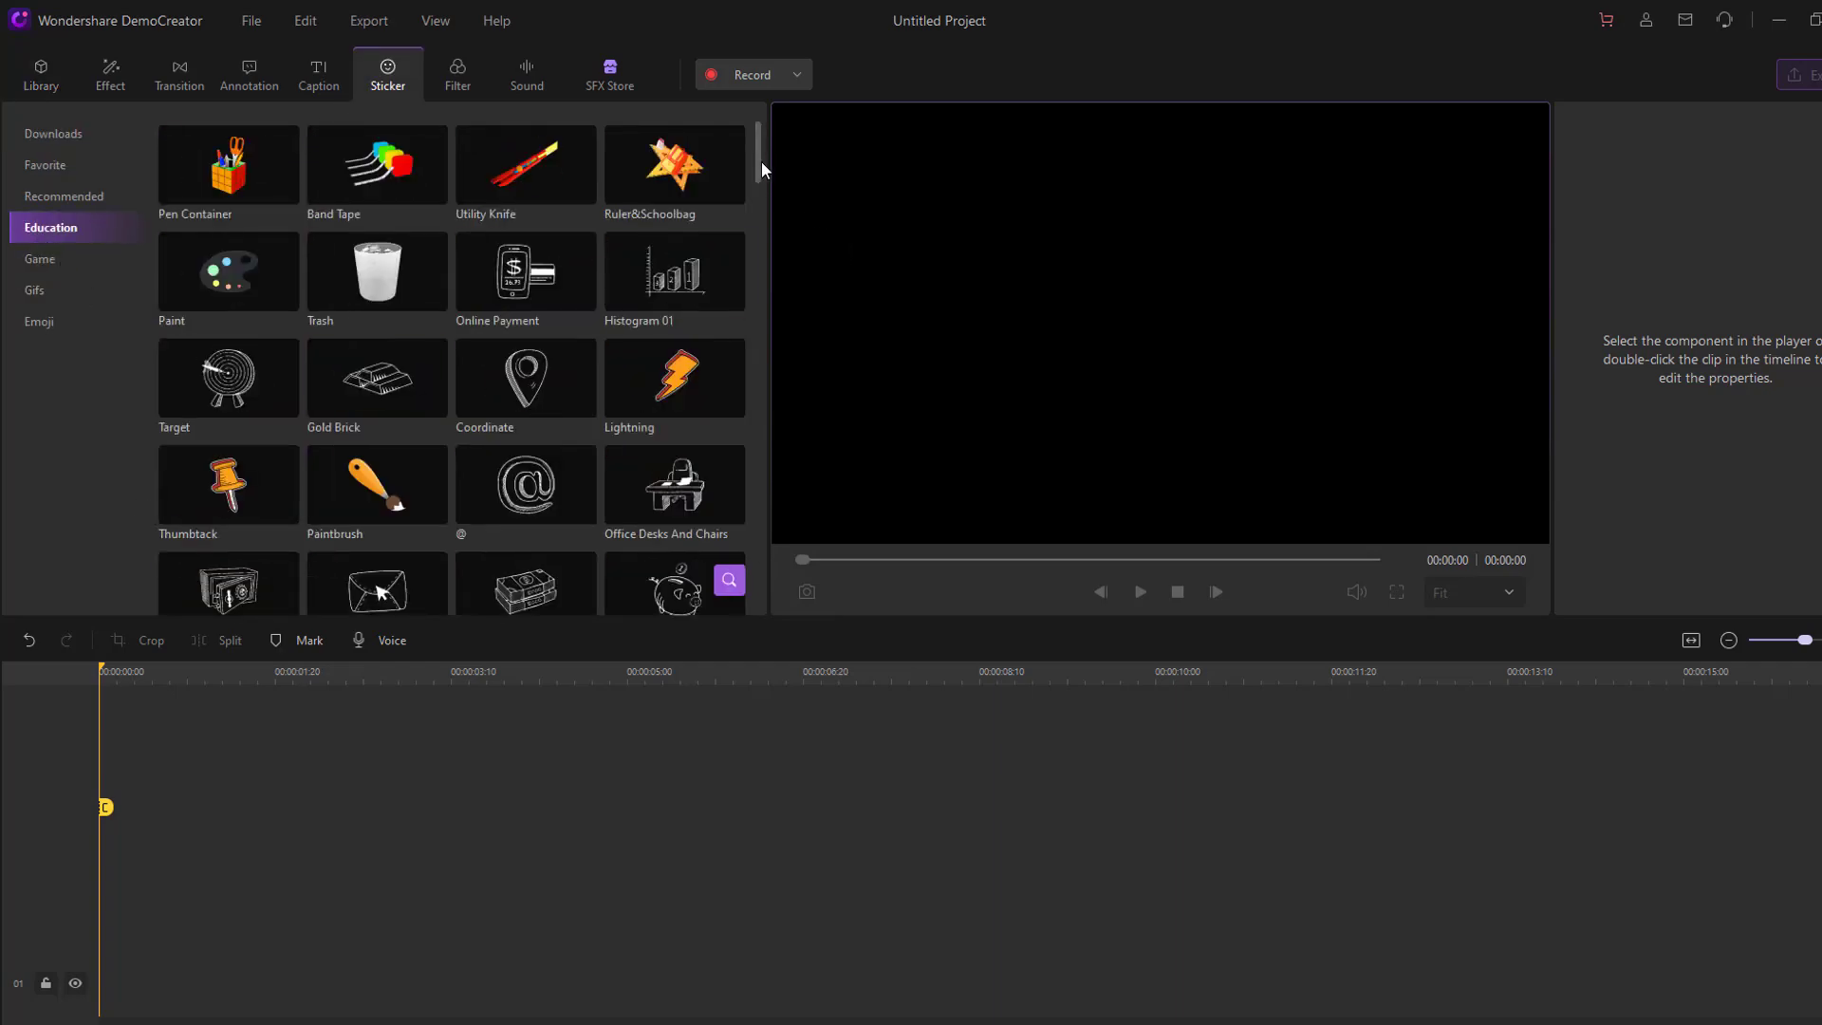
{"action": "mouse_move", "coordinate": [761, 164]}
{"action": "left_mouse_down"}
{"action": "mouse_move", "coordinate": [730, 292]}
{"action": "mouse_move", "coordinate": [730, 274]}
{"action": "mouse_move", "coordinate": [362, 461]}
{"action": "left_mouse_up"}
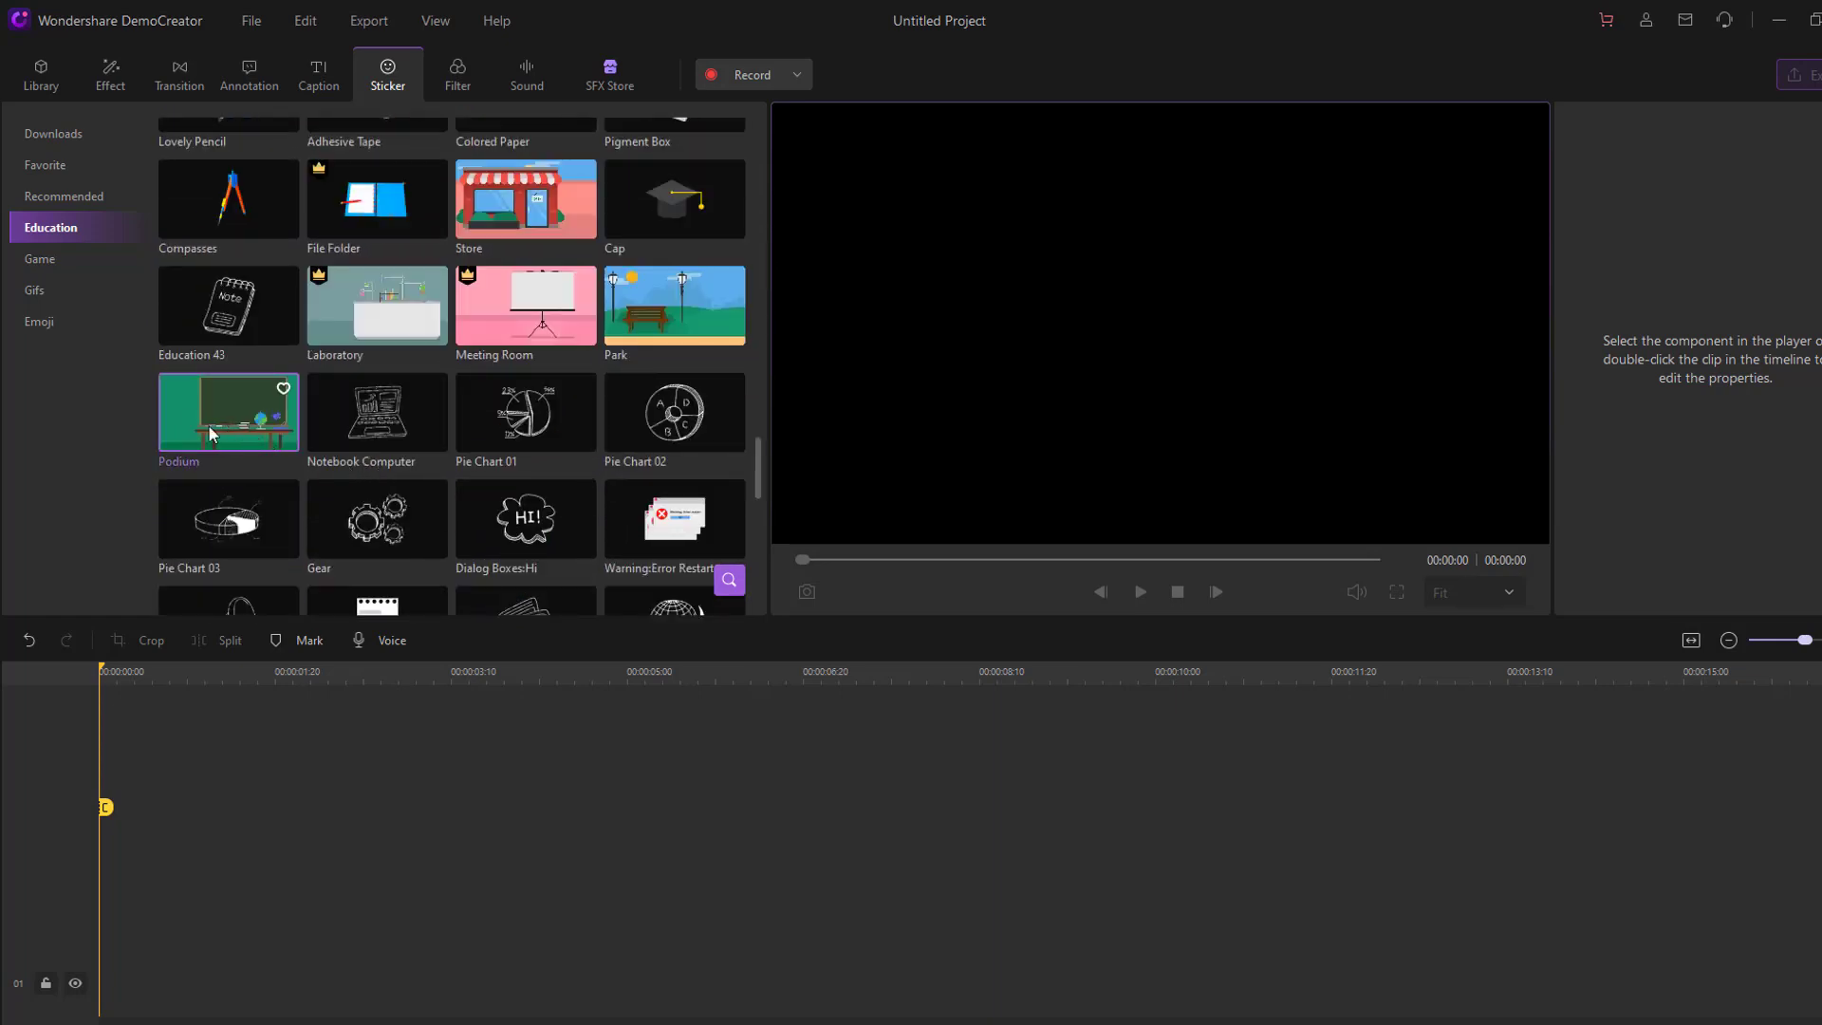
Step: Add the Podium sticker to the timeline as a 10-second clip and preview it
{"action": "left_click_drag", "start_coordinate": [224, 415], "coordinate": [99, 920]}
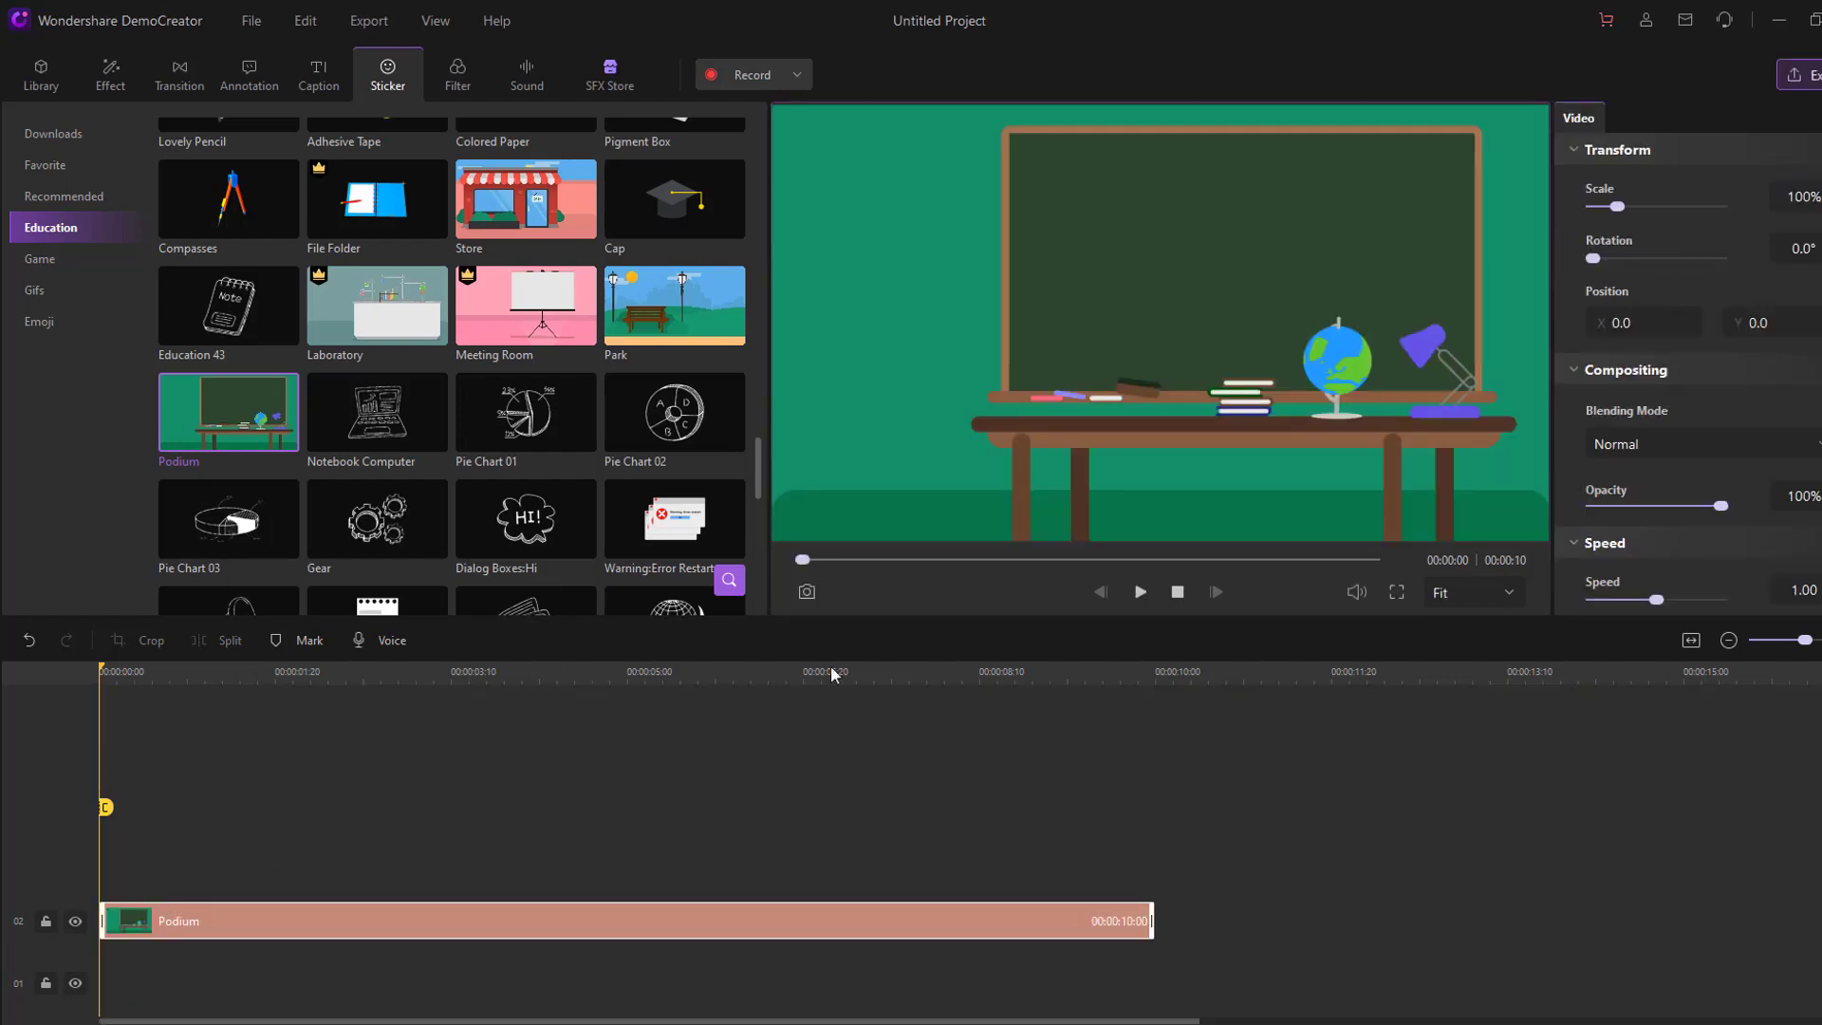
{"action": "left_click", "coordinate": [1137, 592]}
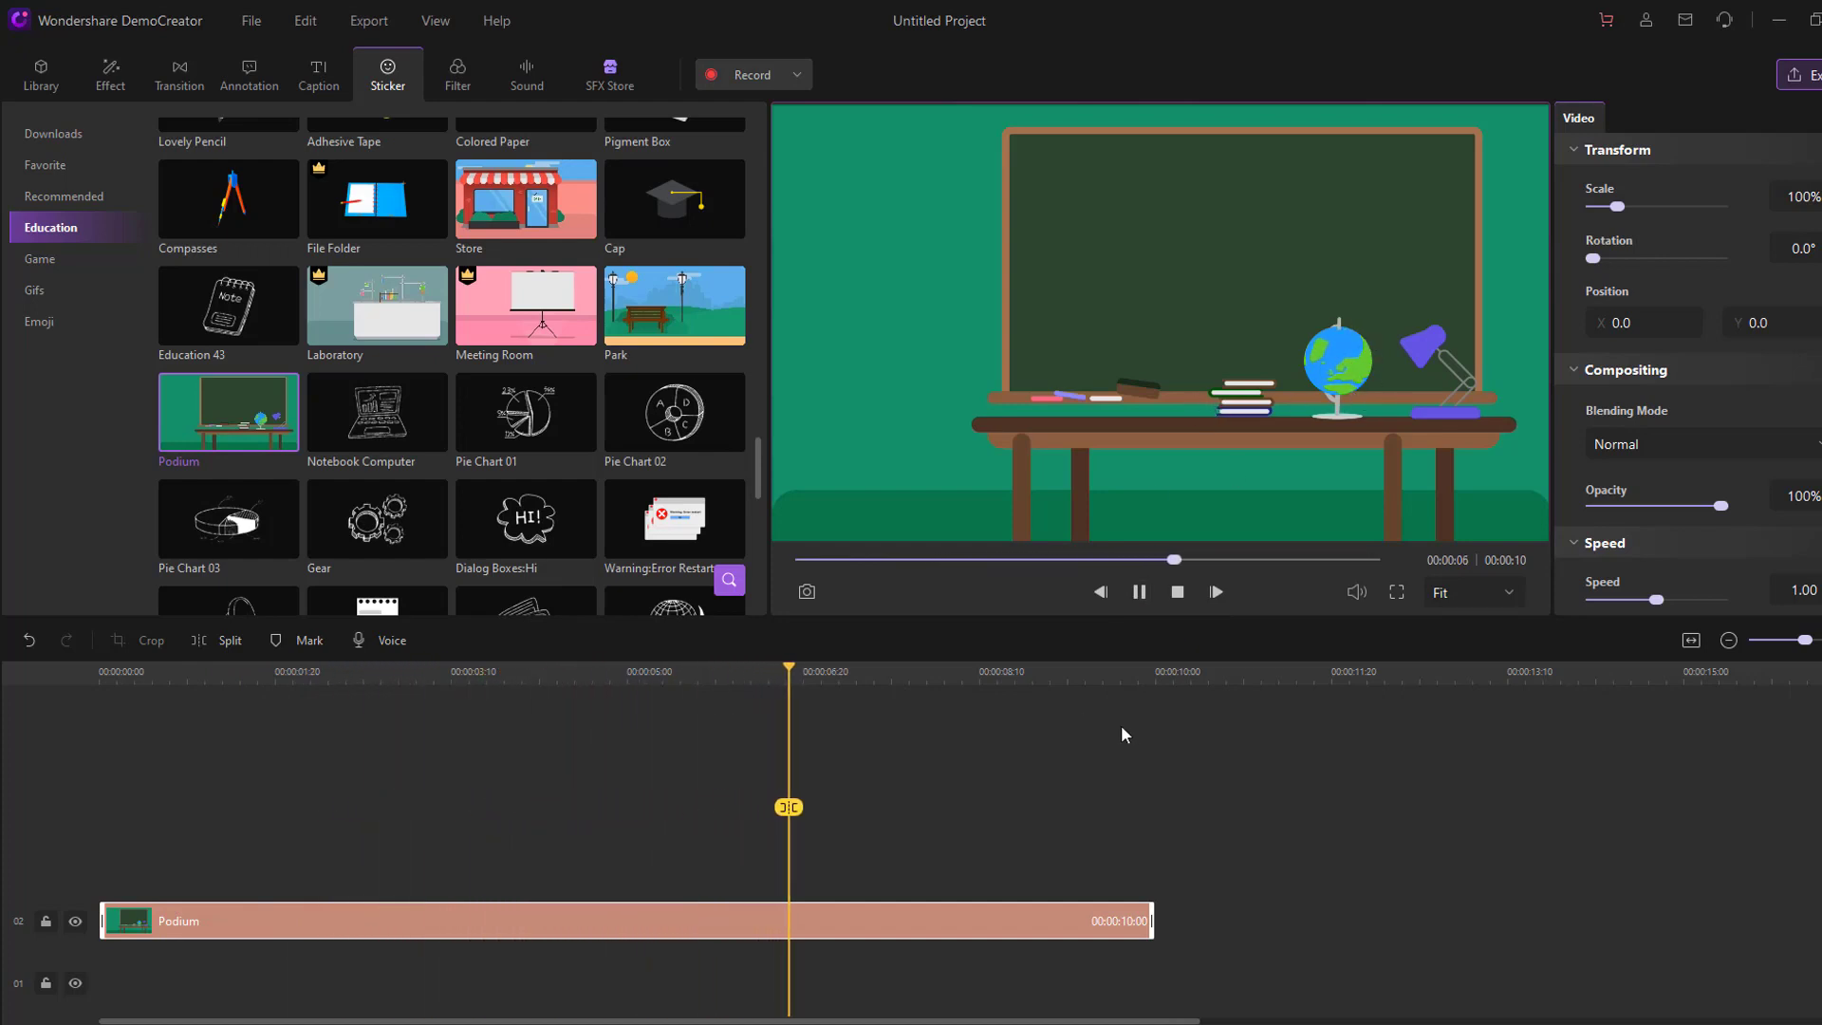
{"action": "key", "text": "space"}
{"action": "left_click_drag", "start_coordinate": [865, 808], "coordinate": [59, 807]}
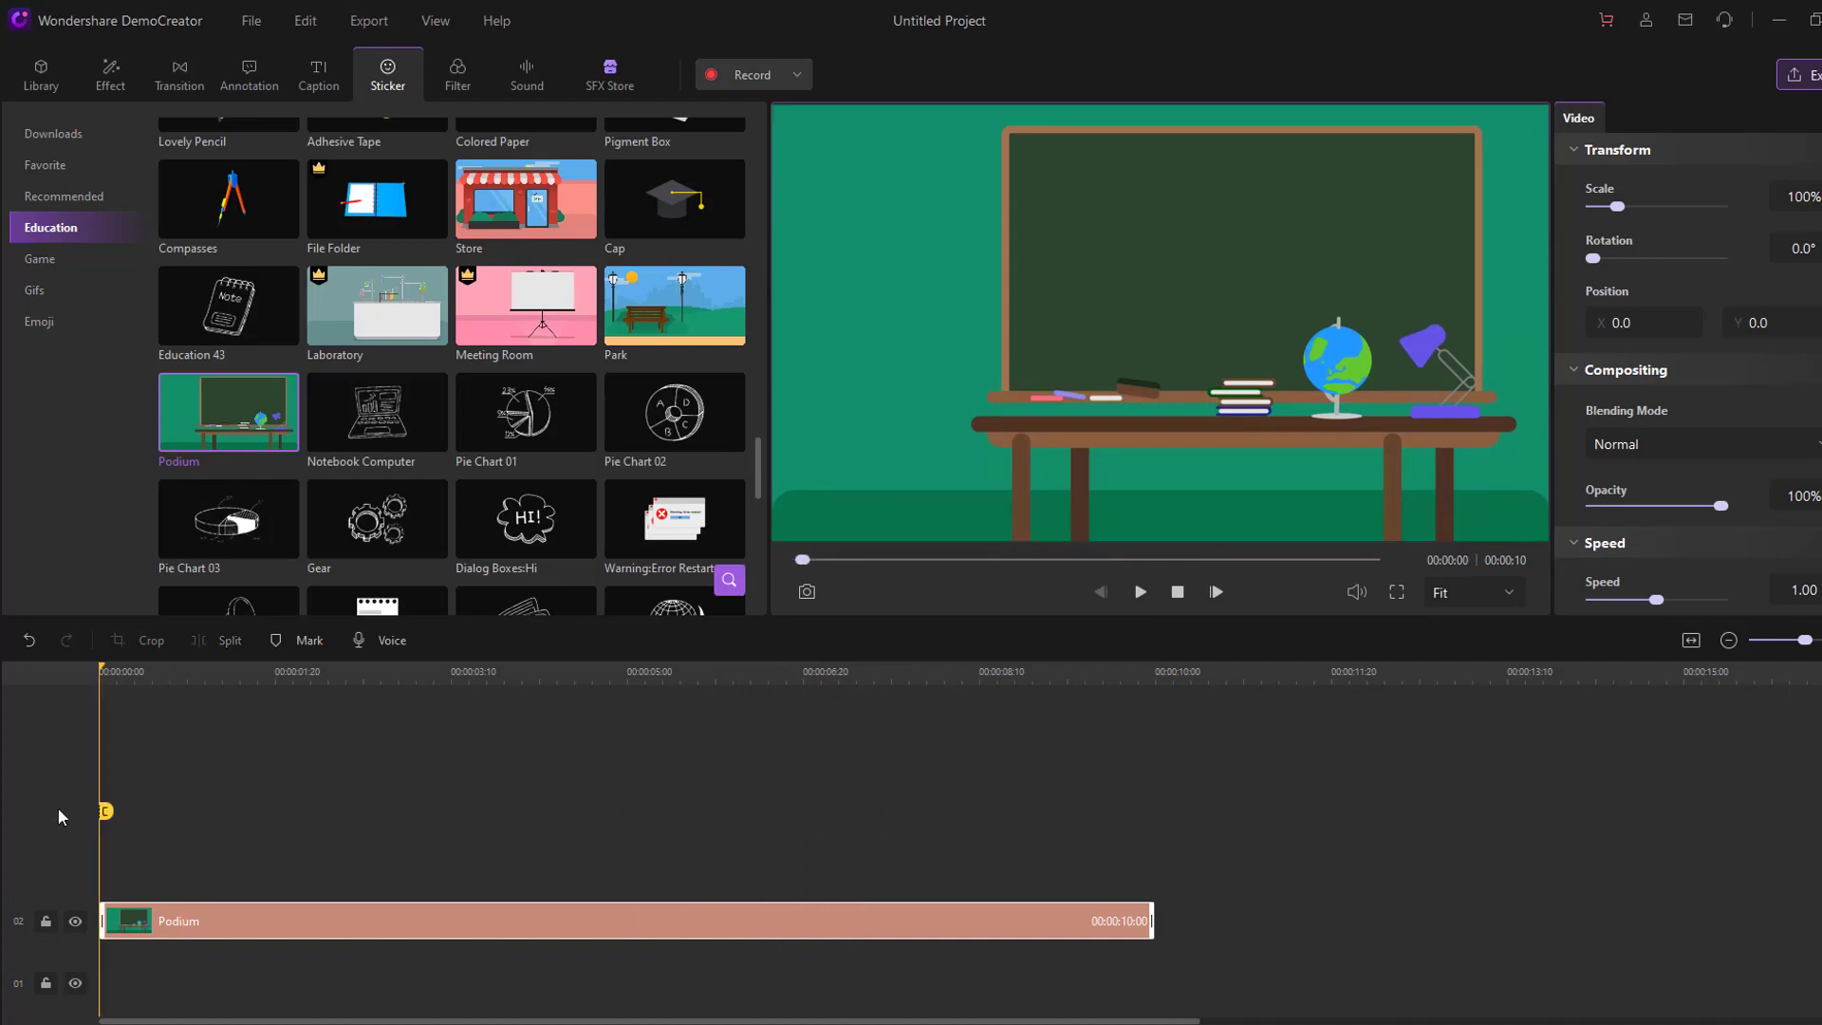
{"action": "scroll", "coordinate": [530, 467], "scroll_direction": "down", "scroll_amount": 3}
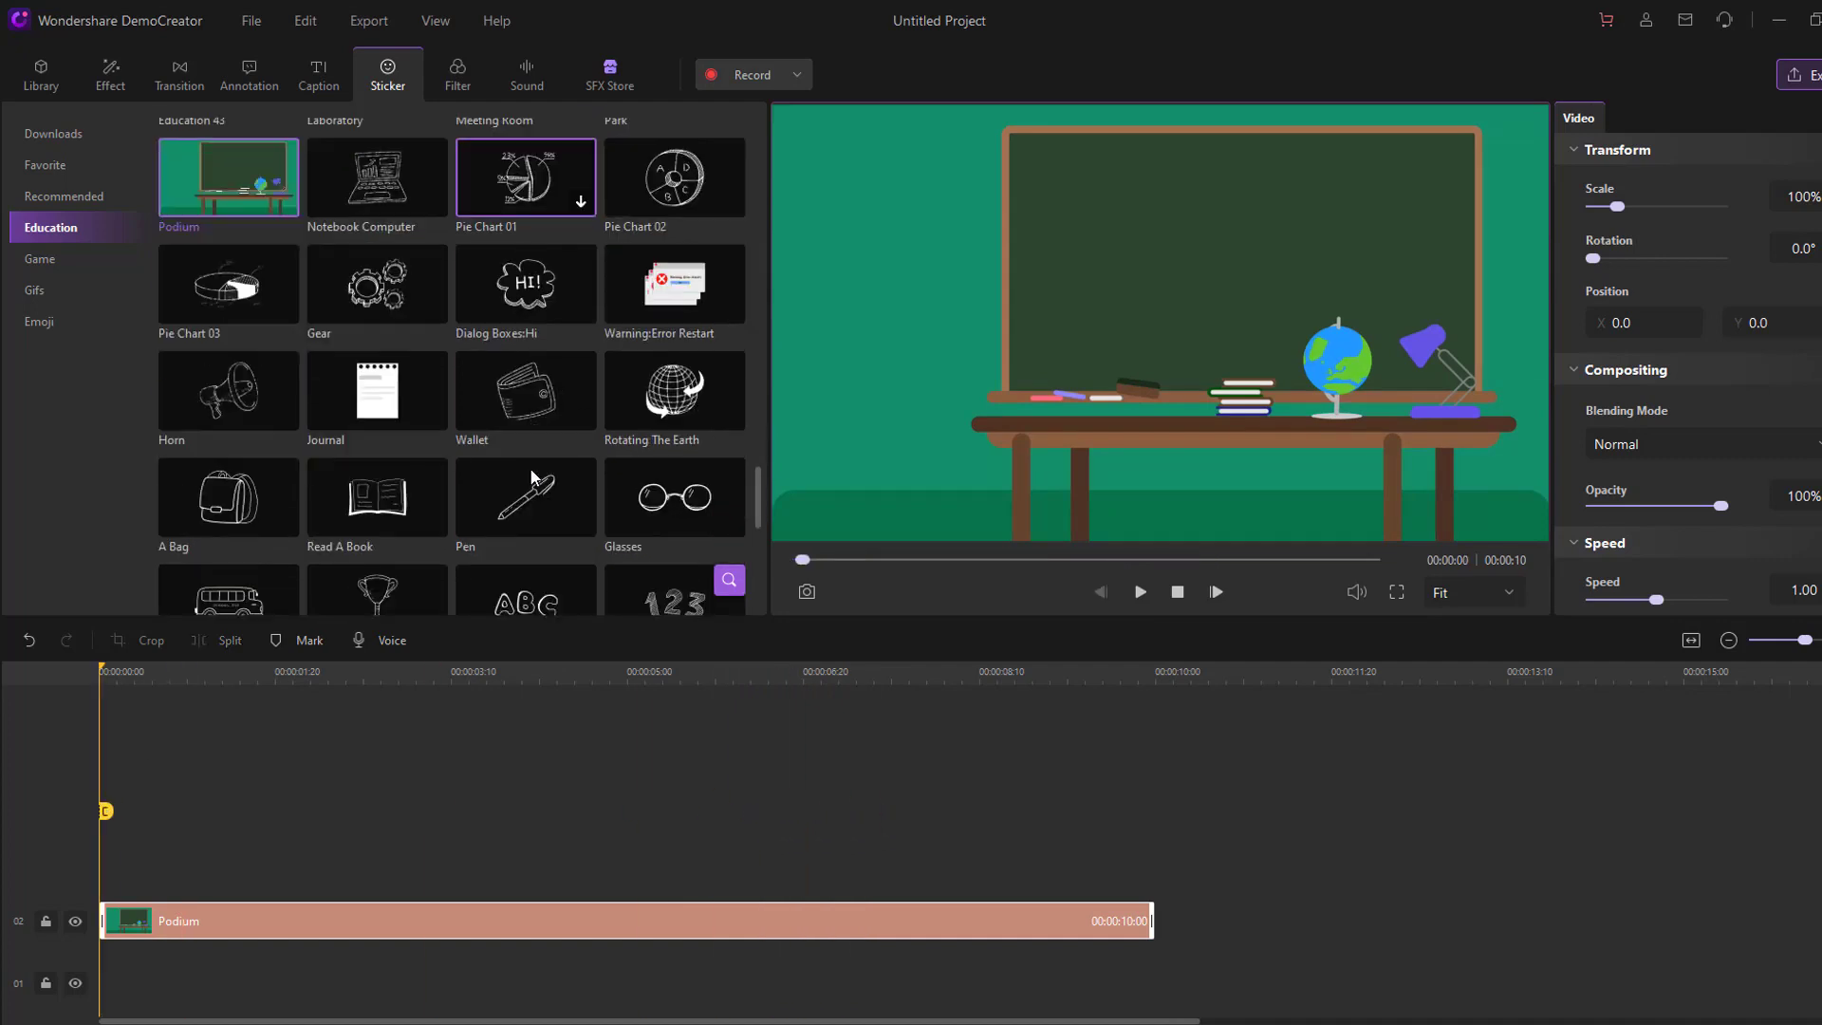
Step: Add the Wallet sticker at 39% scale on the chalkboard's upper left, then add the A Bag sticker
{"action": "left_click", "coordinate": [509, 402]}
{"action": "left_click_drag", "start_coordinate": [503, 390], "coordinate": [412, 768]}
{"action": "left_click", "coordinate": [1140, 267]}
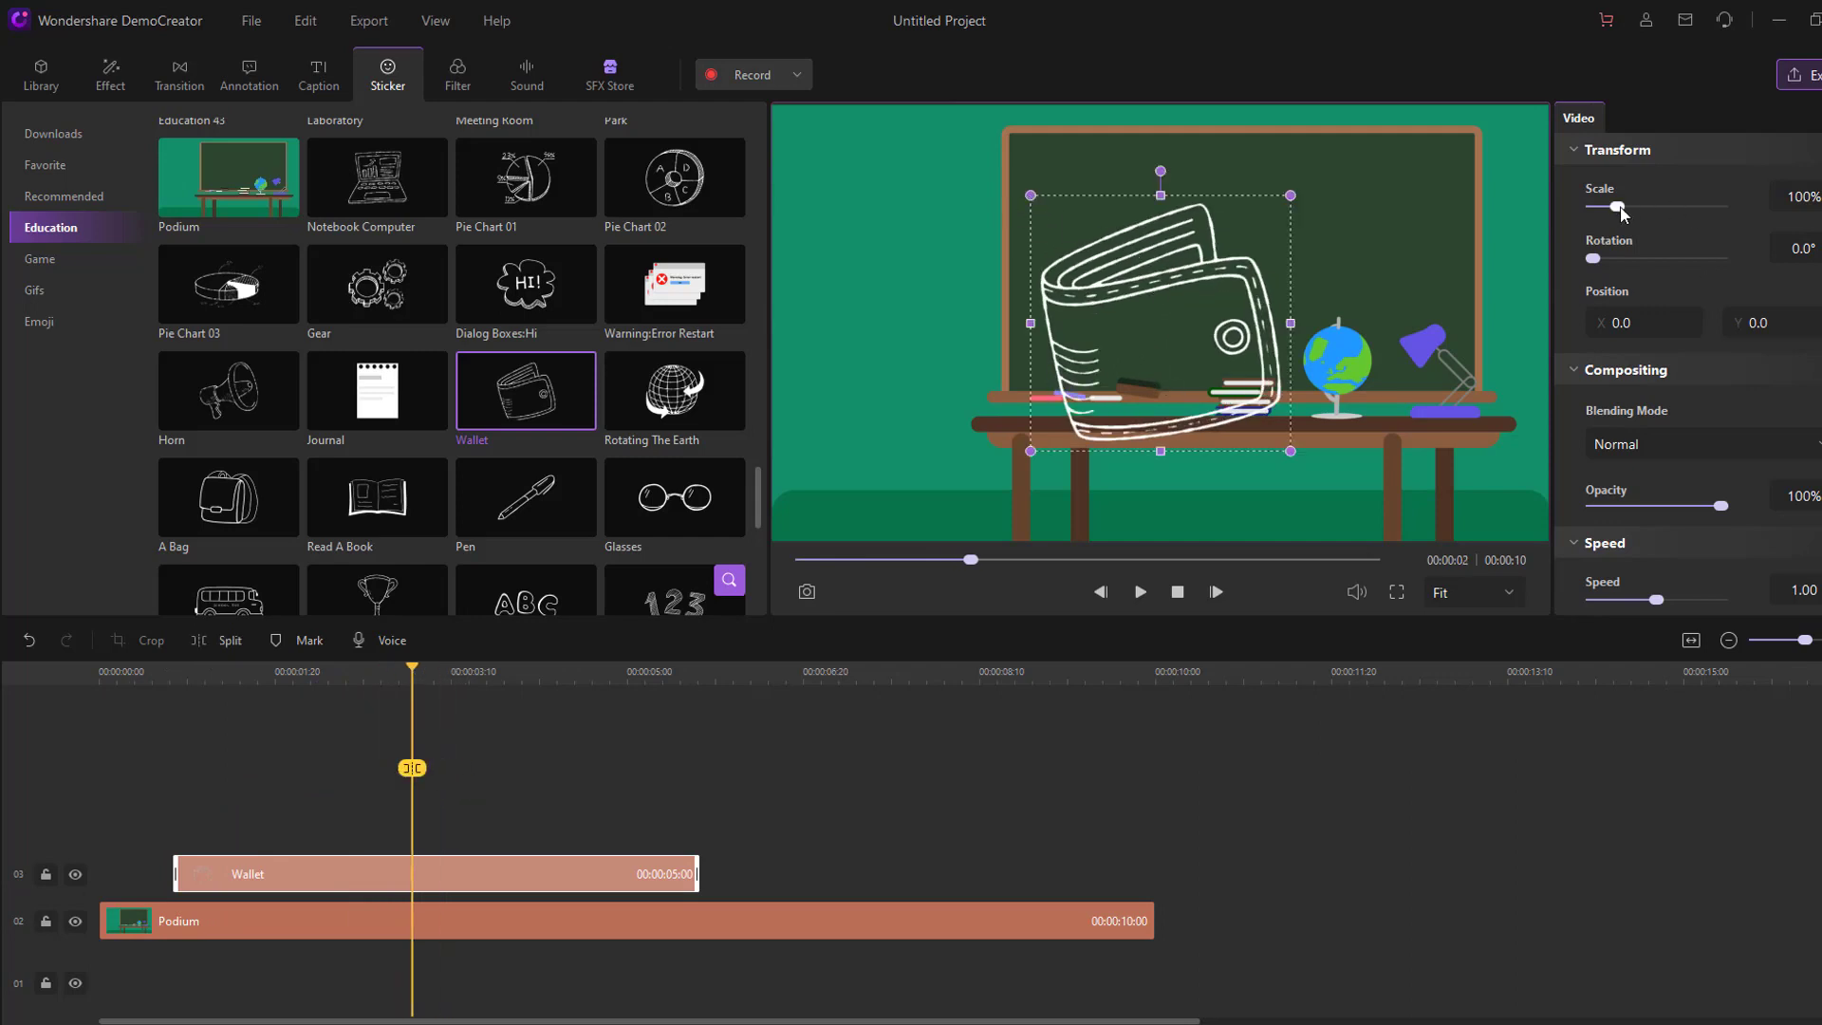
{"action": "left_click_drag", "start_coordinate": [1620, 211], "coordinate": [1601, 209]}
{"action": "left_click_drag", "start_coordinate": [1160, 323], "coordinate": [1075, 263]}
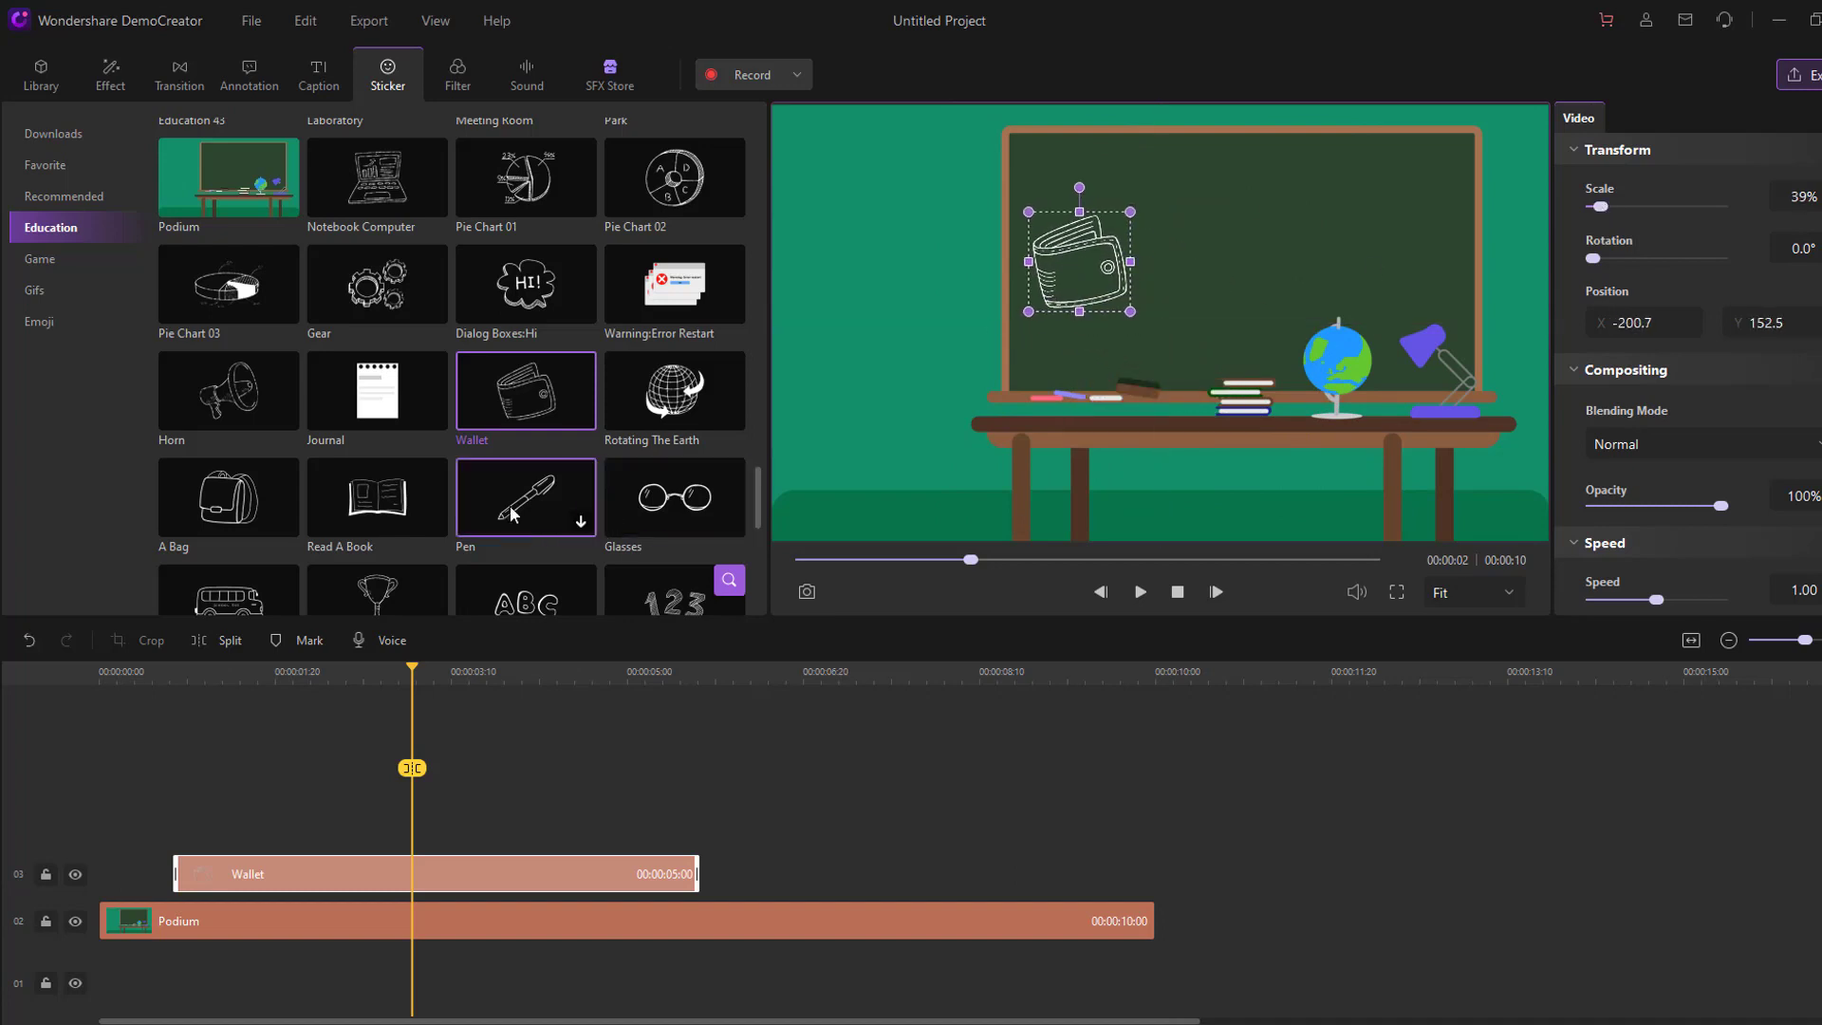
{"action": "scroll", "coordinate": [194, 385], "scroll_direction": "down", "scroll_amount": 1}
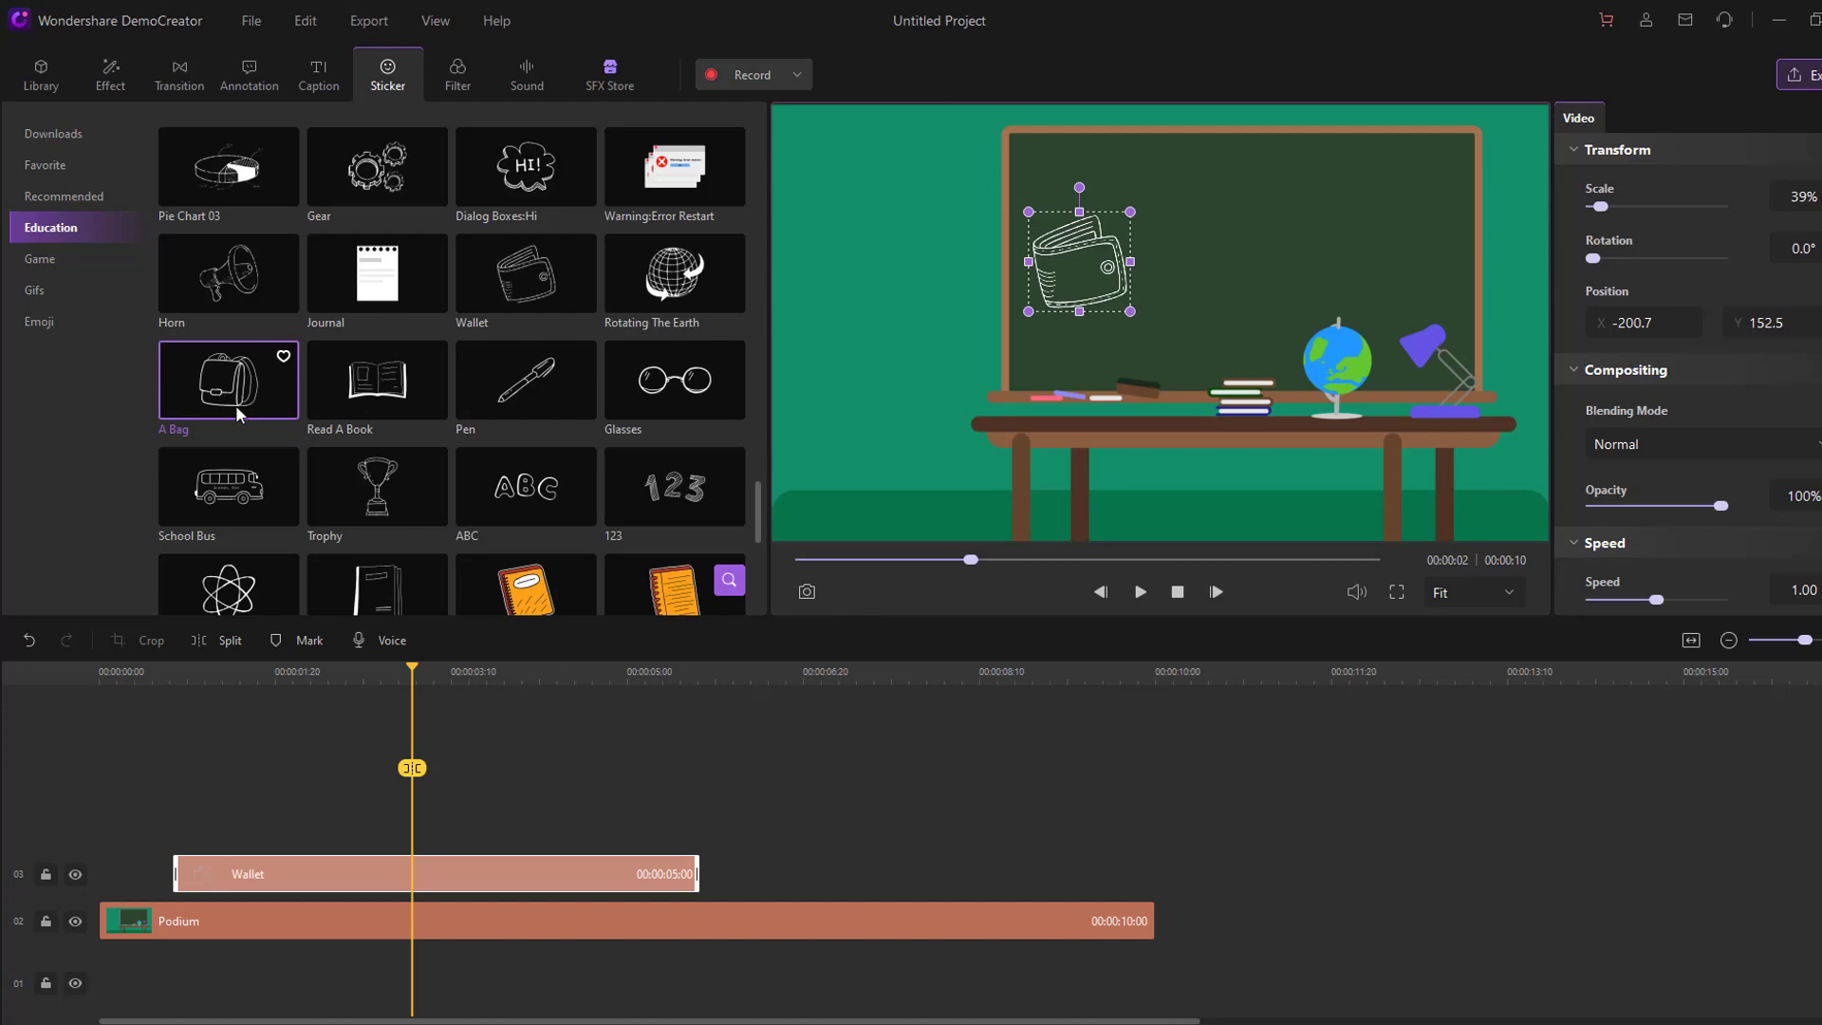
{"action": "left_click_drag", "start_coordinate": [196, 384], "coordinate": [271, 800]}
Step: Put A Bag on a new track and shrink it to 34% beside the wallet
{"action": "left_click", "coordinate": [261, 677]}
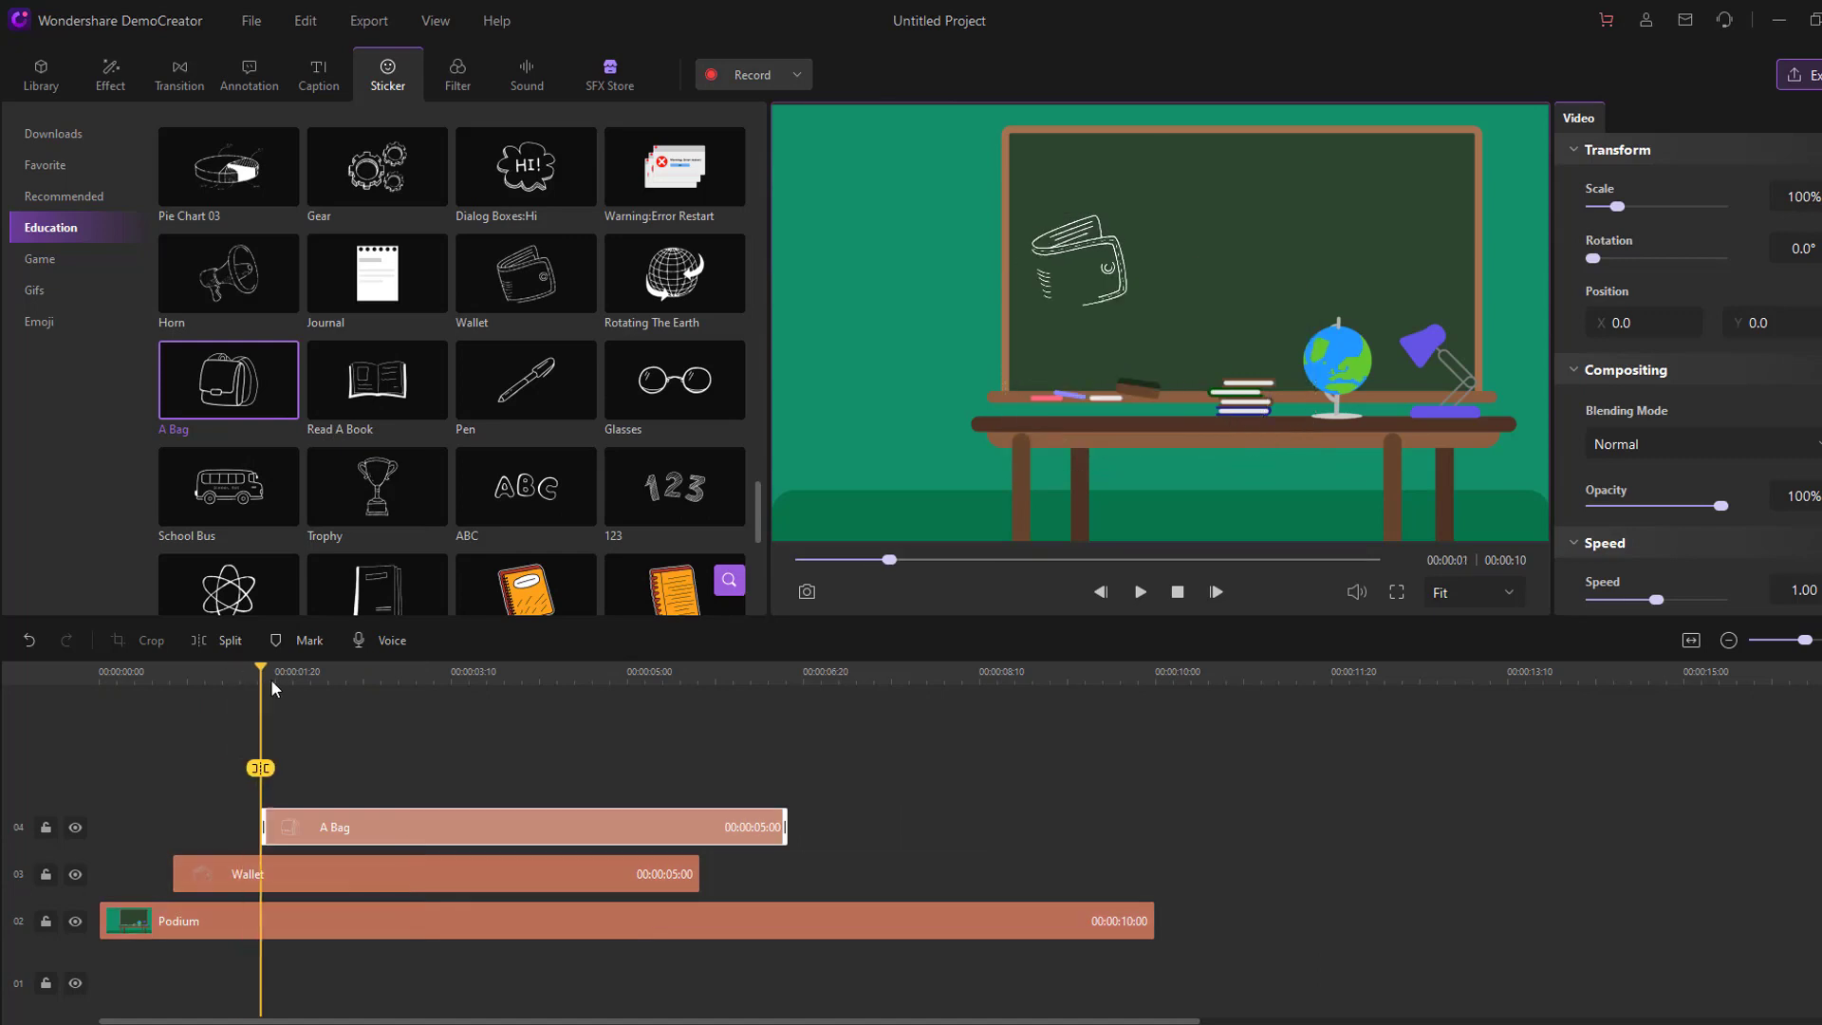
{"action": "left_click_drag", "start_coordinate": [270, 679], "coordinate": [458, 679]}
{"action": "left_click", "coordinate": [1157, 288]}
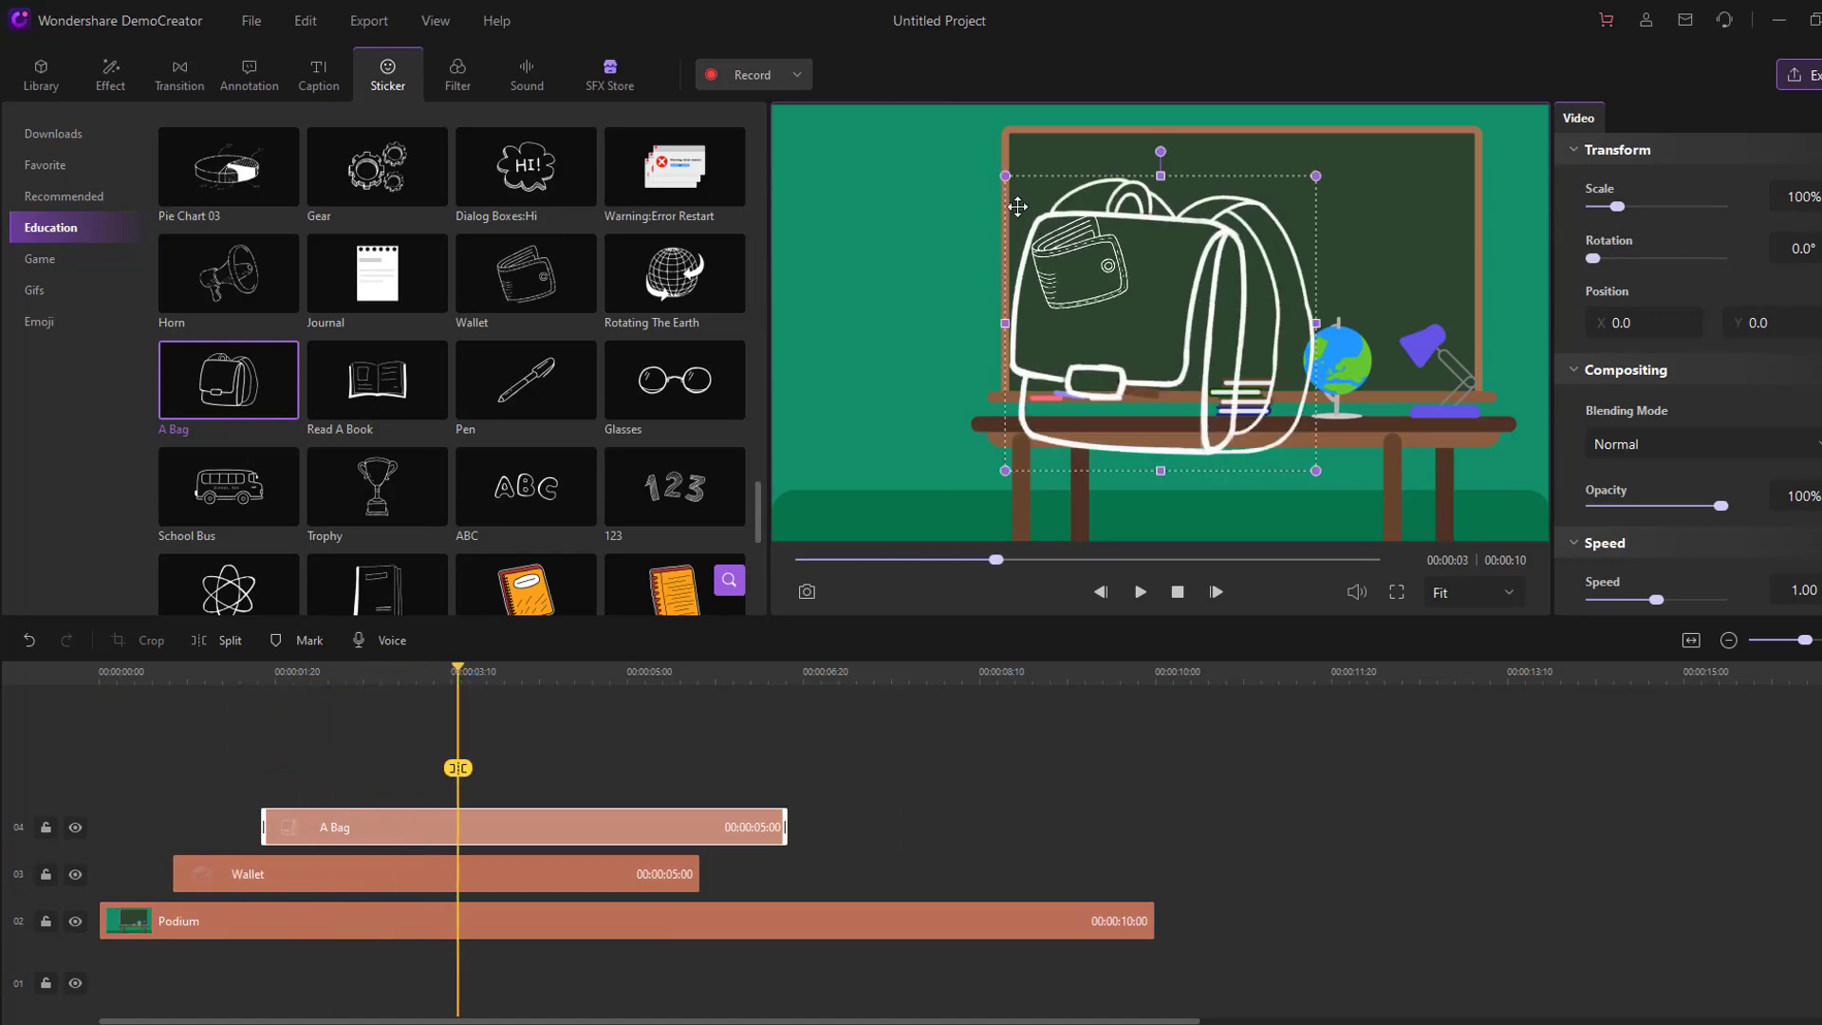
{"action": "left_click_drag", "start_coordinate": [996, 171], "coordinate": [1217, 270]}
Step: Play the sticker scene back from the start
{"action": "left_click", "coordinate": [157, 677]}
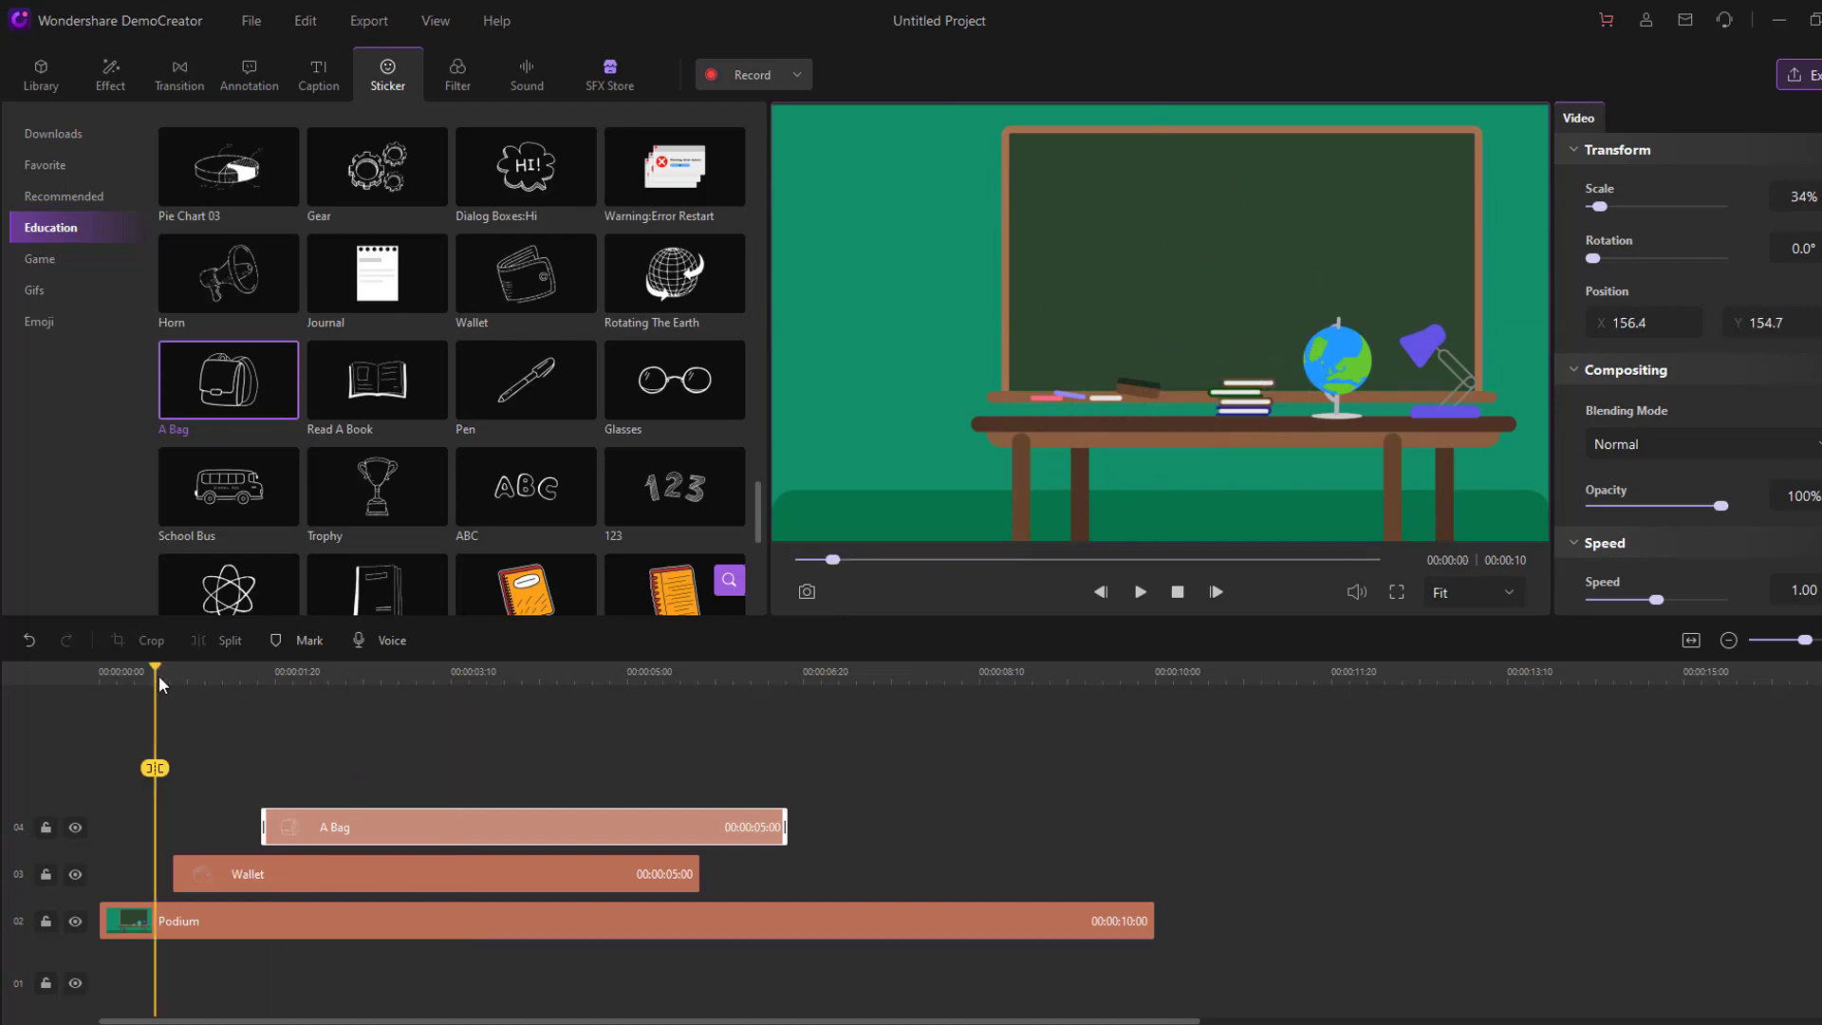
{"action": "left_click", "coordinate": [1139, 591]}
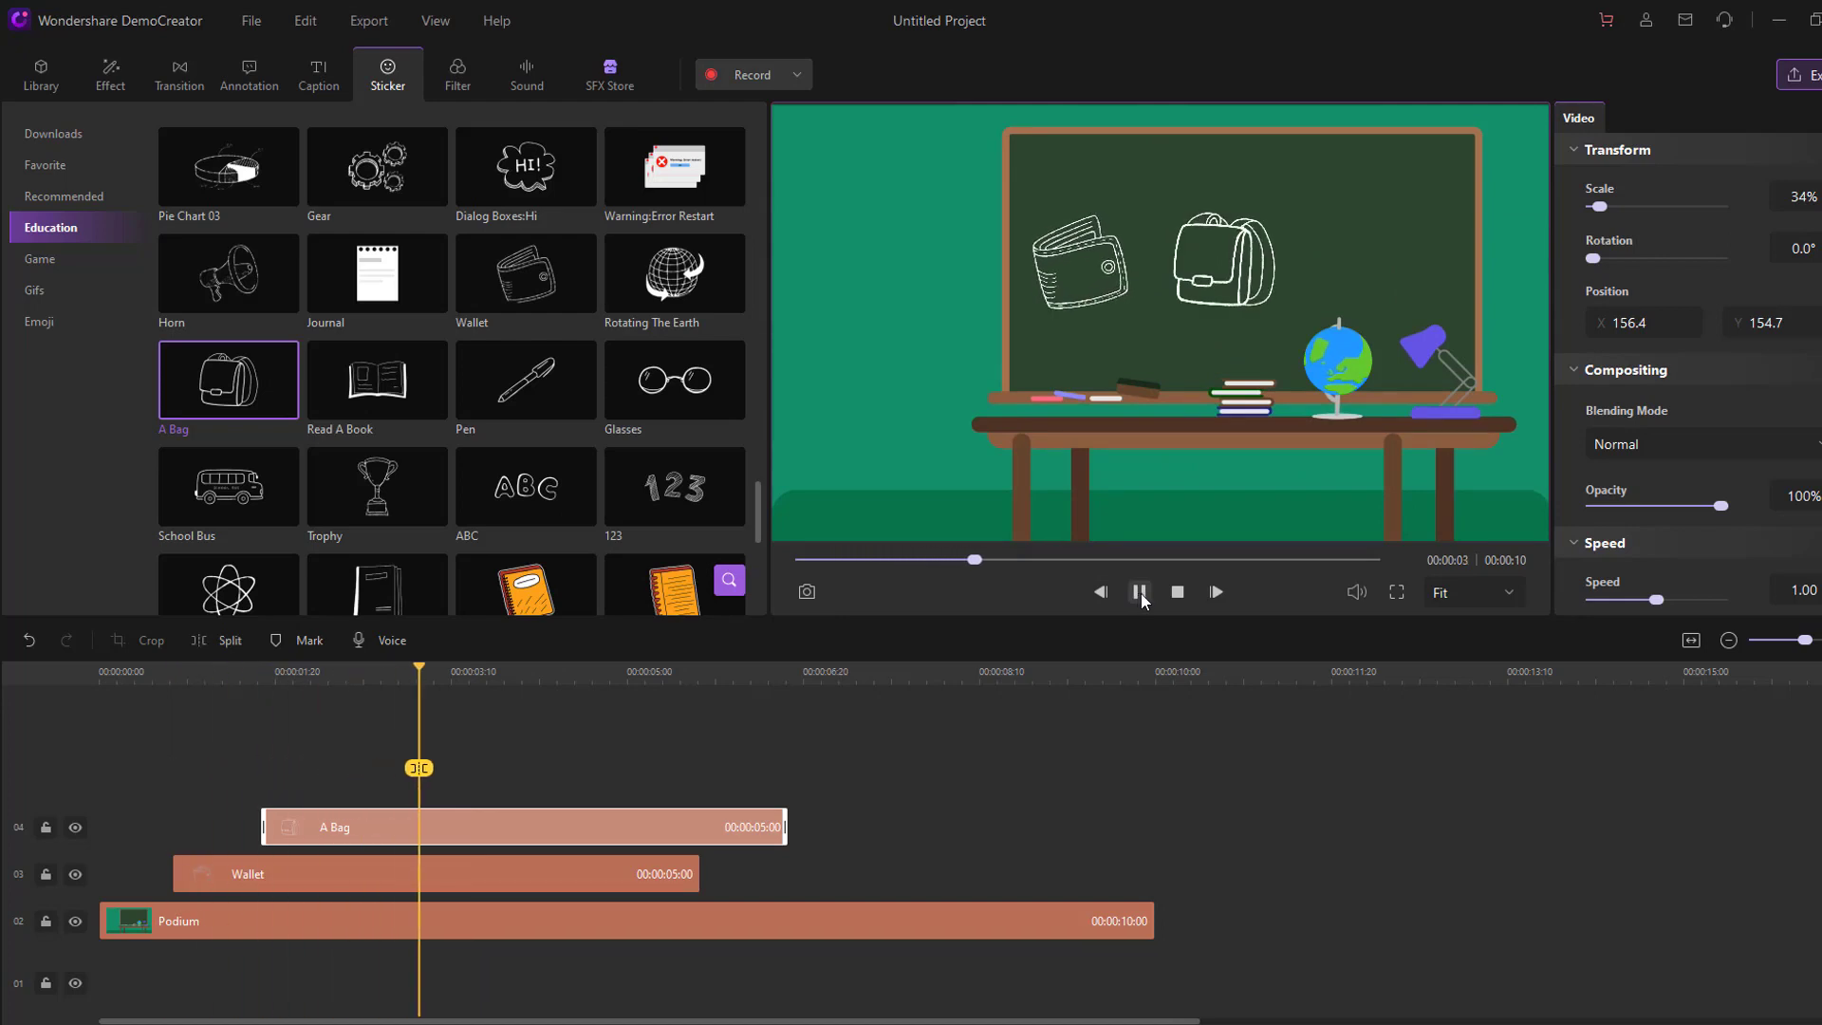
{"action": "left_click", "coordinate": [1139, 591]}
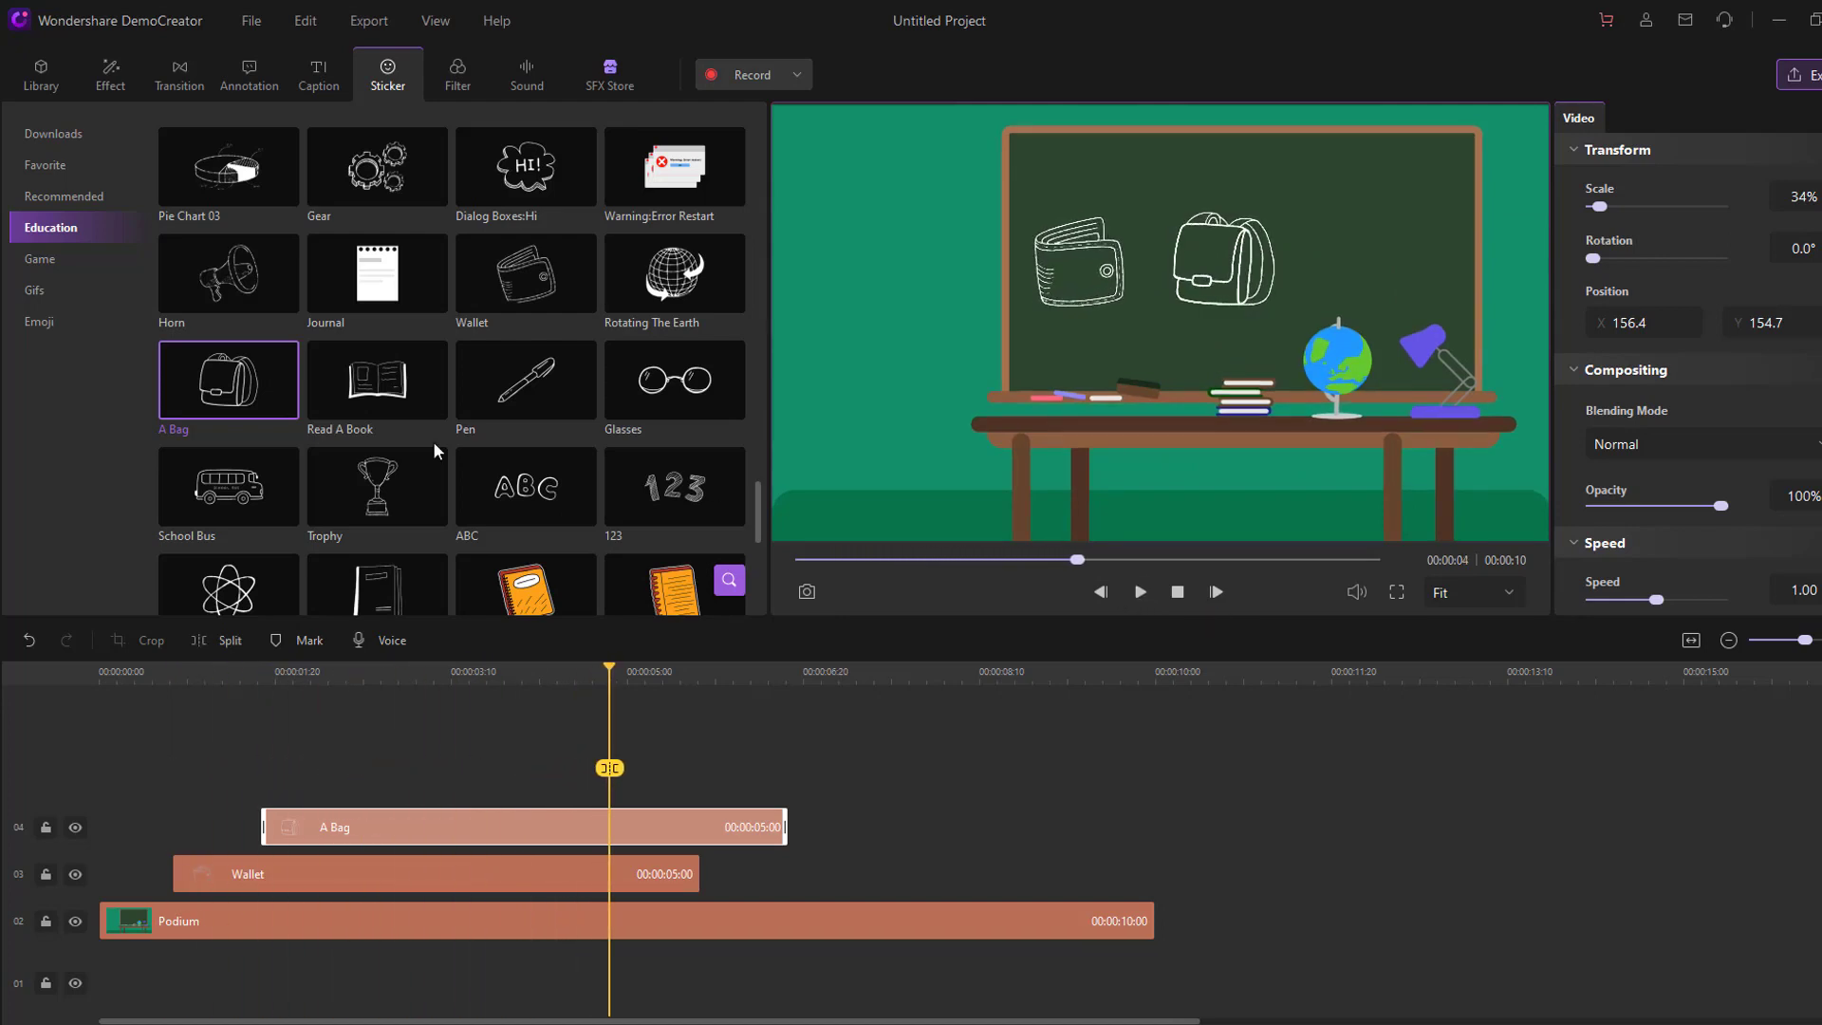
{"action": "scroll", "coordinate": [394, 470], "scroll_direction": "down", "scroll_amount": 2}
{"action": "scroll", "coordinate": [451, 514], "scroll_direction": "up", "scroll_amount": 1}
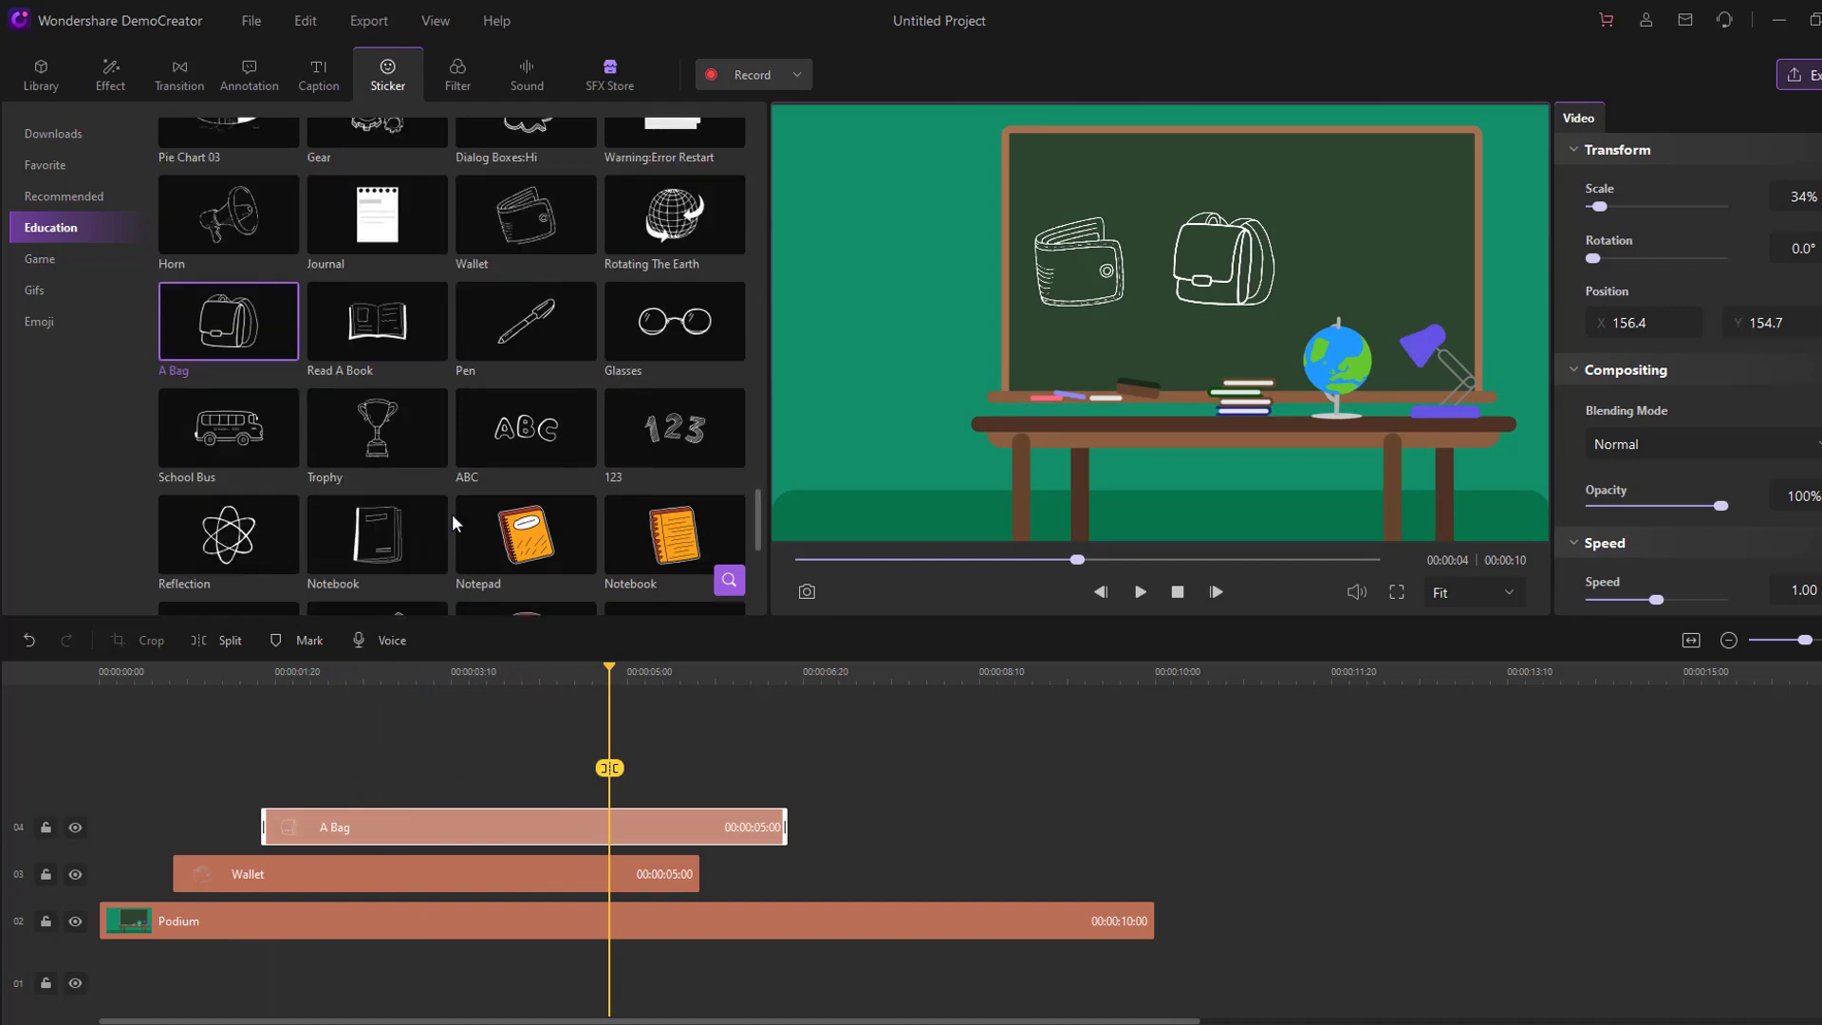
Step: Add the Pen sticker above A Bag, shrink it to 28% at the chalkboard's right, and nudge the bag right
{"action": "left_click", "coordinate": [508, 346]}
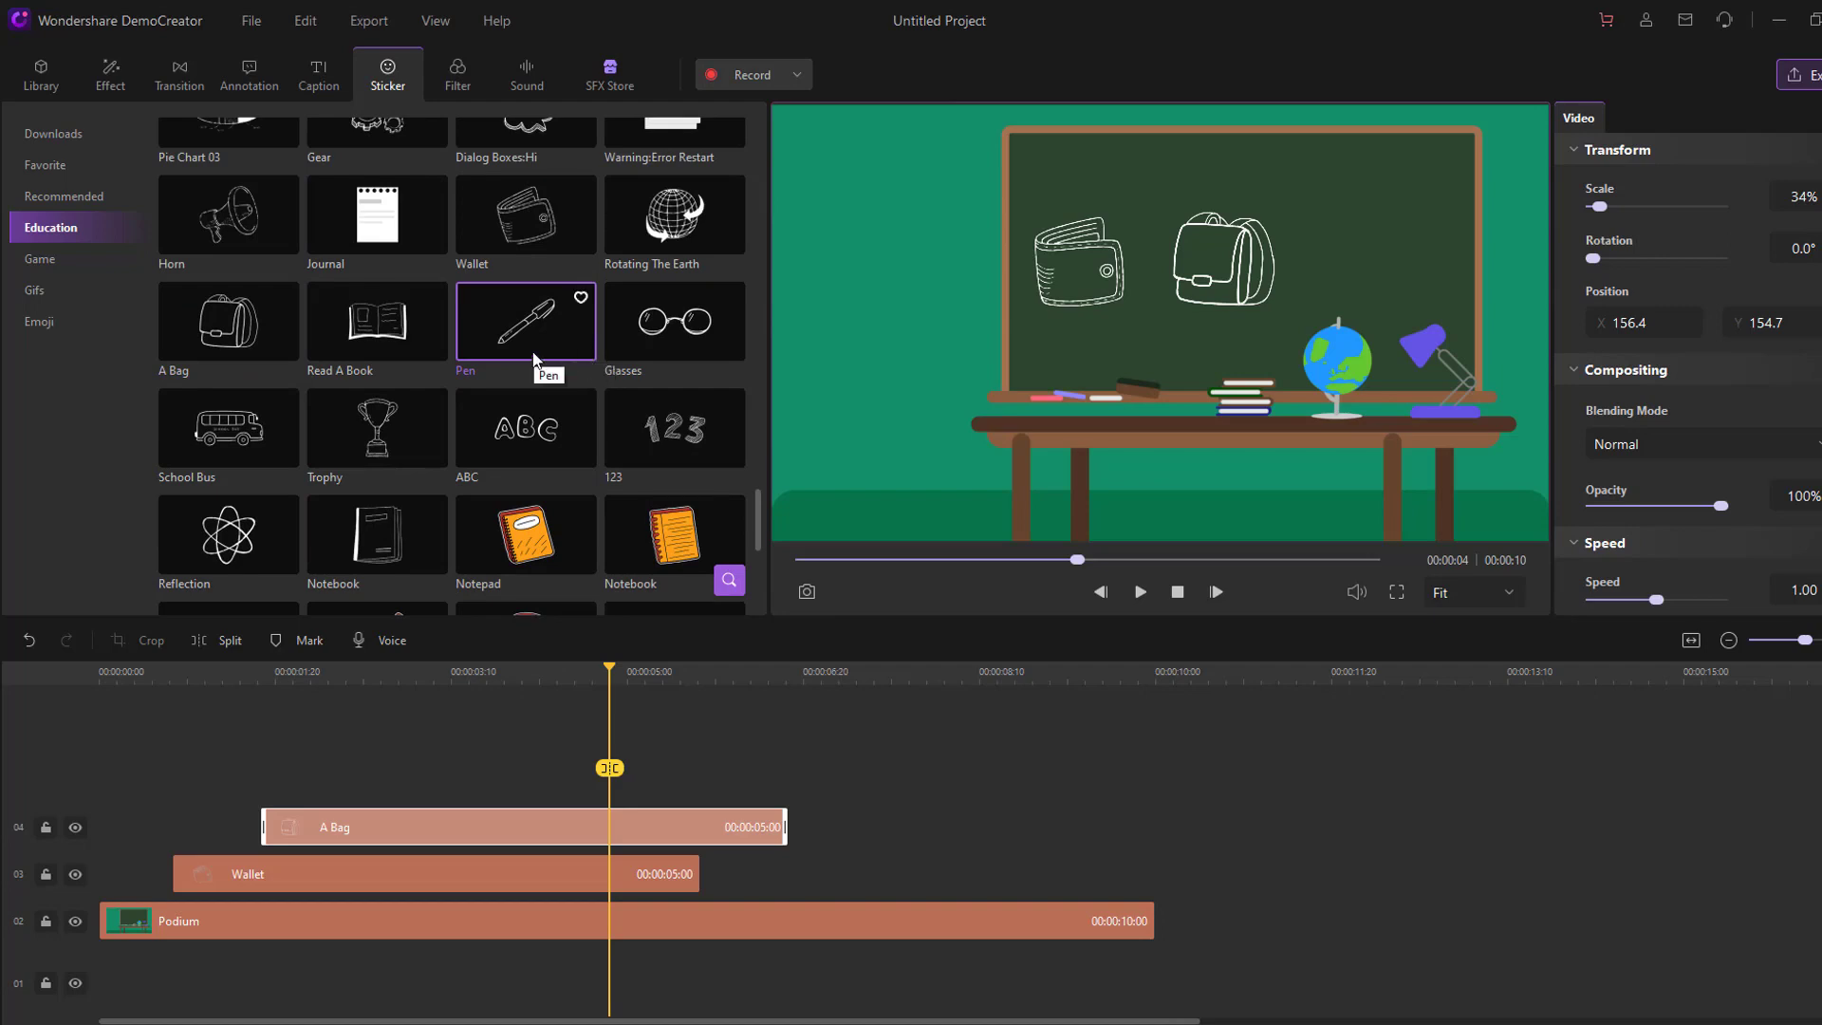
{"action": "left_click_drag", "start_coordinate": [517, 342], "coordinate": [362, 780]}
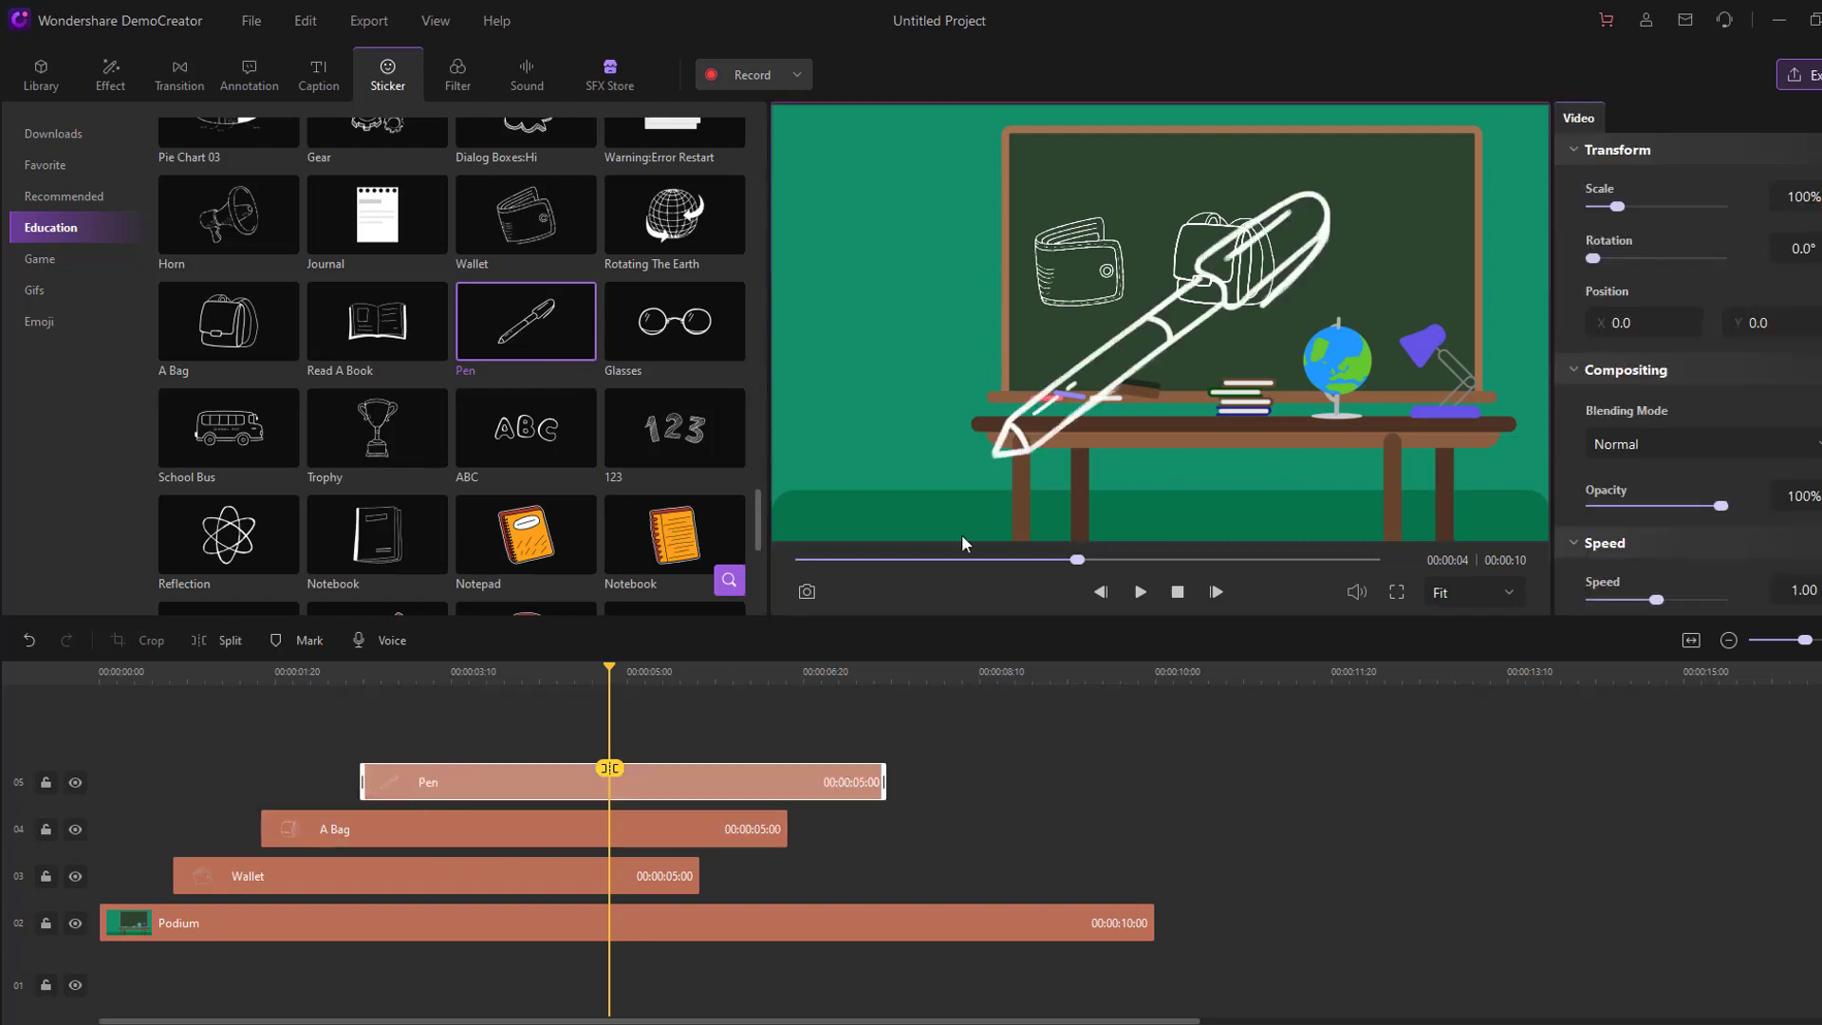
{"action": "left_click", "coordinate": [1069, 399]}
{"action": "left_click_drag", "start_coordinate": [987, 461], "coordinate": [1342, 286]}
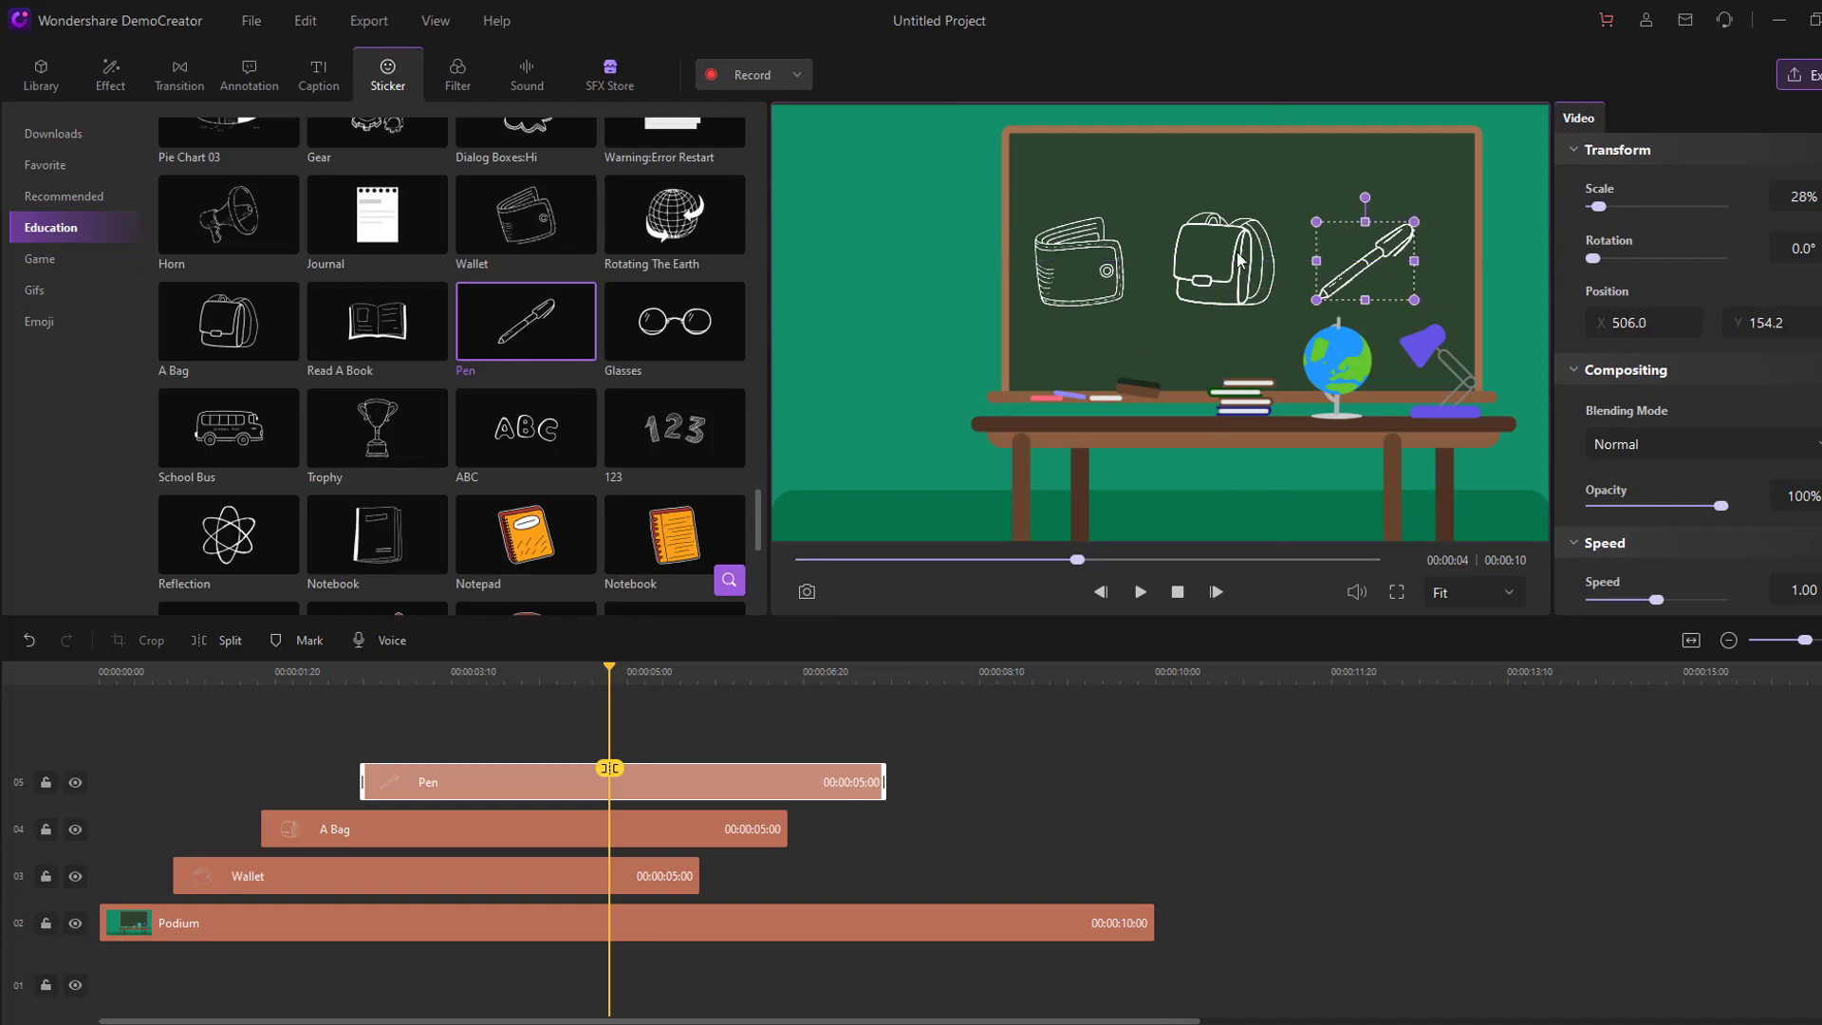
{"action": "left_click_drag", "start_coordinate": [1224, 271], "coordinate": [1232, 272]}
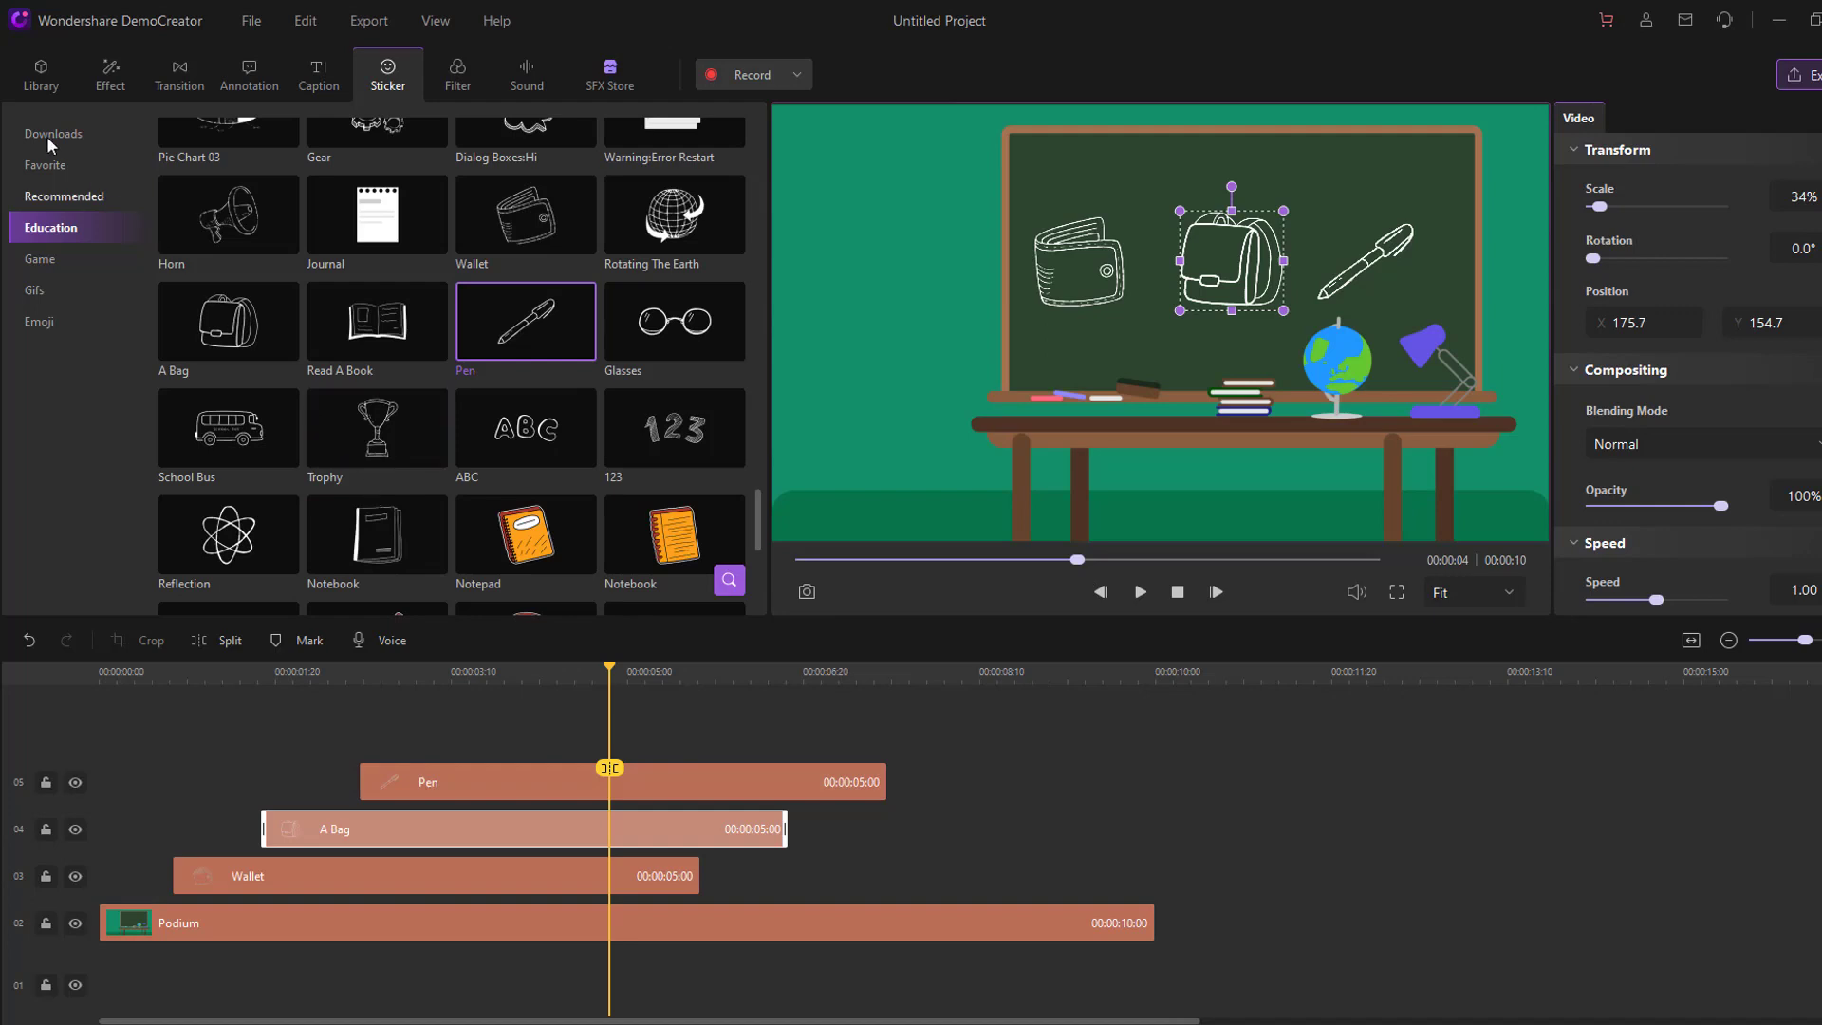
Step: Start a voice-over recording using the HyperX microphone as the input device
{"action": "left_click", "coordinate": [38, 87]}
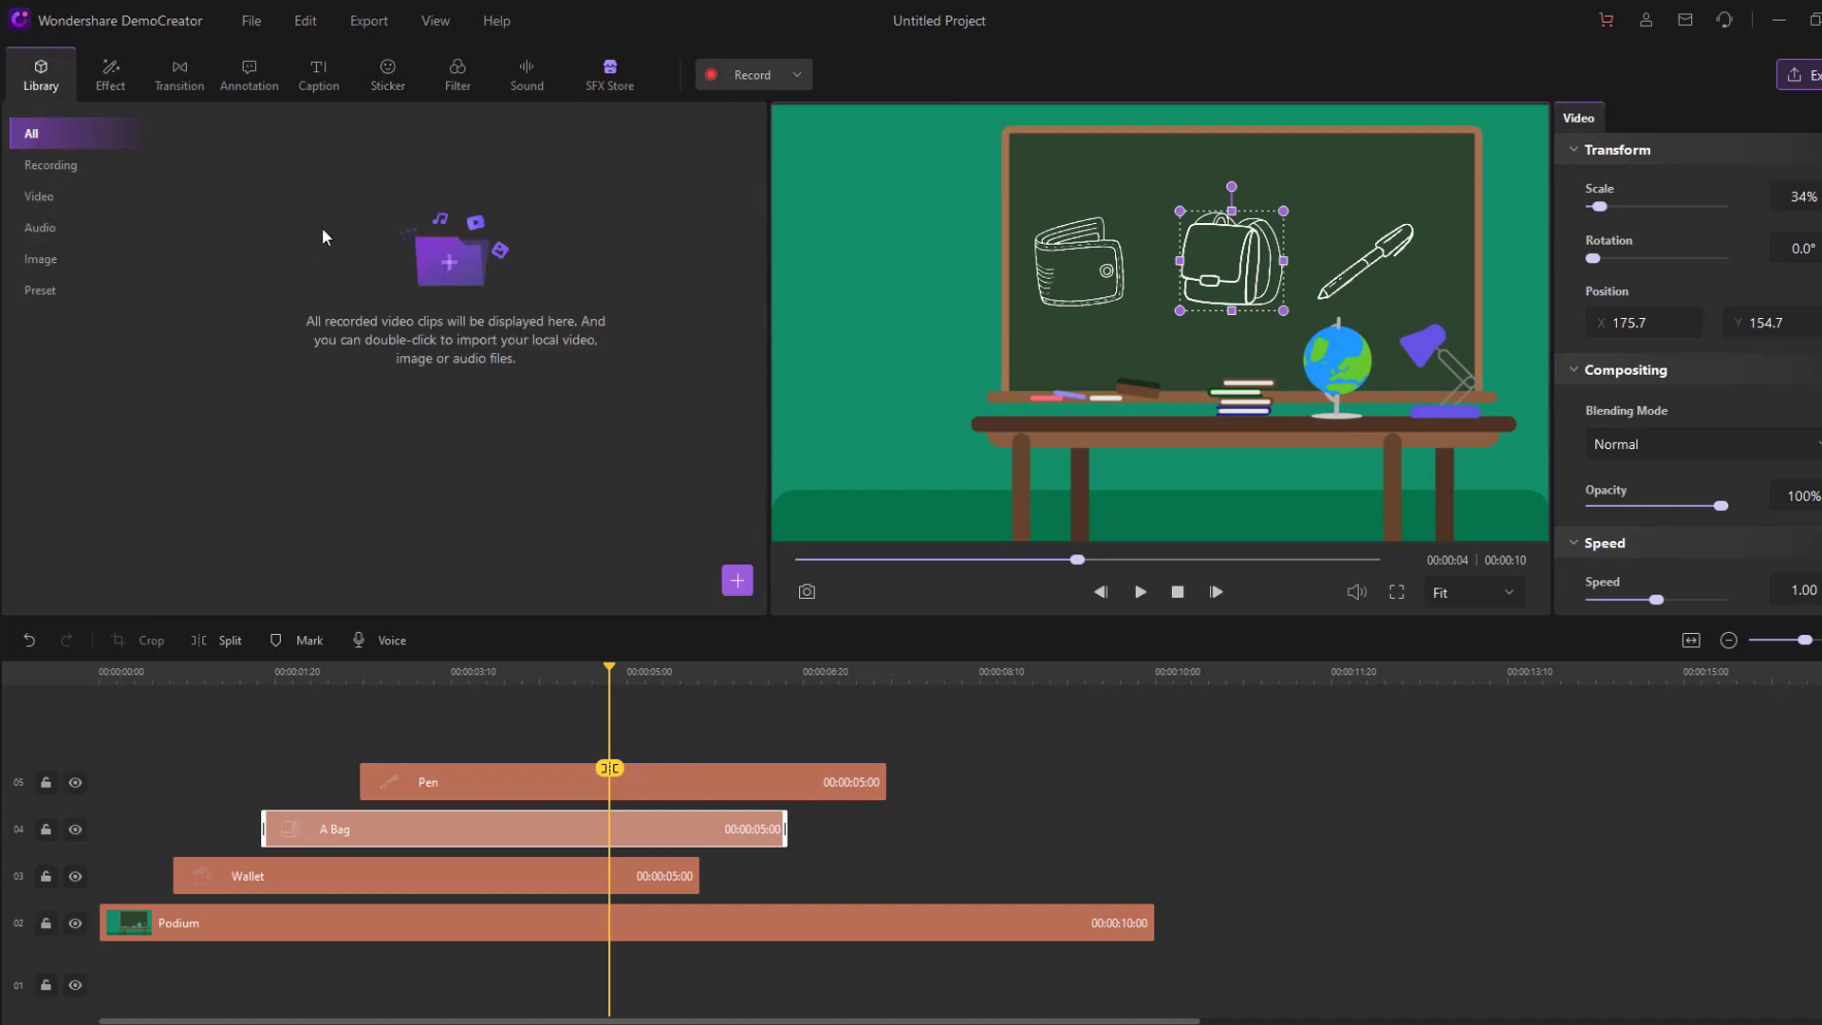
{"action": "left_click", "coordinate": [389, 641]}
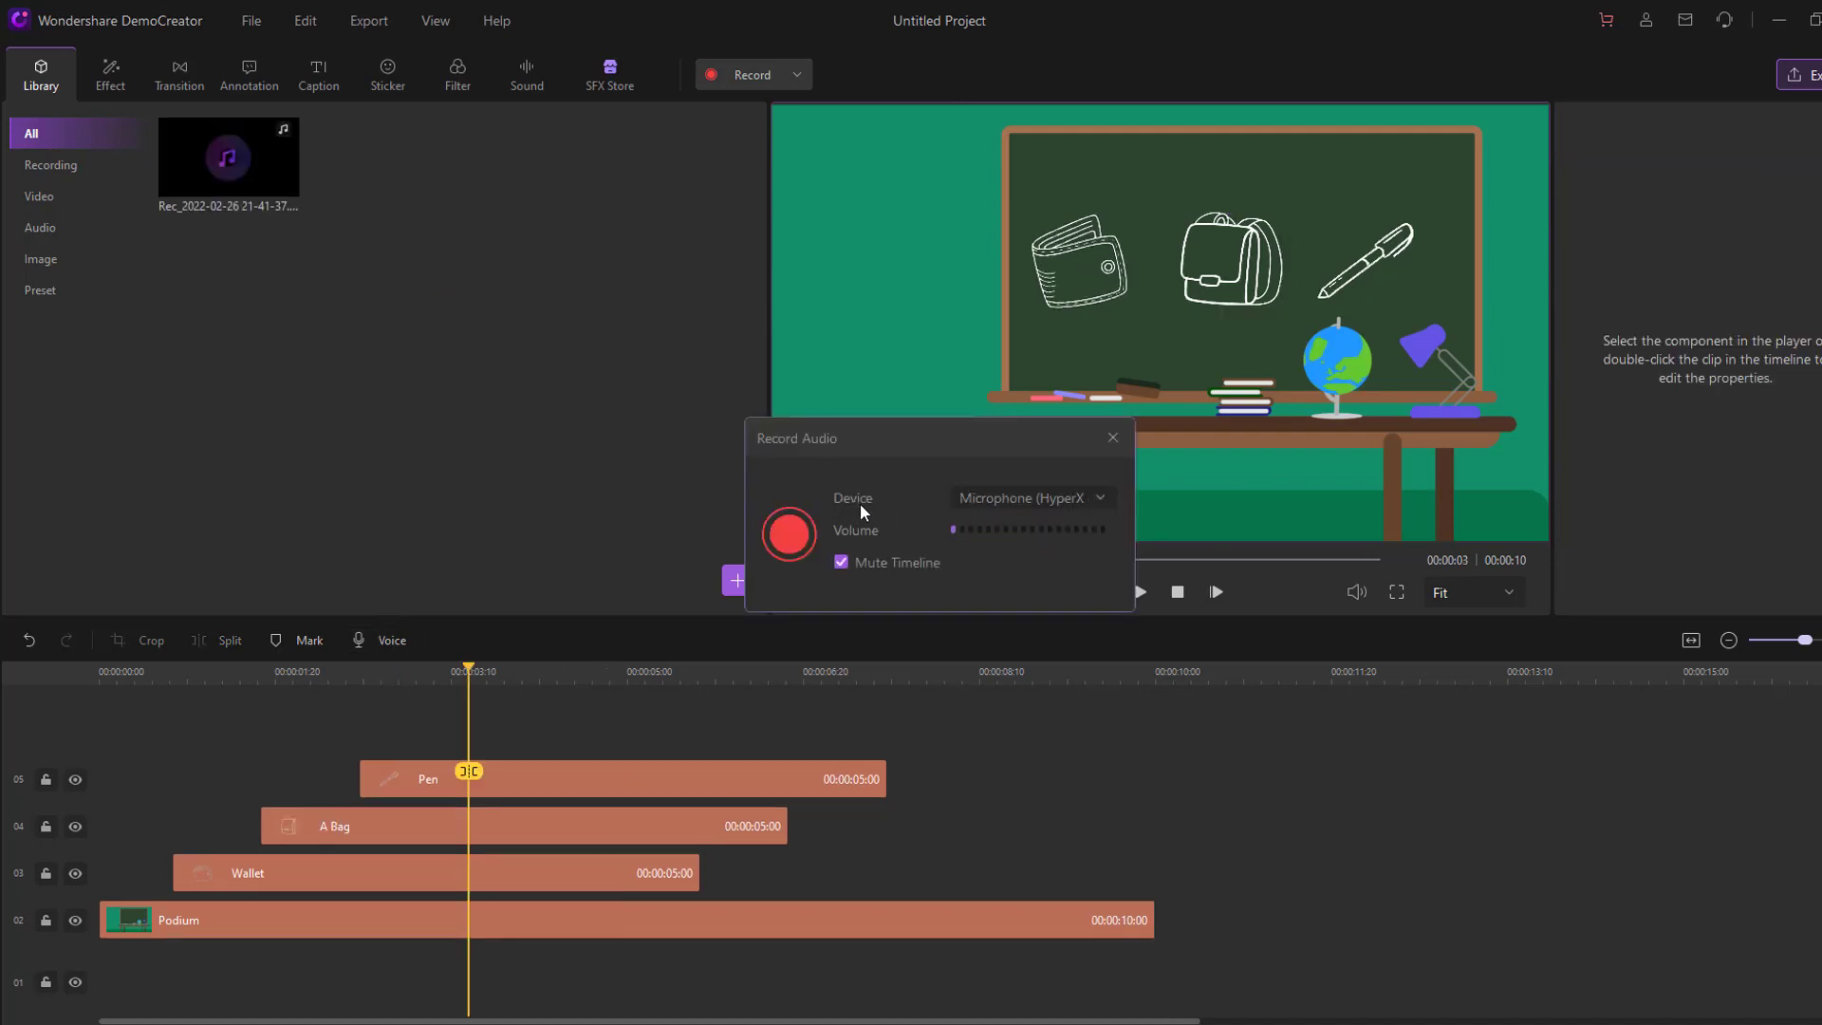
{"action": "left_click", "coordinate": [996, 499]}
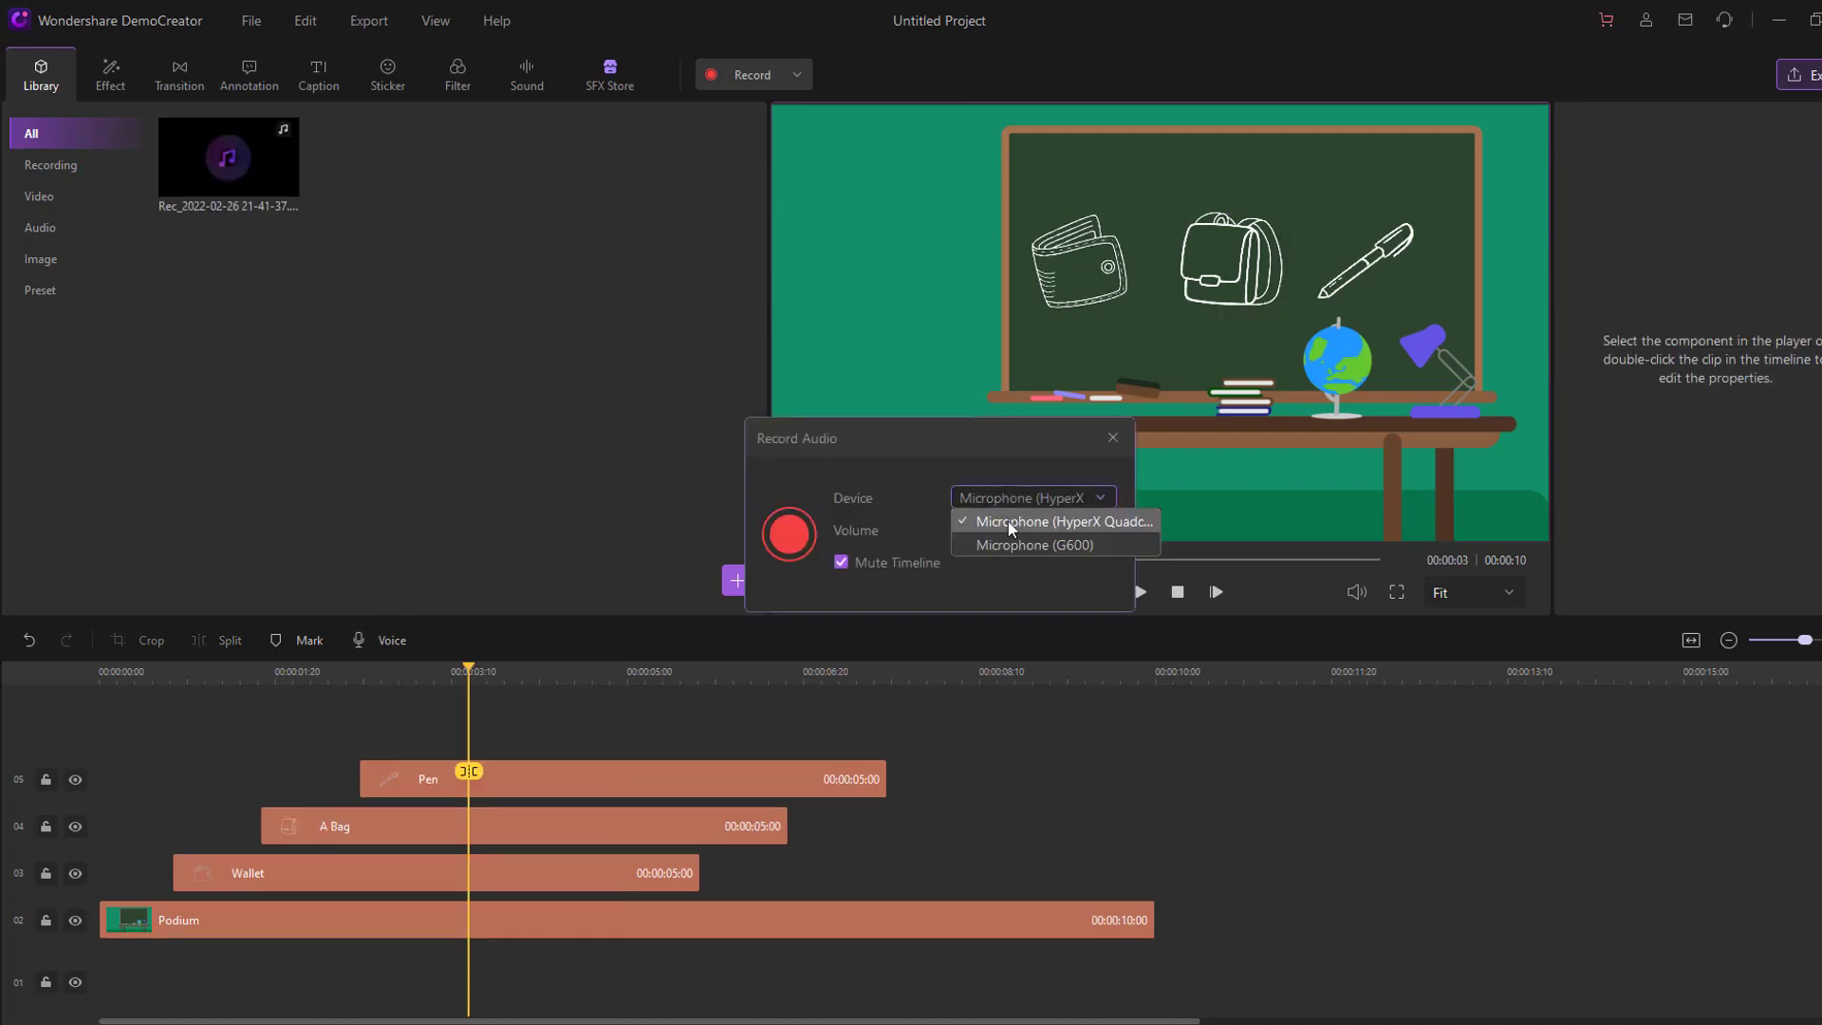
{"action": "left_click", "coordinate": [1008, 521]}
{"action": "left_click_drag", "start_coordinate": [921, 438], "coordinate": [894, 457]}
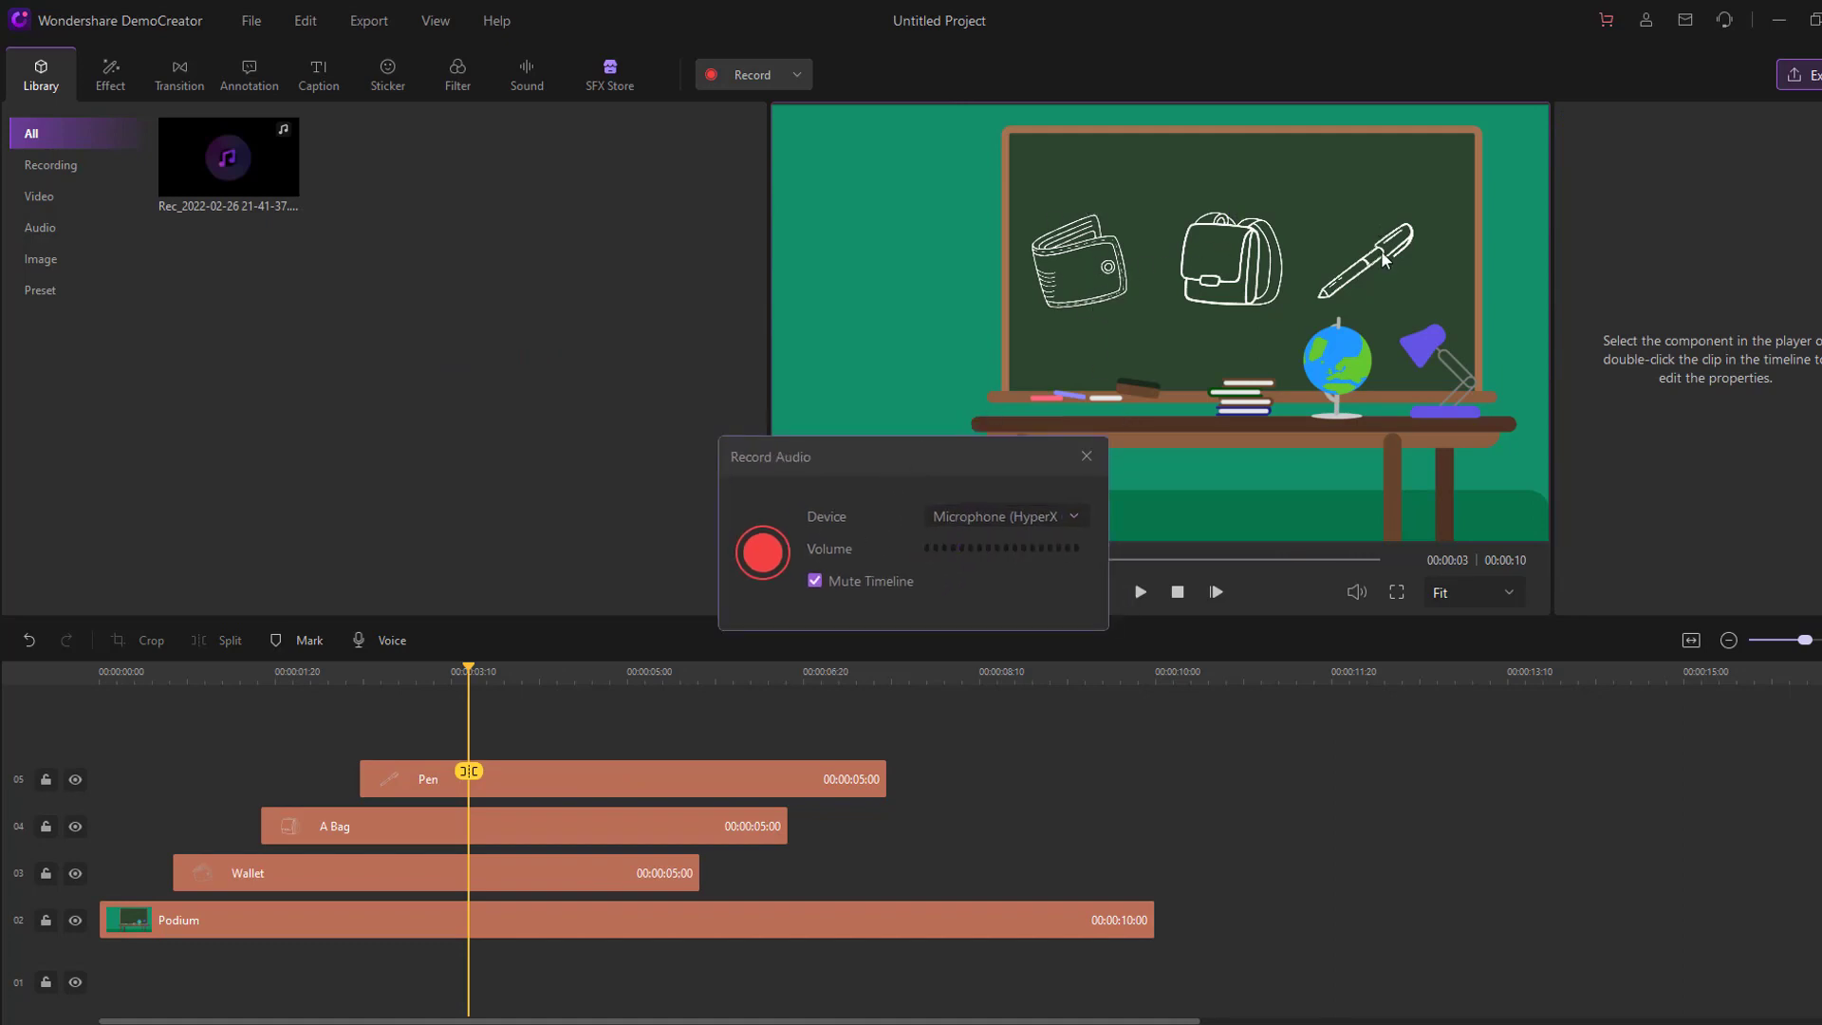
{"action": "left_click", "coordinate": [762, 552]}
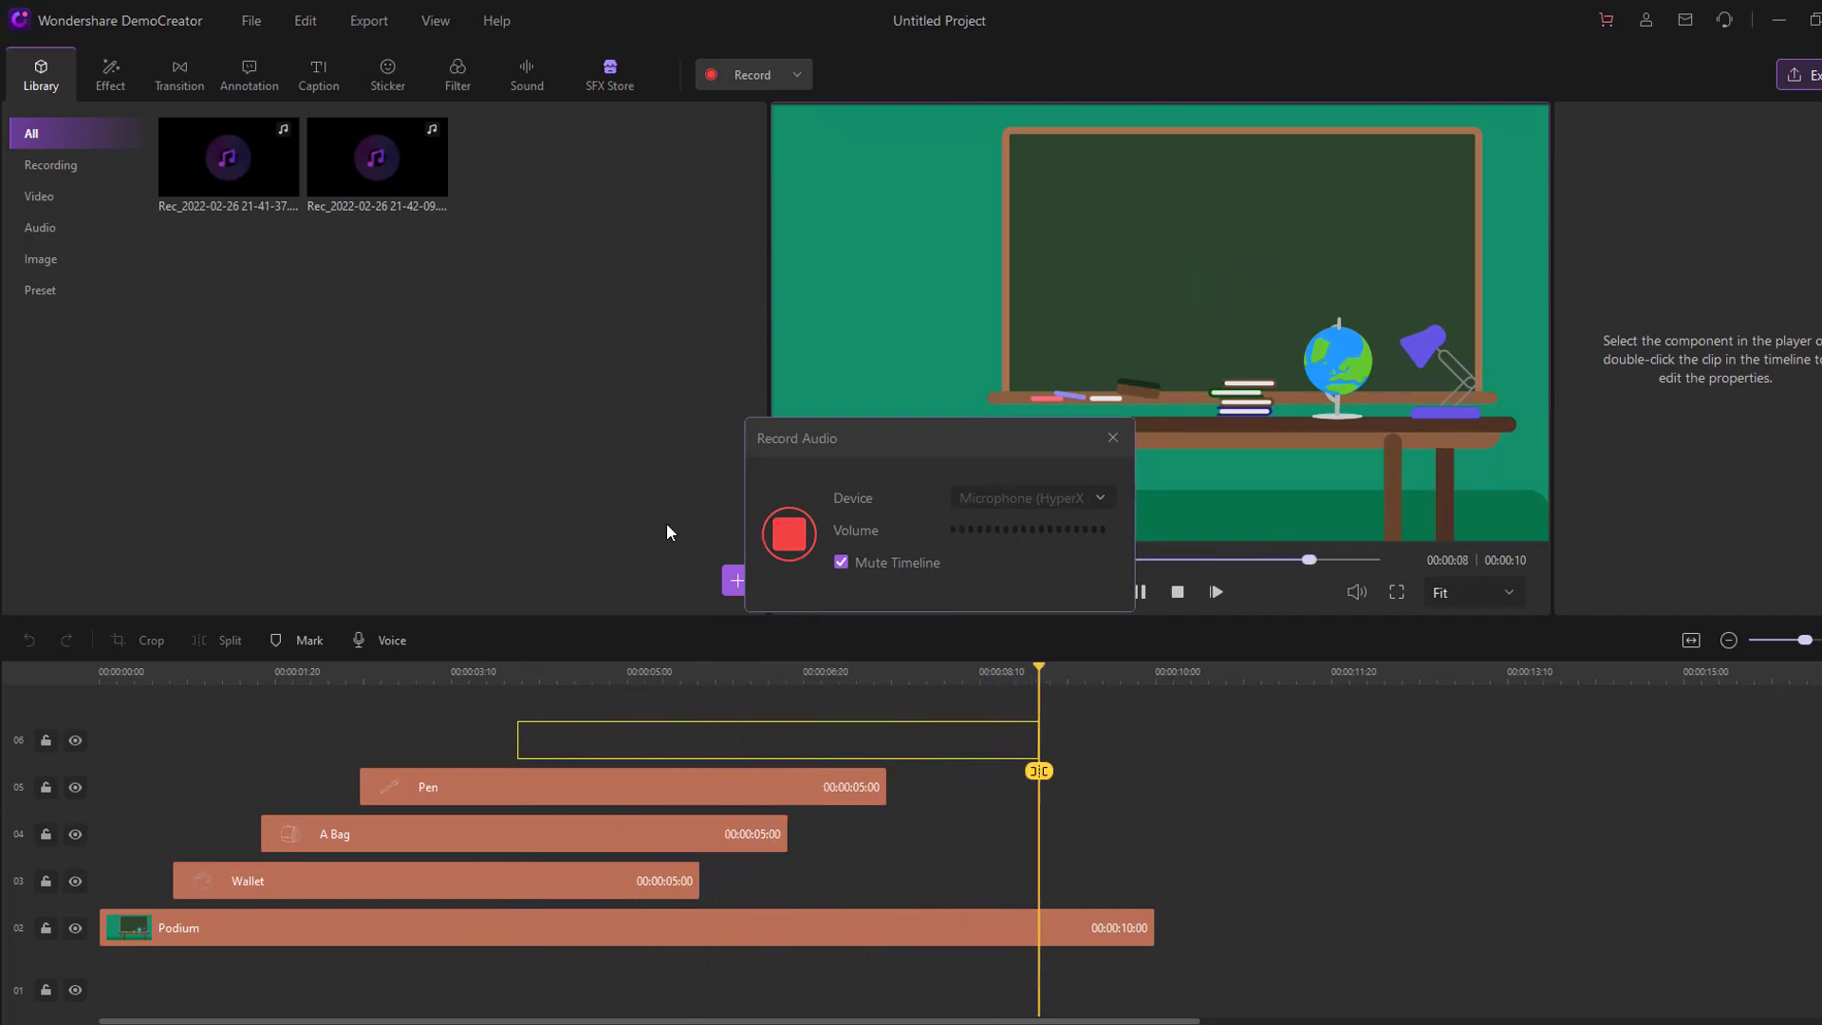
Step: Stop the voice-over recording and preview the project from 00:00:03
{"action": "left_click", "coordinate": [778, 537]}
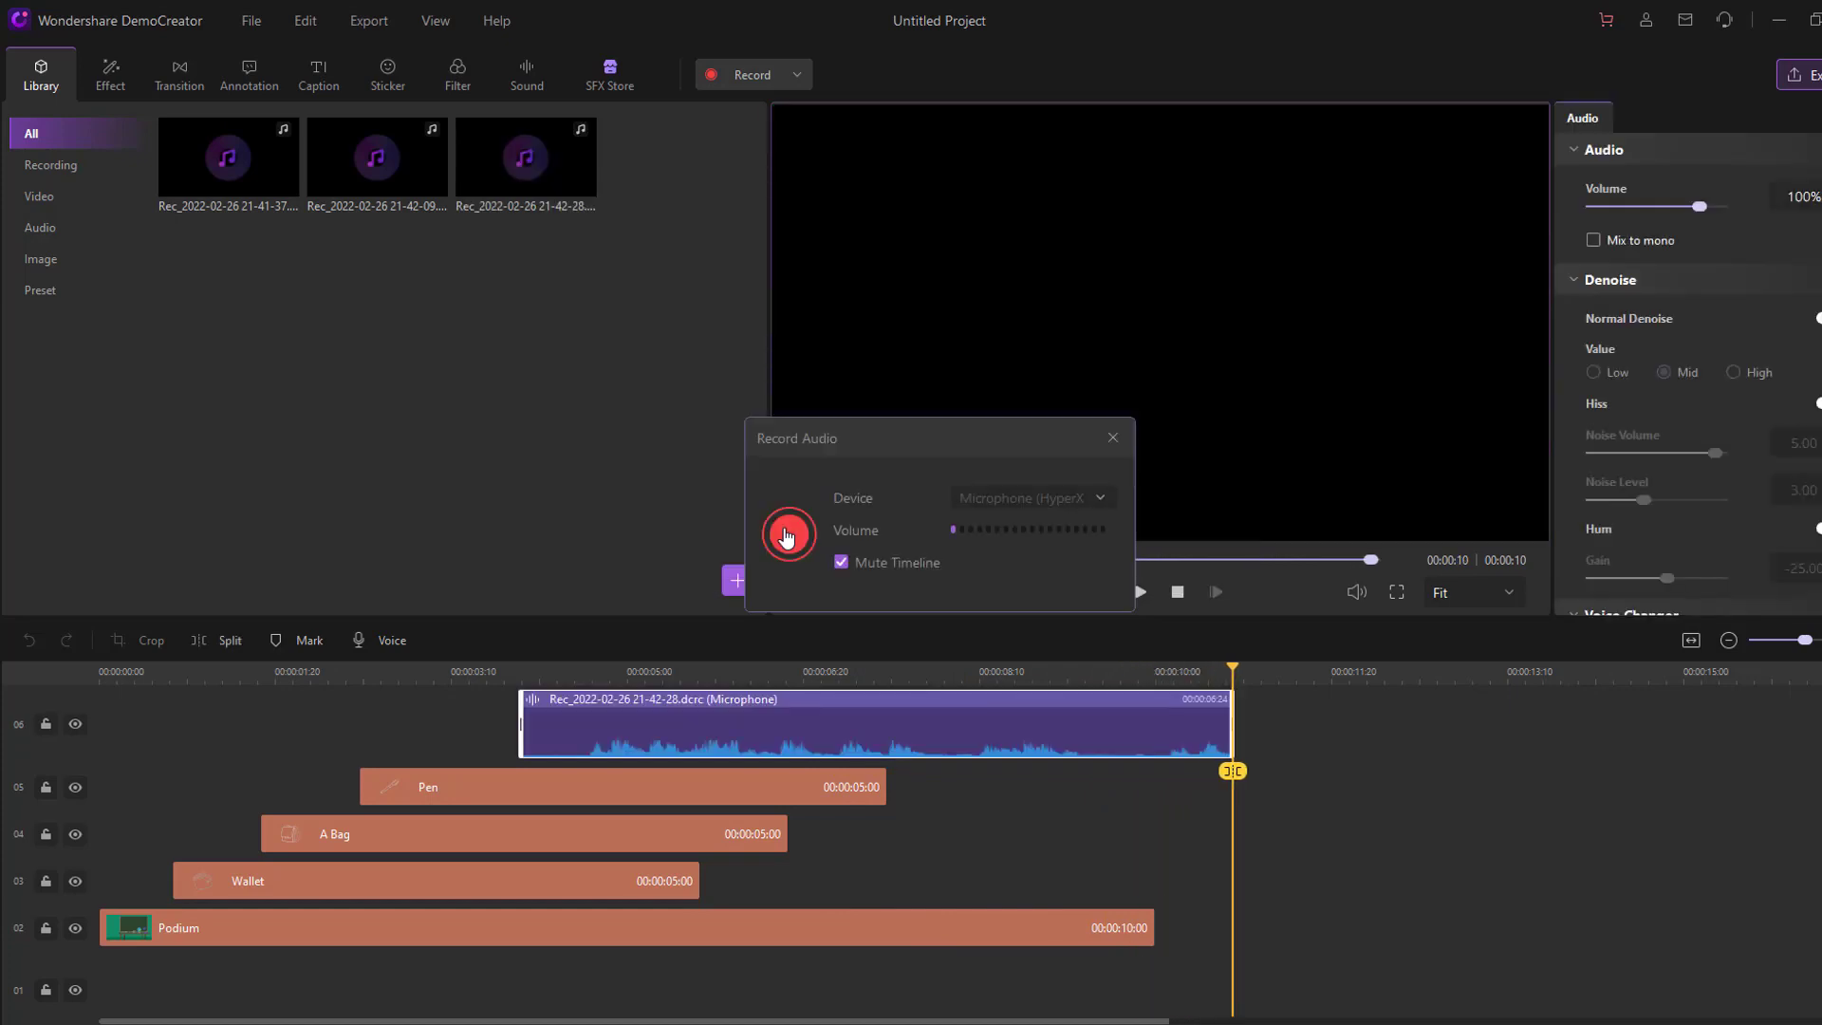
{"action": "left_click", "coordinate": [508, 673]}
{"action": "left_click", "coordinate": [1138, 592]}
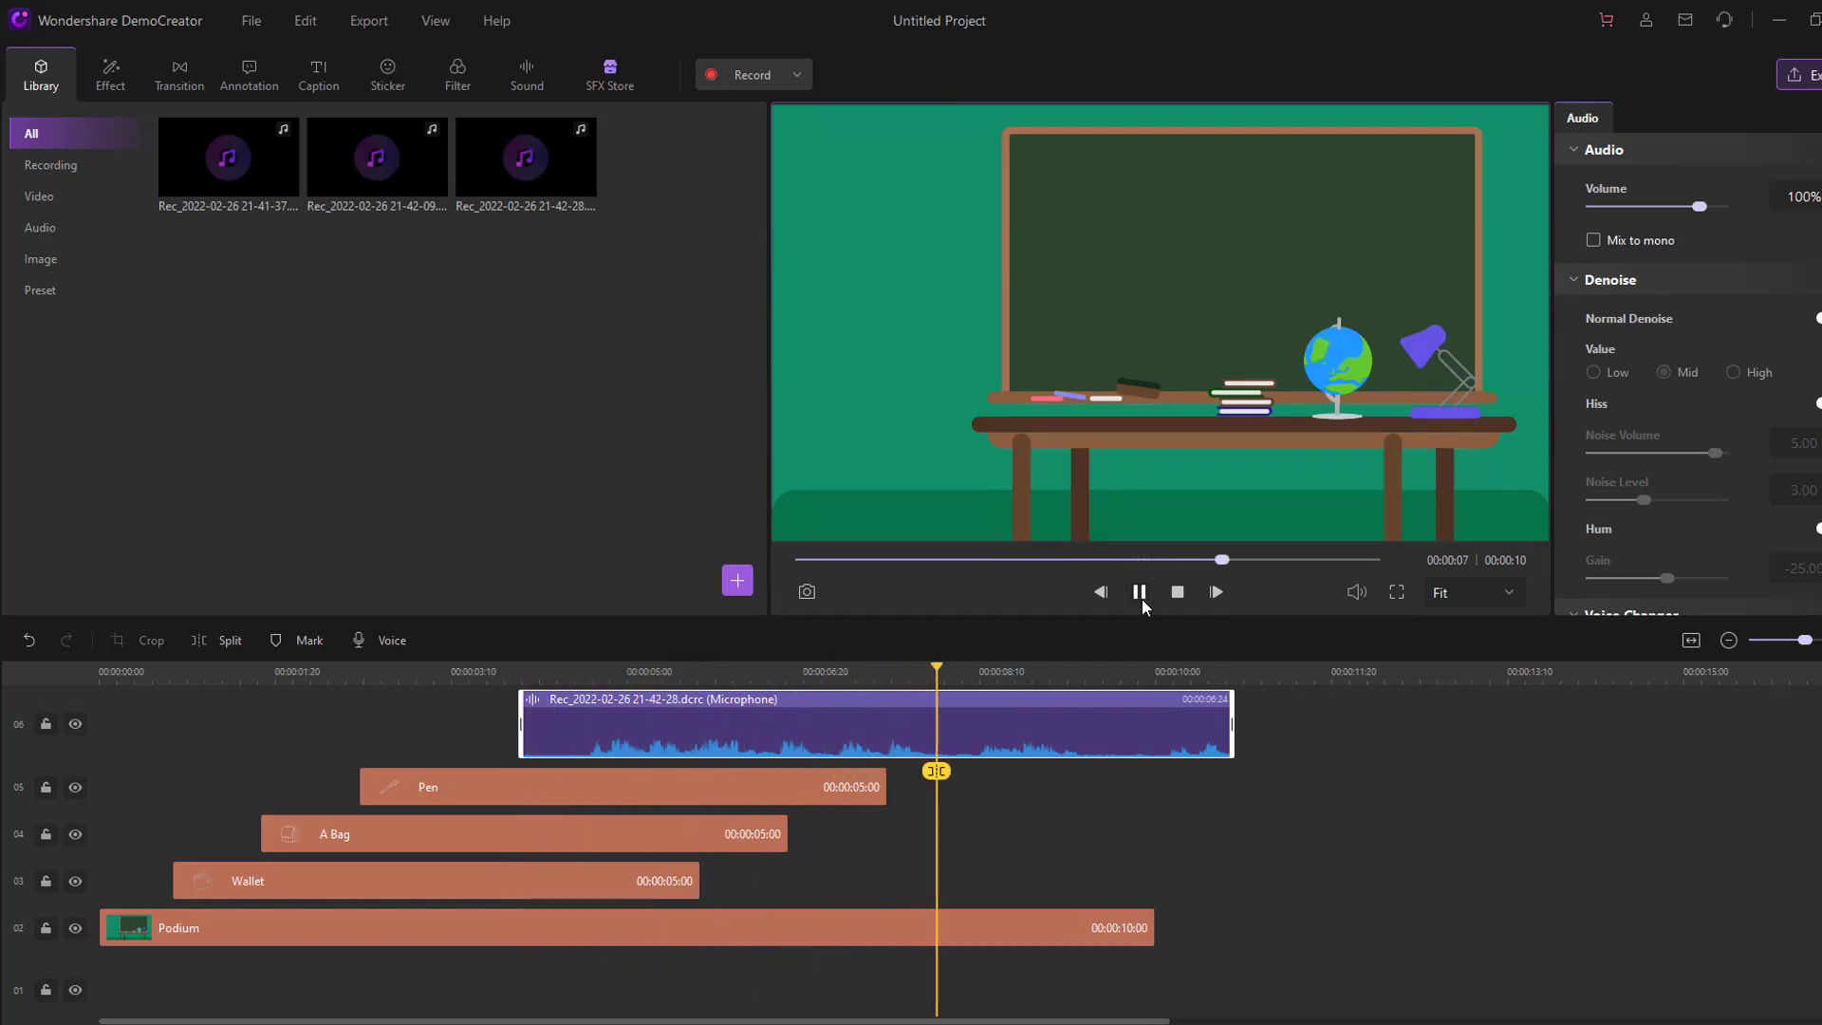
{"action": "left_click", "coordinate": [1142, 602]}
Step: Split the voice-over at about 00:00:09 and delete the trailing piece
{"action": "left_click_drag", "start_coordinate": [953, 771], "coordinate": [1116, 785]}
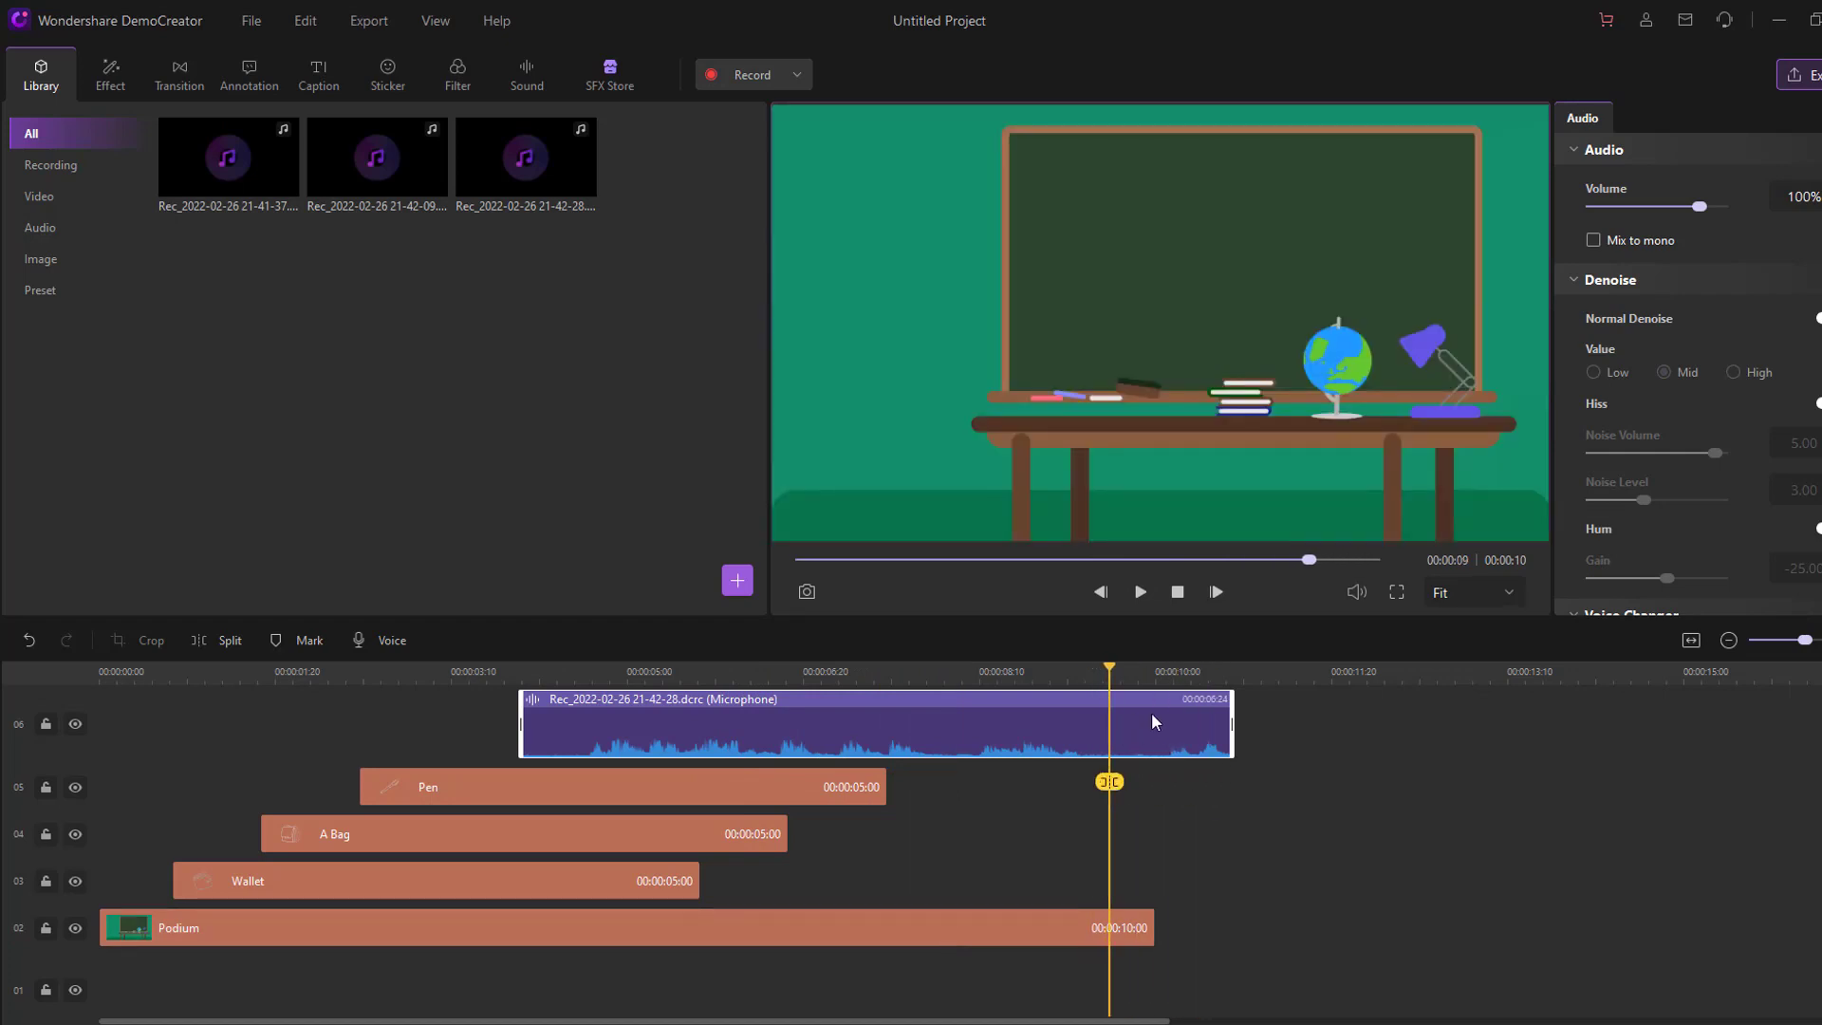
{"action": "left_click", "coordinate": [1149, 729]}
{"action": "left_click", "coordinate": [1138, 729]}
{"action": "left_click", "coordinate": [215, 642]}
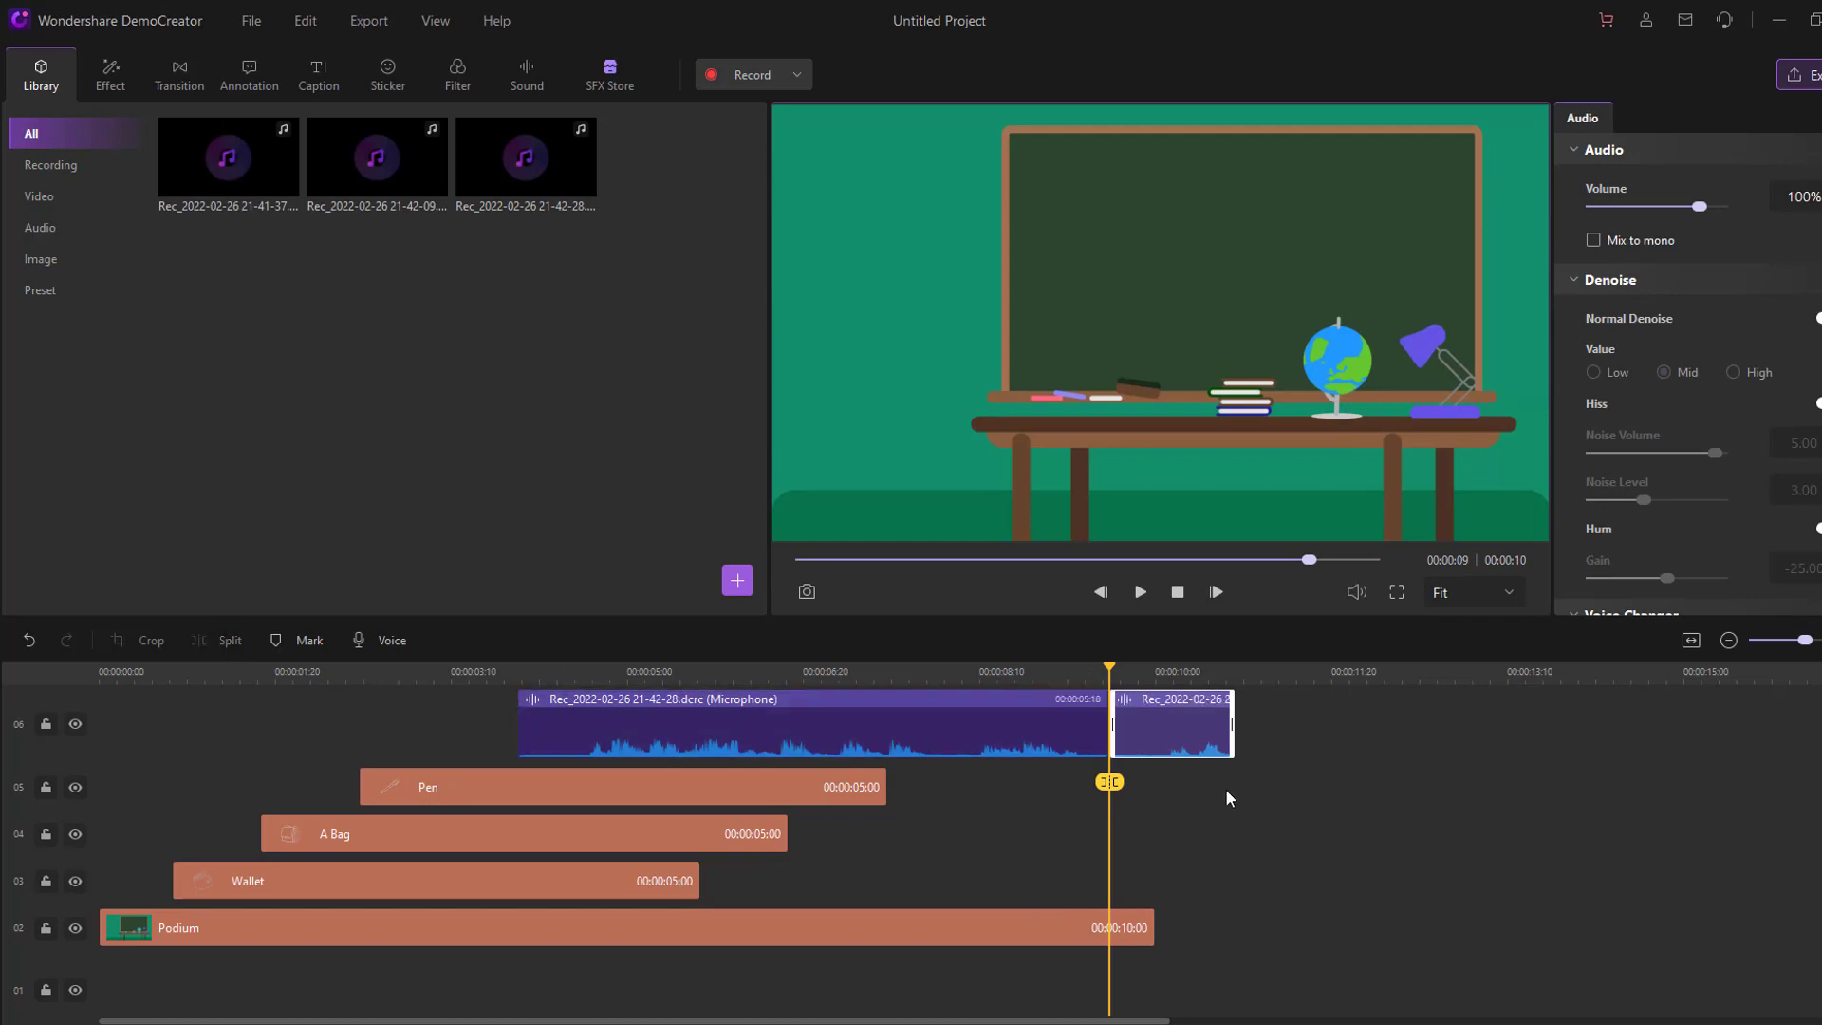
{"action": "key", "text": "Delete"}
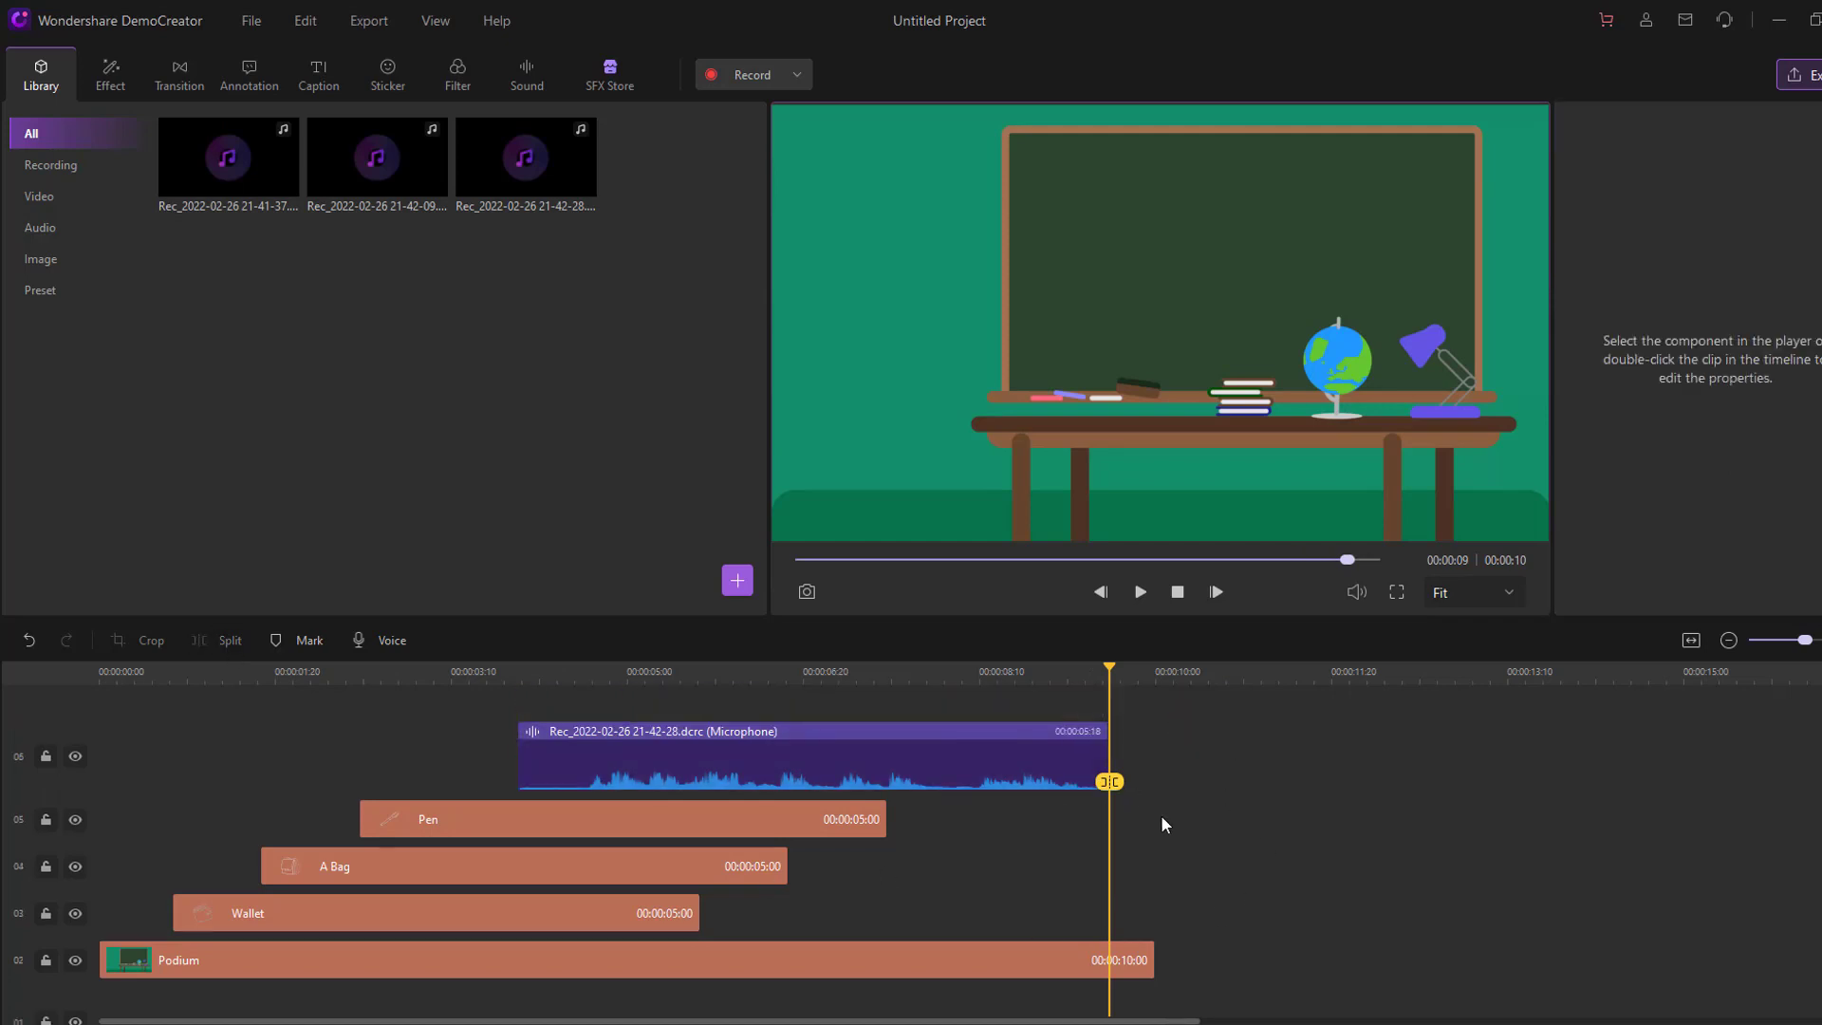
Step: Move the voice-over clip to the very start of the timeline and play it back
{"action": "left_click_drag", "start_coordinate": [646, 767], "coordinate": [313, 757]}
{"action": "left_click", "coordinate": [146, 670]}
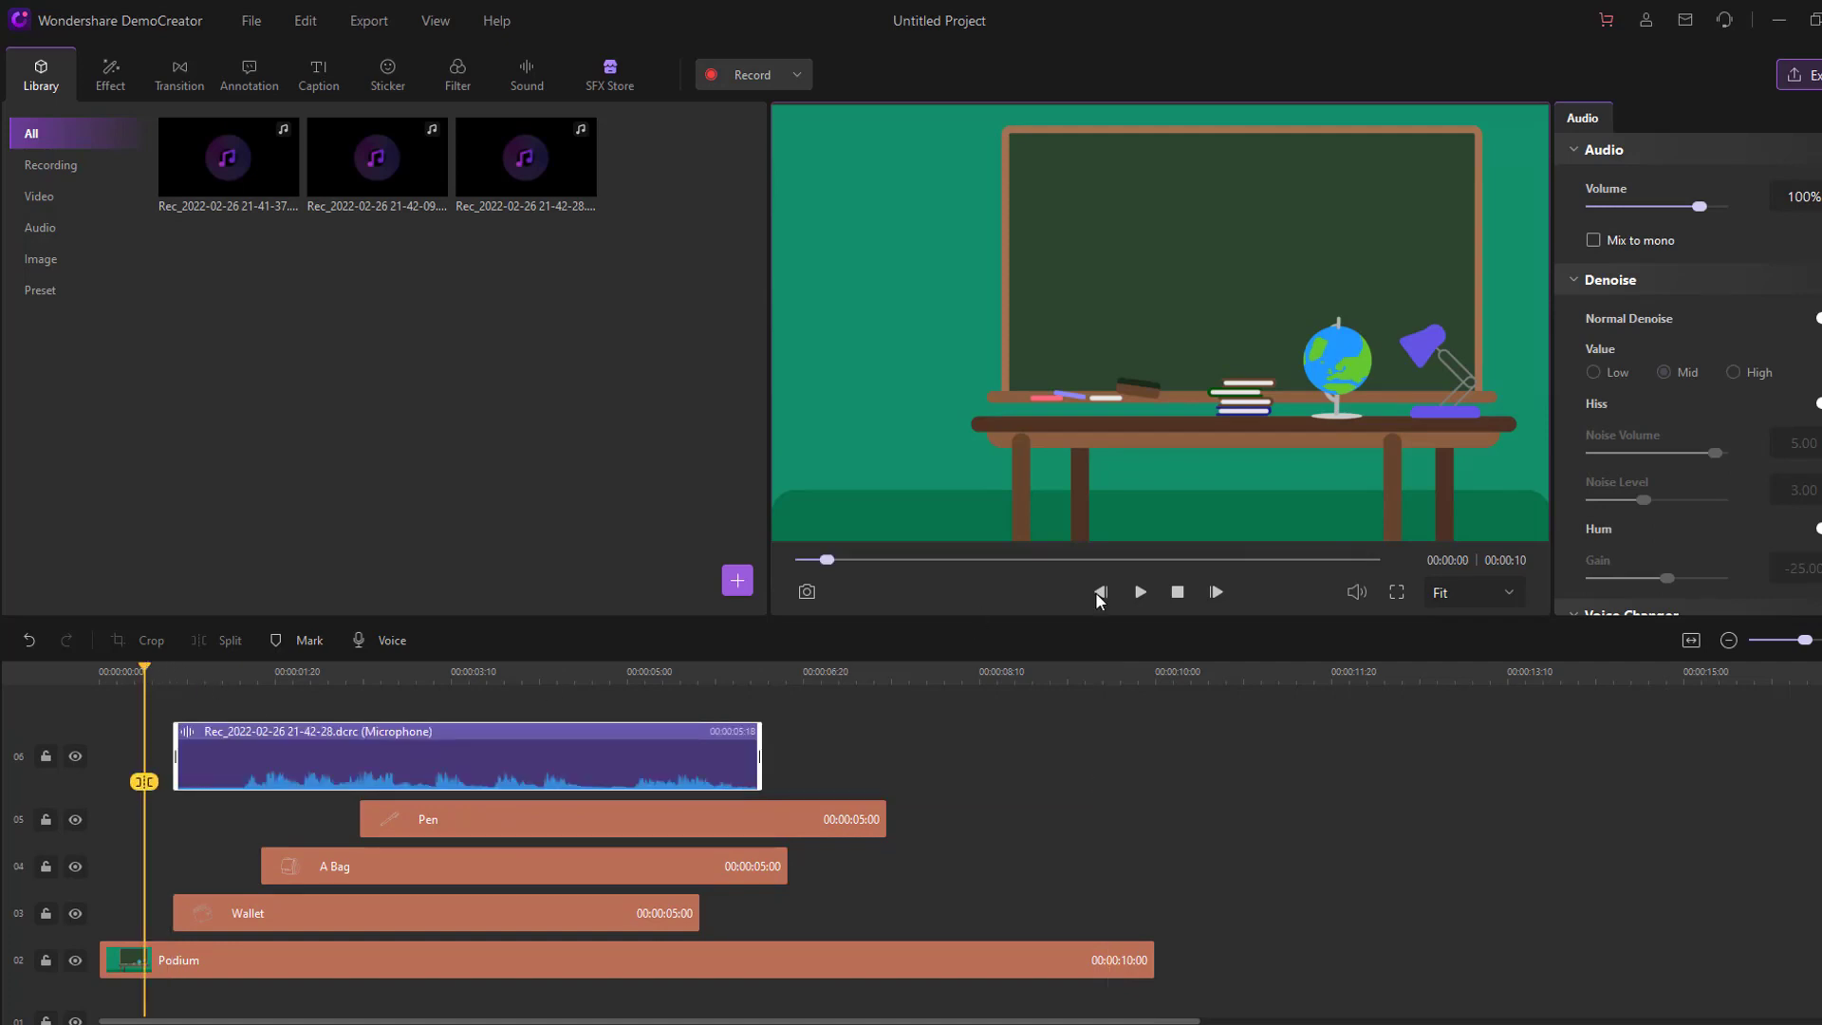
{"action": "left_click", "coordinate": [1140, 592]}
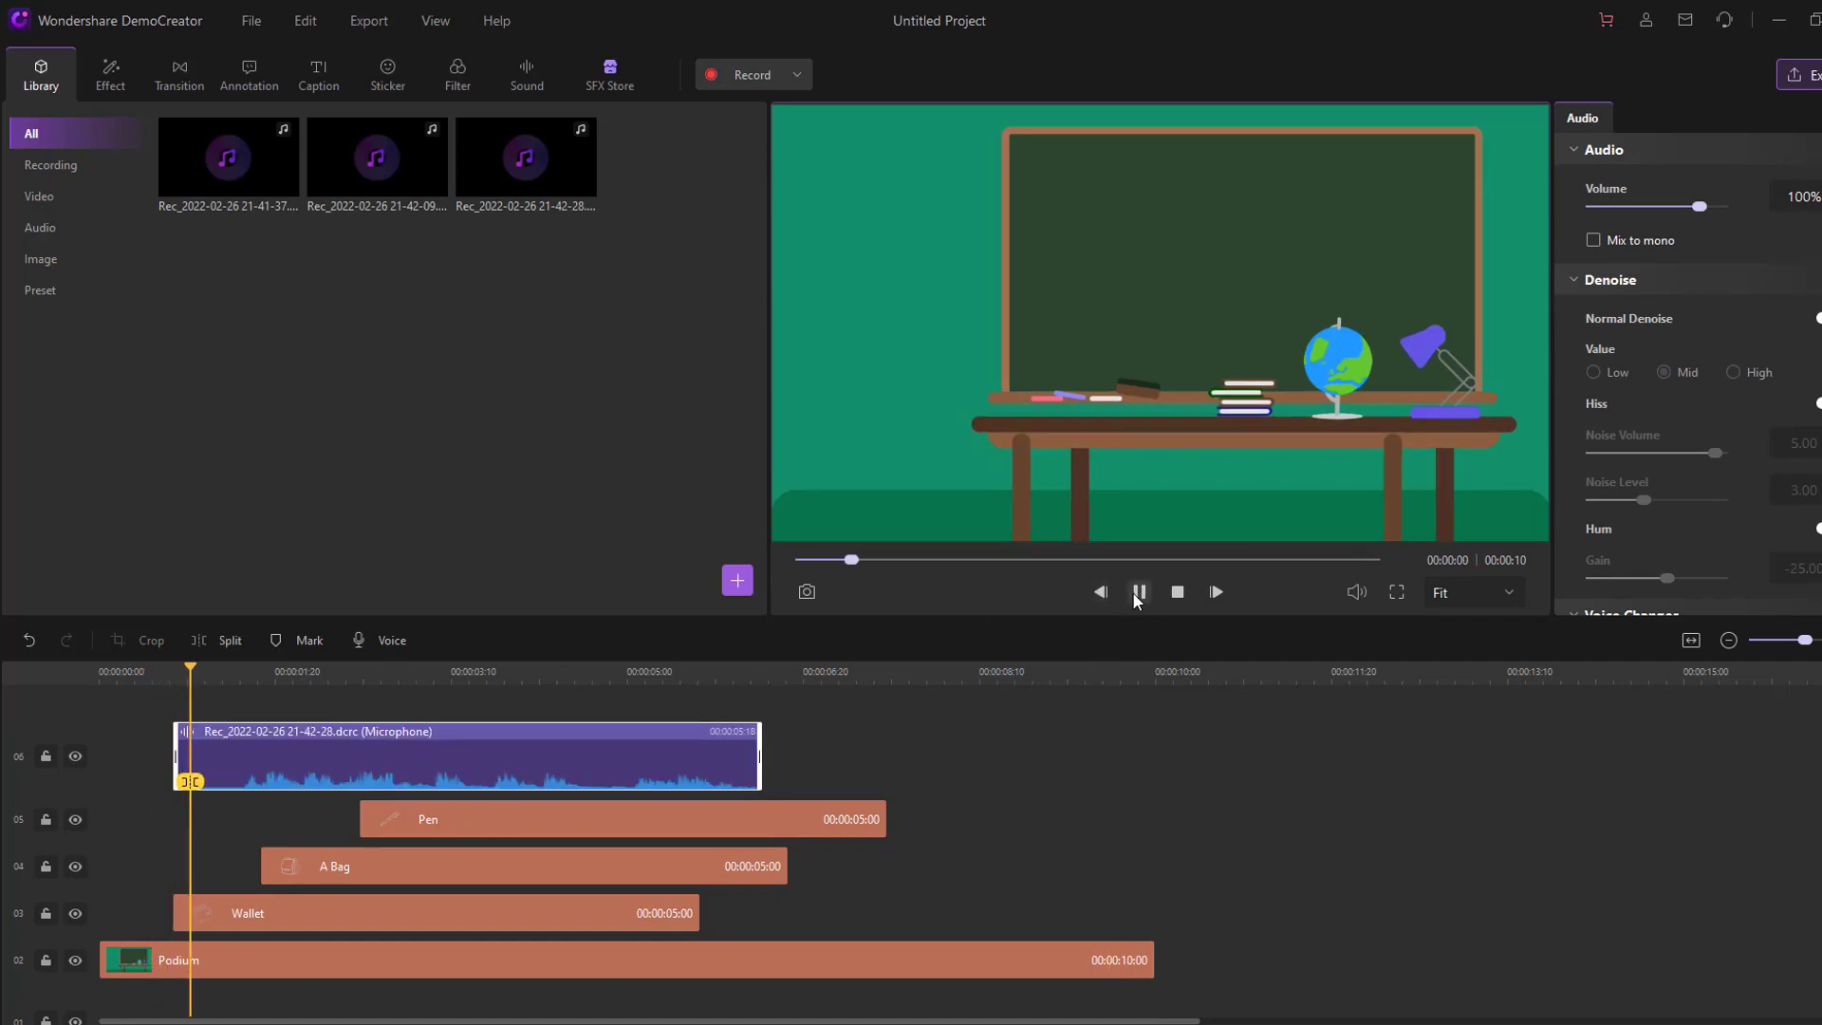
{"action": "left_click", "coordinate": [1139, 592]}
{"action": "left_click_drag", "start_coordinate": [438, 765], "coordinate": [102, 784]}
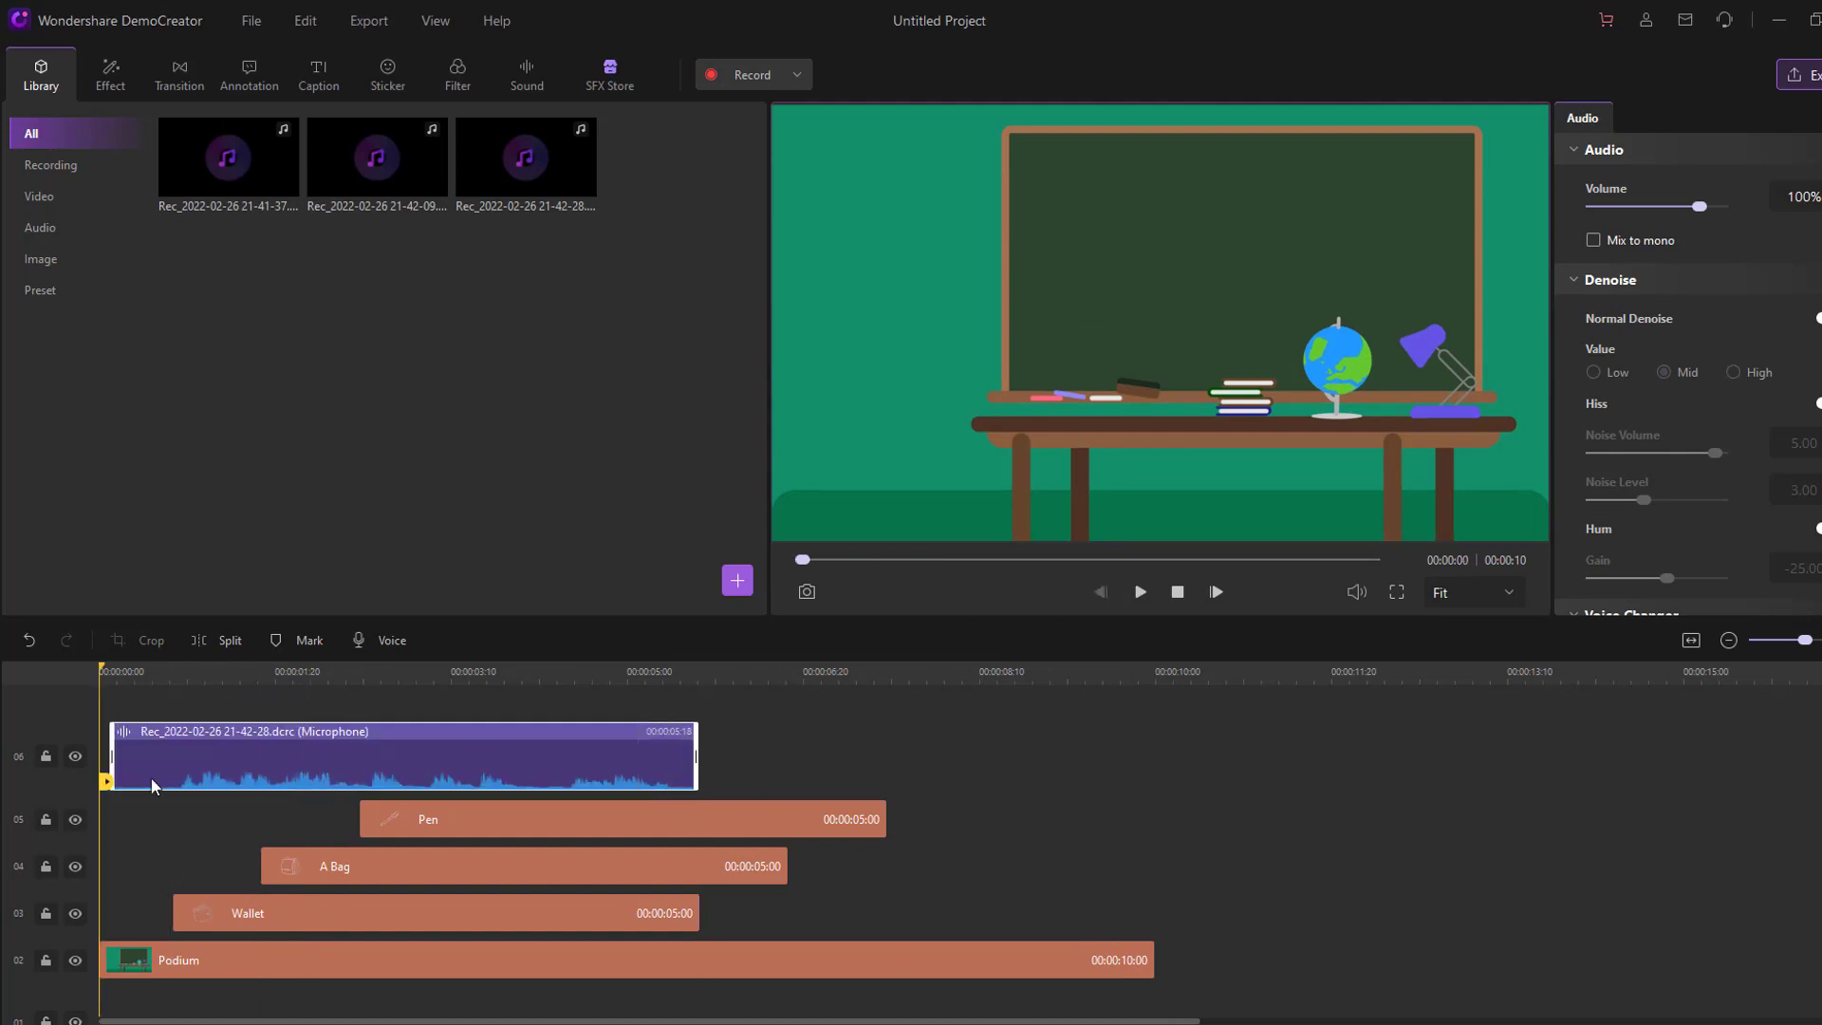
{"action": "left_click", "coordinate": [1140, 592]}
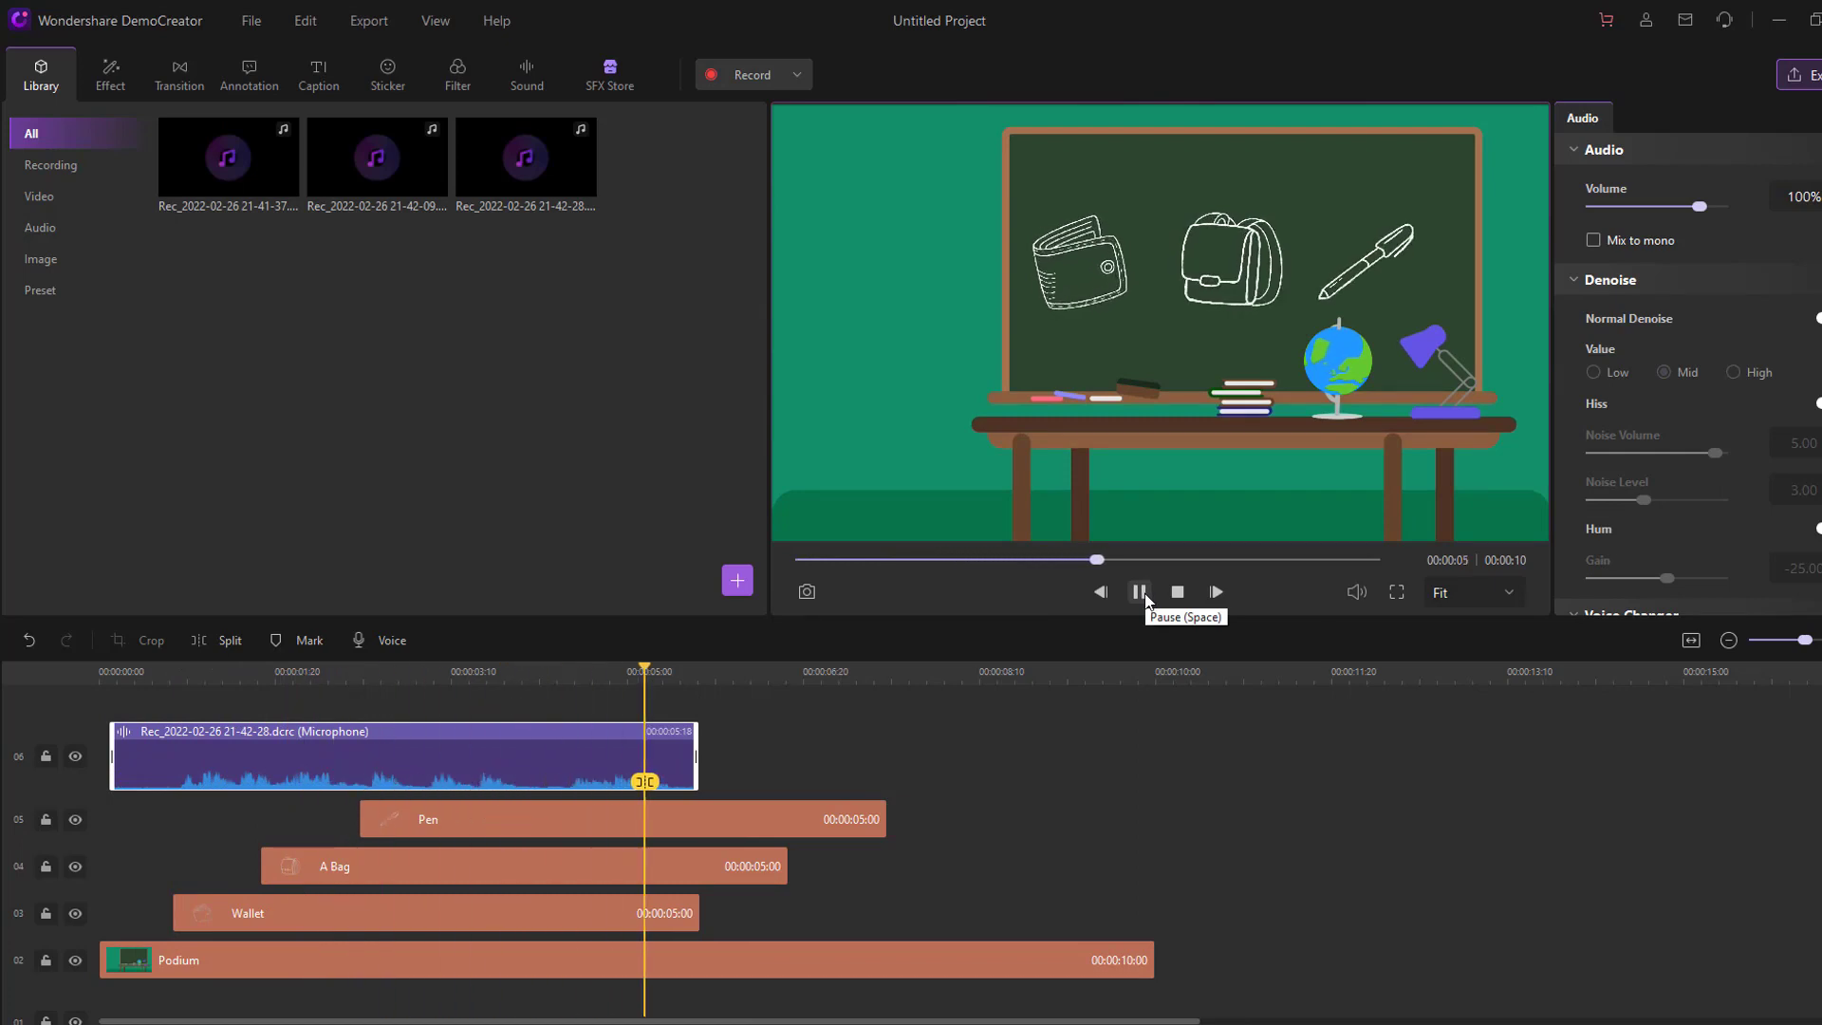
{"action": "left_click", "coordinate": [1142, 594]}
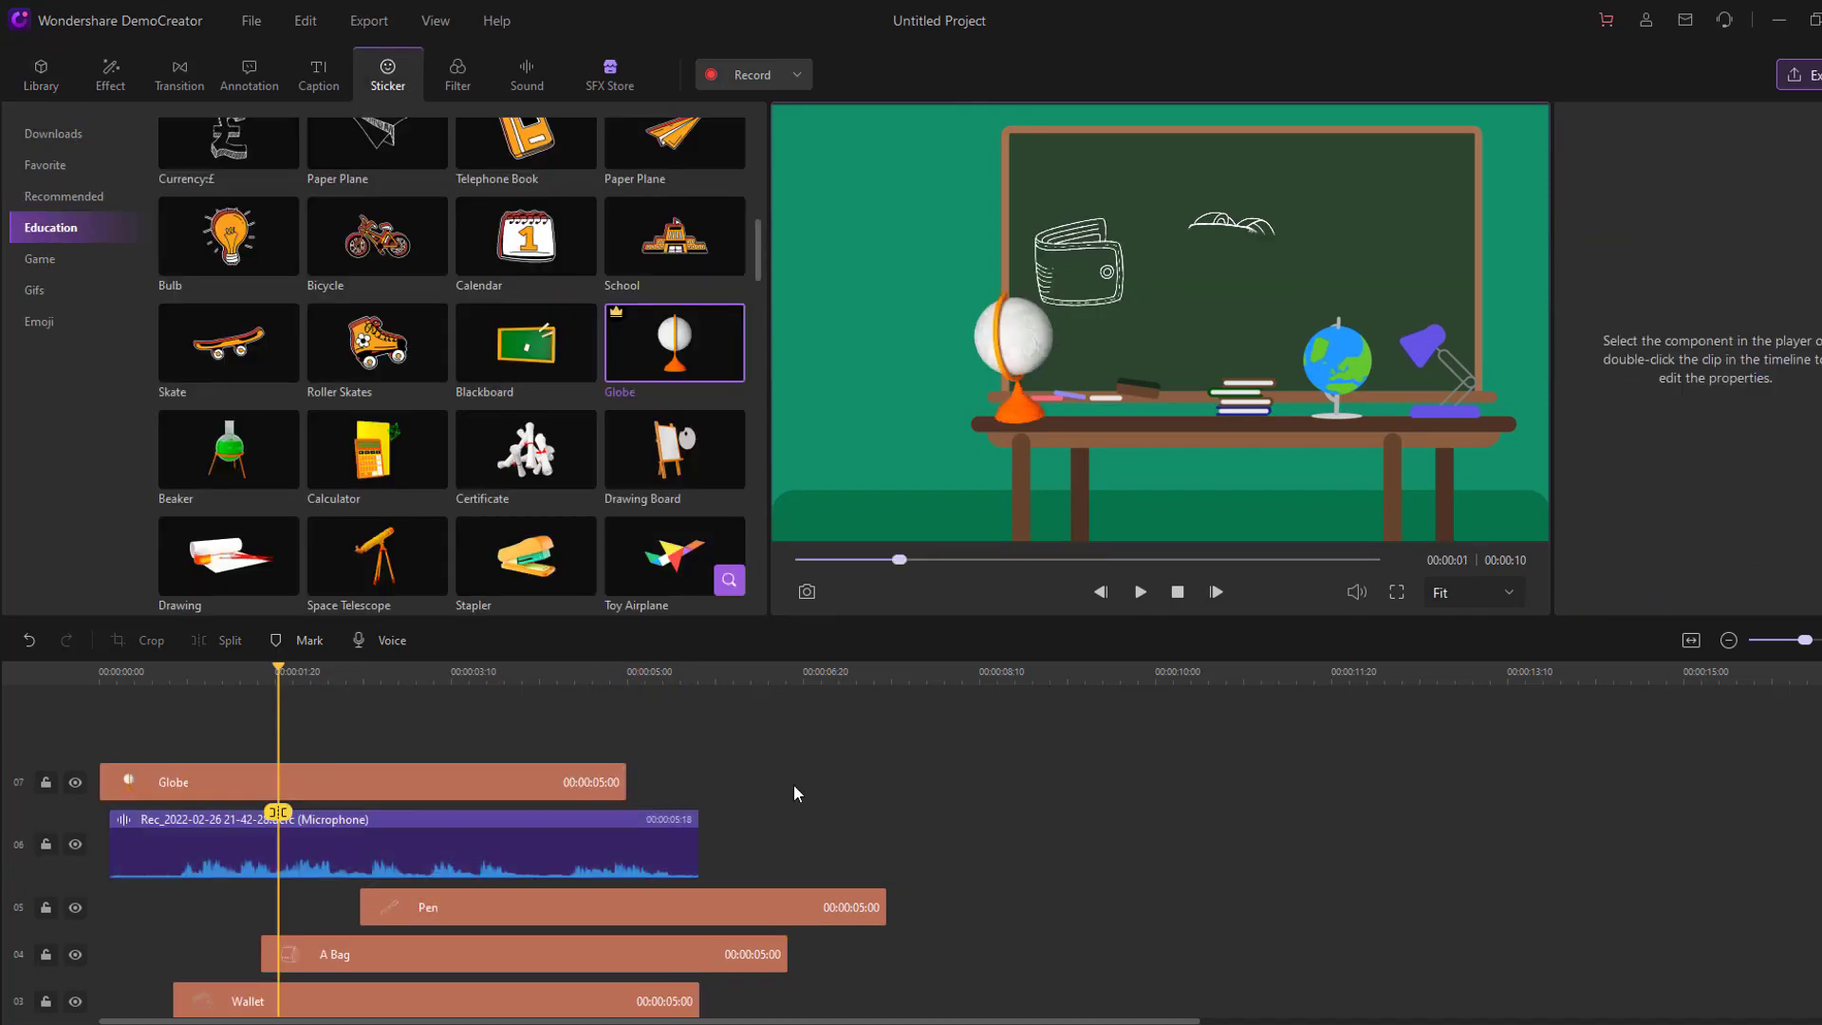
{"action": "scroll", "coordinate": [854, 792], "scroll_direction": "down", "scroll_amount": 1}
Step: Select every clip on the timeline and delete them
{"action": "scroll", "coordinate": [968, 768], "scroll_direction": "up", "scroll_amount": 1}
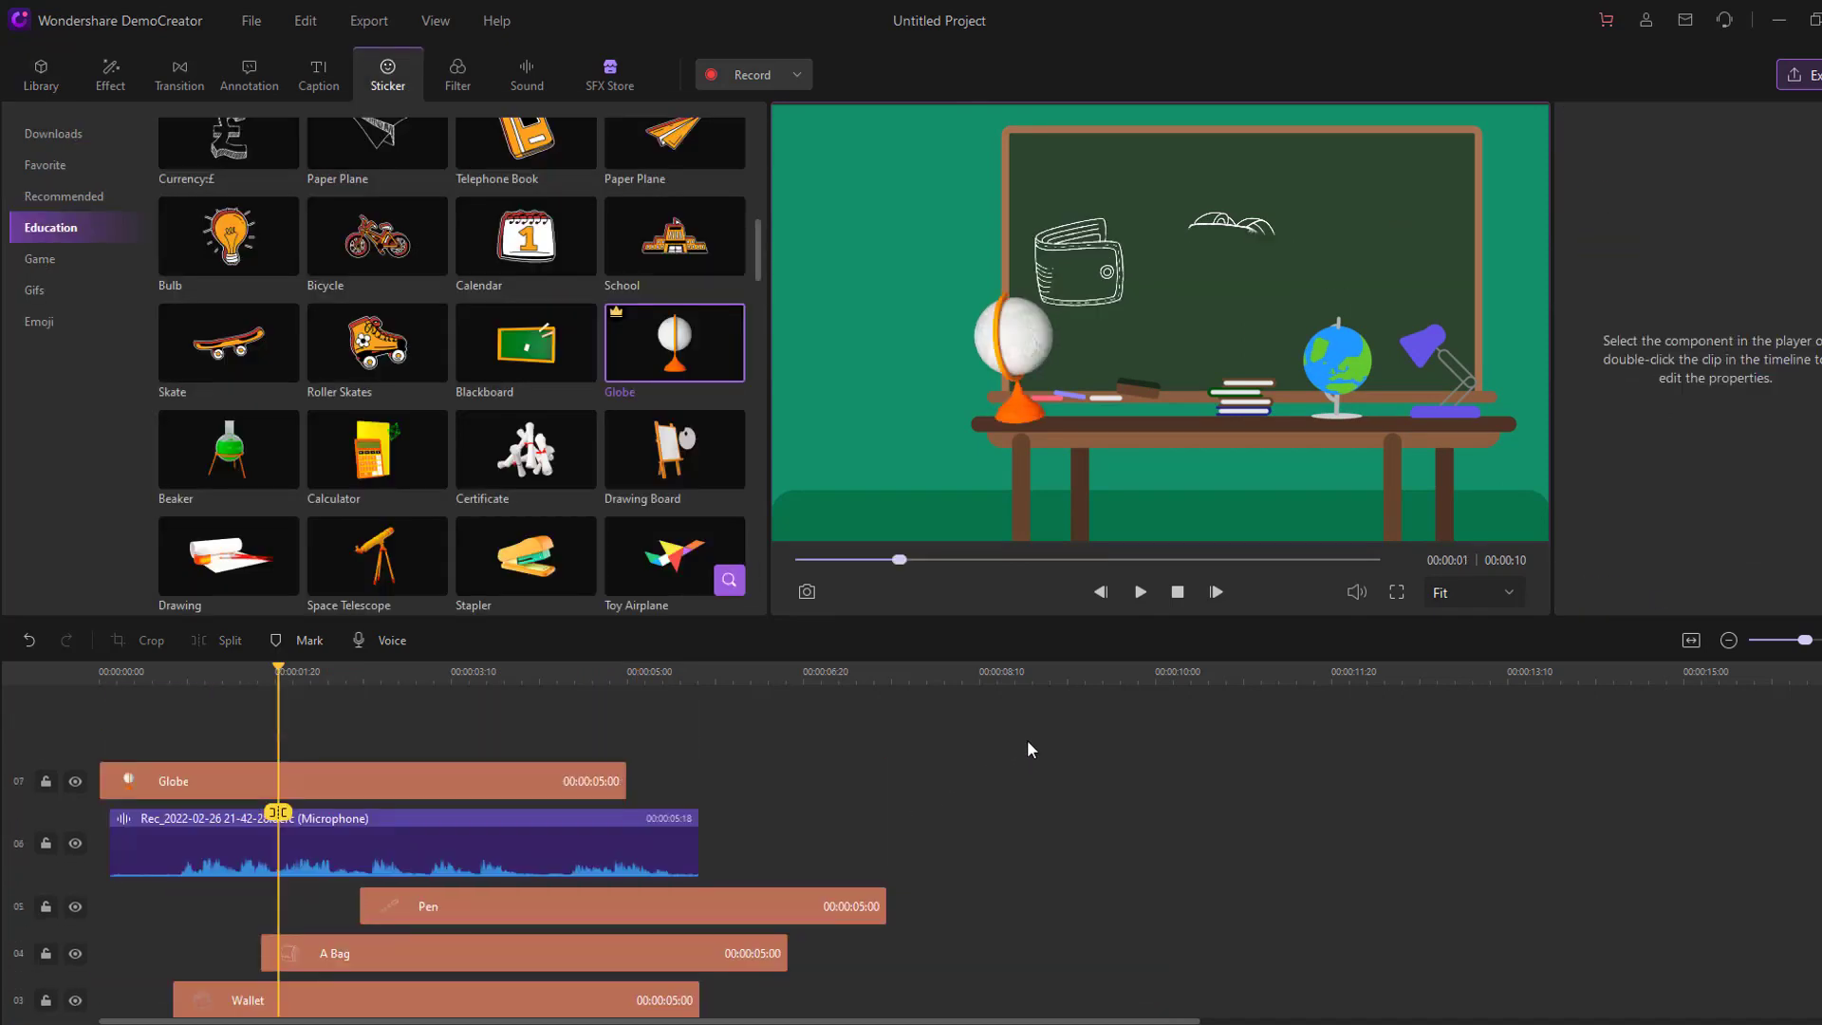
{"action": "left_click_drag", "start_coordinate": [1028, 741], "coordinate": [592, 909]}
{"action": "key", "text": "Delete"}
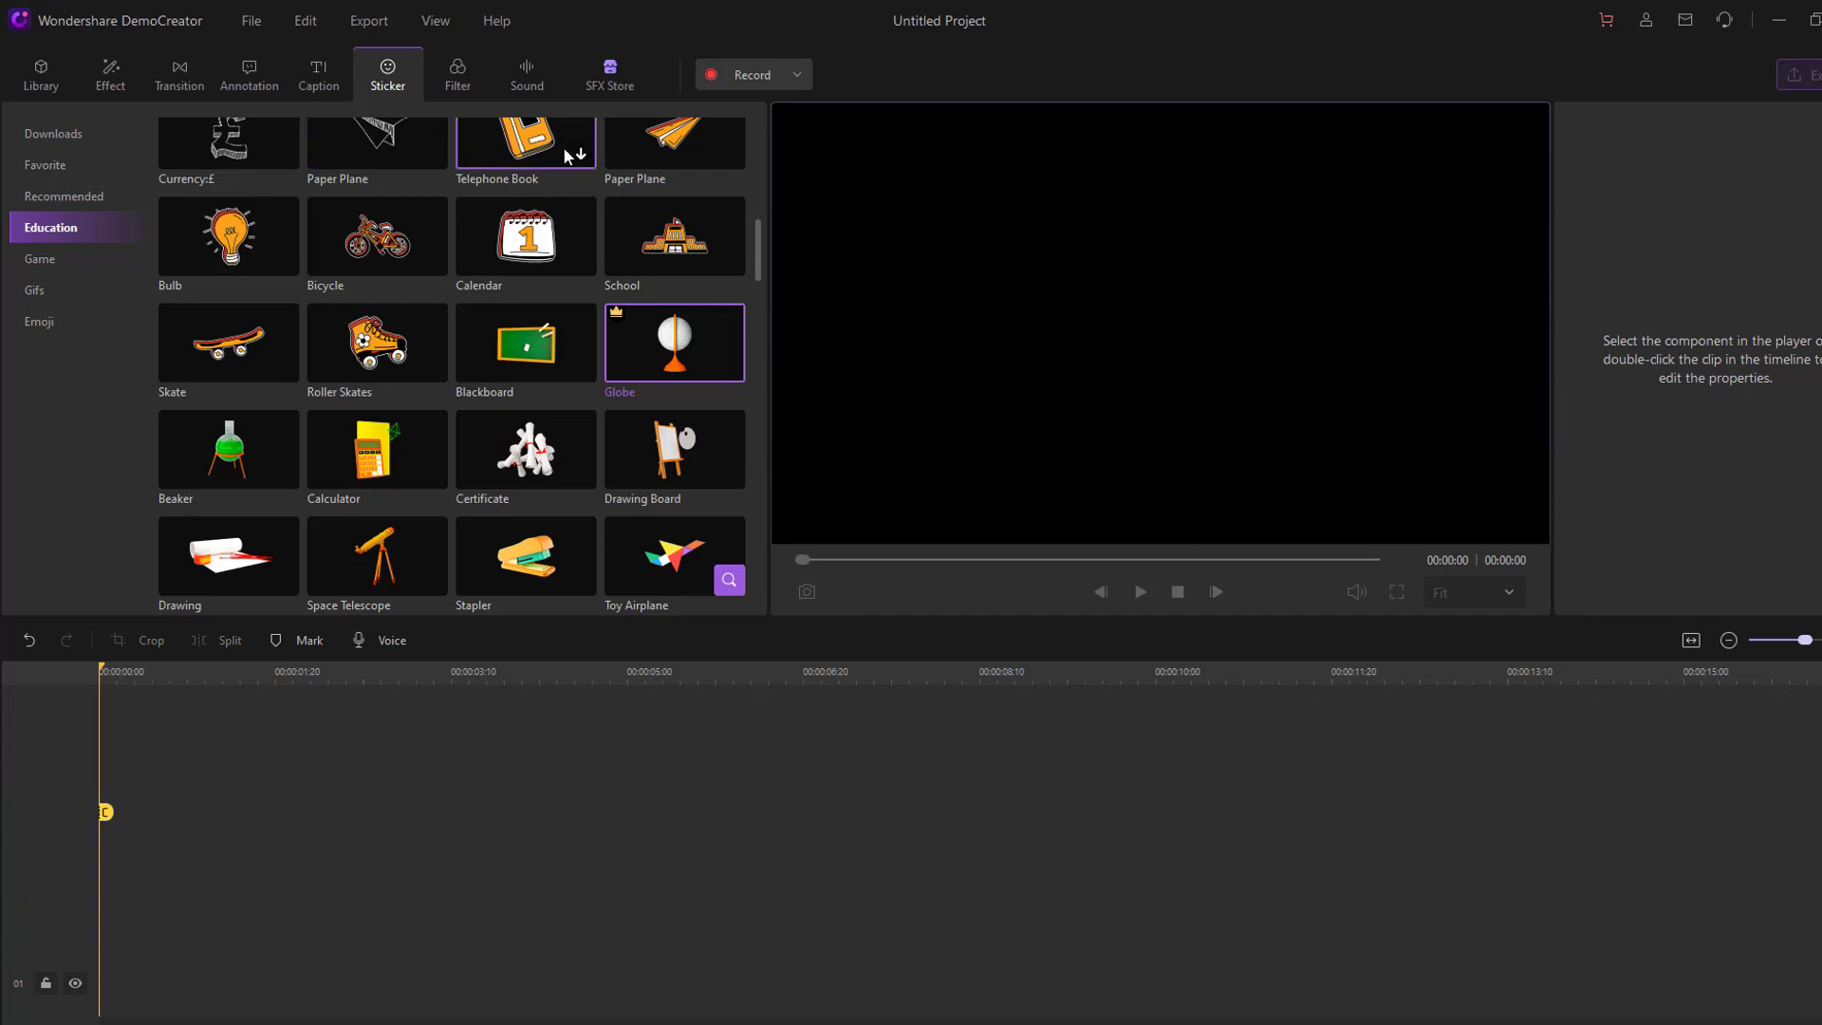
Step: Preview the Parent Child Pack in the SFX Store's Education packs and download it
{"action": "left_click", "coordinate": [617, 70]}
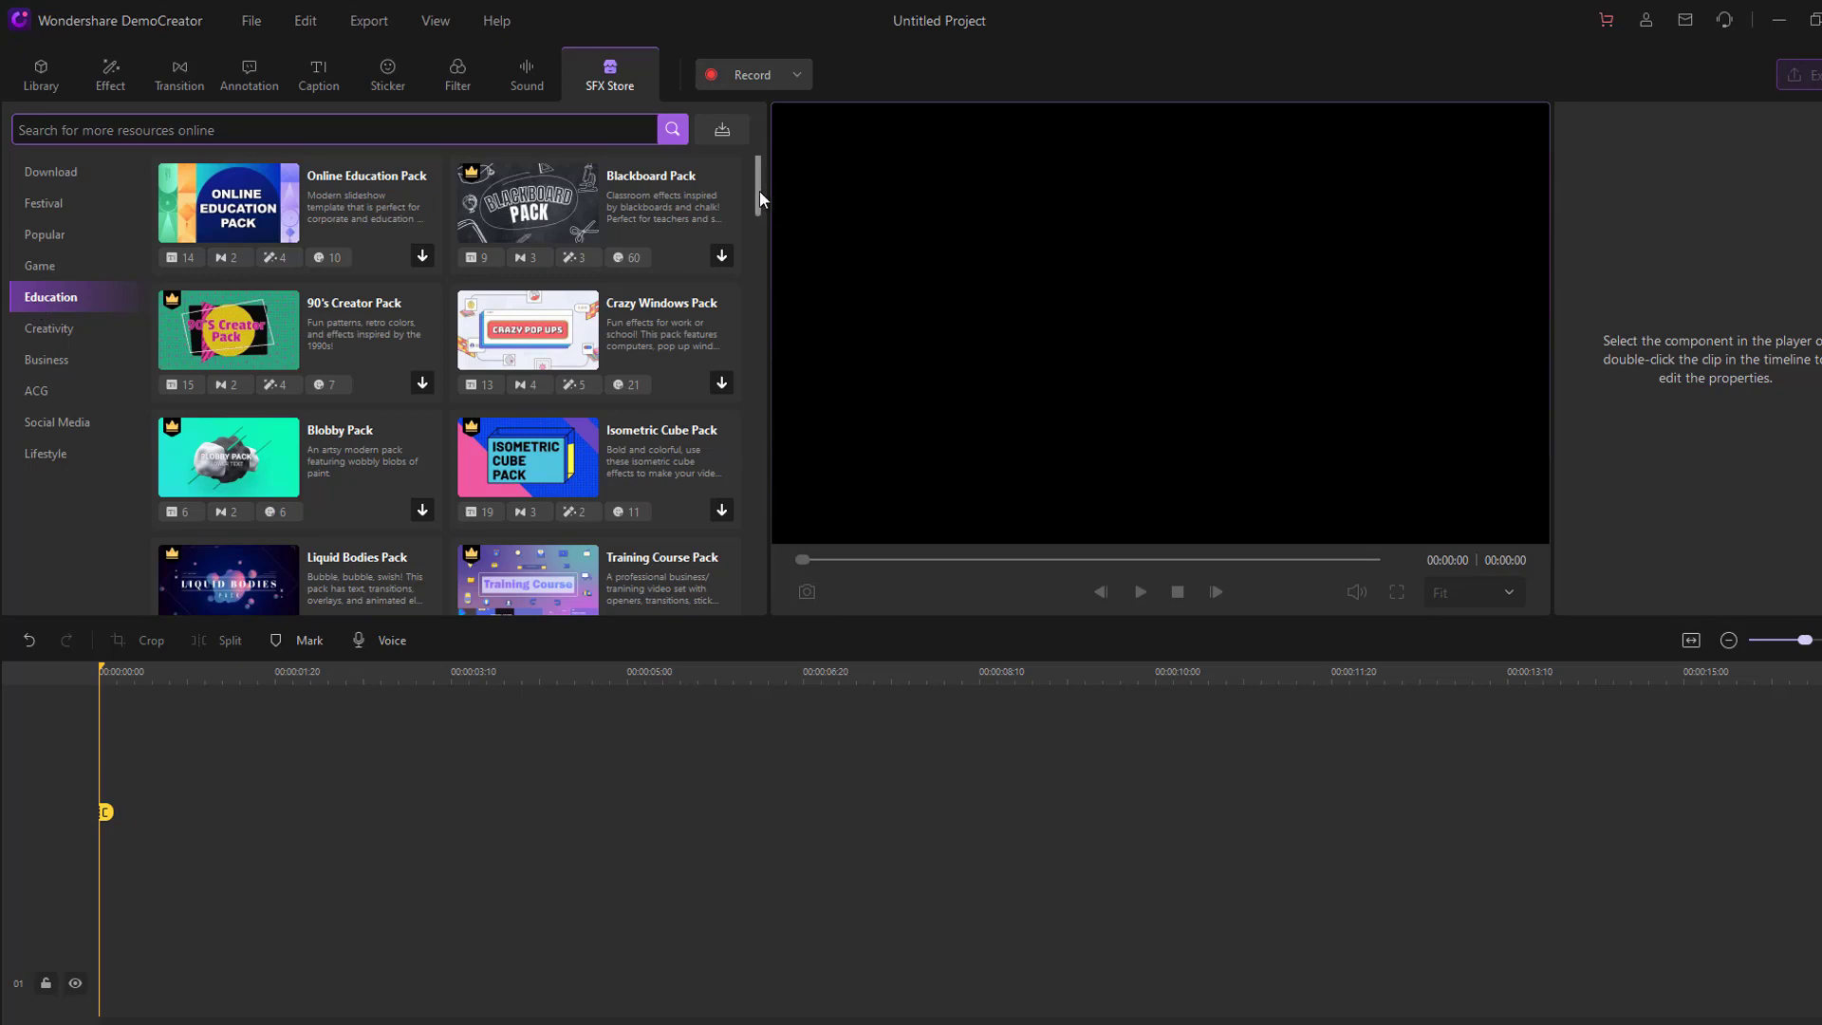
{"action": "left_click_drag", "start_coordinate": [760, 197], "coordinate": [757, 417]}
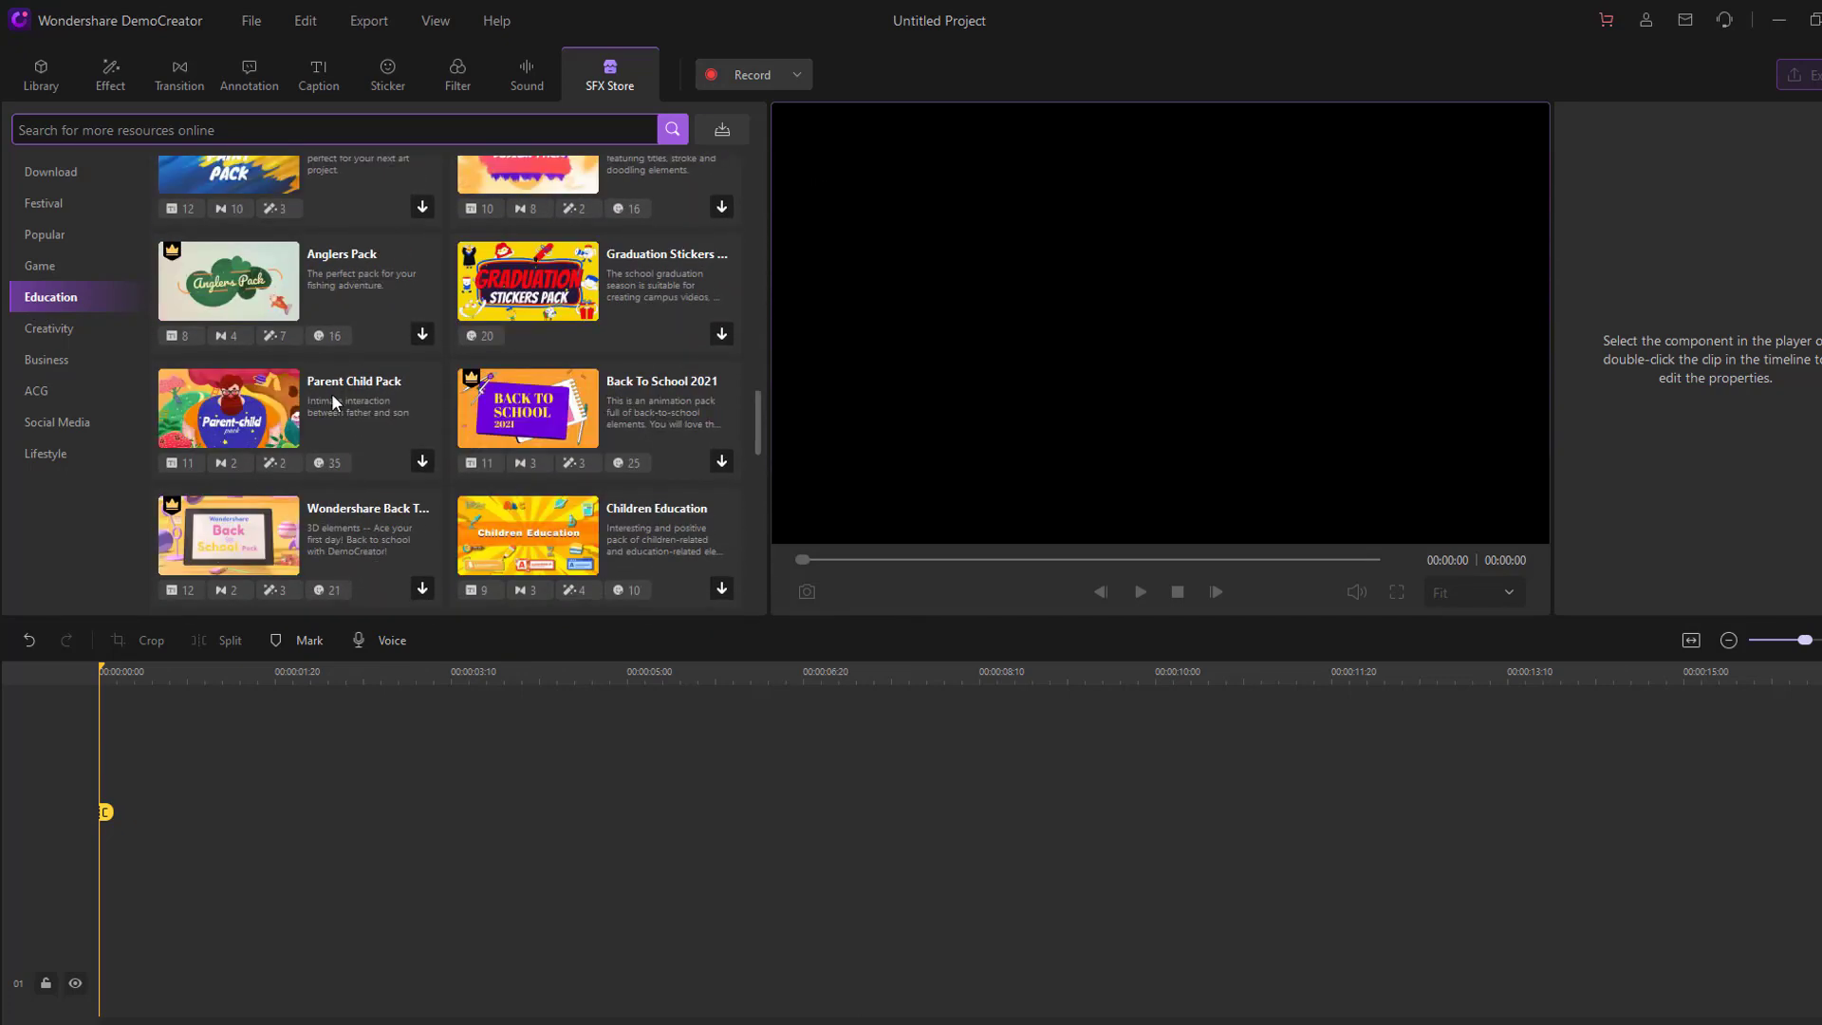
{"action": "left_click", "coordinate": [228, 410]}
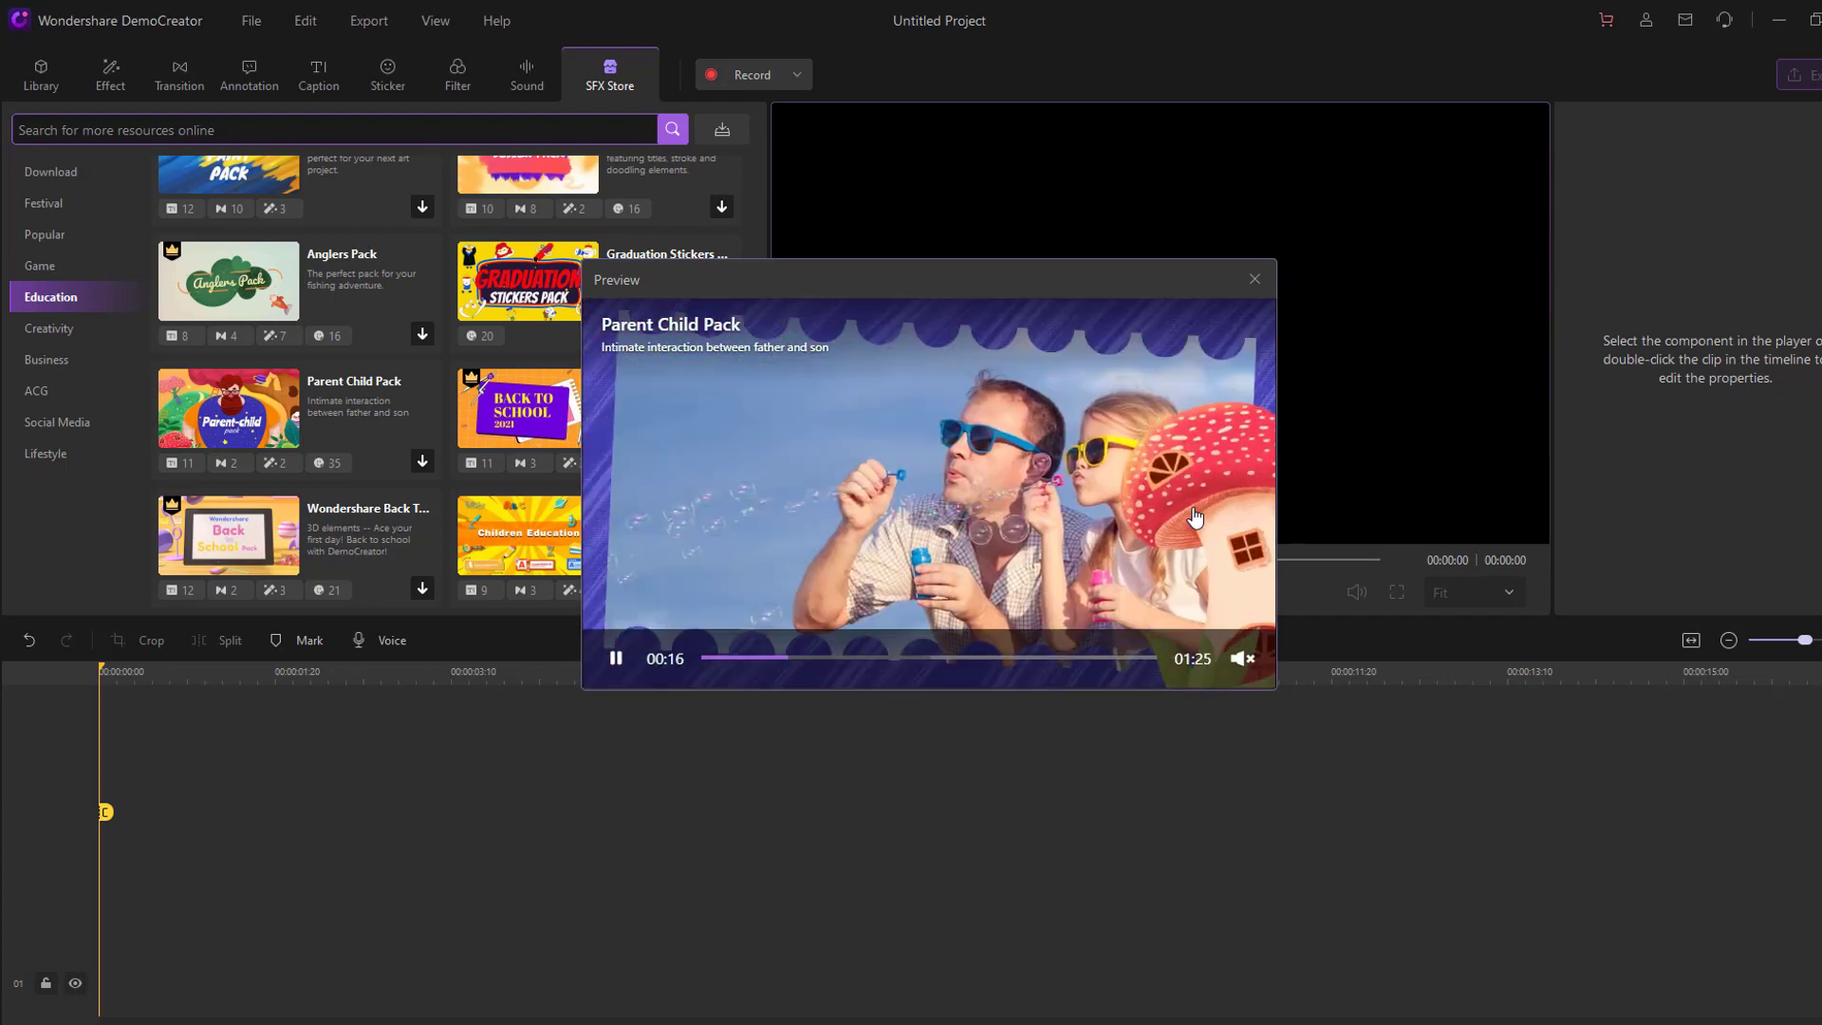
{"action": "left_click_drag", "start_coordinate": [902, 658], "coordinate": [977, 659]}
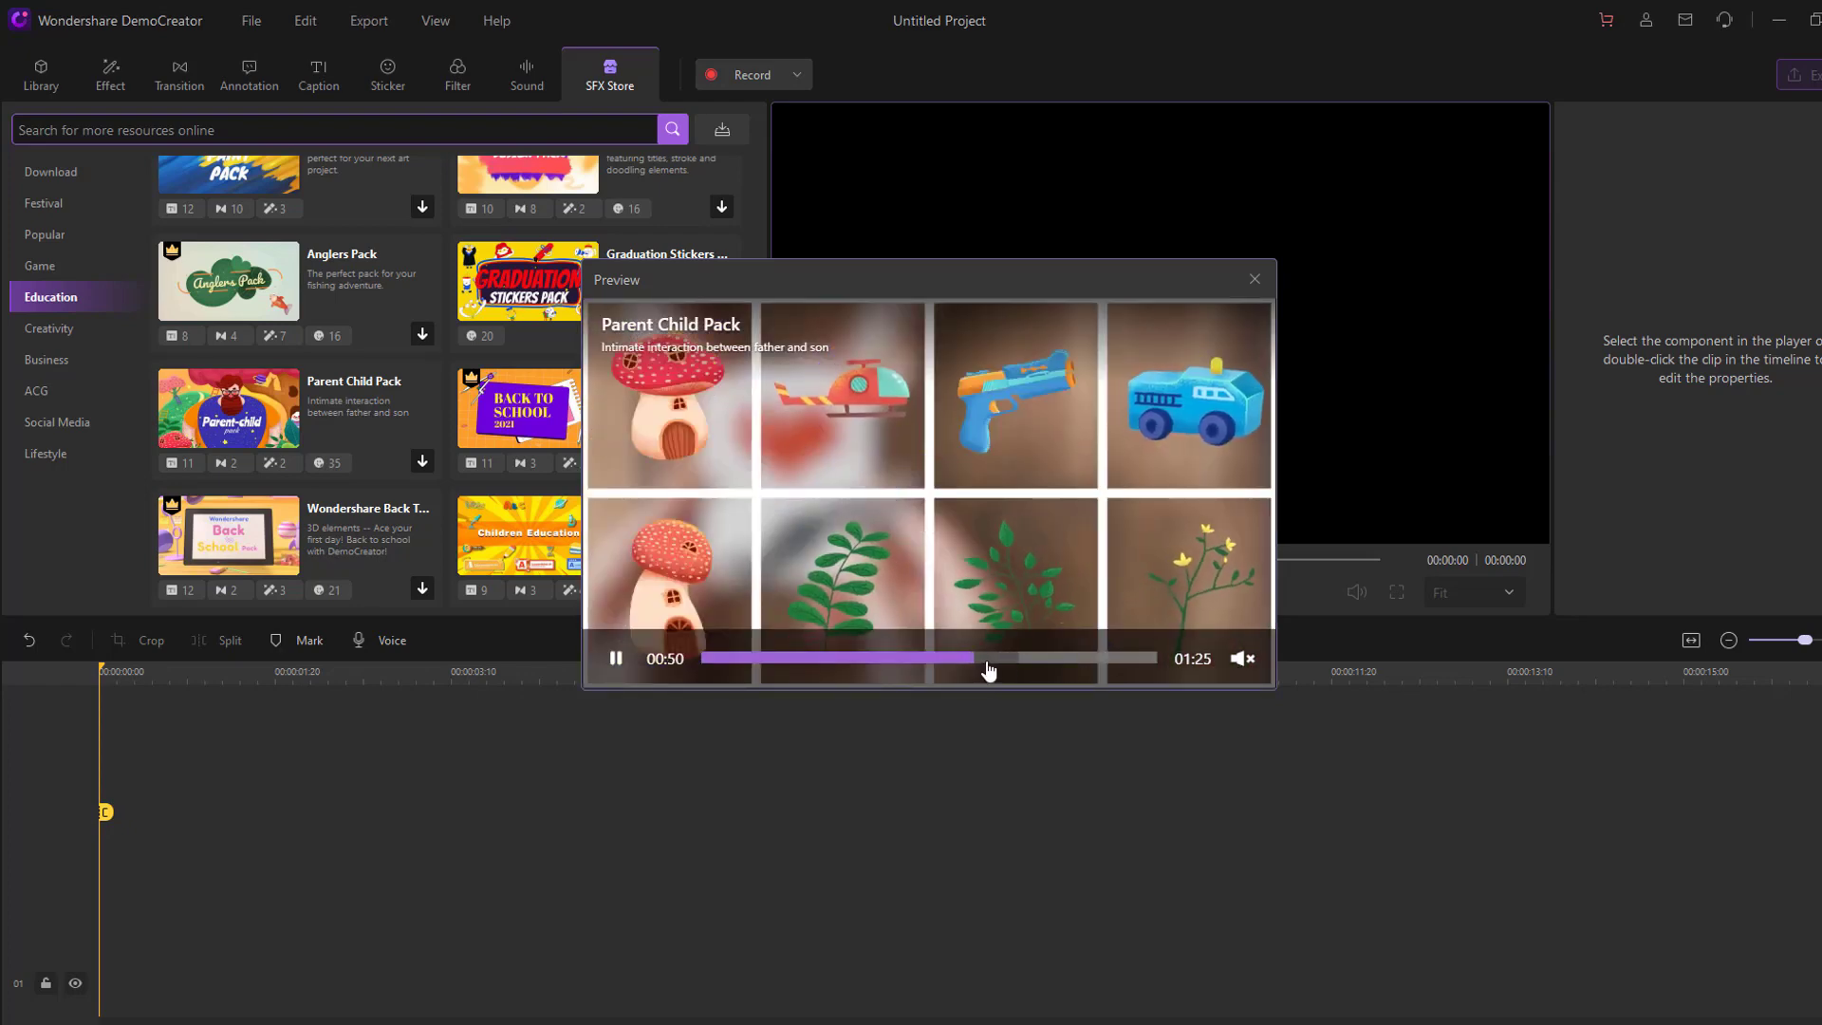
{"action": "left_click", "coordinate": [992, 660]}
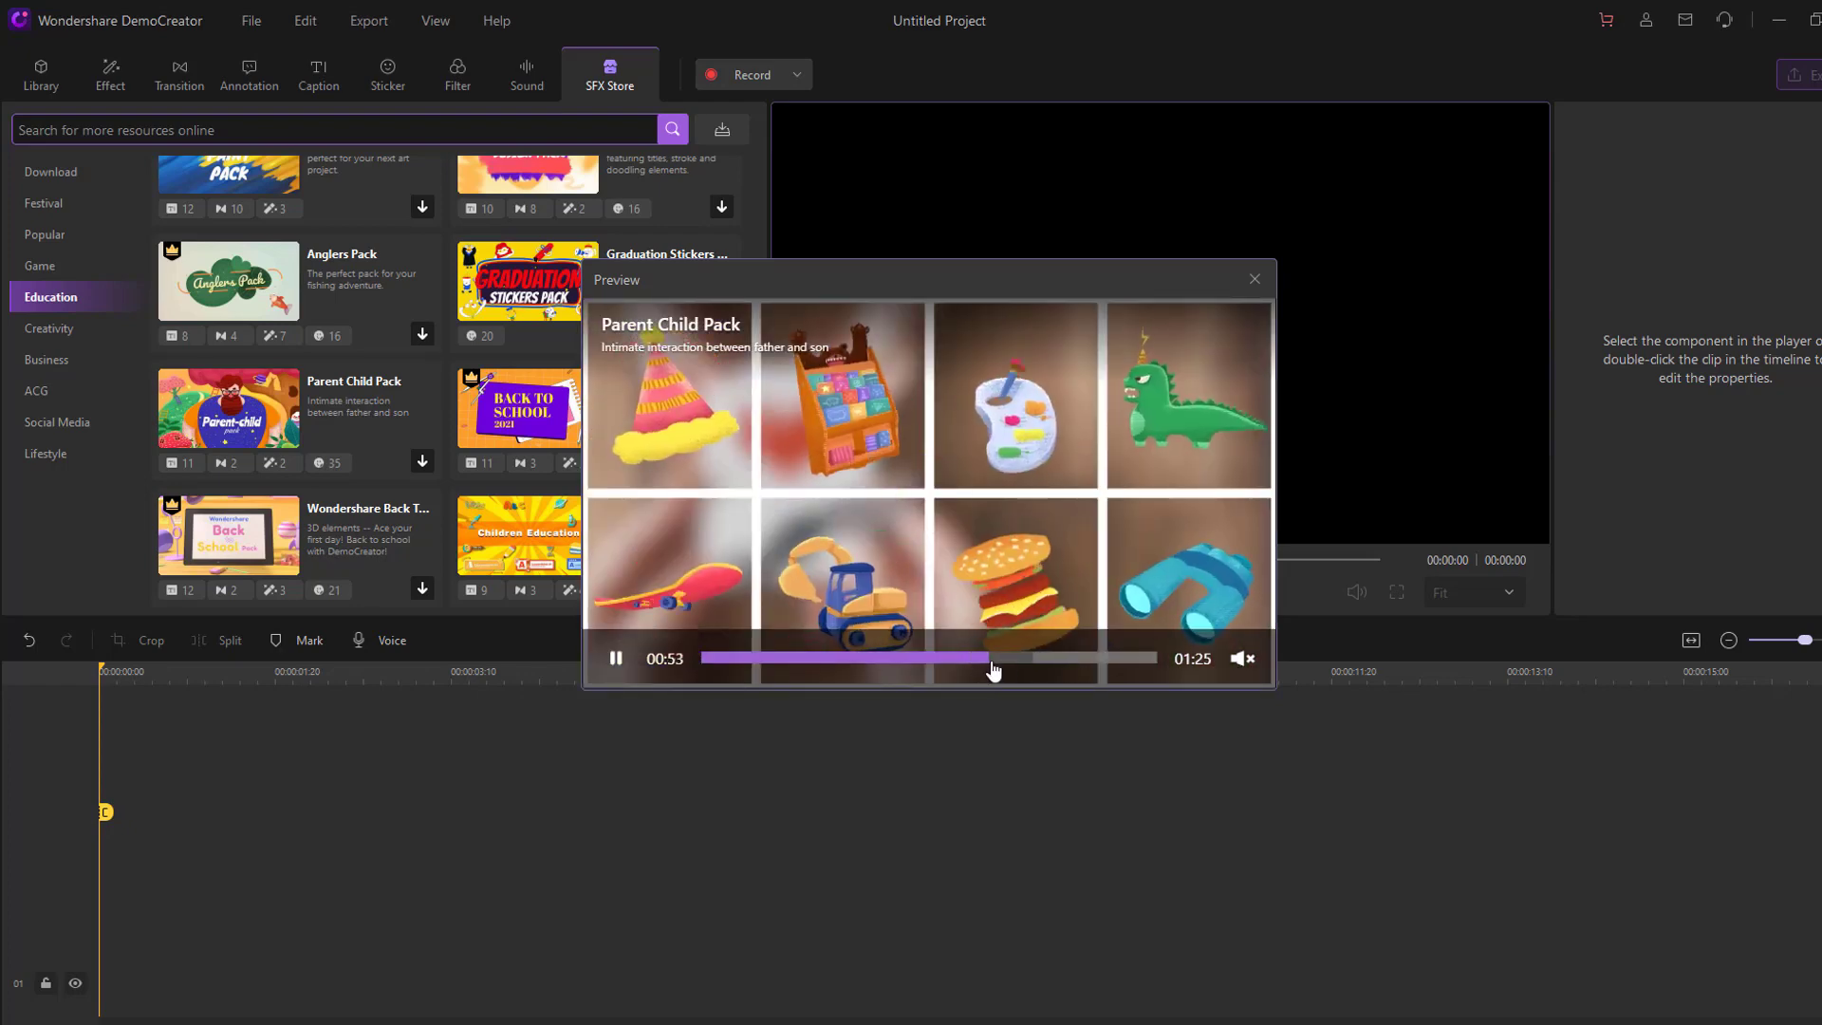
{"action": "left_click", "coordinate": [1255, 280]}
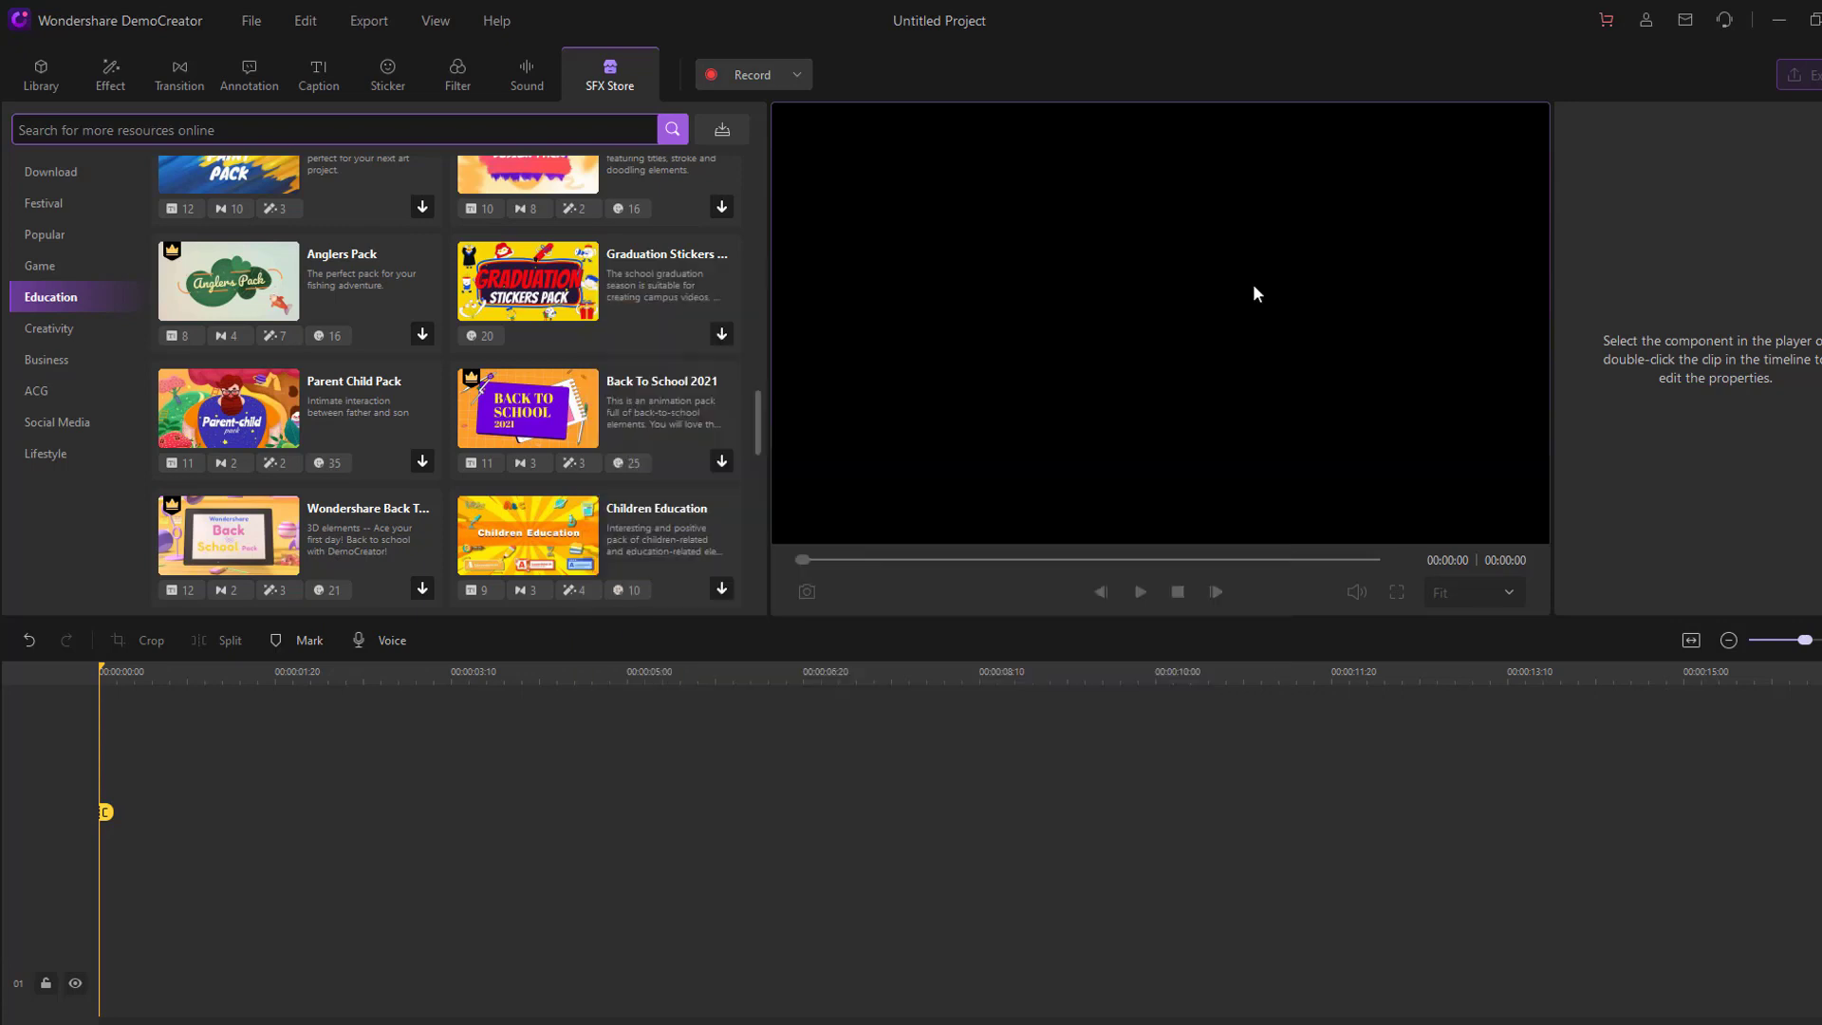
{"action": "left_click", "coordinate": [423, 461]}
Step: Add Parent Child Pack Opener 01 to the timeline and play it
{"action": "left_click", "coordinate": [422, 462]}
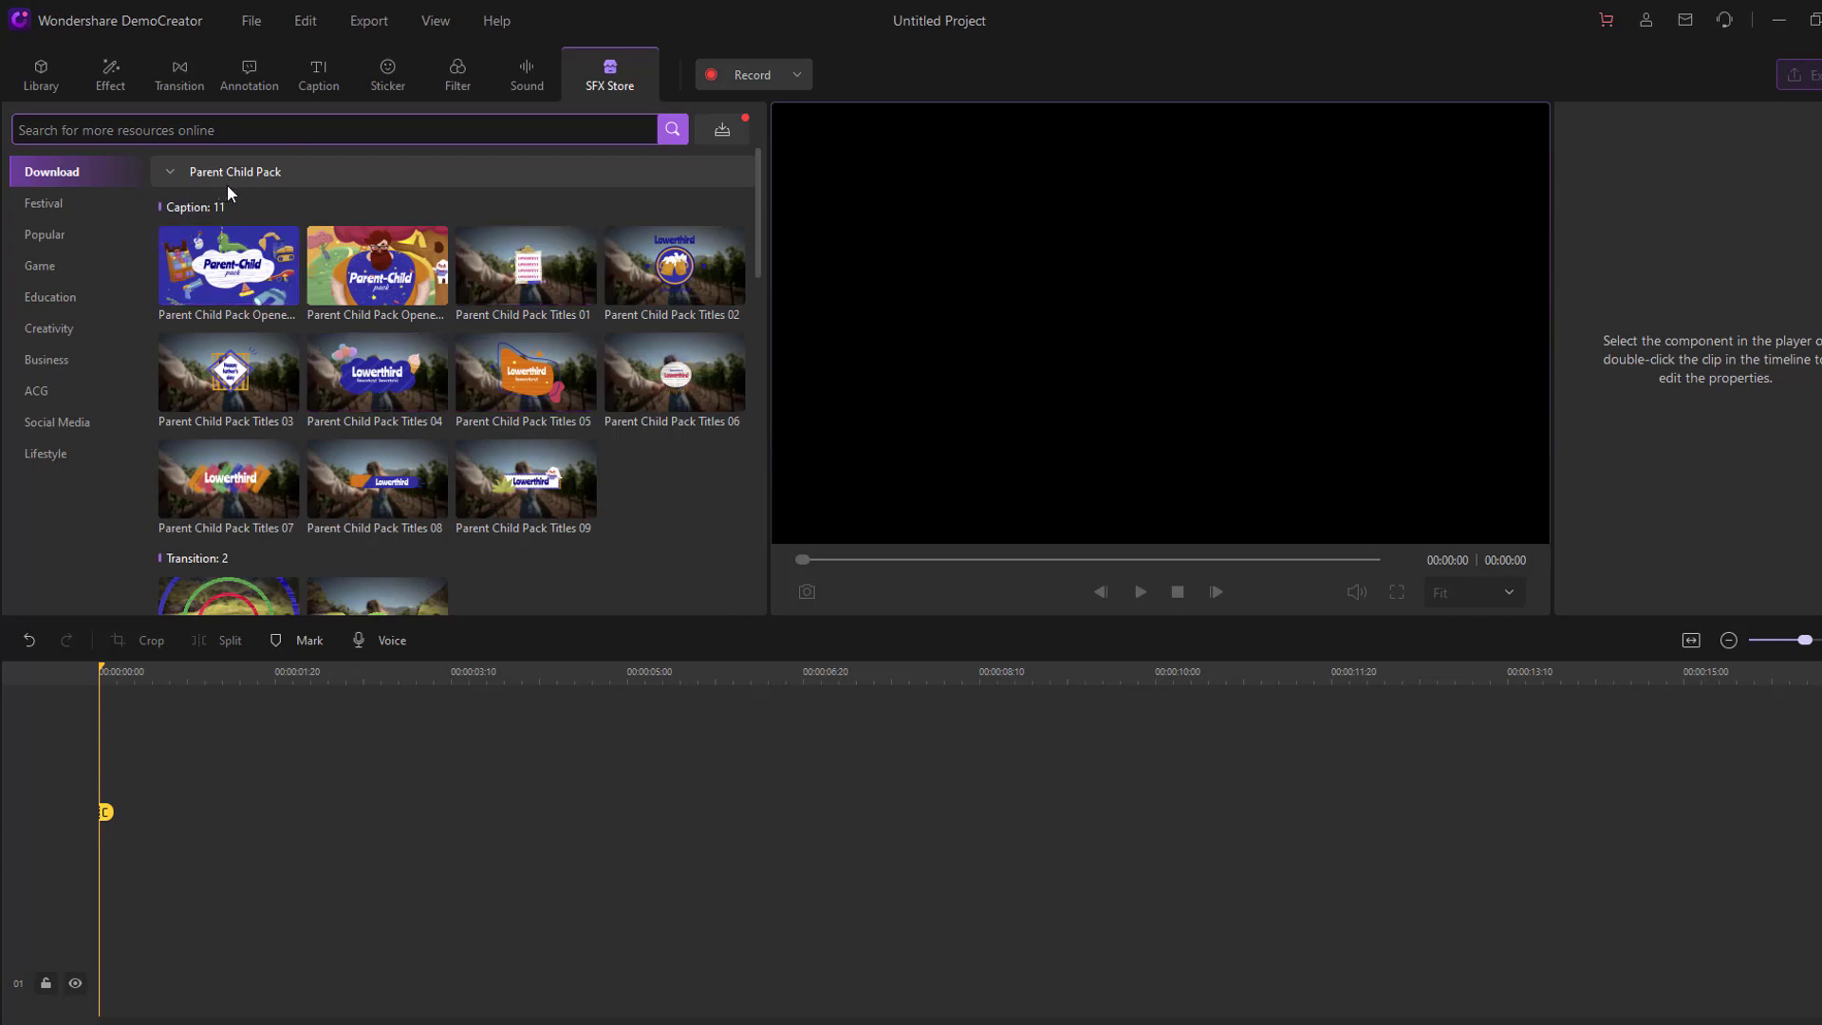
{"action": "scroll", "coordinate": [758, 253], "scroll_direction": "down", "scroll_amount": 1}
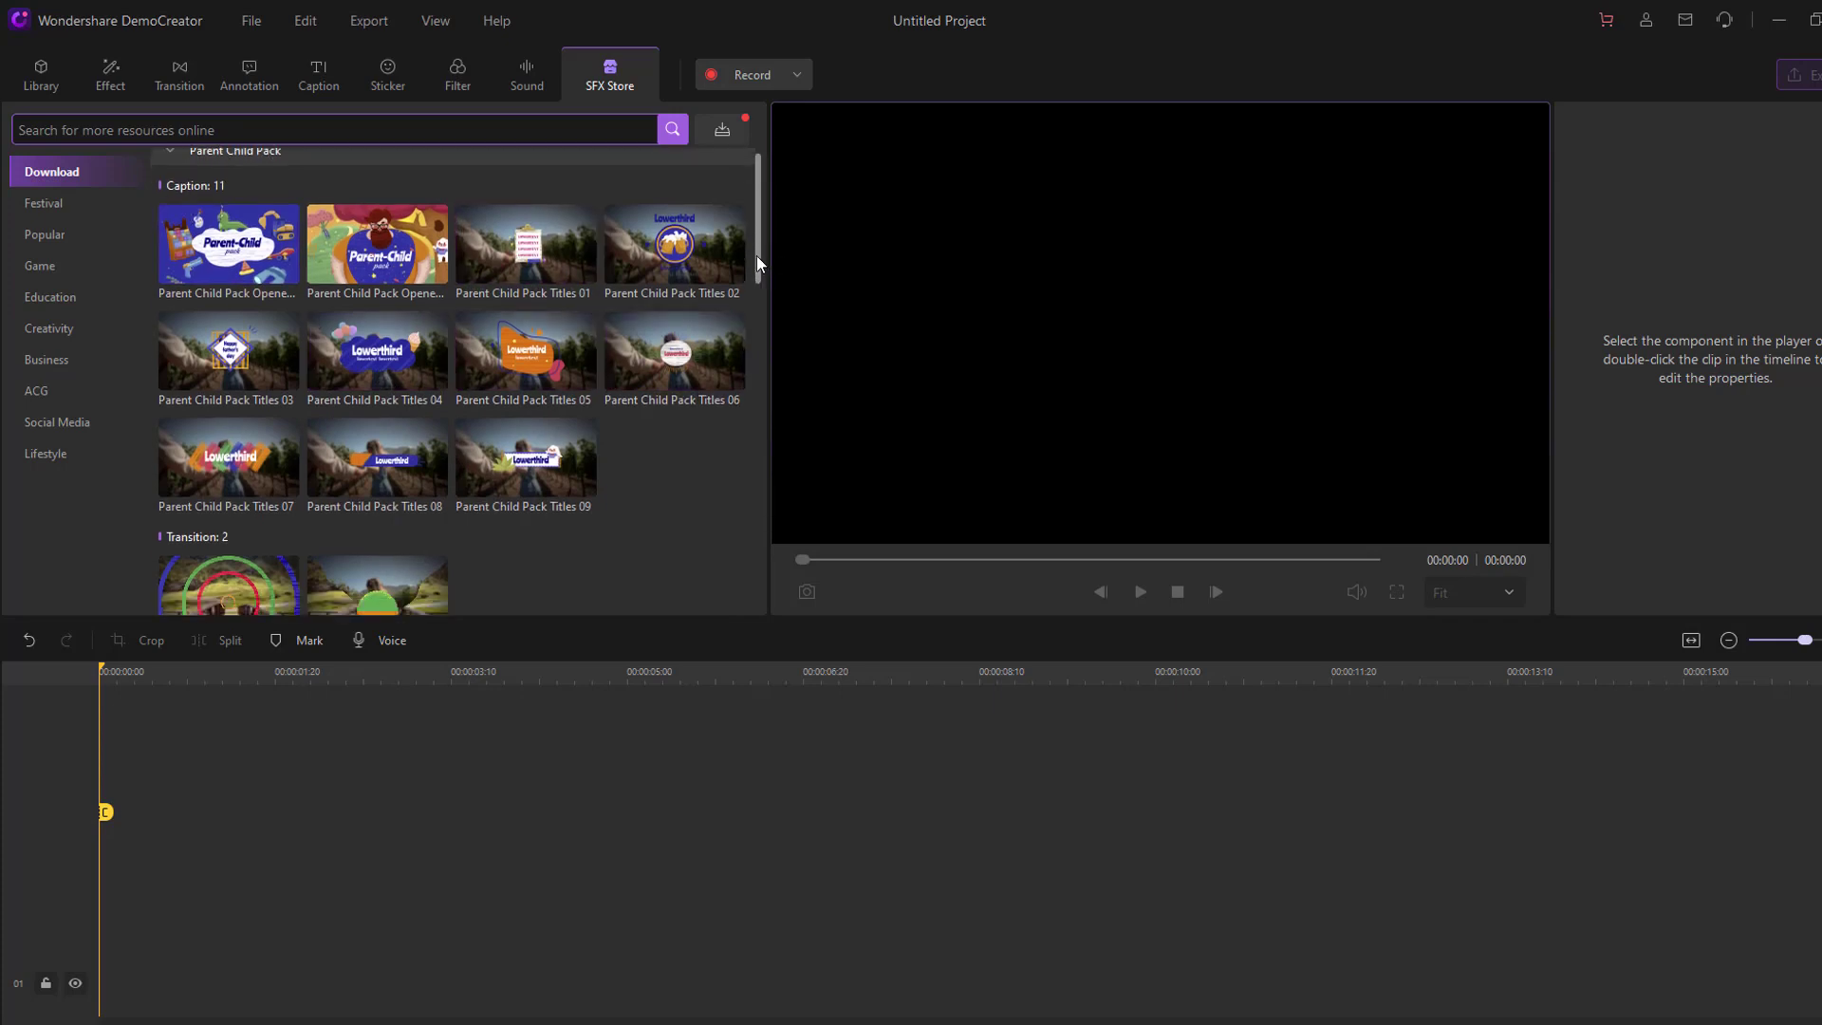
{"action": "left_click_drag", "start_coordinate": [207, 248], "coordinate": [98, 874]}
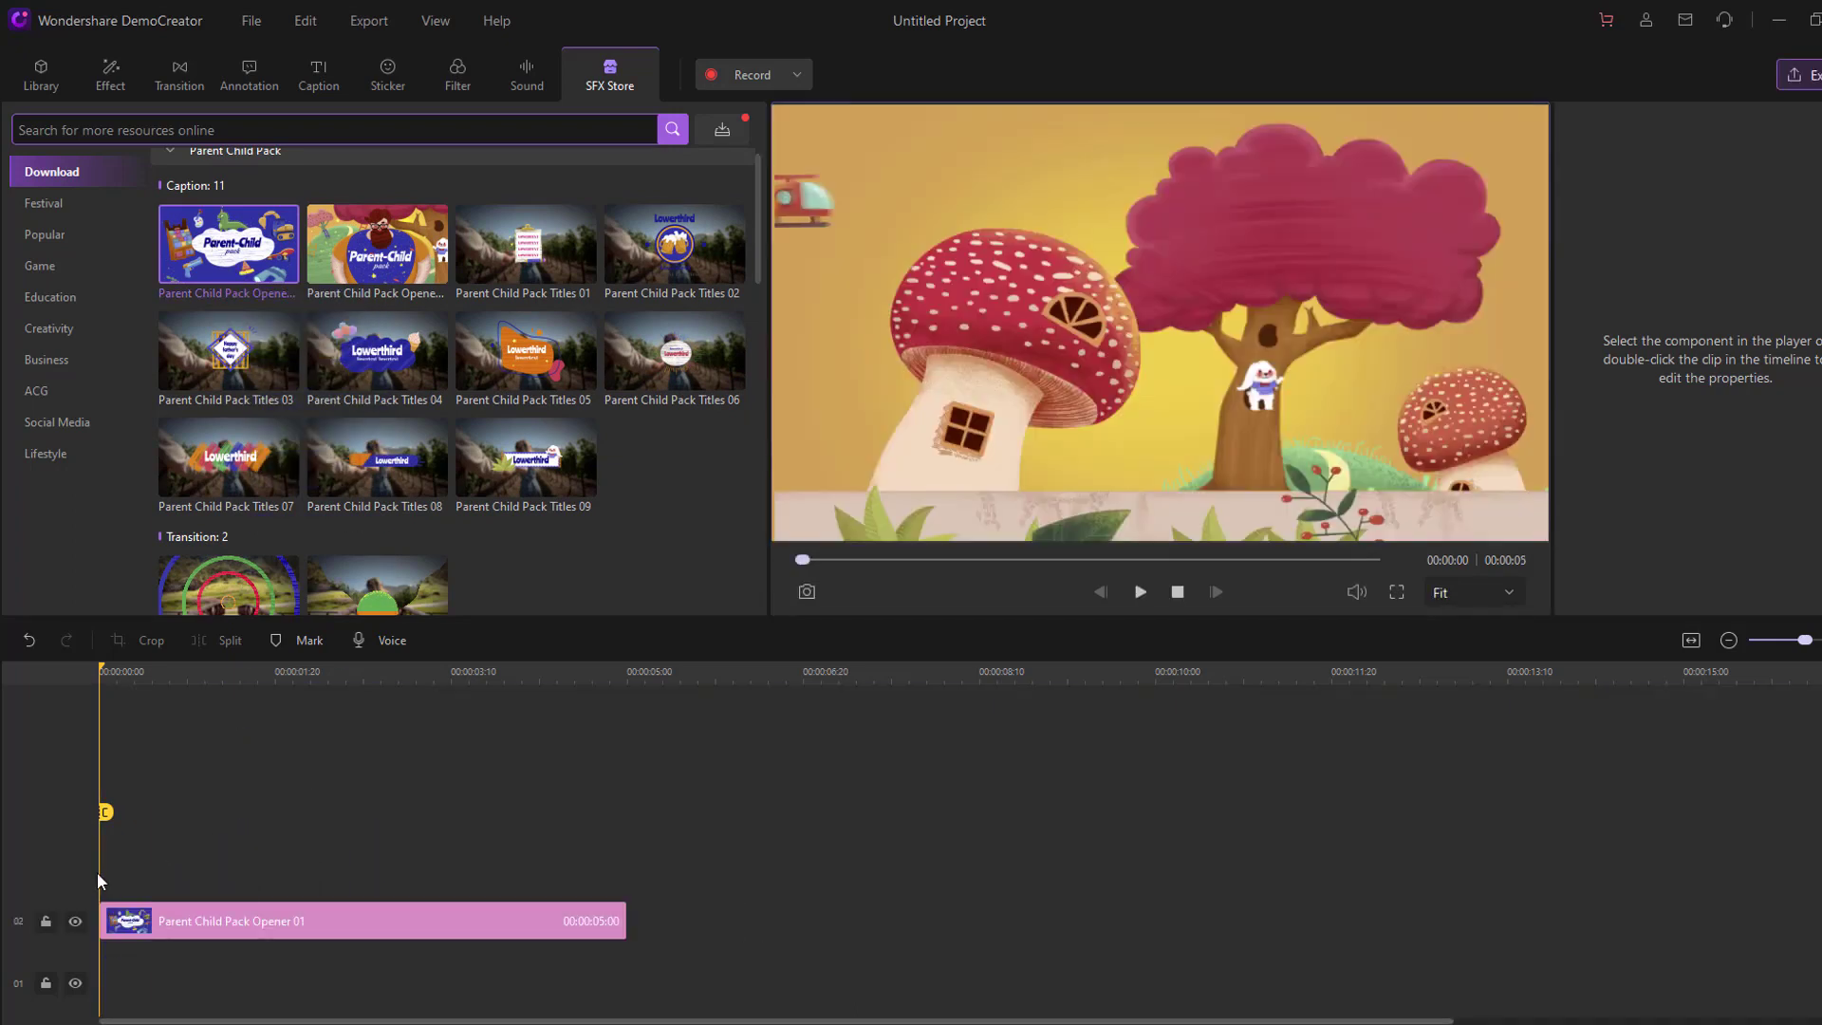
{"action": "left_click", "coordinate": [1141, 593]}
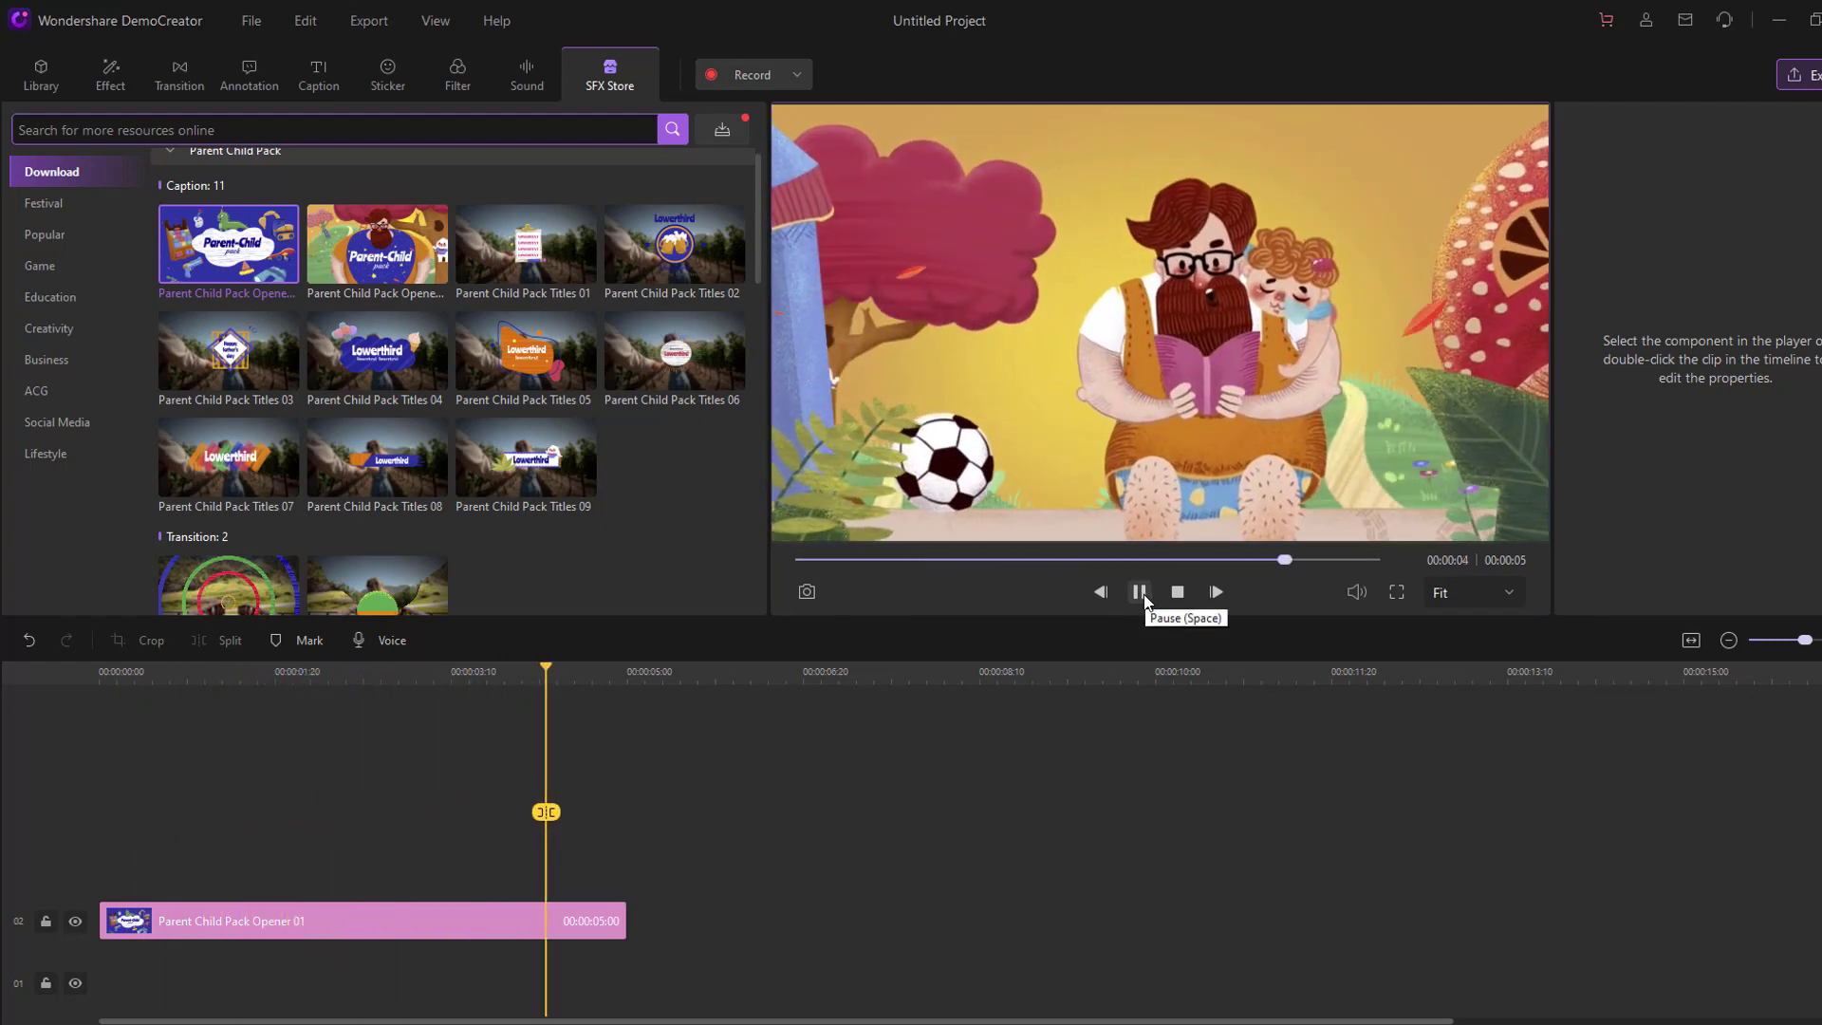
{"action": "left_click", "coordinate": [1143, 594]}
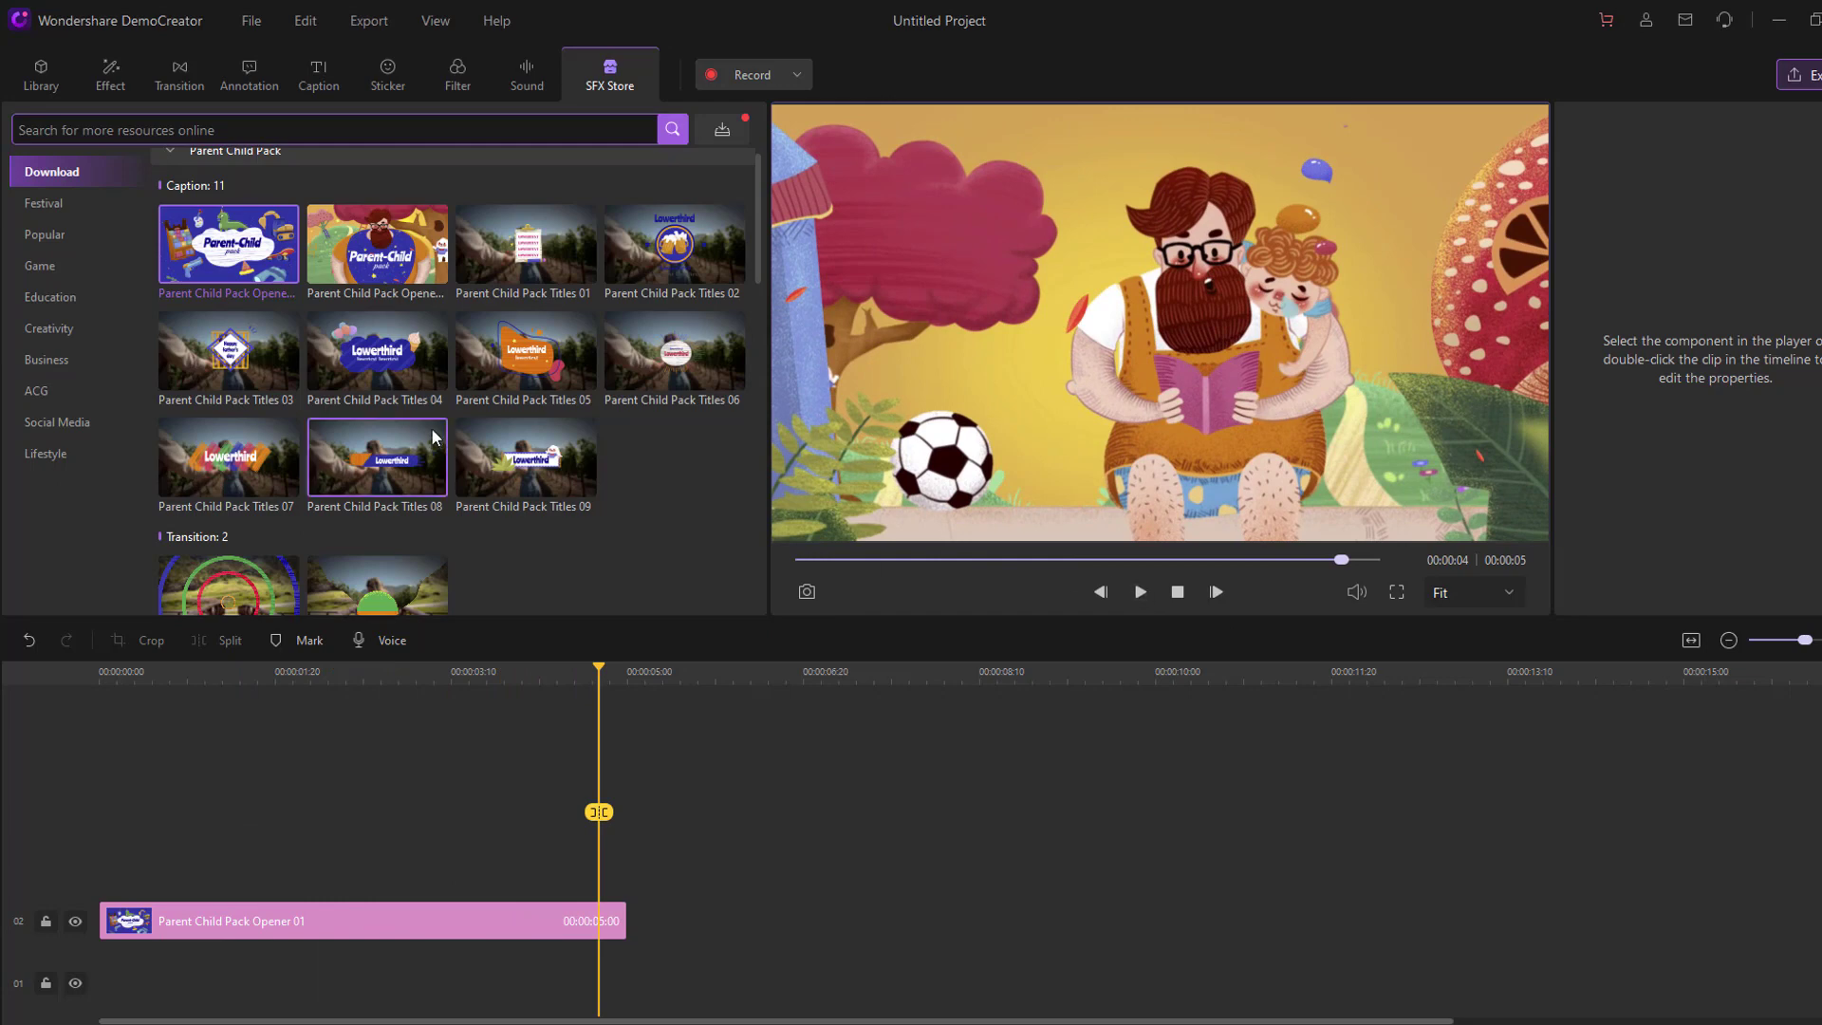
Step: Add Opener 02 right after Opener 01, preview it, then add Titles 01
{"action": "left_click_drag", "start_coordinate": [366, 268], "coordinate": [669, 897]}
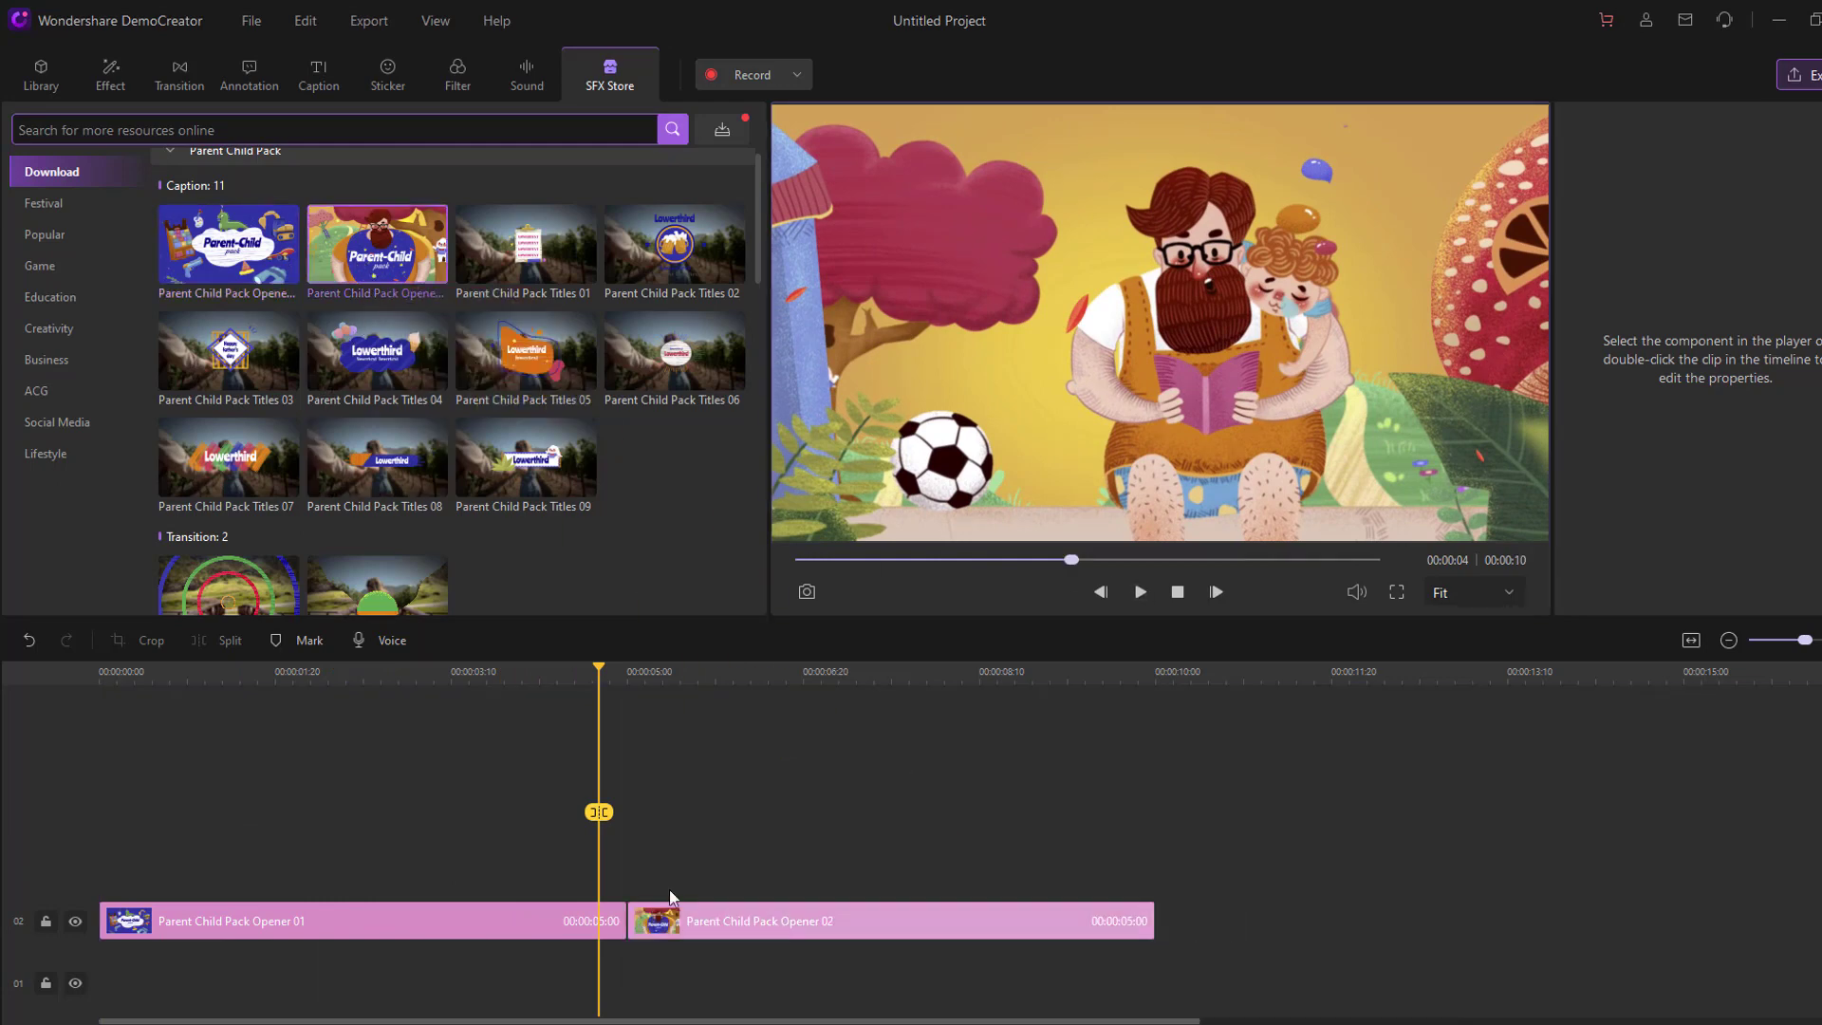
{"action": "left_click", "coordinate": [1139, 594]}
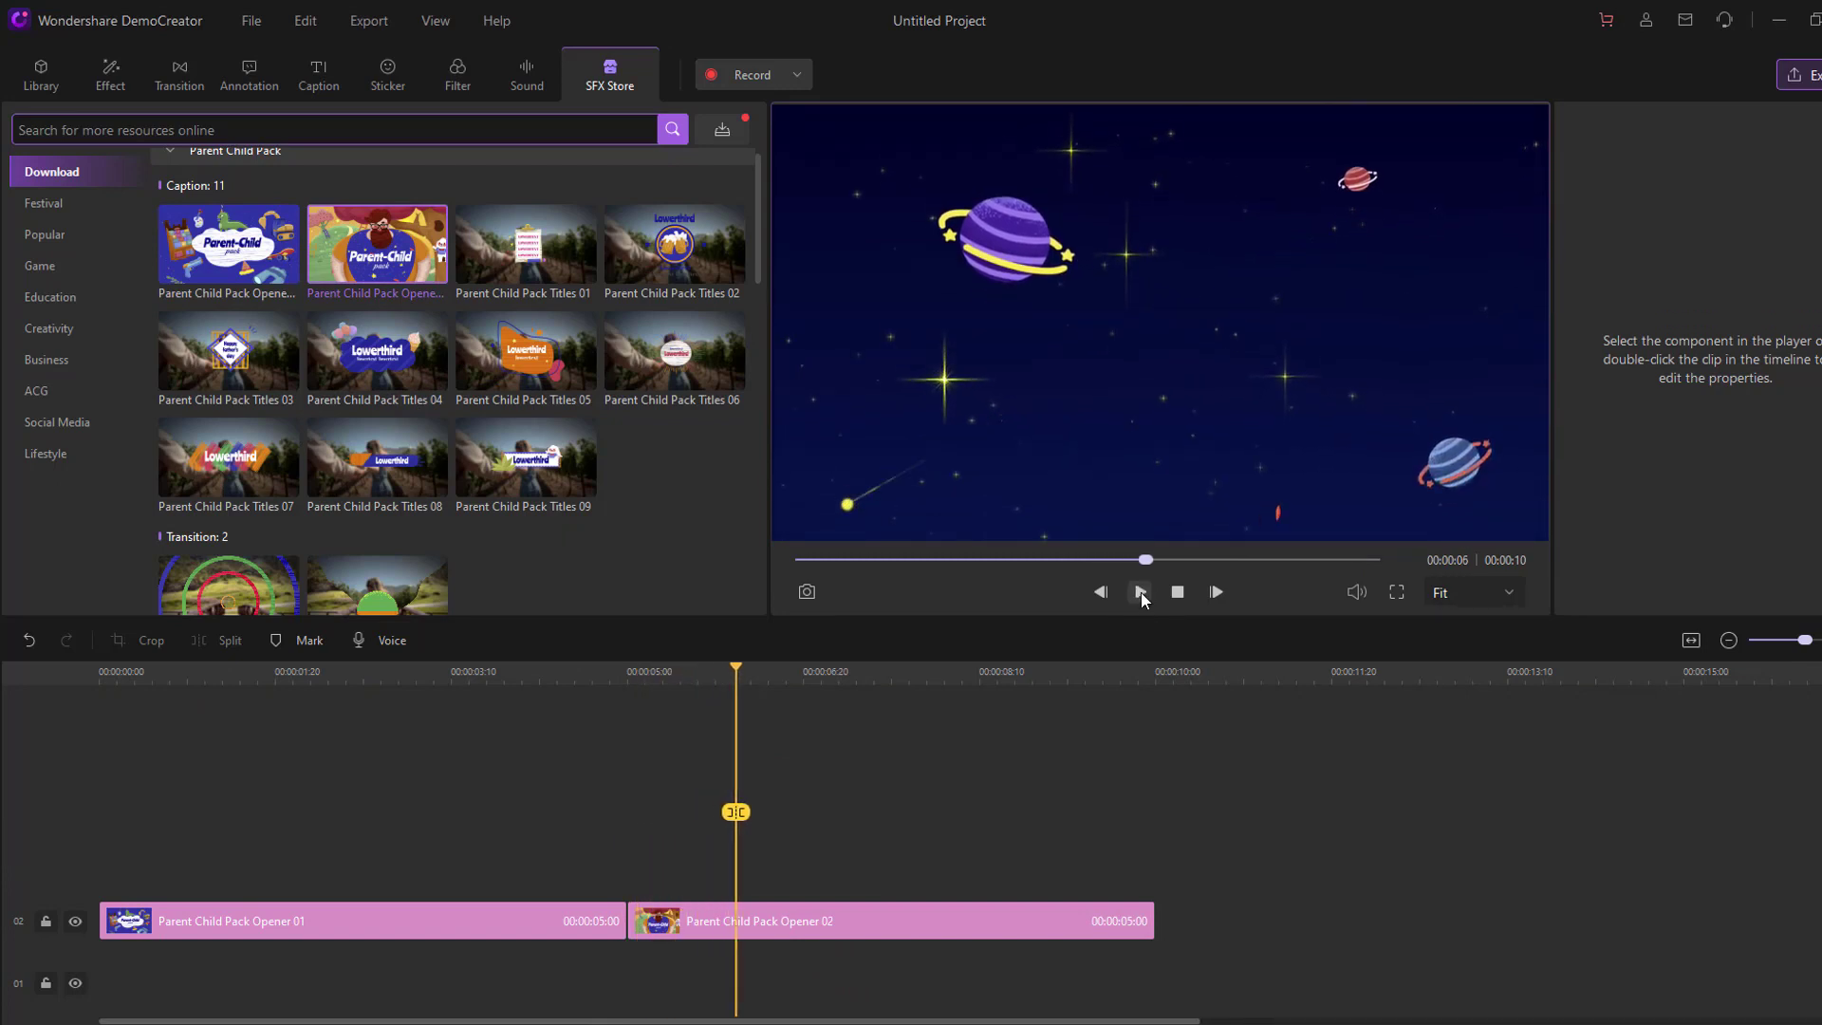
{"action": "left_click", "coordinate": [1137, 592]}
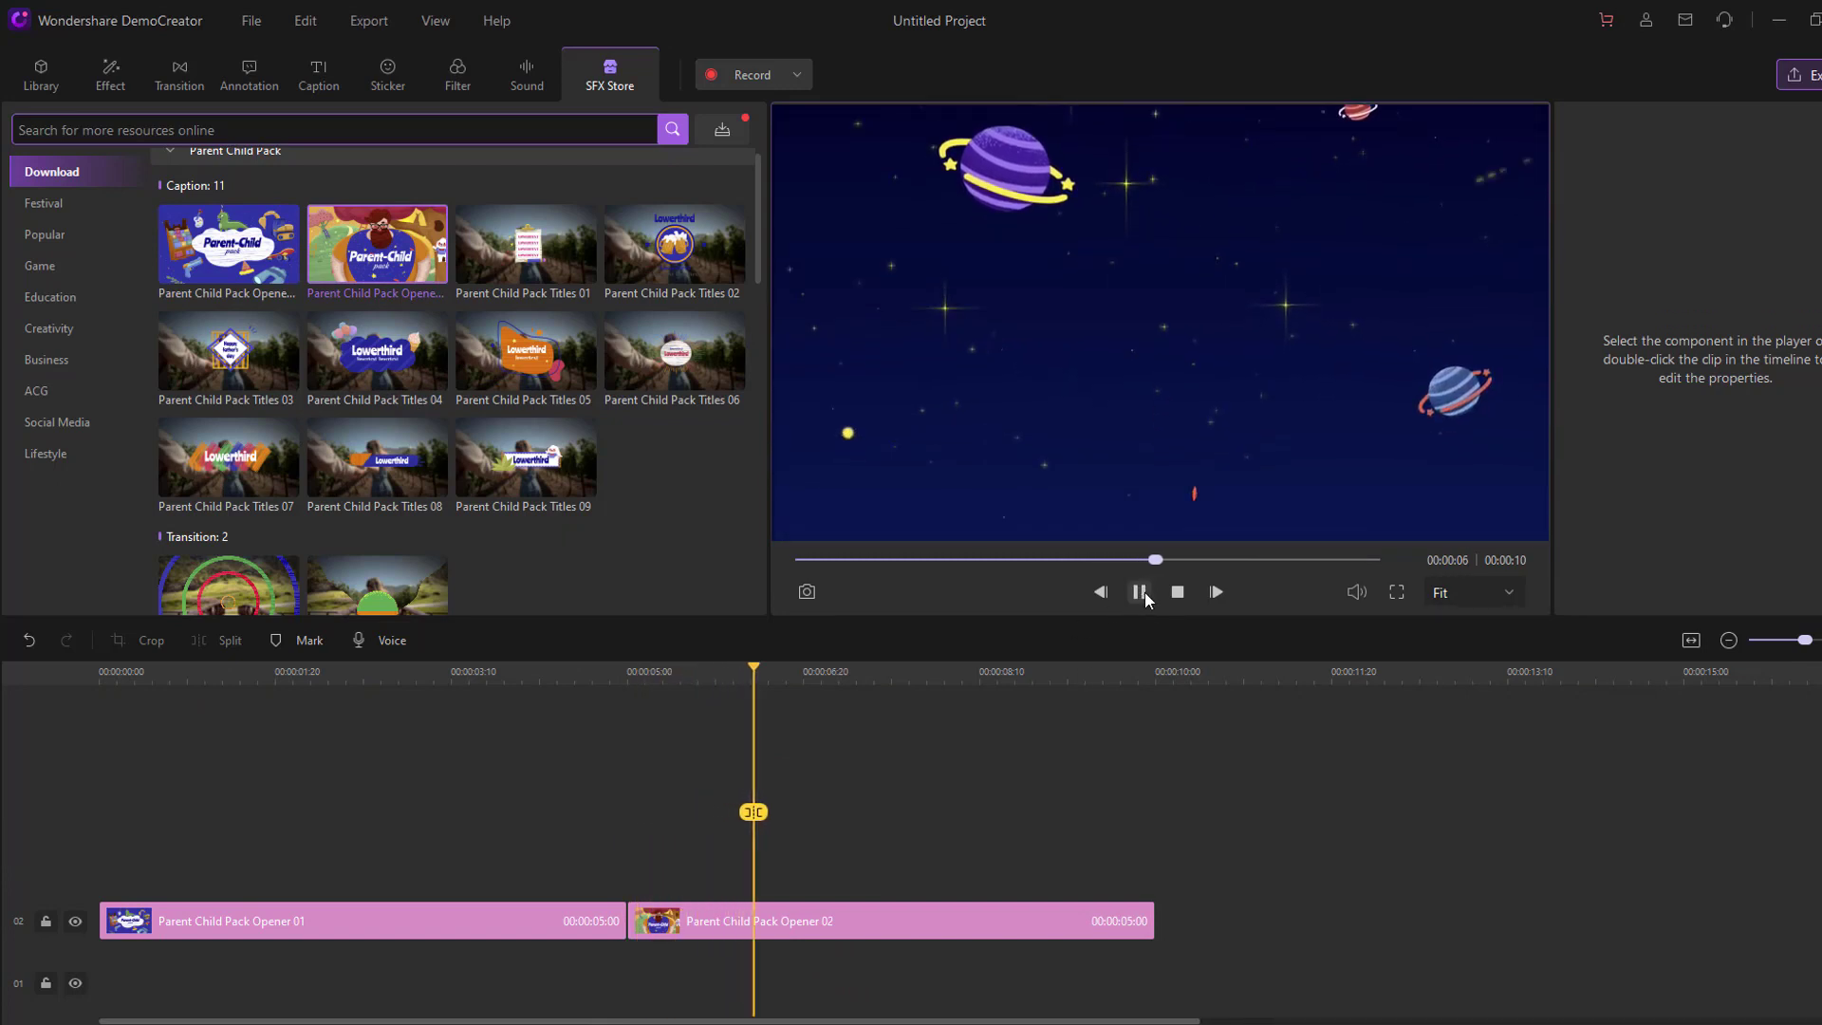
{"action": "left_click", "coordinate": [1140, 592]}
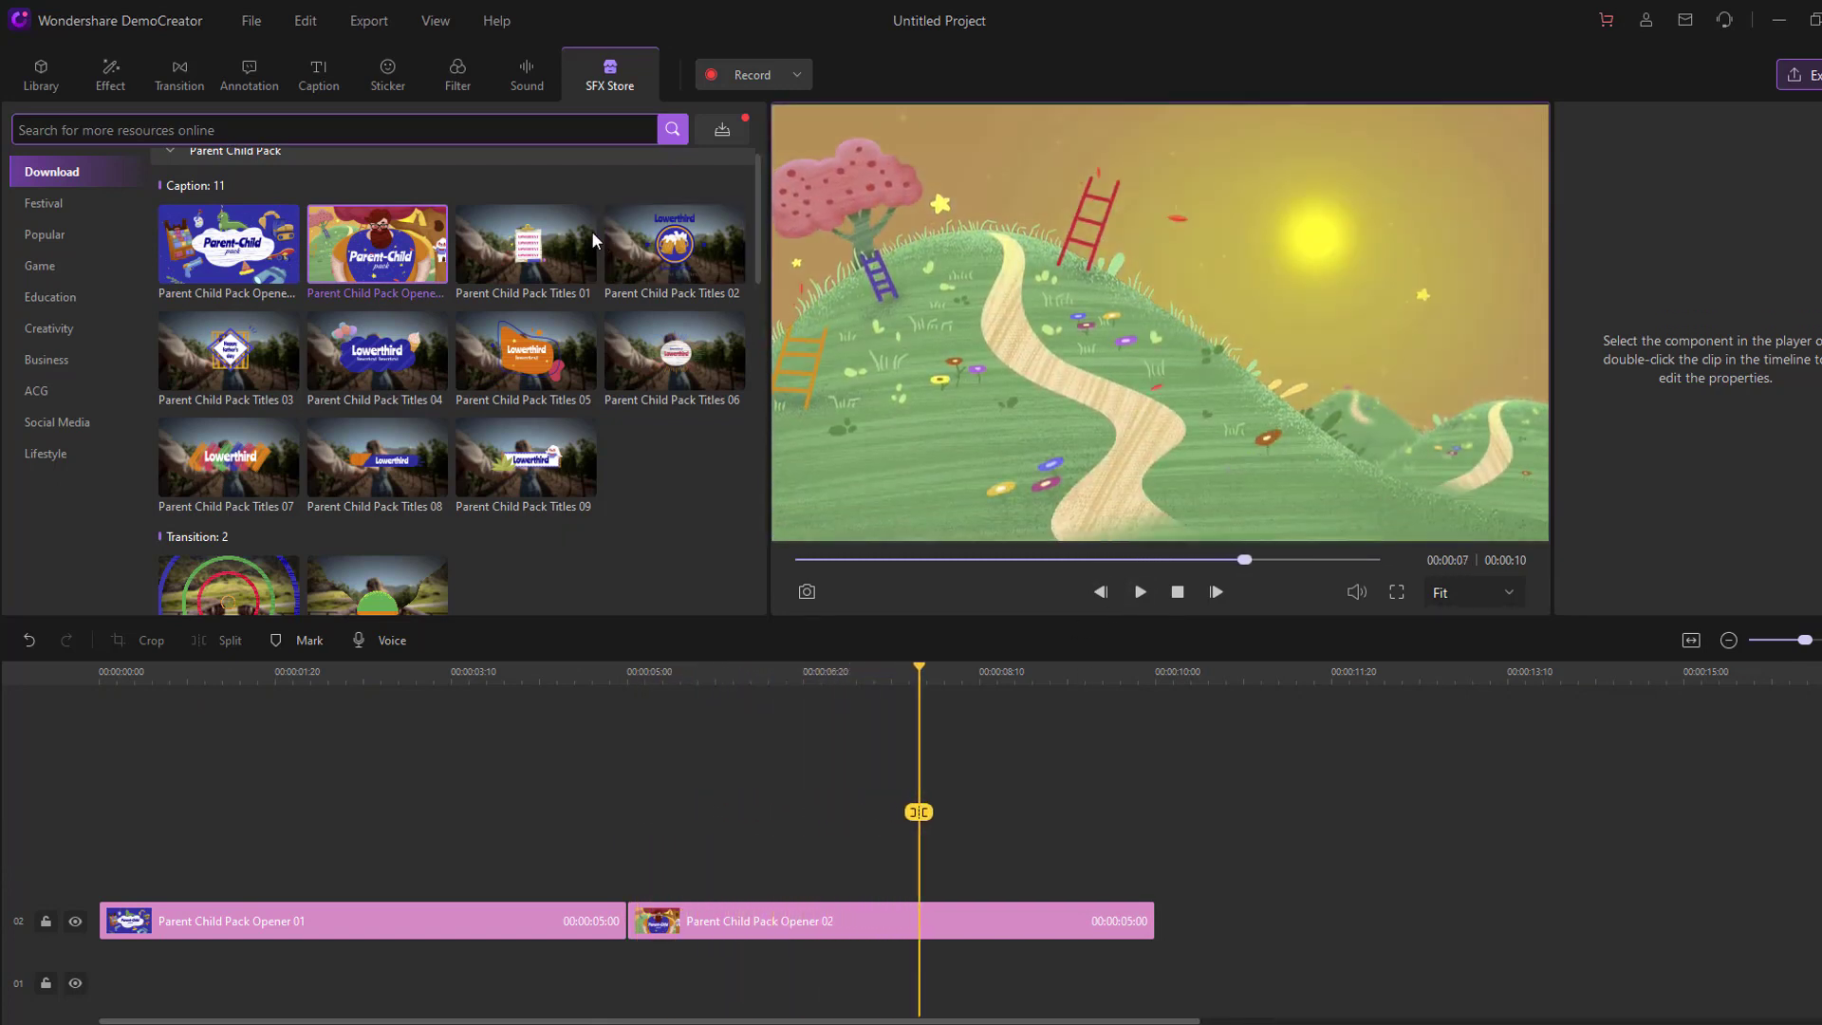
{"action": "mouse_move", "coordinate": [531, 270]}
{"action": "left_mouse_down"}
{"action": "mouse_move", "coordinate": [1304, 903]}
{"action": "mouse_move", "coordinate": [1169, 916]}
{"action": "left_mouse_up"}
Step: Place Titles 01 after Opener 02, preview it, and reselect the title clip
{"action": "left_click", "coordinate": [1103, 698]}
{"action": "left_click", "coordinate": [1145, 596]}
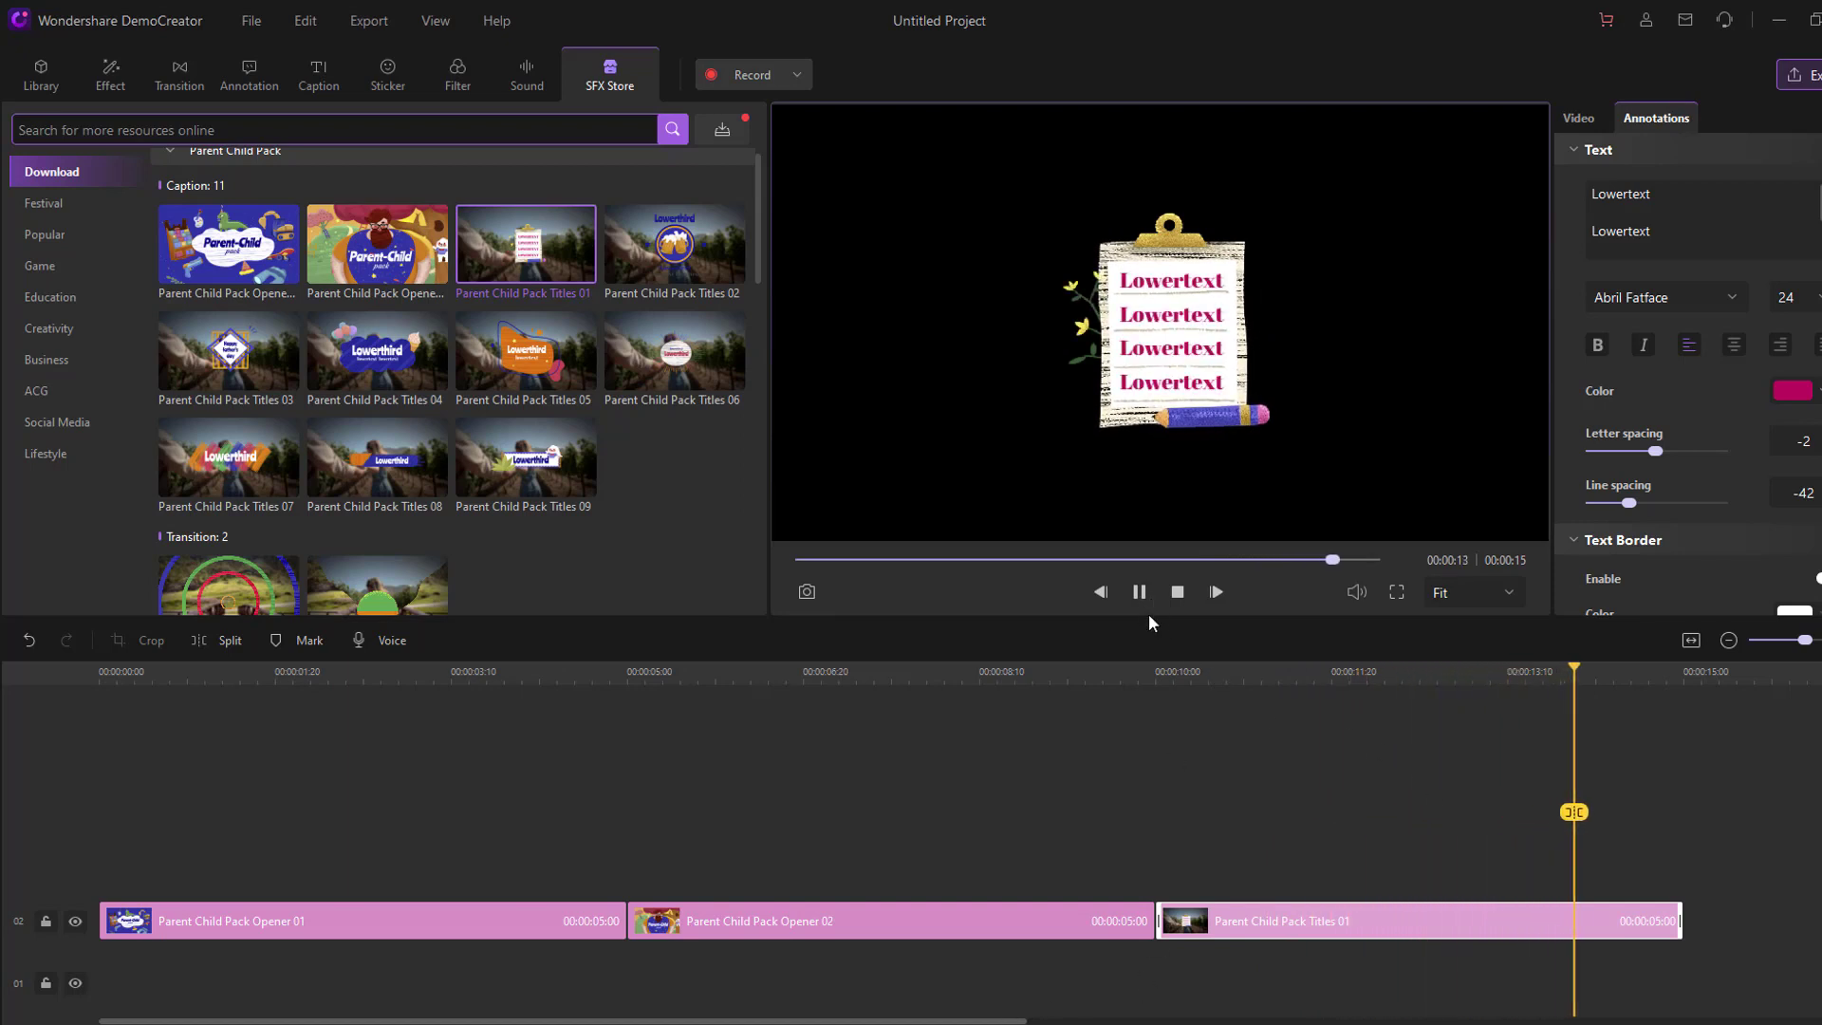
{"action": "left_click", "coordinate": [1422, 703]}
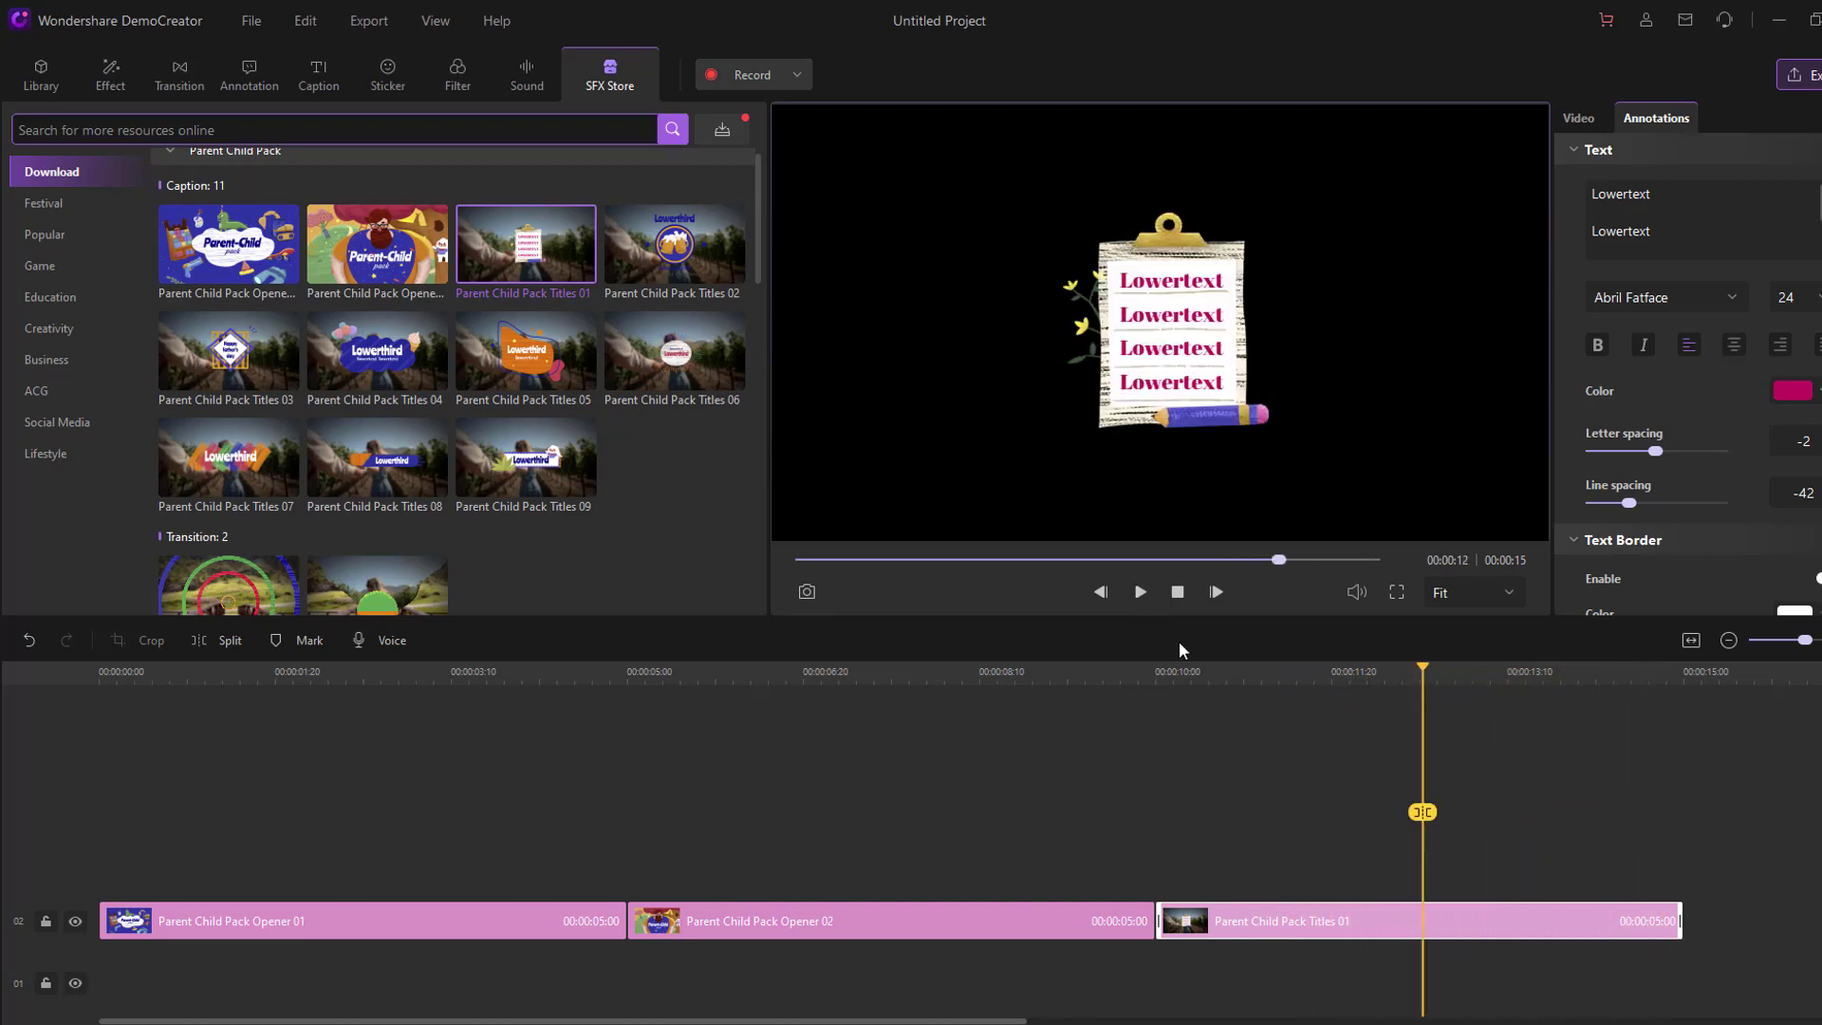
{"action": "left_click", "coordinate": [1508, 752]}
{"action": "left_click", "coordinate": [1366, 920]}
Step: Replace the caption text with Hello, Dear, Friends on three separate lines
{"action": "left_click", "coordinate": [1679, 195]}
{"action": "key", "text": "shift+Right"}
{"action": "key", "text": "shift+Right"}
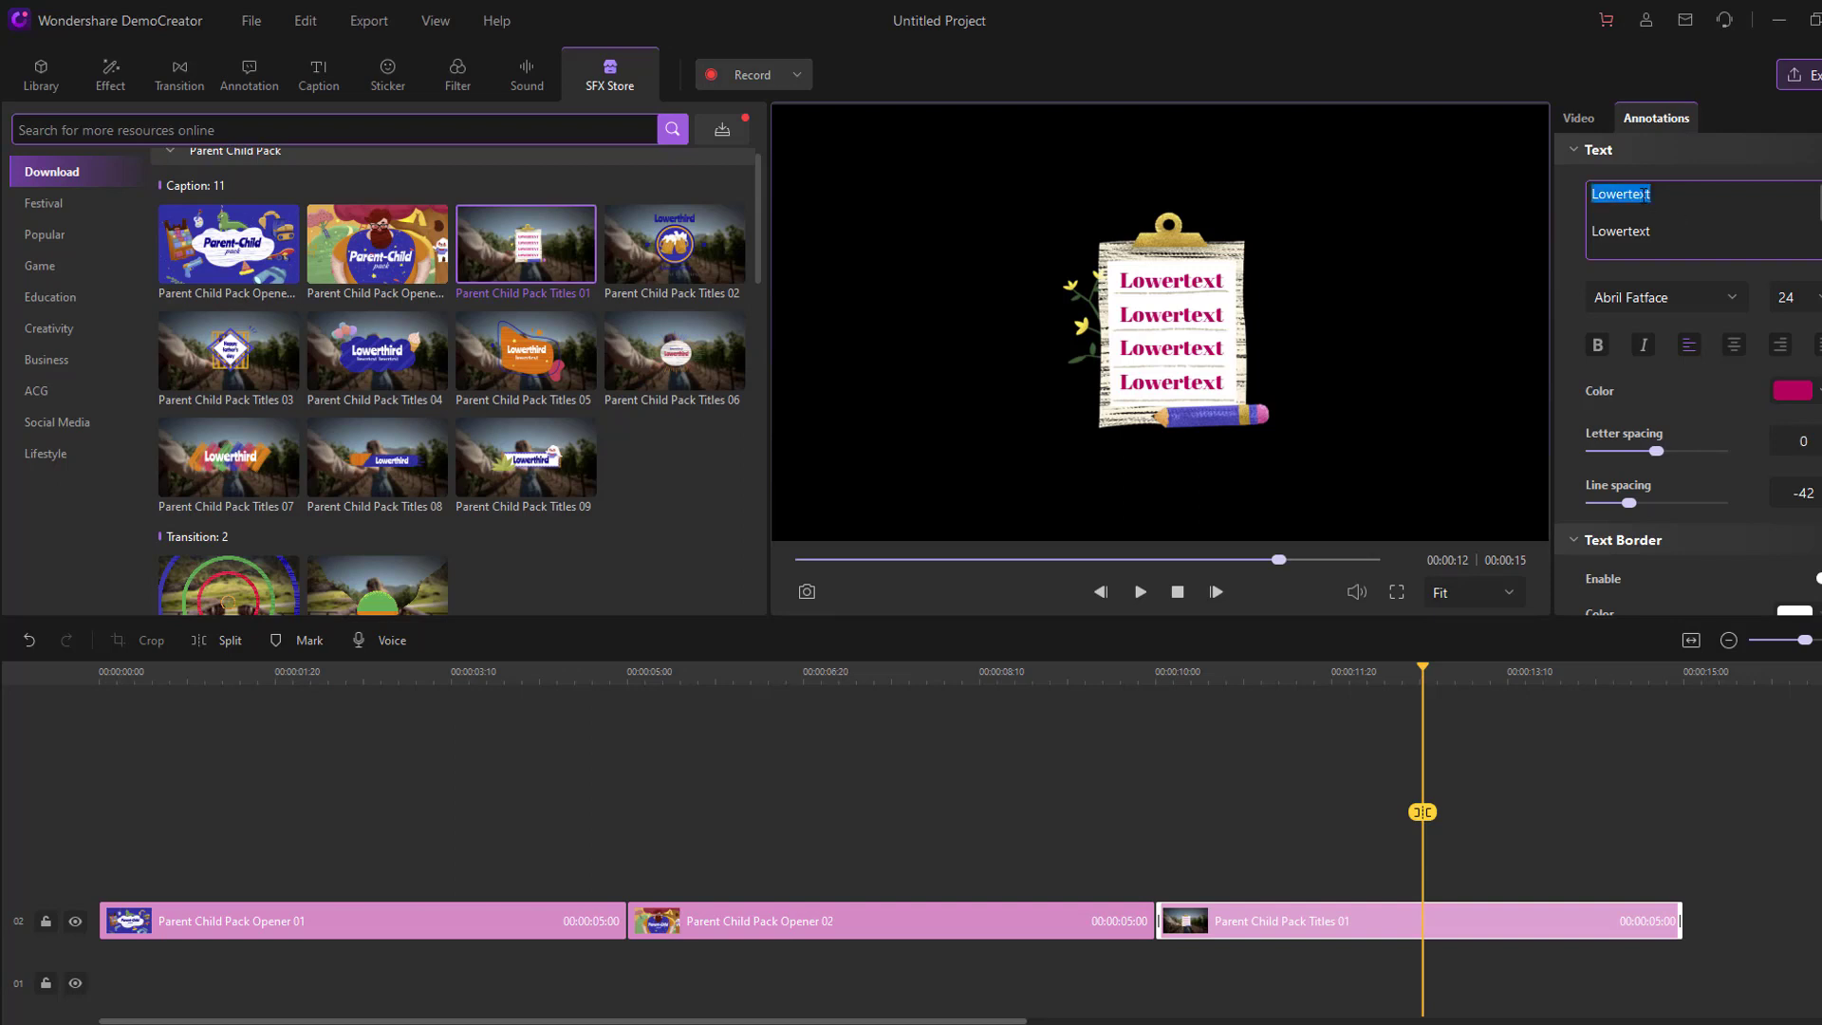
{"action": "type", "text": "Hello"}
{"action": "key", "text": "Return"}
{"action": "type", "text": "Dear"}
{"action": "key", "text": "Return"}
{"action": "type", "text": "Friends"}
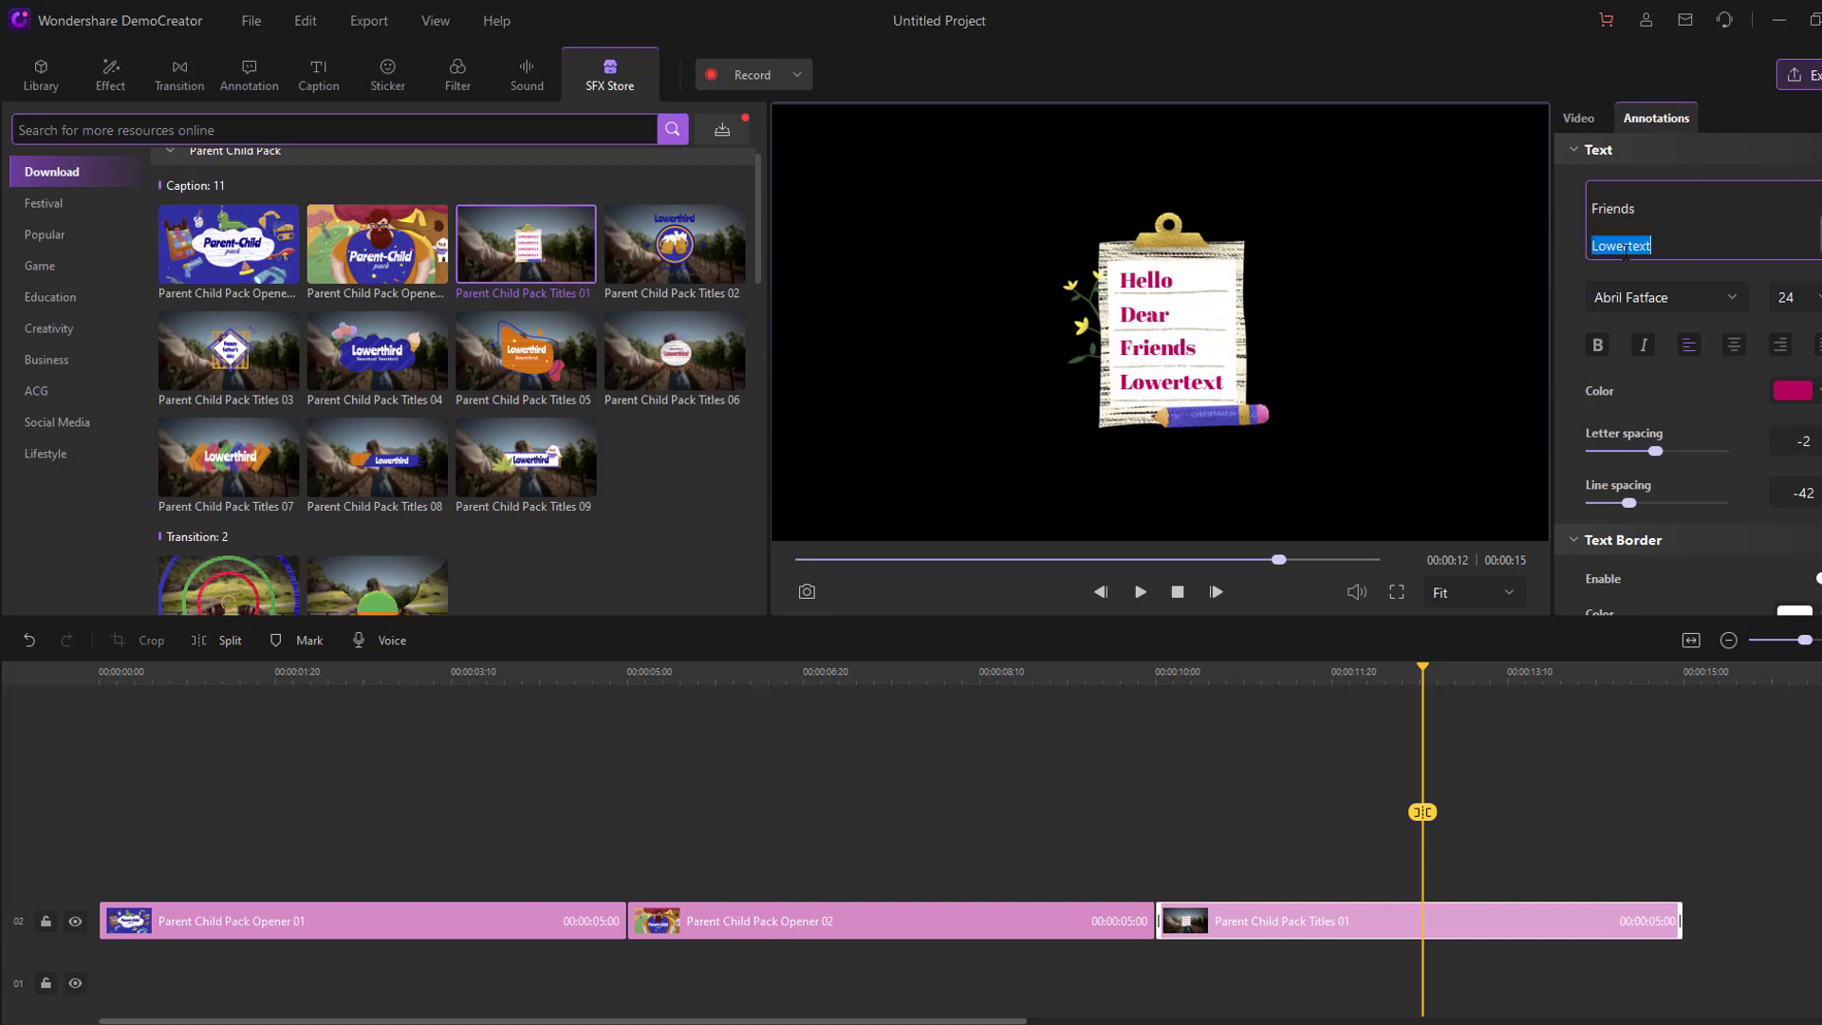
{"action": "key", "text": "BackSpace"}
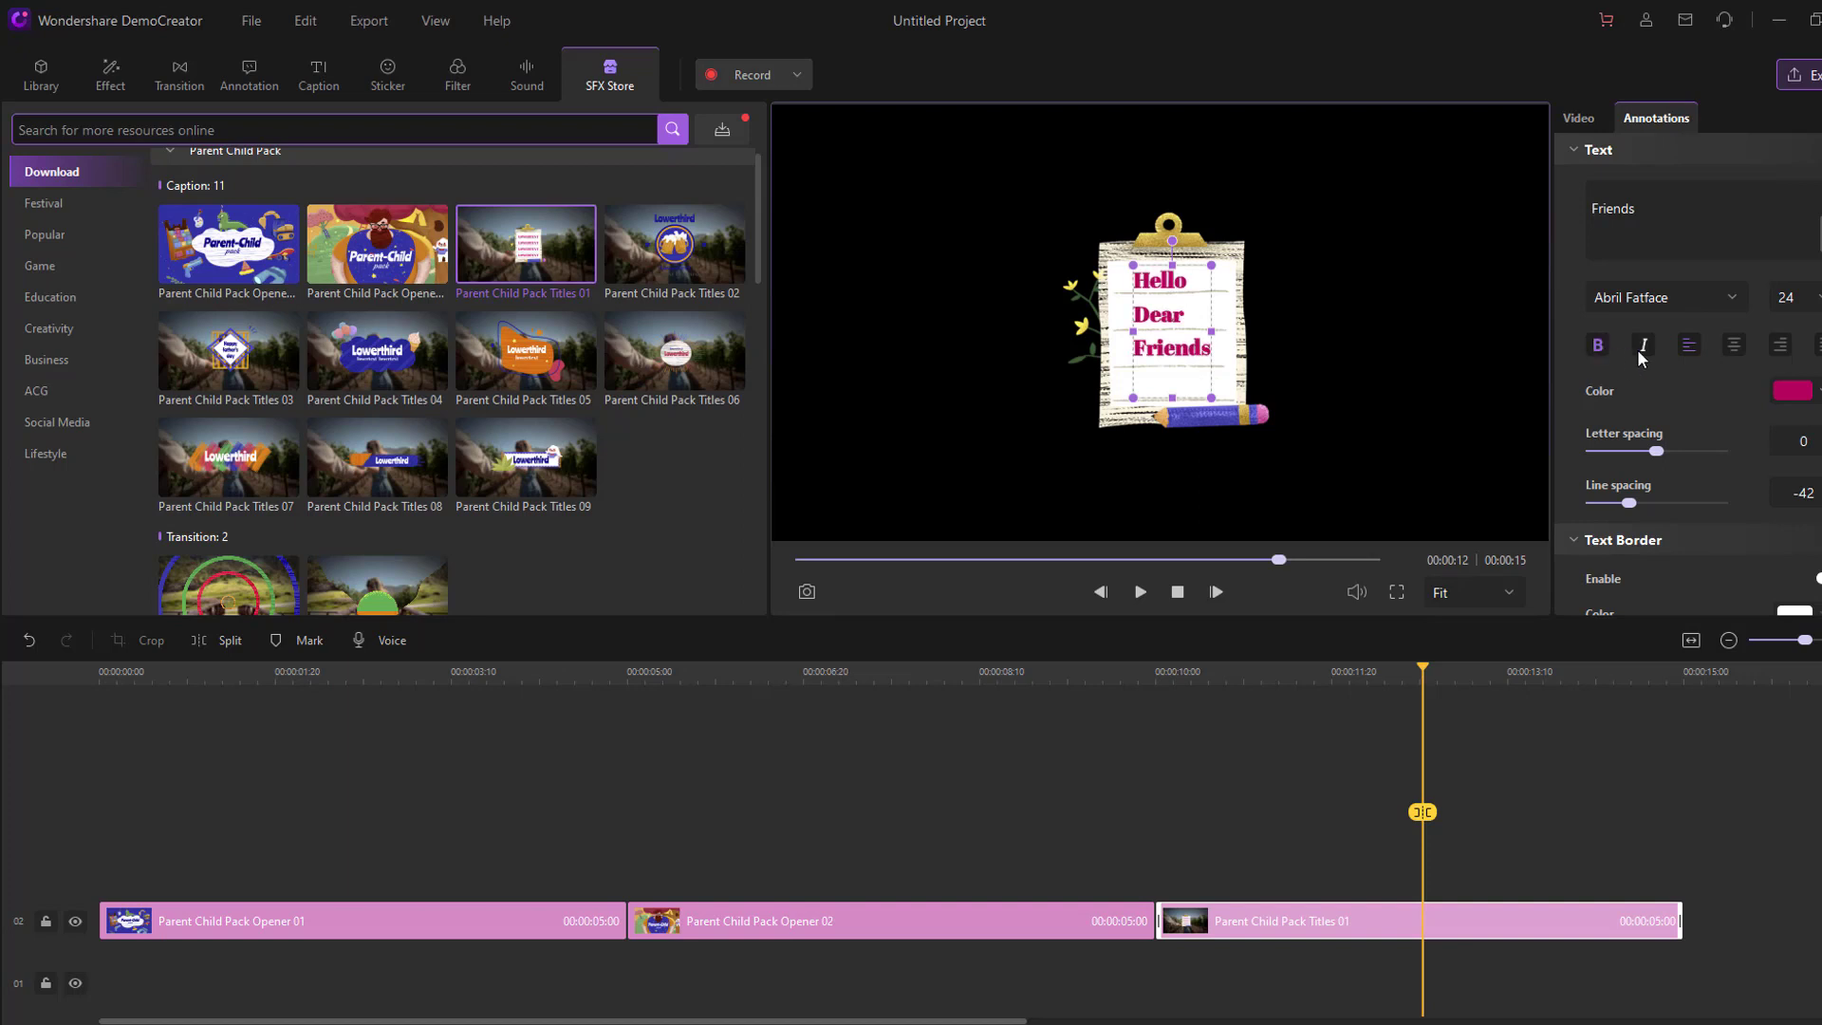
Step: Make the caption text blue, keeping font, size and the original line spacing
{"action": "left_click", "coordinate": [1729, 298]}
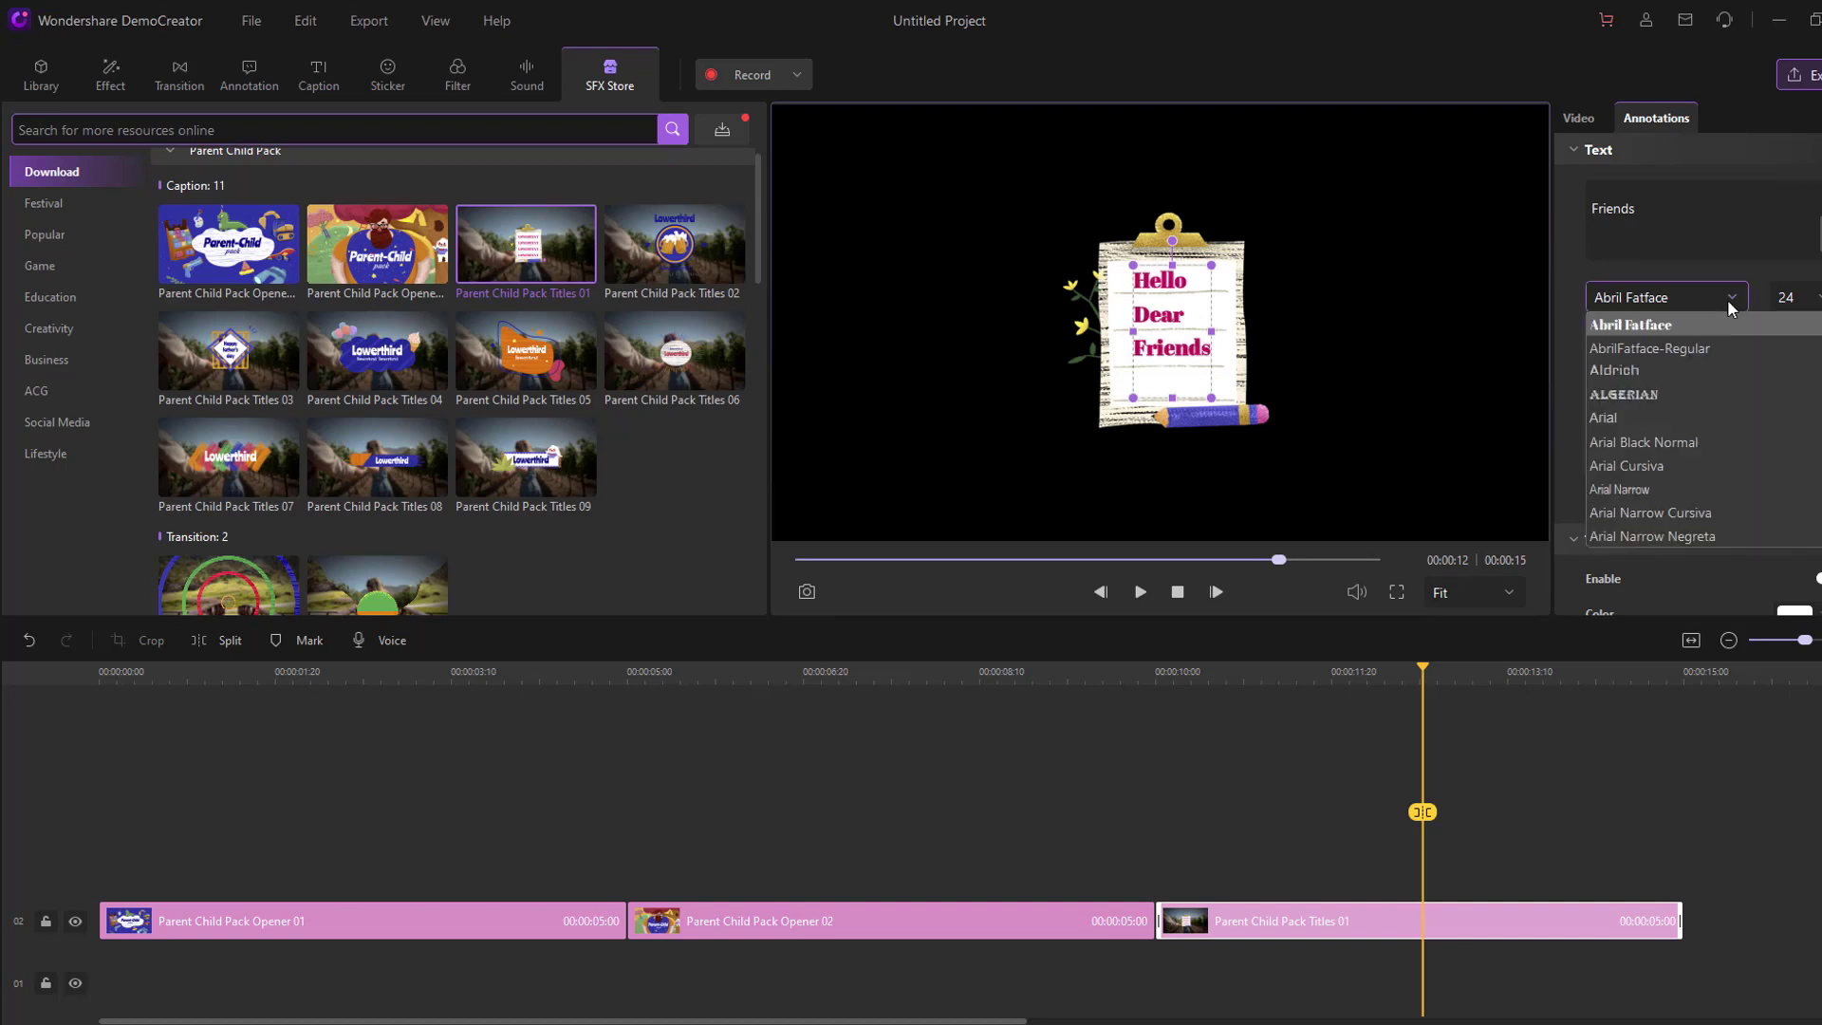
{"action": "scroll", "coordinate": [1670, 351], "scroll_direction": "down", "scroll_amount": 10}
{"action": "left_click", "coordinate": [1729, 296]}
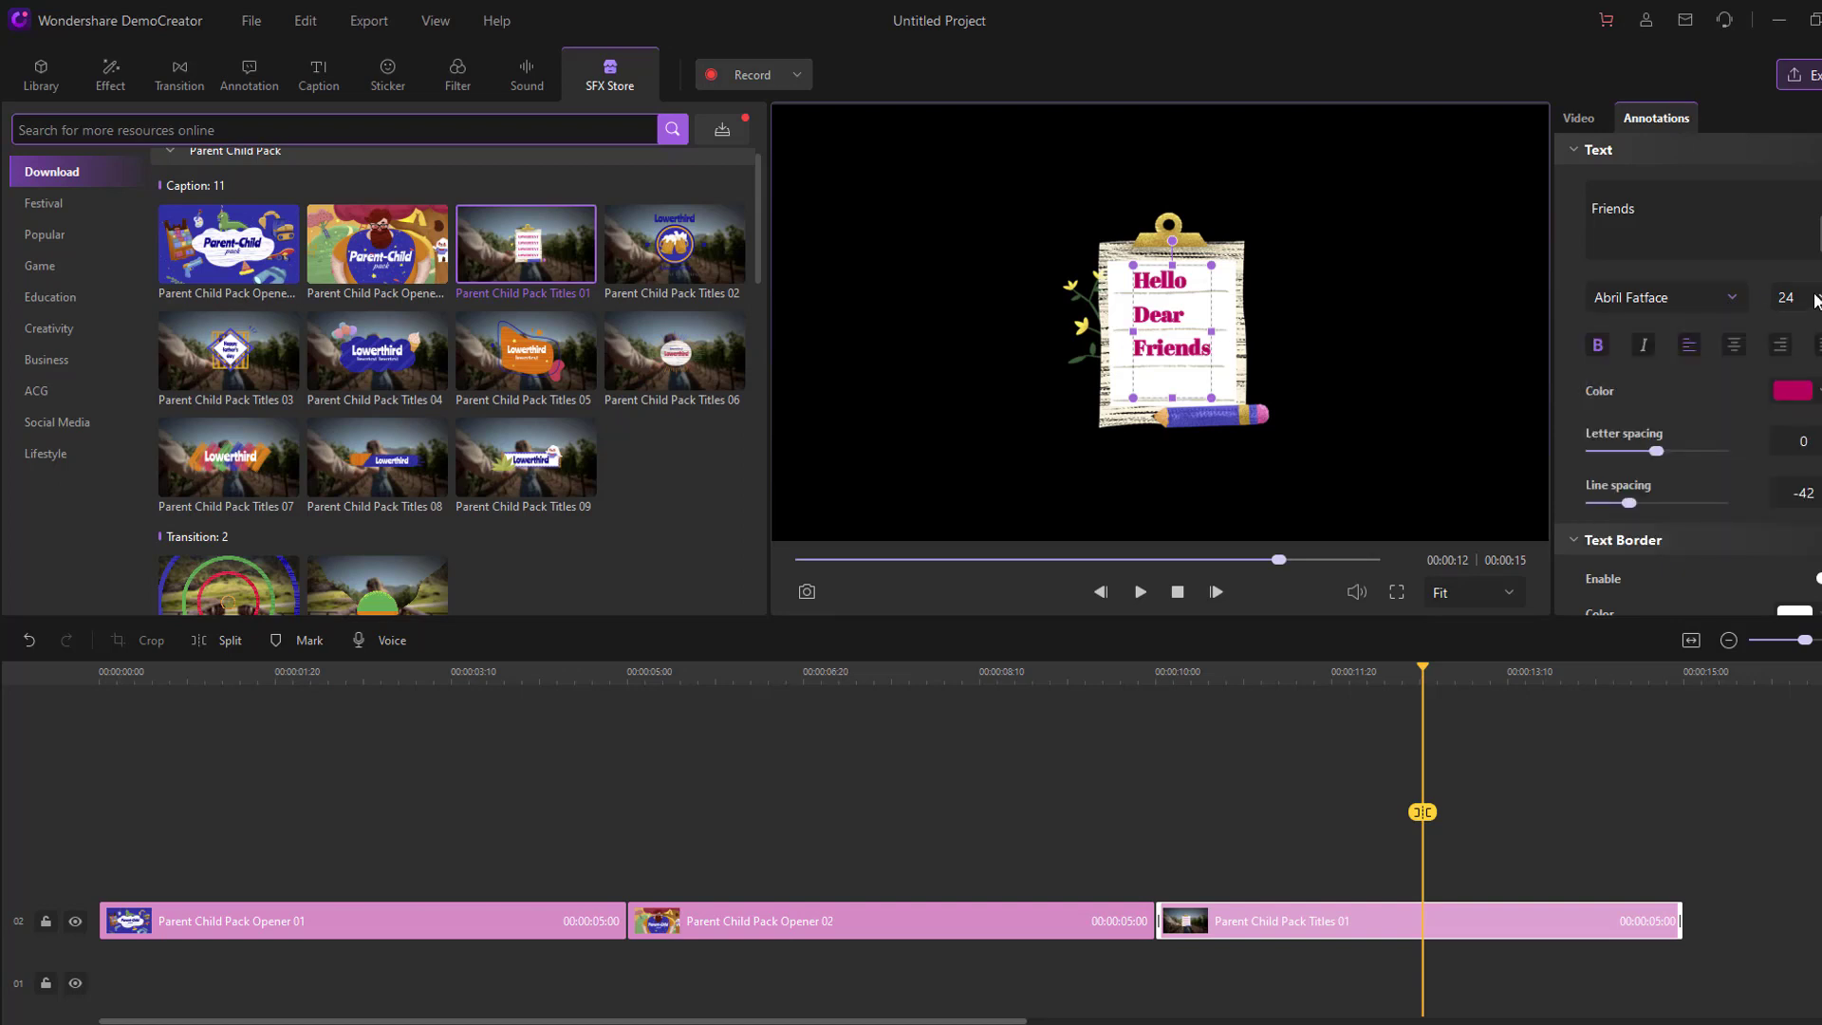
{"action": "left_click", "coordinate": [1788, 296]}
{"action": "left_click", "coordinate": [1789, 296]}
{"action": "scroll", "coordinate": [1793, 335], "scroll_direction": "down", "scroll_amount": 1}
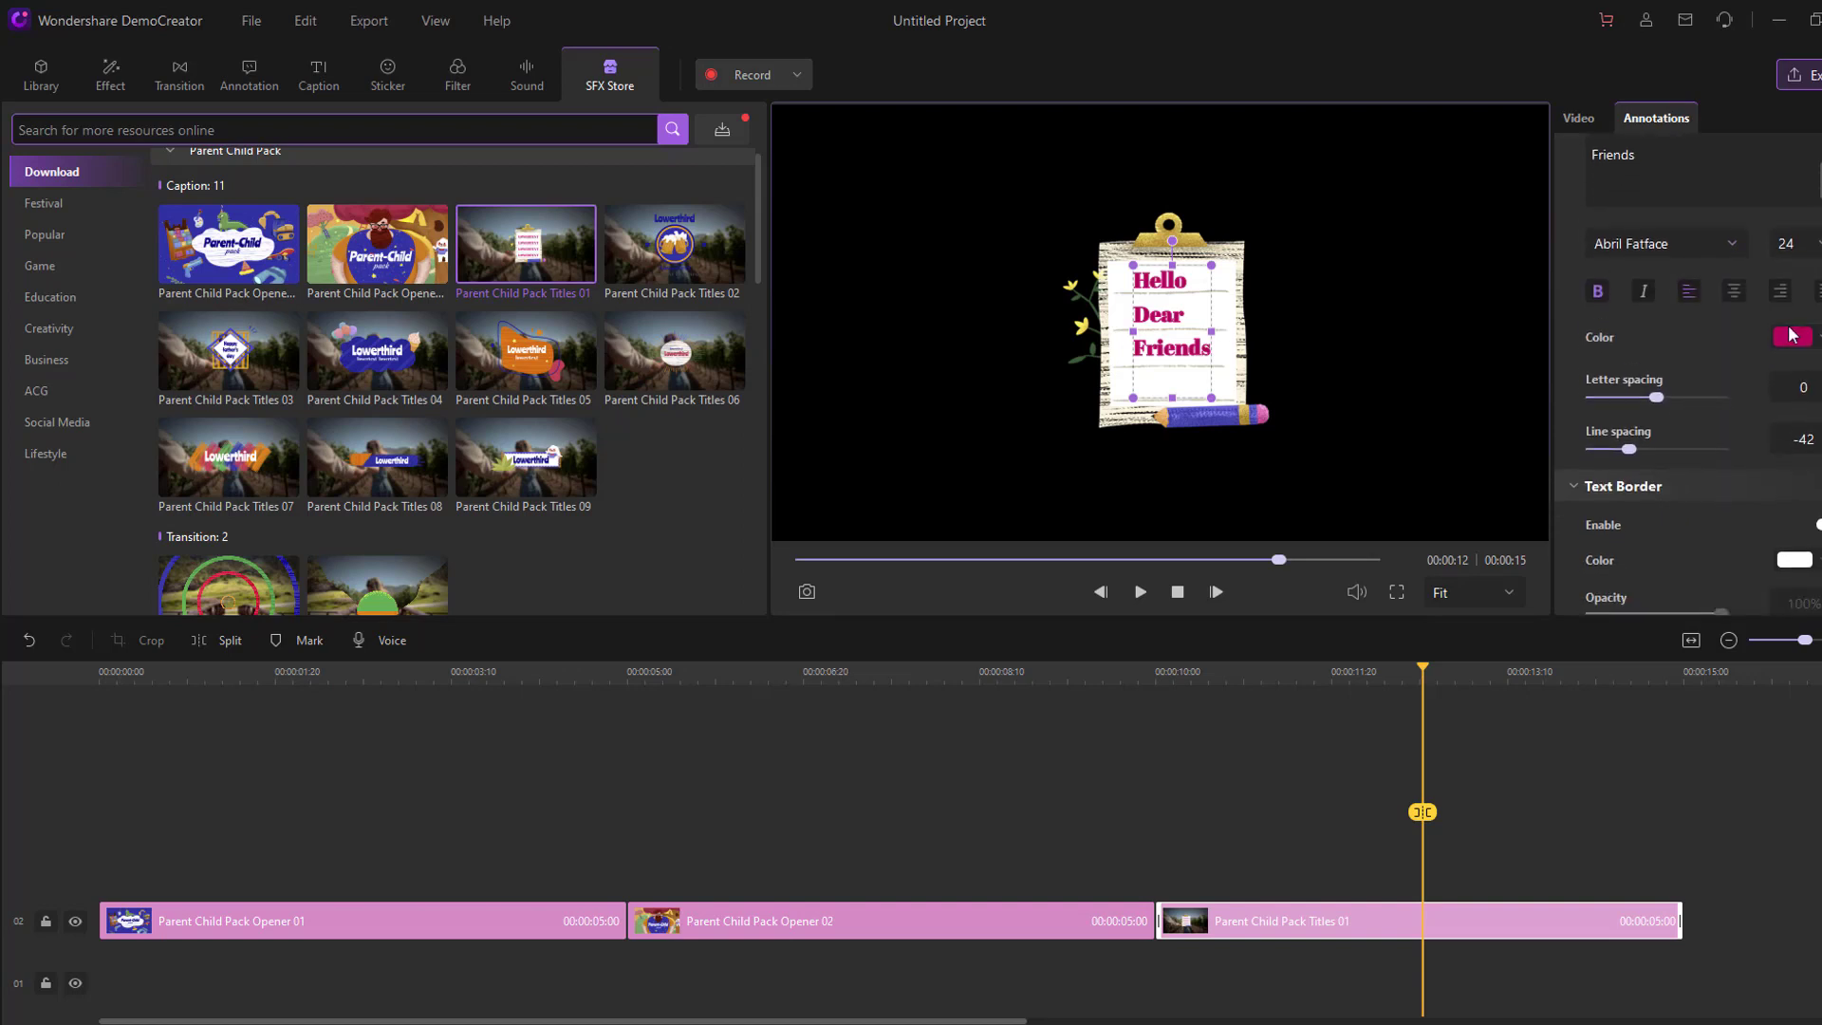
{"action": "left_click", "coordinate": [1793, 336]}
{"action": "left_click", "coordinate": [1777, 425]}
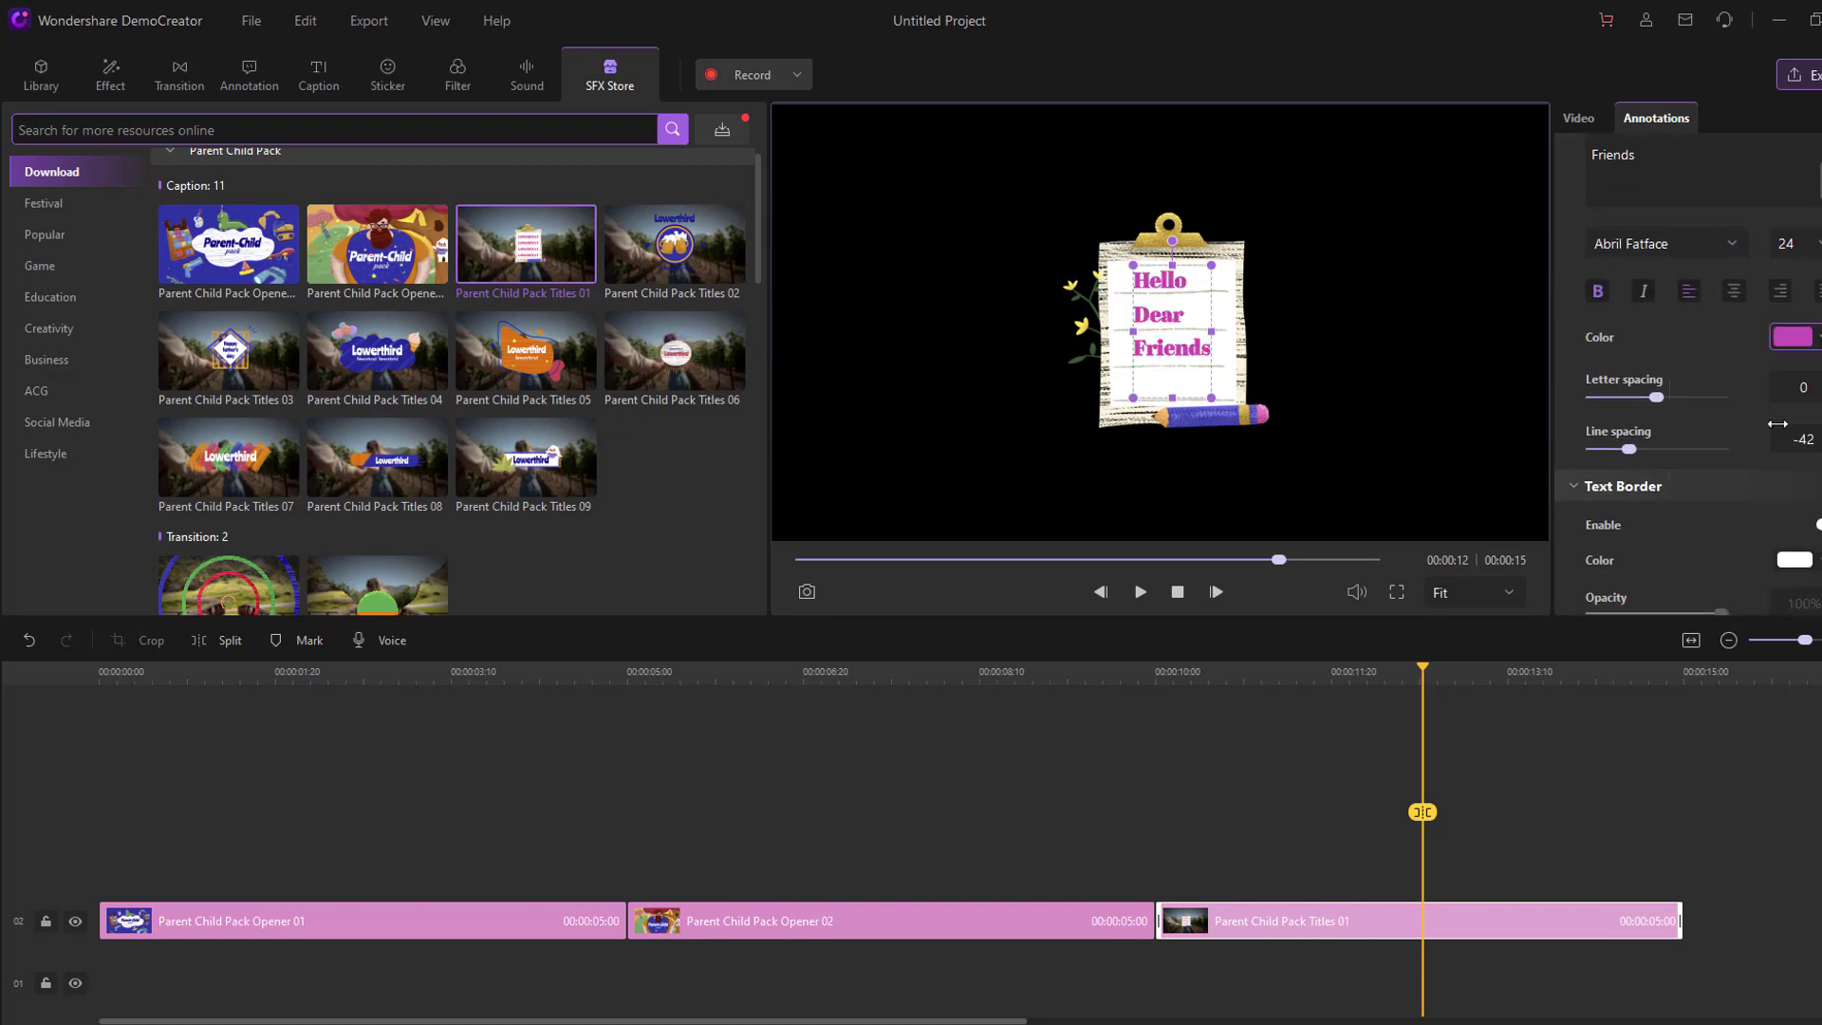
{"action": "left_click", "coordinate": [1792, 337]}
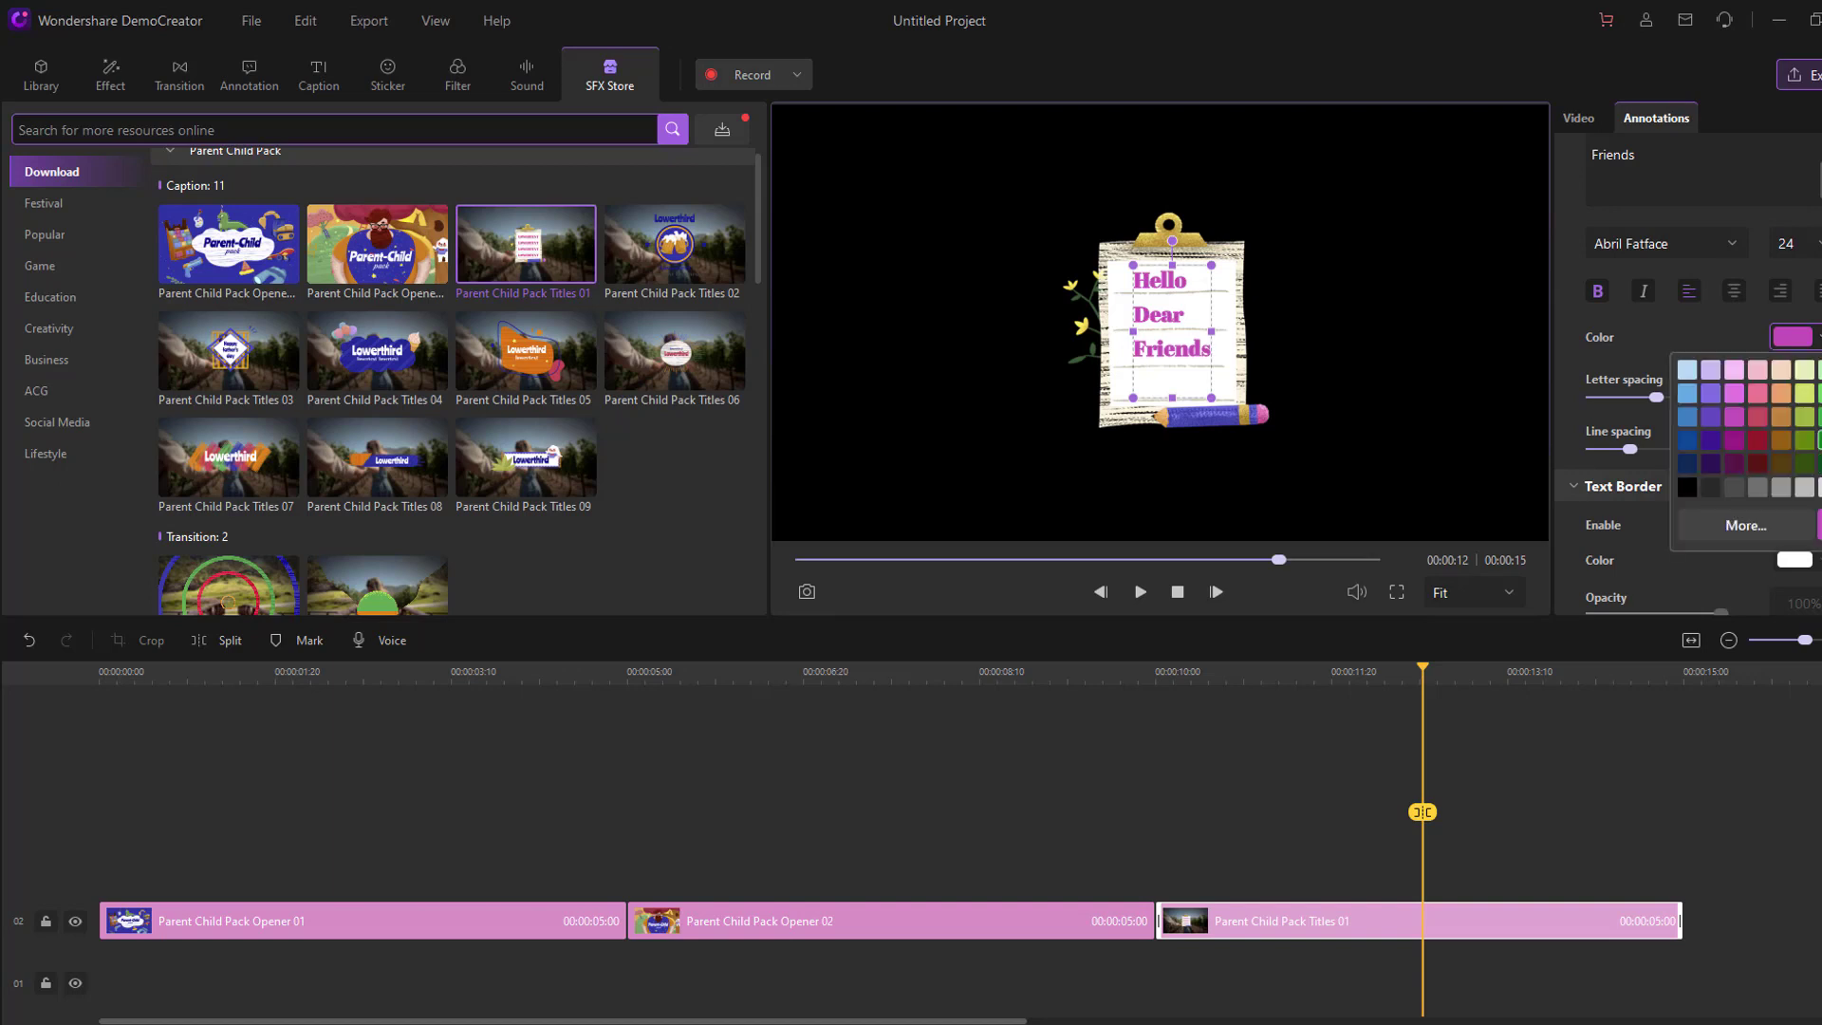
{"action": "left_click", "coordinate": [1688, 444]}
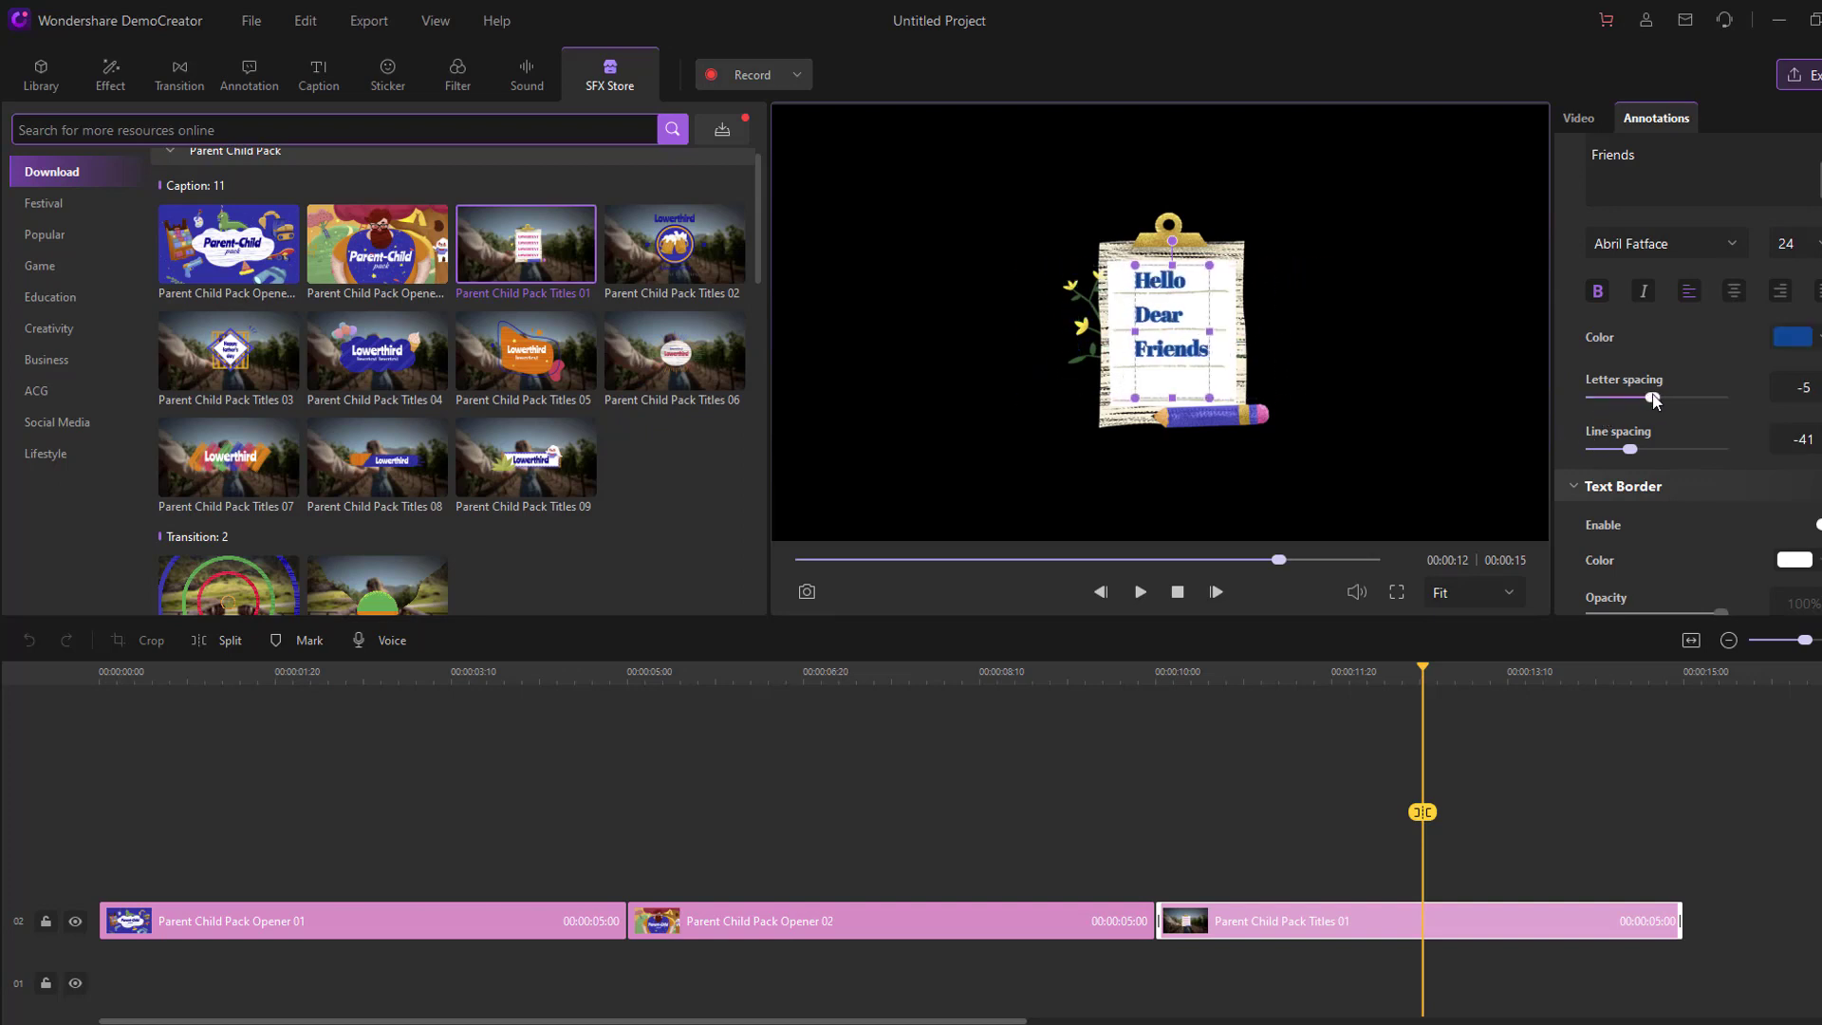
{"action": "left_click_drag", "start_coordinate": [1629, 450], "coordinate": [1653, 450]}
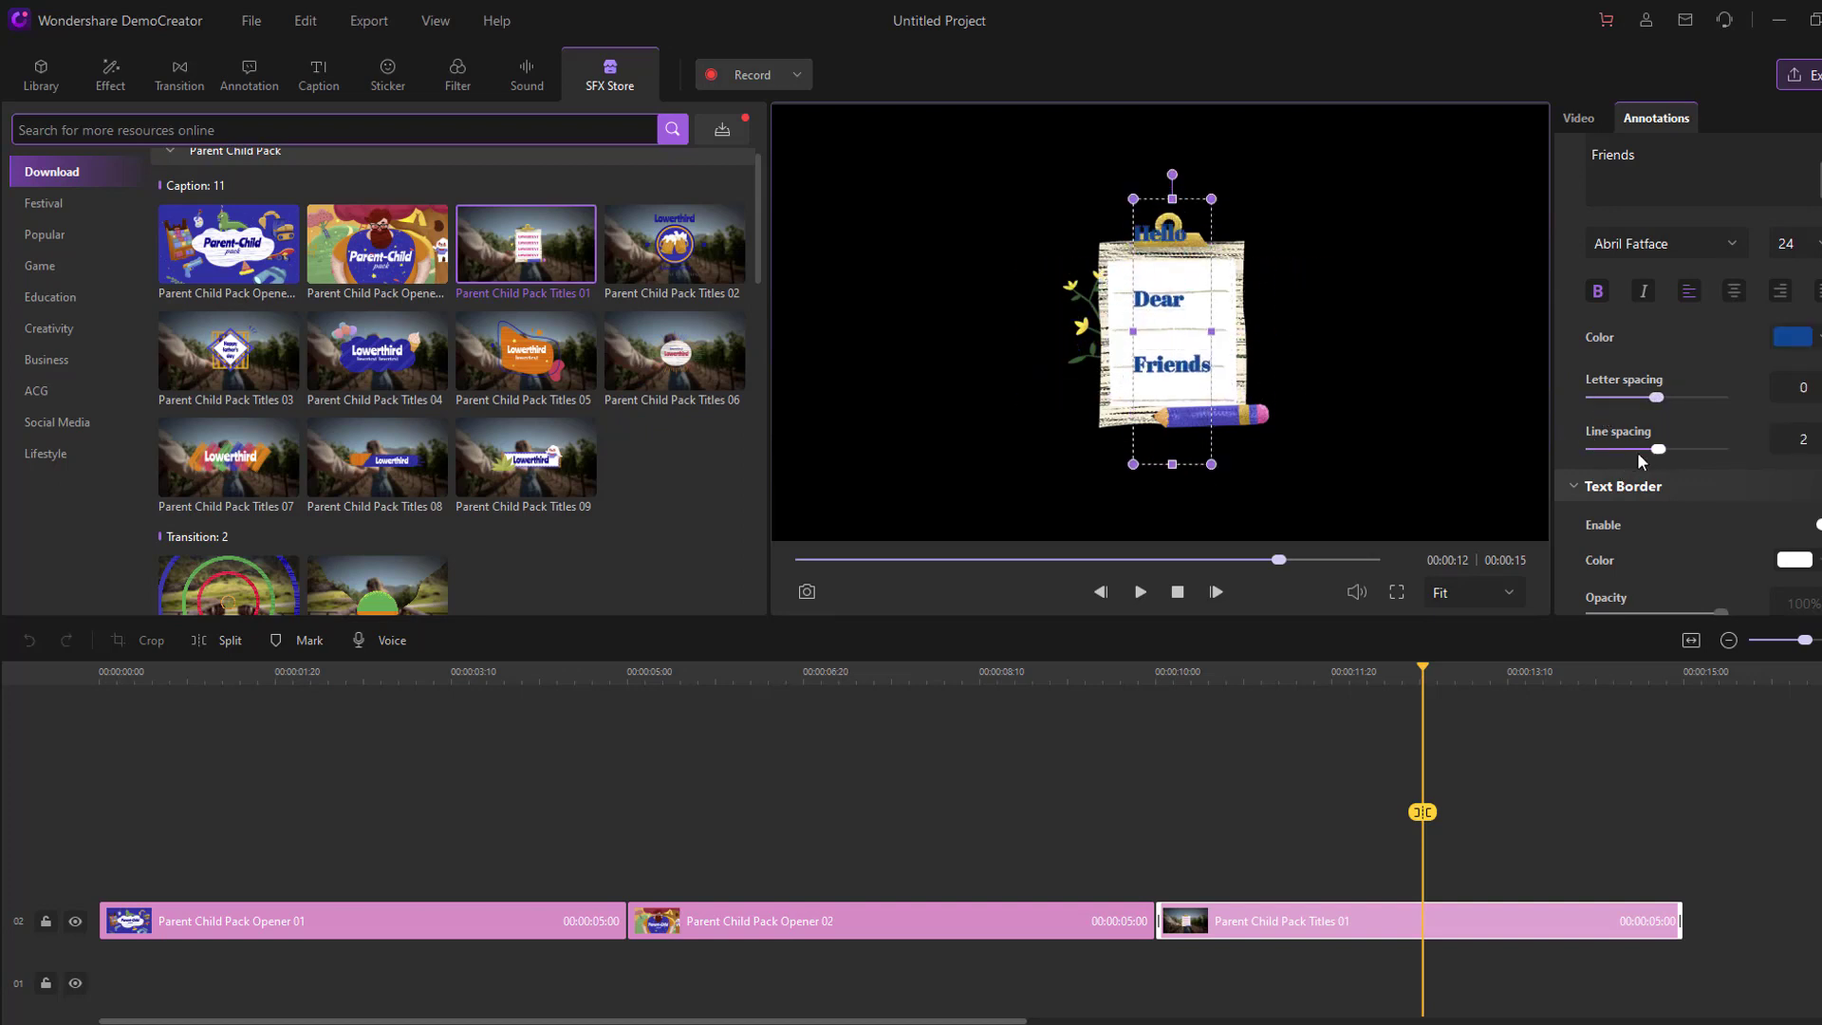
{"action": "key", "text": "ctrl+z"}
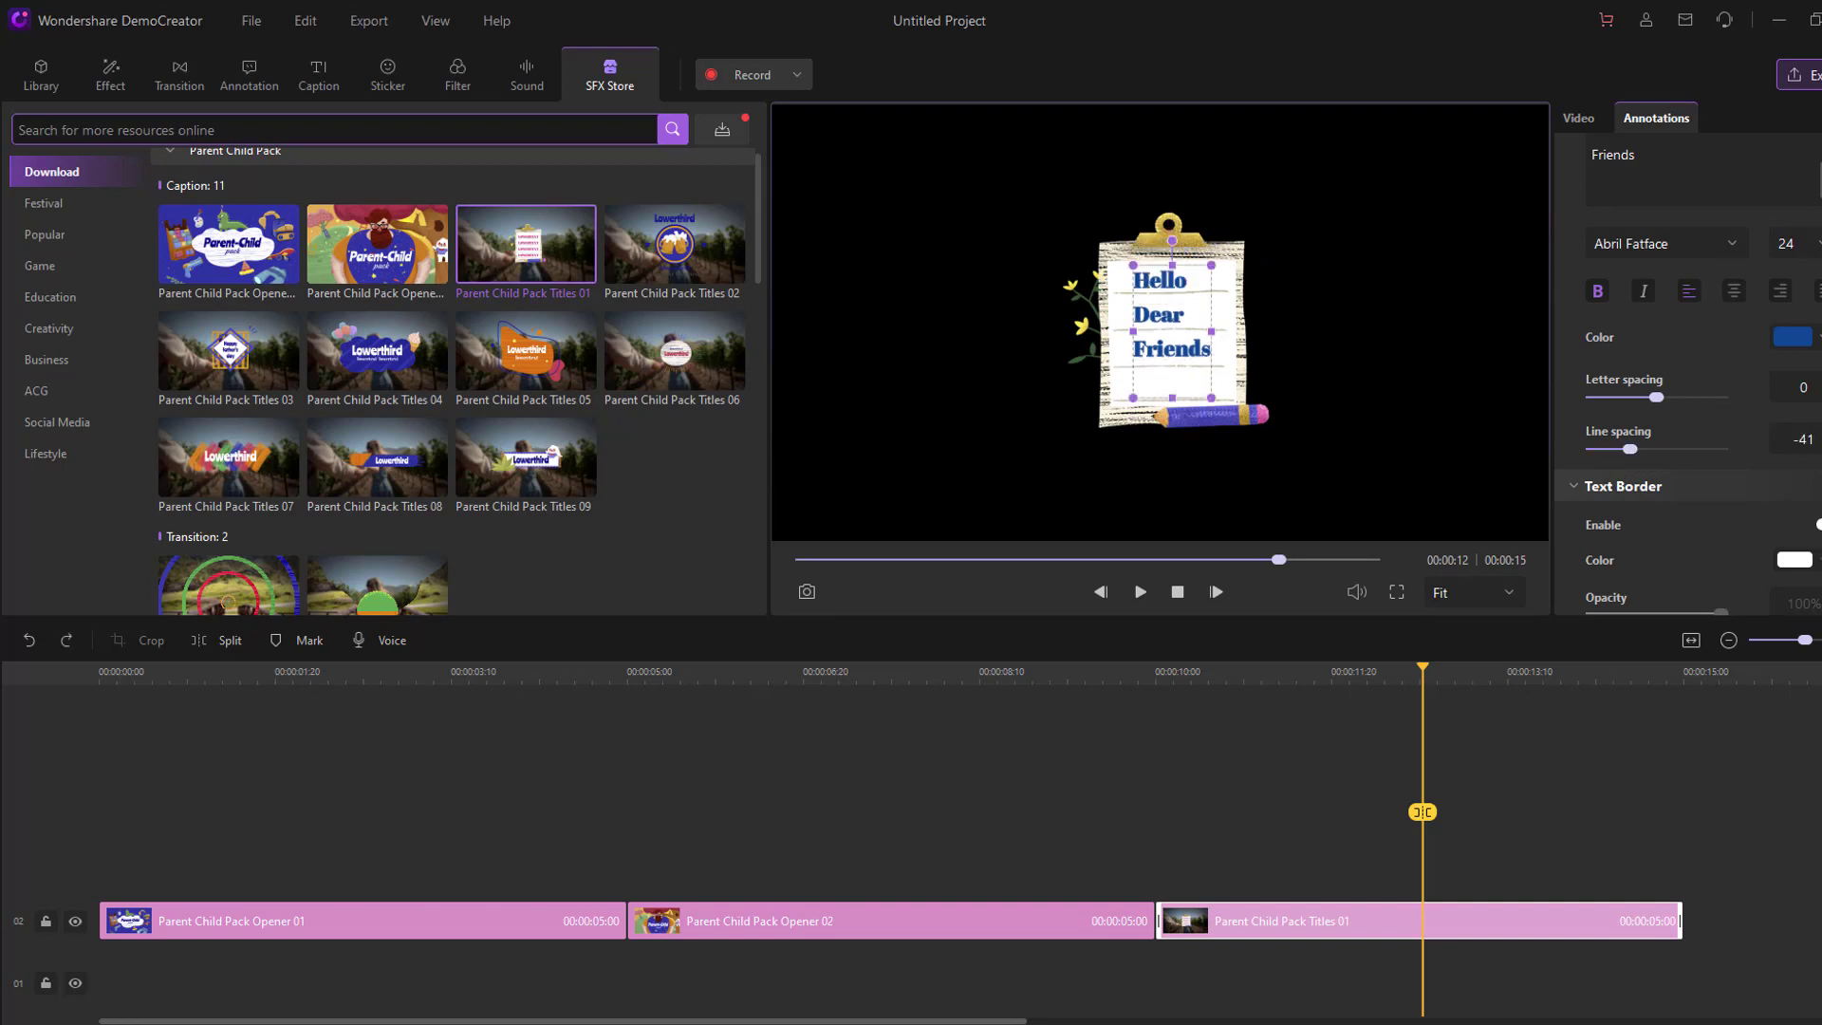
Step: Add the Parent Child Pack Titles 02 caption to the timeline
{"action": "left_click", "coordinate": [1798, 641]}
{"action": "mouse_move", "coordinate": [670, 274]}
{"action": "left_mouse_down"}
{"action": "mouse_move", "coordinate": [639, 319]}
{"action": "mouse_move", "coordinate": [665, 836]}
{"action": "mouse_move", "coordinate": [549, 909]}
{"action": "mouse_move", "coordinate": [590, 903]}
{"action": "left_mouse_up"}
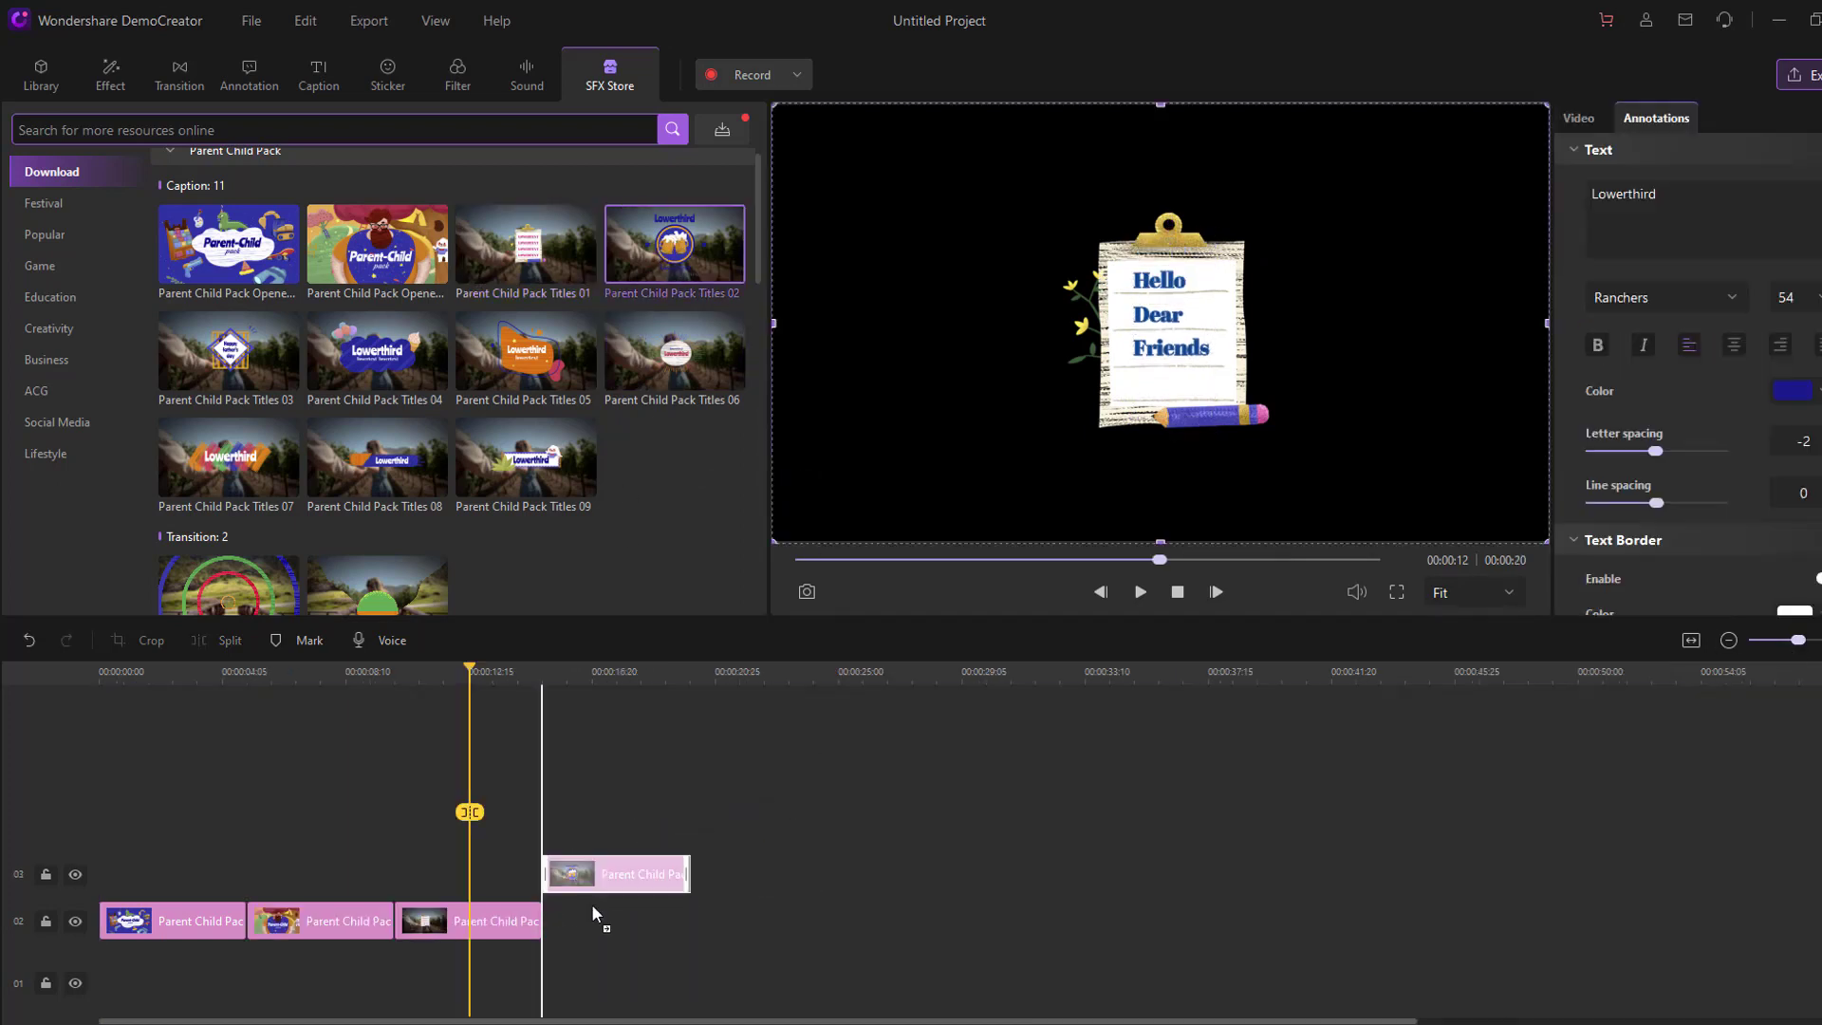
{"action": "left_click_drag", "start_coordinate": [535, 681], "coordinate": [615, 675]}
Step: Import the Tea Breakfast video into the media library
{"action": "left_click", "coordinate": [41, 78]}
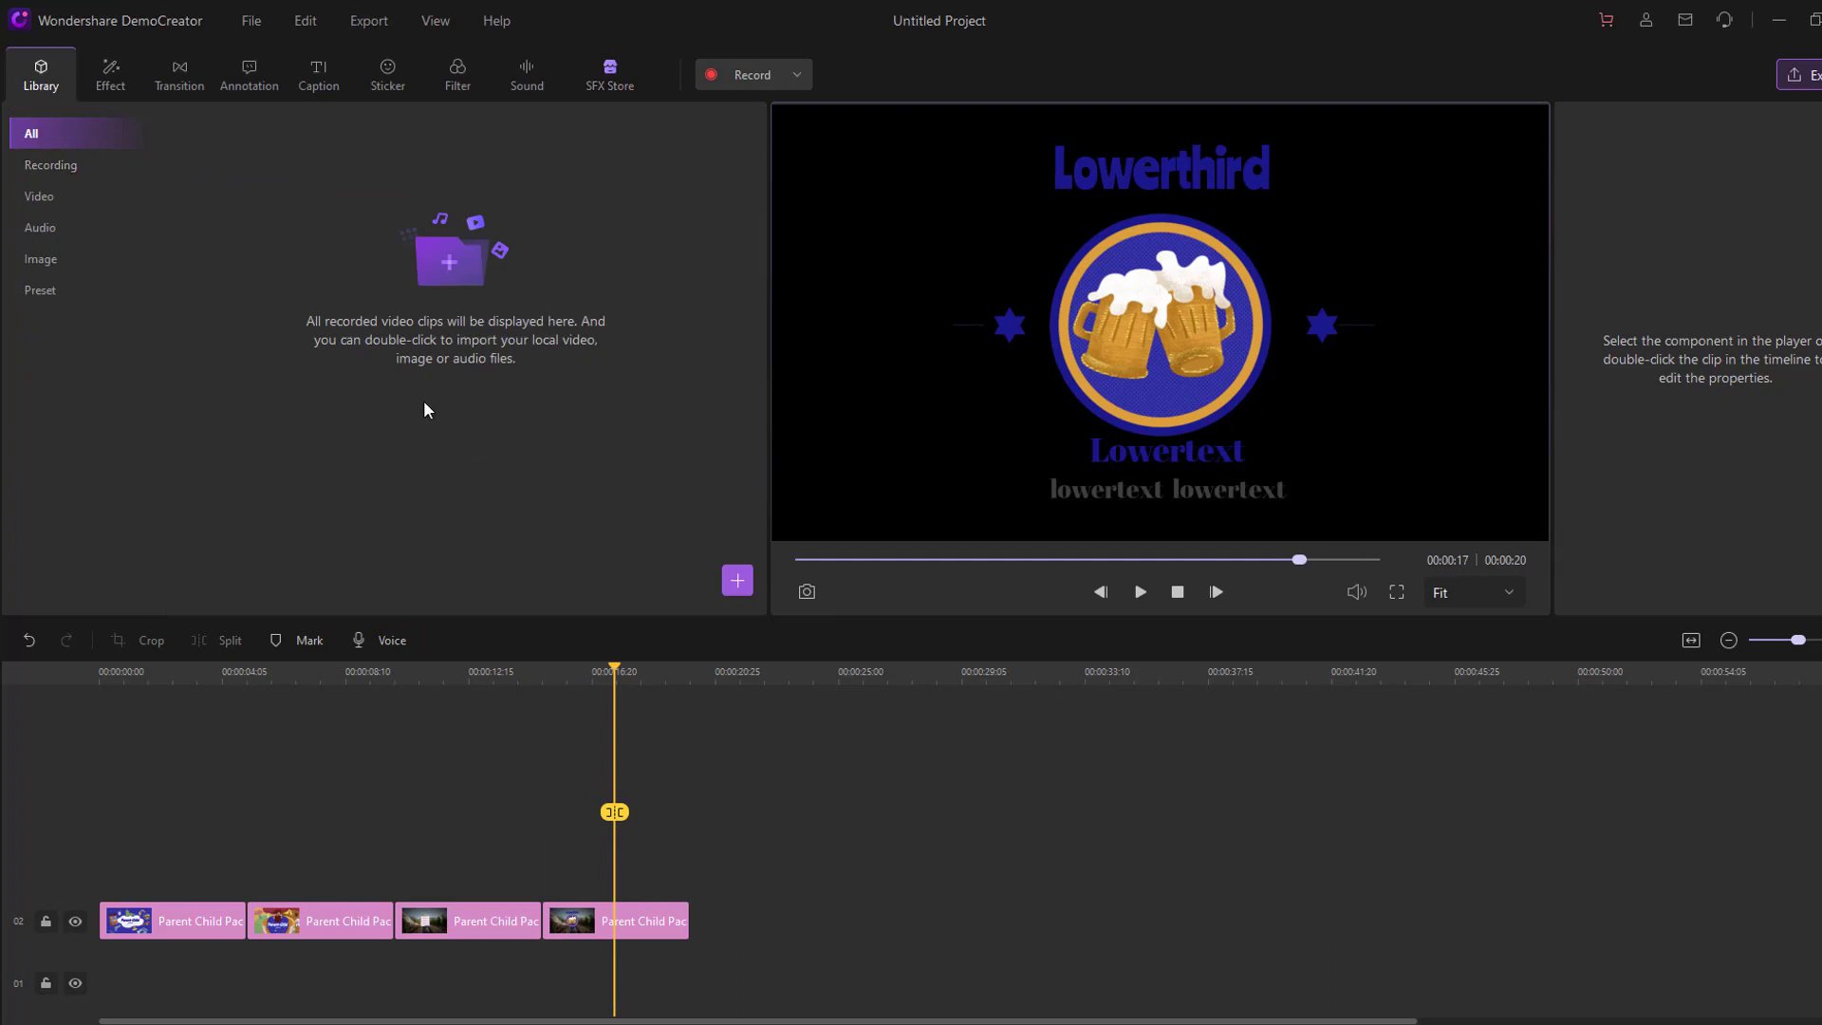
{"action": "right_click", "coordinate": [327, 254]}
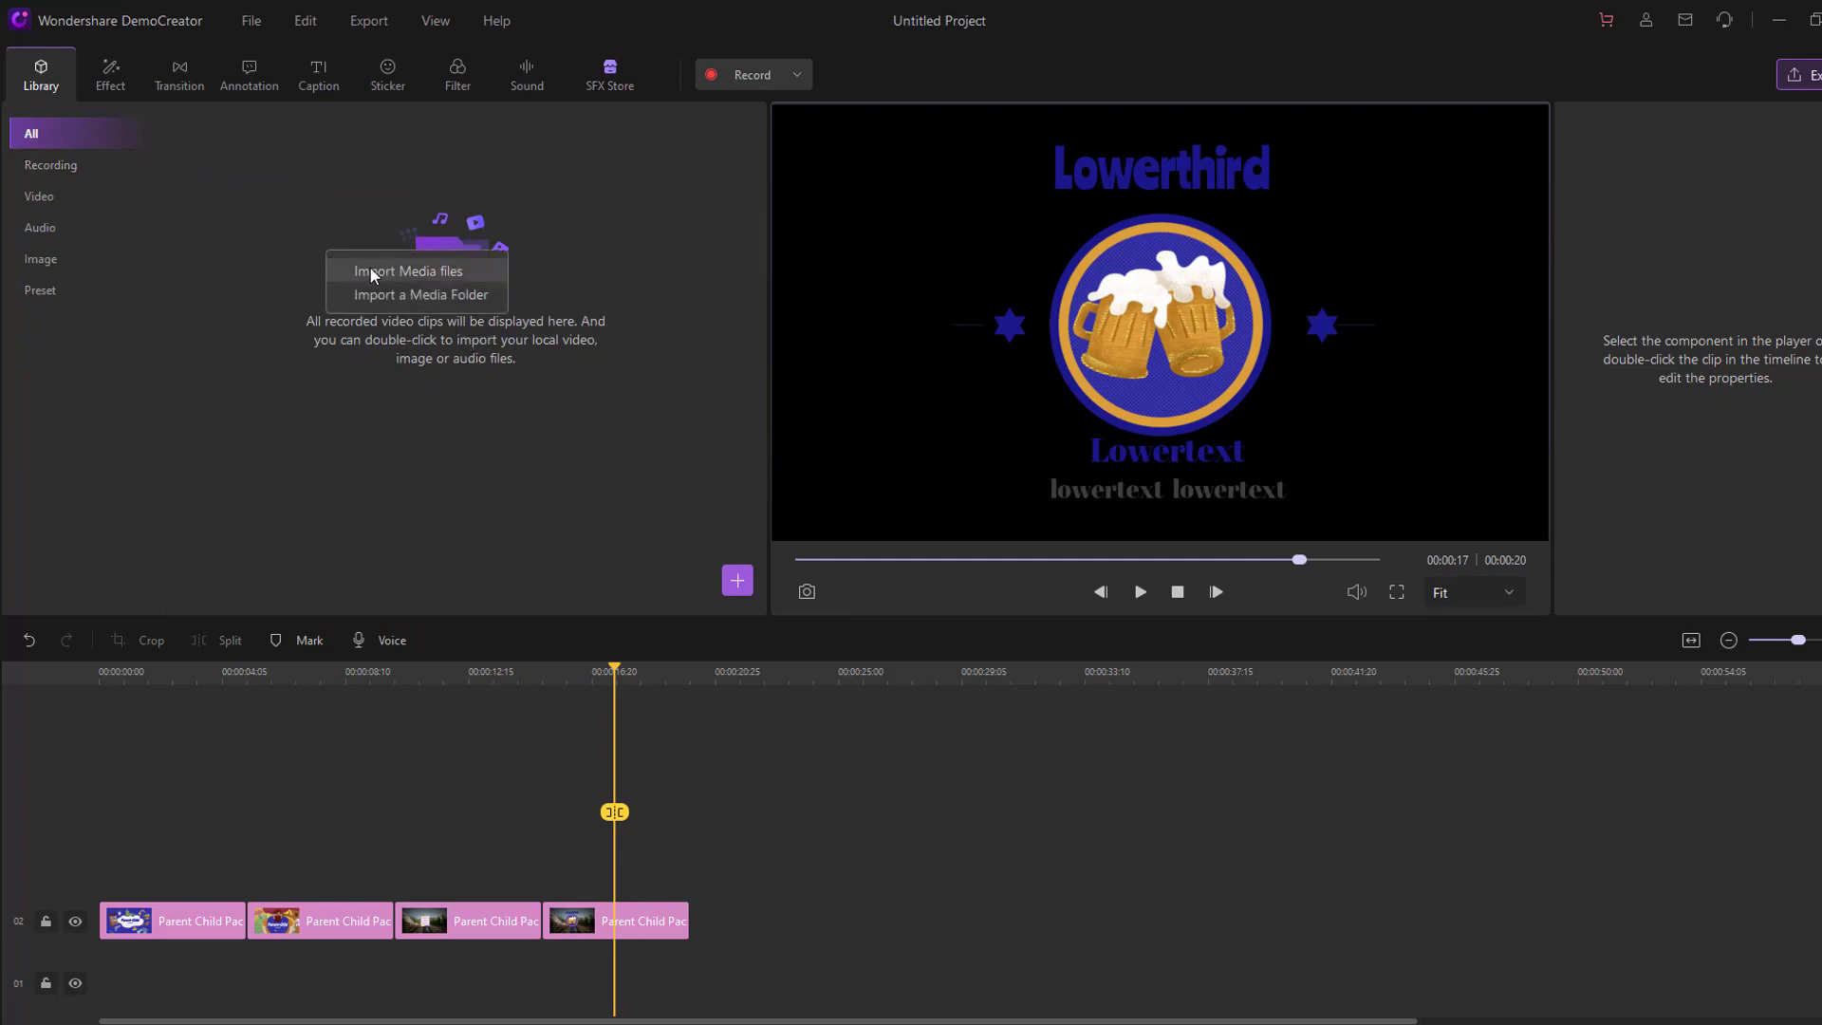
{"action": "left_click", "coordinate": [368, 266]}
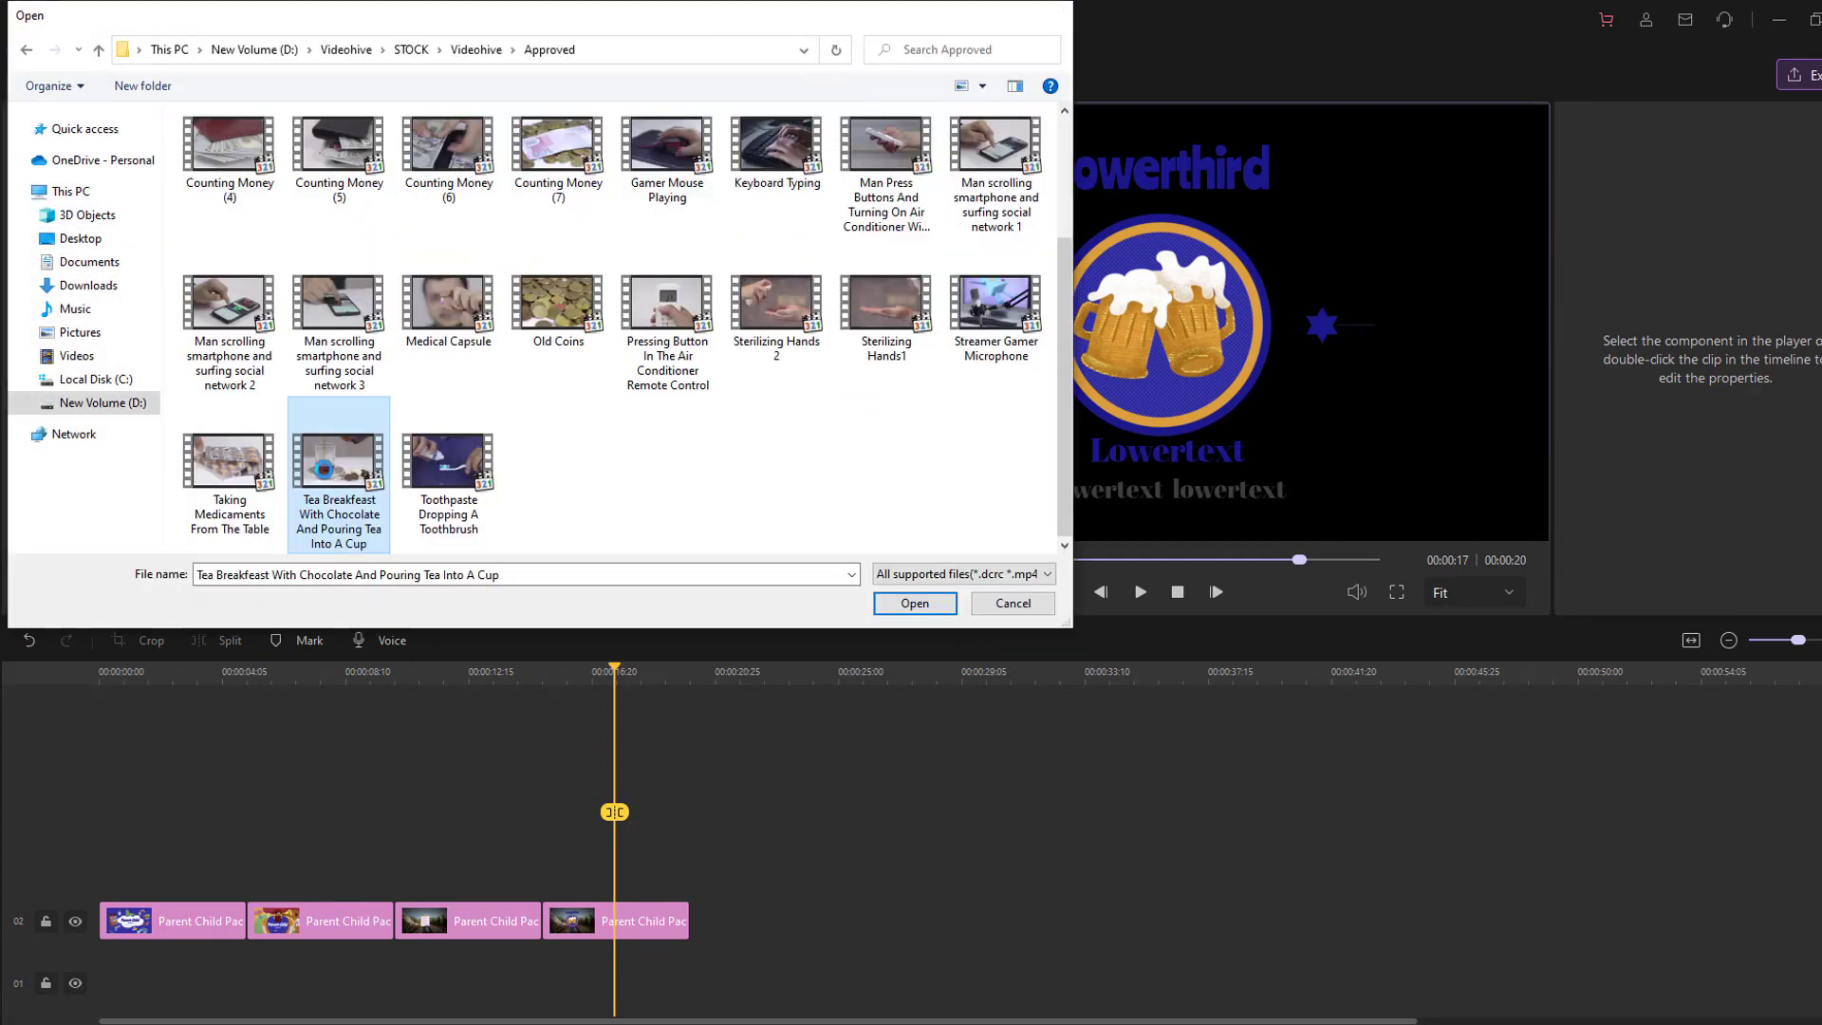
{"action": "key", "text": "Return"}
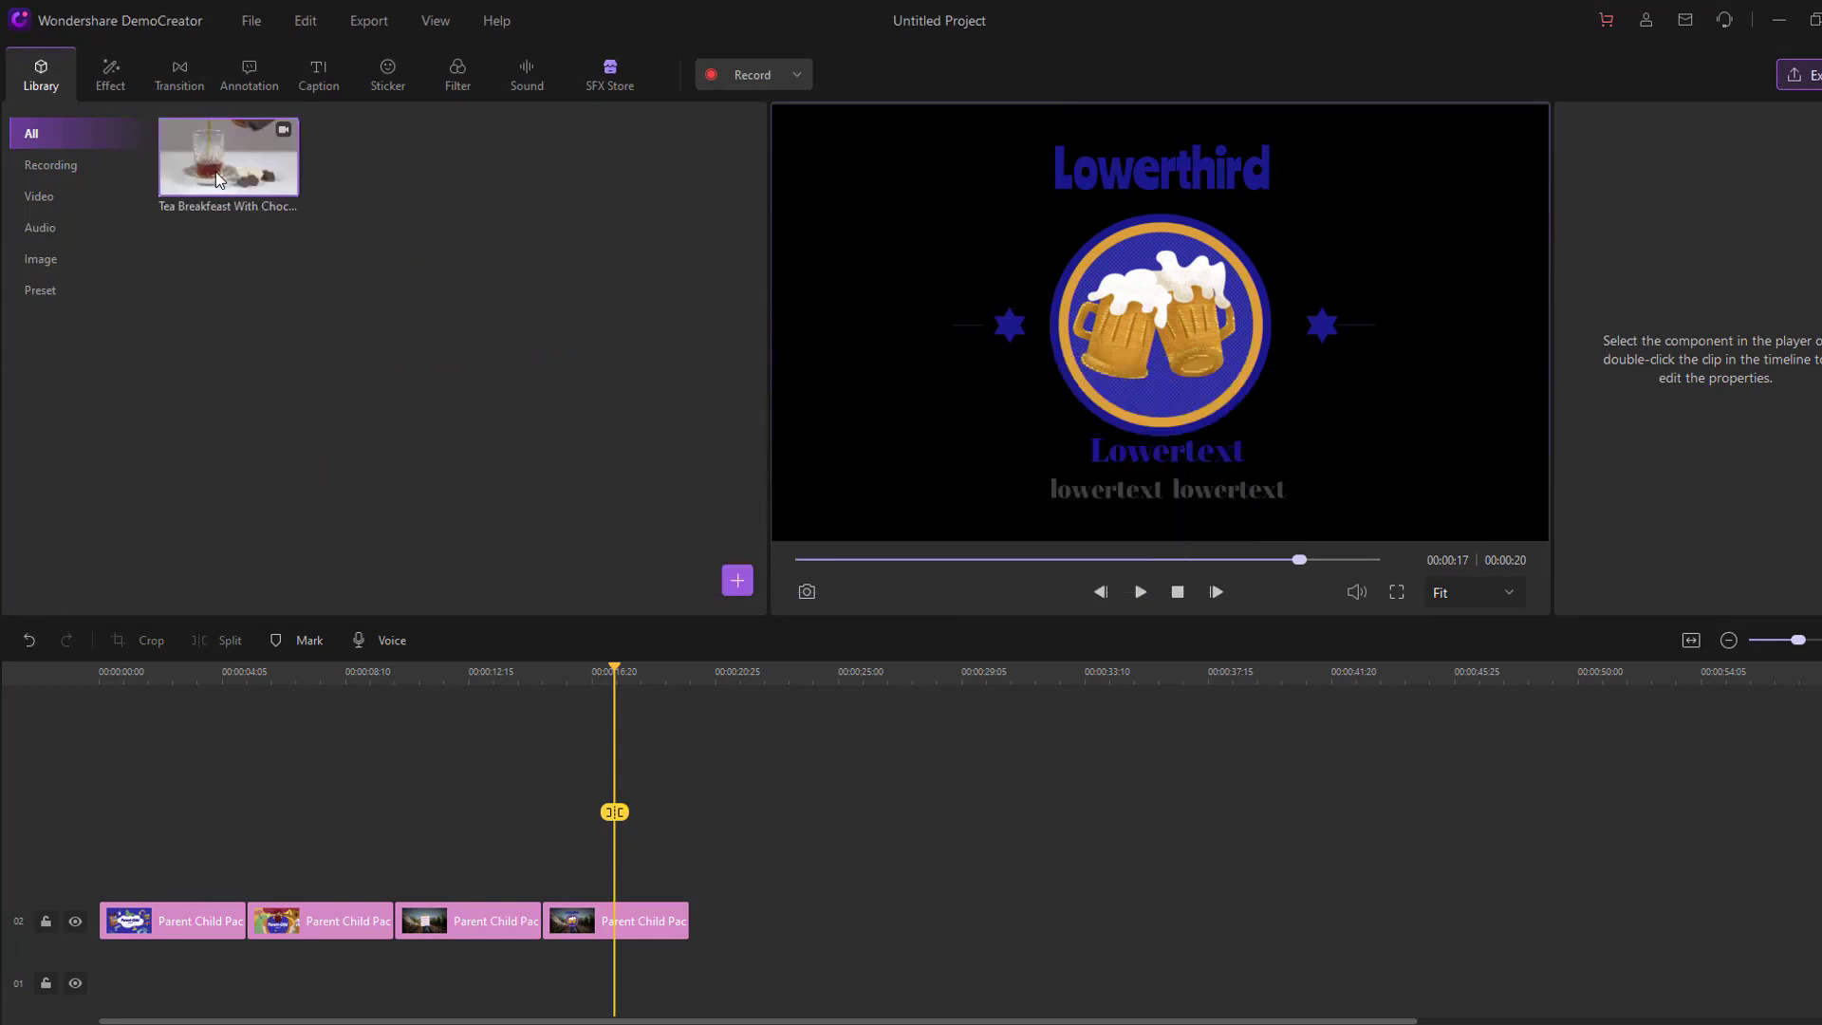
Step: Place the Tea Breakfast video on track 01, preview it, and select the clip
{"action": "left_click_drag", "start_coordinate": [213, 135], "coordinate": [545, 975]}
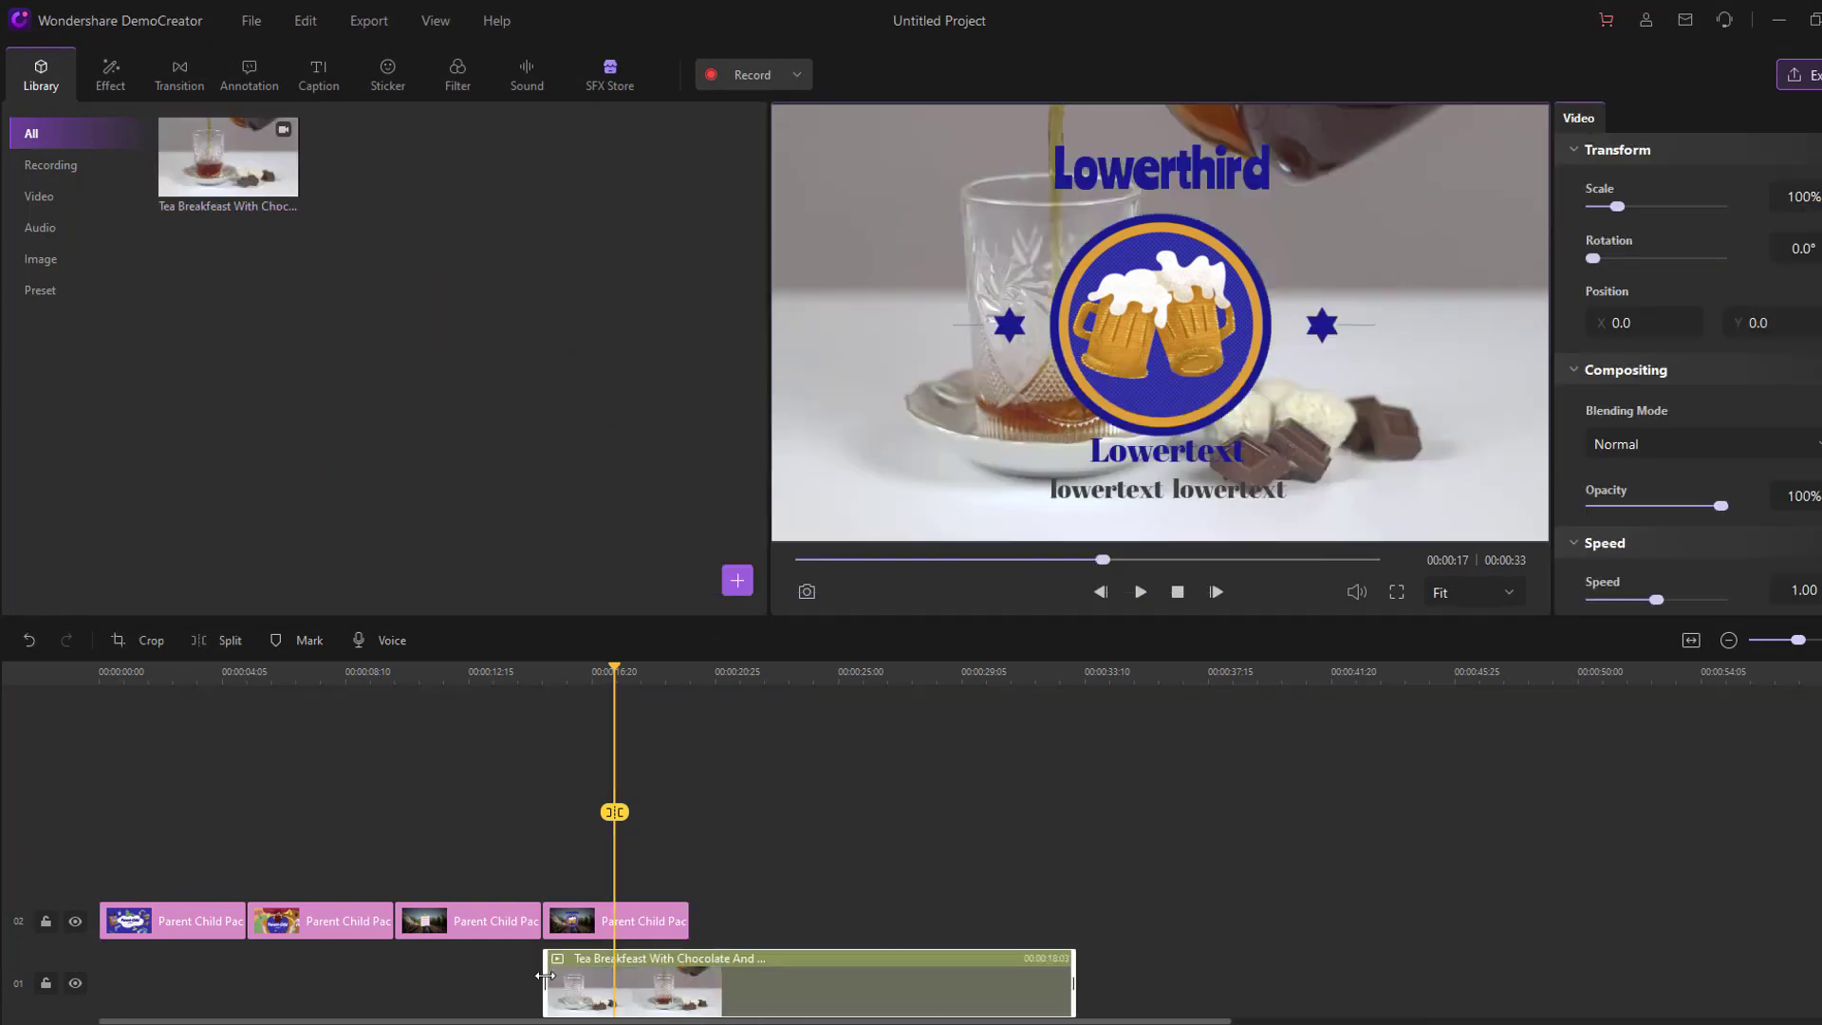
{"action": "left_click_drag", "start_coordinate": [615, 813], "coordinate": [543, 818]}
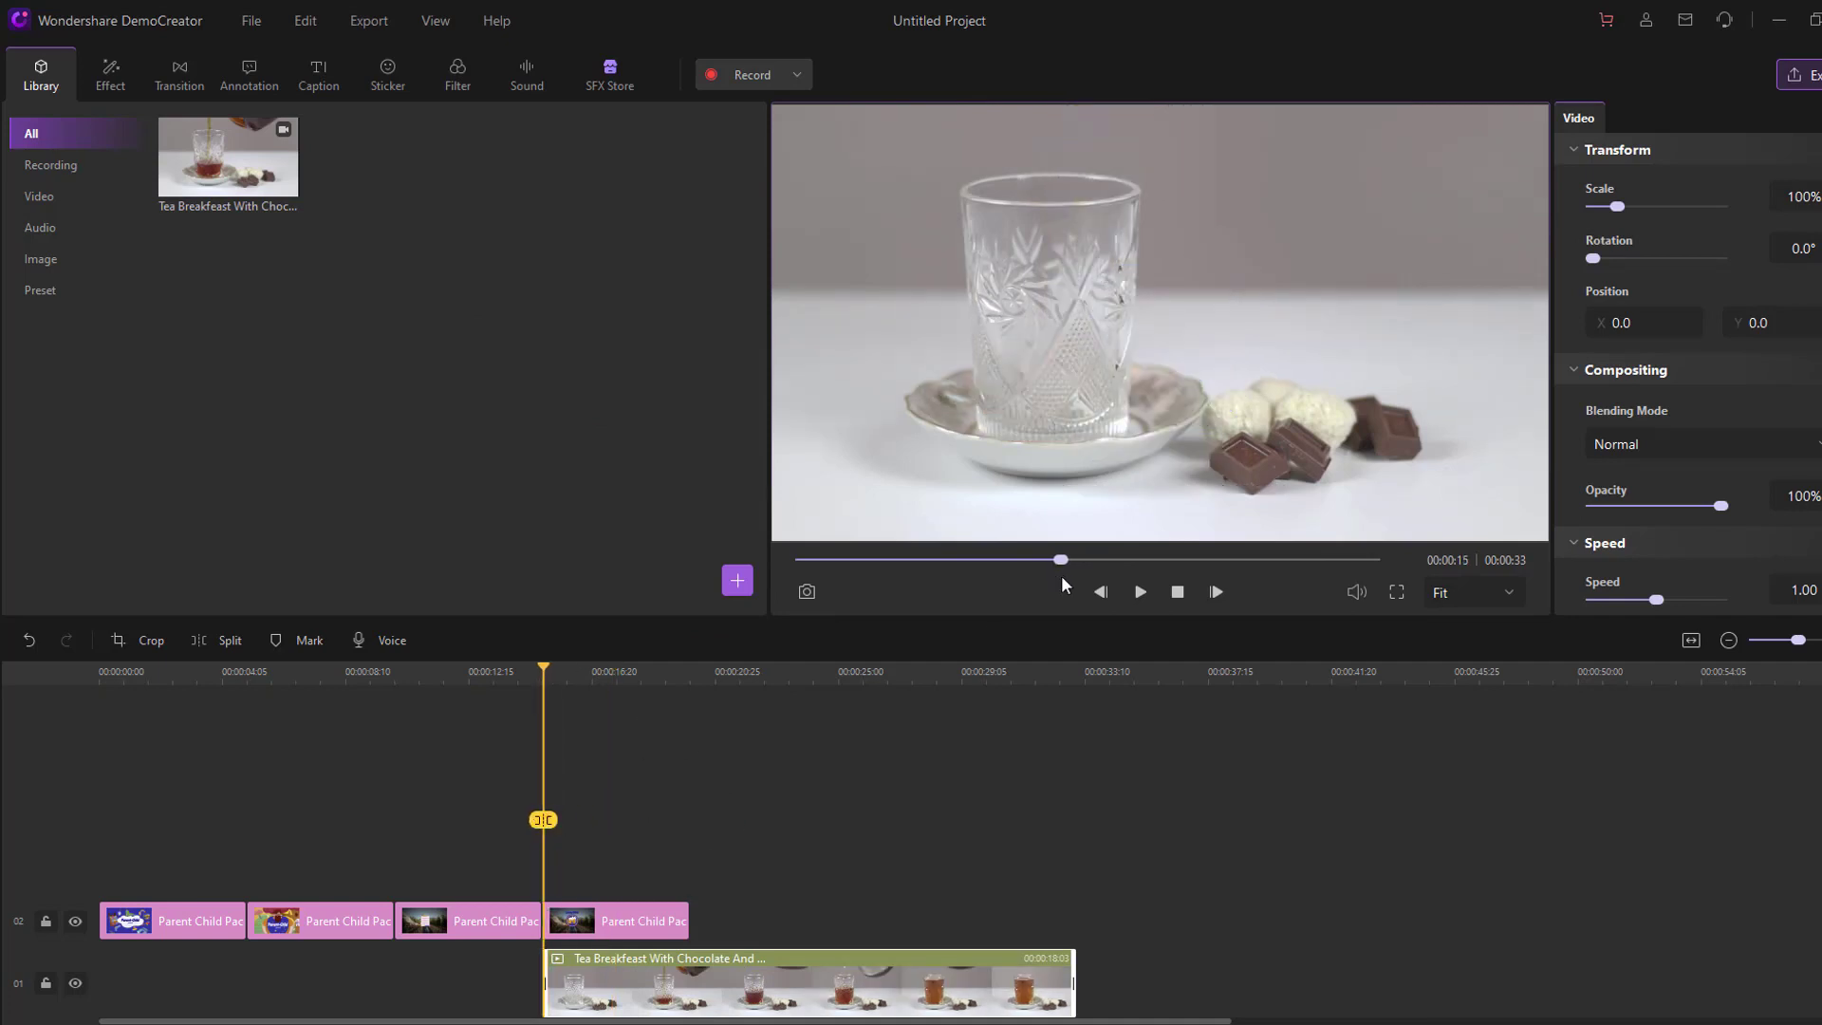
{"action": "left_click", "coordinate": [1140, 591]}
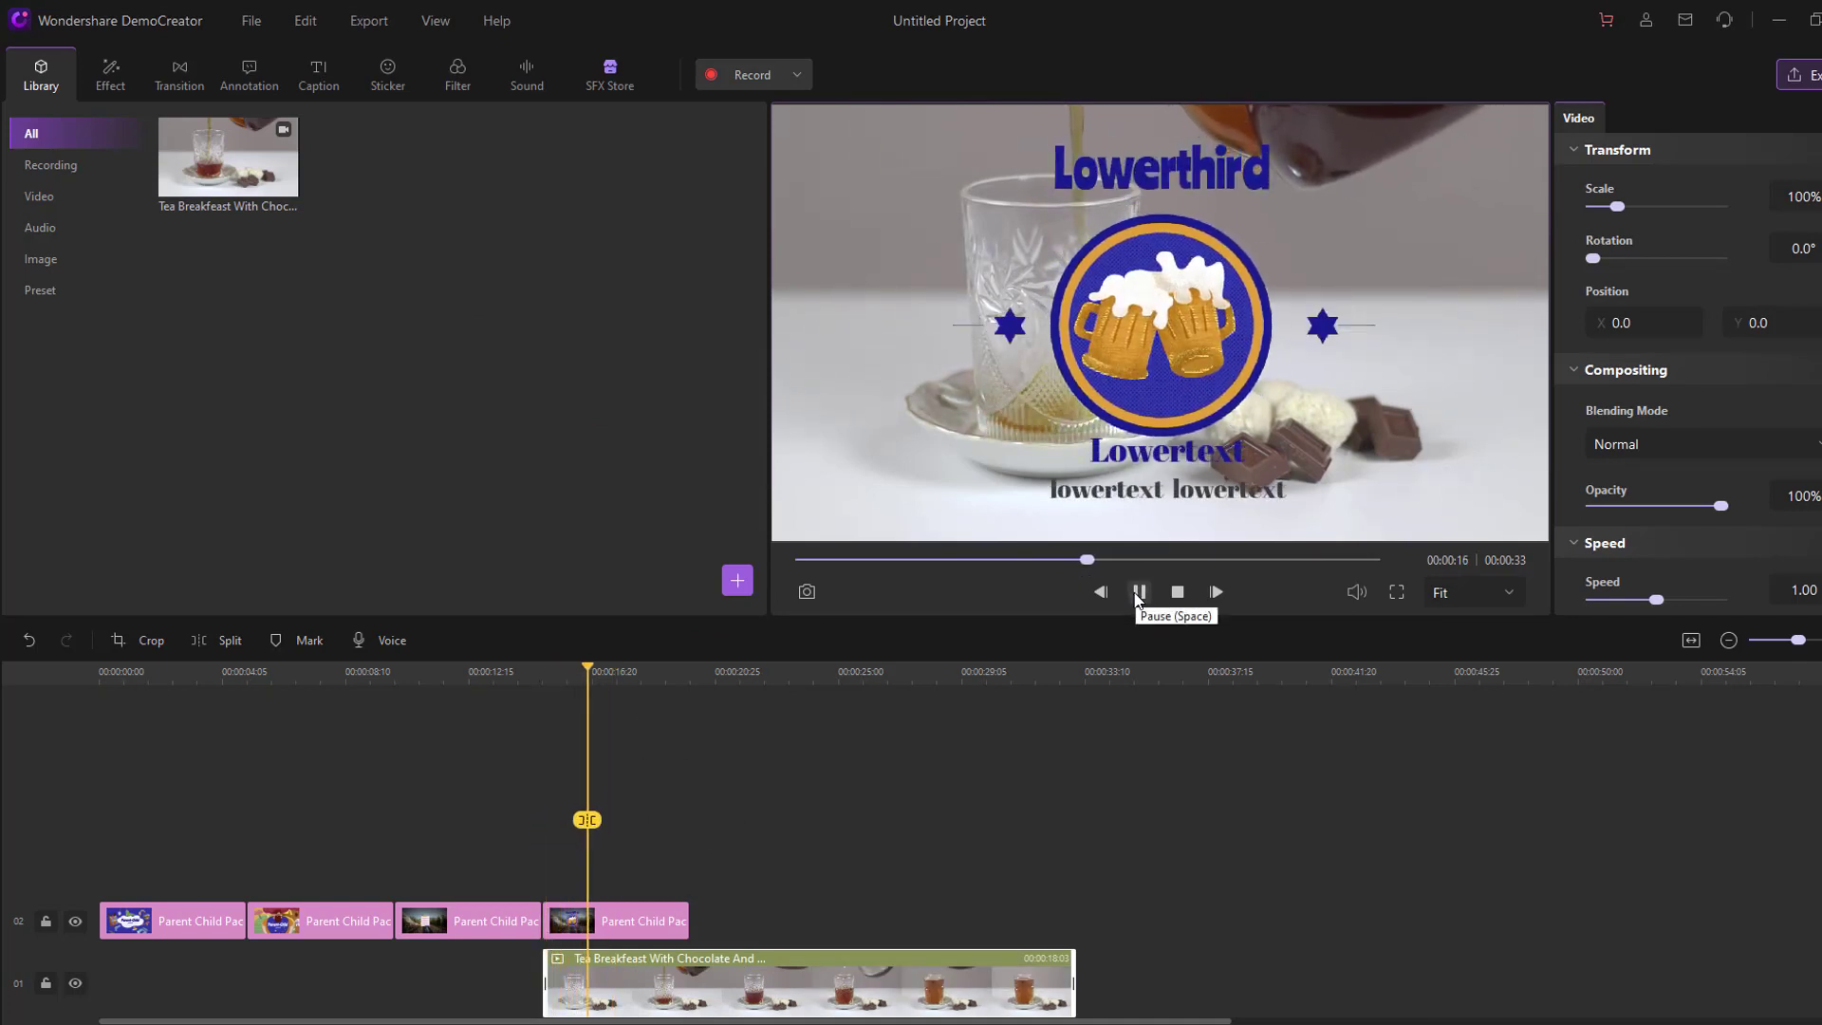
{"action": "left_click", "coordinate": [1139, 591]}
{"action": "left_click", "coordinate": [848, 908]}
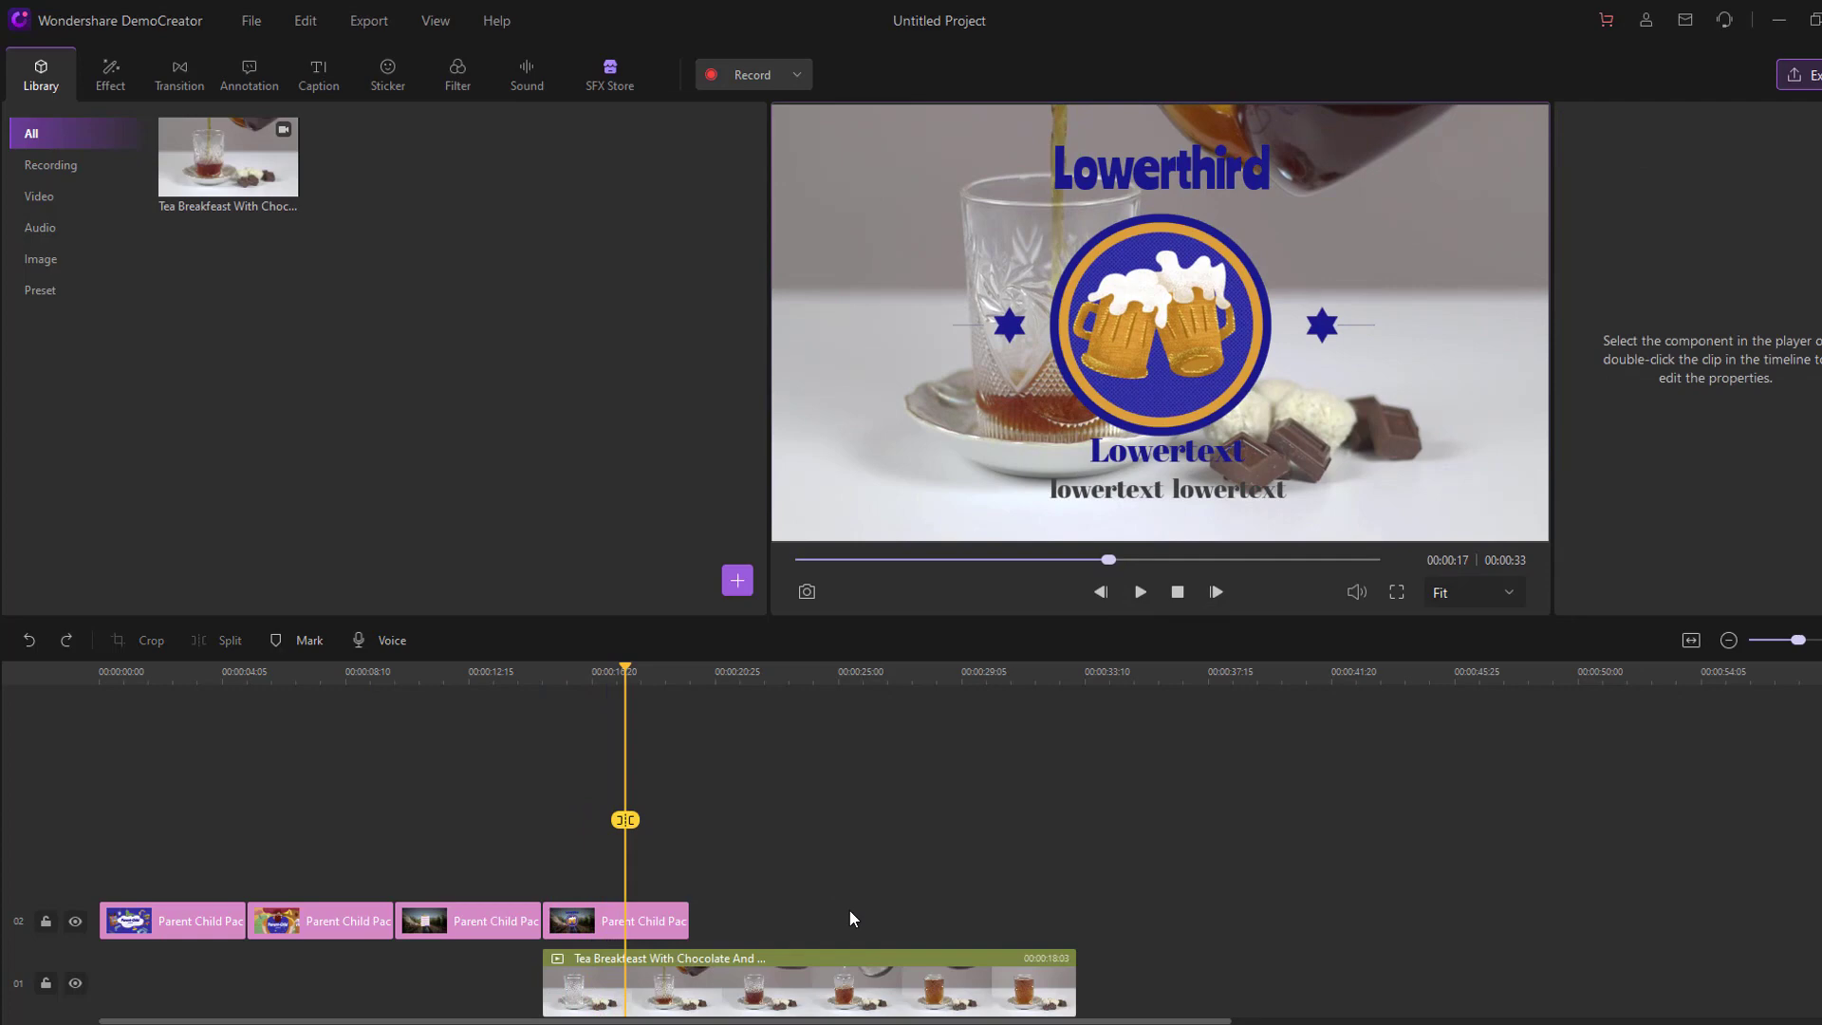
{"action": "left_click", "coordinate": [750, 993]}
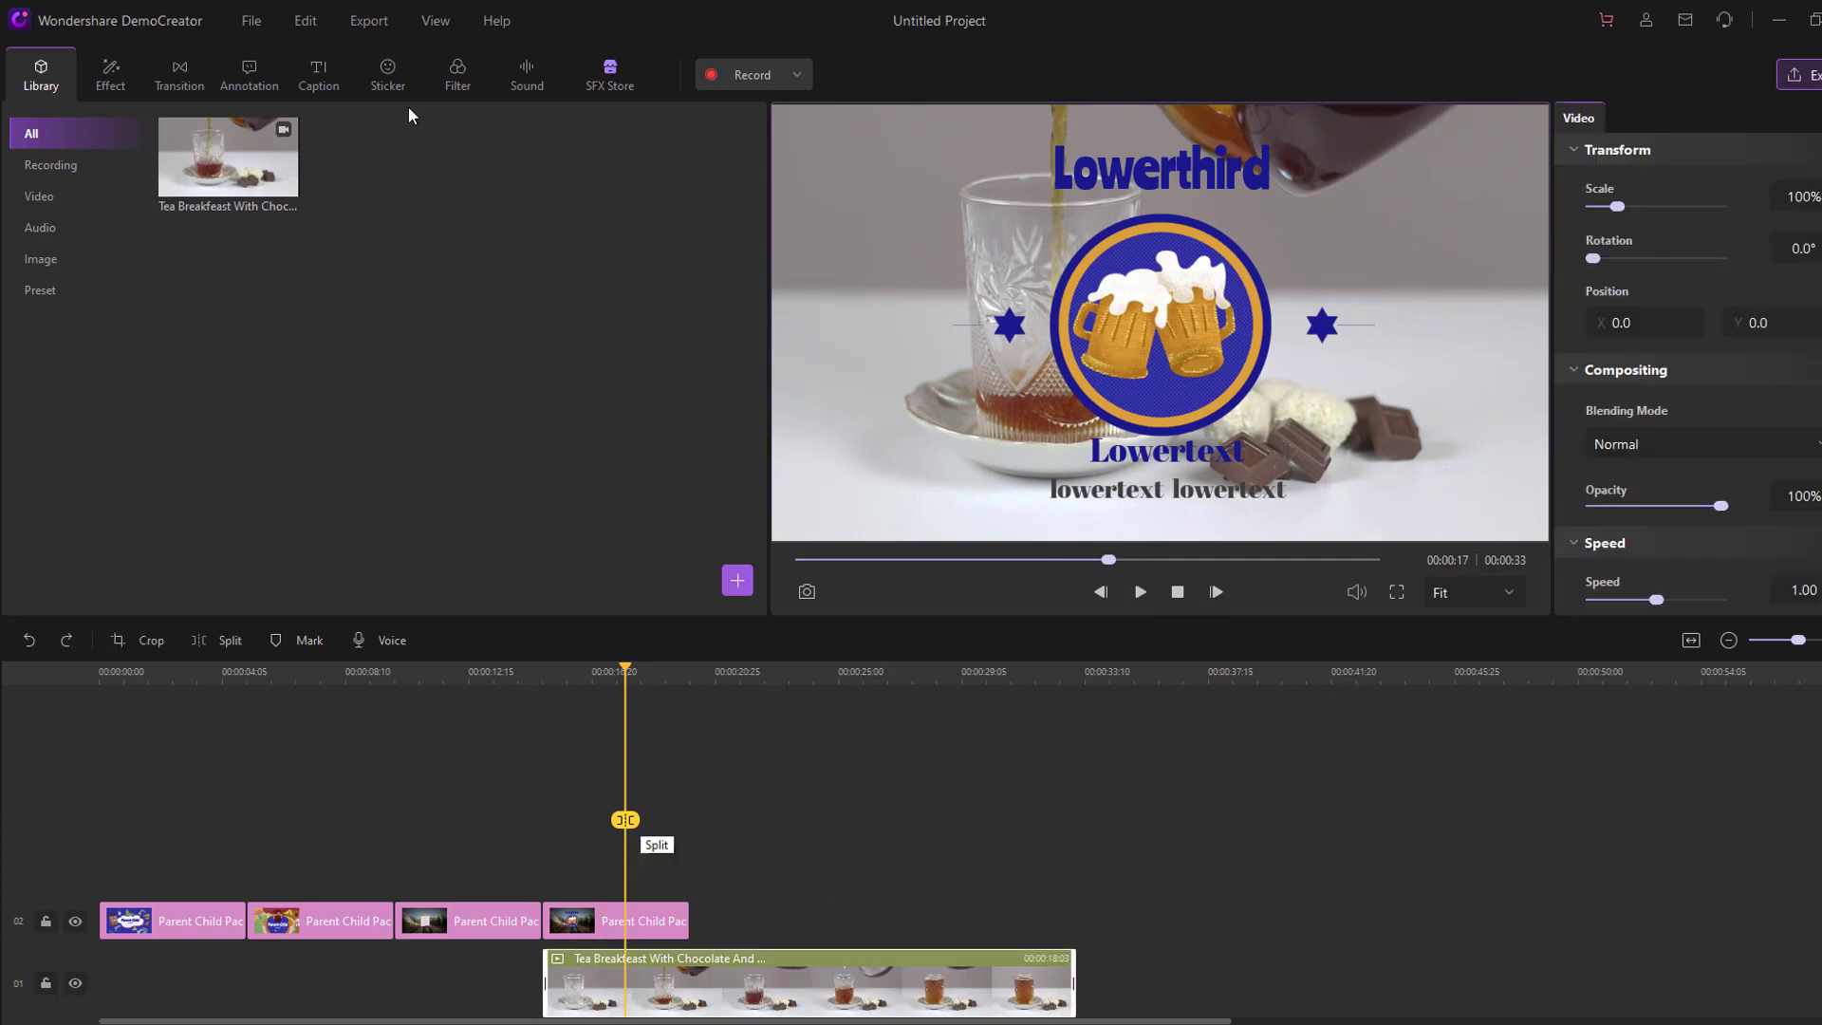
Step: Put the Willow filter on track 02 just after the Parent Child clips and preview it
{"action": "left_click", "coordinate": [456, 76]}
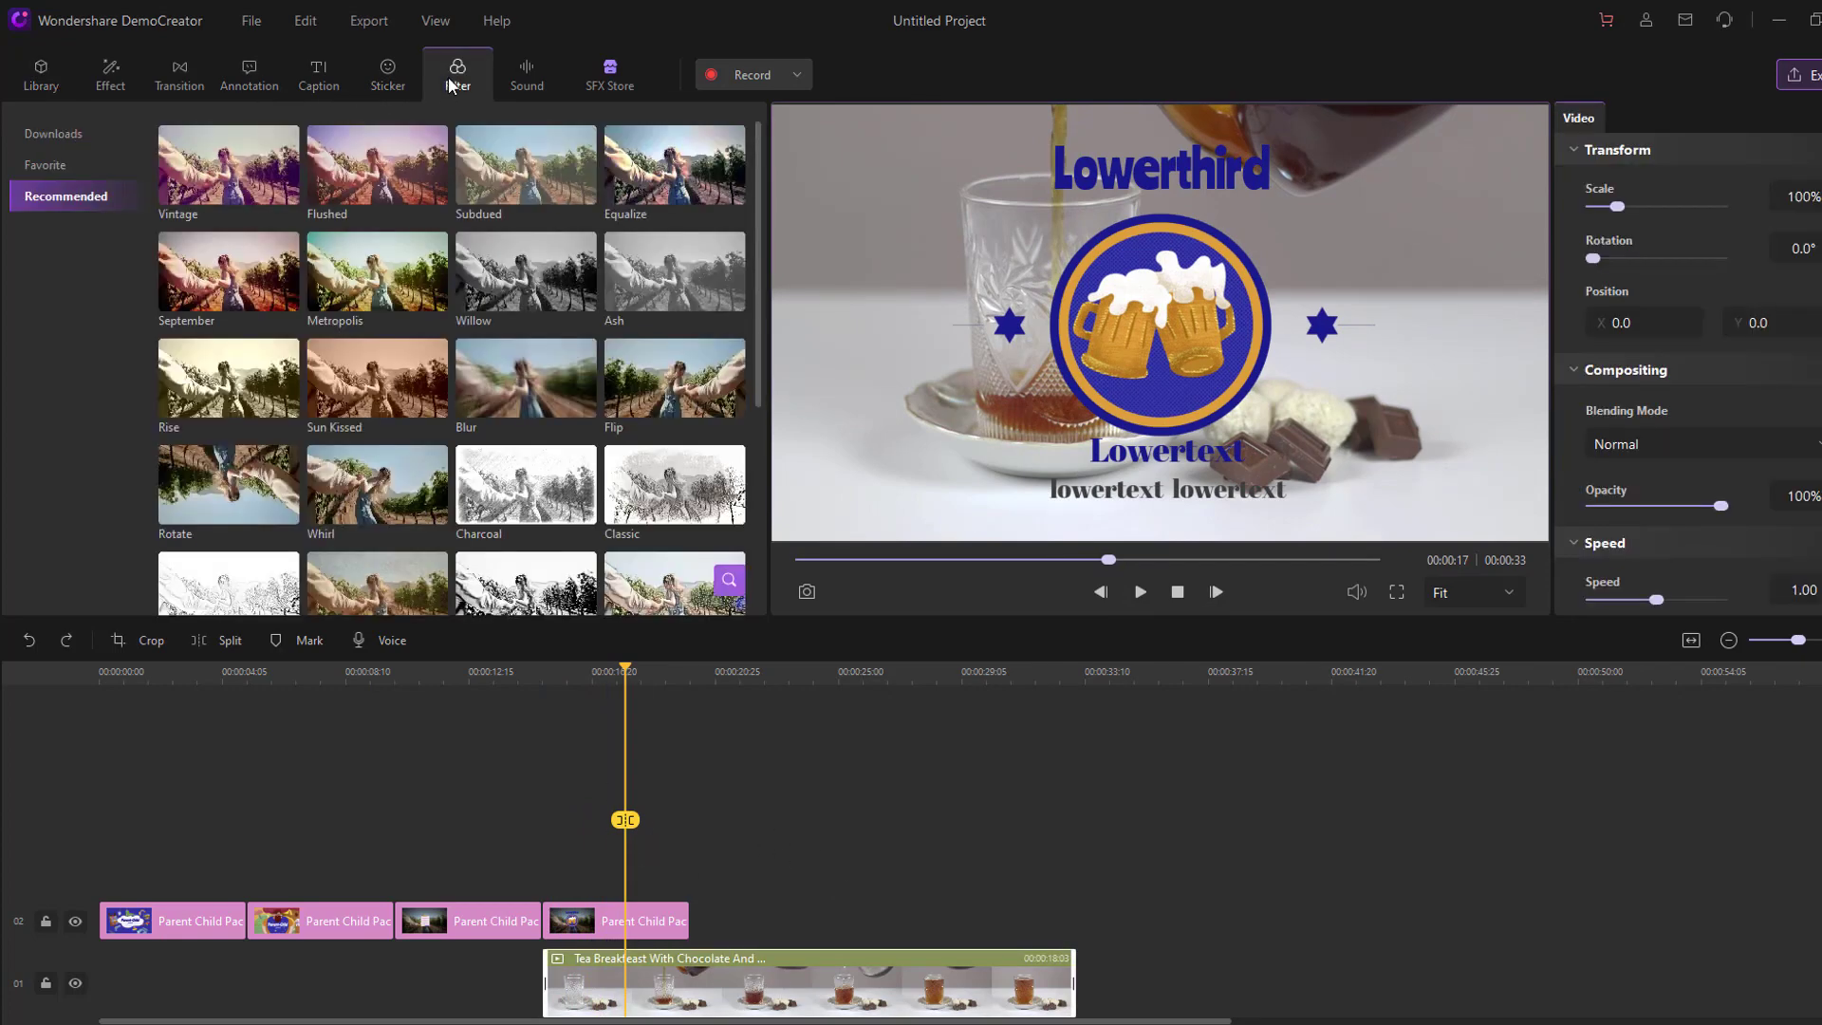
{"action": "left_click_drag", "start_coordinate": [757, 211], "coordinate": [760, 227]}
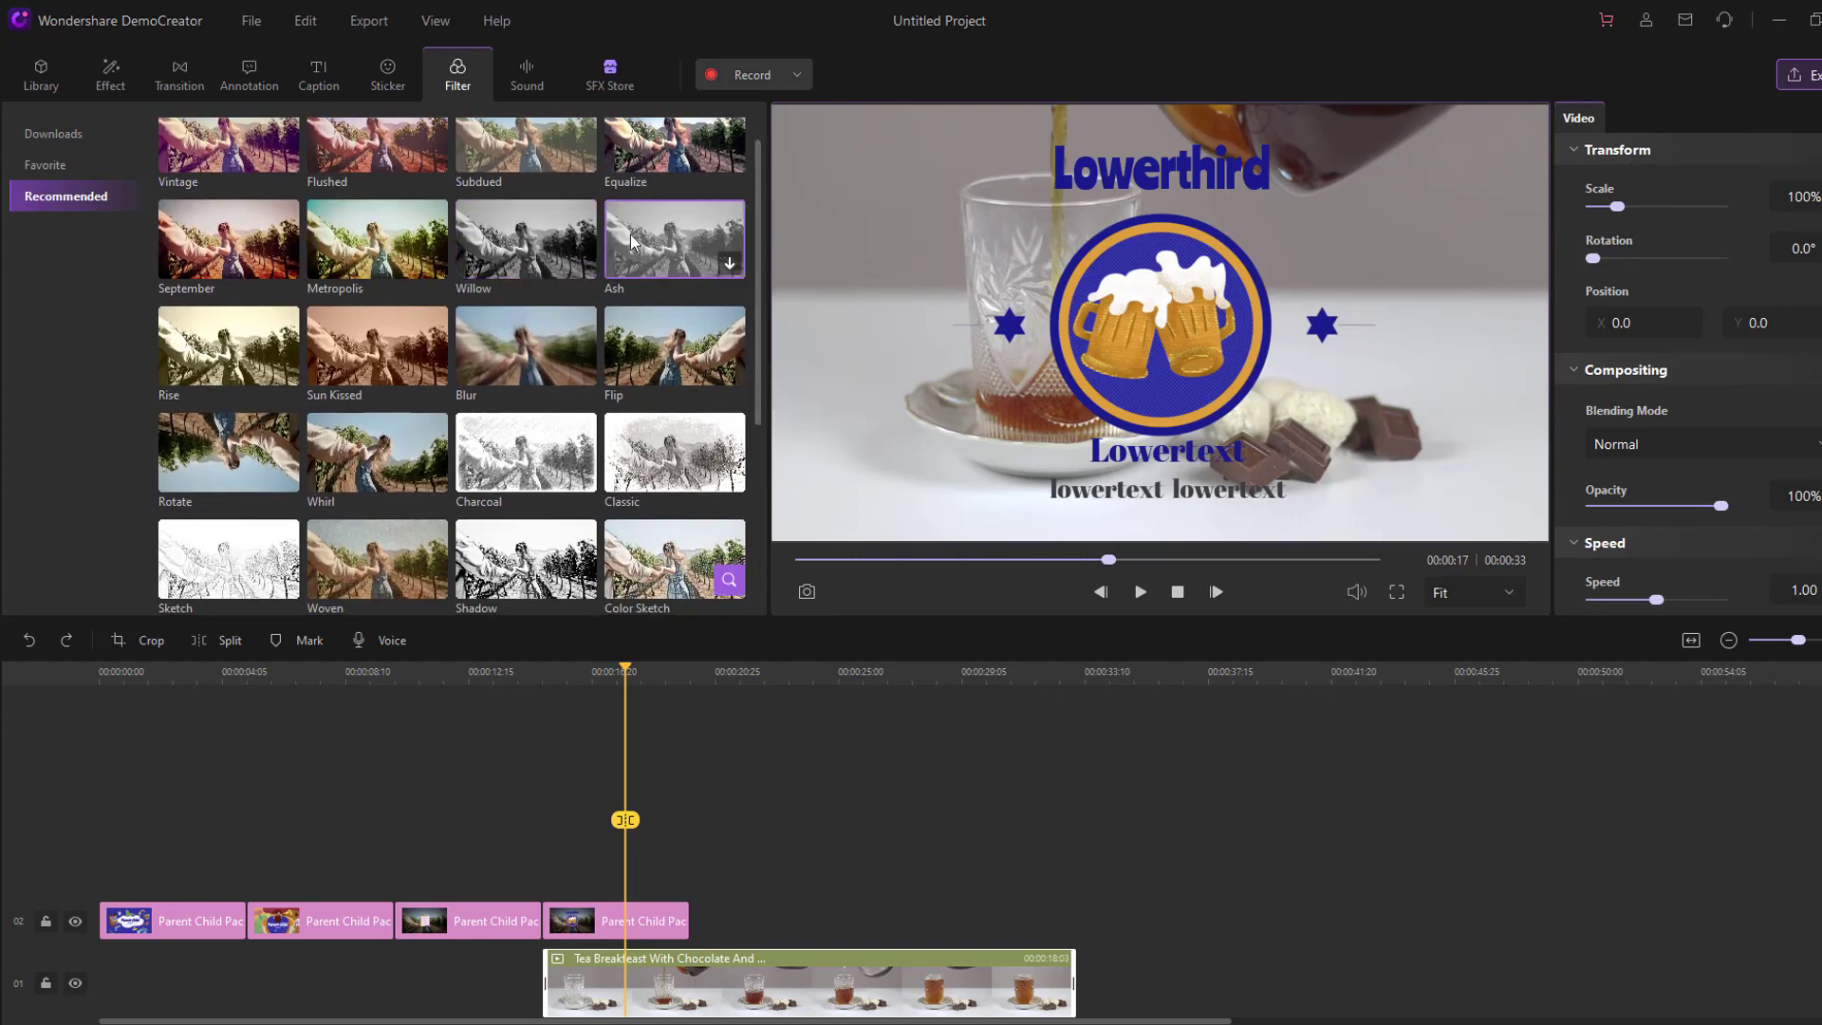
{"action": "left_click_drag", "start_coordinate": [530, 250], "coordinate": [721, 921]}
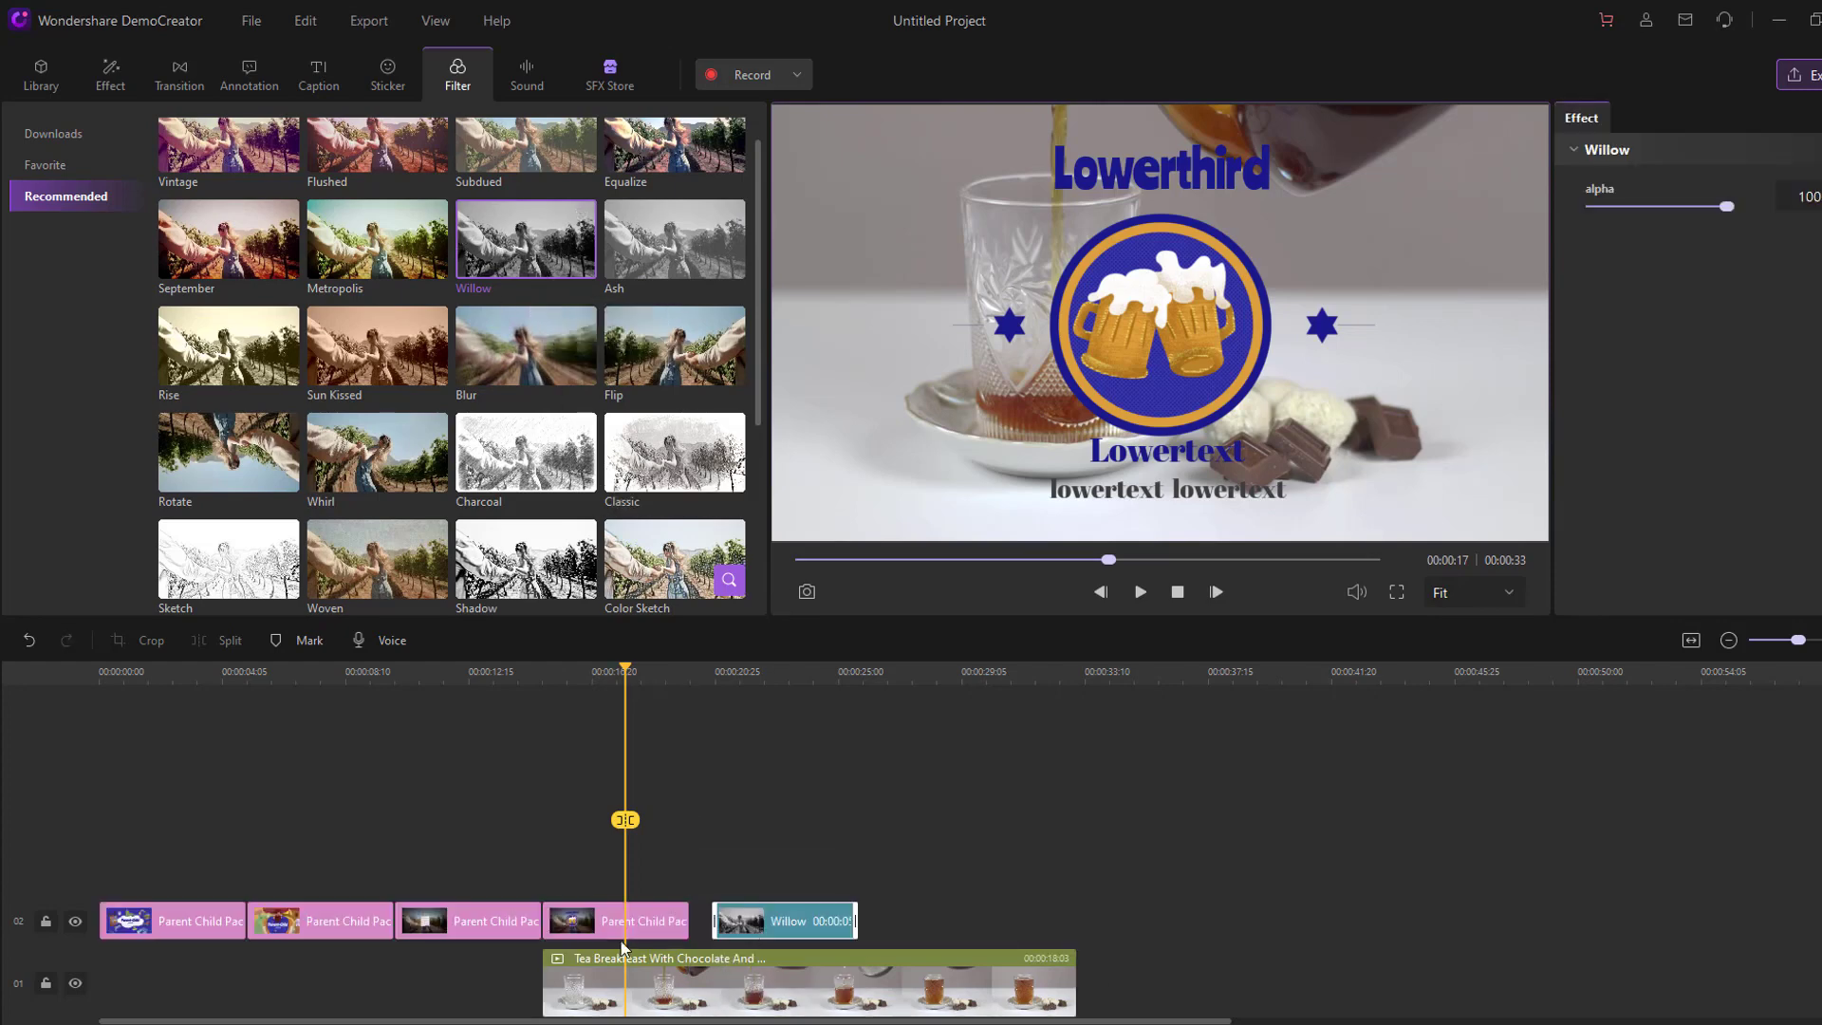
{"action": "left_click_drag", "start_coordinate": [581, 919], "coordinate": [578, 877]}
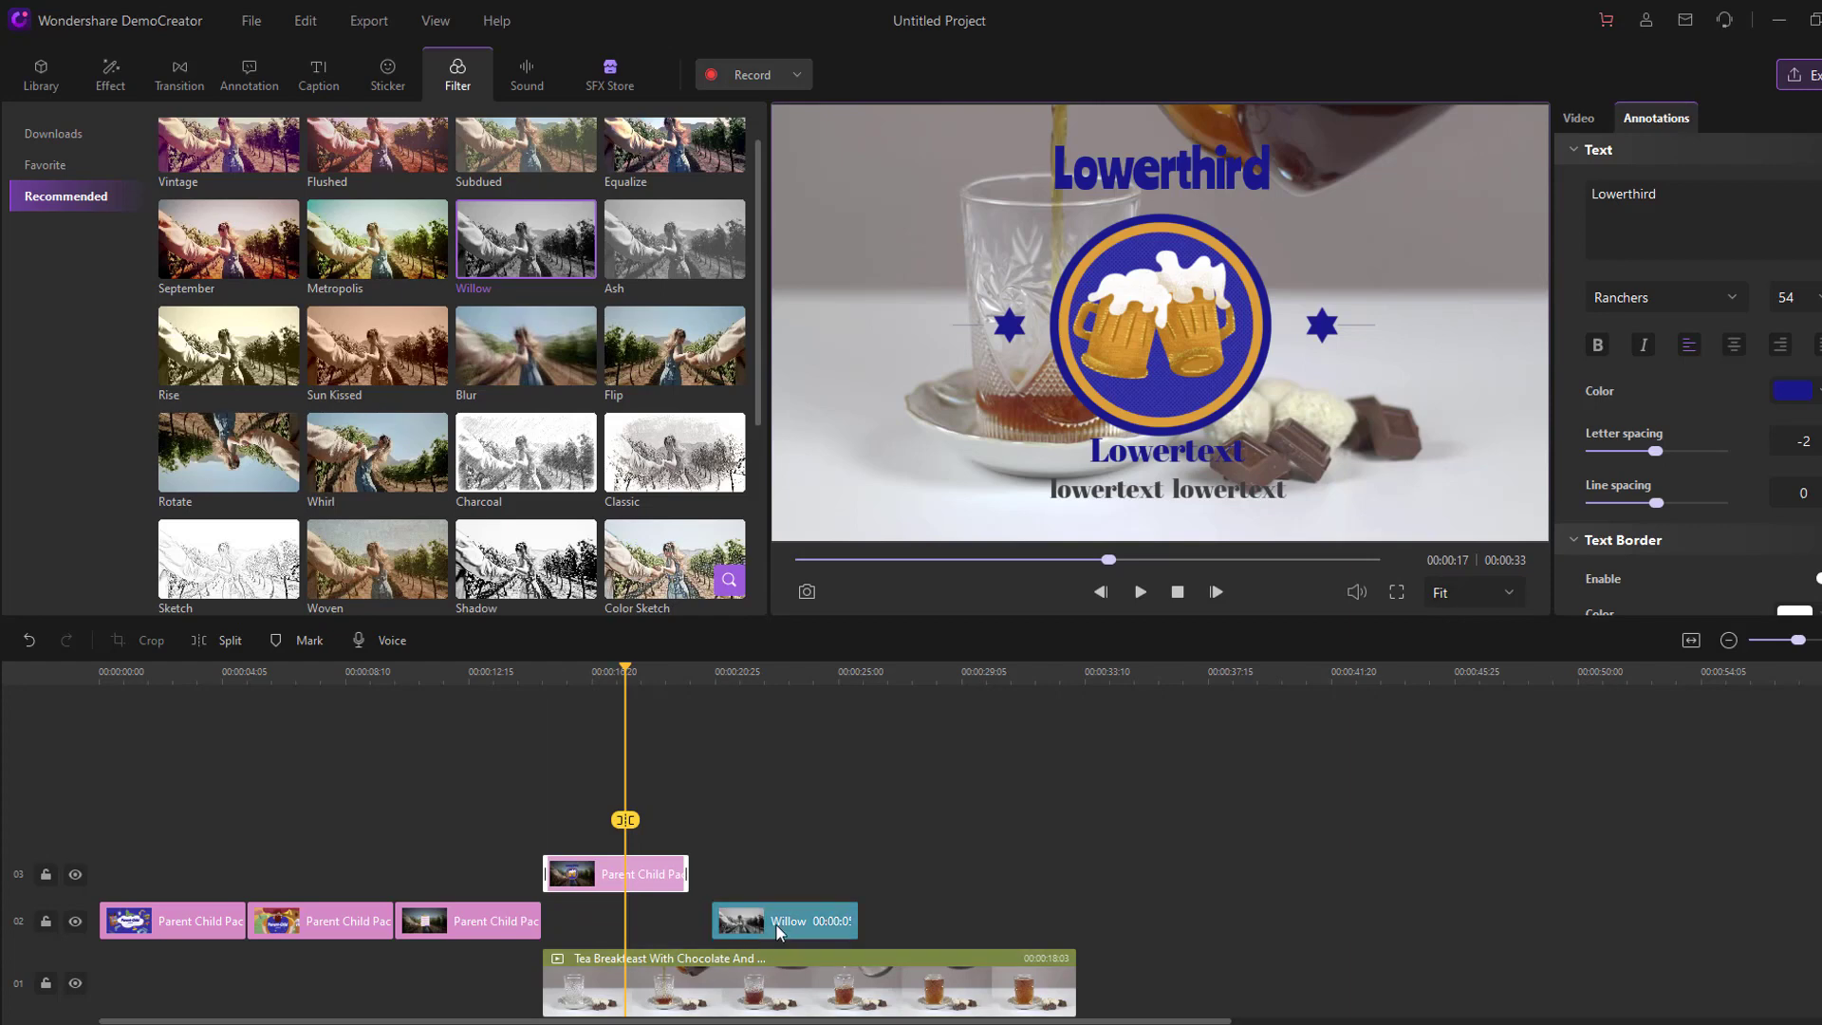
{"action": "left_click_drag", "start_coordinate": [776, 924], "coordinate": [607, 926]}
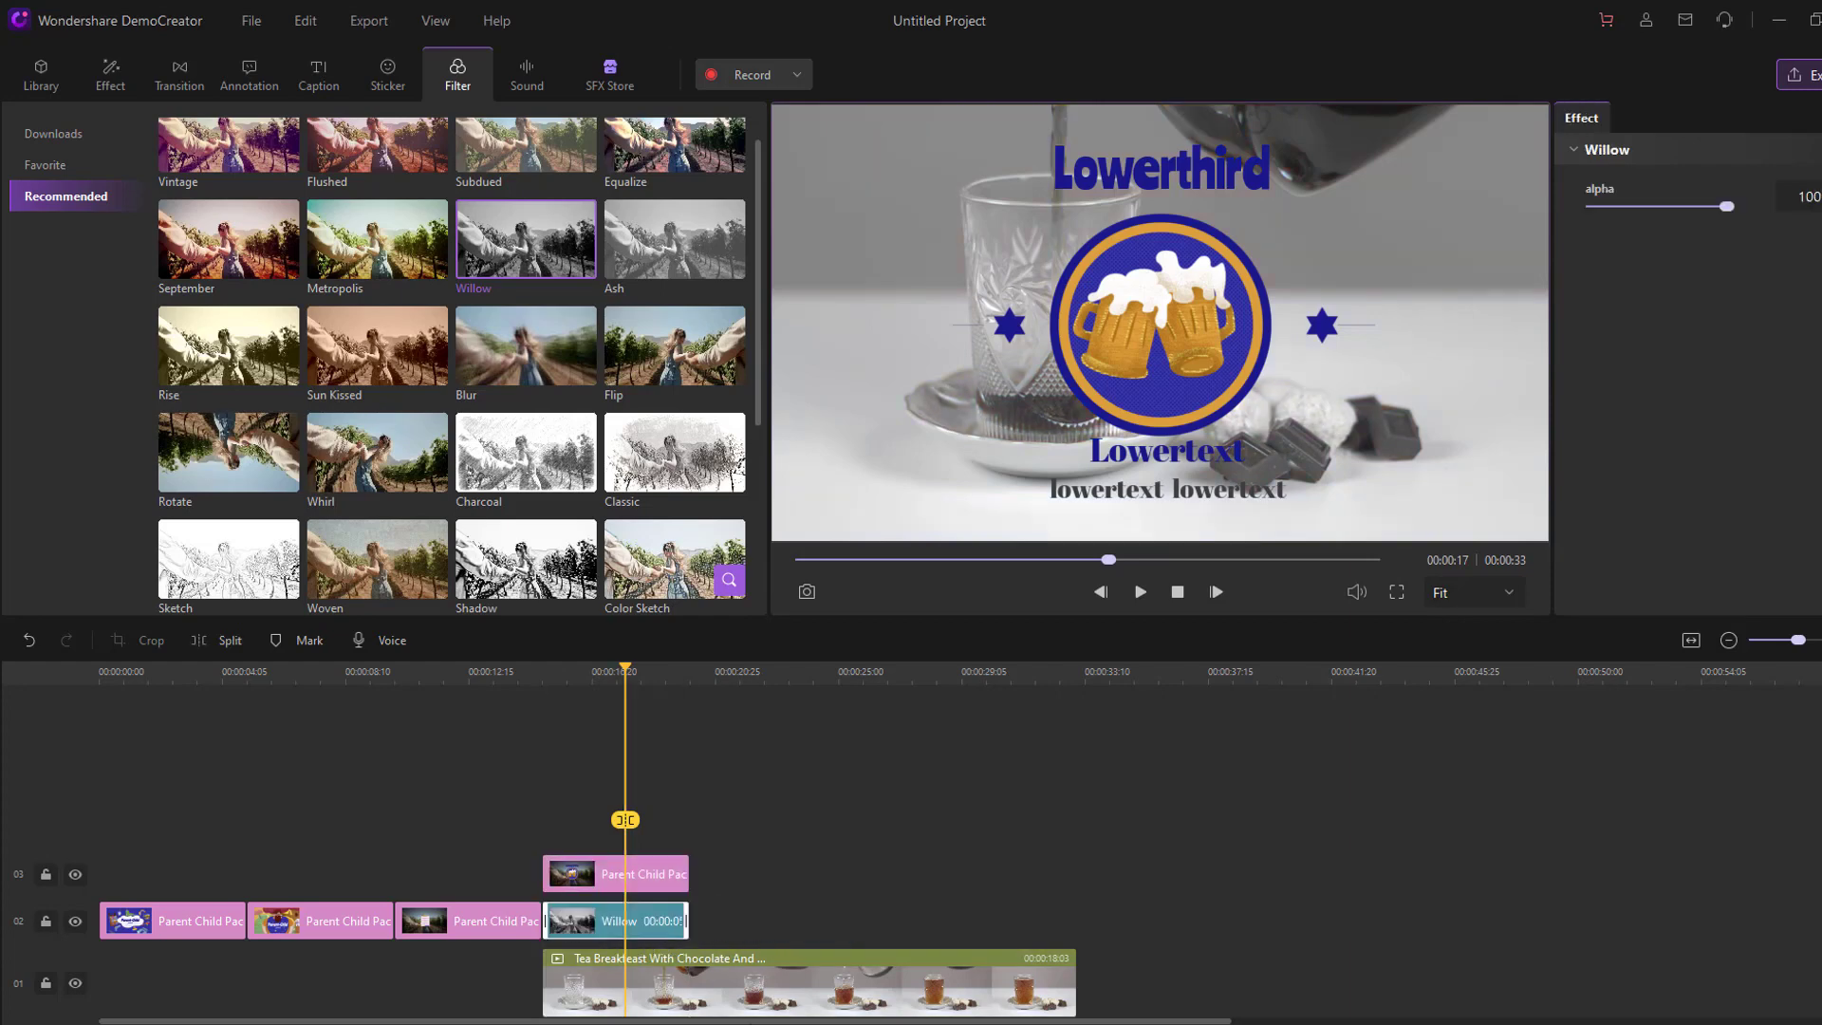
{"action": "left_click", "coordinate": [549, 672]}
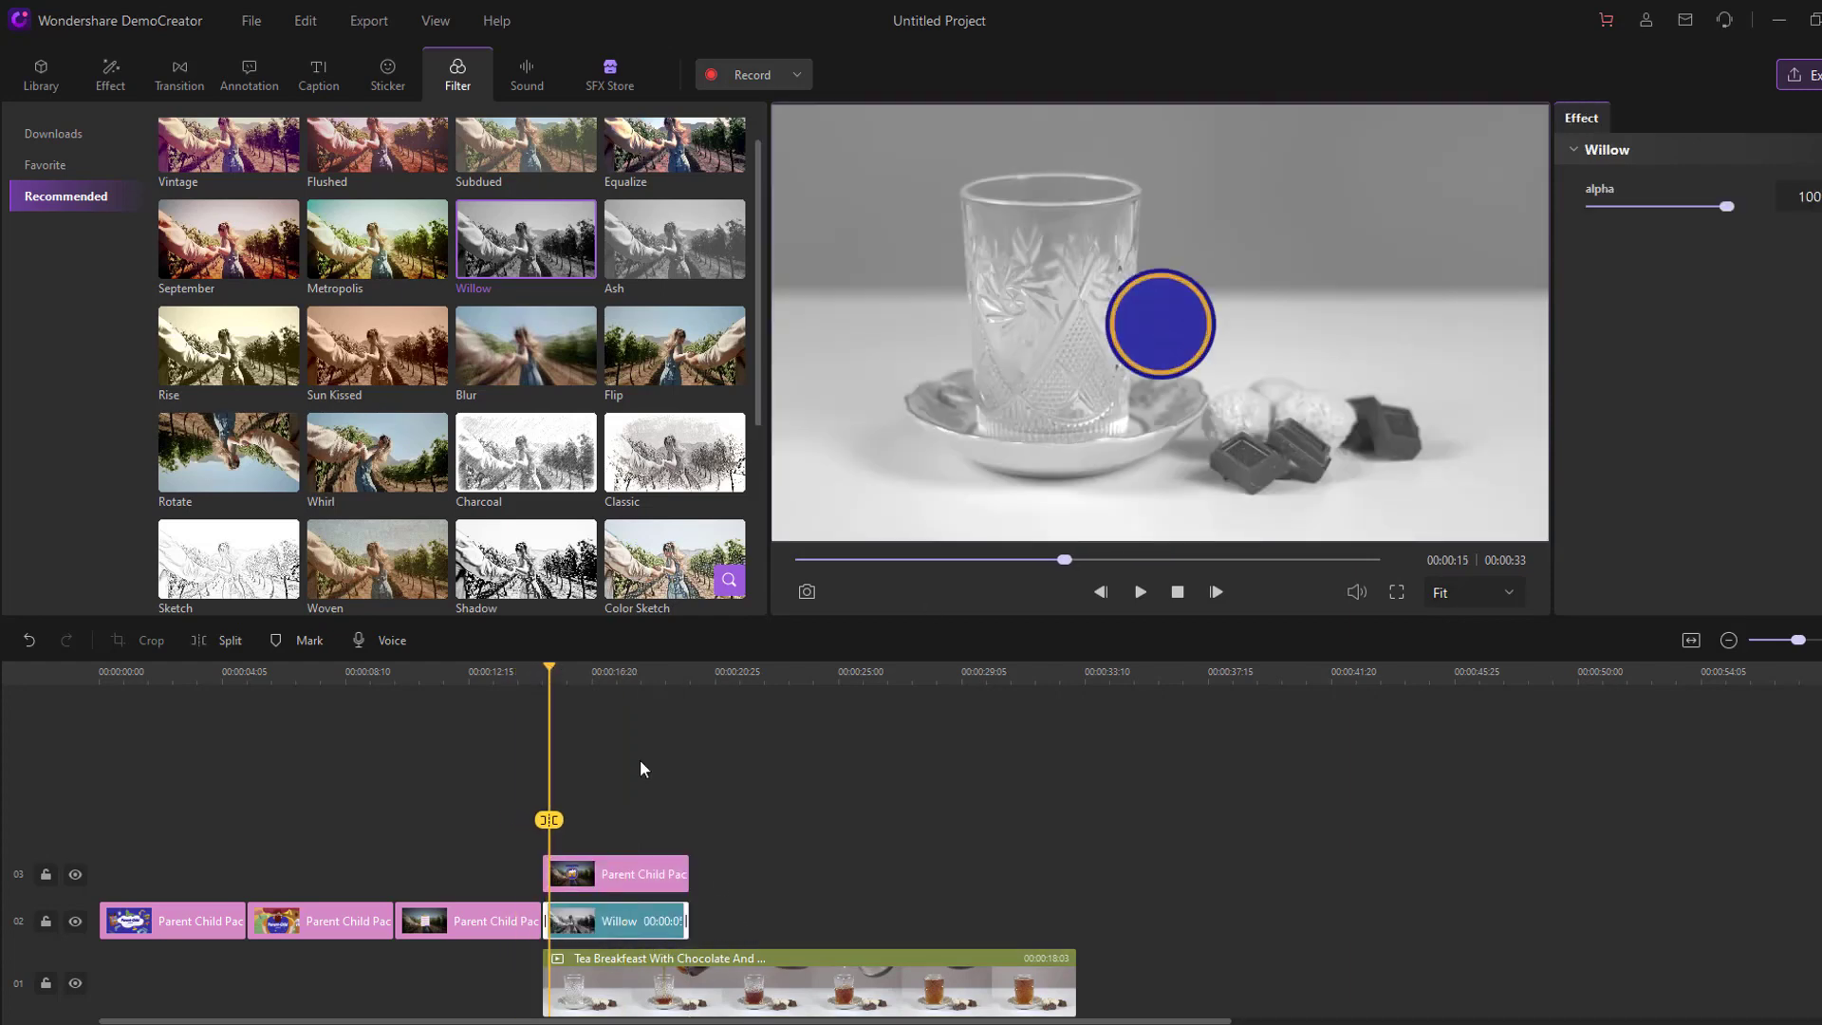
{"action": "left_click", "coordinate": [1139, 592]}
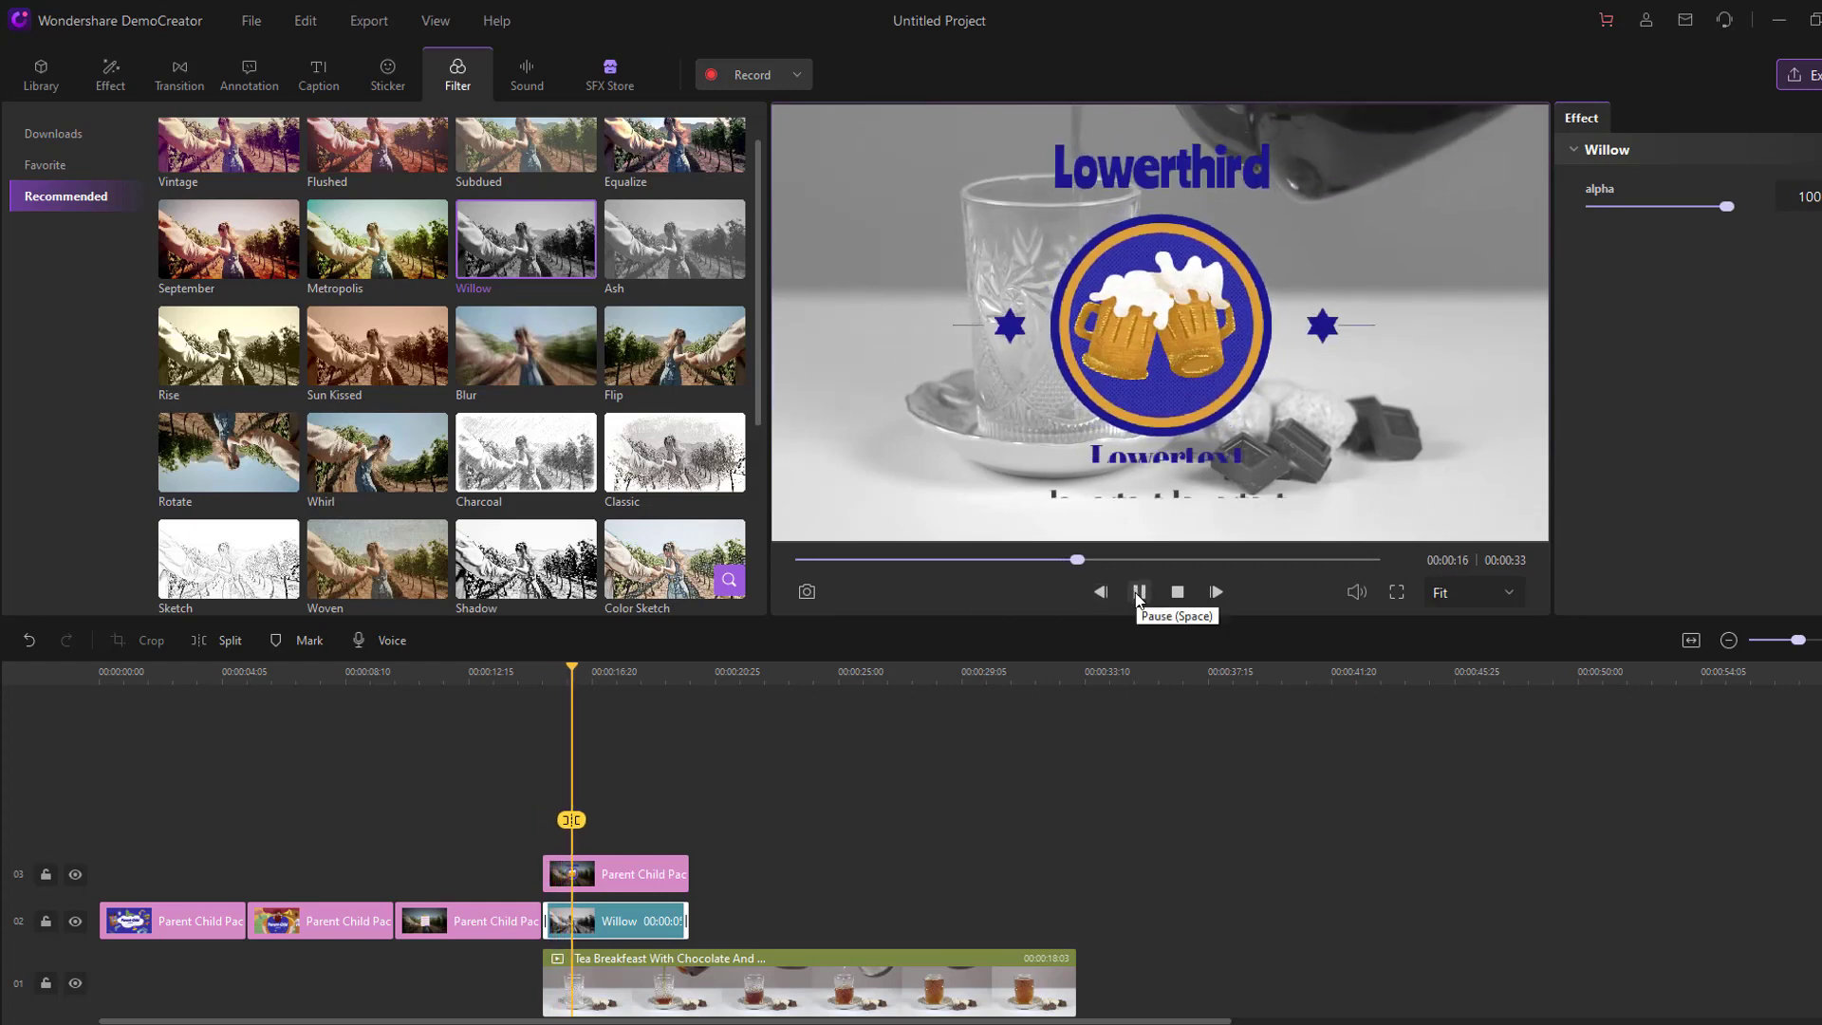
{"action": "left_click", "coordinate": [1139, 592]}
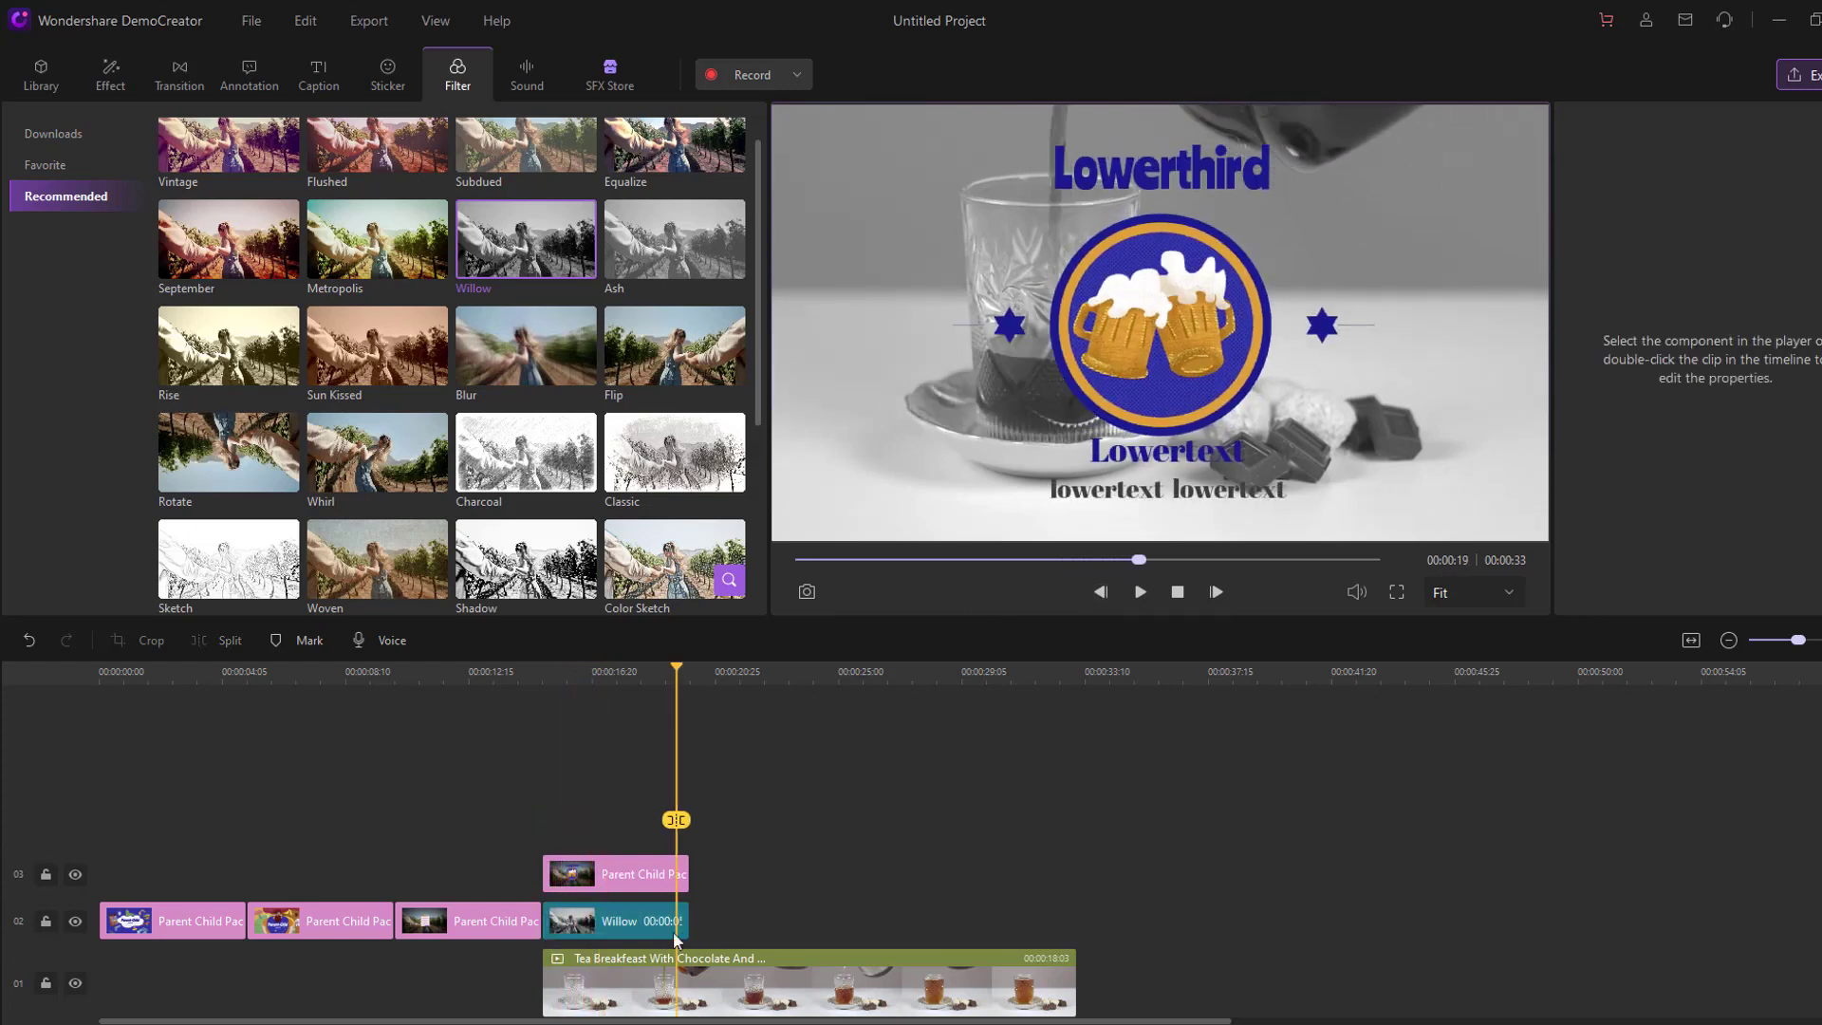
{"action": "left_click_drag", "start_coordinate": [573, 926], "coordinate": [740, 933]}
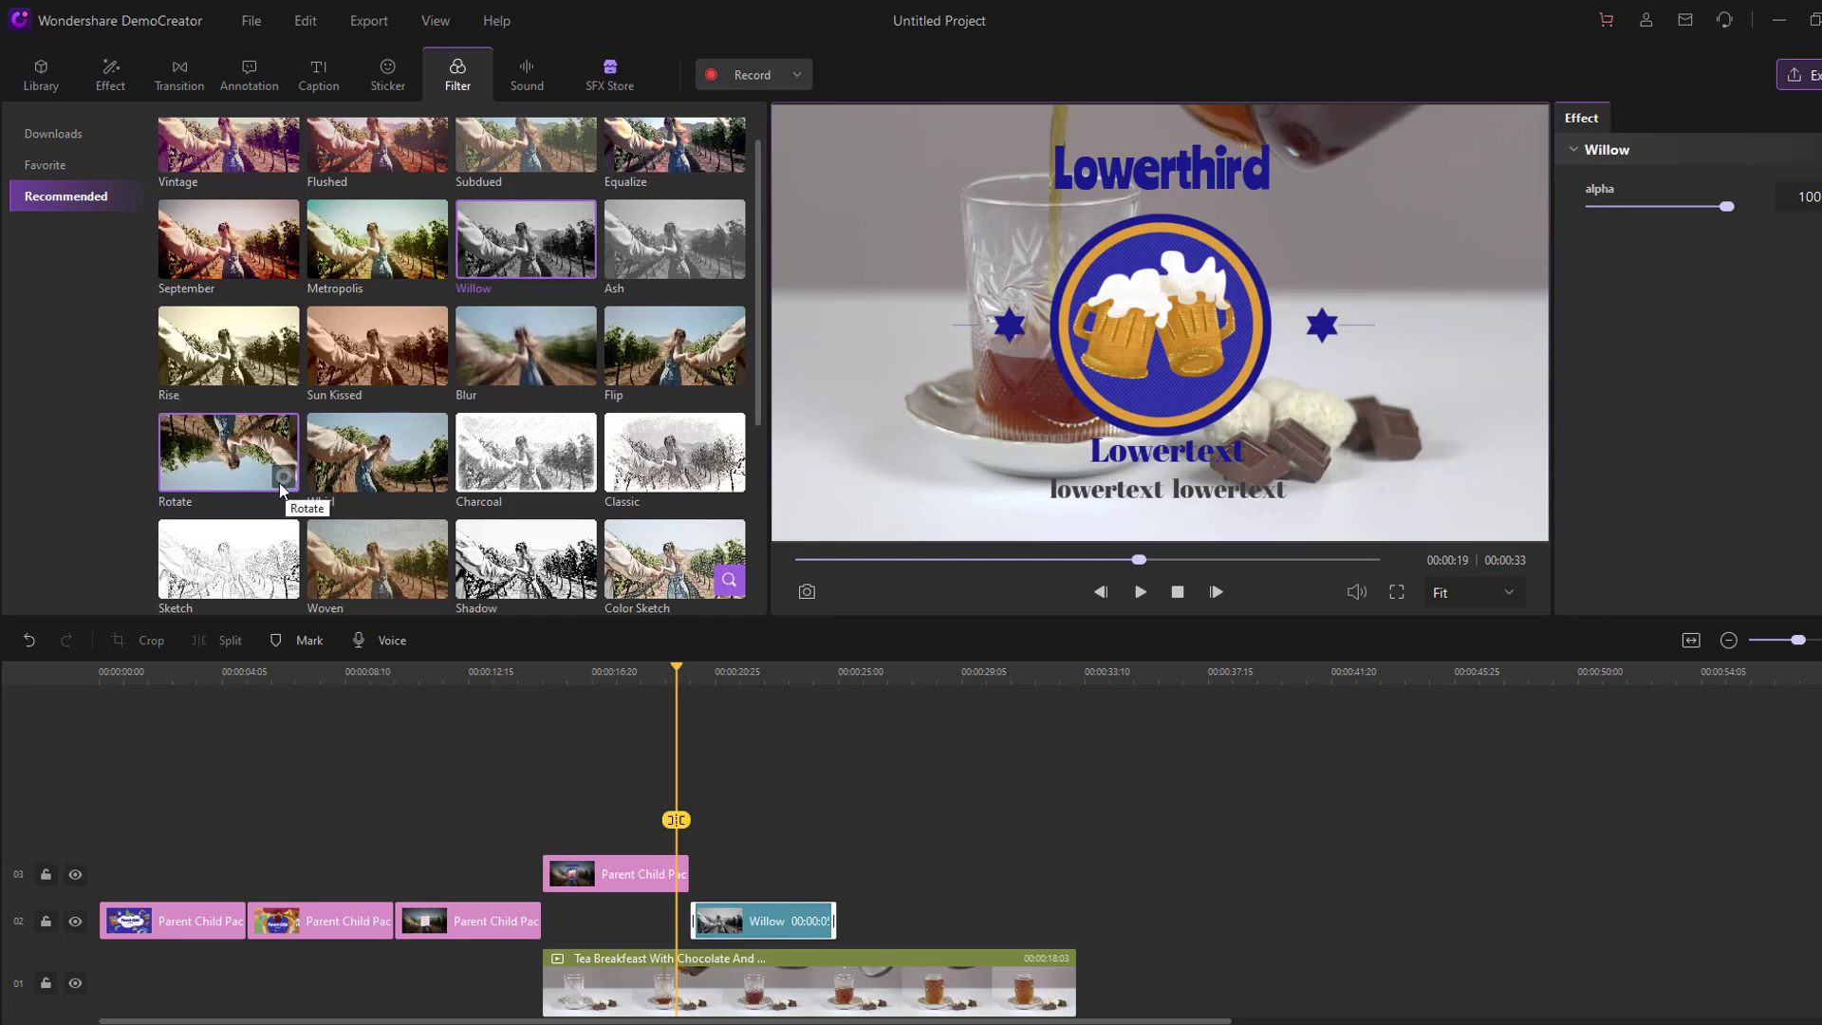
Step: Add the Rotate filter to track 02 before Willow and preview it
{"action": "left_click_drag", "start_coordinate": [224, 484], "coordinate": [829, 871]}
{"action": "left_click_drag", "start_coordinate": [584, 923], "coordinate": [685, 922]}
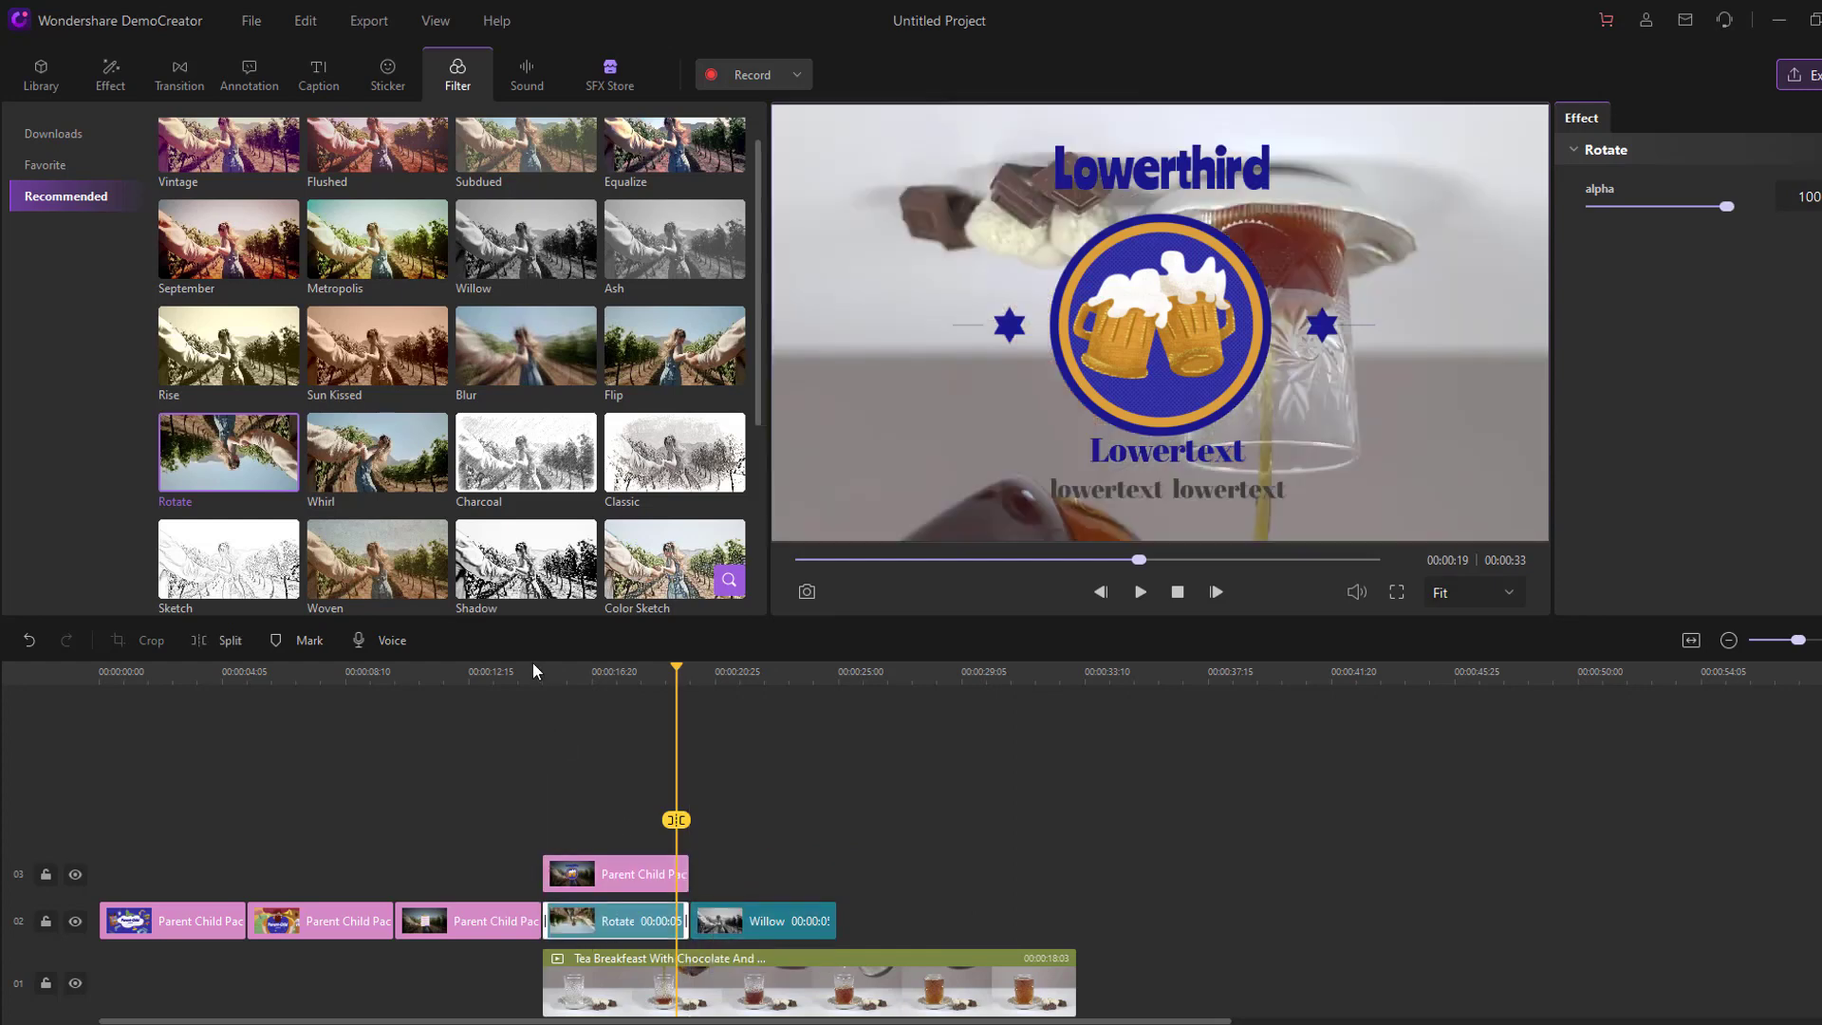
{"action": "left_click", "coordinate": [523, 670]}
{"action": "left_click", "coordinate": [1141, 592]}
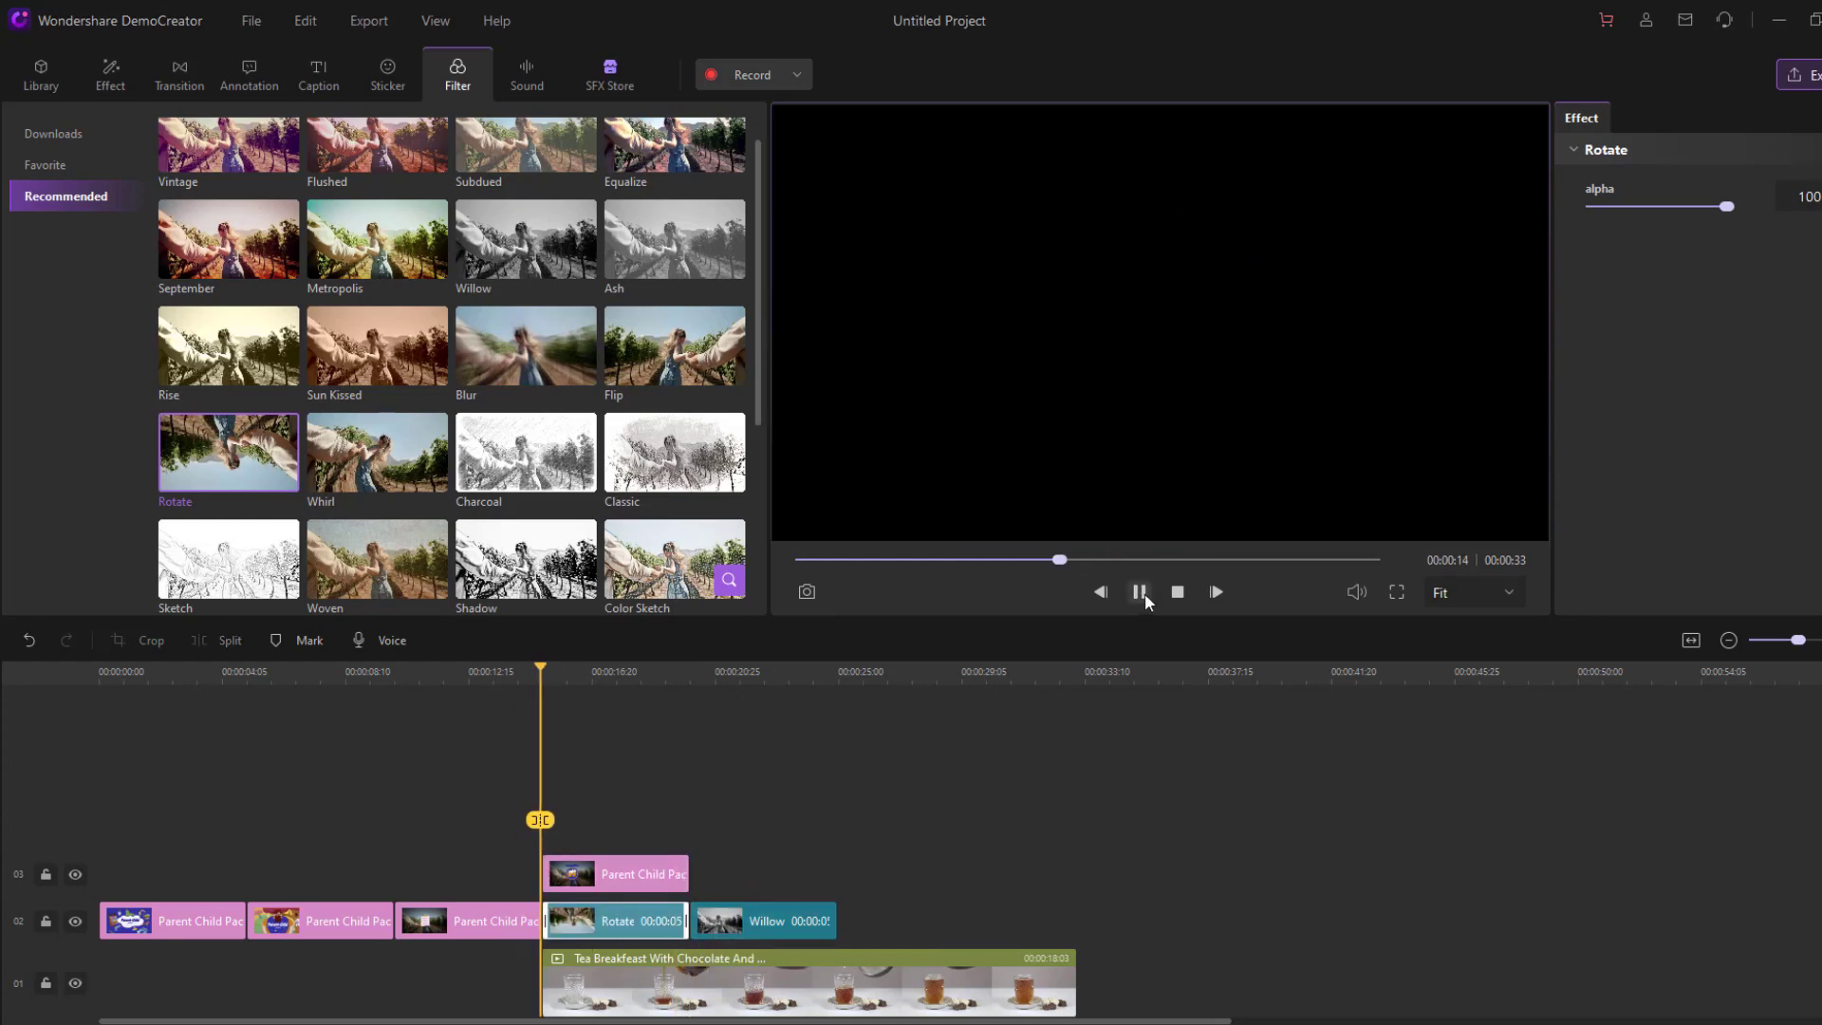
{"action": "left_click", "coordinate": [1142, 592]}
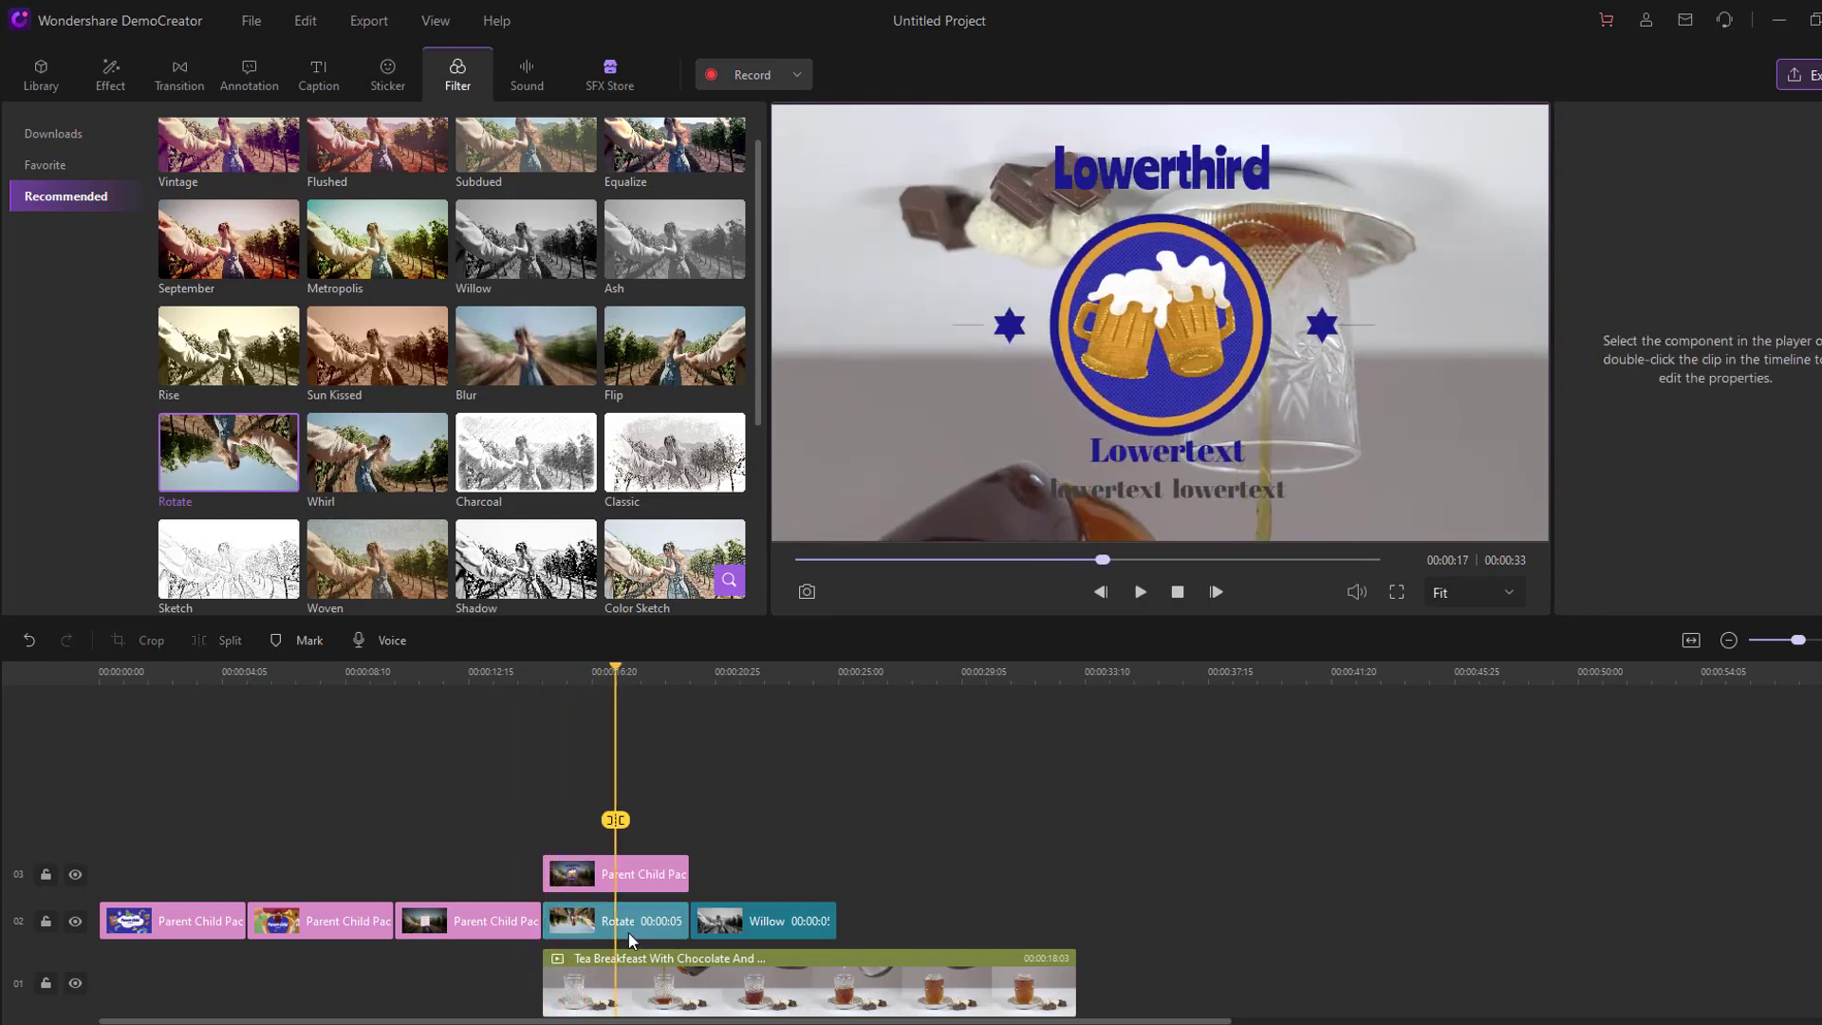
Step: Lower the Rotate filter's alpha to 67 and preview the weaker rotation
{"action": "left_click", "coordinate": [628, 925]}
{"action": "left_click_drag", "start_coordinate": [1727, 207], "coordinate": [1685, 218]}
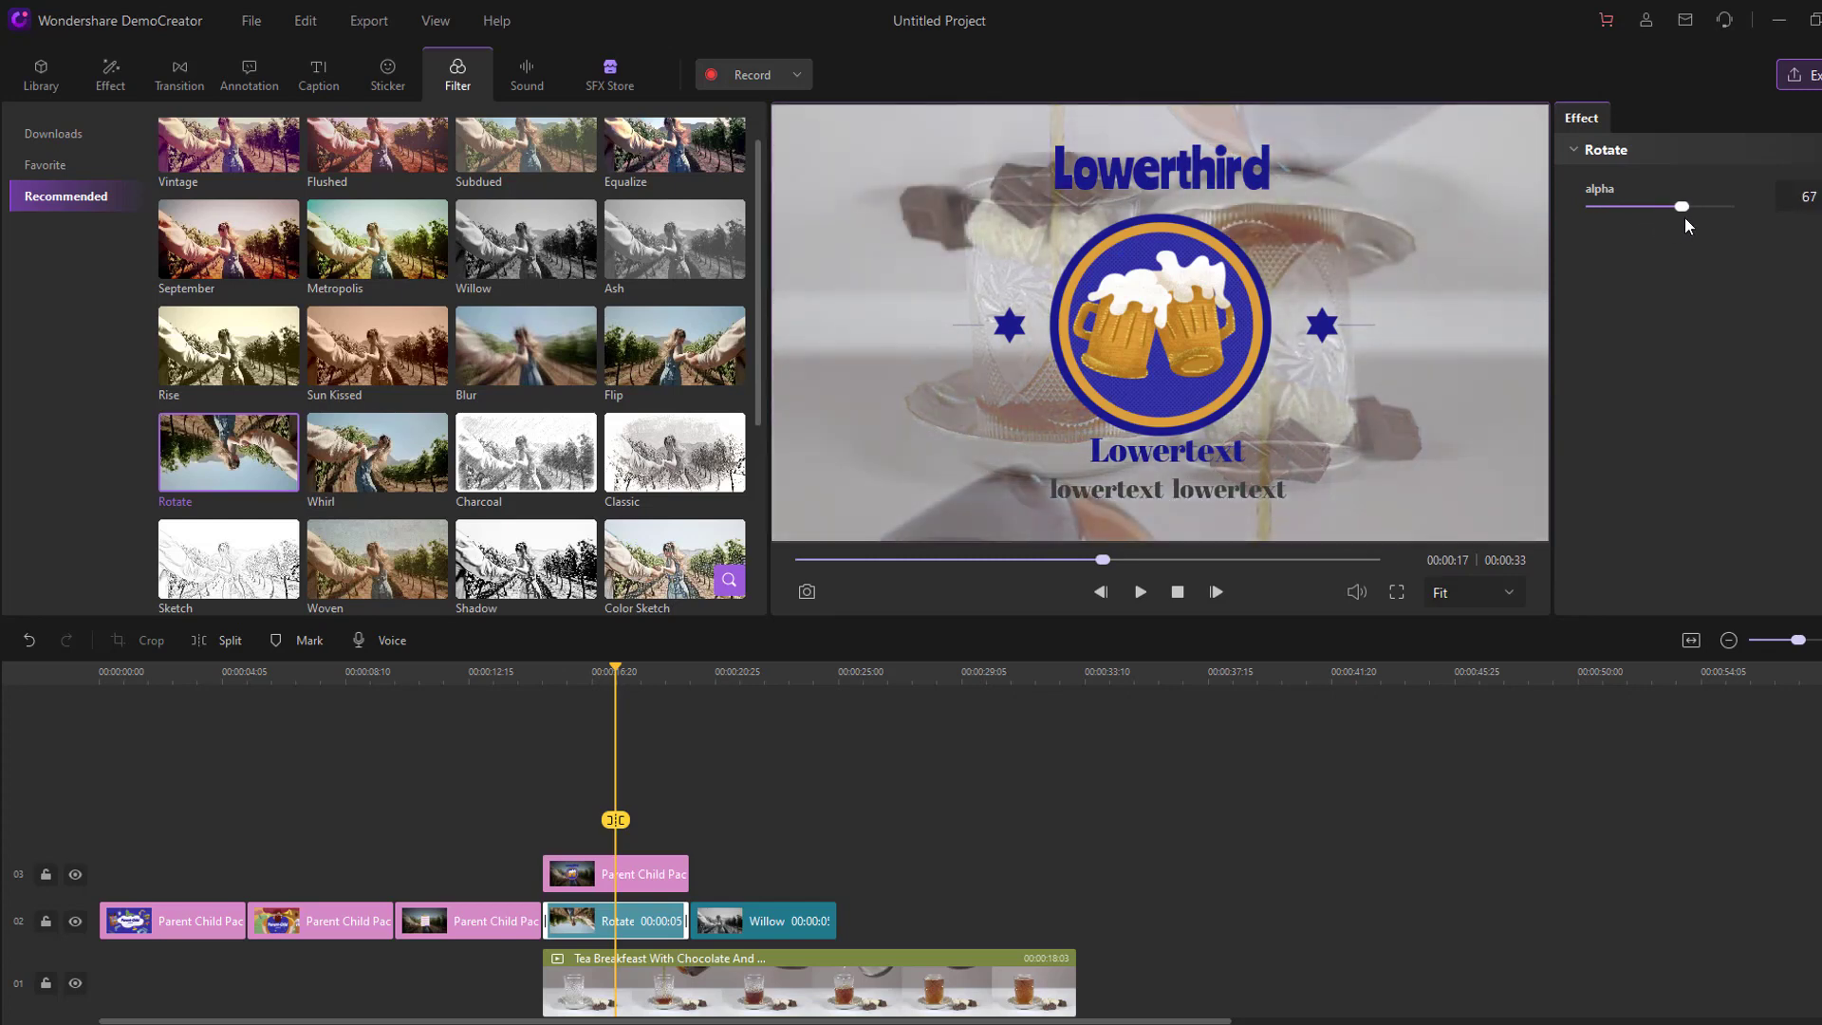
{"action": "left_click", "coordinate": [548, 676]}
{"action": "left_click", "coordinate": [1141, 592]}
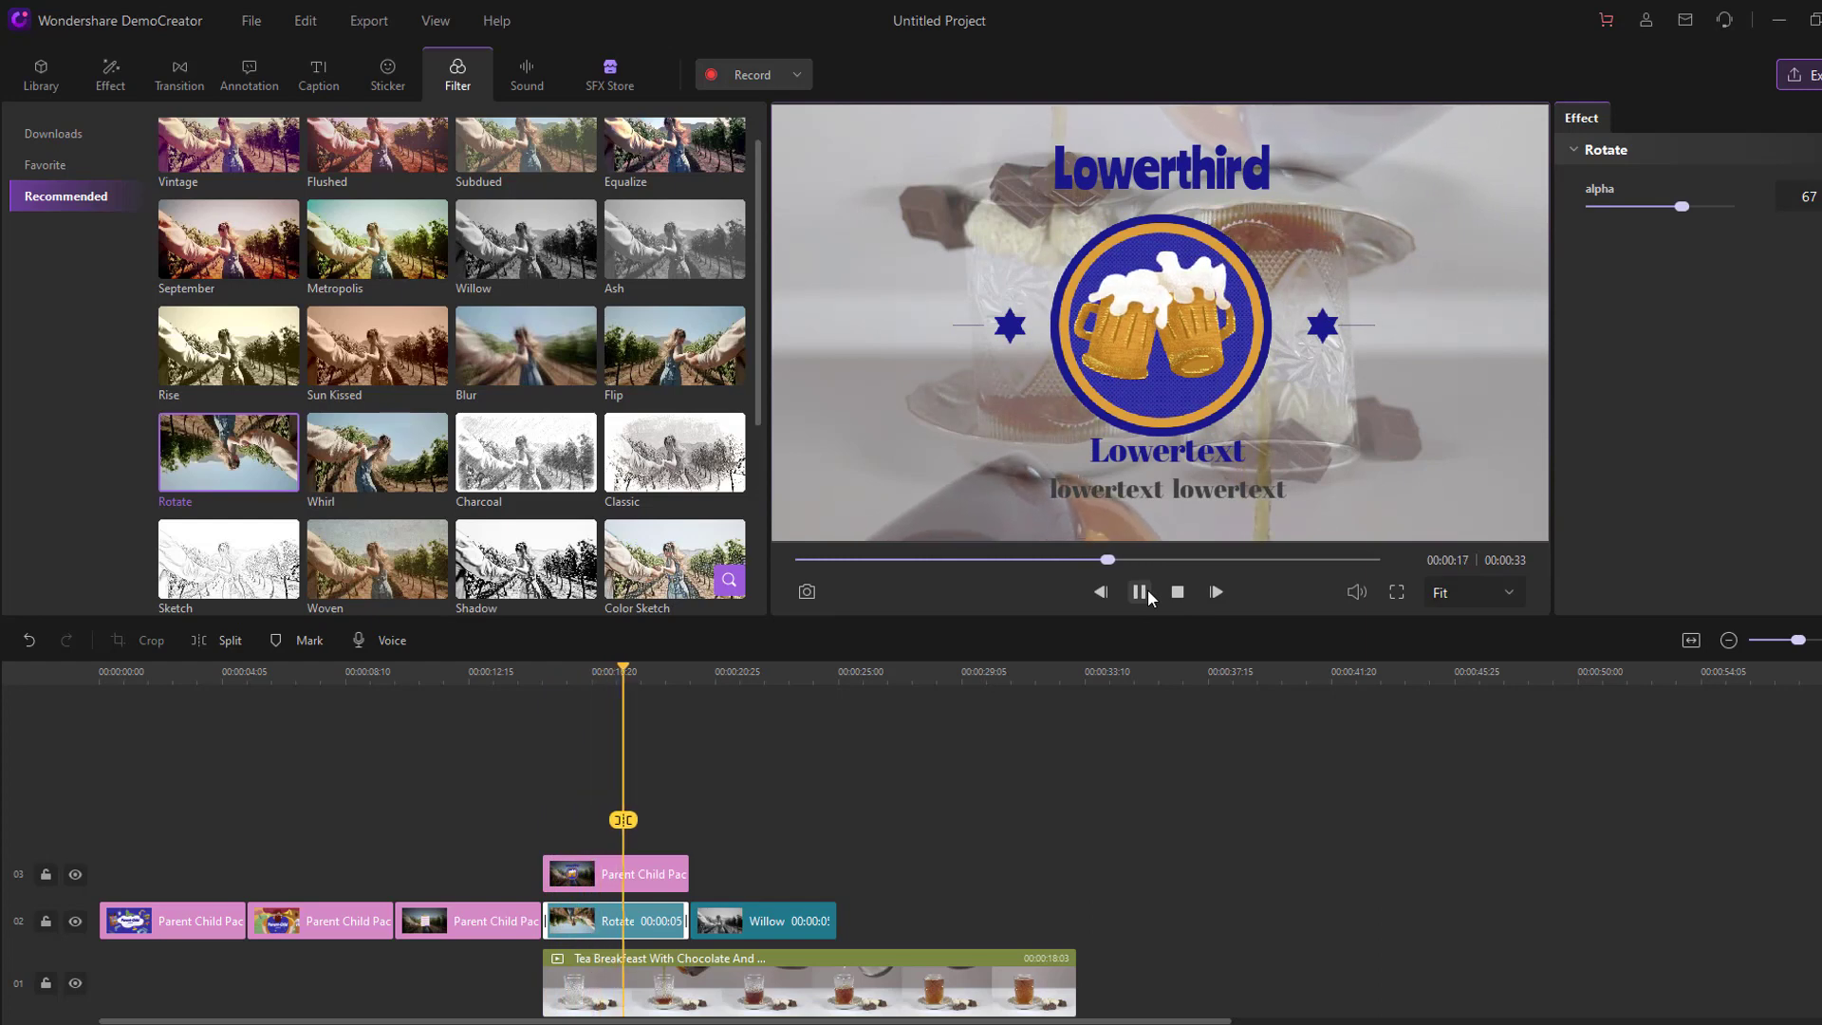
{"action": "left_click", "coordinate": [1140, 592]}
{"action": "scroll", "coordinate": [517, 529], "scroll_direction": "down", "scroll_amount": 3}
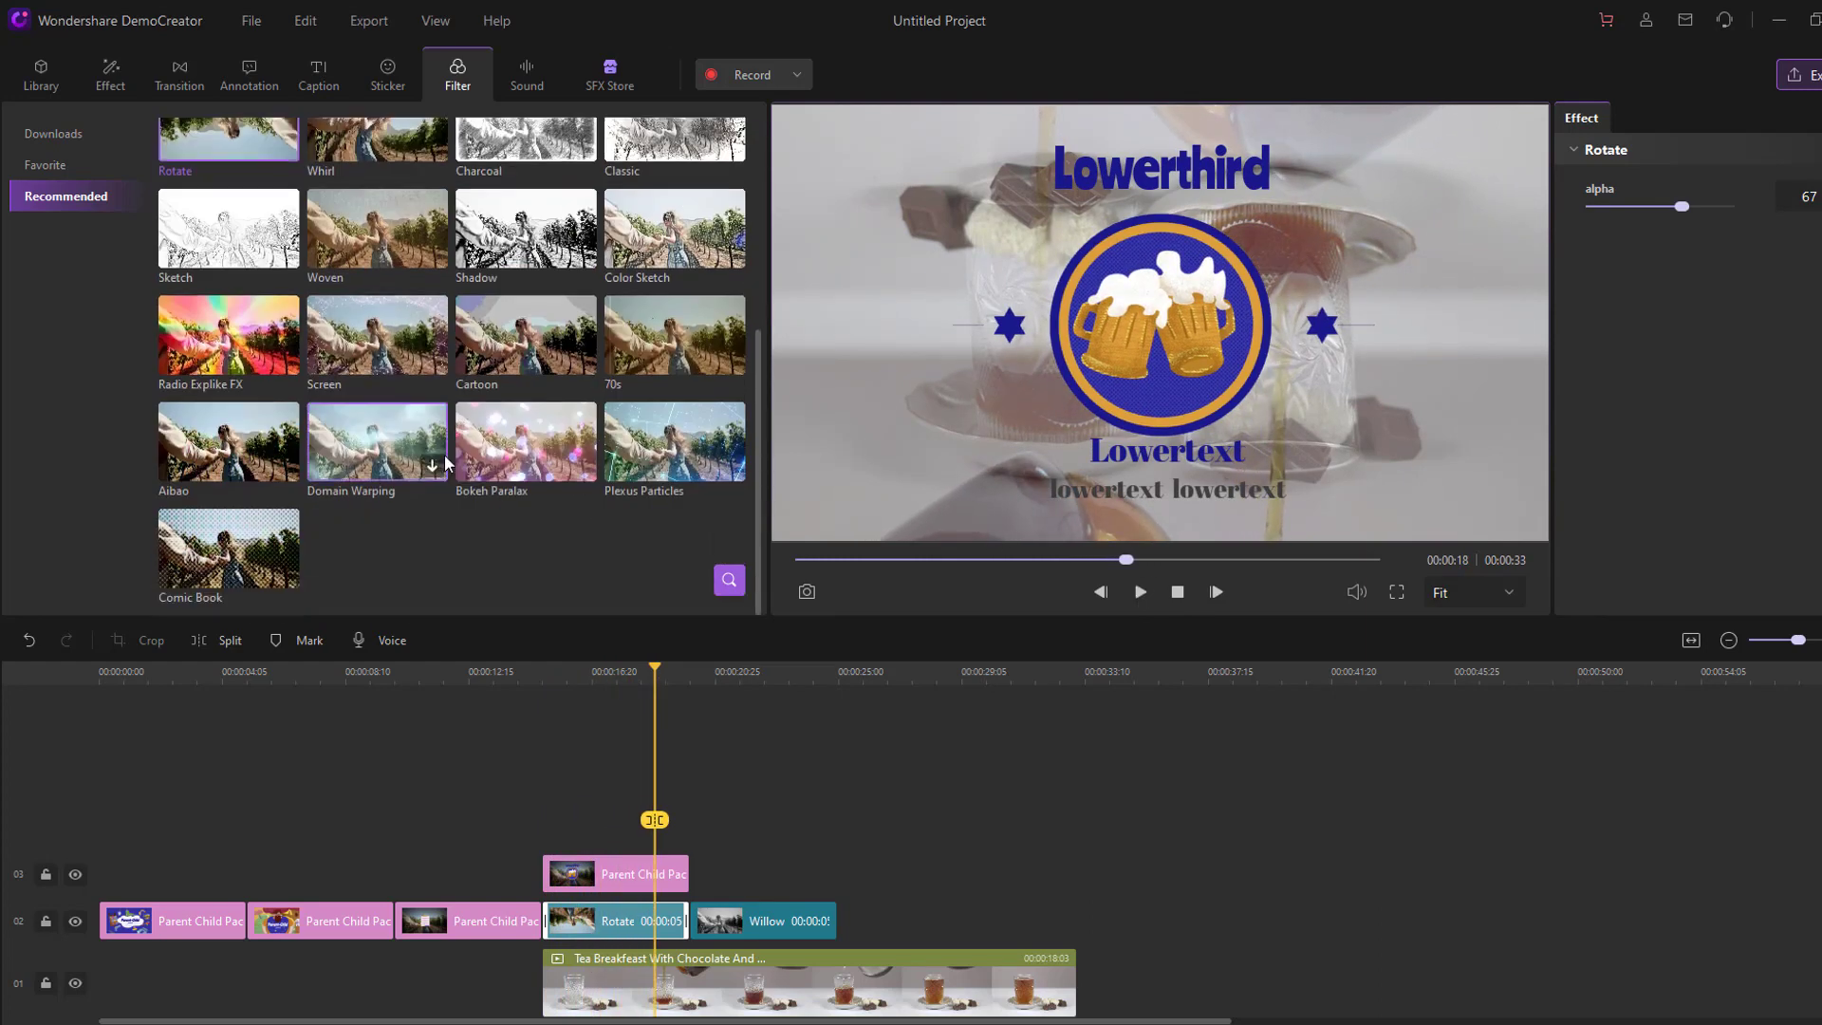
{"action": "scroll", "coordinate": [553, 500], "scroll_direction": "up", "scroll_amount": 4}
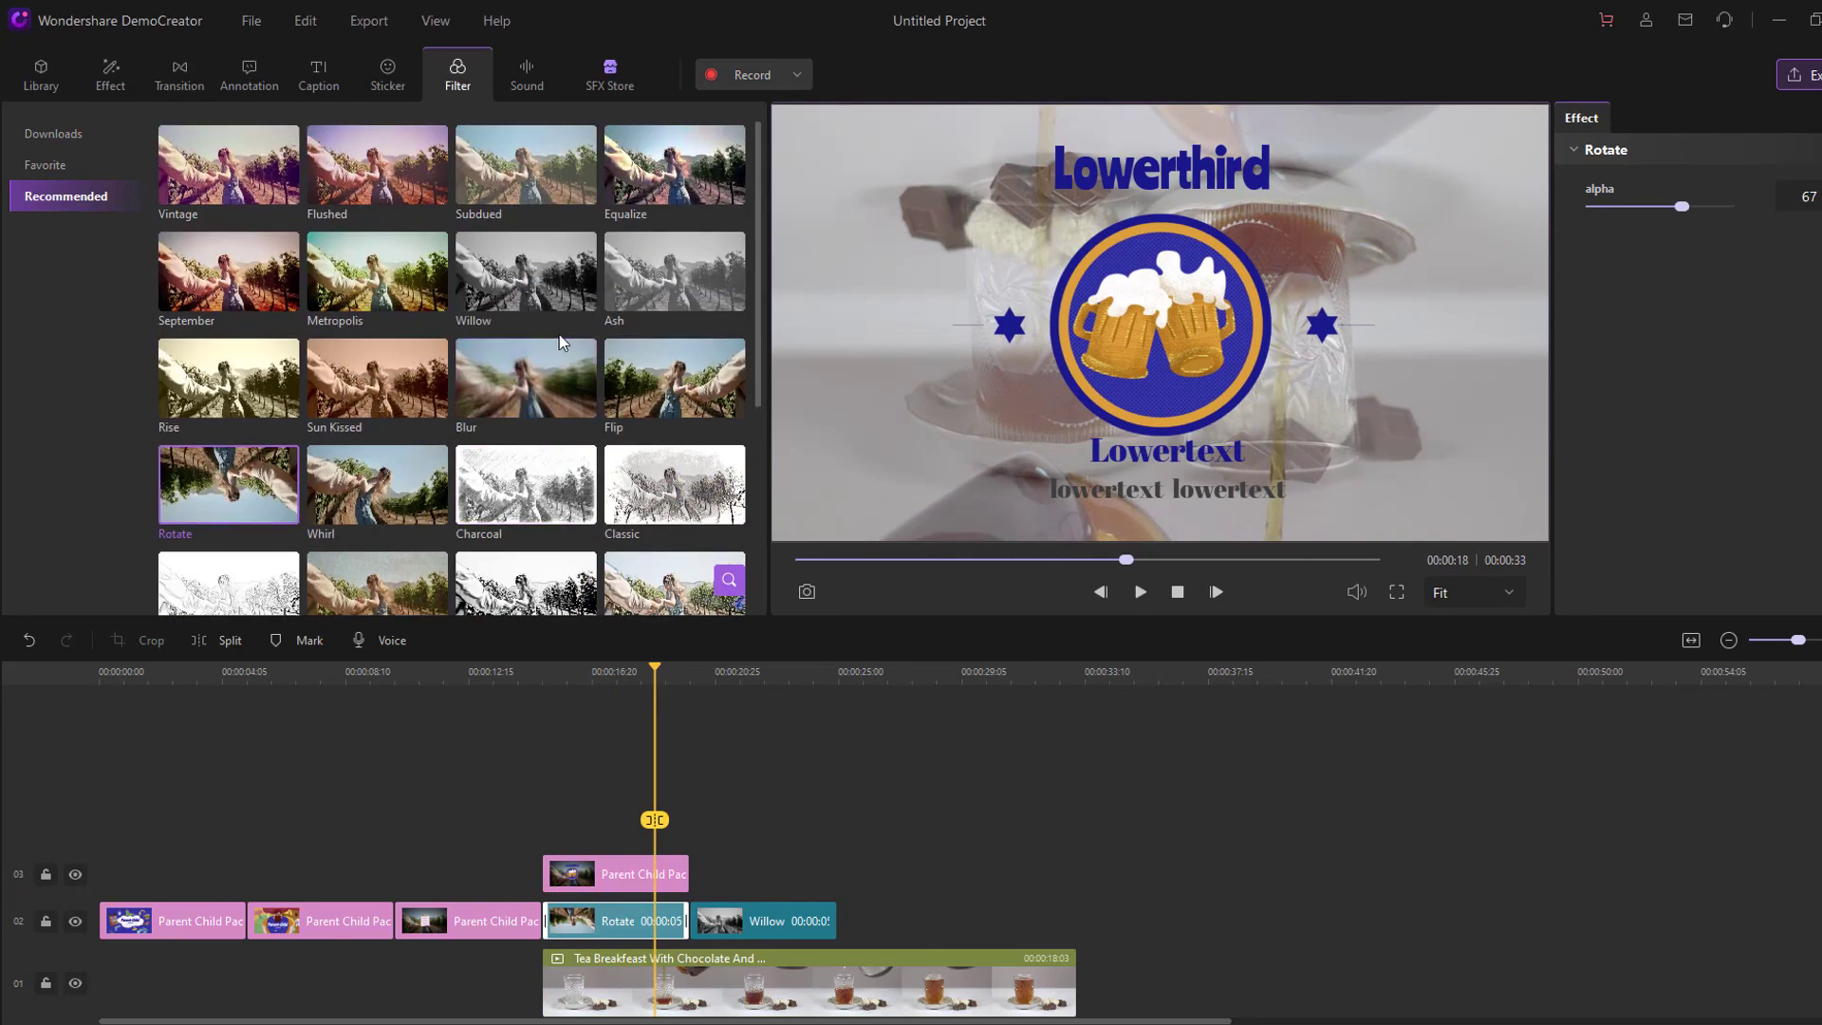
{"action": "left_click", "coordinate": [529, 72]}
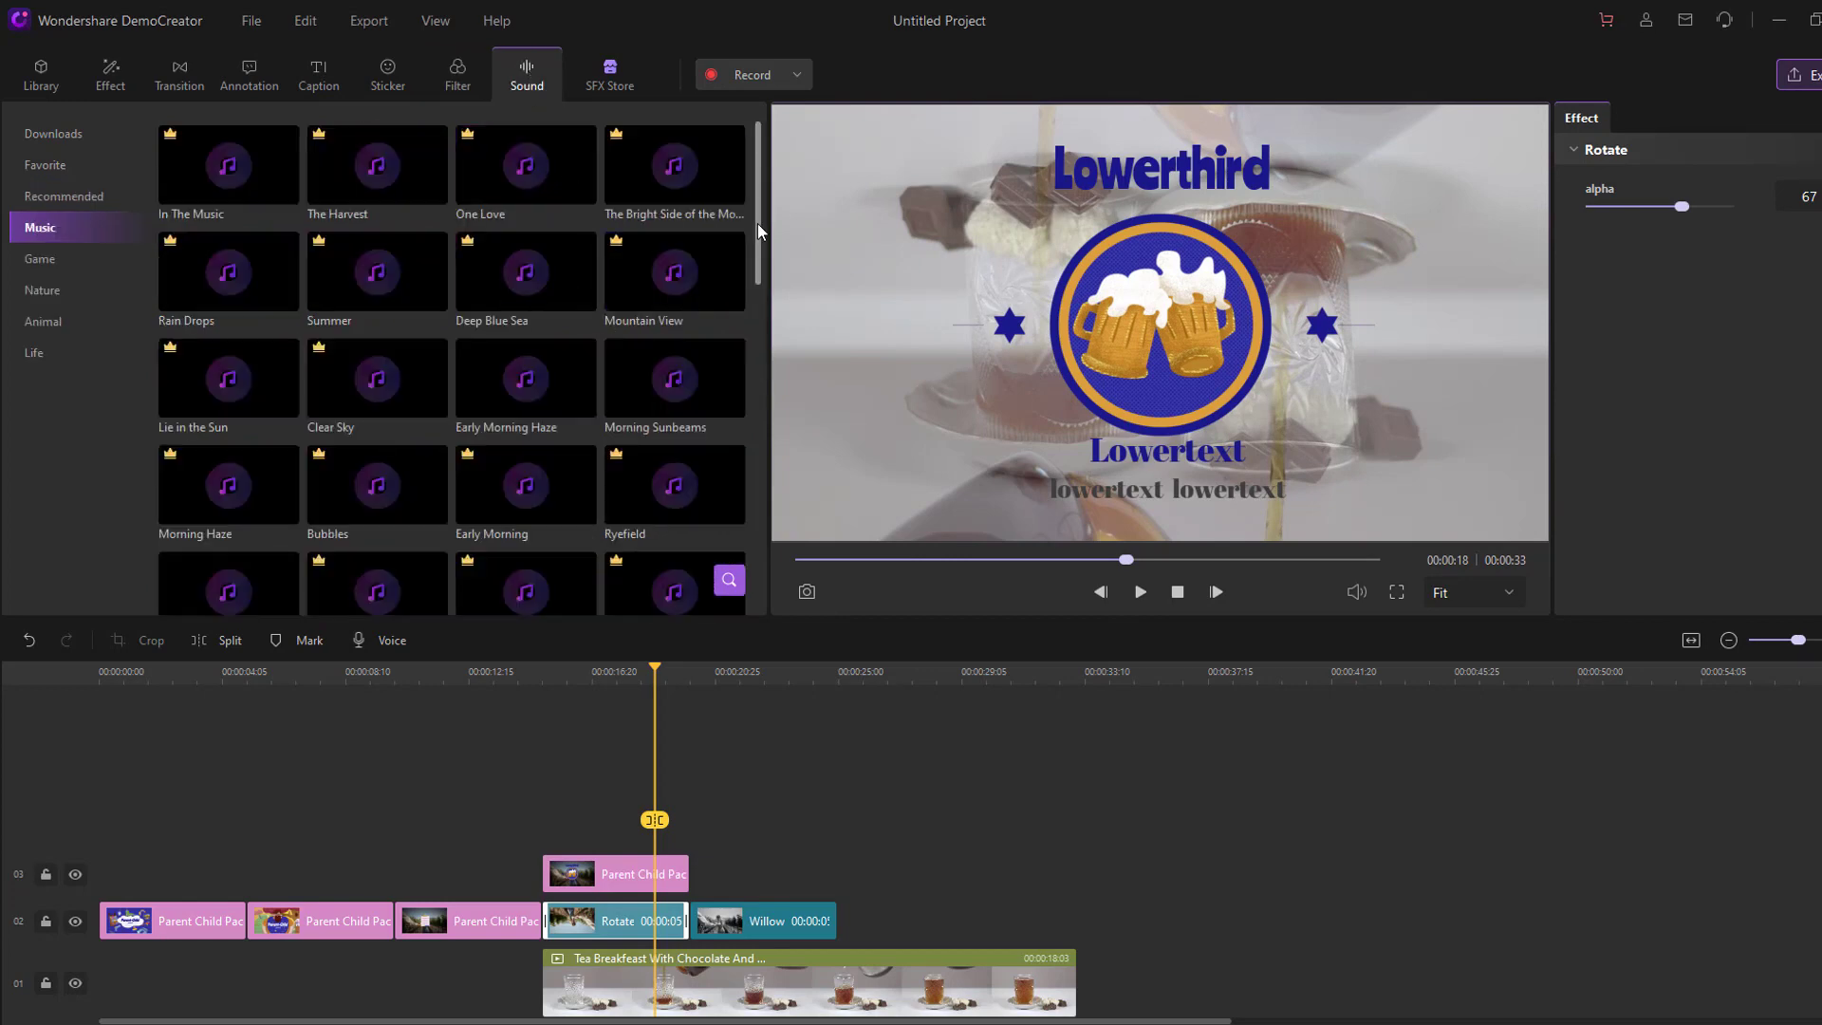
Step: Browse the Game, Life and Recommended sound categories
{"action": "mouse_move", "coordinate": [759, 220]}
{"action": "left_mouse_down"}
{"action": "mouse_move", "coordinate": [744, 299]}
{"action": "mouse_move", "coordinate": [749, 207]}
{"action": "left_mouse_up"}
{"action": "left_click", "coordinate": [44, 258]}
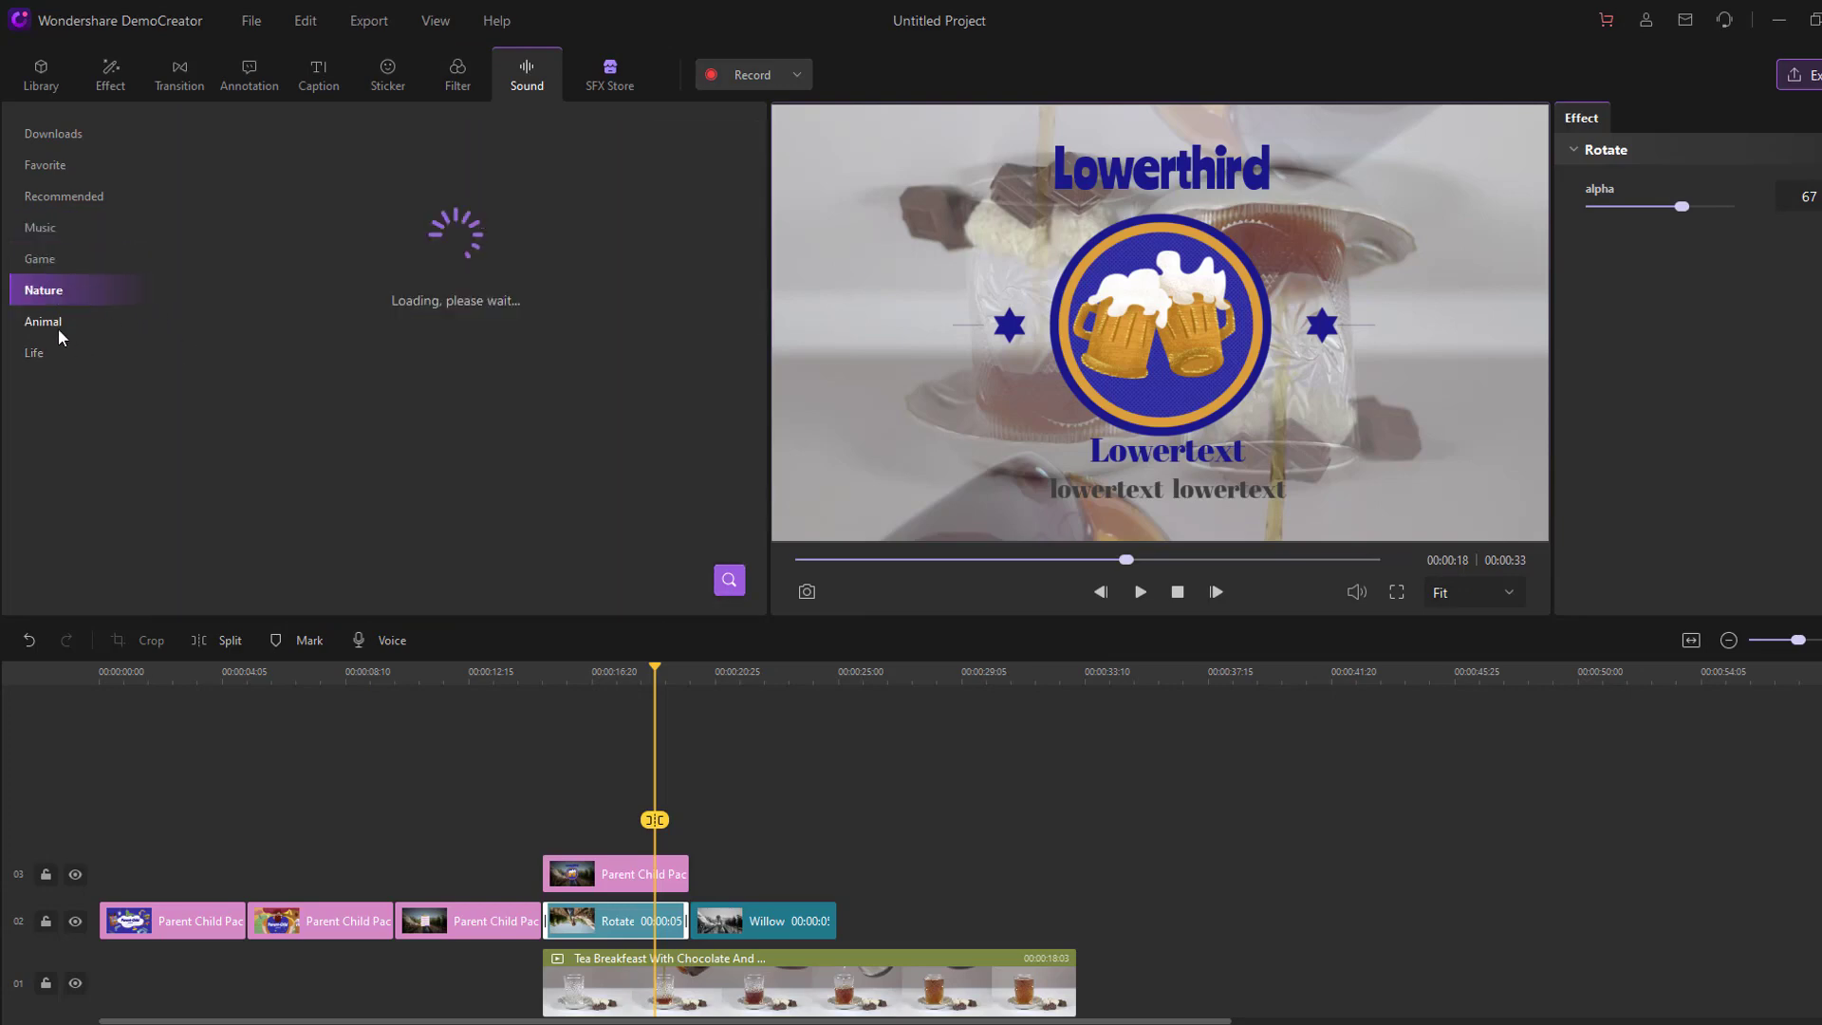
{"action": "left_click", "coordinate": [33, 355]}
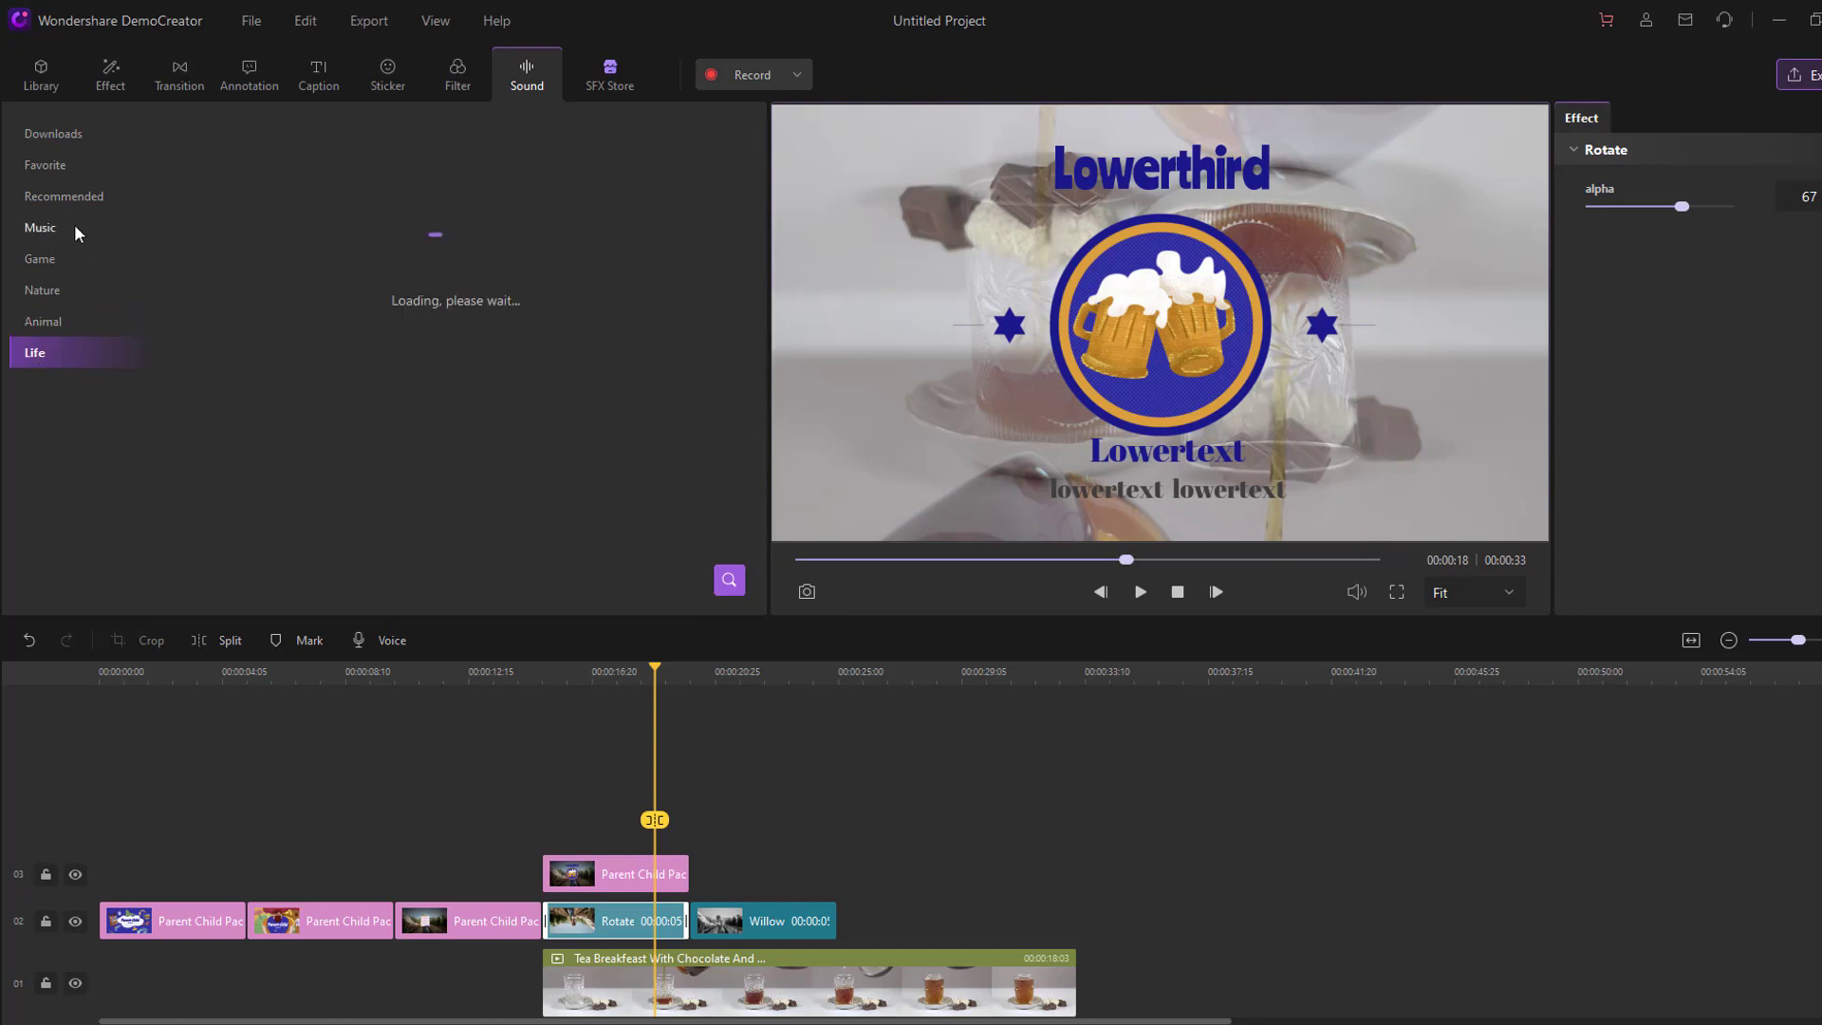
{"action": "left_click", "coordinate": [64, 195]}
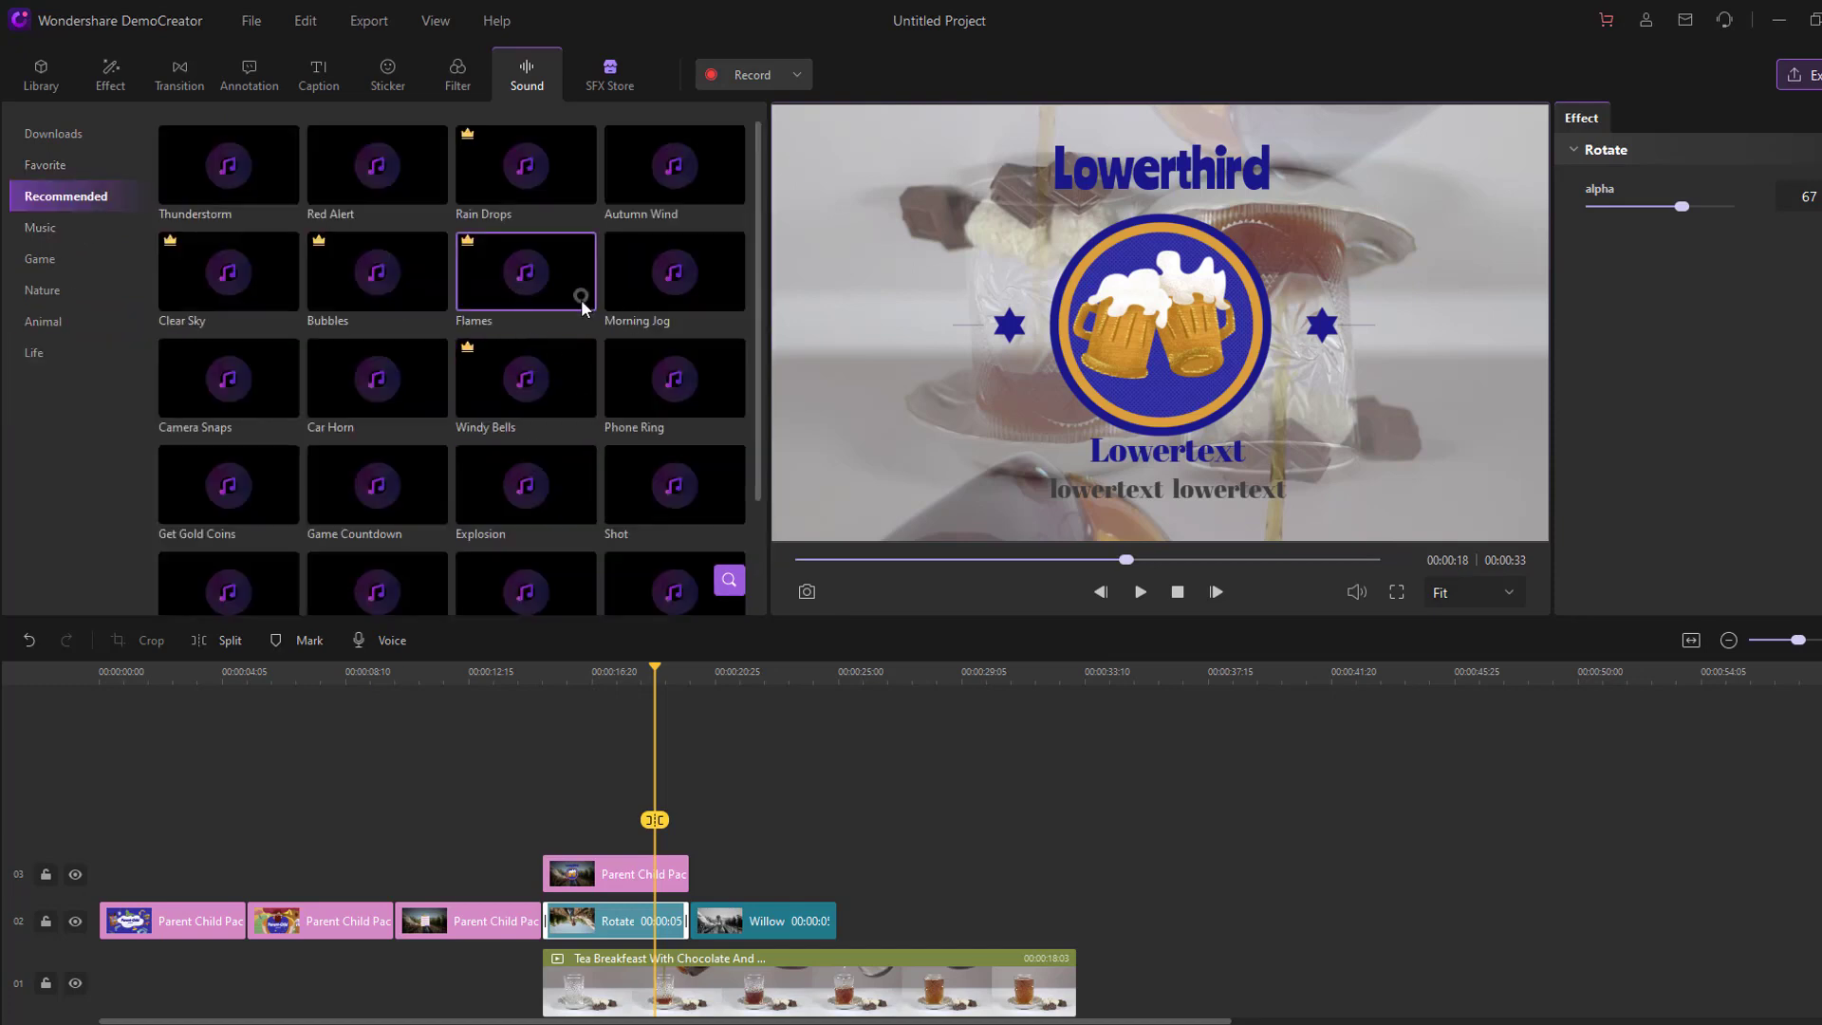
Step: Add the Flames sound on new track 04 starting at 00:00:00 and play it
{"action": "left_click_drag", "start_coordinate": [505, 276], "coordinate": [546, 797]}
{"action": "left_click", "coordinate": [540, 670]}
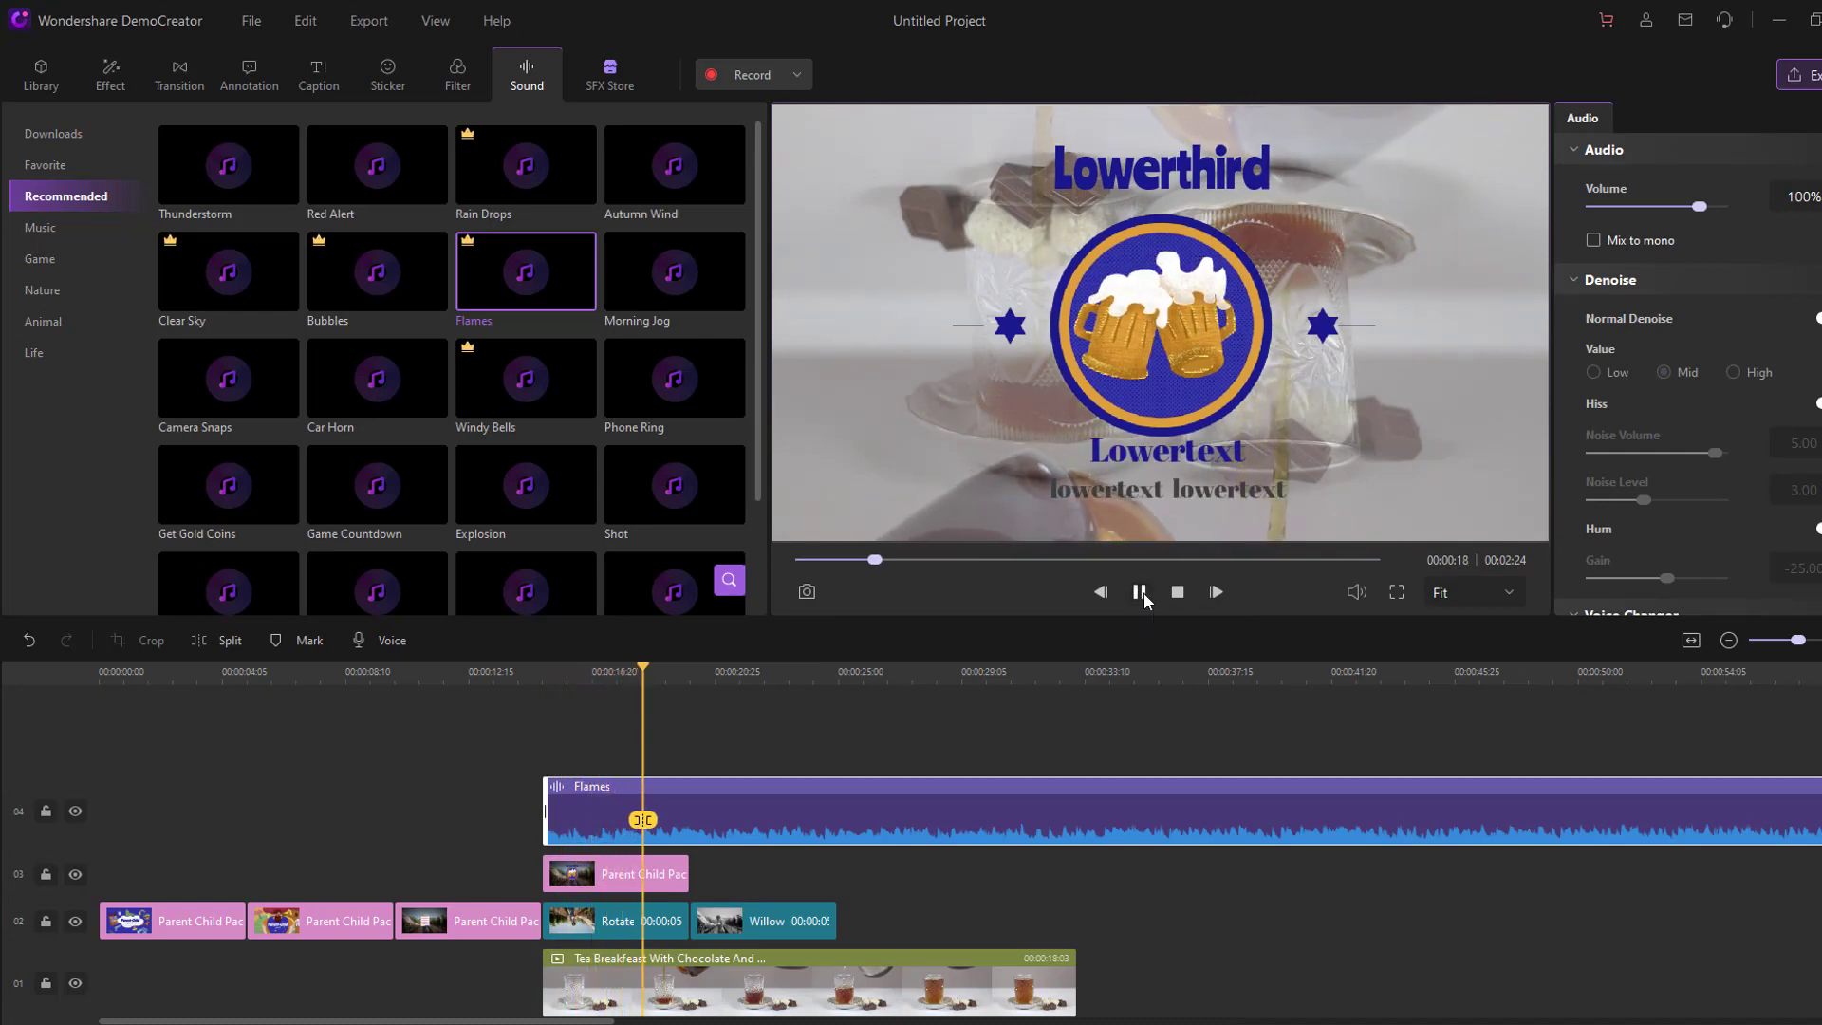
{"action": "left_click", "coordinate": [1142, 595]}
{"action": "left_click_drag", "start_coordinate": [813, 819], "coordinate": [369, 819]}
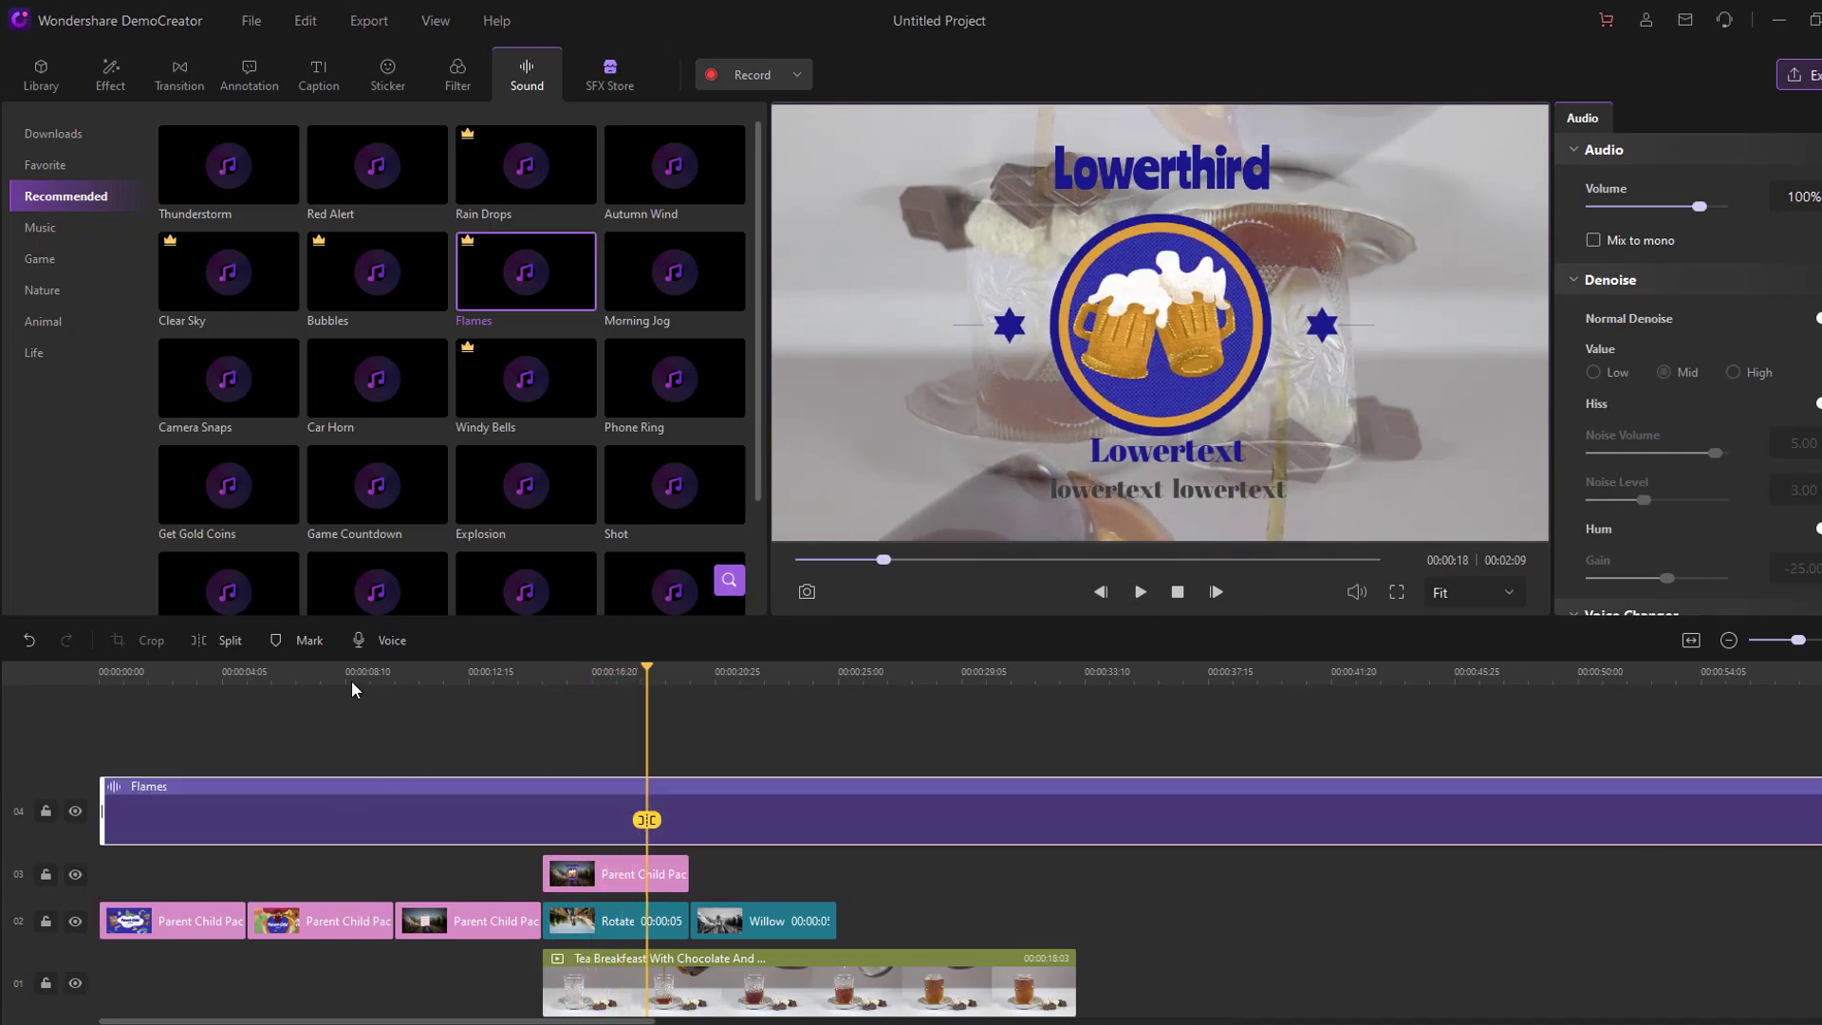
{"action": "key", "text": "Home"}
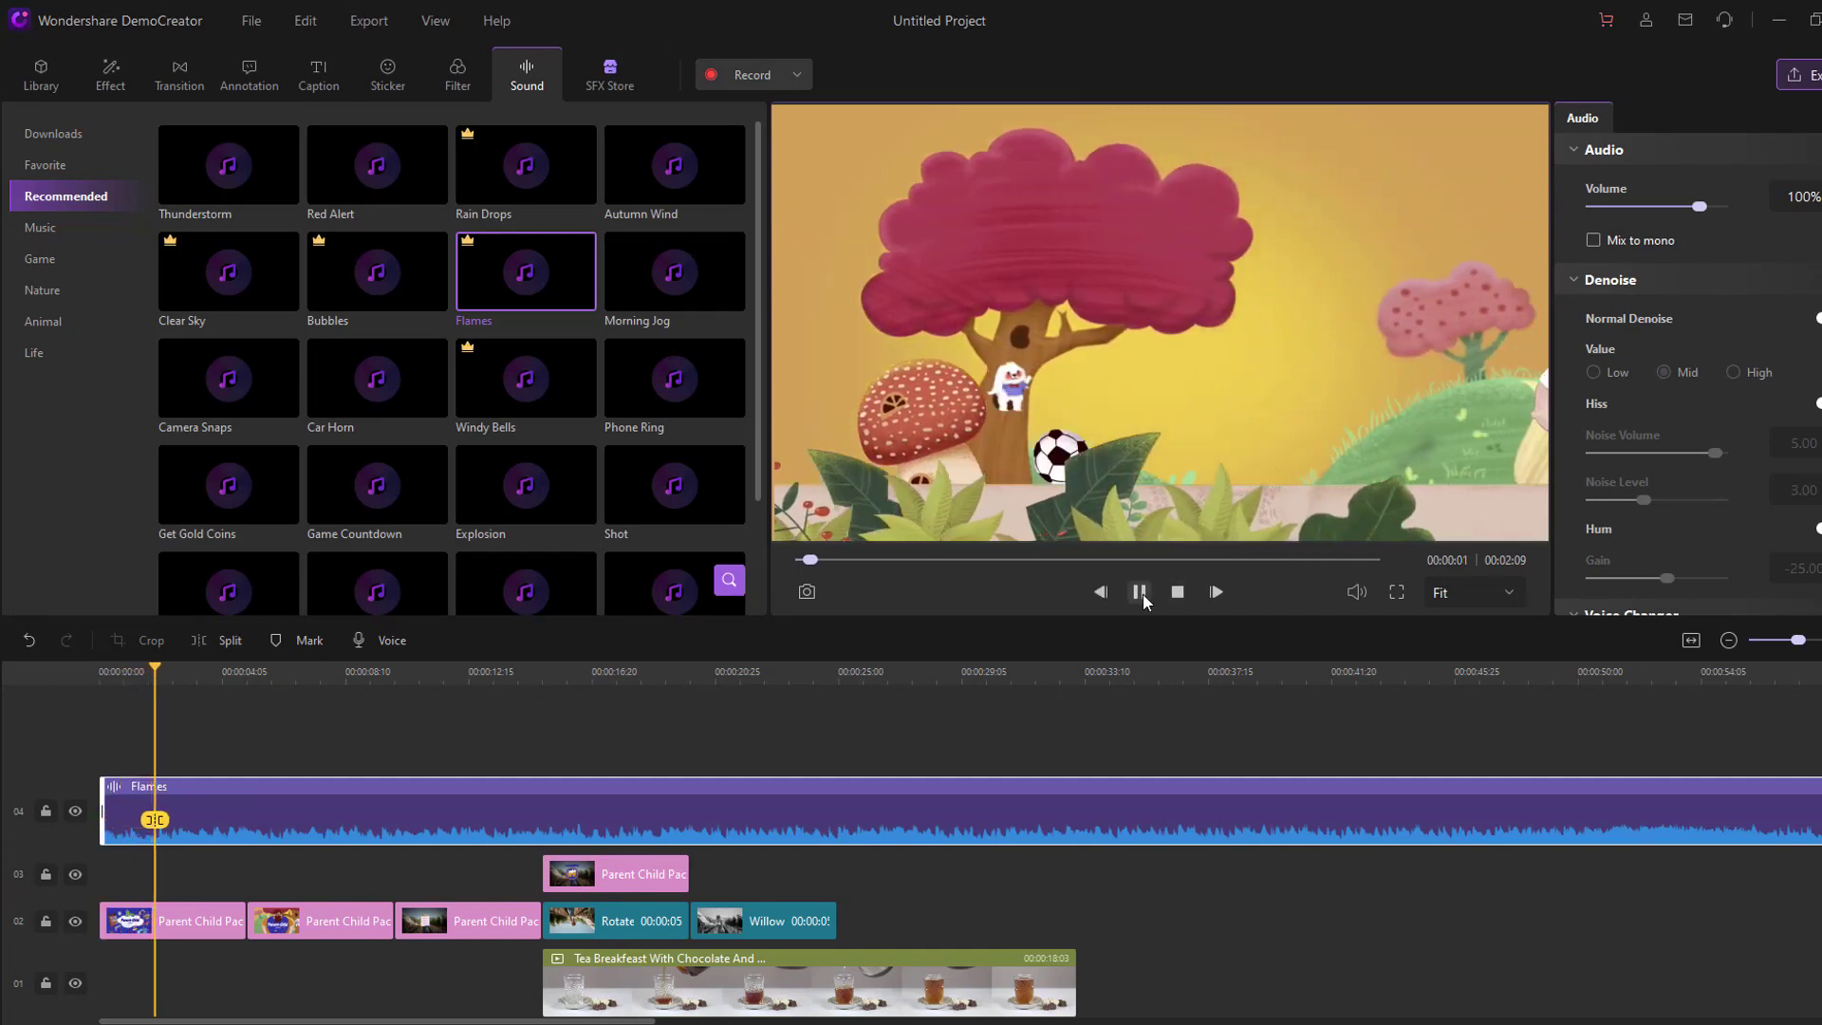
{"action": "left_click", "coordinate": [1139, 591]}
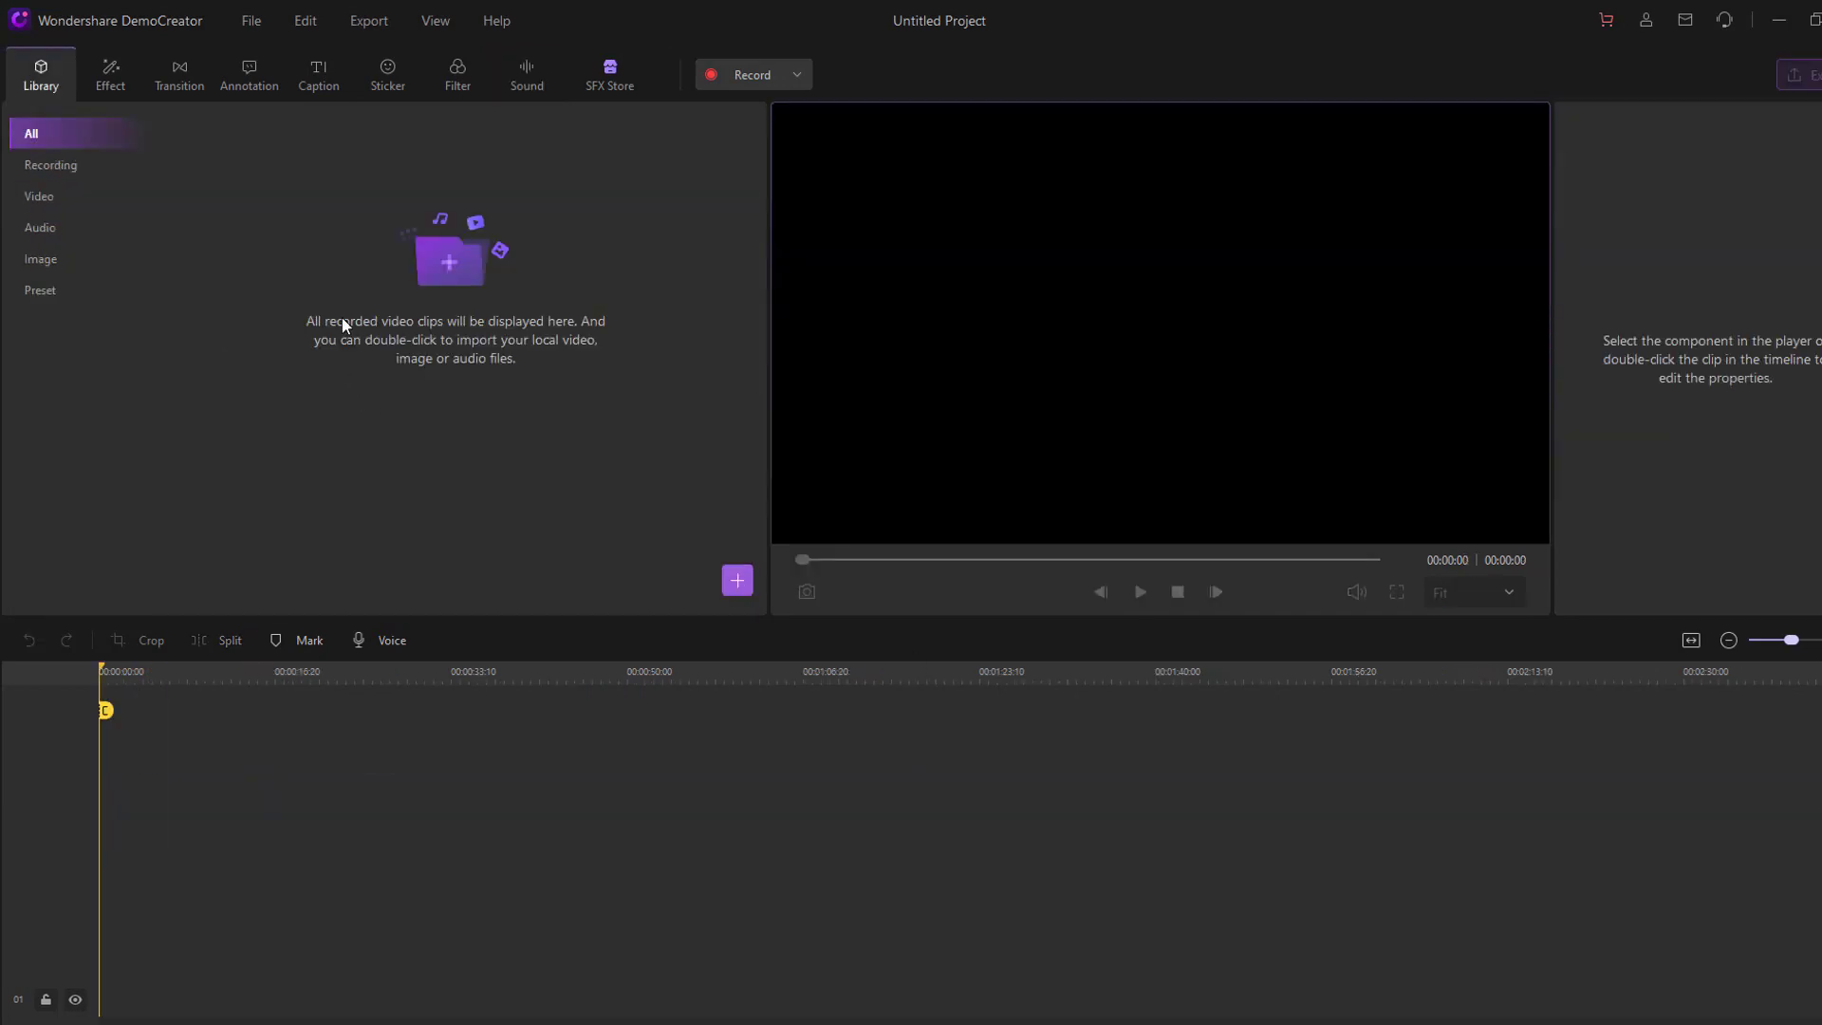
Step: Import stock.mp4 into the empty Library and drag it onto the timeline
{"action": "right_click", "coordinate": [270, 186]}
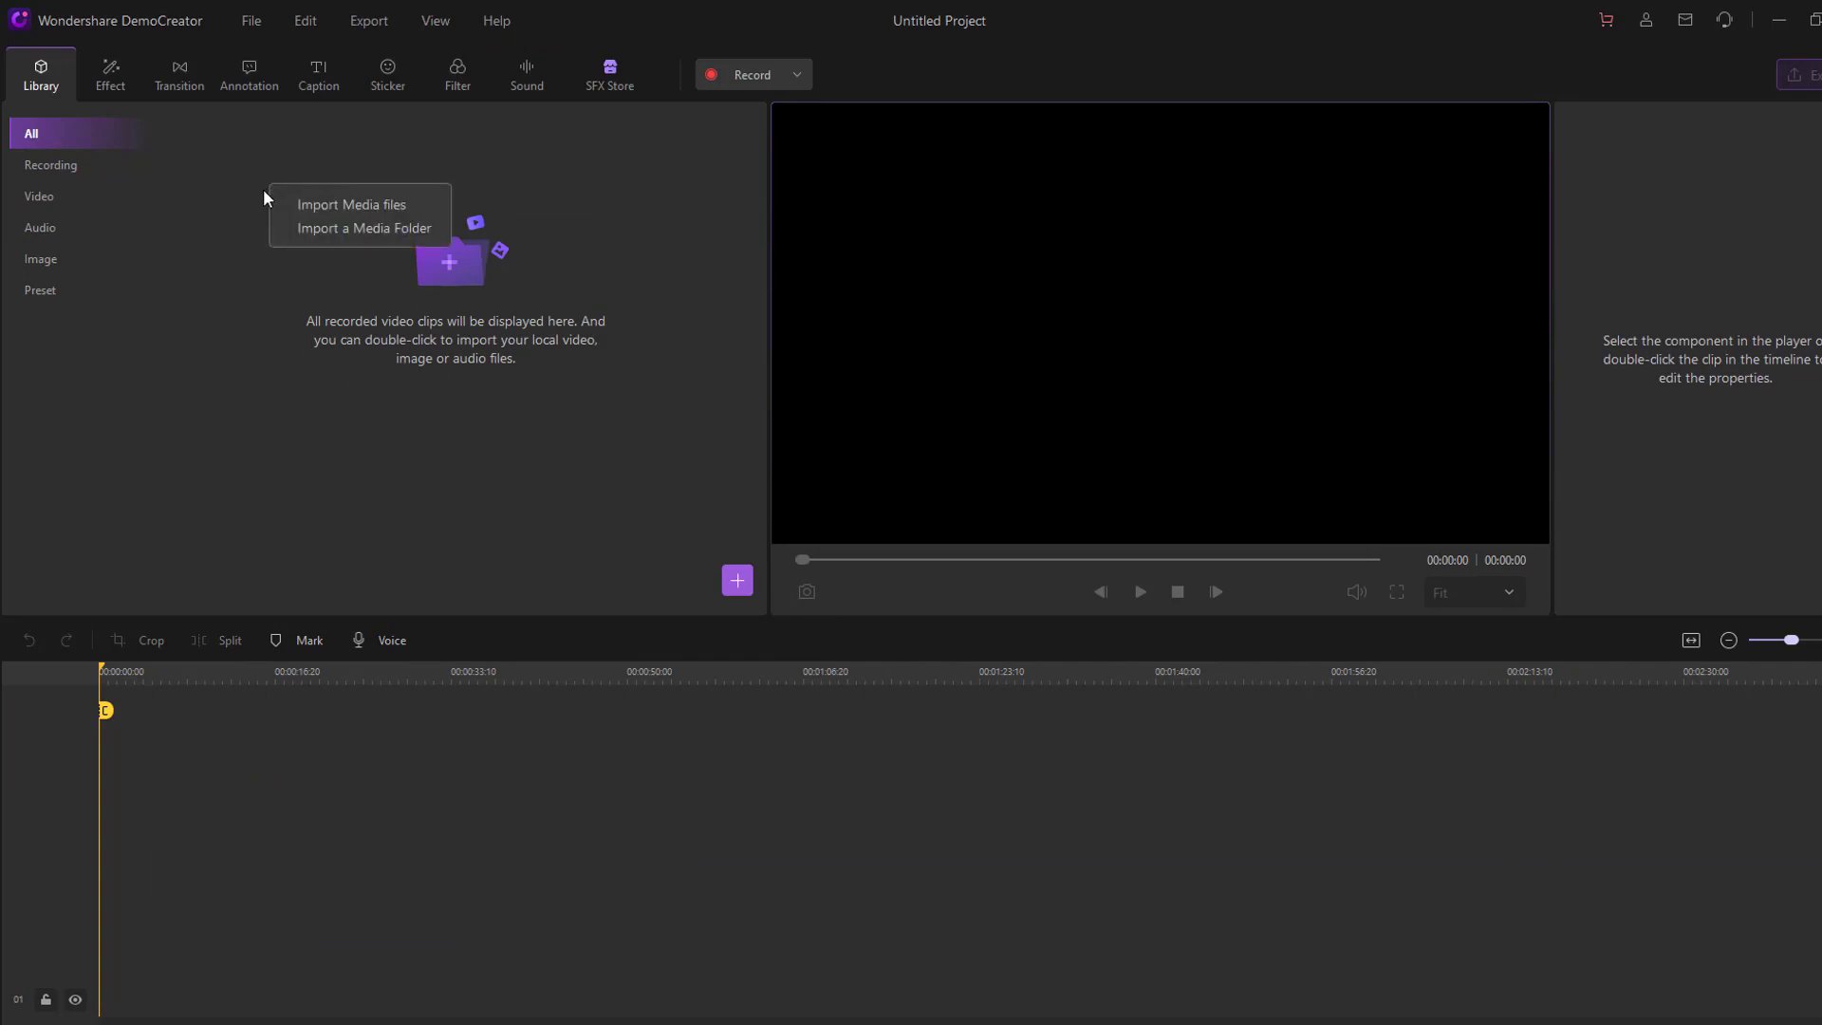
{"action": "left_click", "coordinate": [389, 201]}
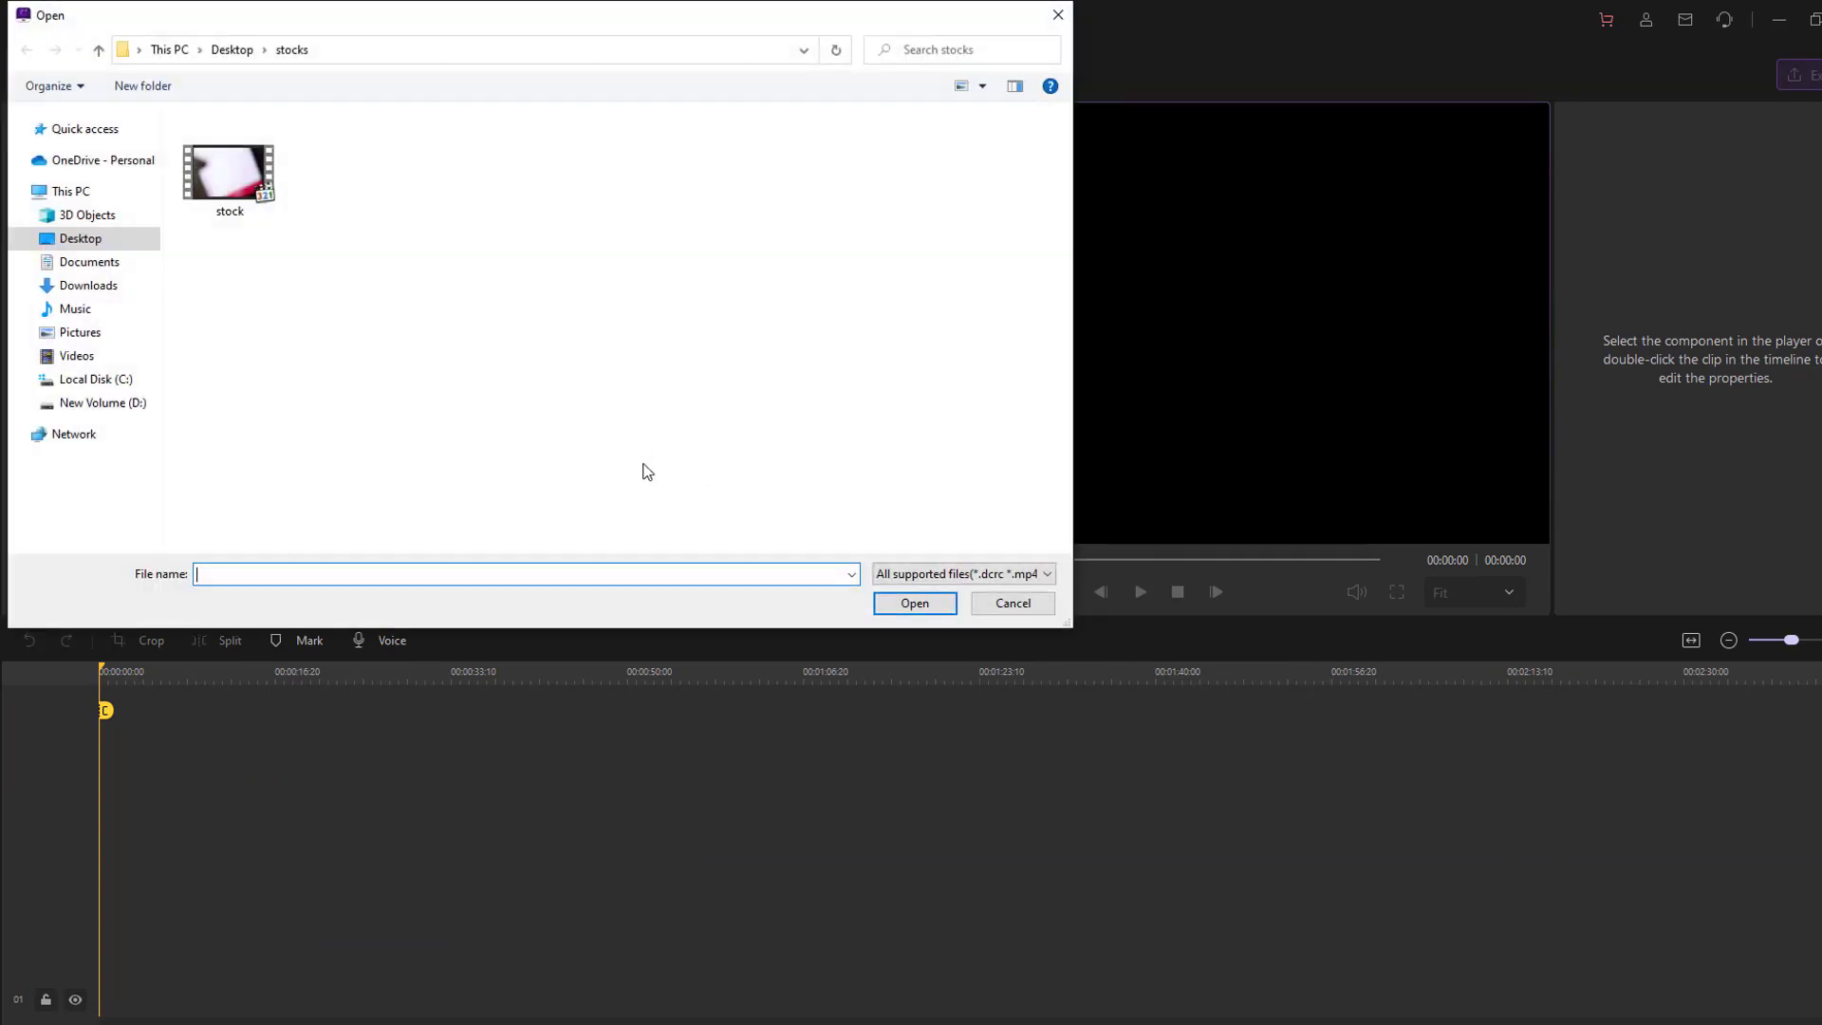
{"action": "left_click", "coordinate": [220, 181]}
{"action": "left_click", "coordinate": [916, 608]}
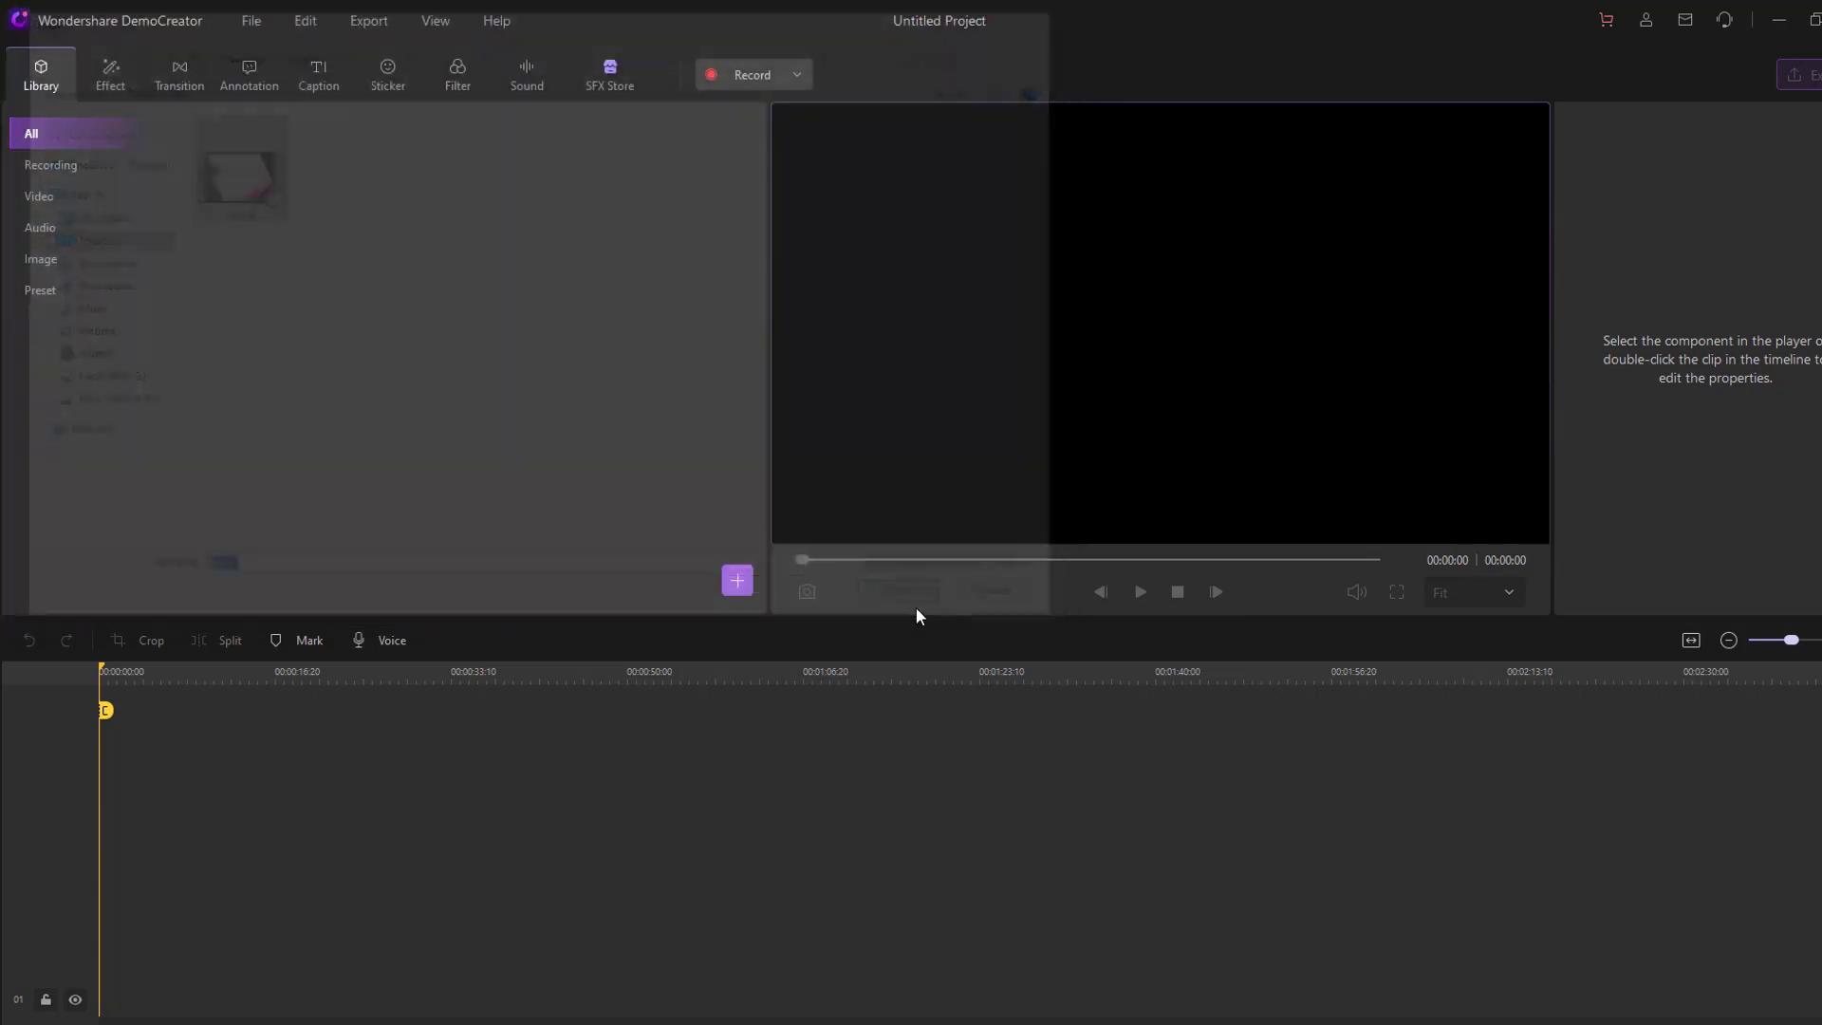
{"action": "left_click_drag", "start_coordinate": [239, 169], "coordinate": [90, 934]}
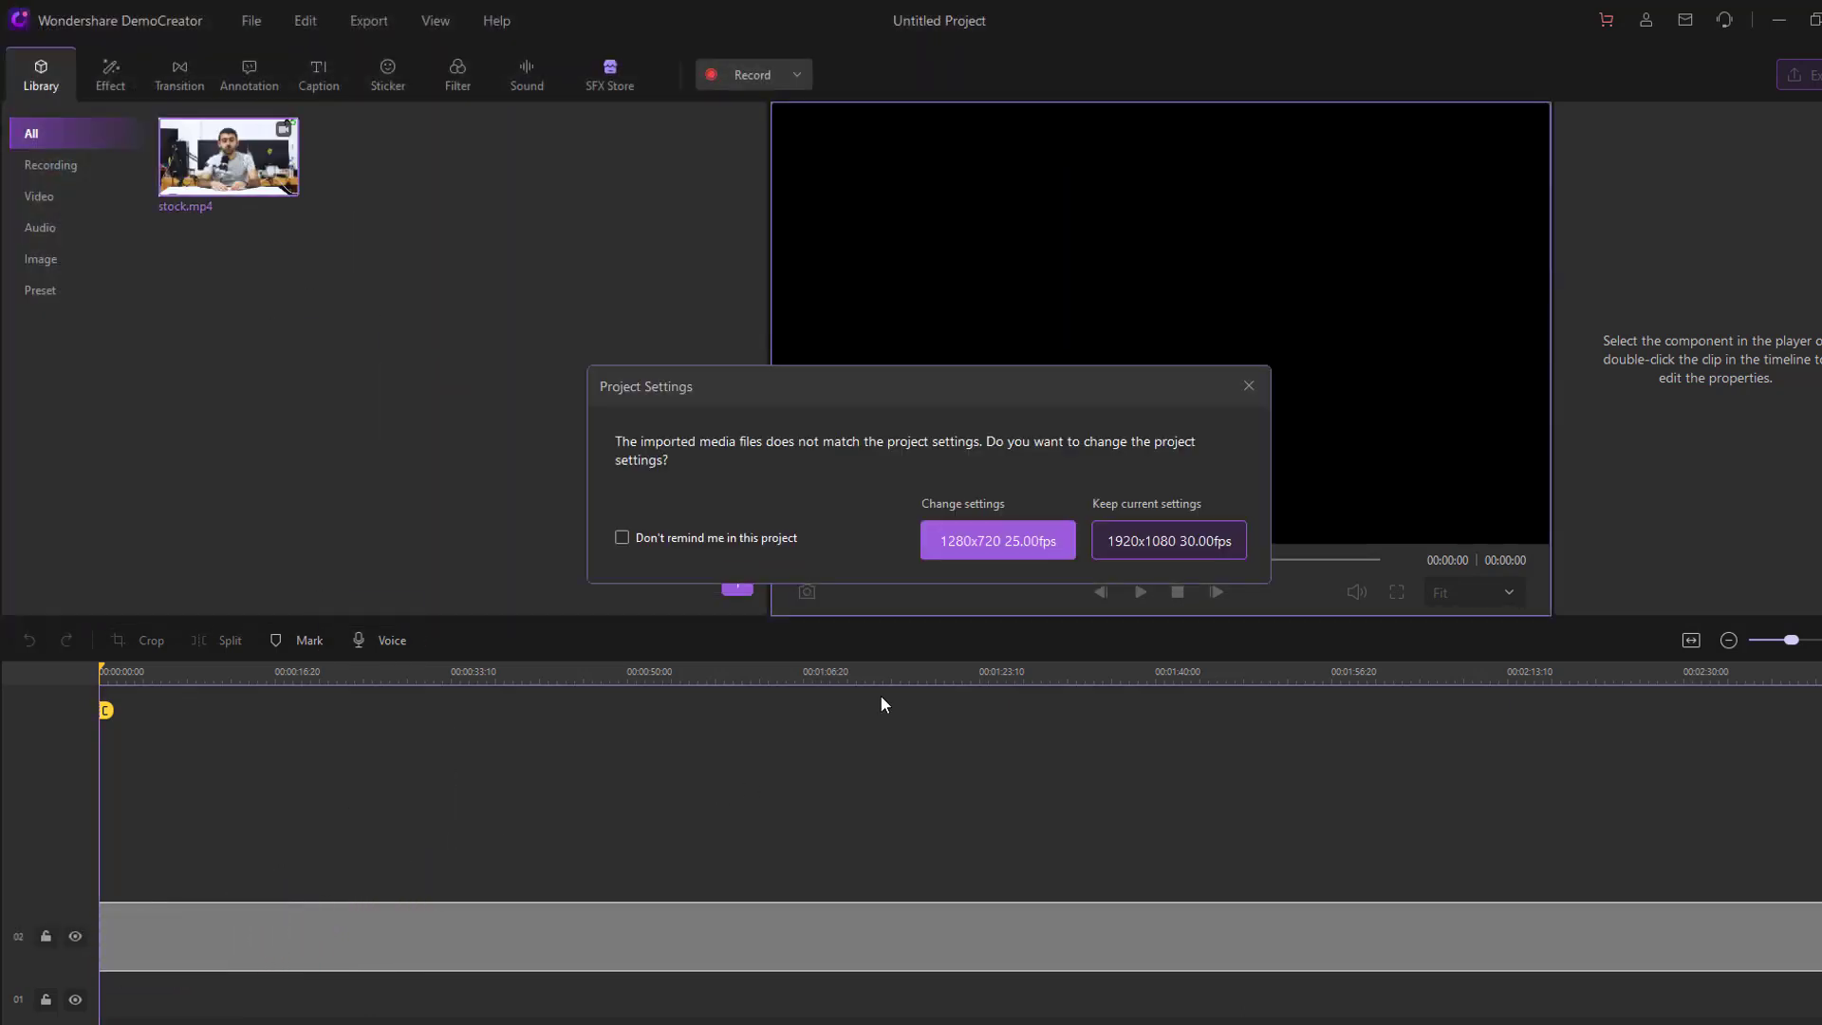
Step: Switch the project to 1280x720 25fps and split stock.mp4 at 00:00:17, 00:00:24 and 00:02:19
{"action": "left_click", "coordinate": [978, 544]}
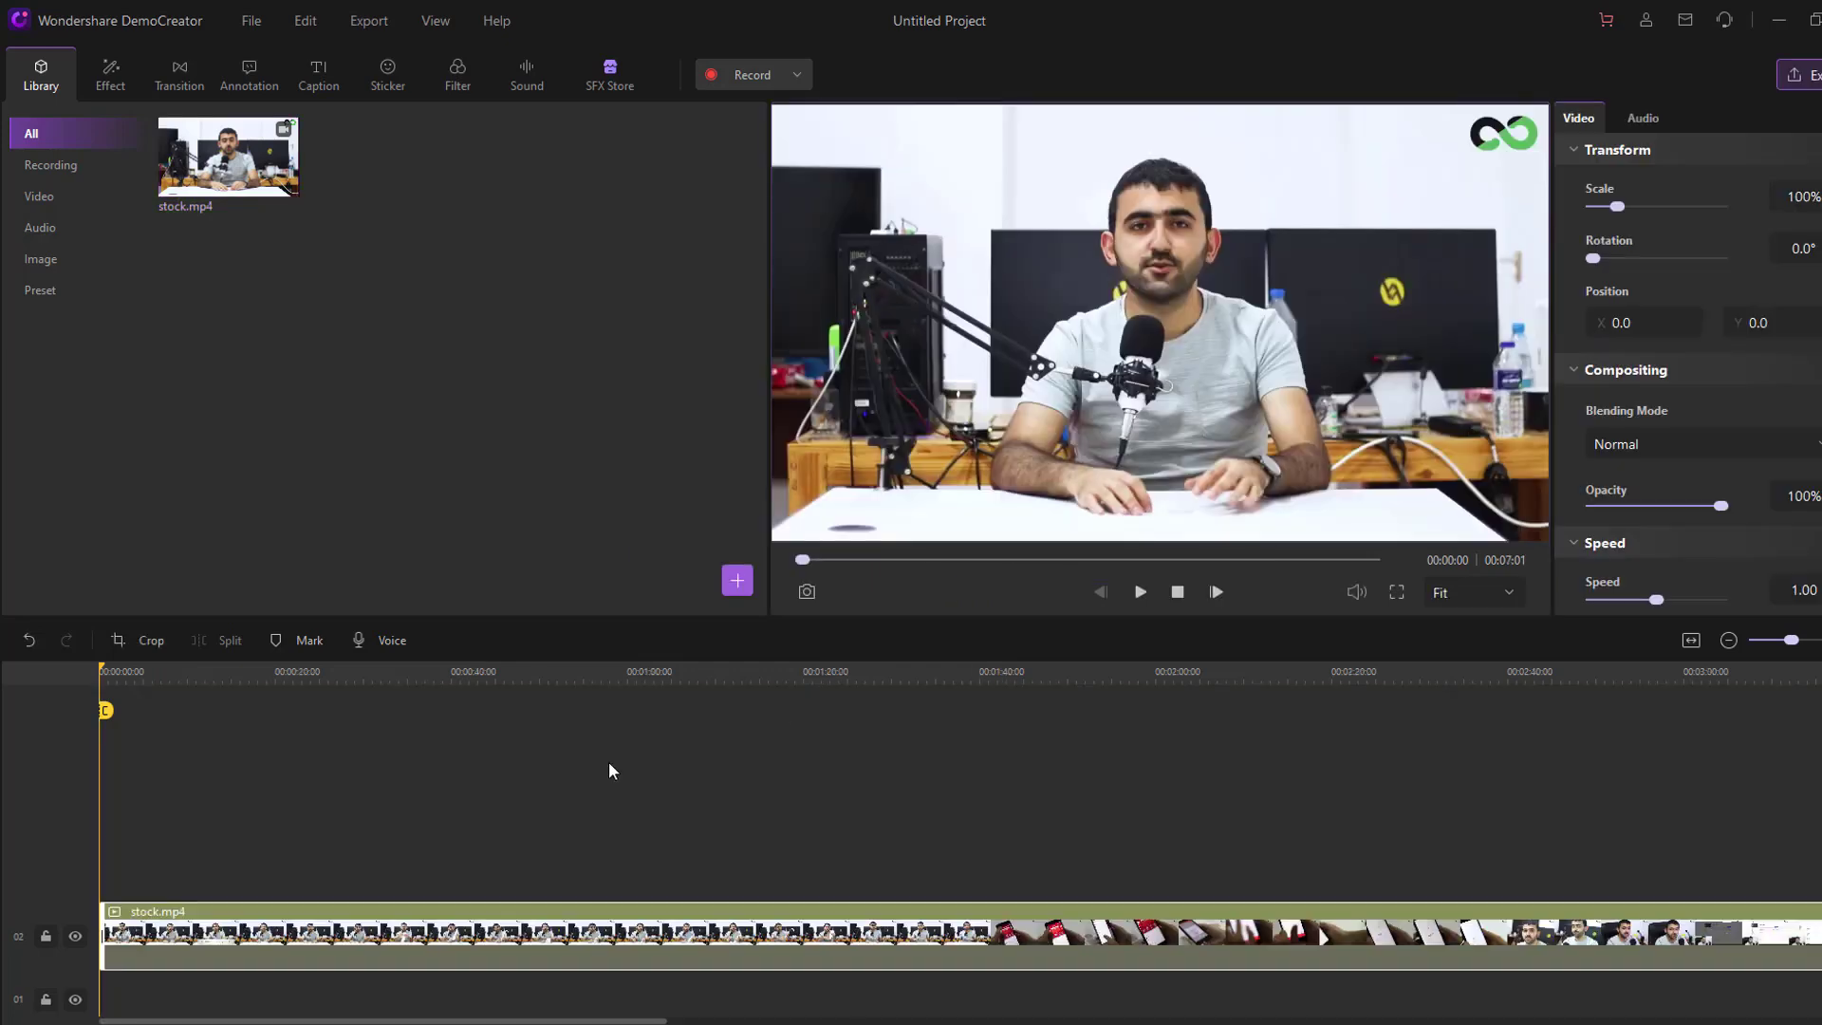
{"action": "left_click_drag", "start_coordinate": [105, 712], "coordinate": [1329, 722]}
{"action": "left_click", "coordinate": [232, 641]}
{"action": "left_click", "coordinate": [231, 642]}
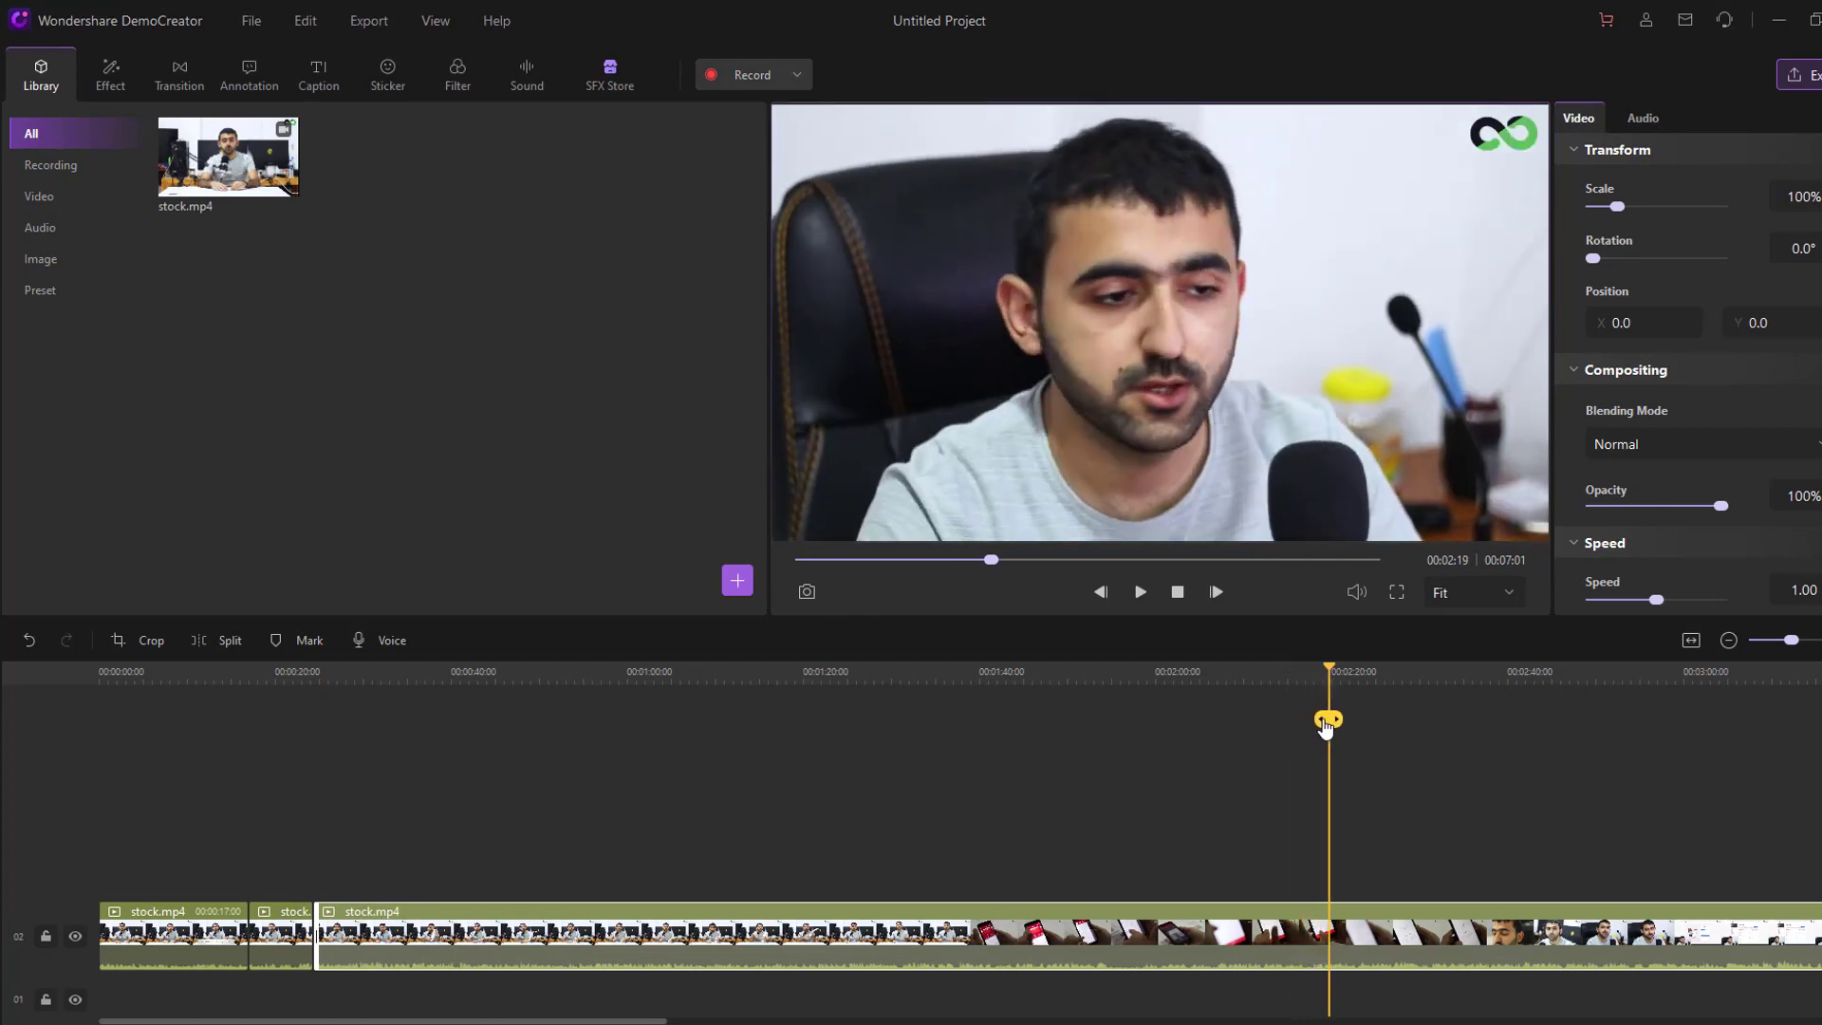
{"action": "left_click", "coordinate": [232, 641]}
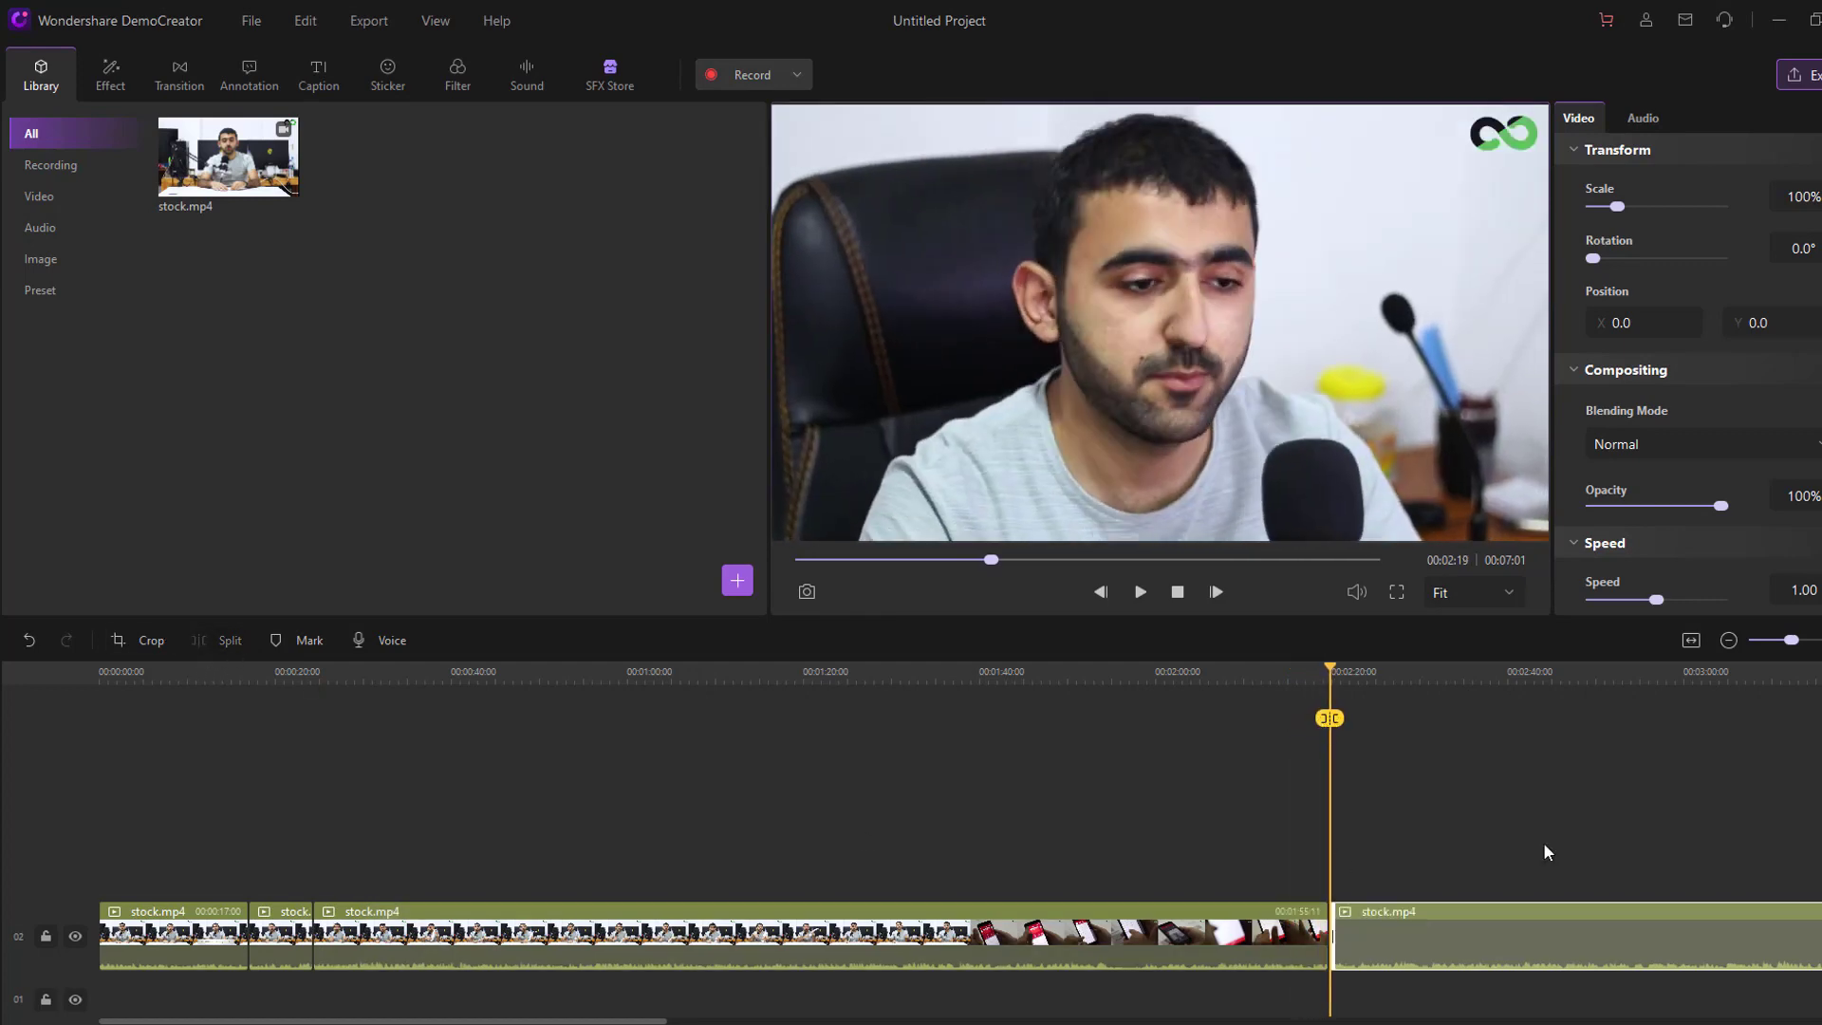
Step: Split off and delete the trailing piece, then delete the long middle section
{"action": "left_click_drag", "start_coordinate": [1329, 719], "coordinate": [1386, 721]}
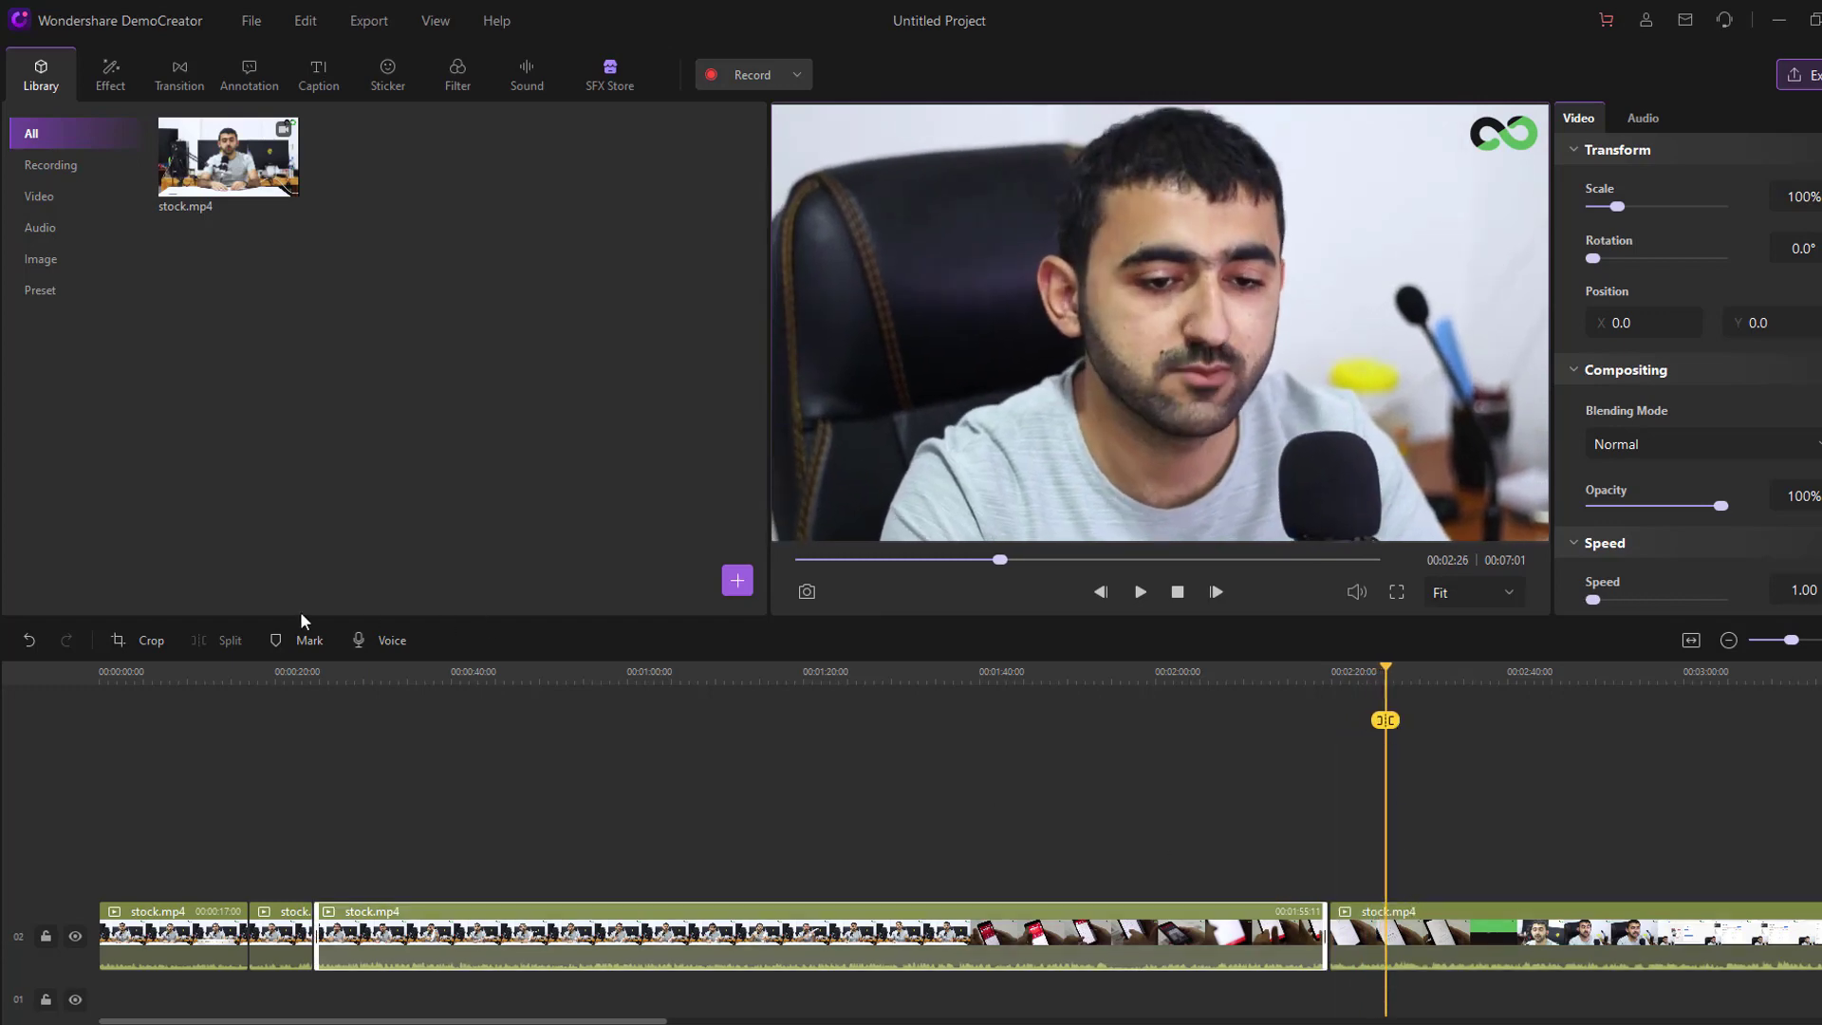
{"action": "left_click", "coordinate": [1297, 865]}
{"action": "left_click", "coordinate": [1357, 934]}
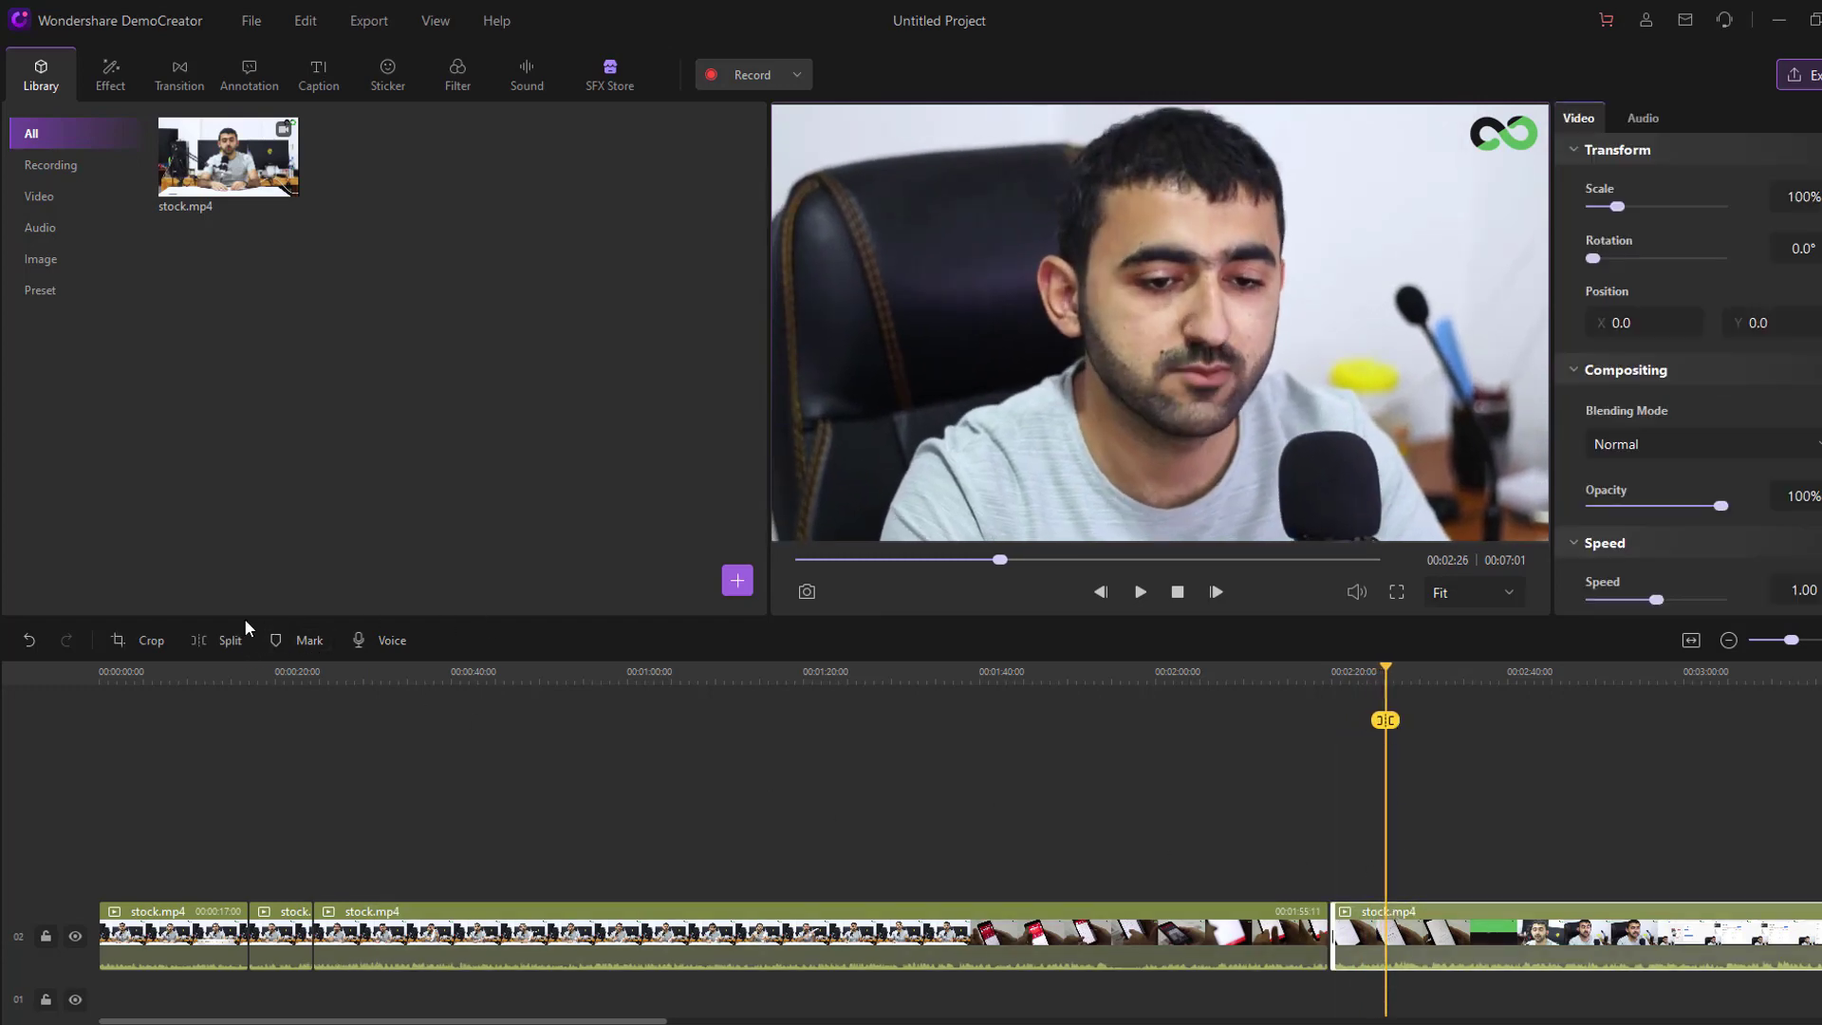
{"action": "left_click", "coordinate": [231, 641]}
{"action": "left_click", "coordinate": [1455, 911]}
{"action": "key", "text": "Delete"}
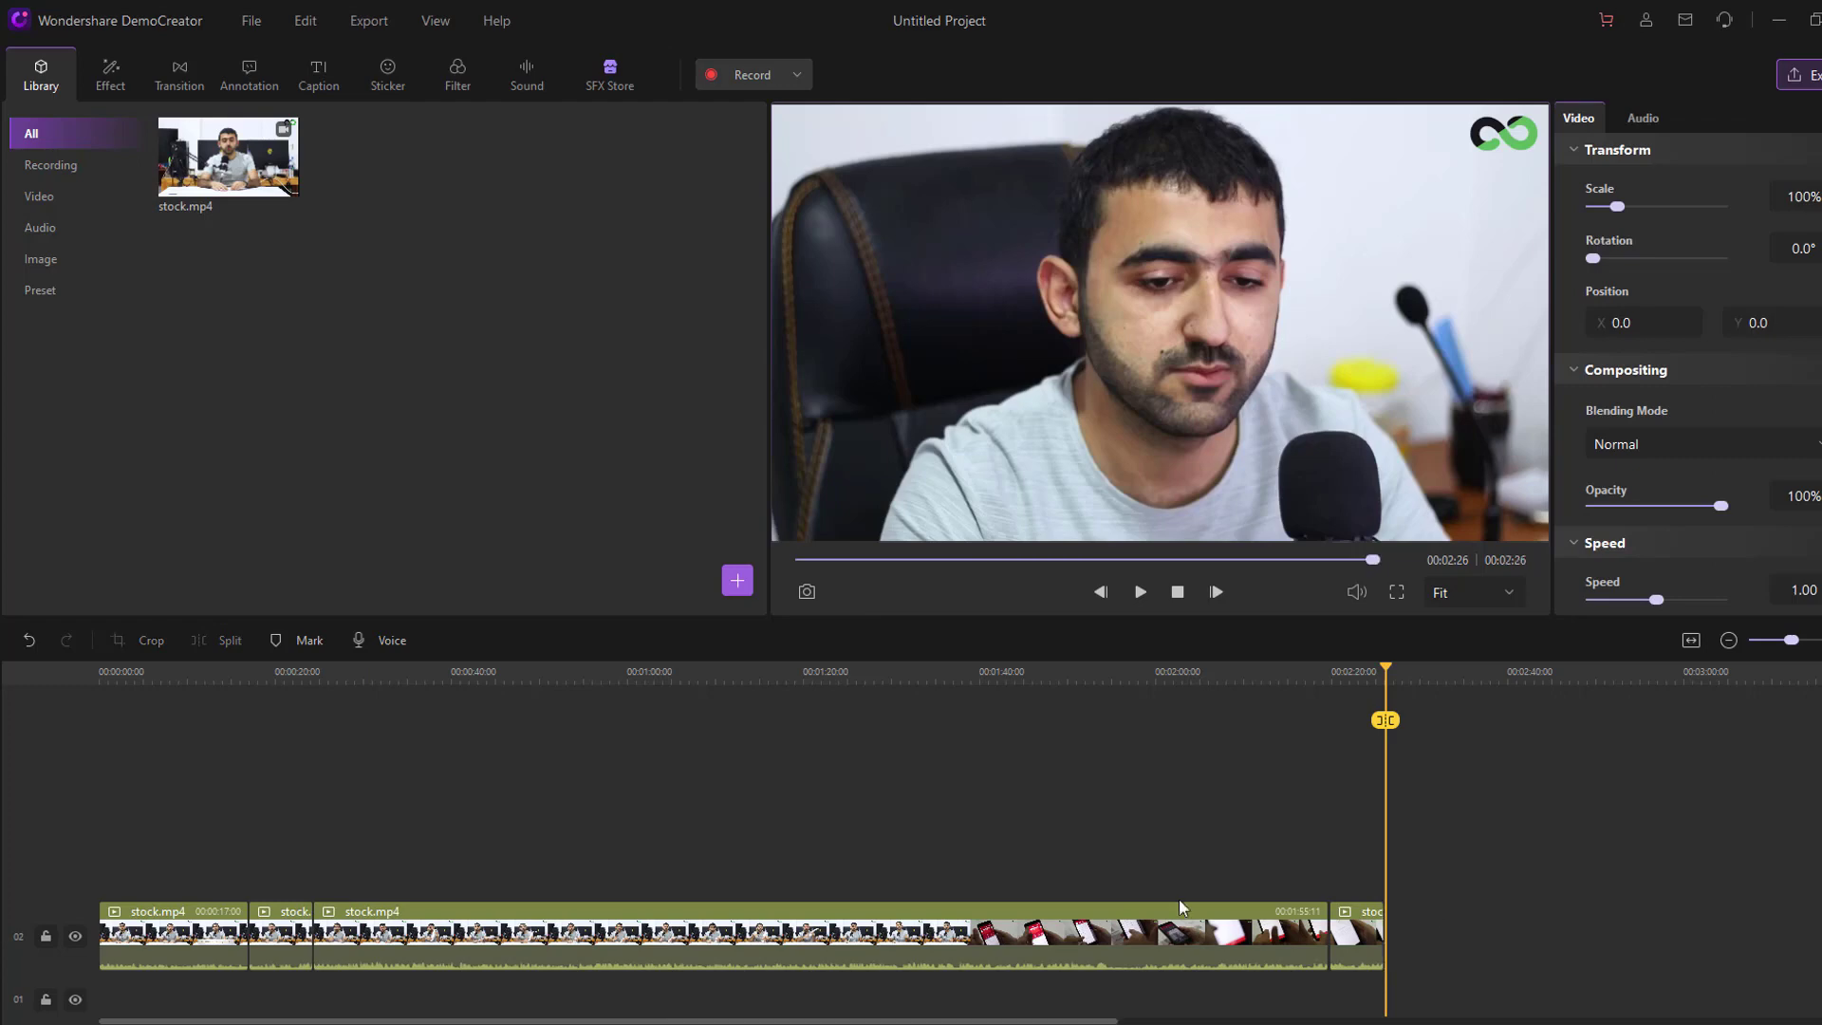
{"action": "left_click", "coordinate": [1179, 911]}
{"action": "key", "text": "Delete"}
Step: Delete the short second clip and butt the last clip against the first one
{"action": "left_click", "coordinate": [207, 674]}
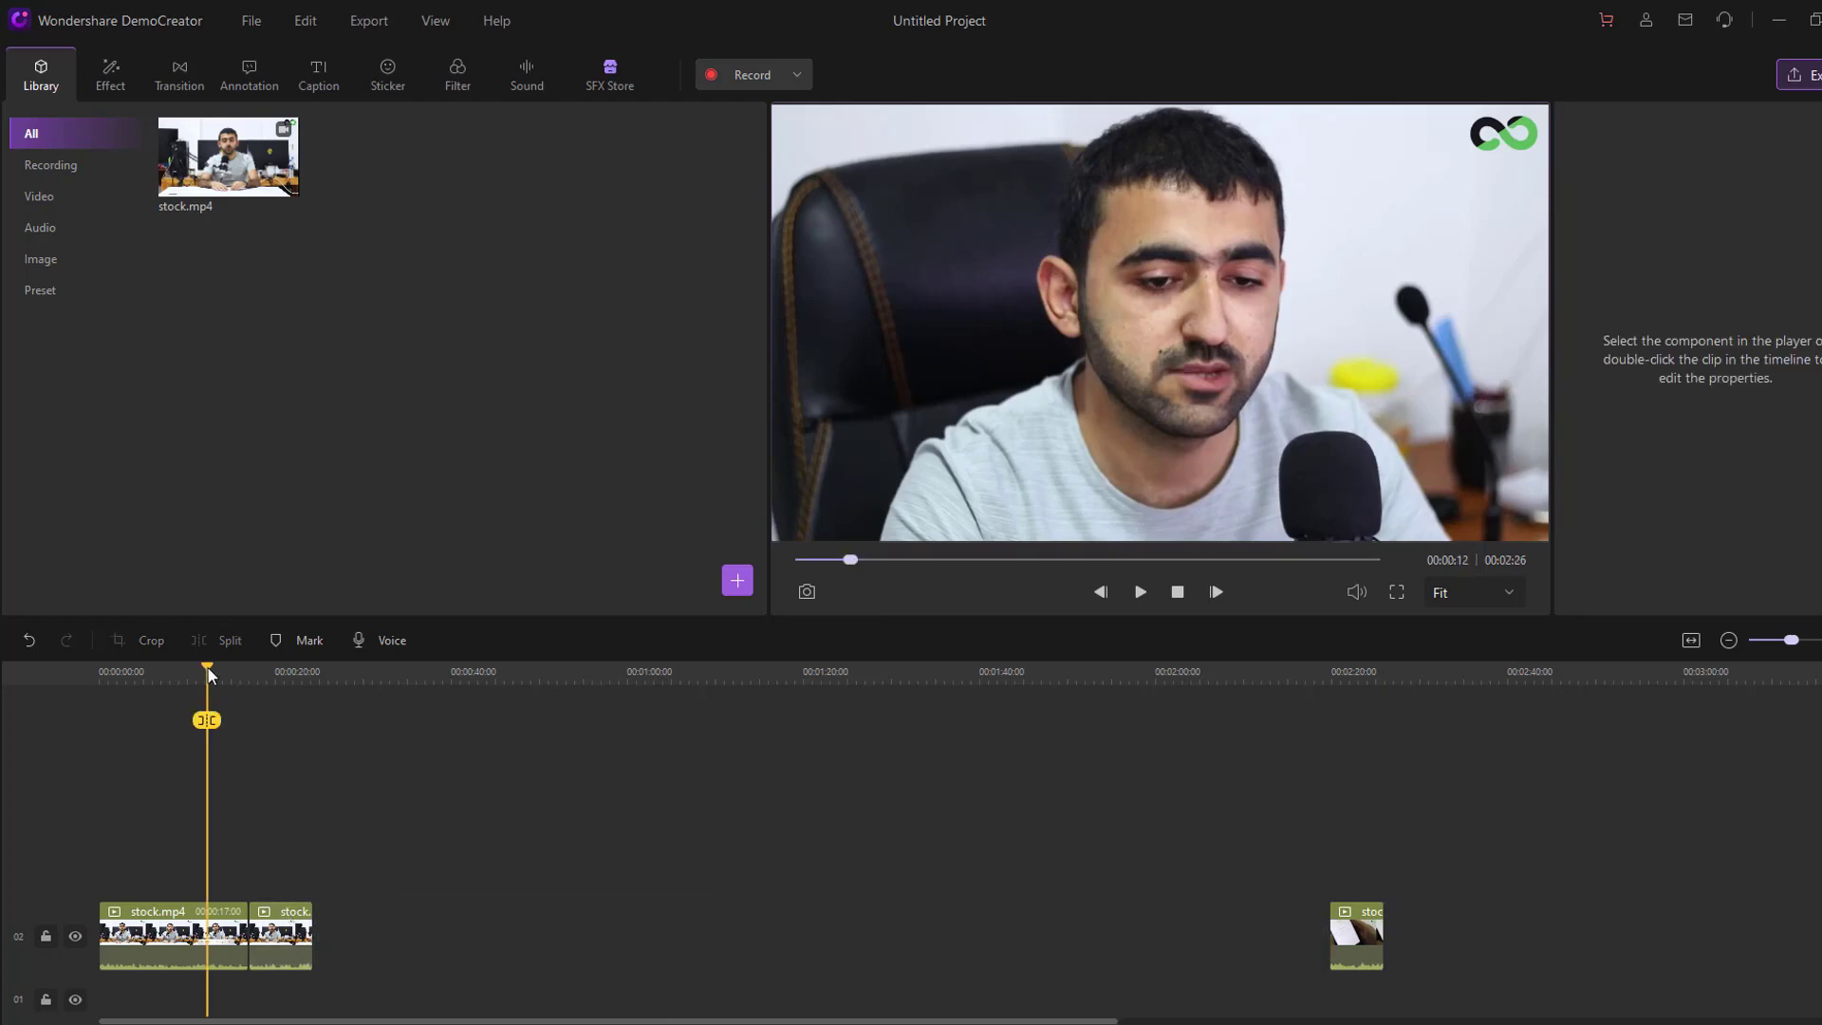
{"action": "left_click_drag", "start_coordinate": [207, 691], "coordinate": [239, 677]}
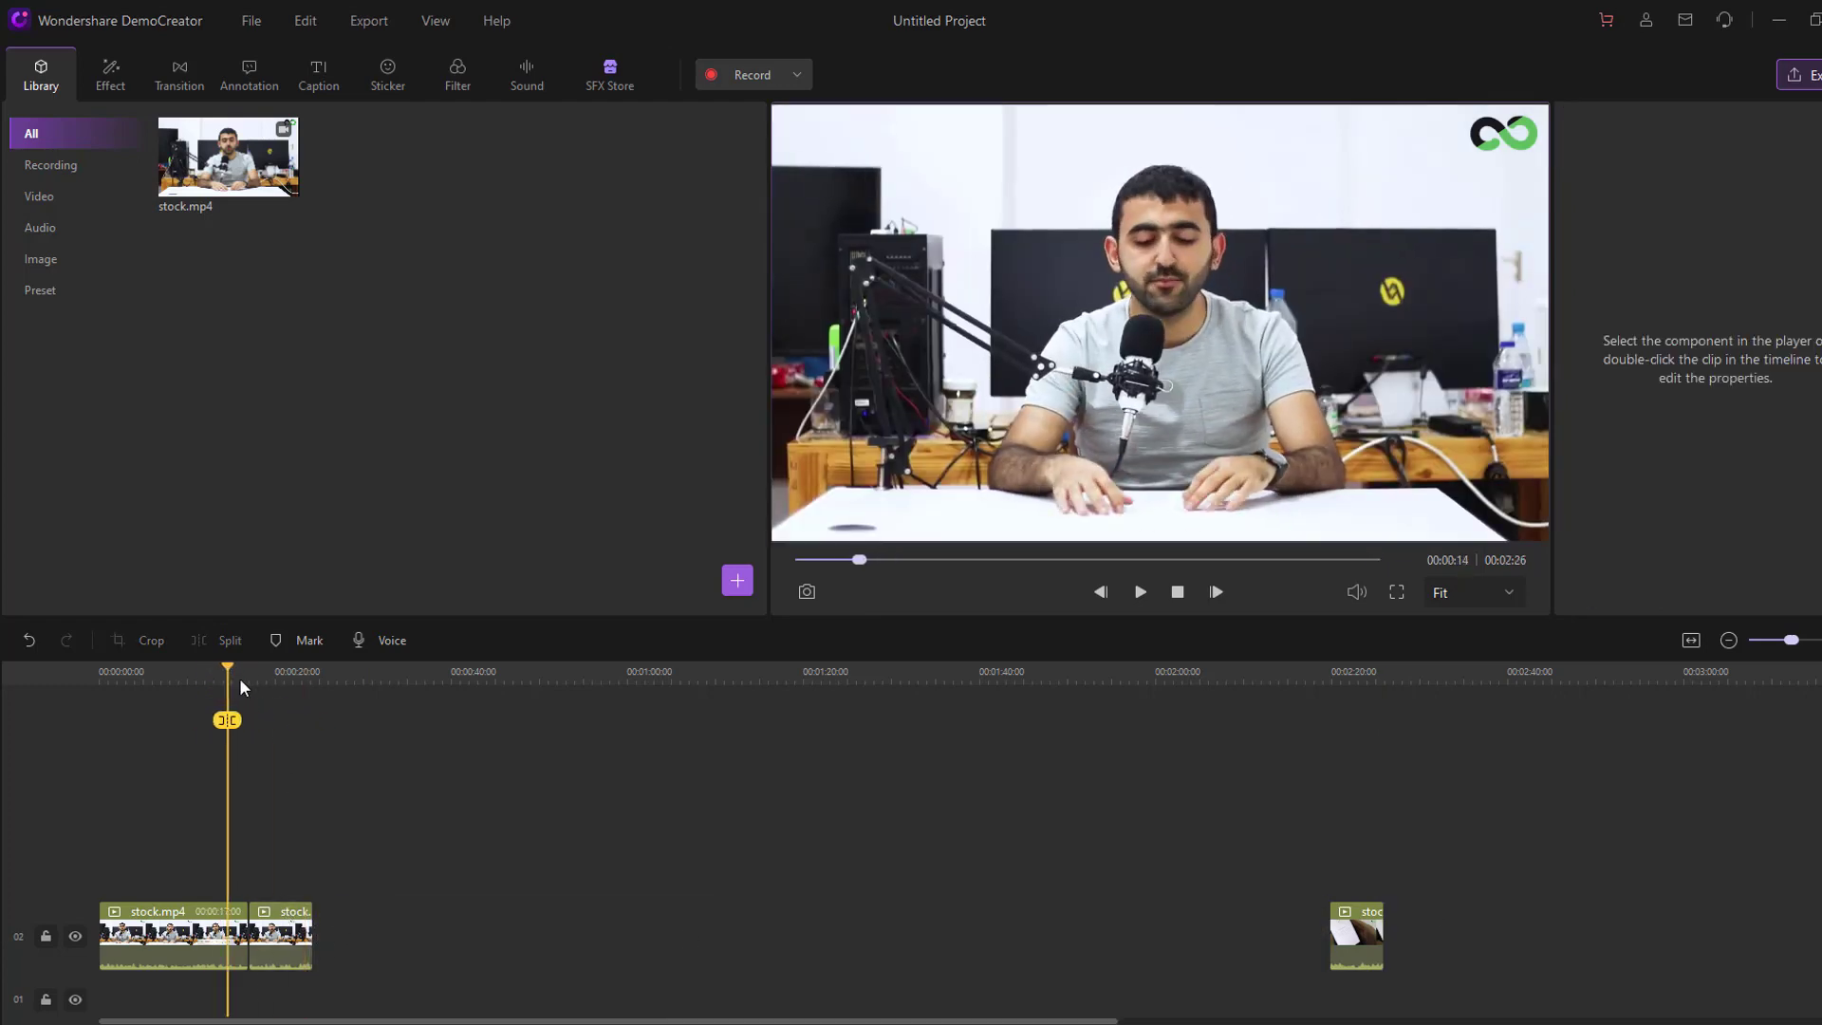
{"action": "left_click", "coordinate": [280, 939]}
{"action": "key", "text": "Delete"}
{"action": "left_click_drag", "start_coordinate": [1357, 937], "coordinate": [465, 937]}
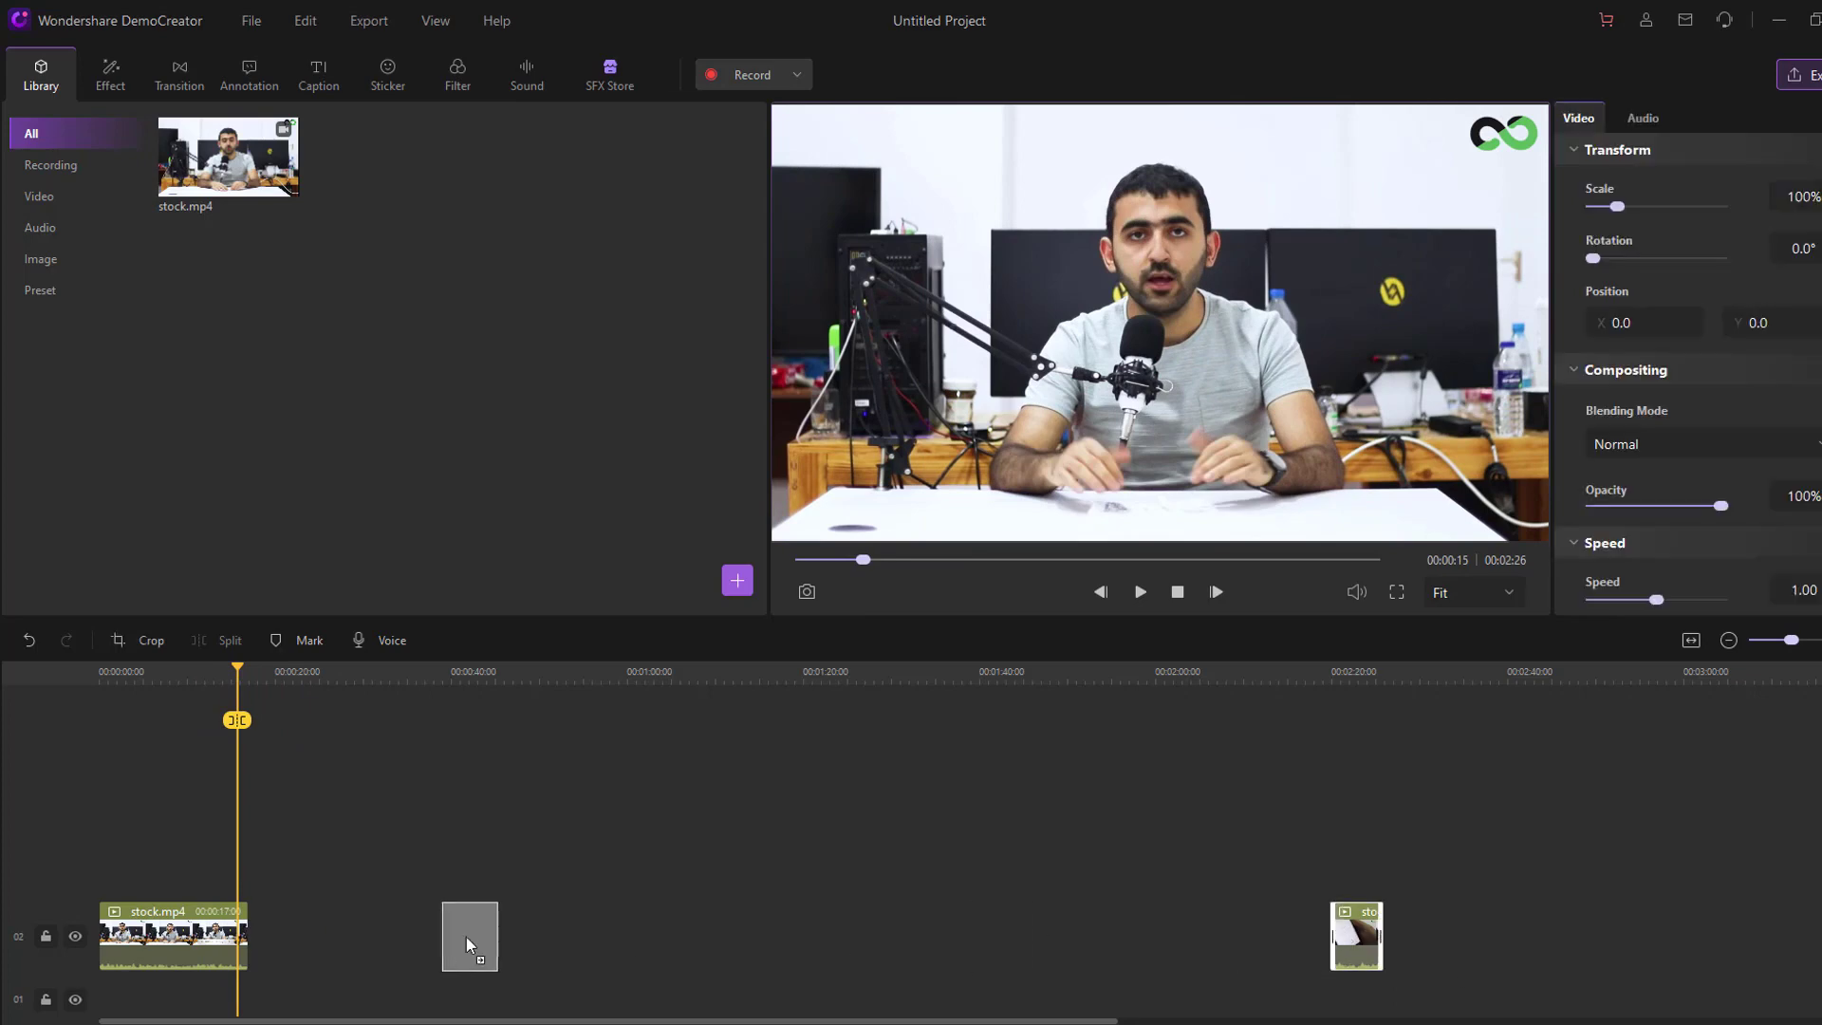
{"action": "left_click_drag", "start_coordinate": [310, 953], "coordinate": [291, 958]}
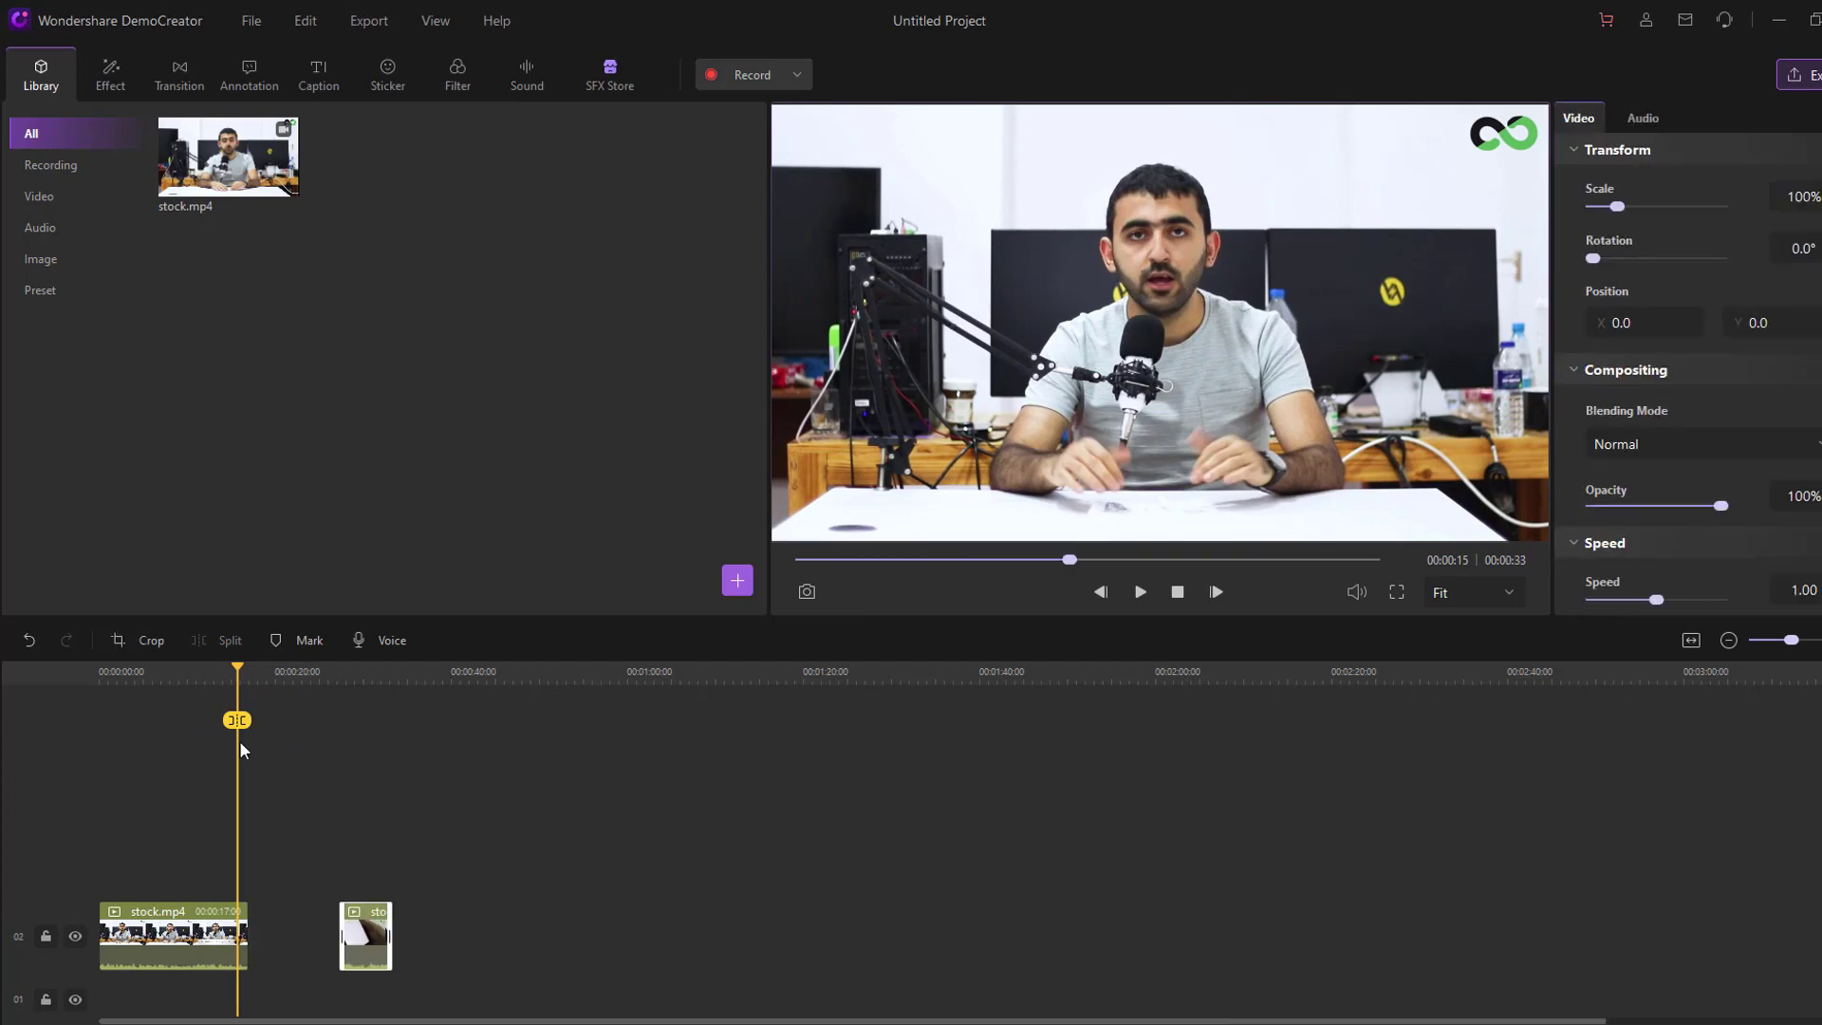
{"action": "left_click_drag", "start_coordinate": [237, 720], "coordinate": [379, 727]}
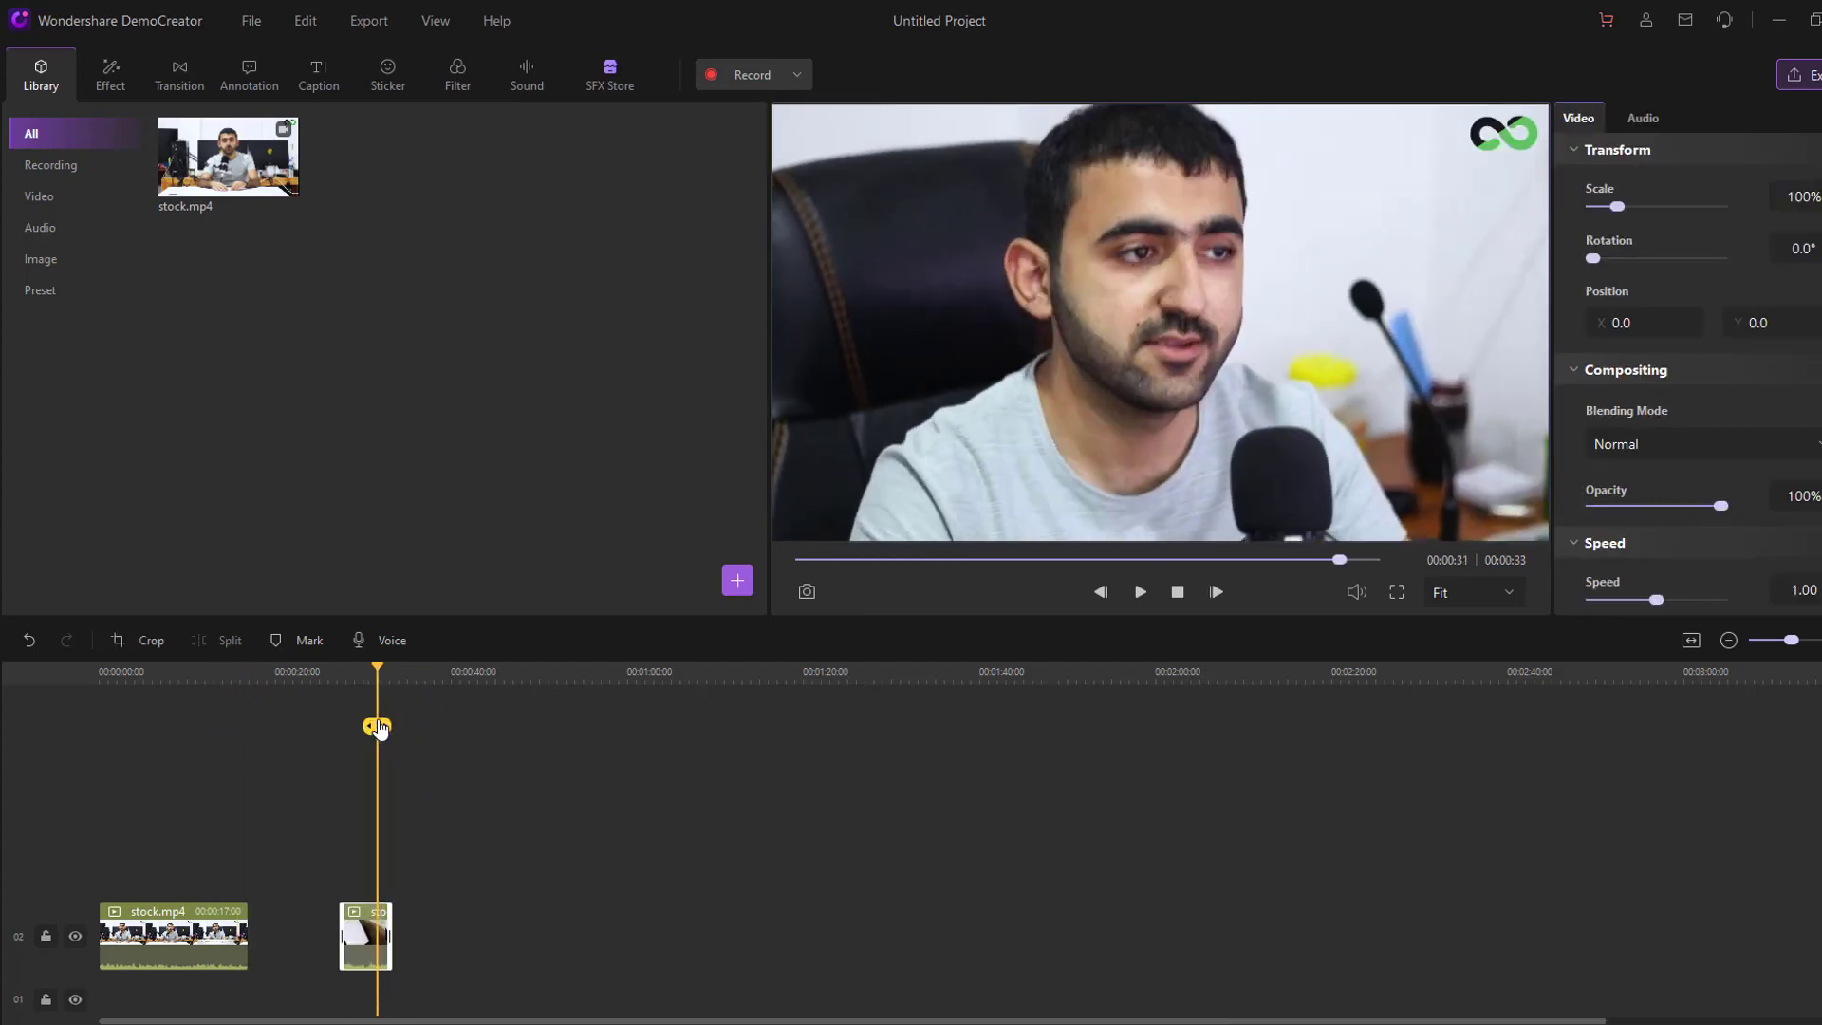
{"action": "left_click", "coordinate": [207, 674]}
{"action": "left_click", "coordinate": [191, 940]}
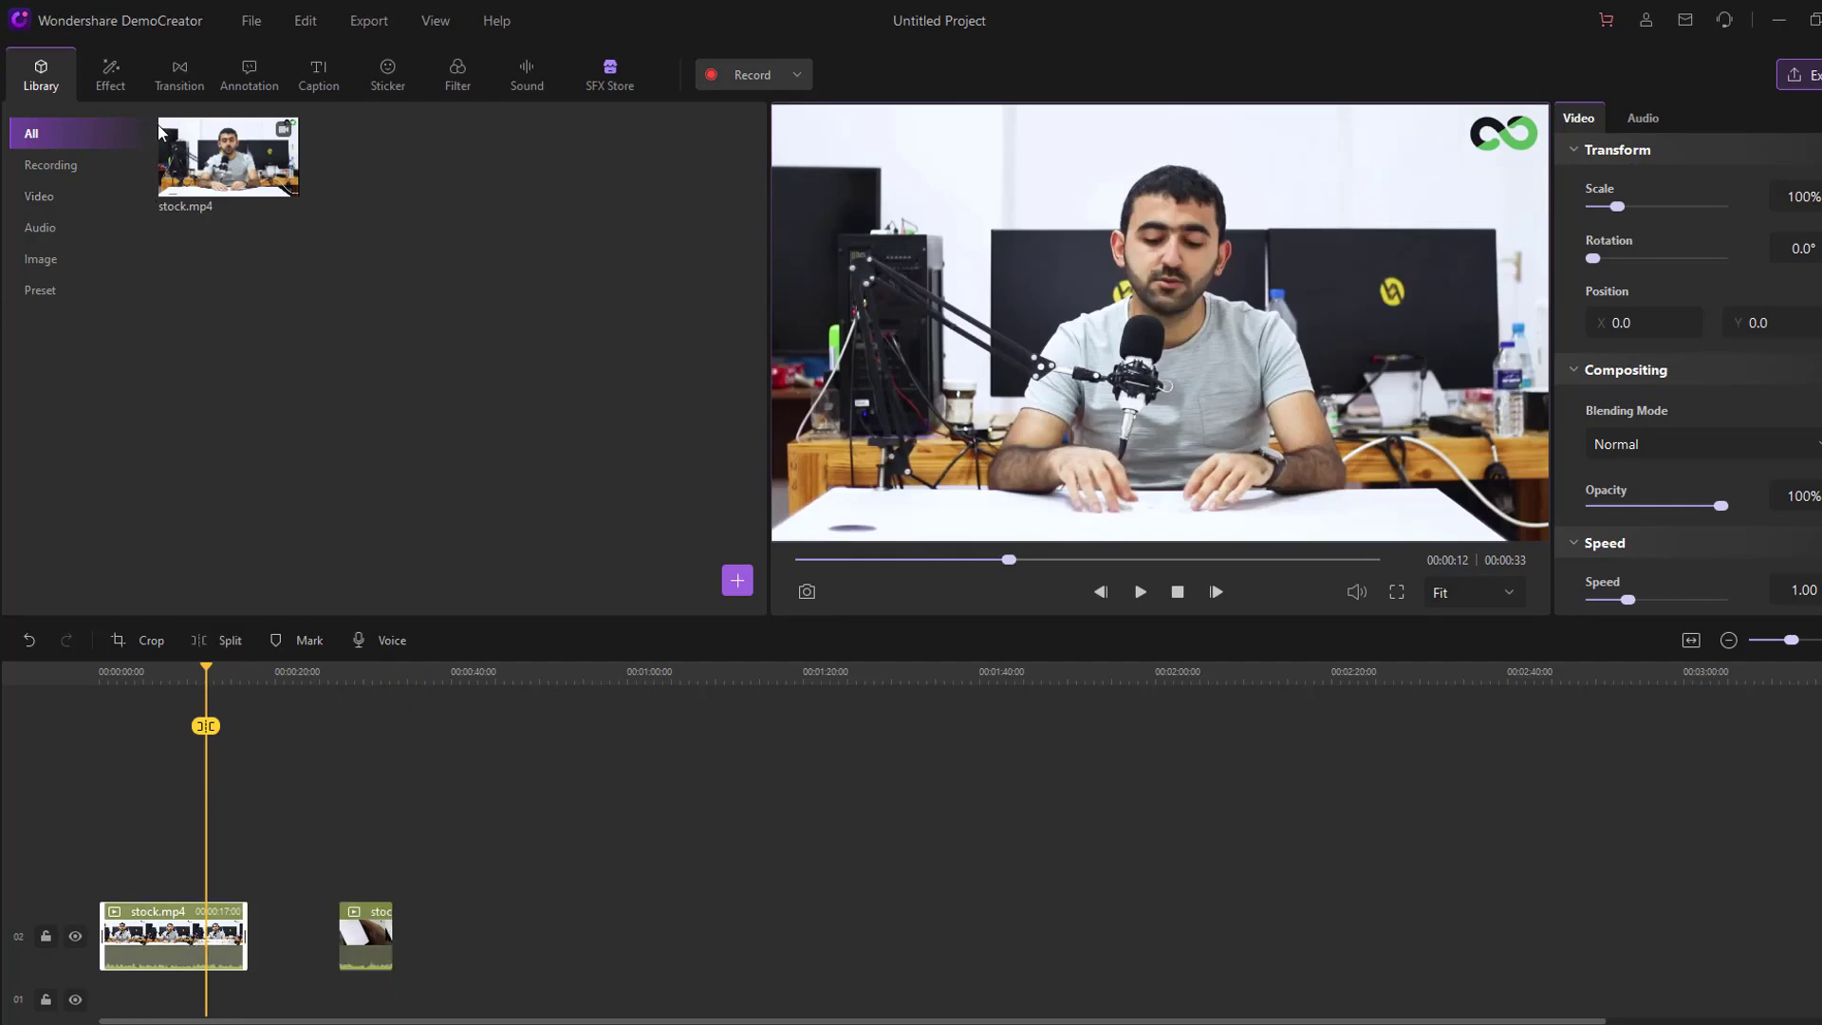
Step: Apply Facial Recognition to the first stock clip, then enlarge the speaker and shift him right
{"action": "left_click", "coordinate": [119, 83]}
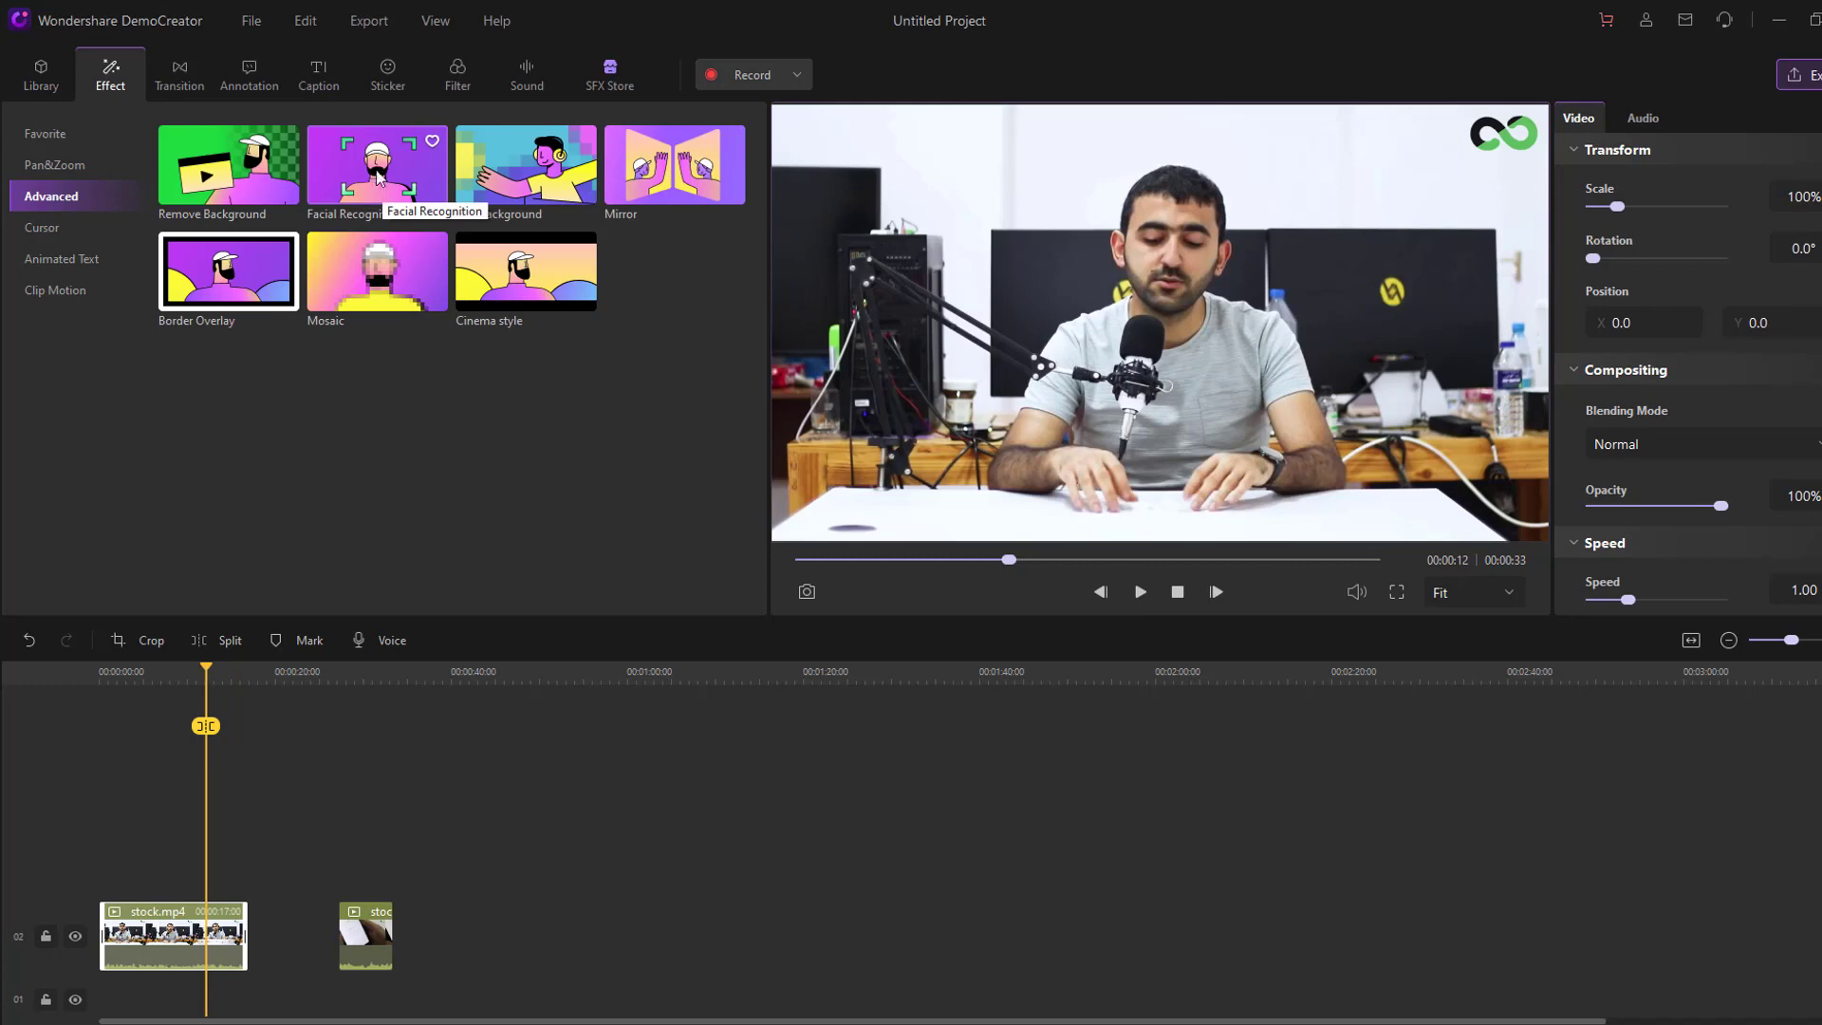
{"action": "left_click_drag", "start_coordinate": [370, 166], "coordinate": [165, 916]}
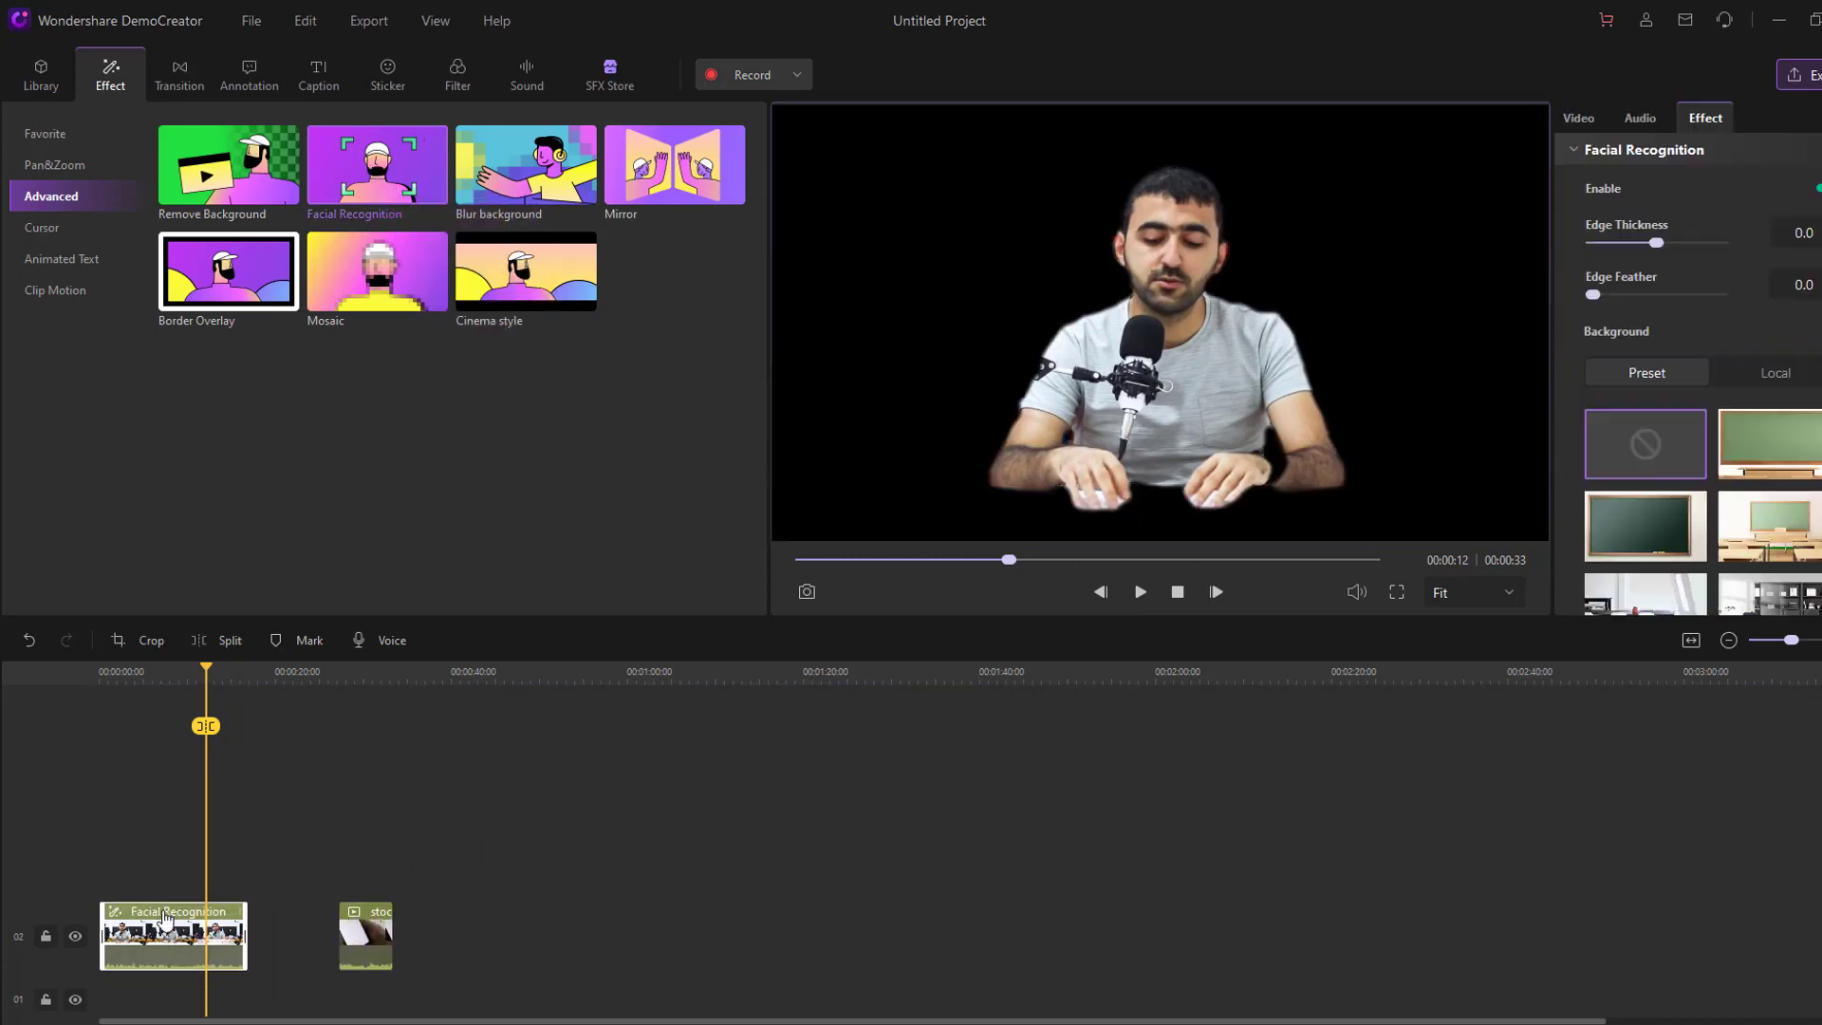
{"action": "left_click_drag", "start_coordinate": [209, 727], "coordinate": [132, 727]}
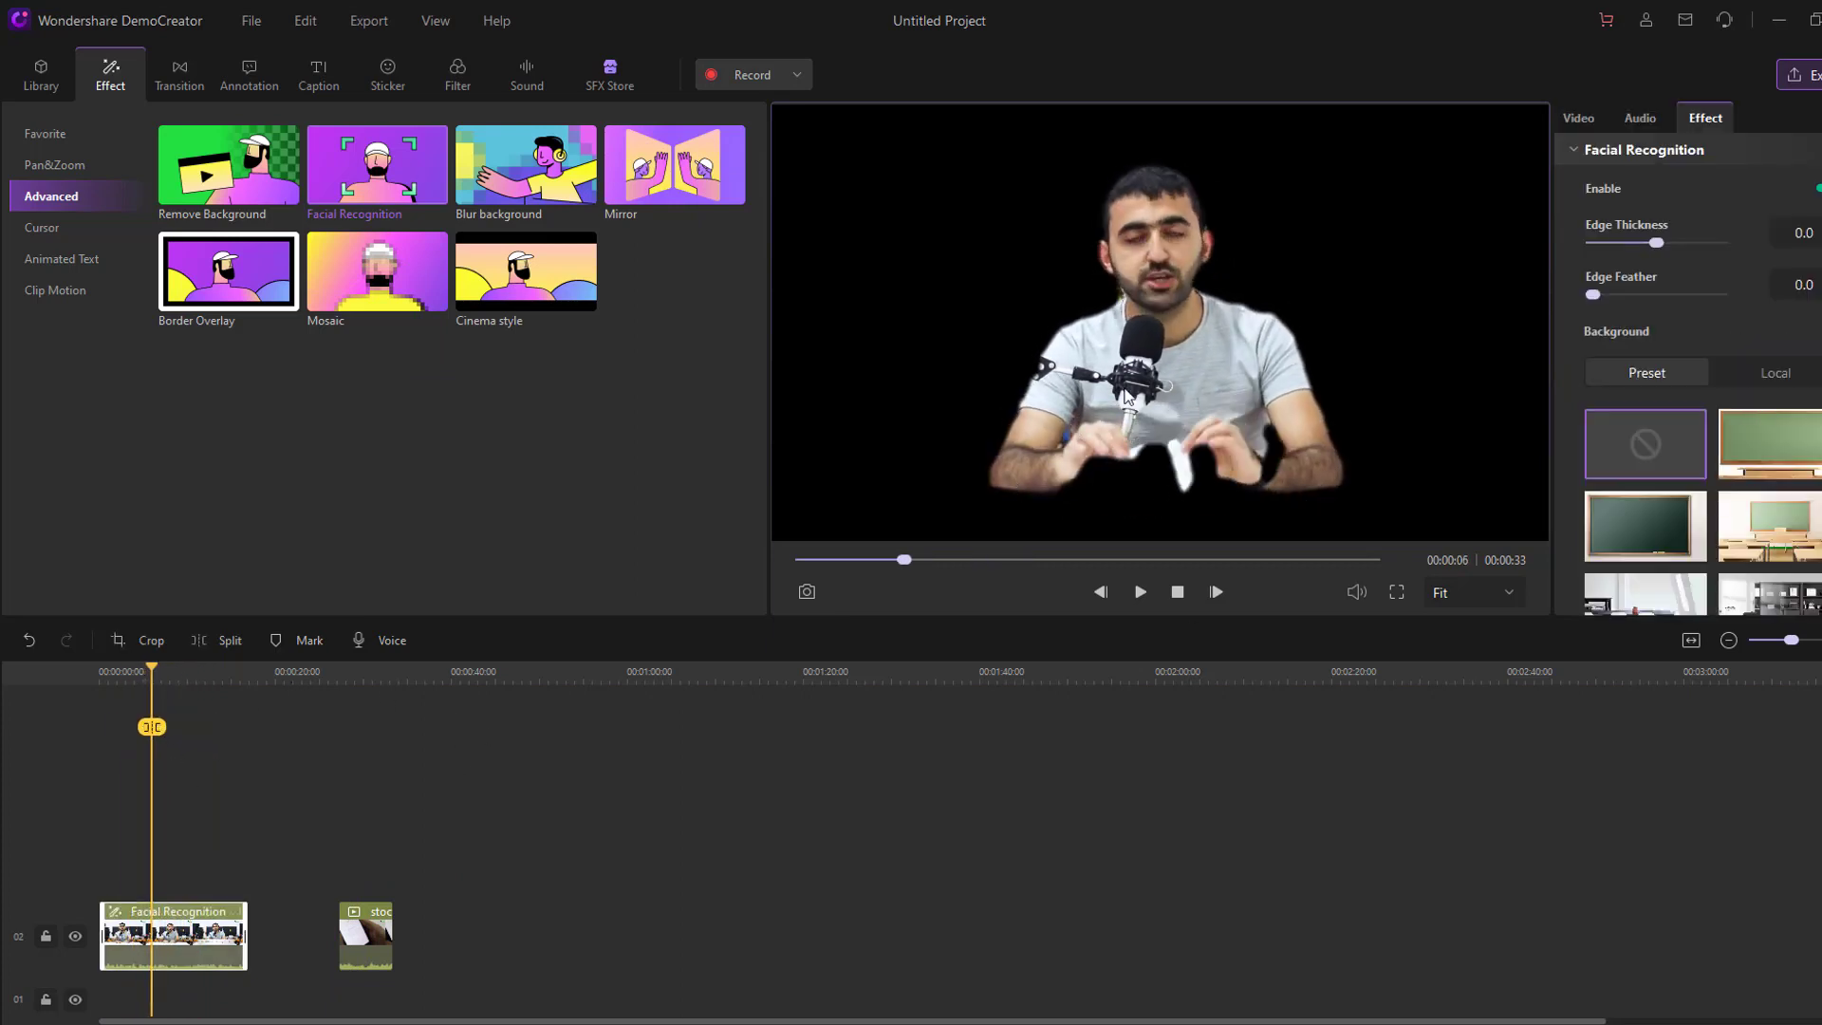
{"action": "left_click", "coordinate": [819, 539]}
{"action": "left_click_drag", "start_coordinate": [778, 543], "coordinate": [486, 706]}
{"action": "left_click_drag", "start_coordinate": [1080, 422], "coordinate": [1240, 422]}
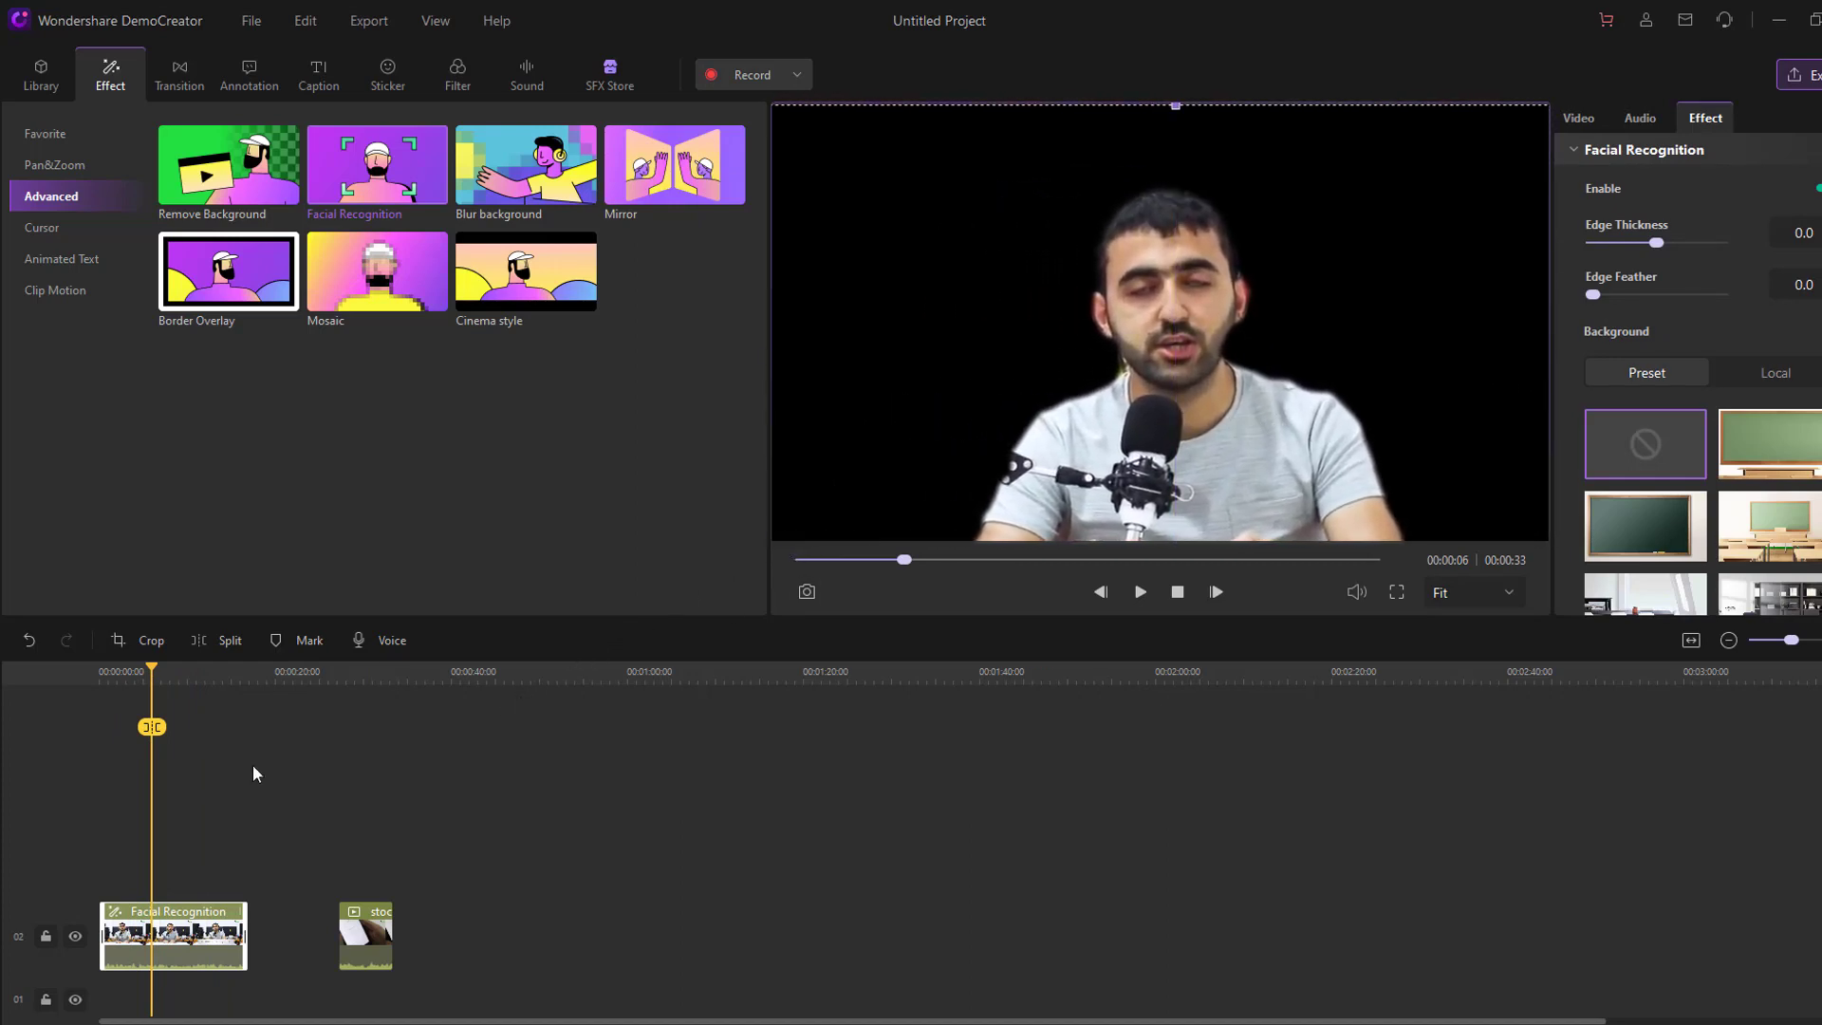
Step: Preview the cut-out speaker, try white room and bookshelf backgrounds, then undo back to black
{"action": "left_click_drag", "start_coordinate": [150, 734], "coordinate": [102, 735]}
{"action": "left_click", "coordinate": [1141, 596]}
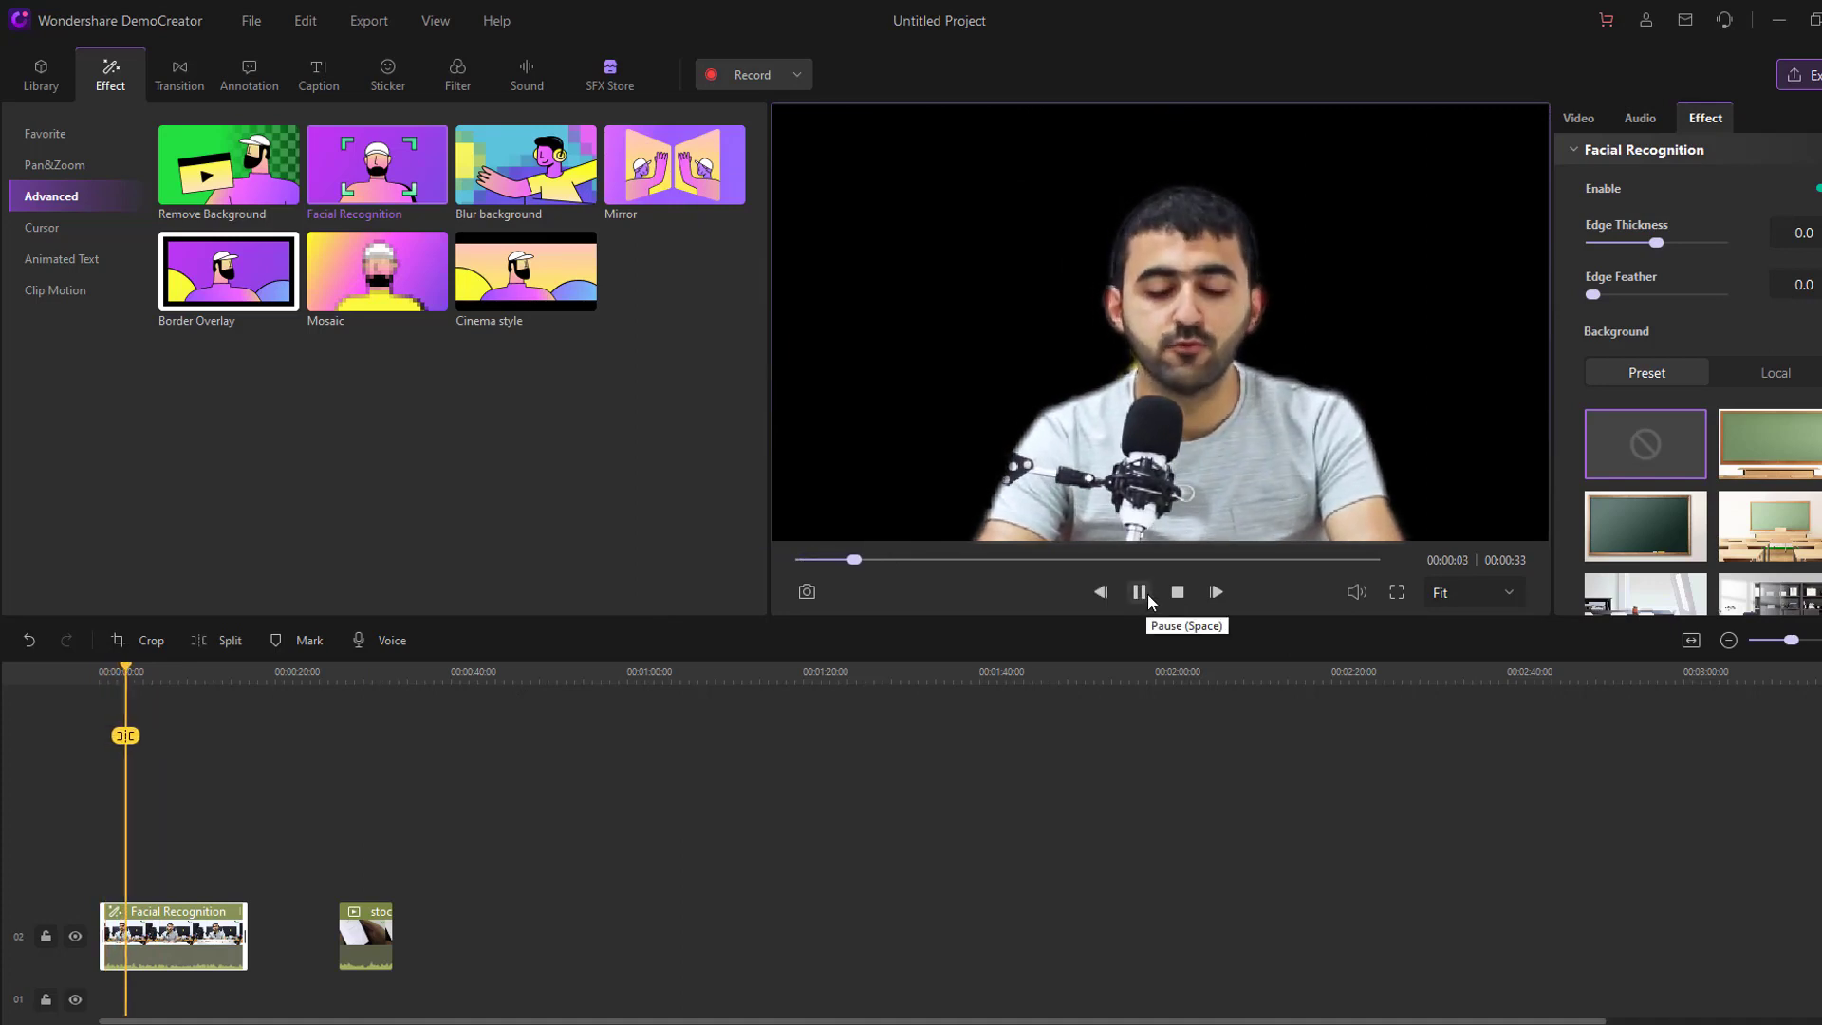
{"action": "left_click", "coordinate": [1140, 593]}
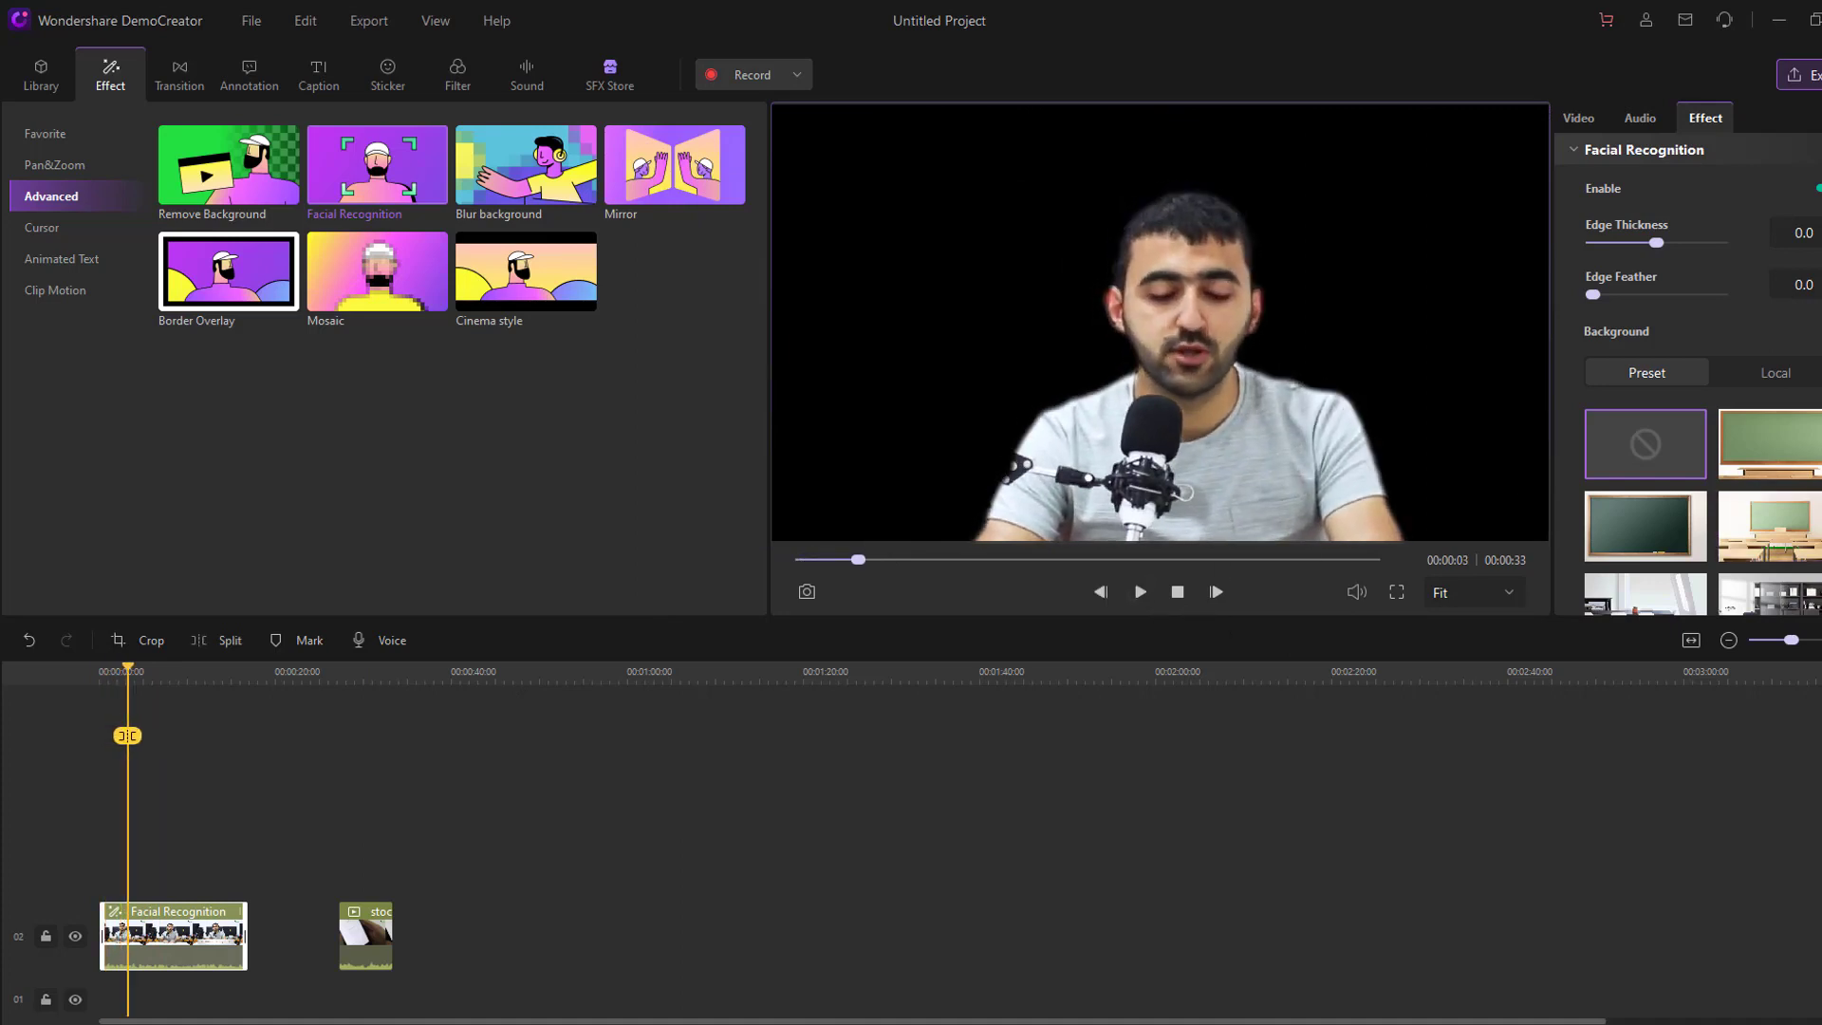
{"action": "scroll", "coordinate": [1688, 373], "scroll_direction": "down", "scroll_amount": 3}
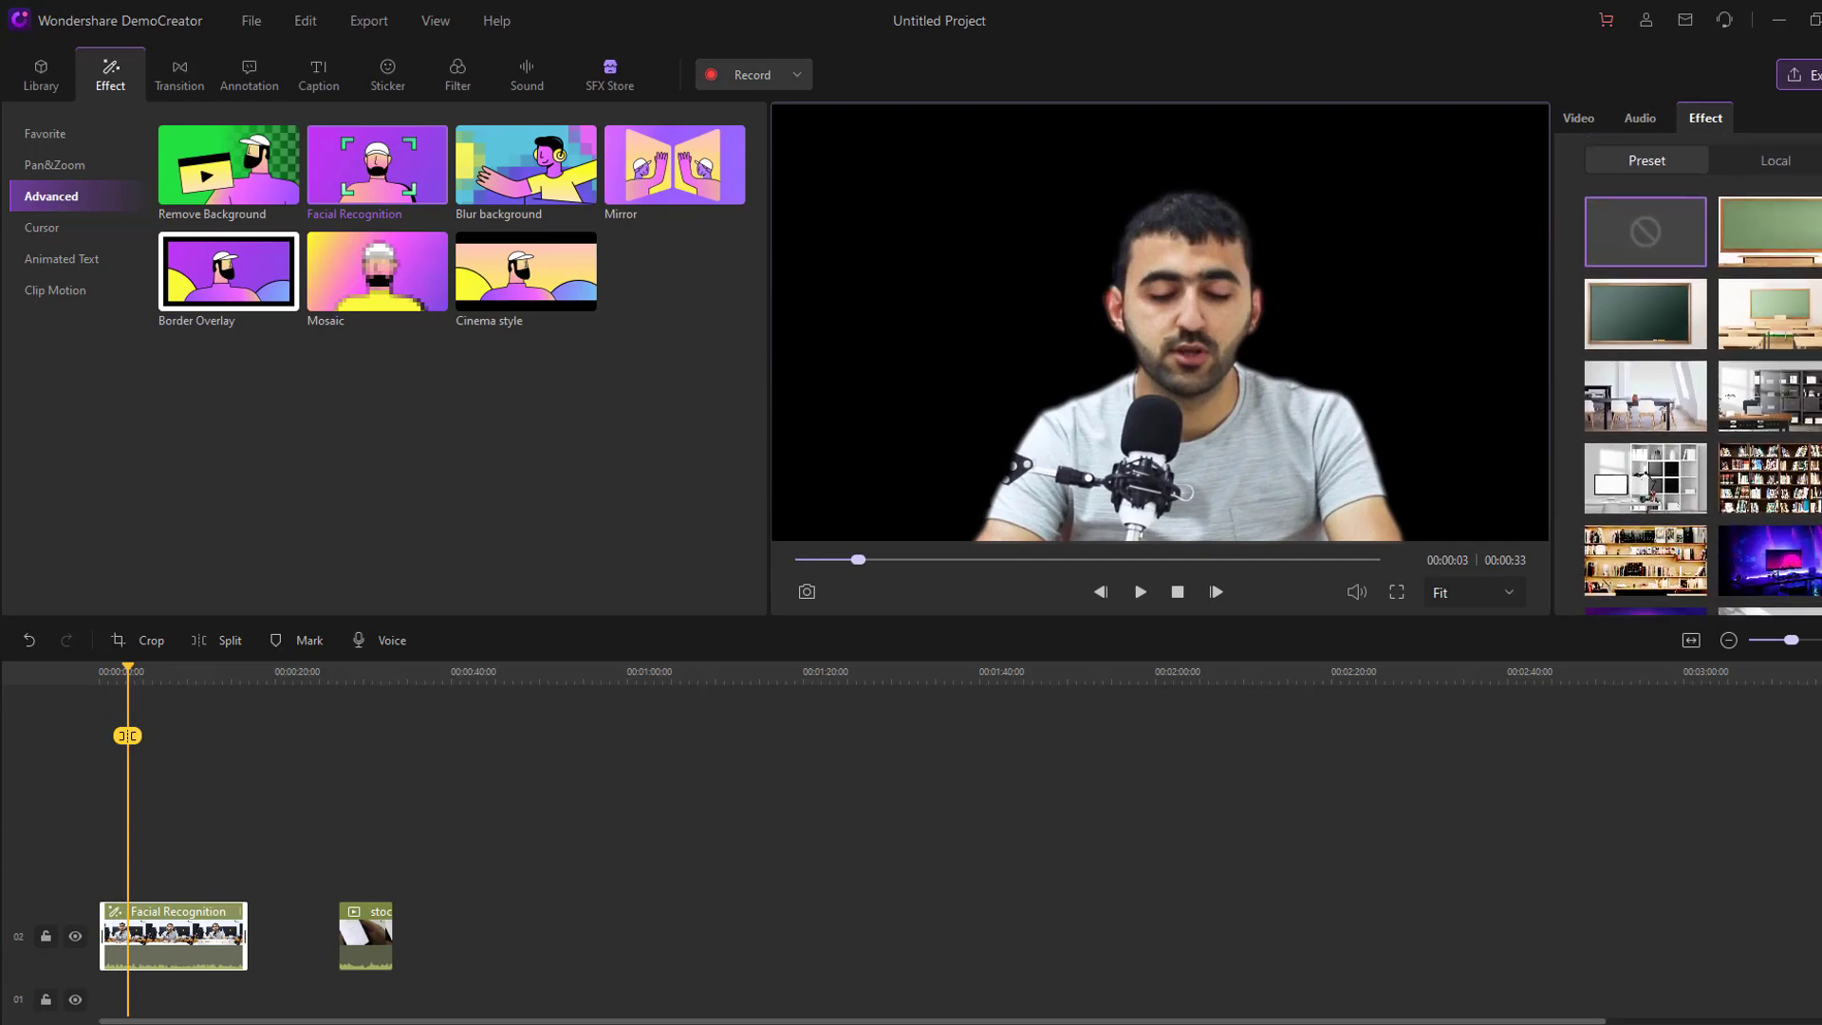
{"action": "left_click", "coordinate": [1648, 427]}
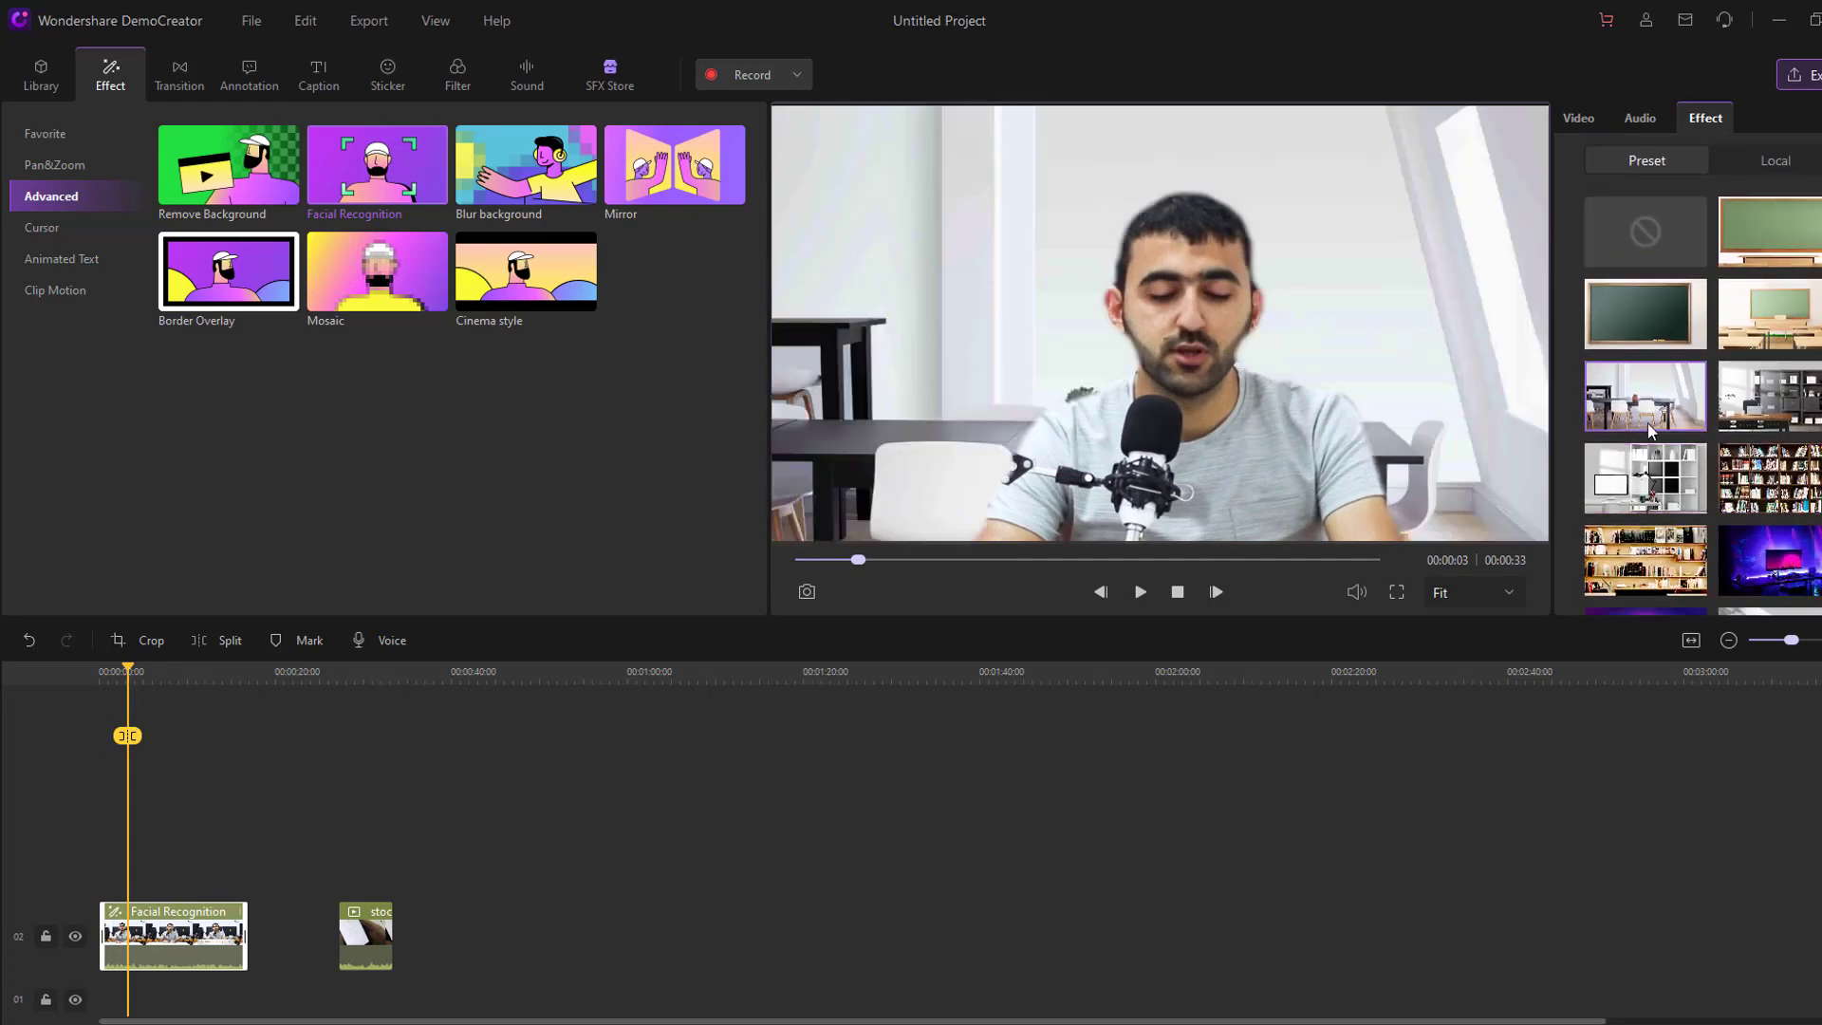
{"action": "left_click", "coordinate": [1770, 477]}
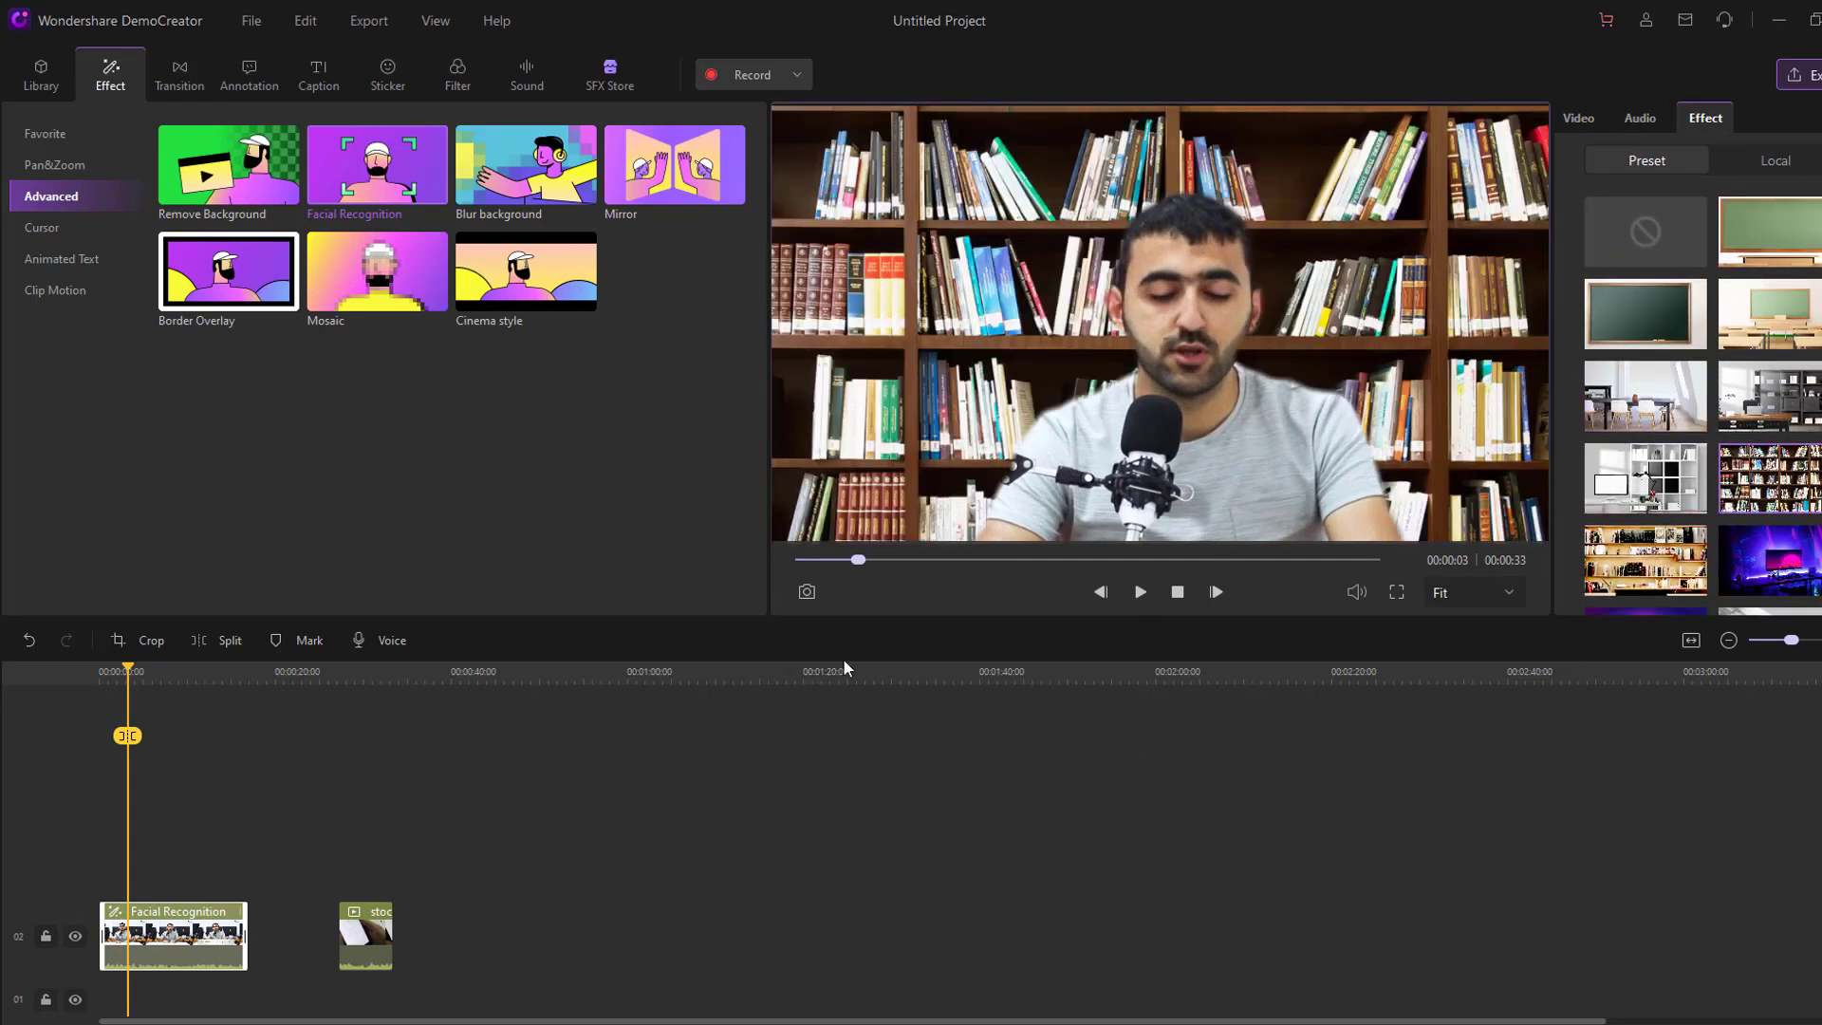
{"action": "left_click", "coordinate": [1140, 592]}
{"action": "left_click", "coordinate": [1238, 380]}
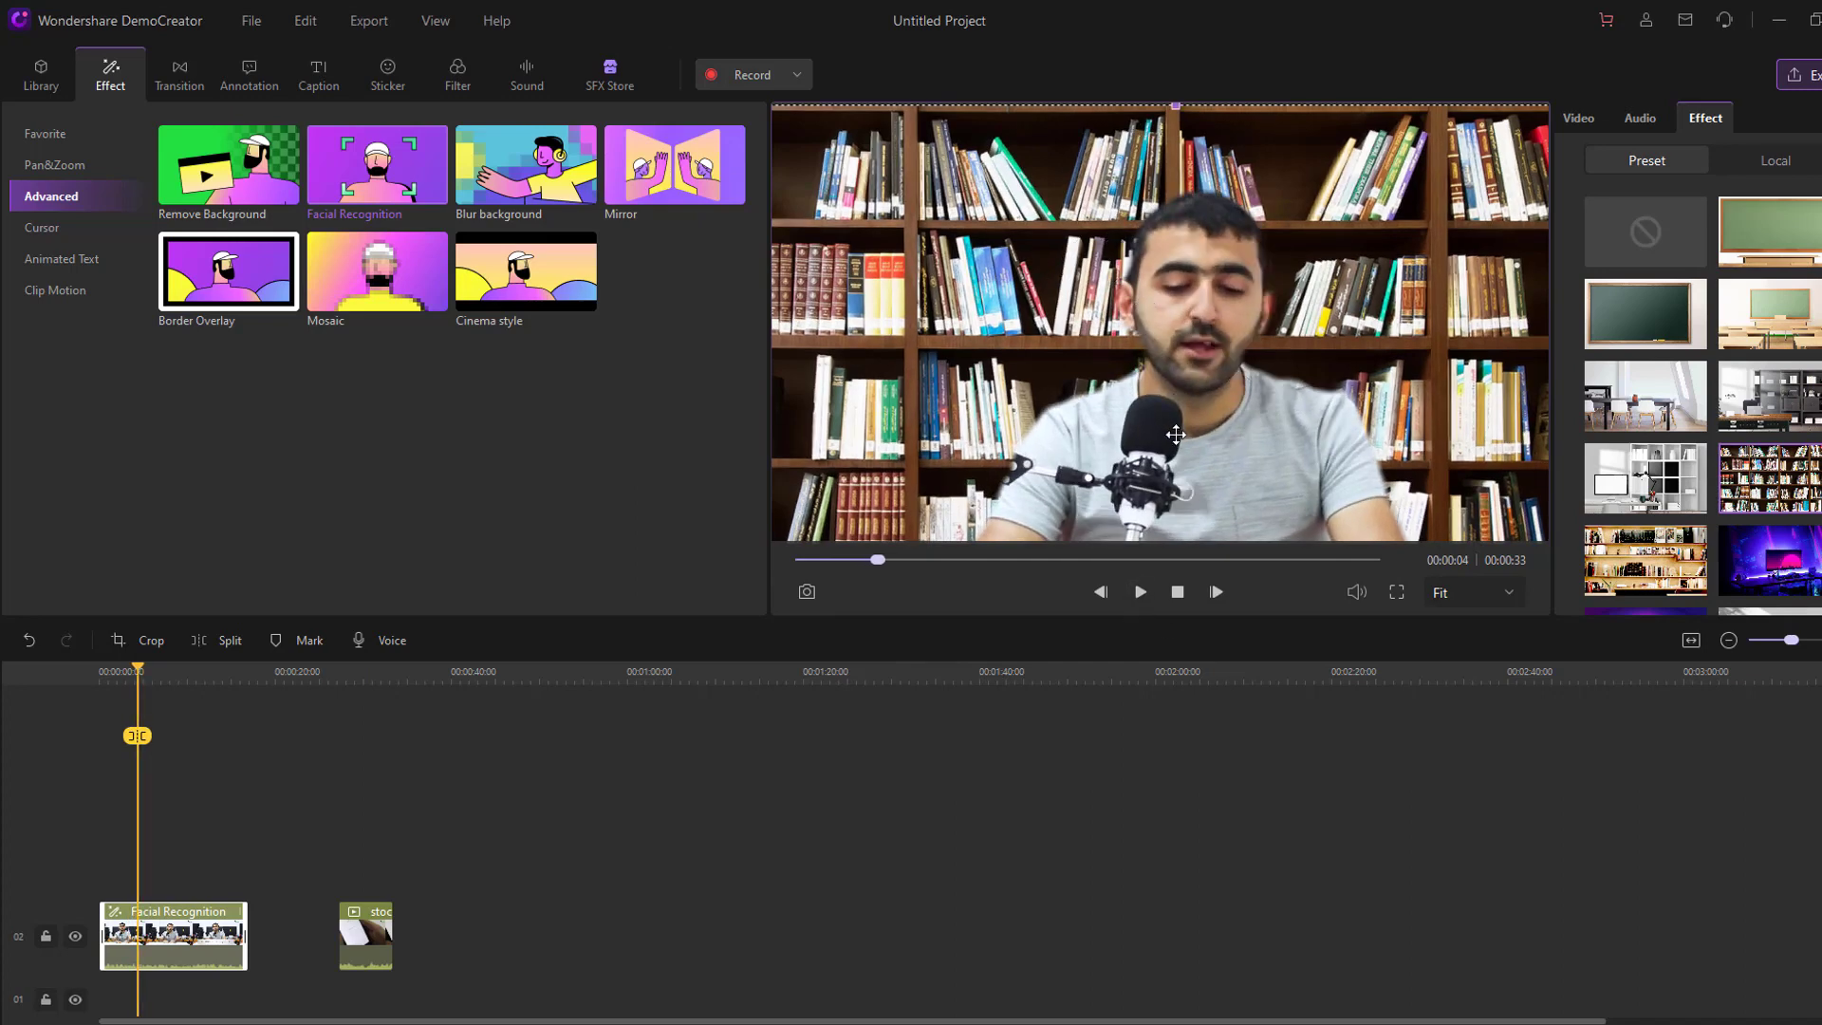
{"action": "key", "text": "ctrl+z"}
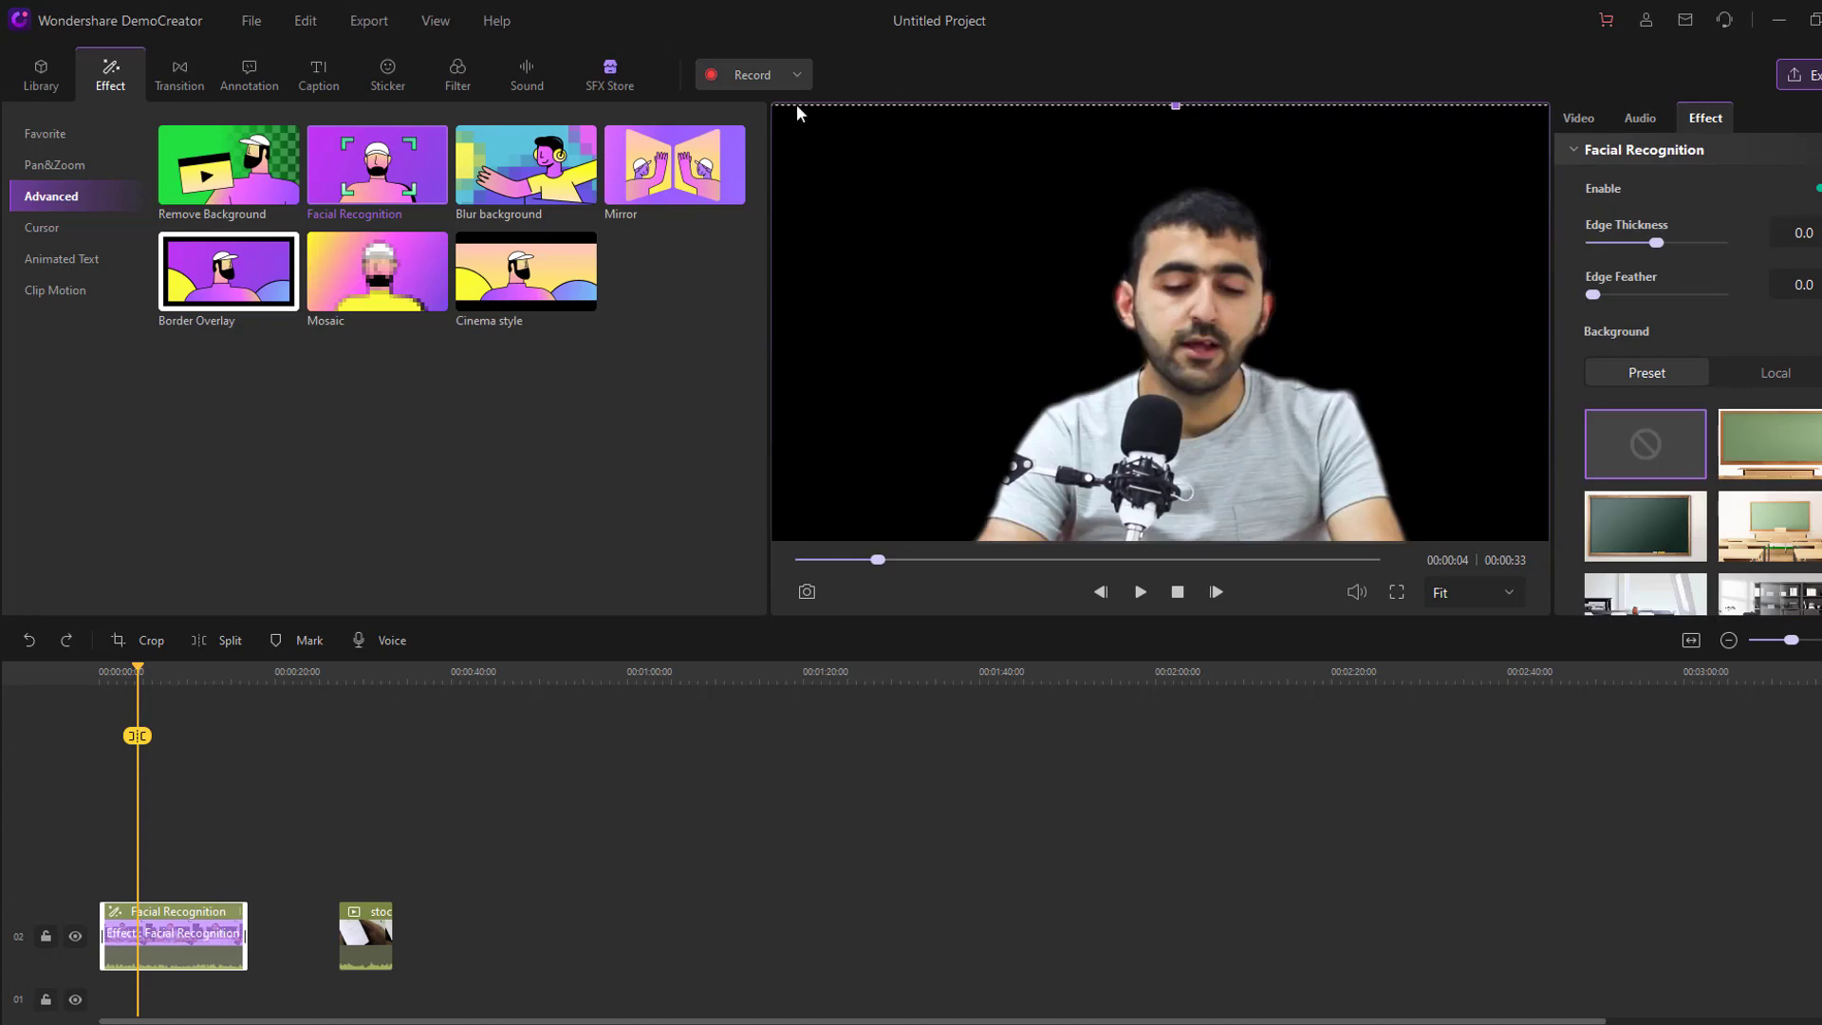
Step: Shrink the speaker into the bottom-right corner on a bookshelf background and play it back
{"action": "left_click_drag", "start_coordinate": [797, 112], "coordinate": [1182, 308]}
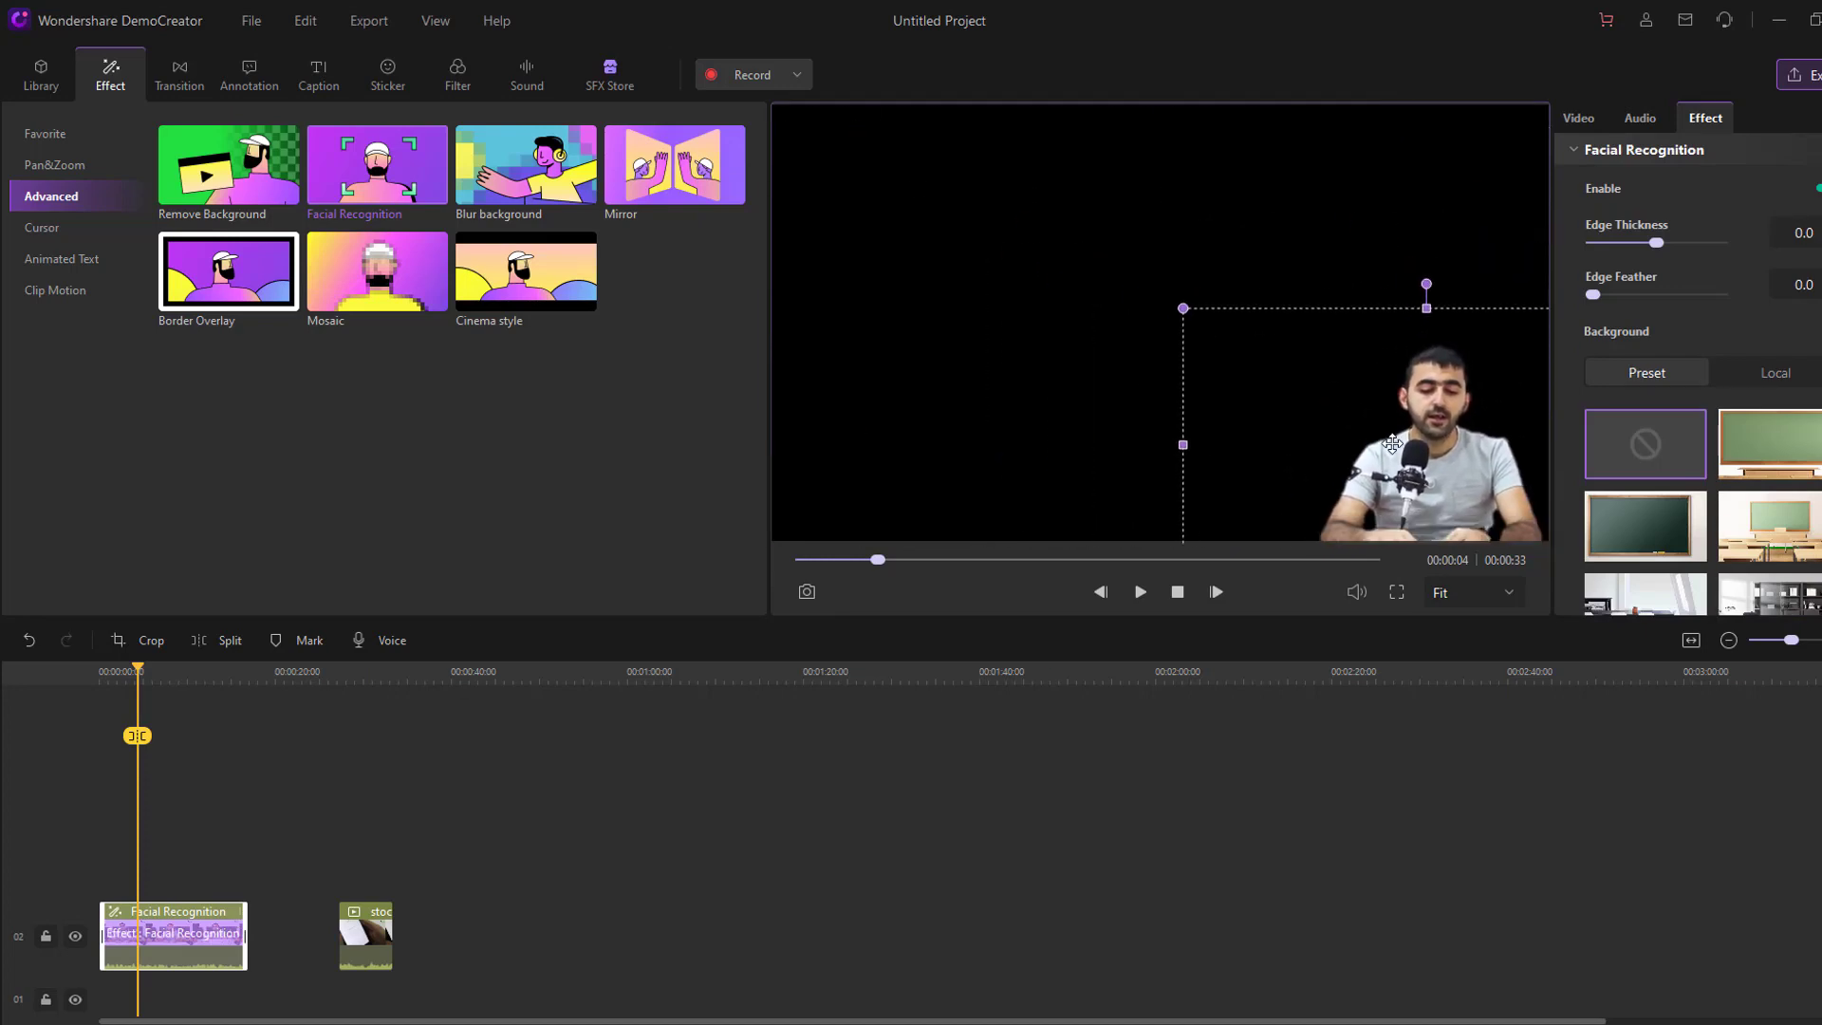
{"action": "left_click", "coordinate": [1663, 536]}
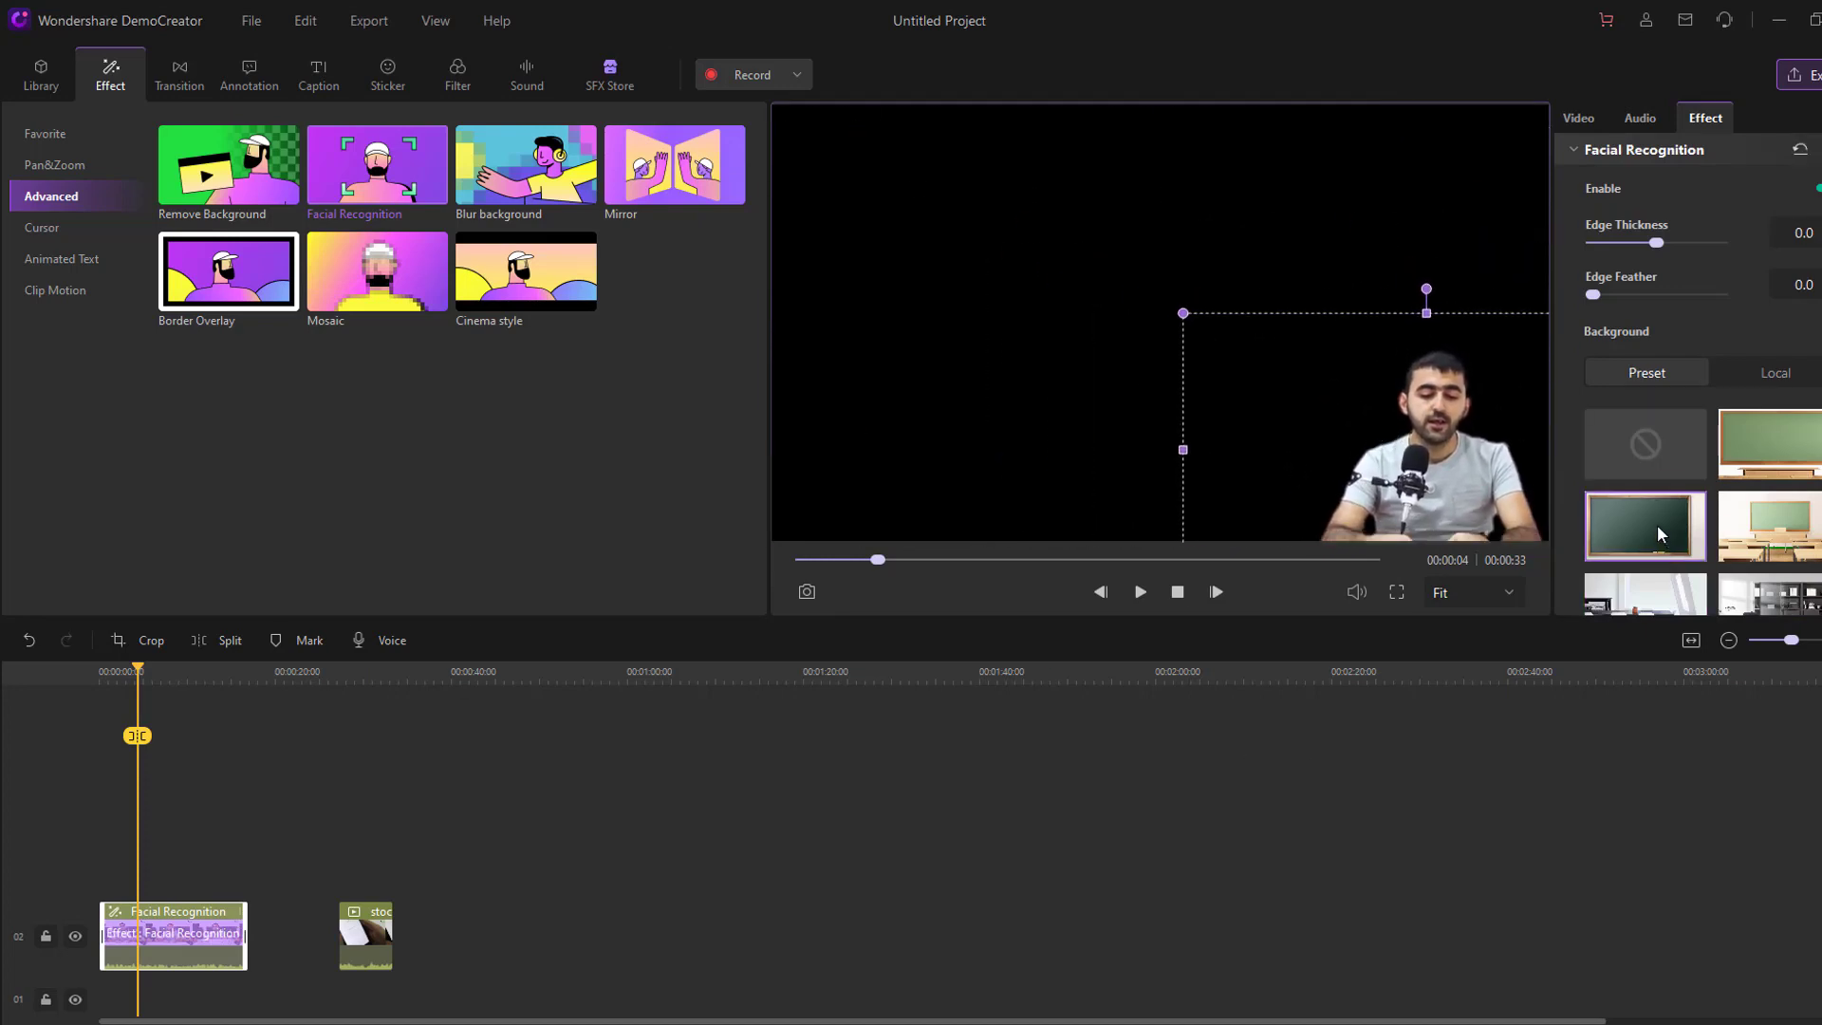
{"action": "left_click_drag", "start_coordinate": [1182, 313], "coordinate": [1373, 370]}
{"action": "scroll", "coordinate": [1760, 590], "scroll_direction": "down", "scroll_amount": 2}
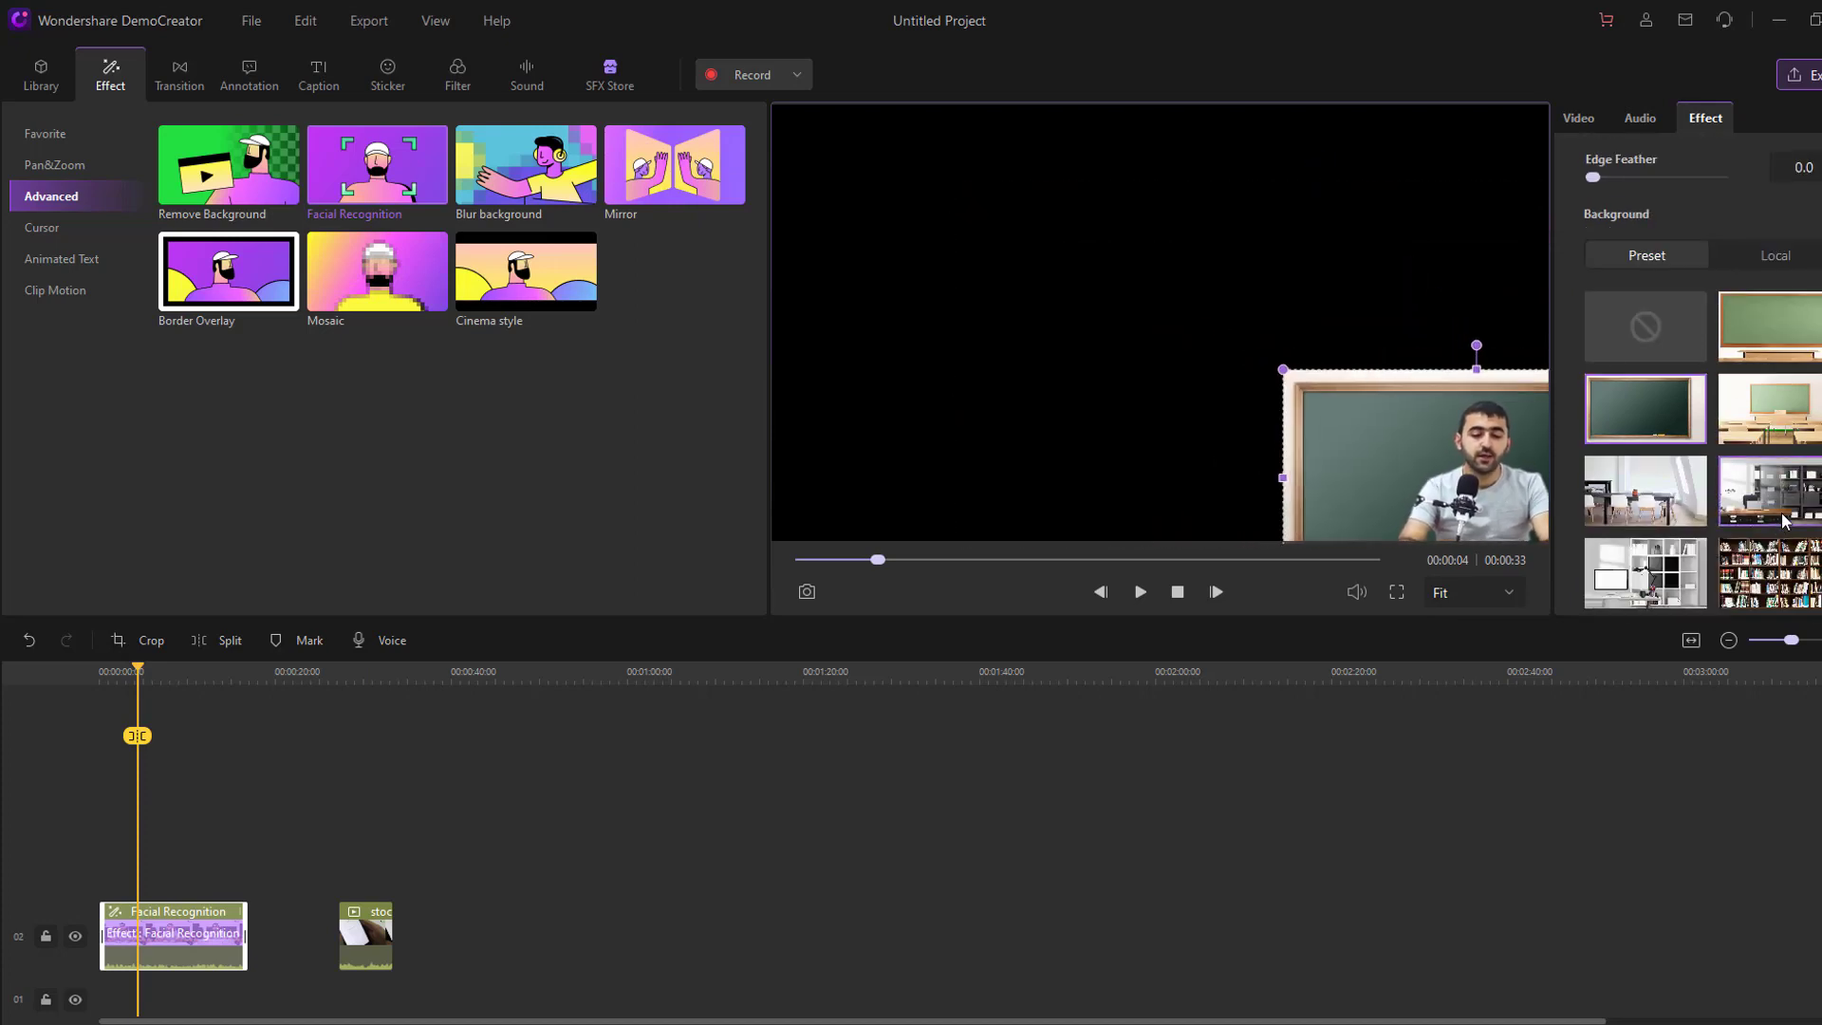
{"action": "scroll", "coordinate": [1782, 522], "scroll_direction": "down", "scroll_amount": 2}
{"action": "left_click", "coordinate": [1773, 451]}
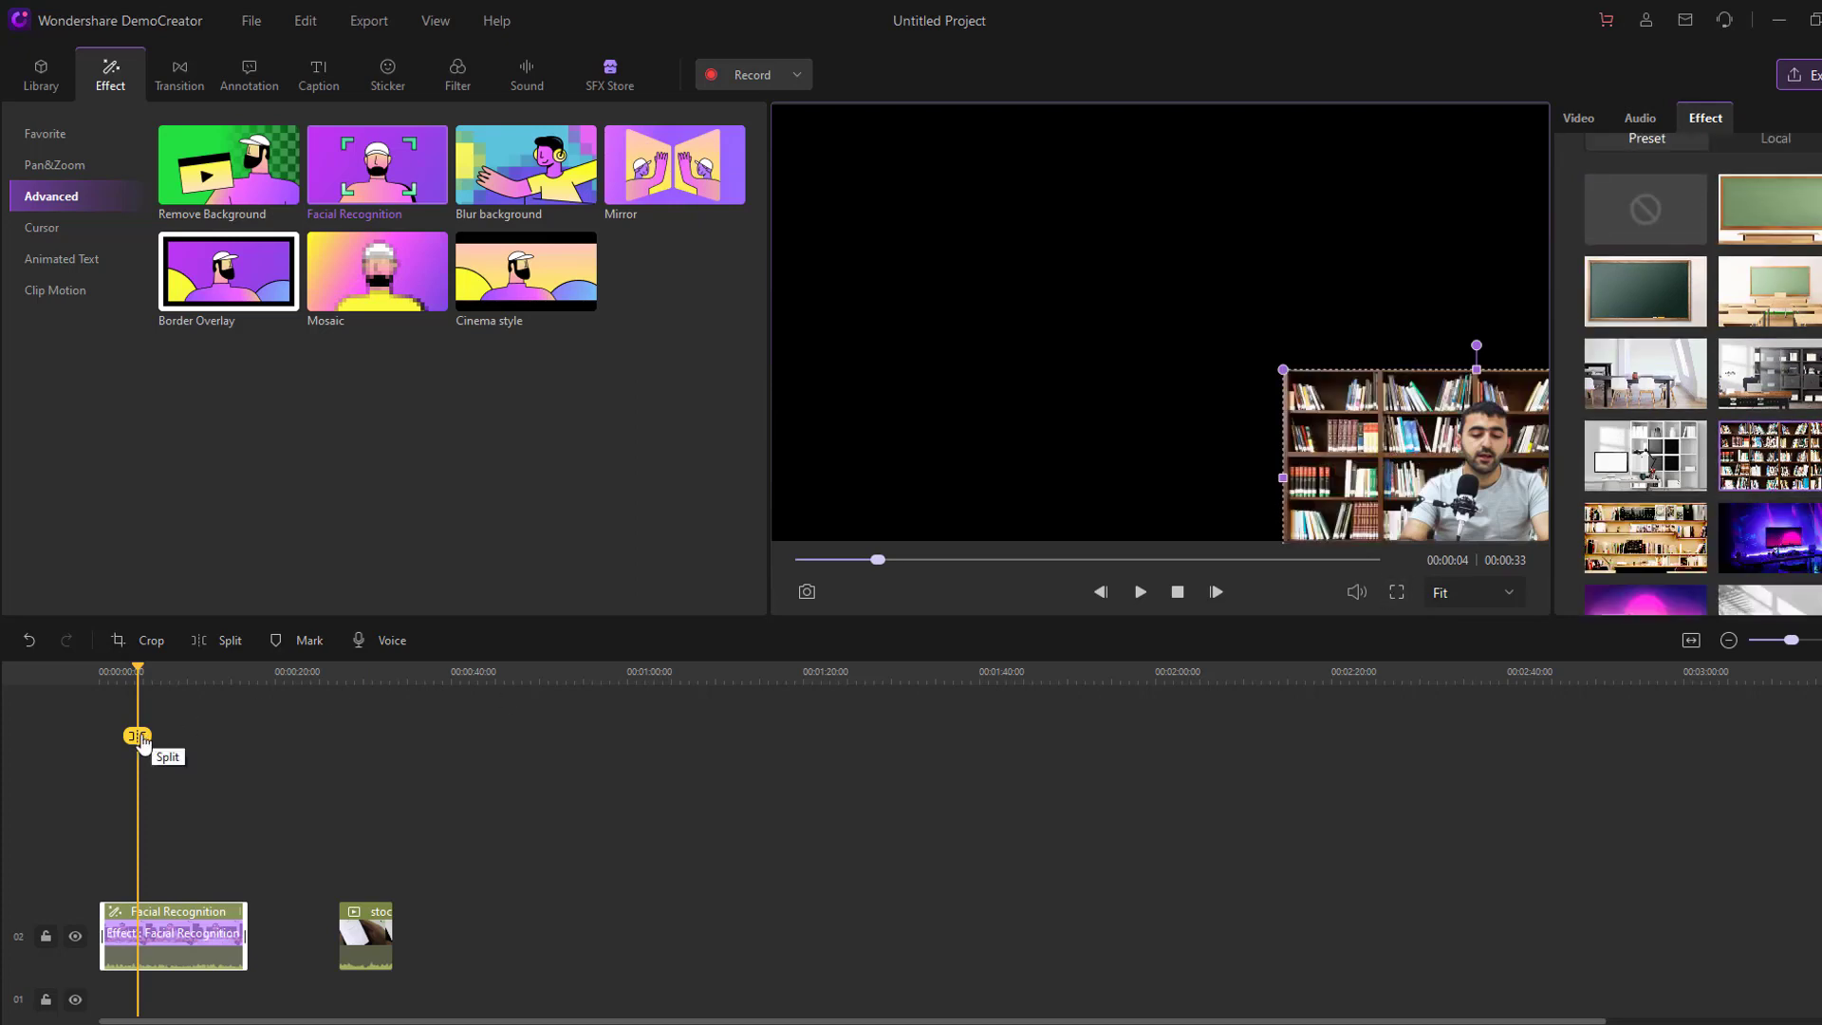
{"action": "left_click_drag", "start_coordinate": [138, 738], "coordinate": [71, 745]}
{"action": "left_click", "coordinate": [1139, 591]}
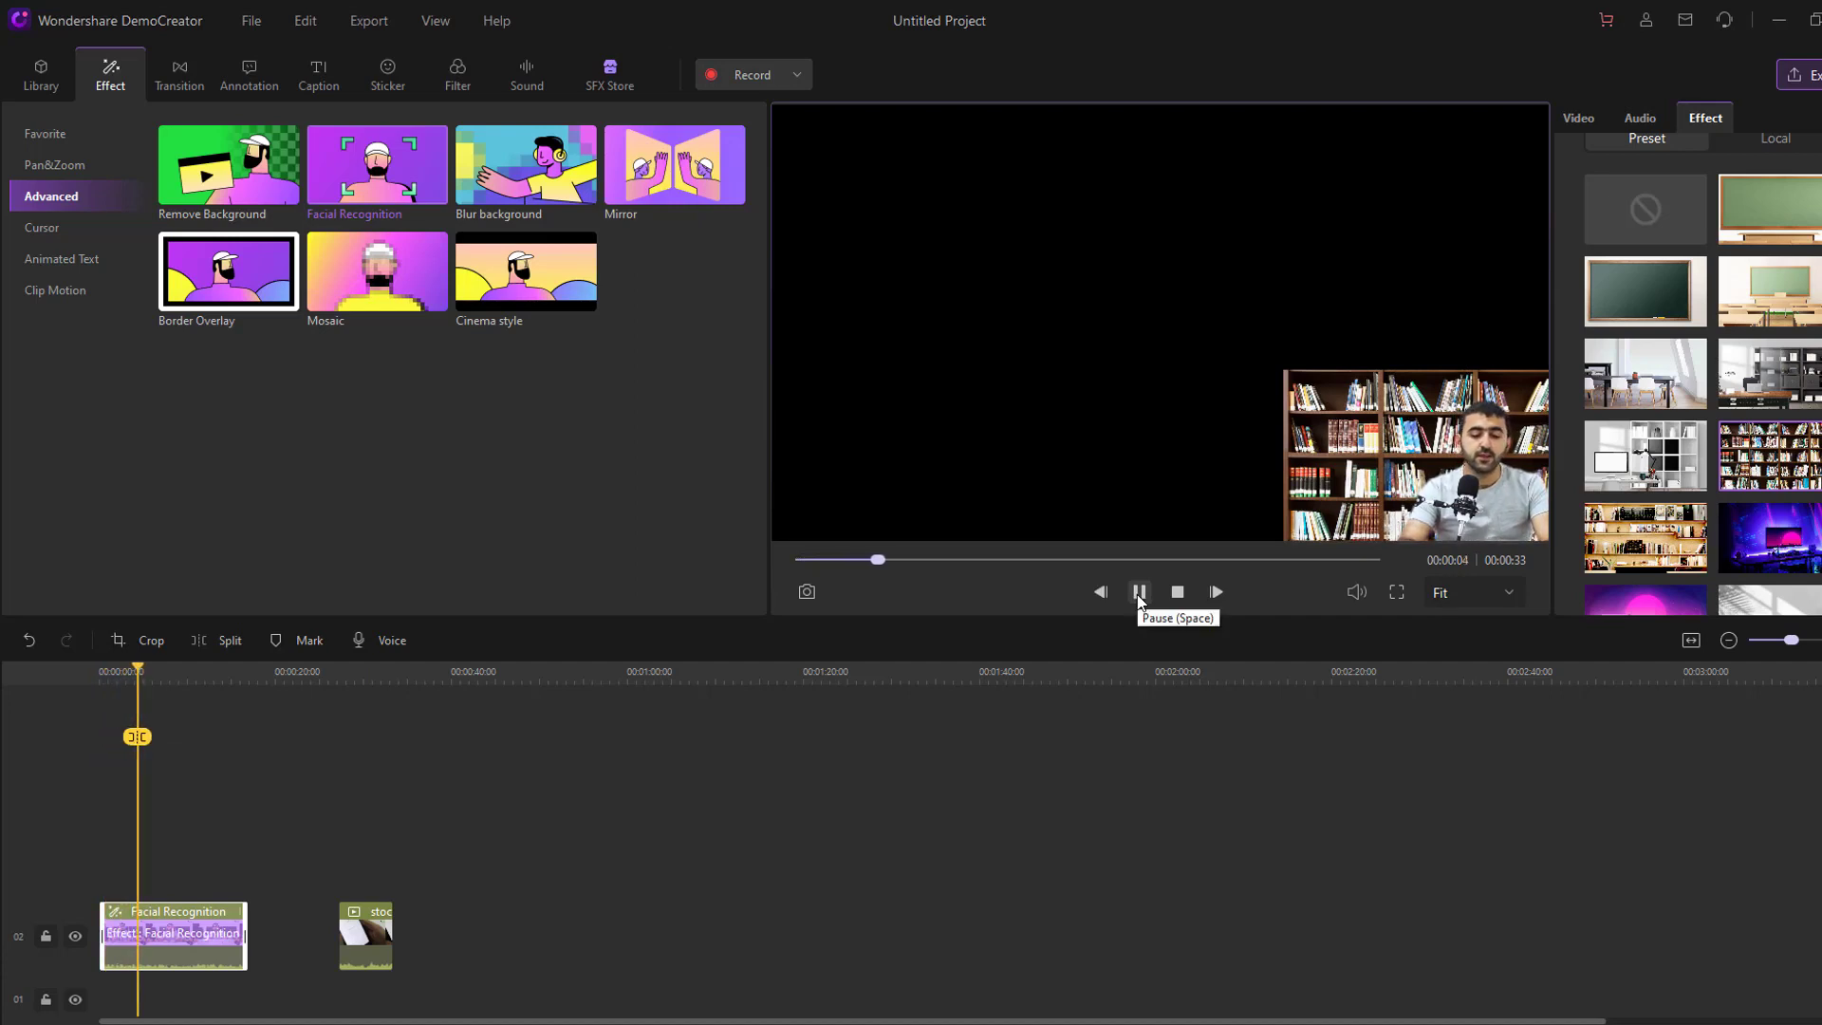
{"action": "left_click", "coordinate": [1140, 596]}
Step: Import My Project.mp4 into the media library
{"action": "left_click", "coordinate": [52, 76]}
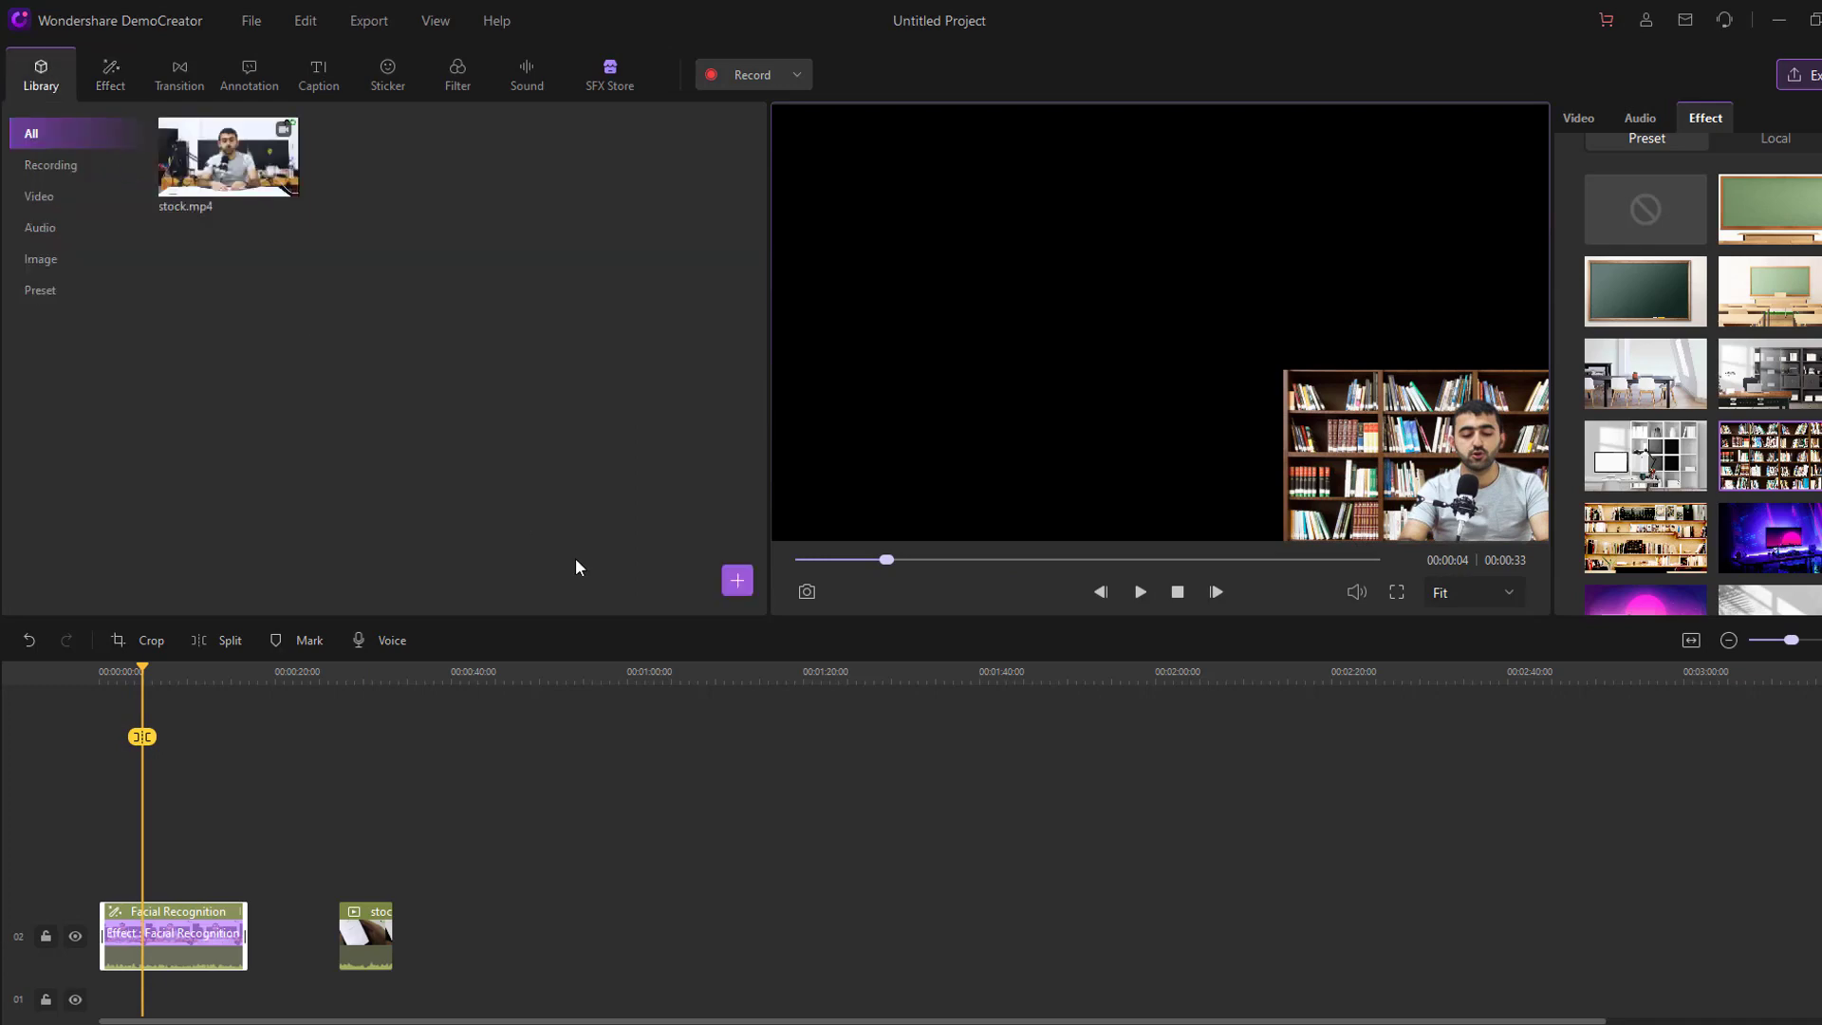
{"action": "right_click", "coordinate": [374, 275]}
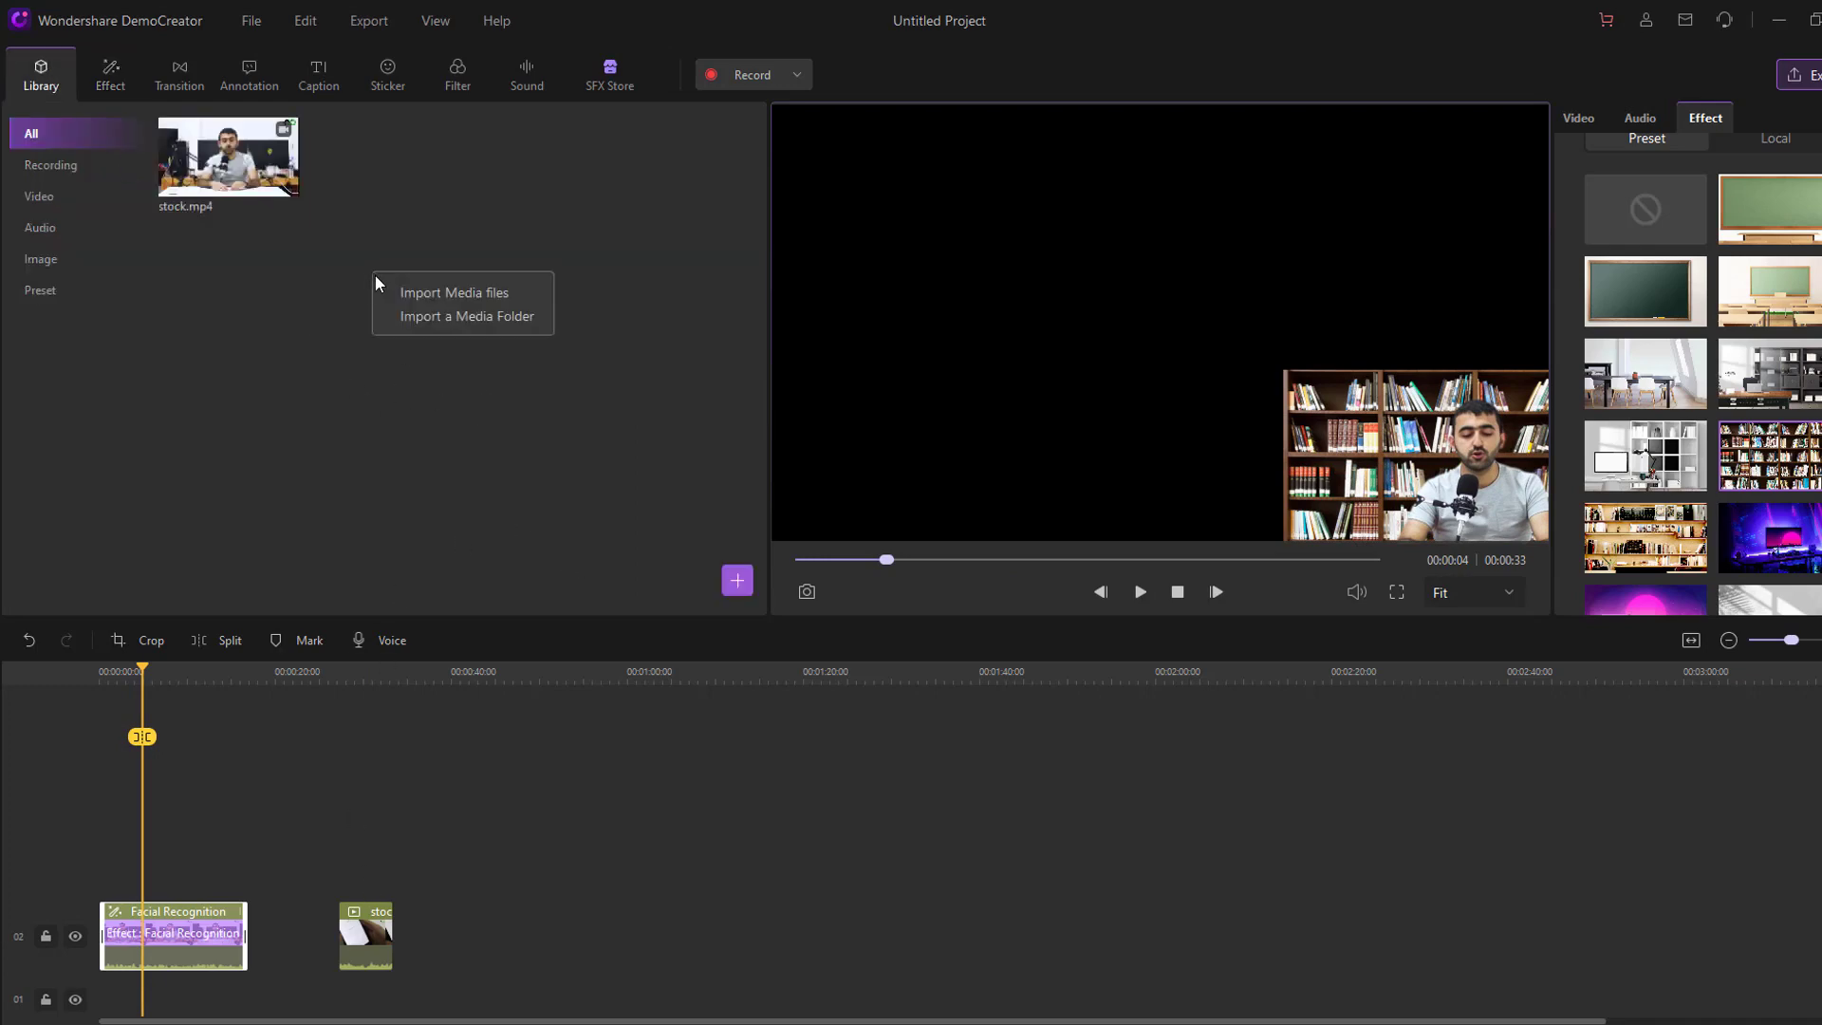
{"action": "left_click", "coordinate": [425, 287]}
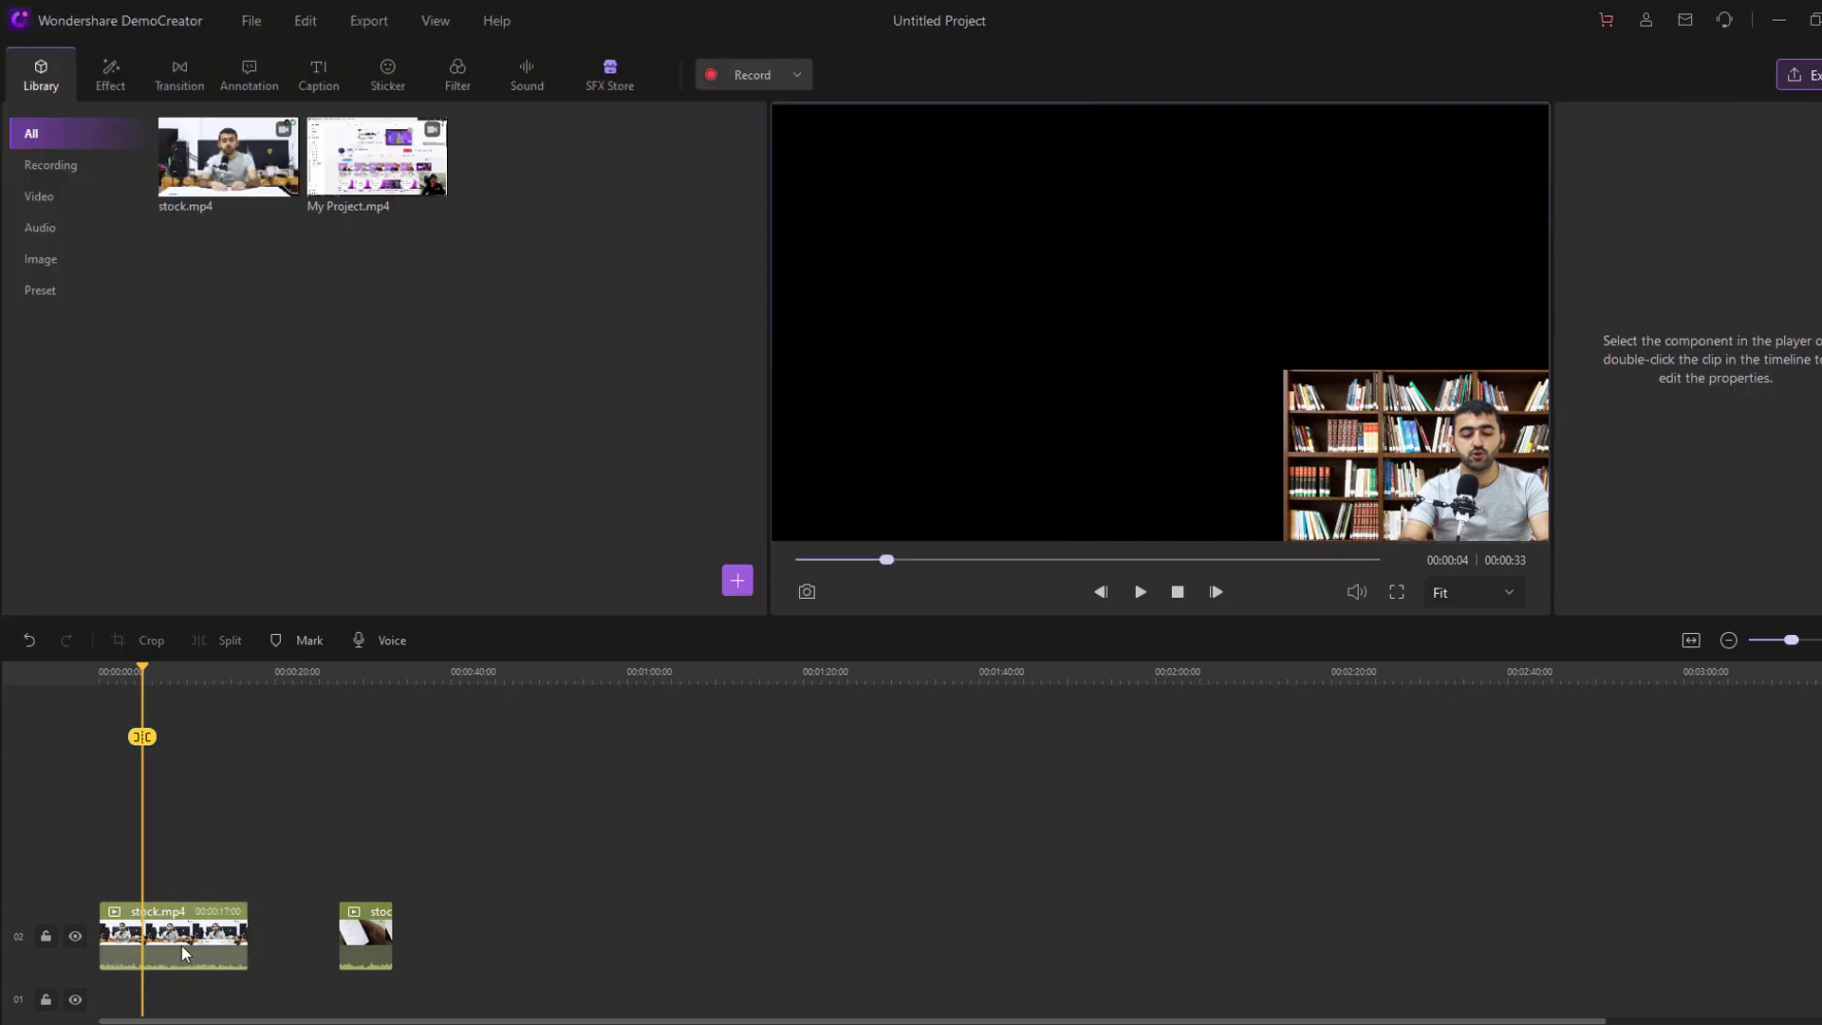
{"action": "double_click", "coordinate": [183, 951]}
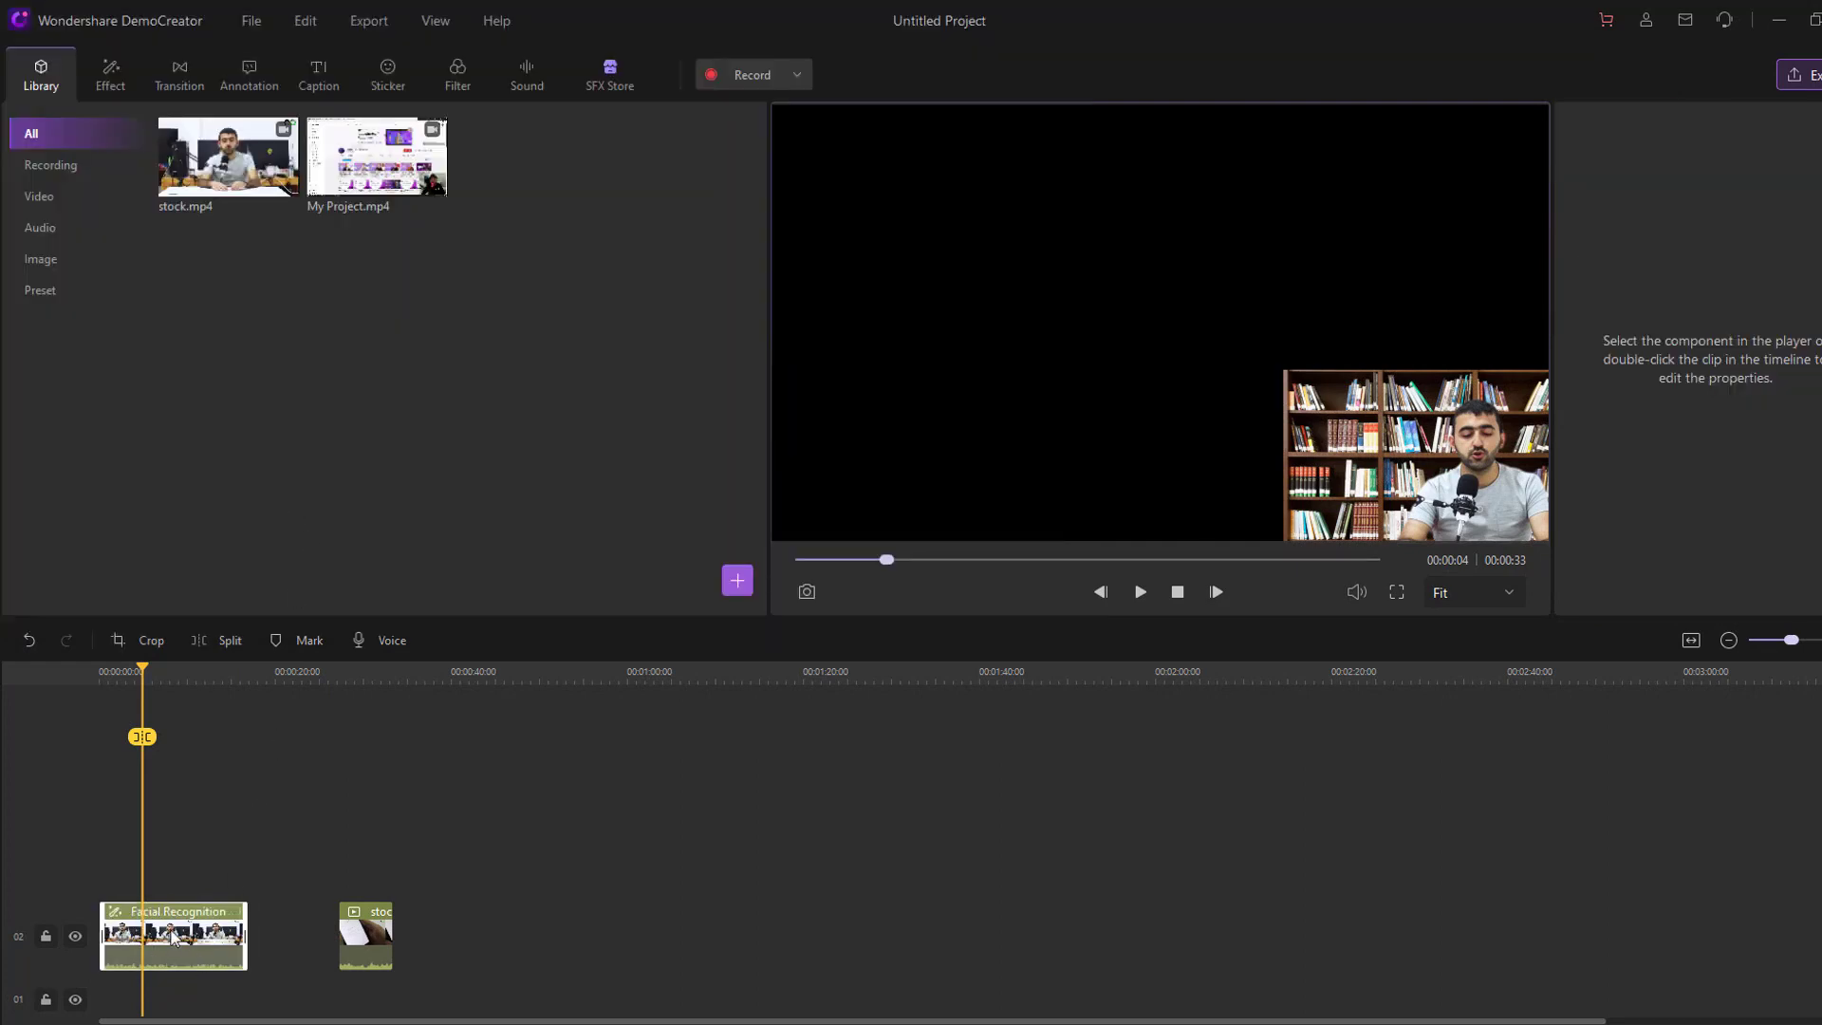
Step: Move the stock clip to track 03 and place My Project.mp4, trimmed to about 25 seconds, at track 02's start
{"action": "left_click_drag", "start_coordinate": [181, 930], "coordinate": [317, 841]}
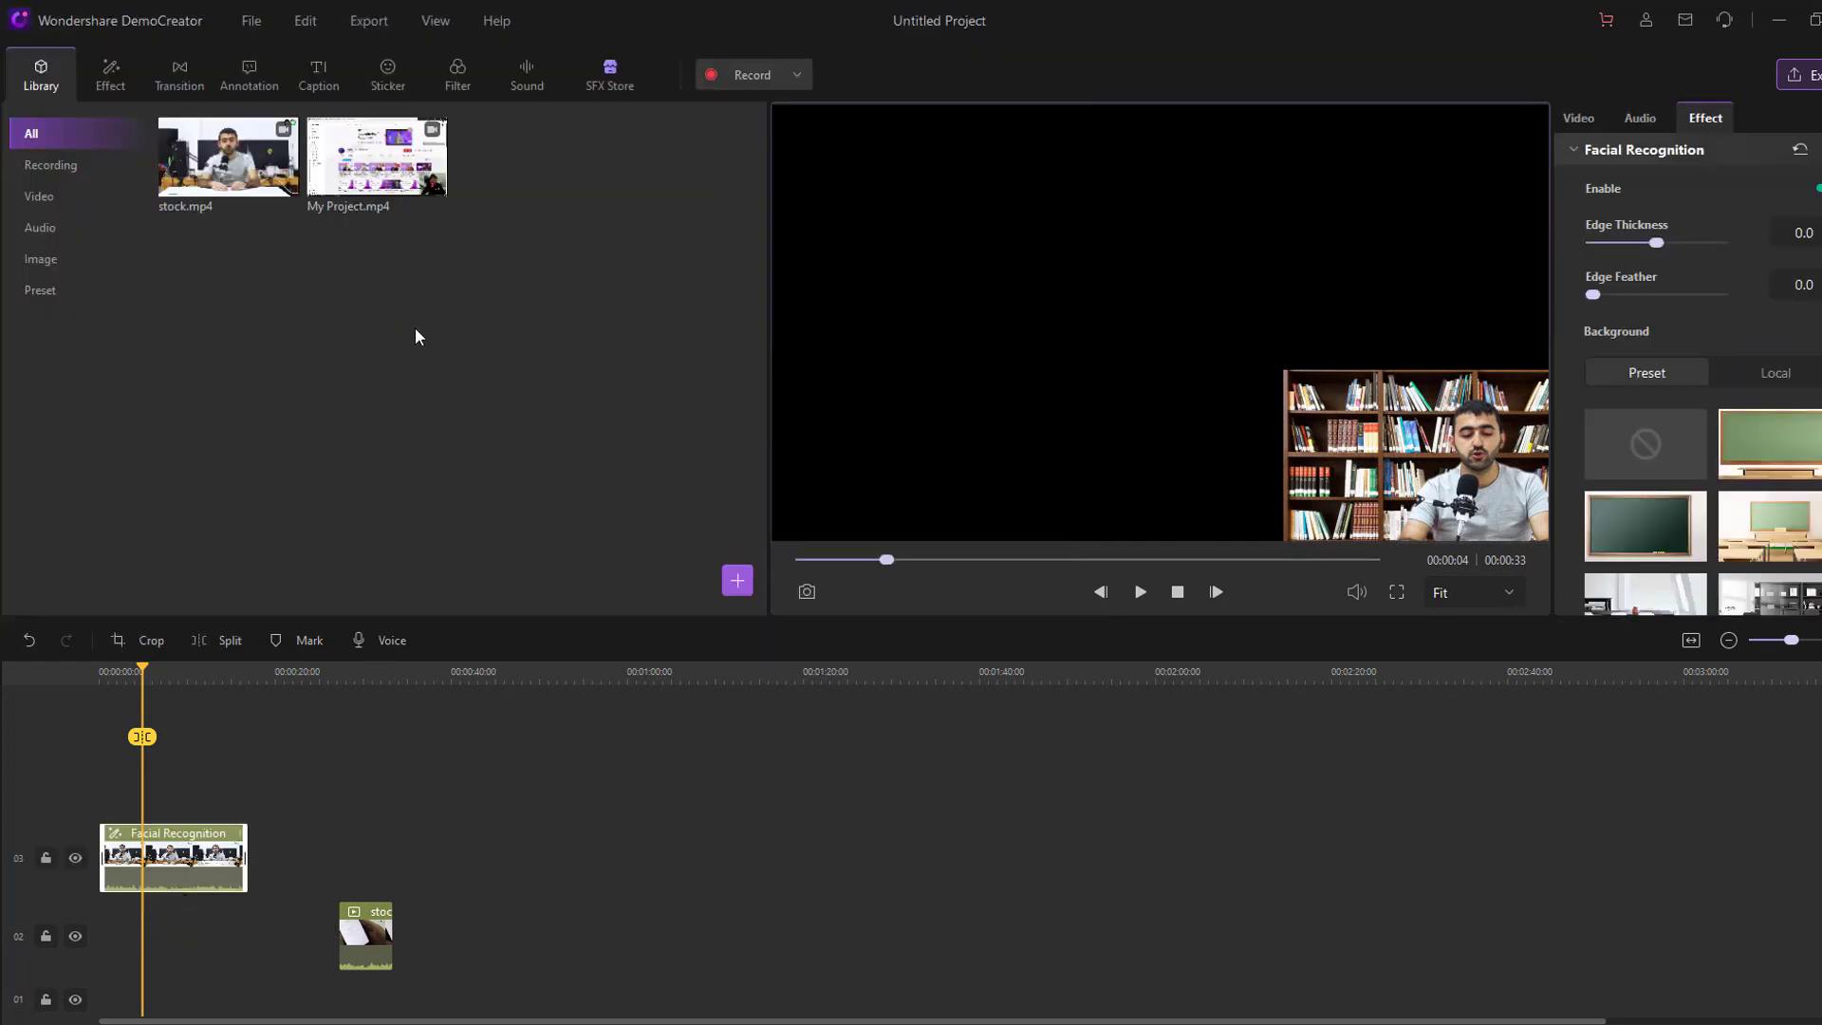
{"action": "left_click_drag", "start_coordinate": [371, 184], "coordinate": [306, 898]}
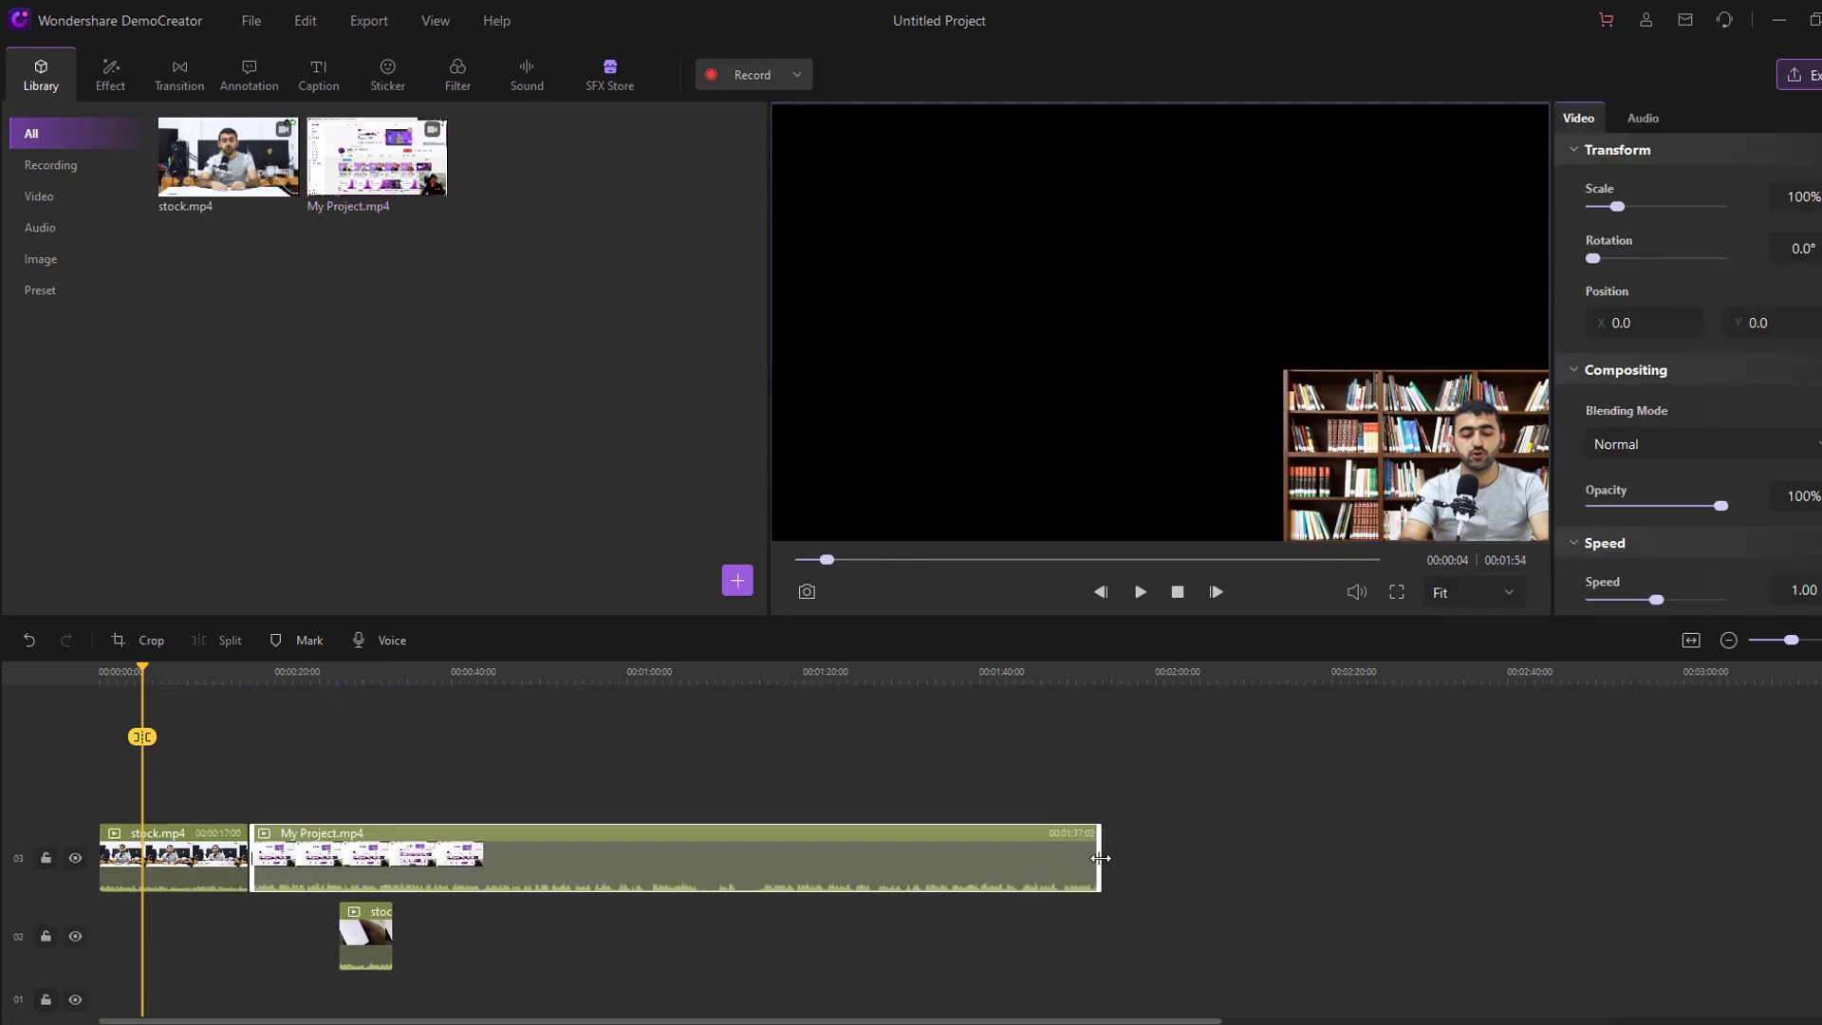
{"action": "left_click_drag", "start_coordinate": [1097, 863], "coordinate": [324, 872]}
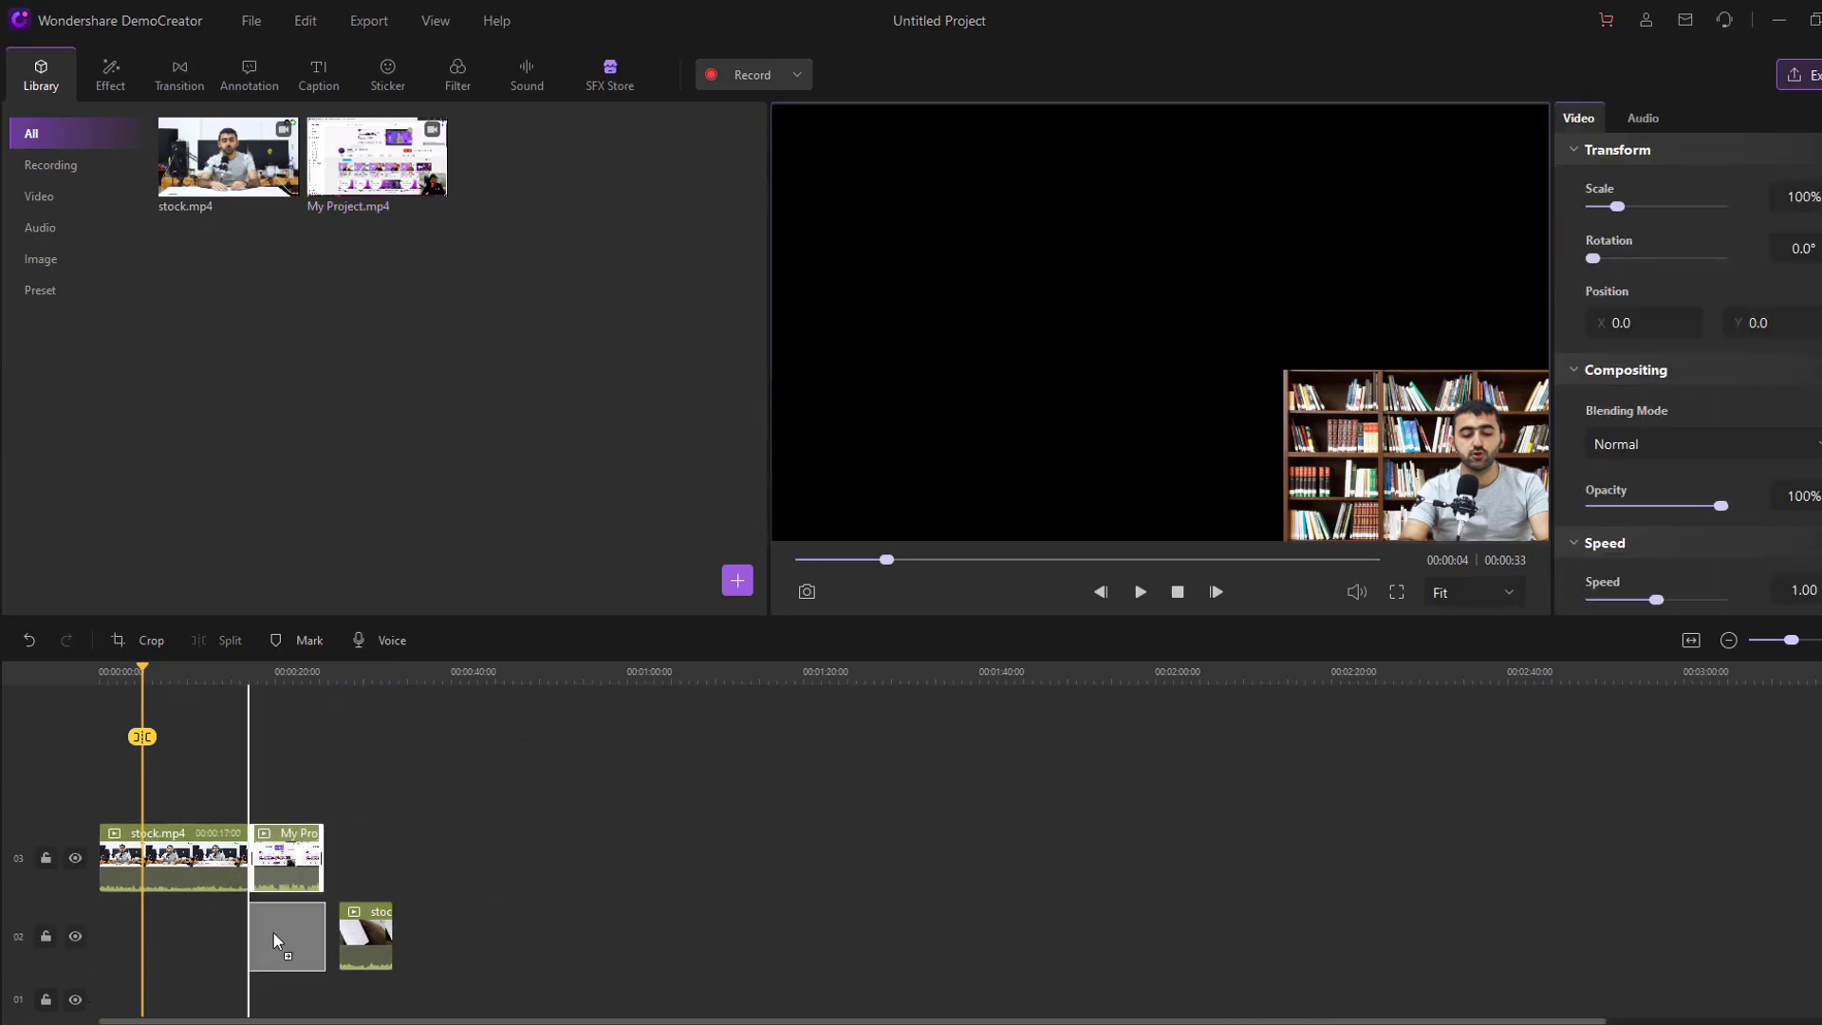
{"action": "left_click_drag", "start_coordinate": [273, 932], "coordinate": [323, 929]}
Step: Play the composited video from the start and mute the My Project clip's audio
{"action": "left_click_drag", "start_coordinate": [135, 742], "coordinate": [100, 742]}
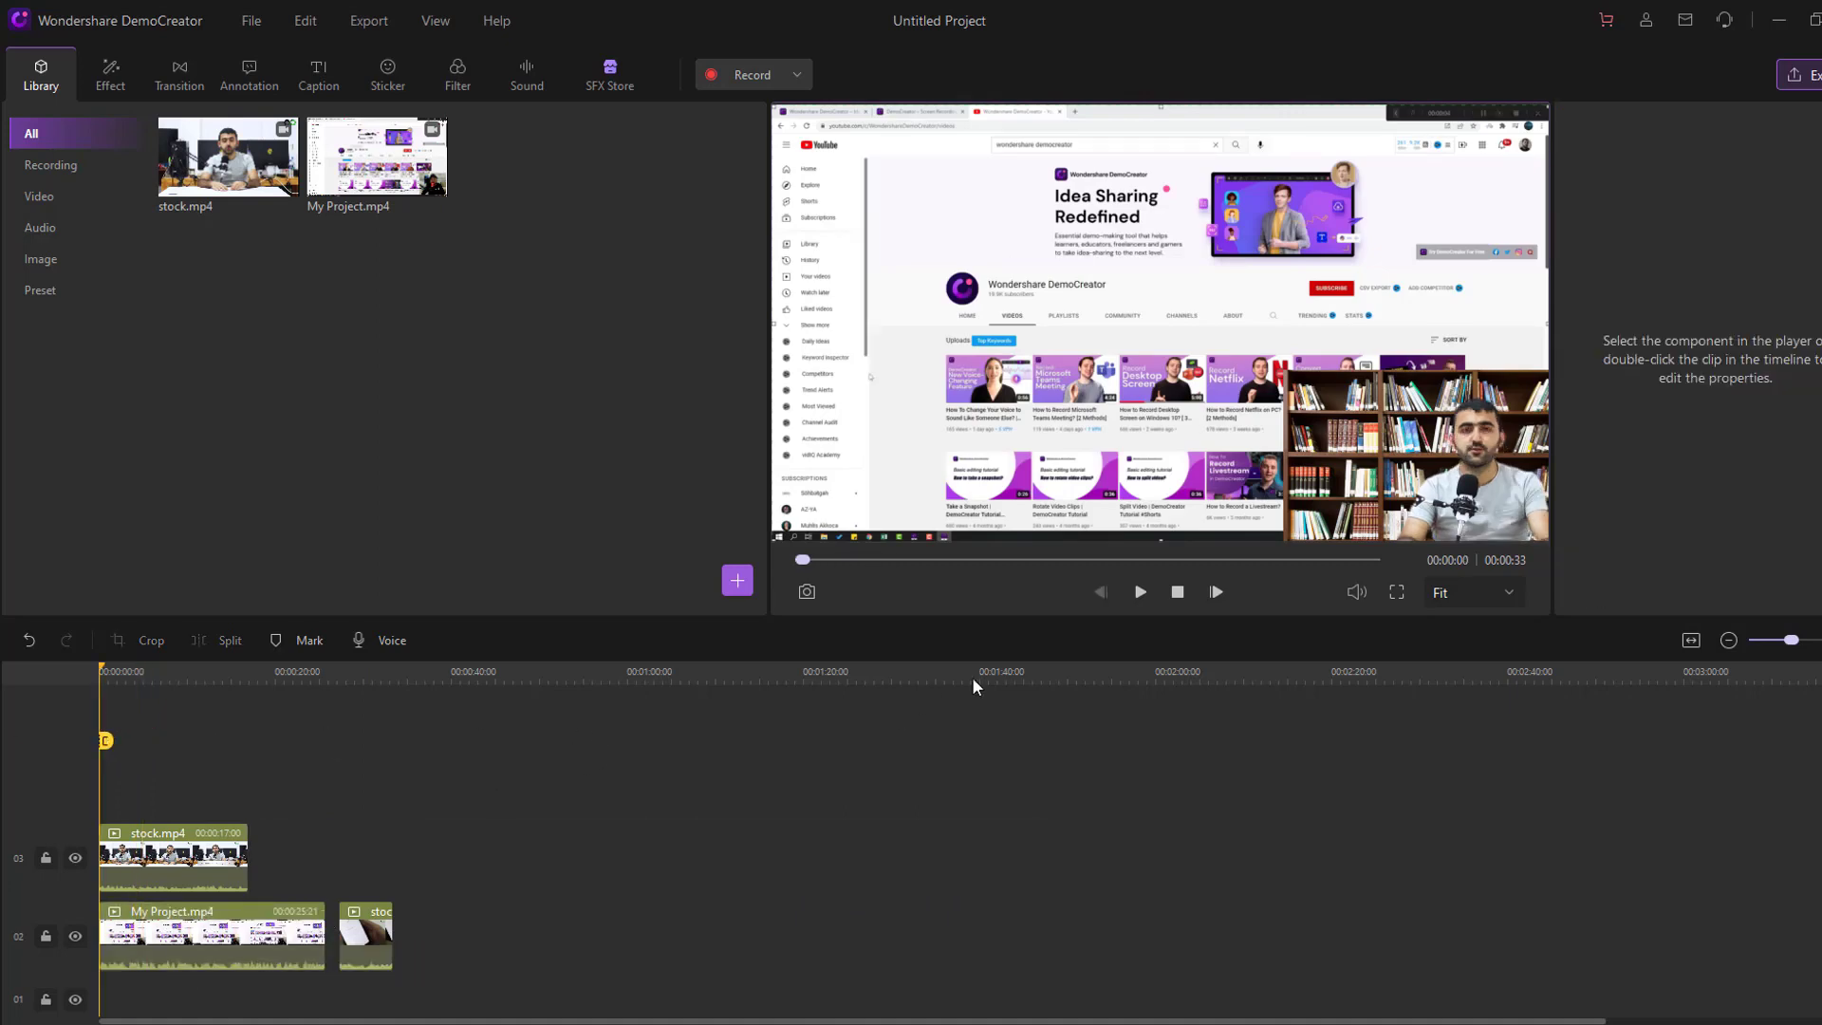
{"action": "left_click", "coordinate": [1141, 592]}
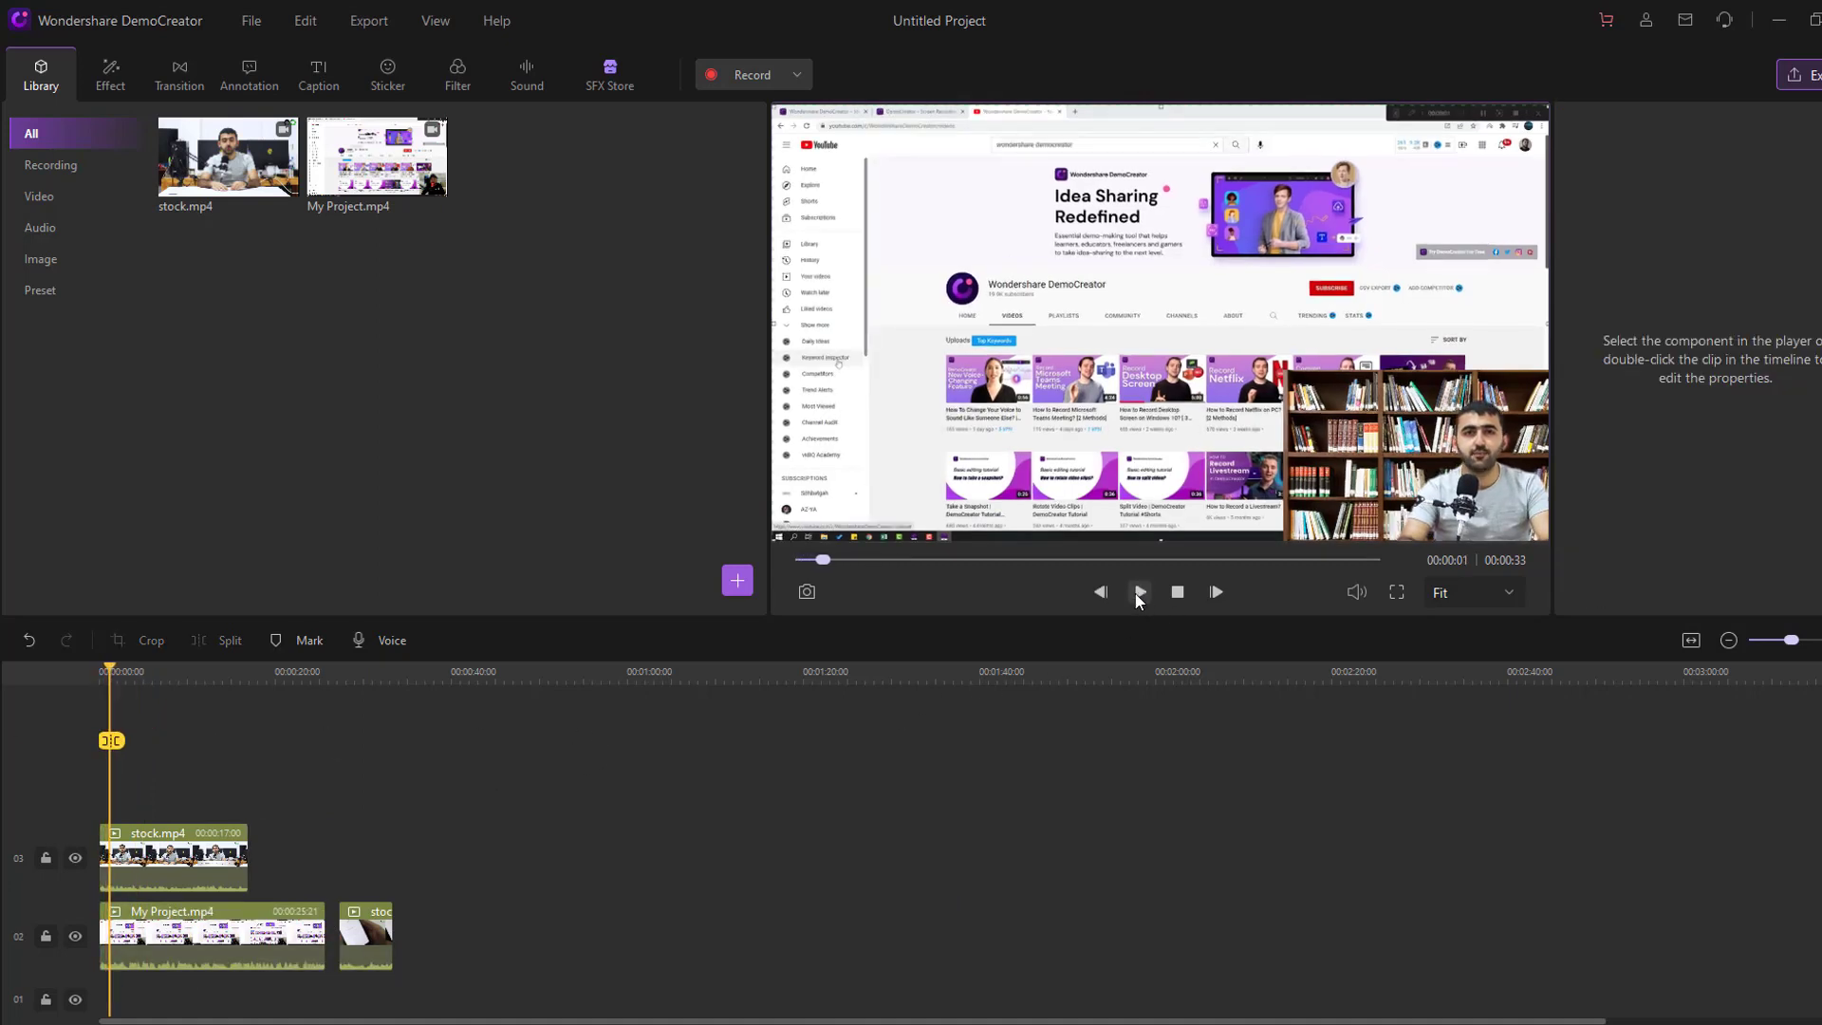
{"action": "left_click", "coordinate": [173, 939]}
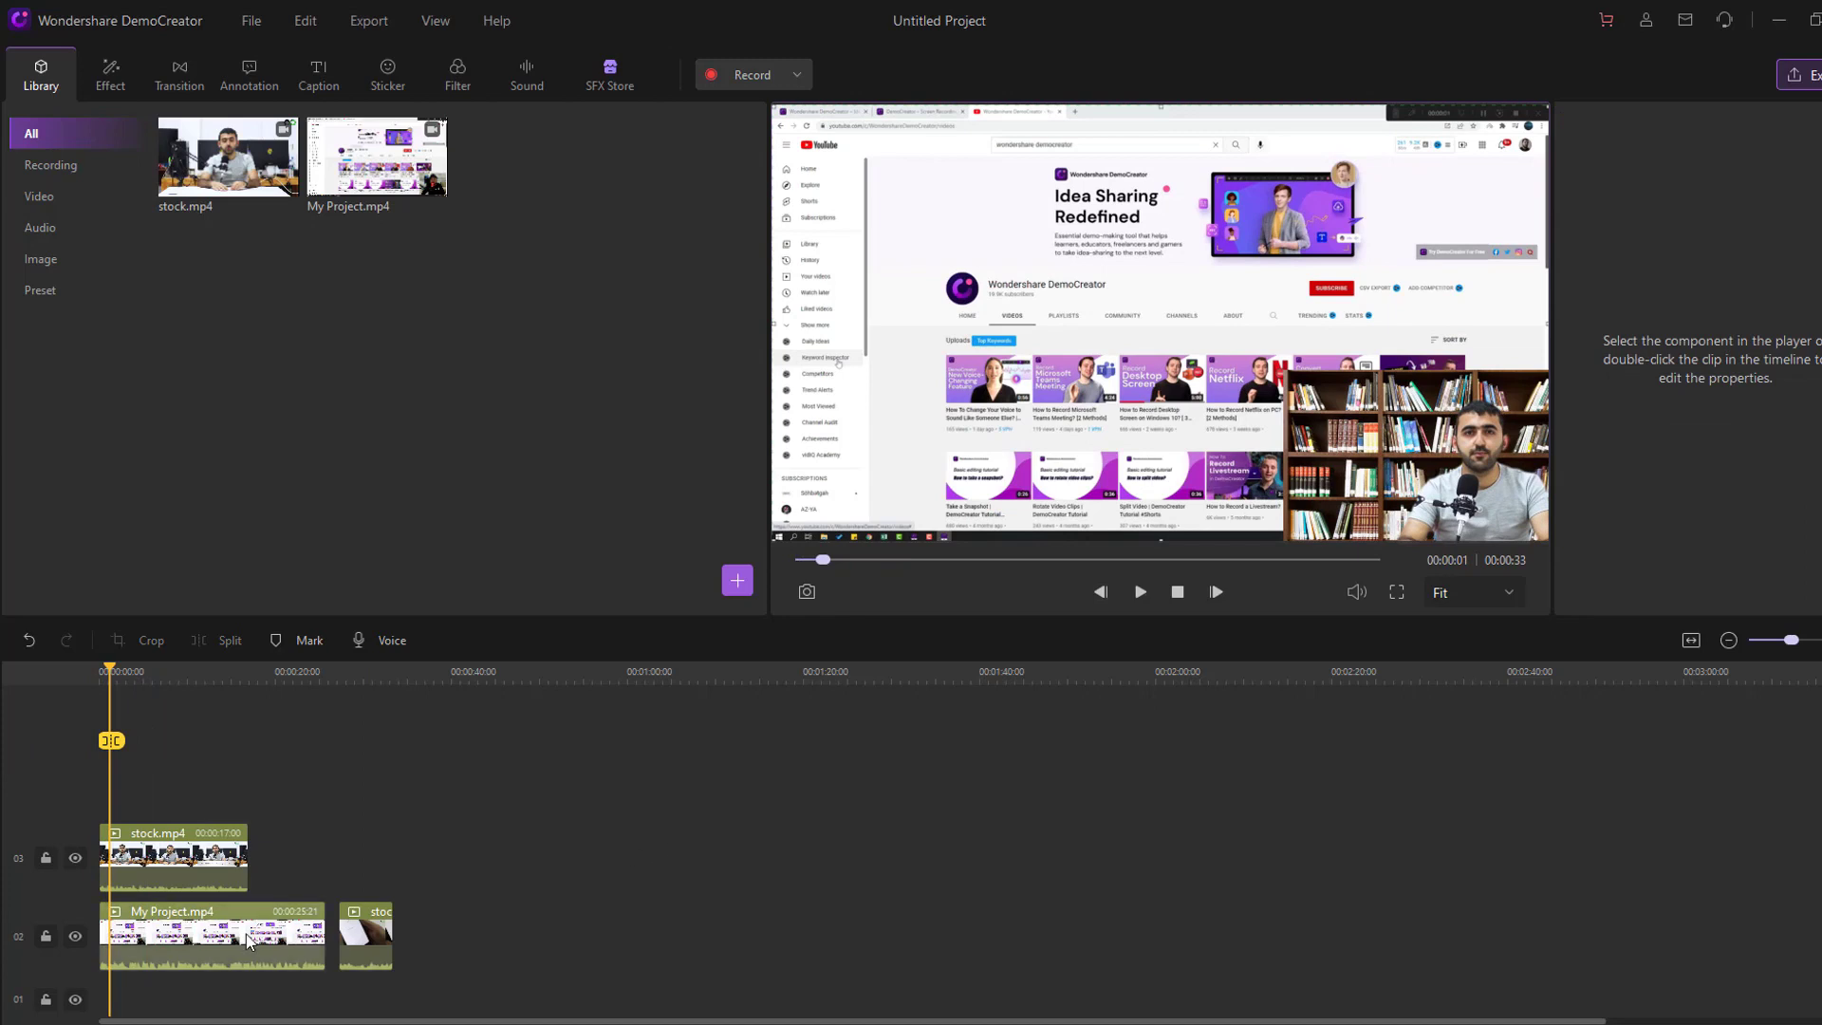
{"action": "right_click", "coordinate": [197, 934]}
{"action": "left_click", "coordinate": [323, 729]}
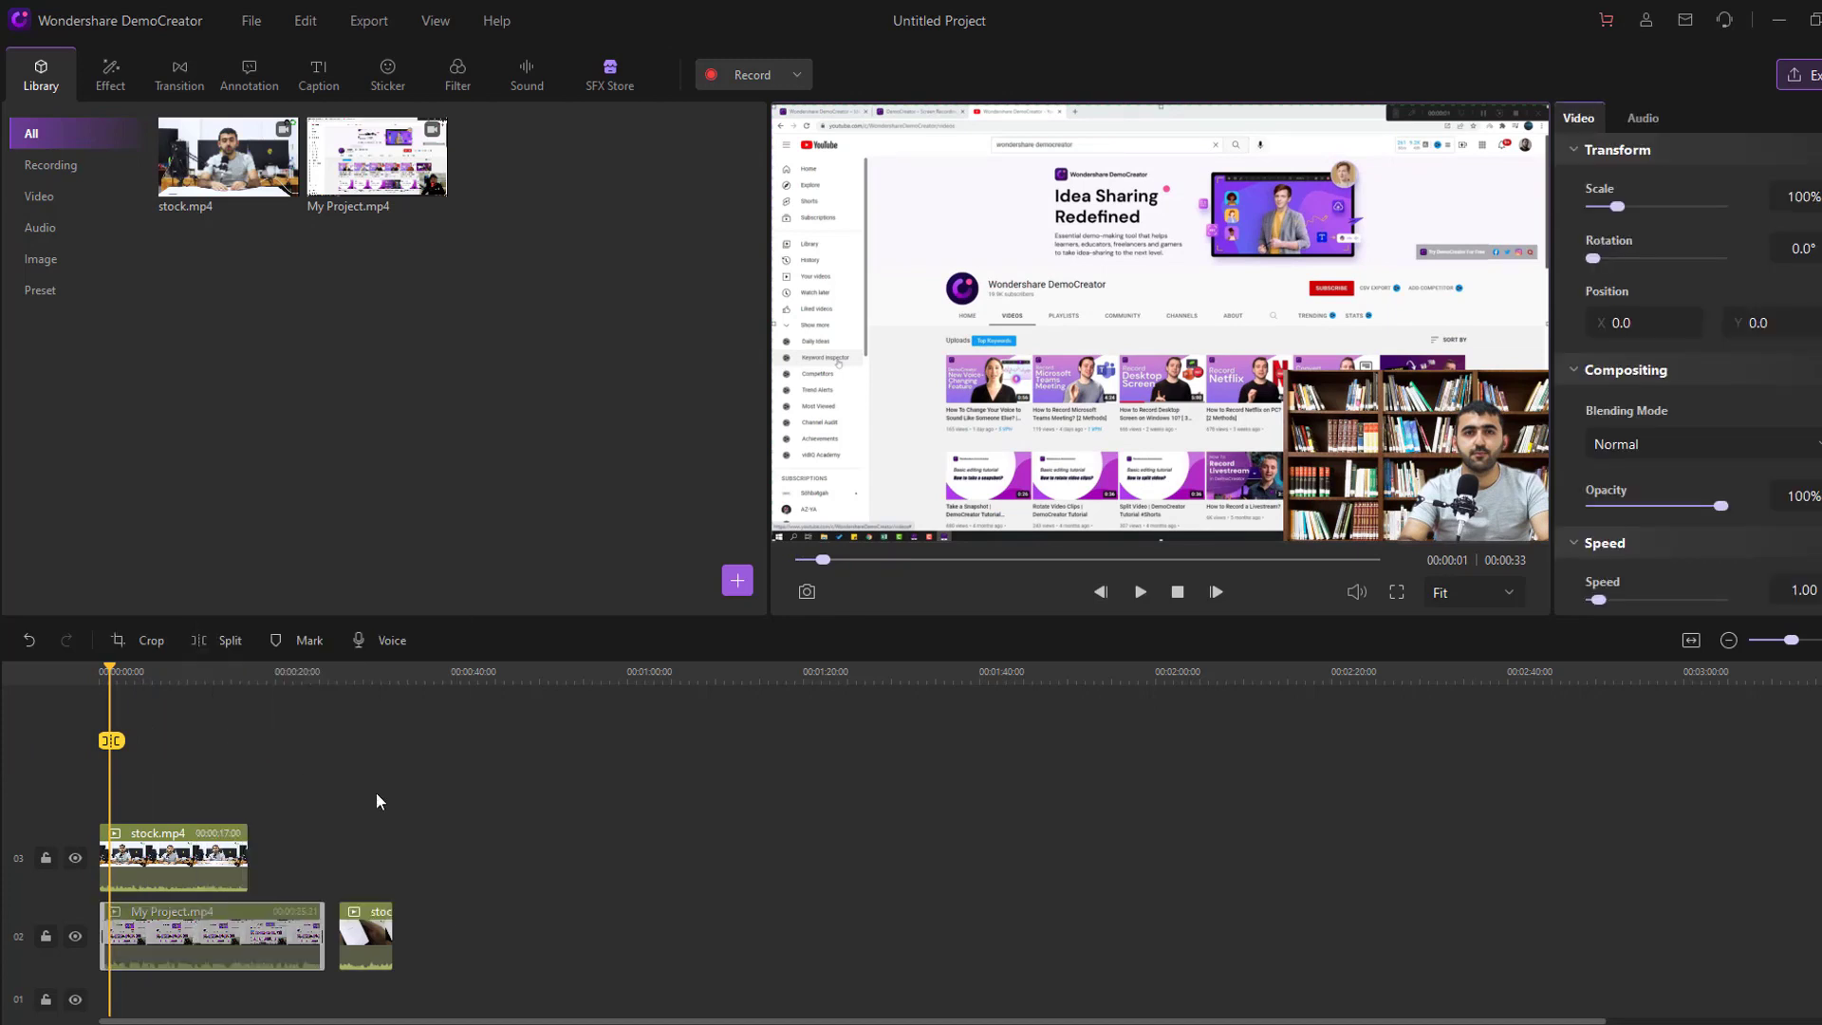
Step: Put a brick-wall background behind the talking-head presenter and preview it
{"action": "left_click_drag", "start_coordinate": [112, 741], "coordinate": [100, 741]}
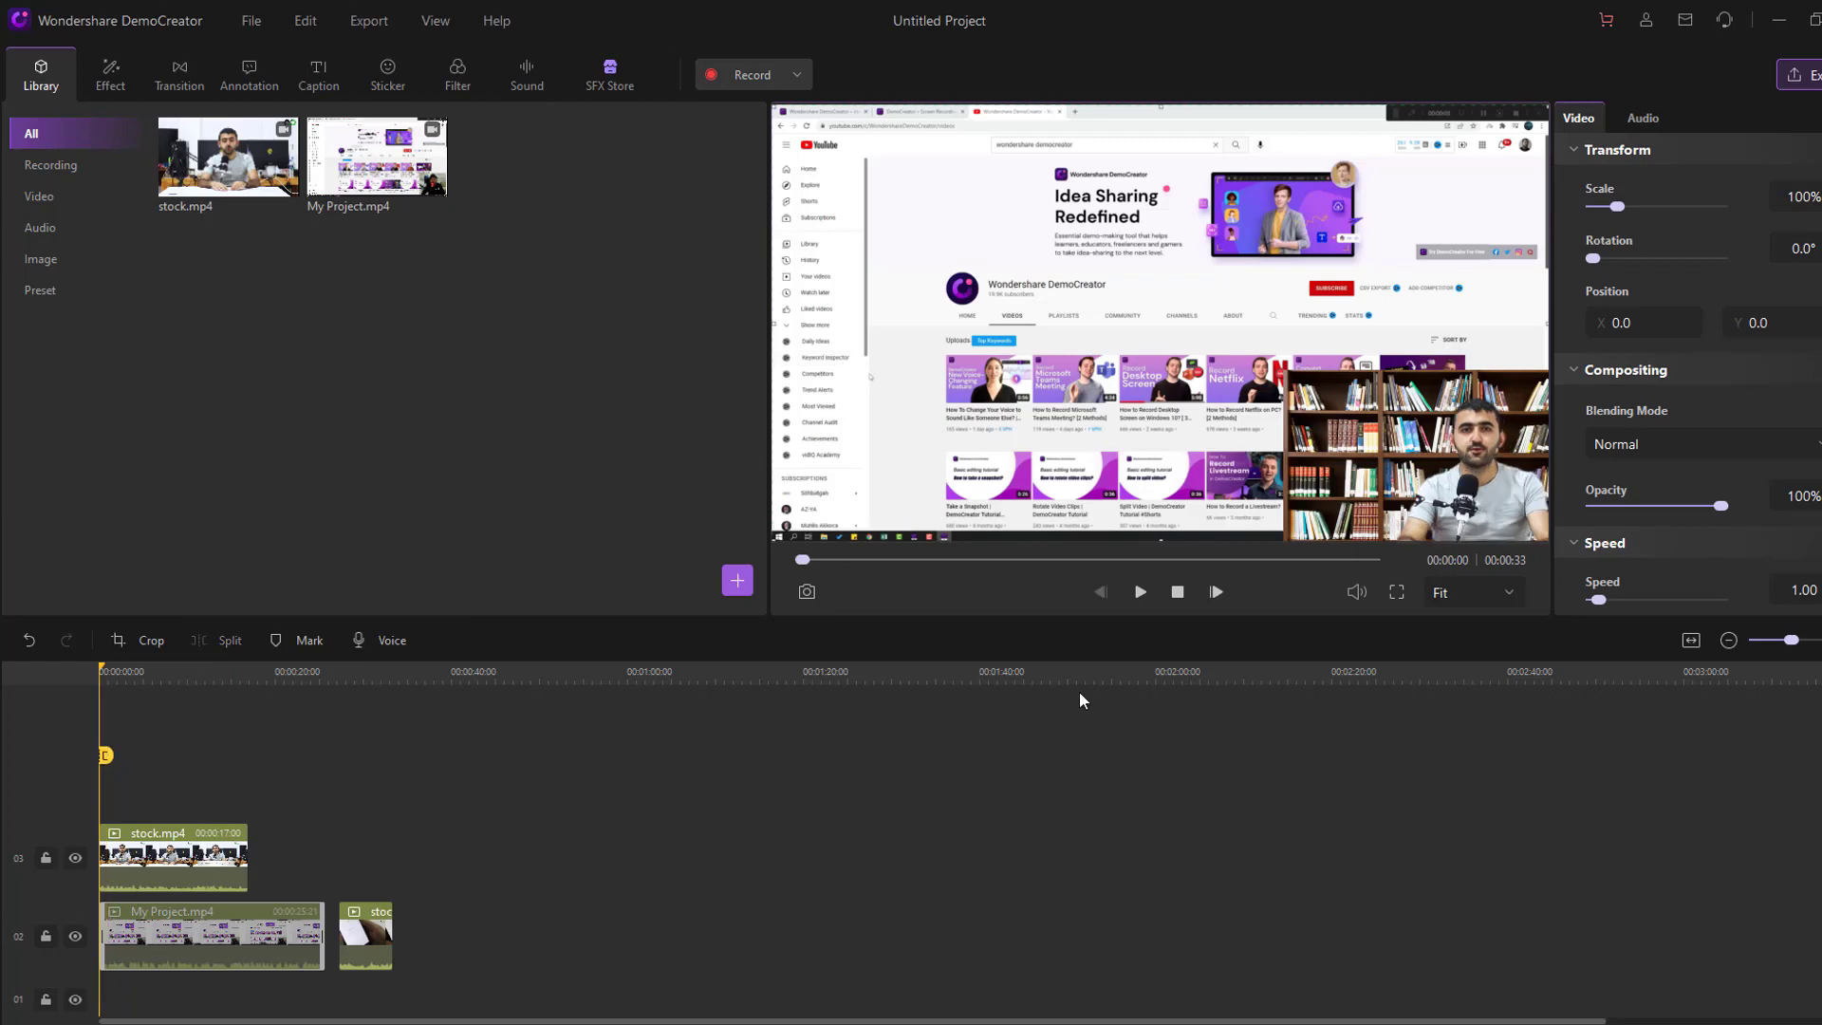
{"action": "left_click", "coordinate": [1135, 598]}
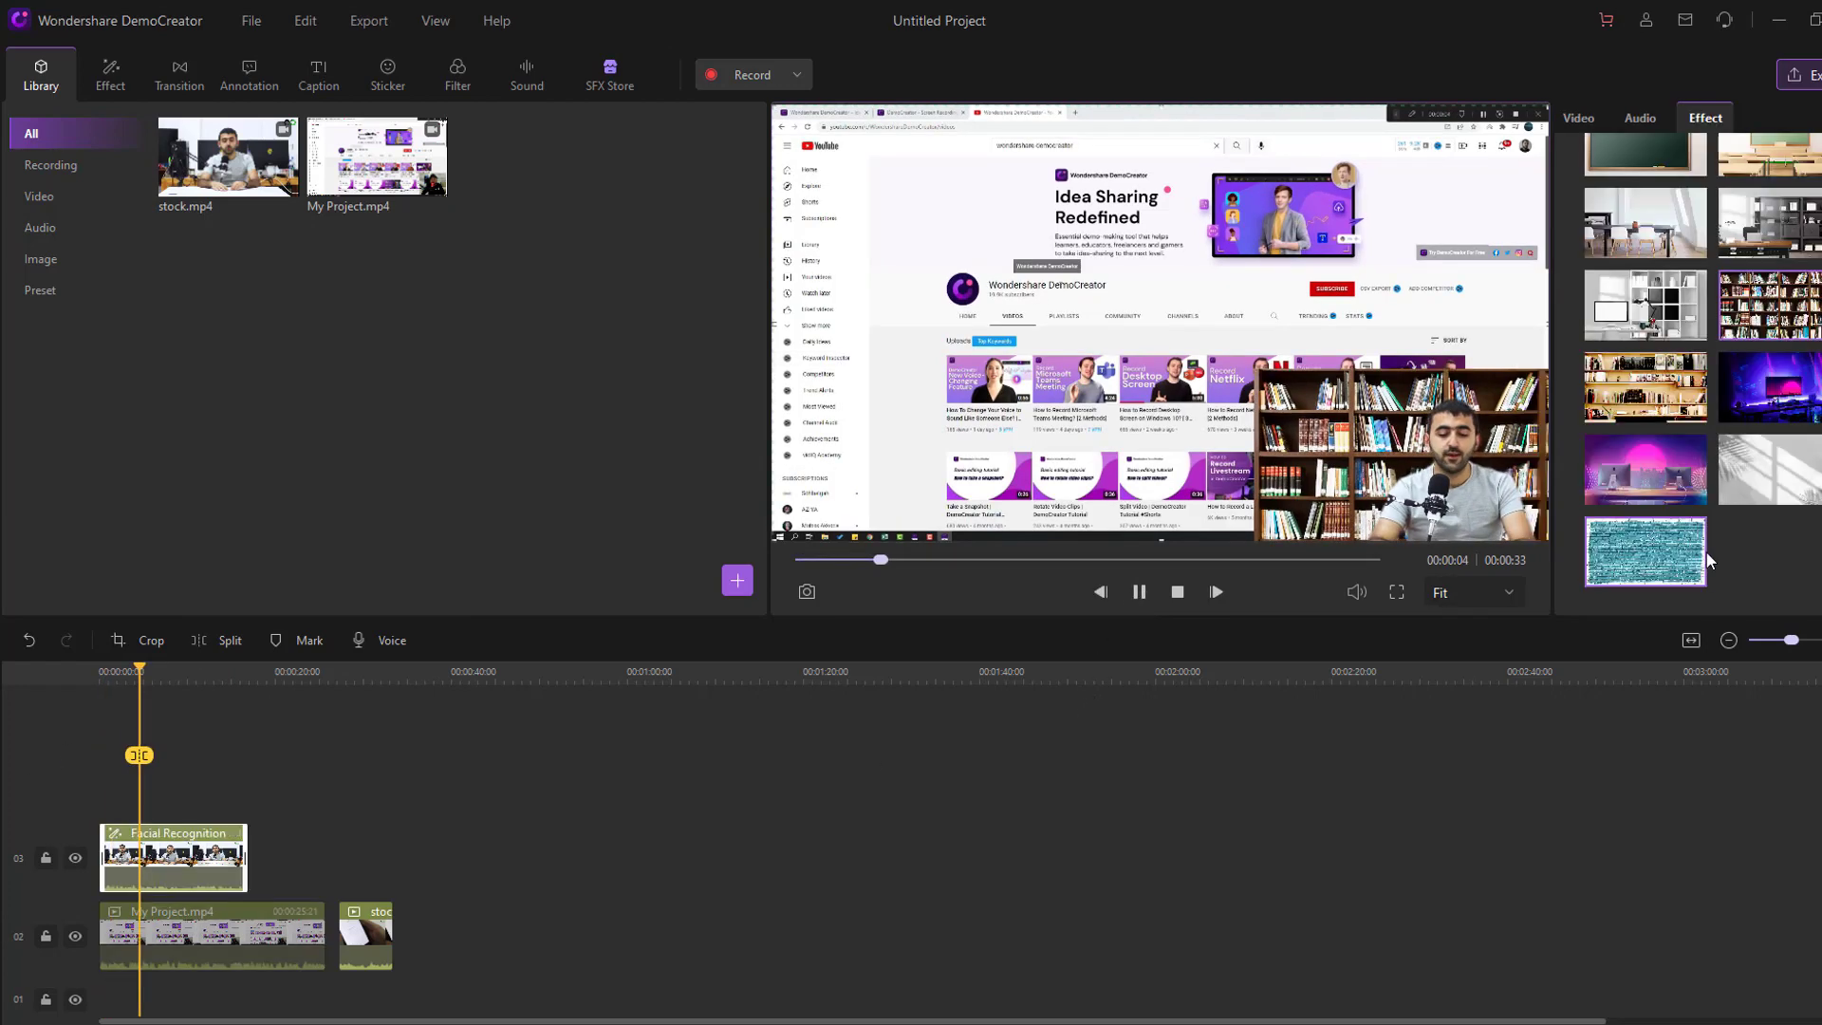
{"action": "left_click", "coordinate": [1645, 556]}
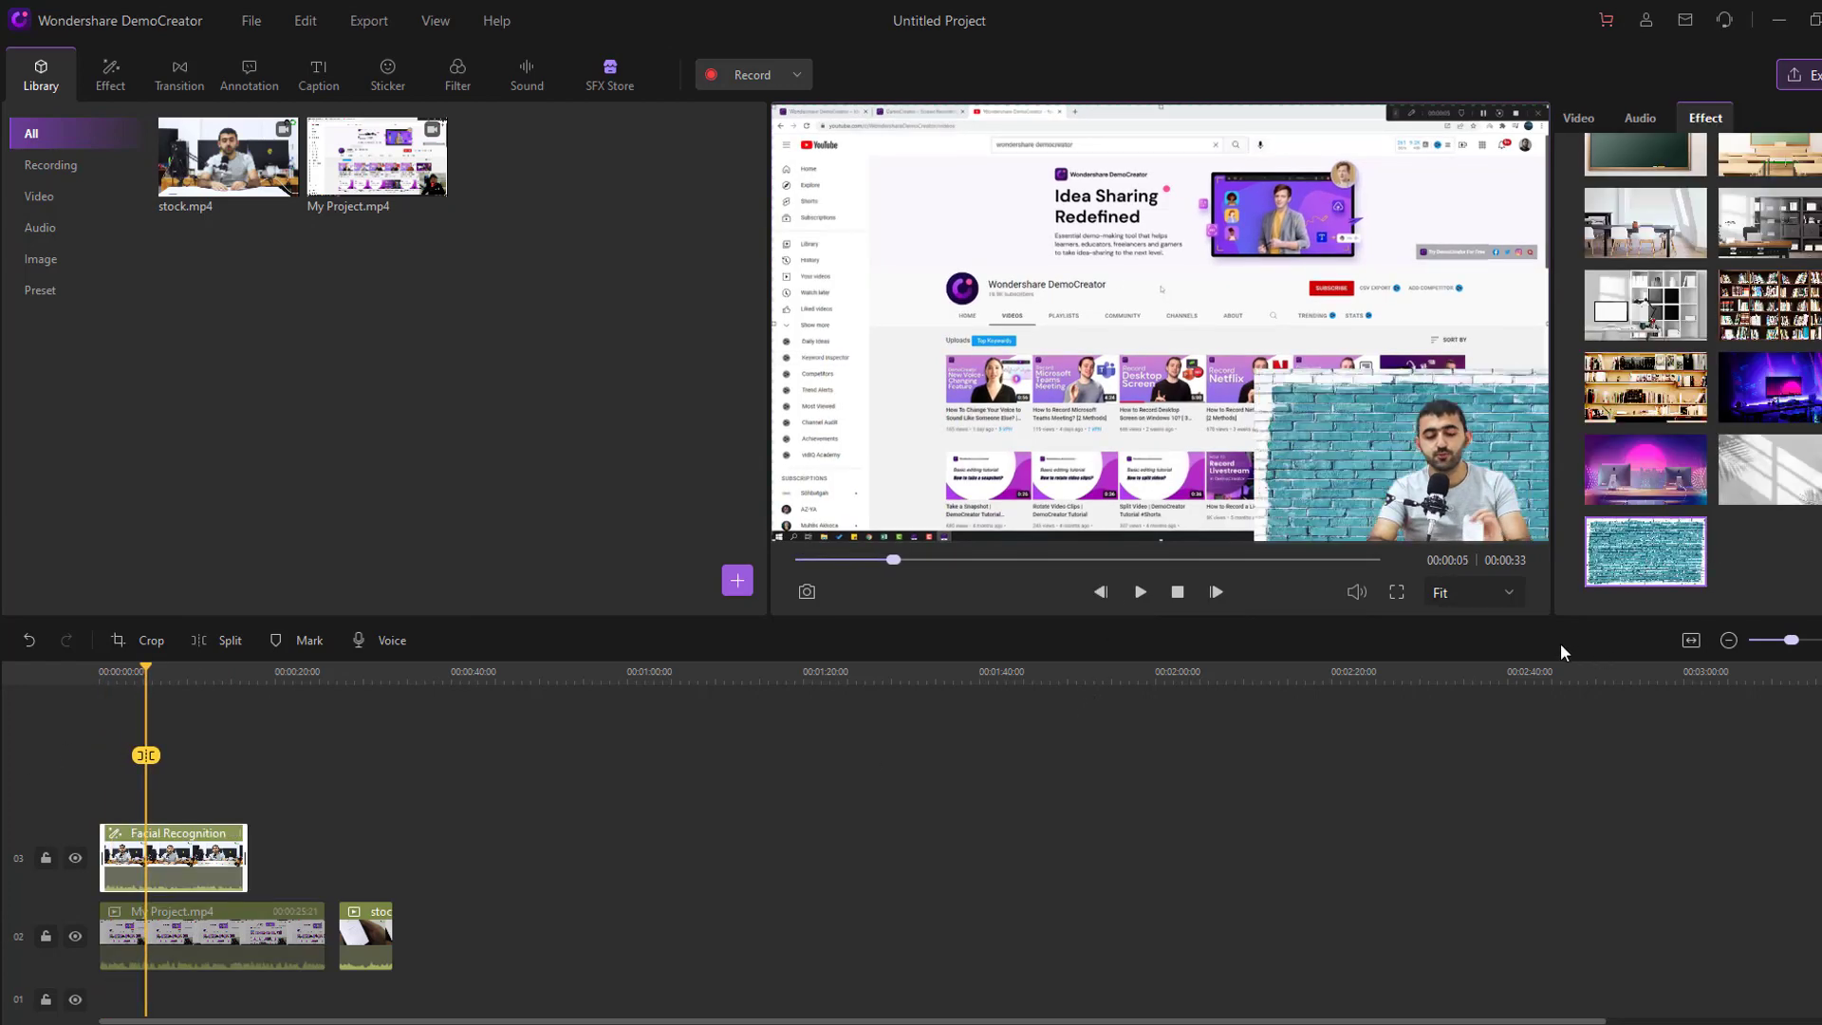
{"action": "left_click", "coordinate": [1136, 593]}
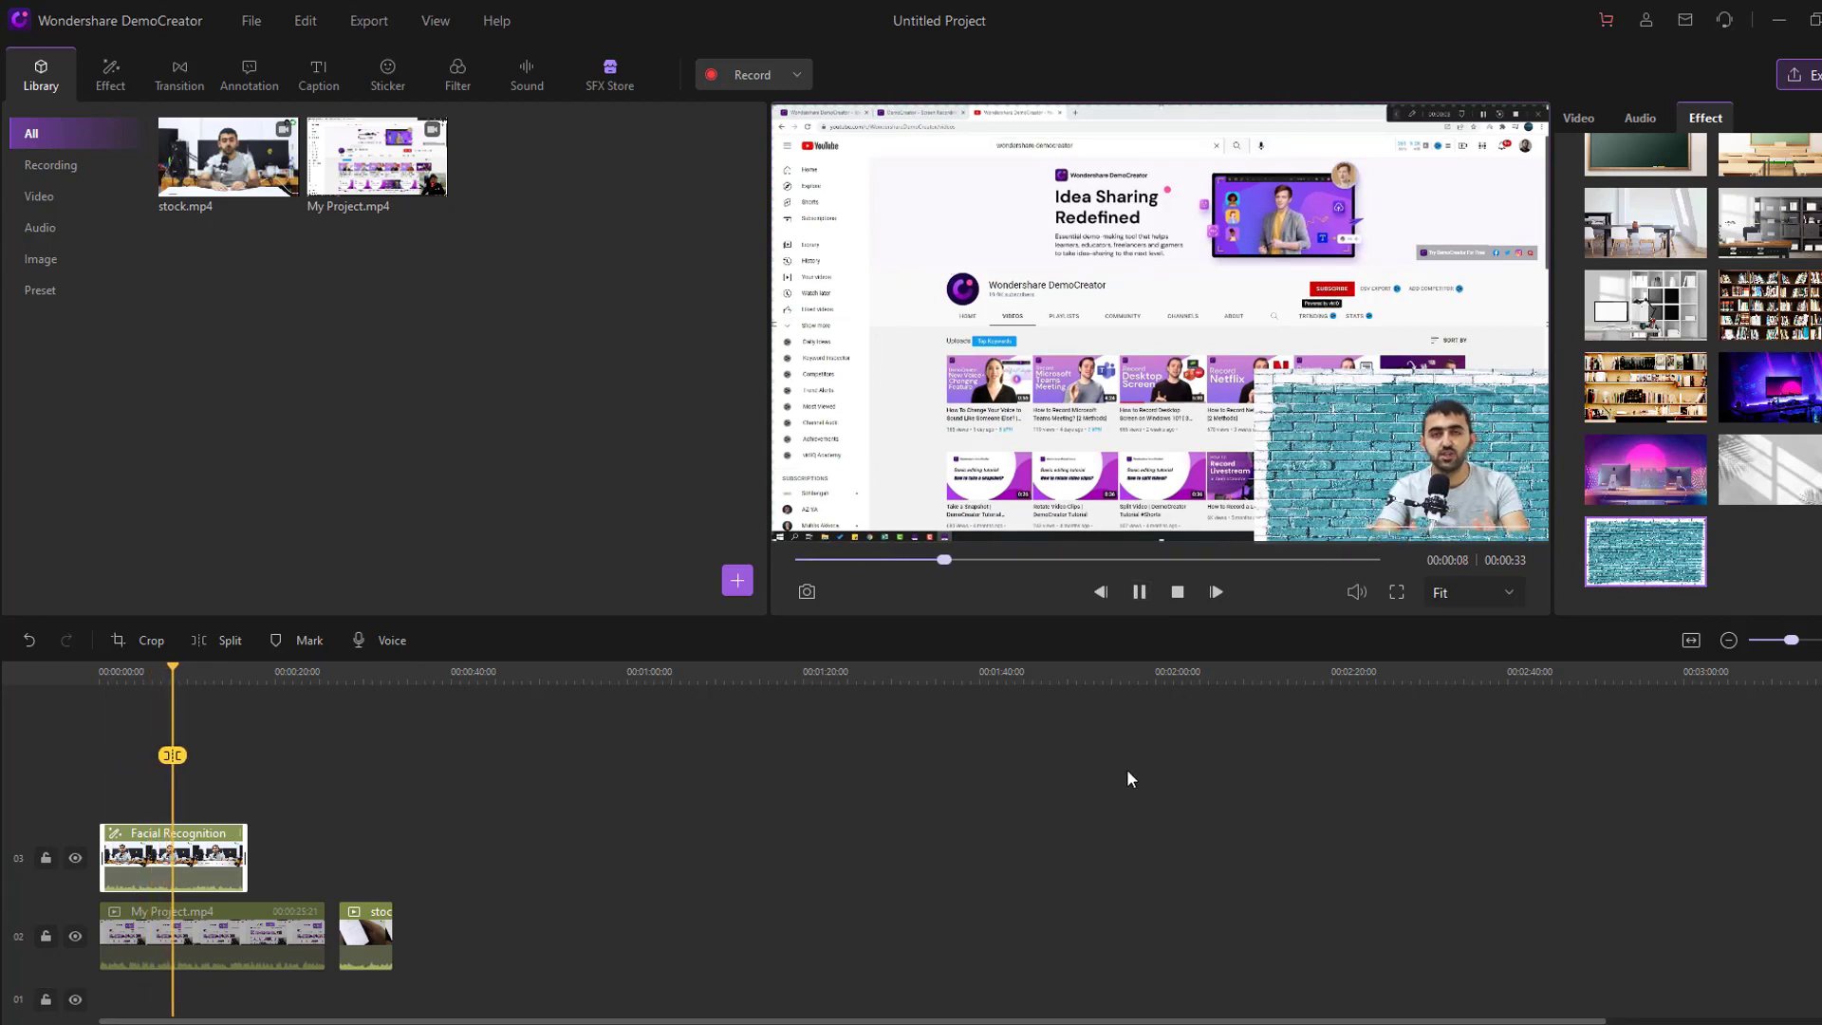
Step: Marquee-select every clip on the timeline and delete them all
{"action": "left_click_drag", "start_coordinate": [534, 762], "coordinate": [204, 903]}
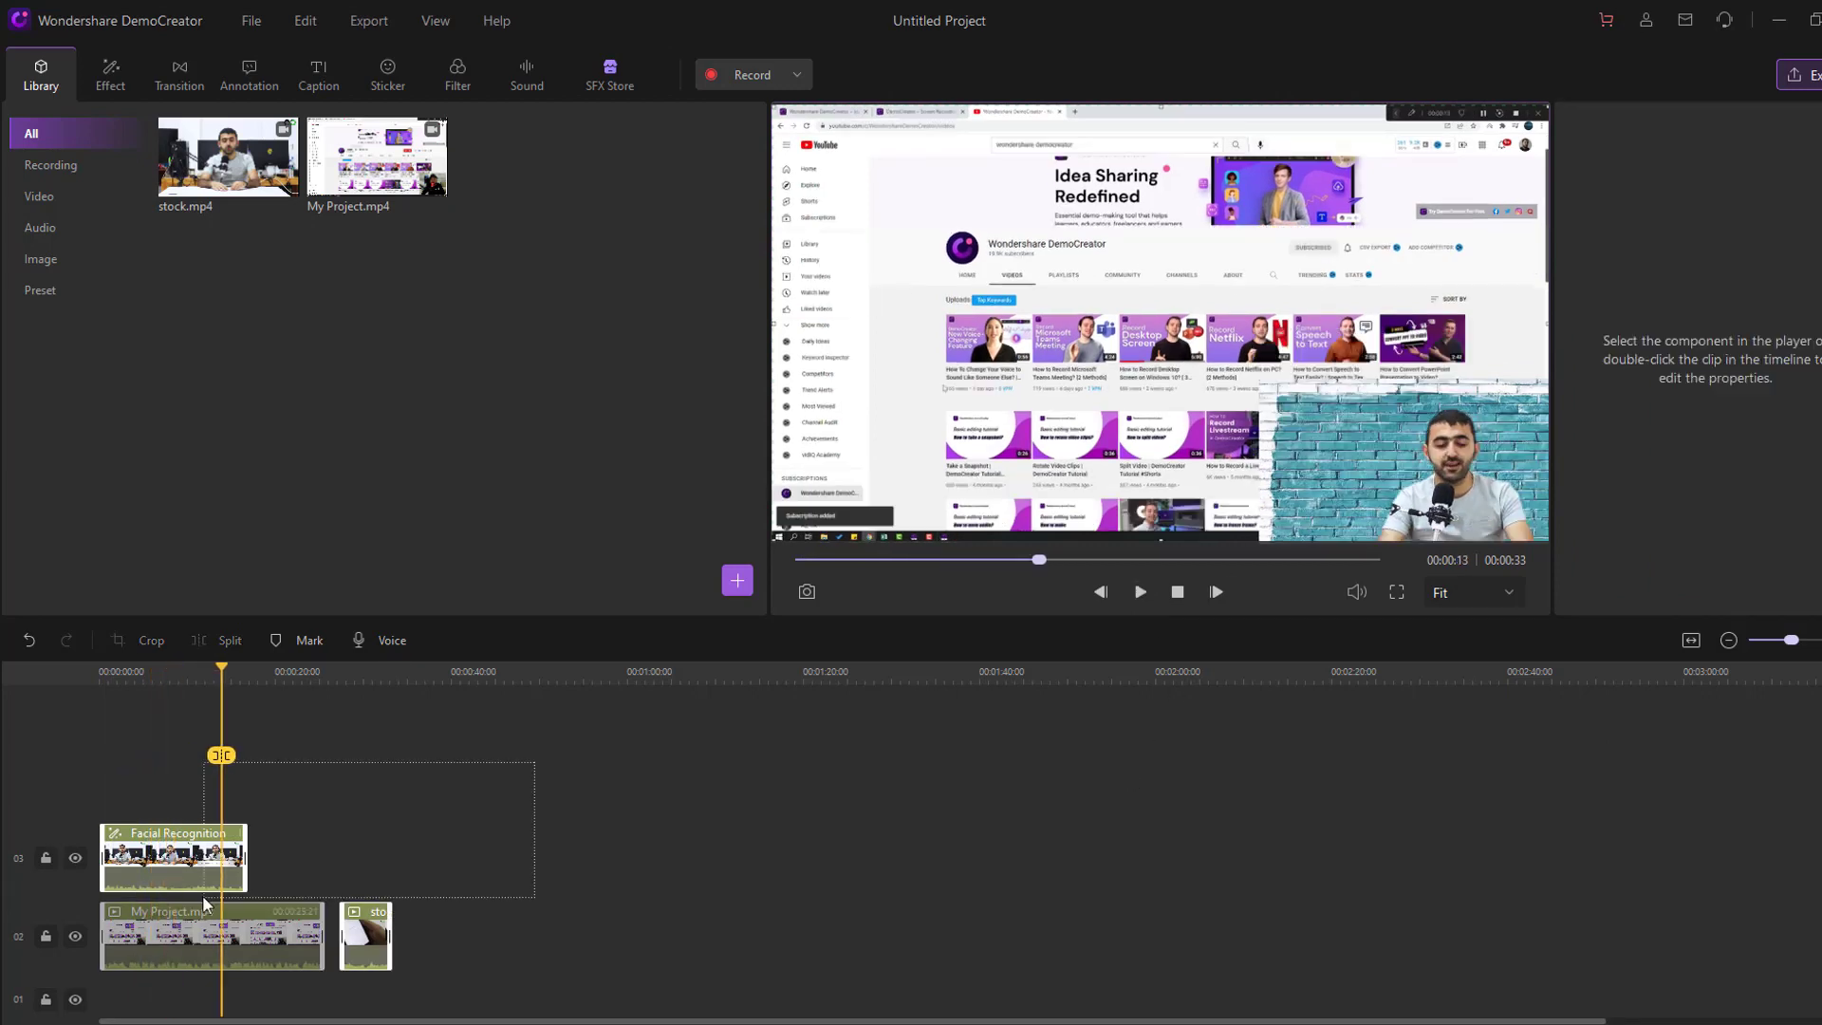
{"action": "left_click_drag", "start_coordinate": [646, 738], "coordinate": [42, 947]}
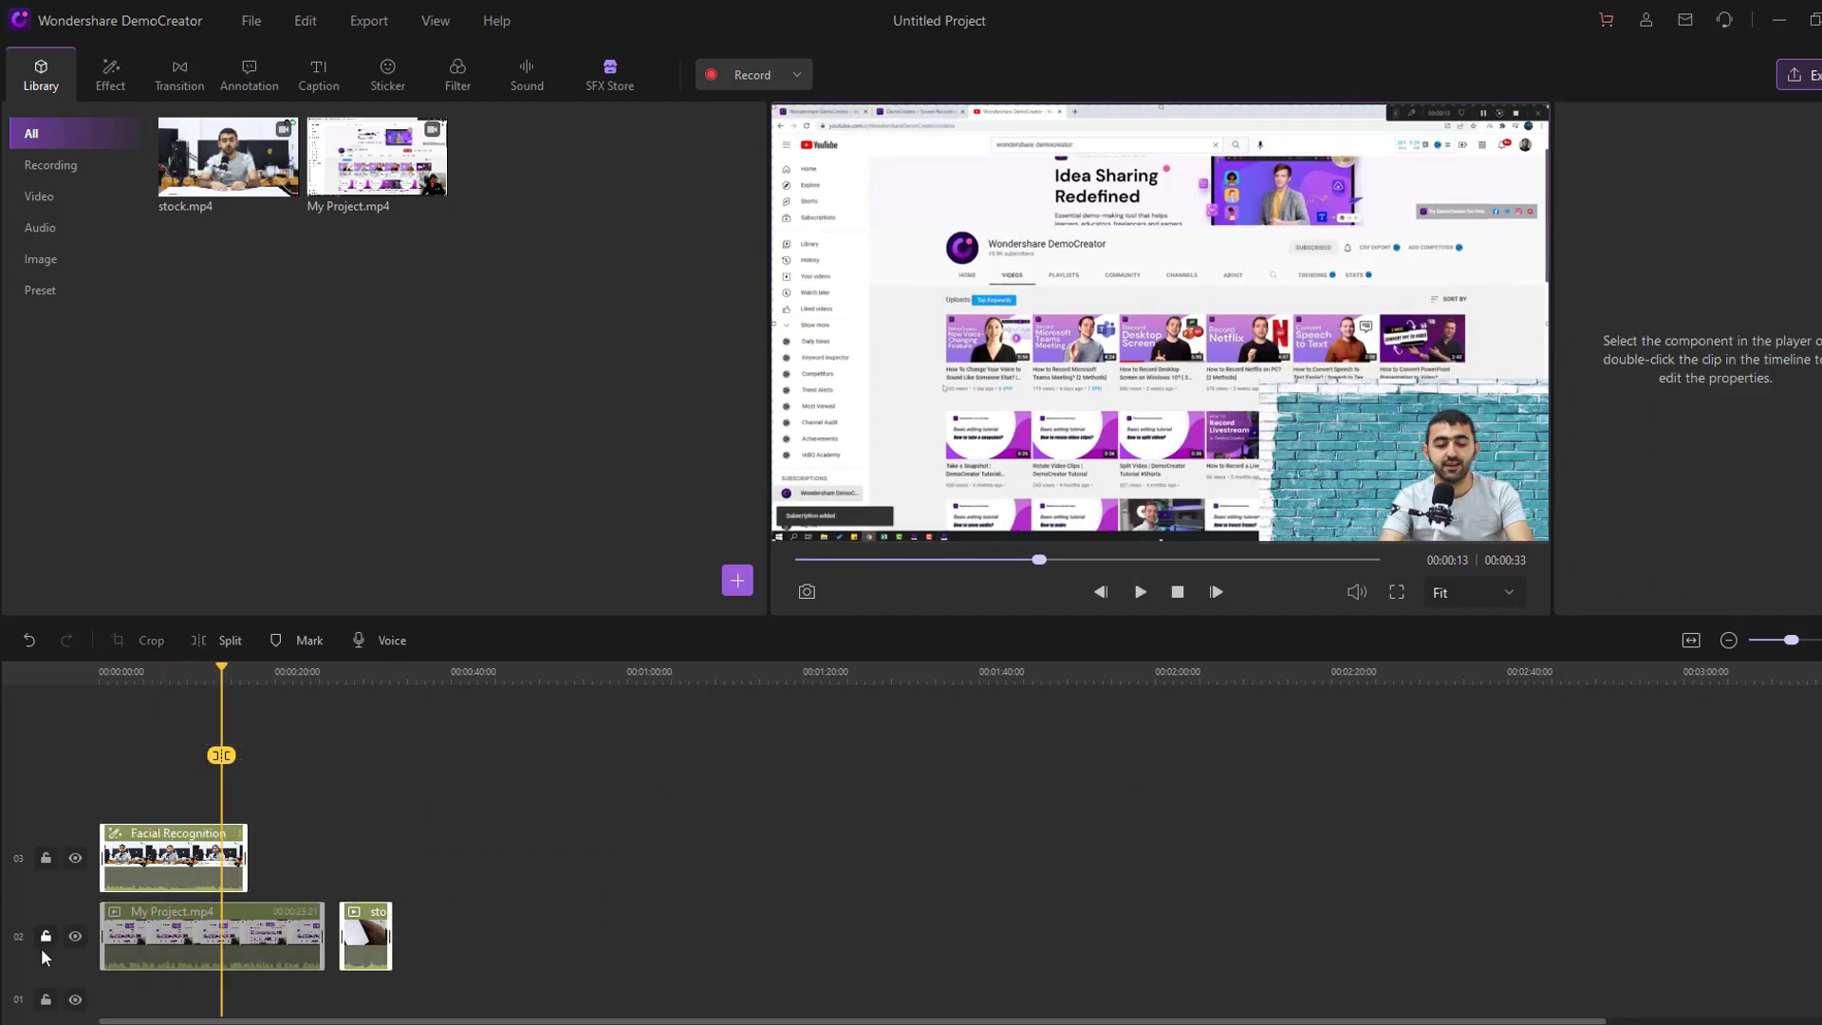
{"action": "key", "text": "Delete"}
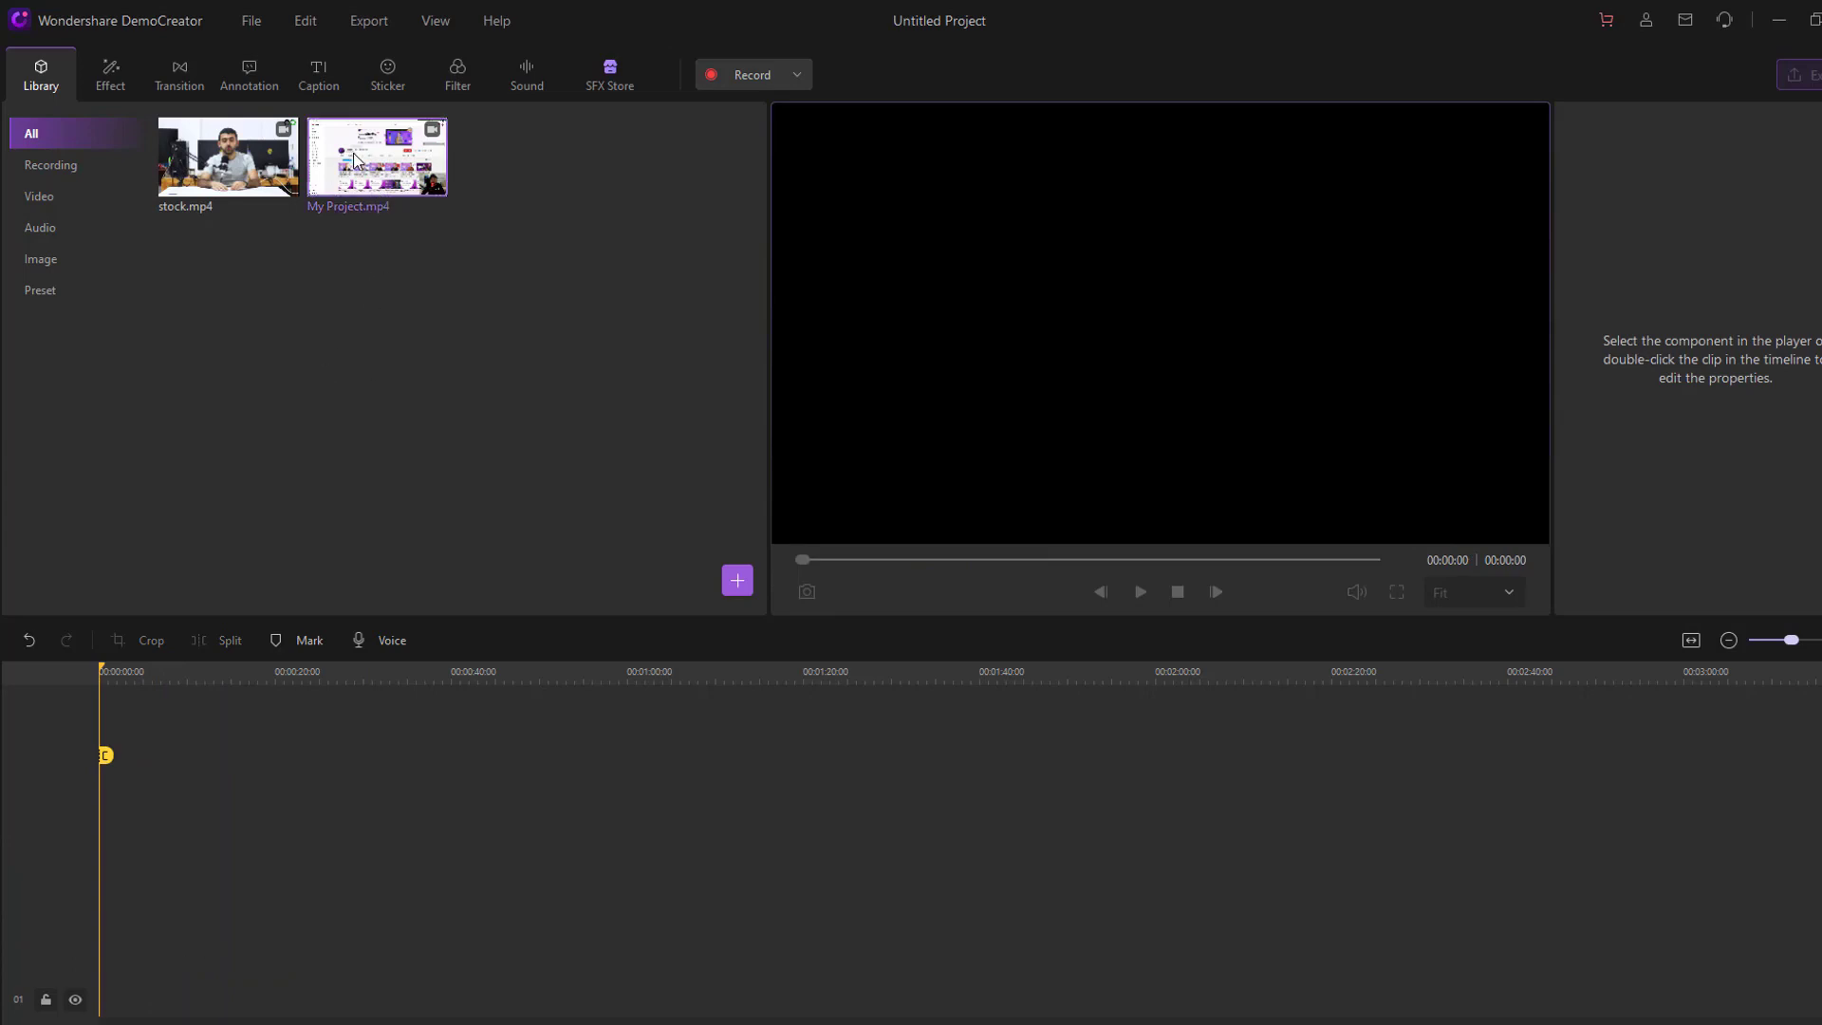
Step: Add My Project.mp4 to the timeline, switch the project to its 1080p 30fps settings, and play it
{"action": "left_click_drag", "start_coordinate": [354, 159], "coordinate": [110, 849]}
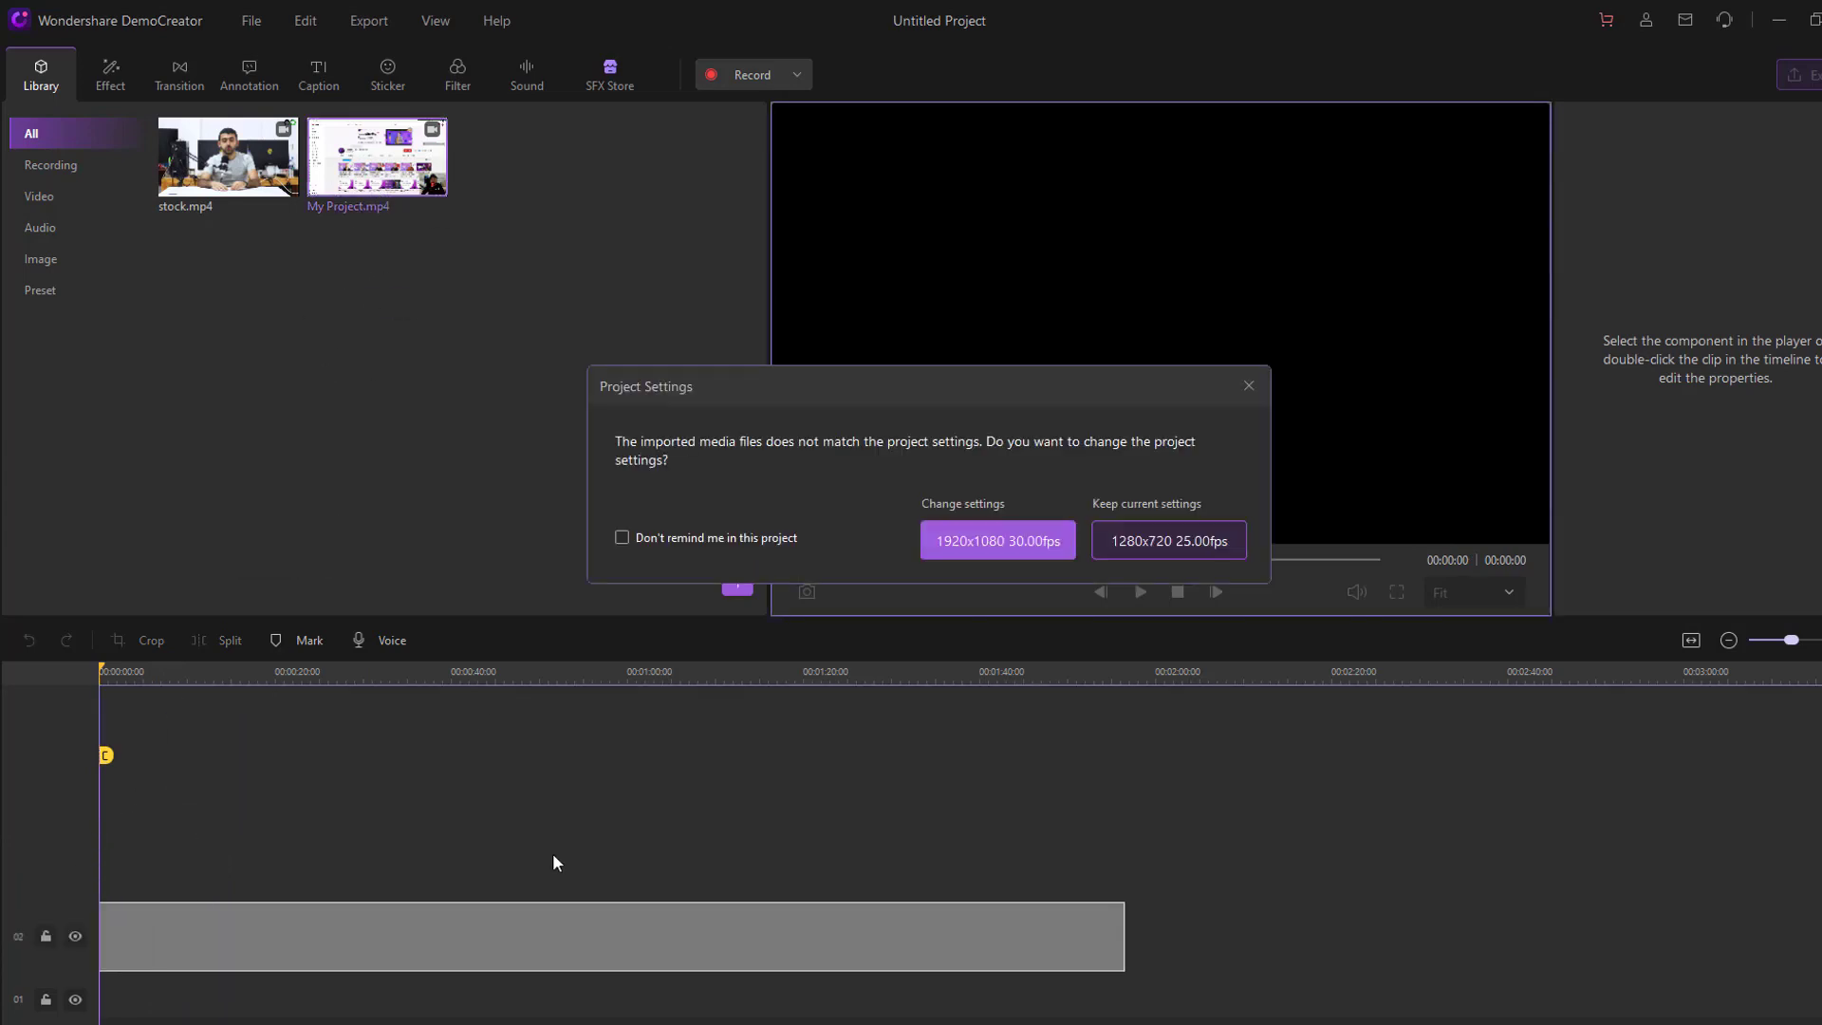
{"action": "left_click", "coordinate": [968, 543]}
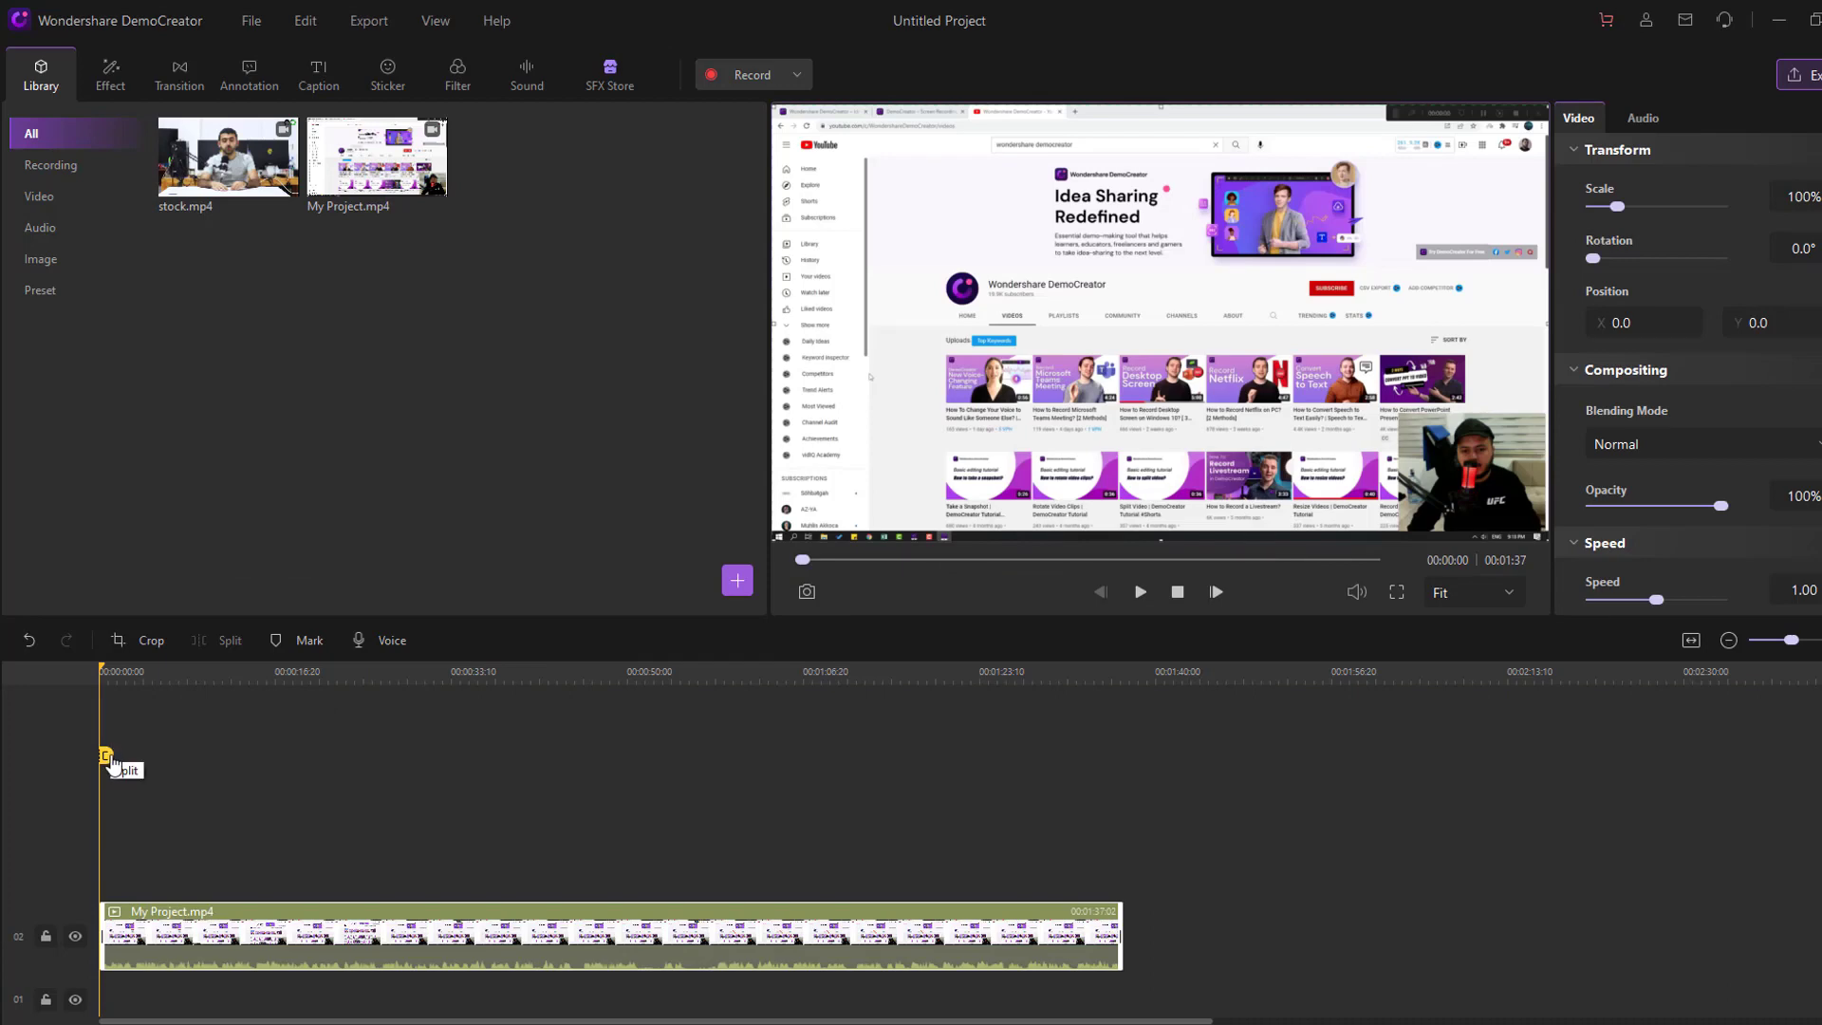
{"action": "mouse_move", "coordinate": [111, 762]}
{"action": "left_mouse_down"}
{"action": "mouse_move", "coordinate": [215, 744]}
{"action": "mouse_move", "coordinate": [8, 738]}
{"action": "left_mouse_up"}
{"action": "key", "text": "space"}
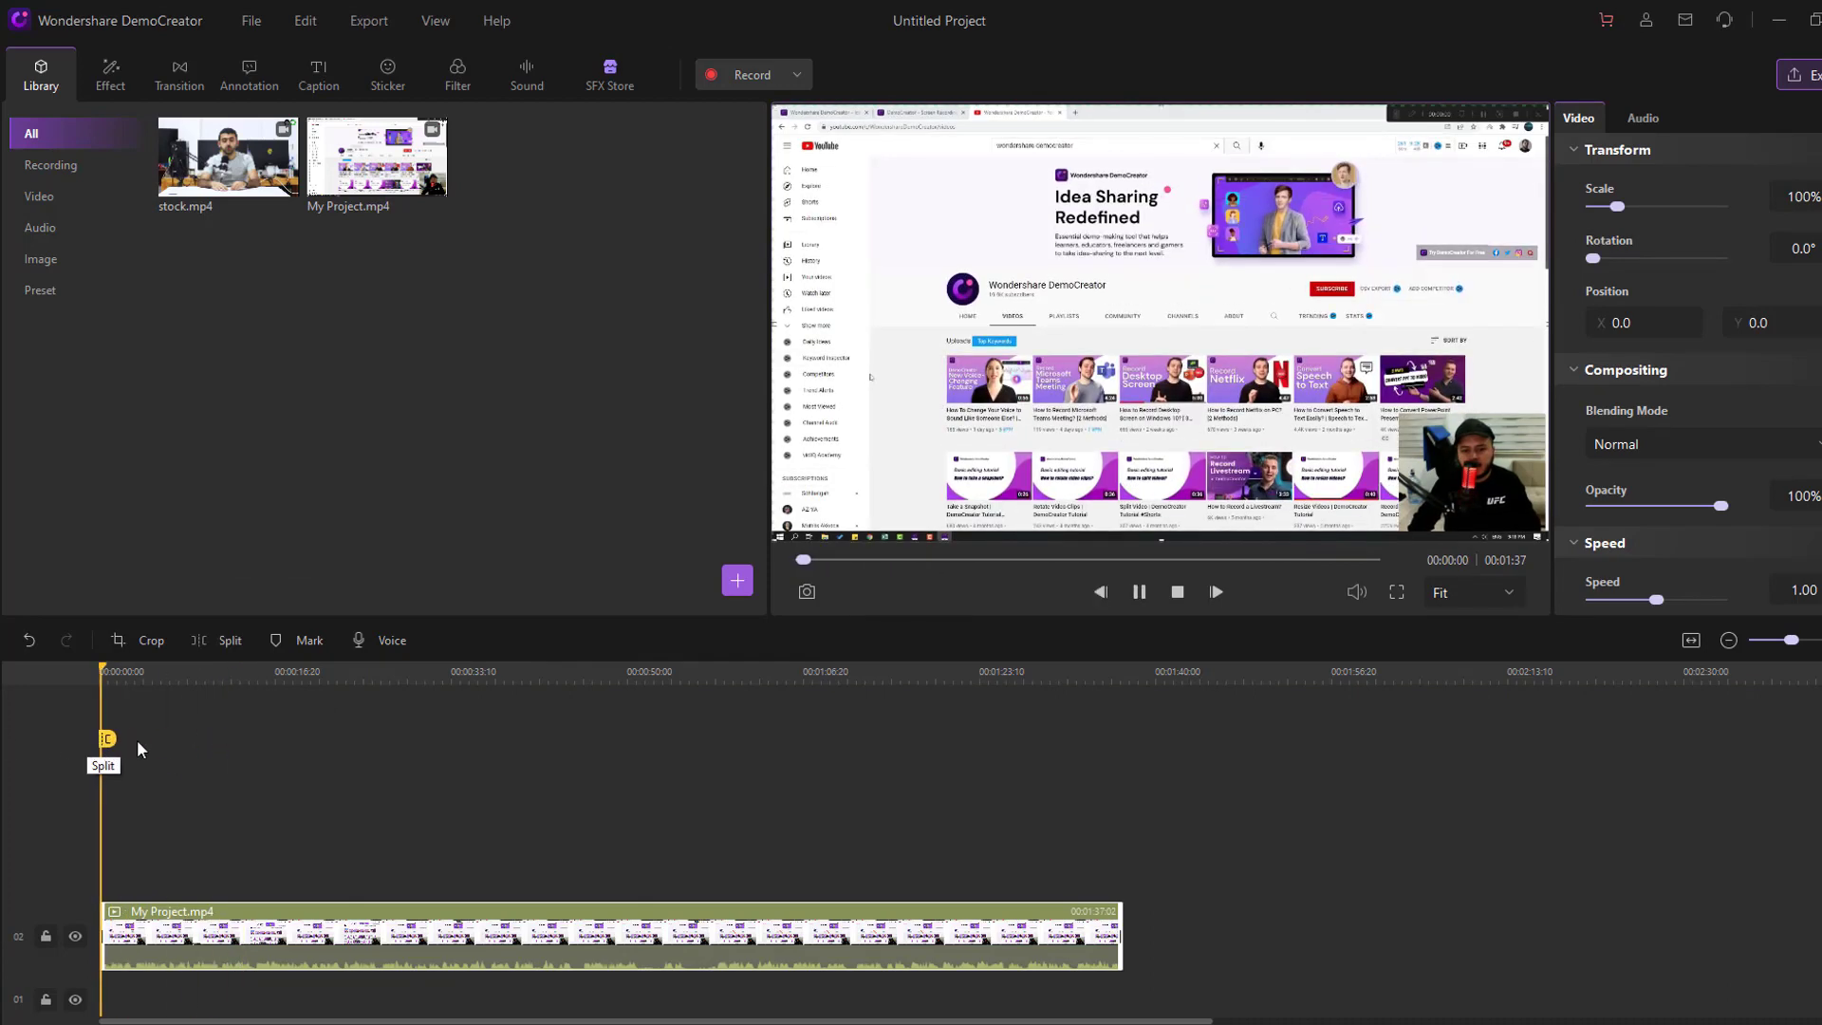
Step: Trim My Project.mp4 to 00:00:20 and auto-generate English (United States) captions from its speech
{"action": "left_click", "coordinate": [319, 76]}
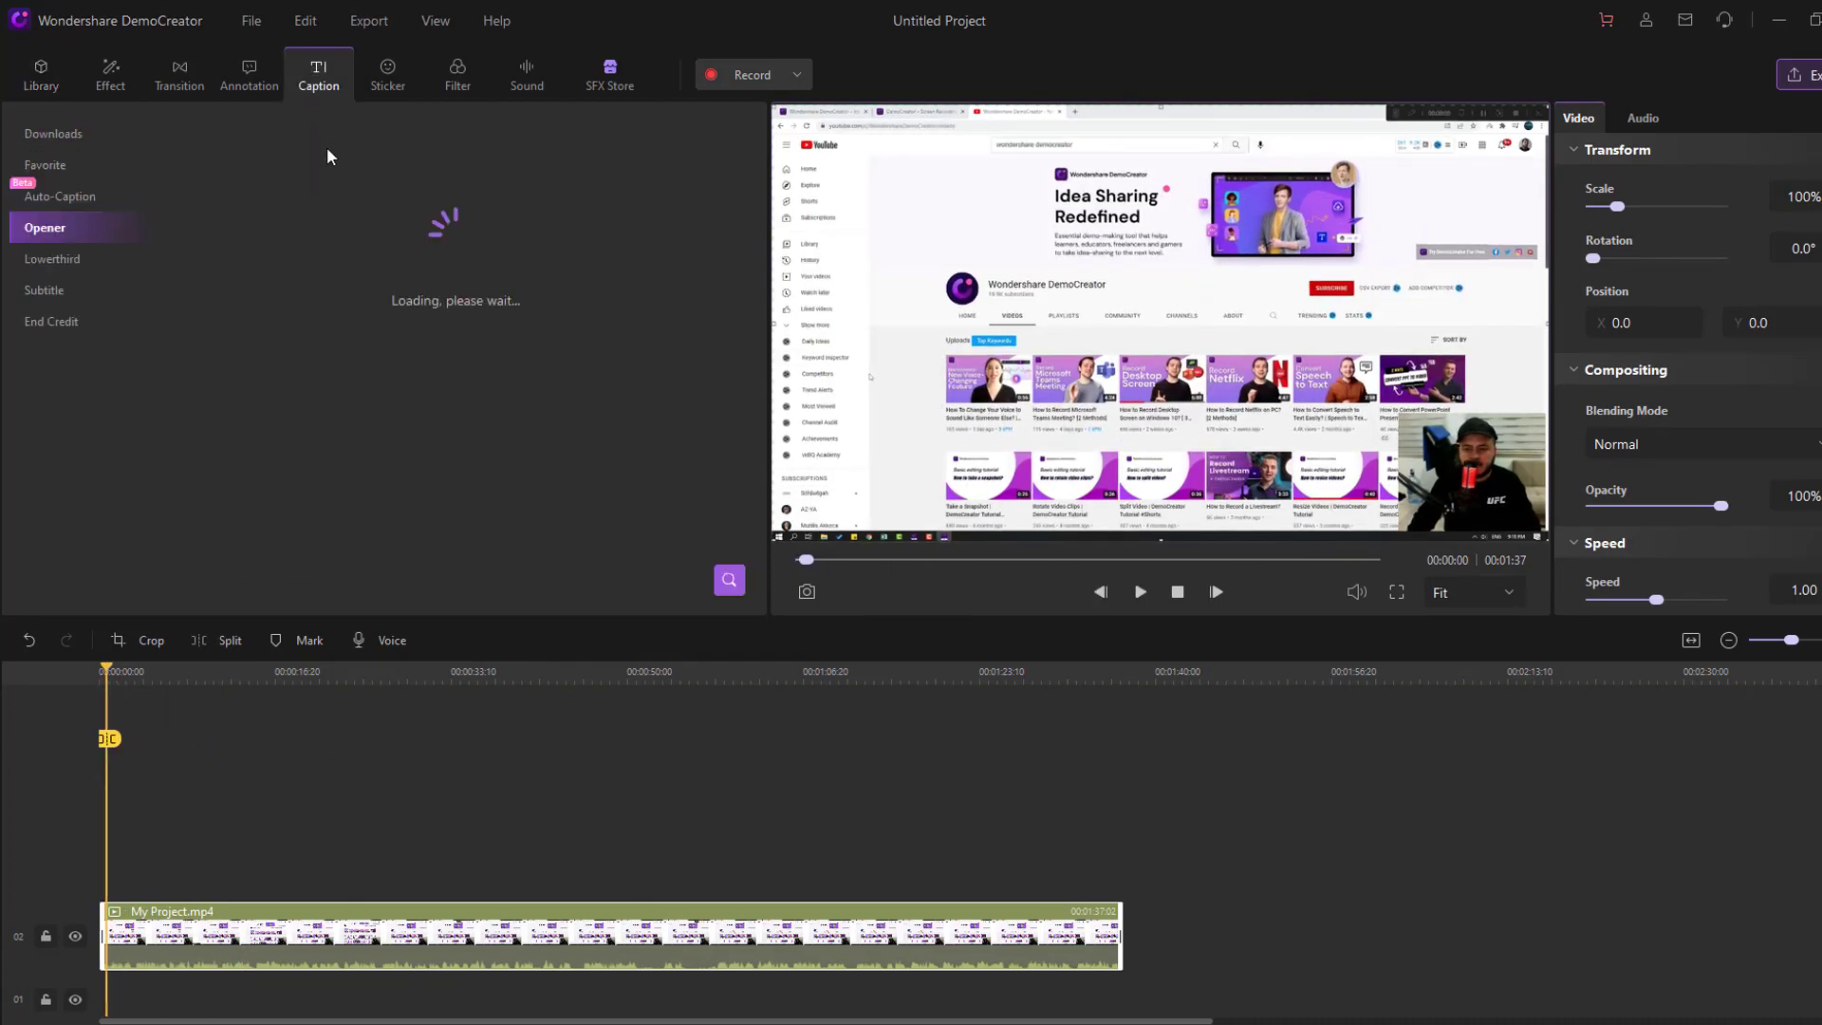
{"action": "left_click", "coordinate": [50, 199]}
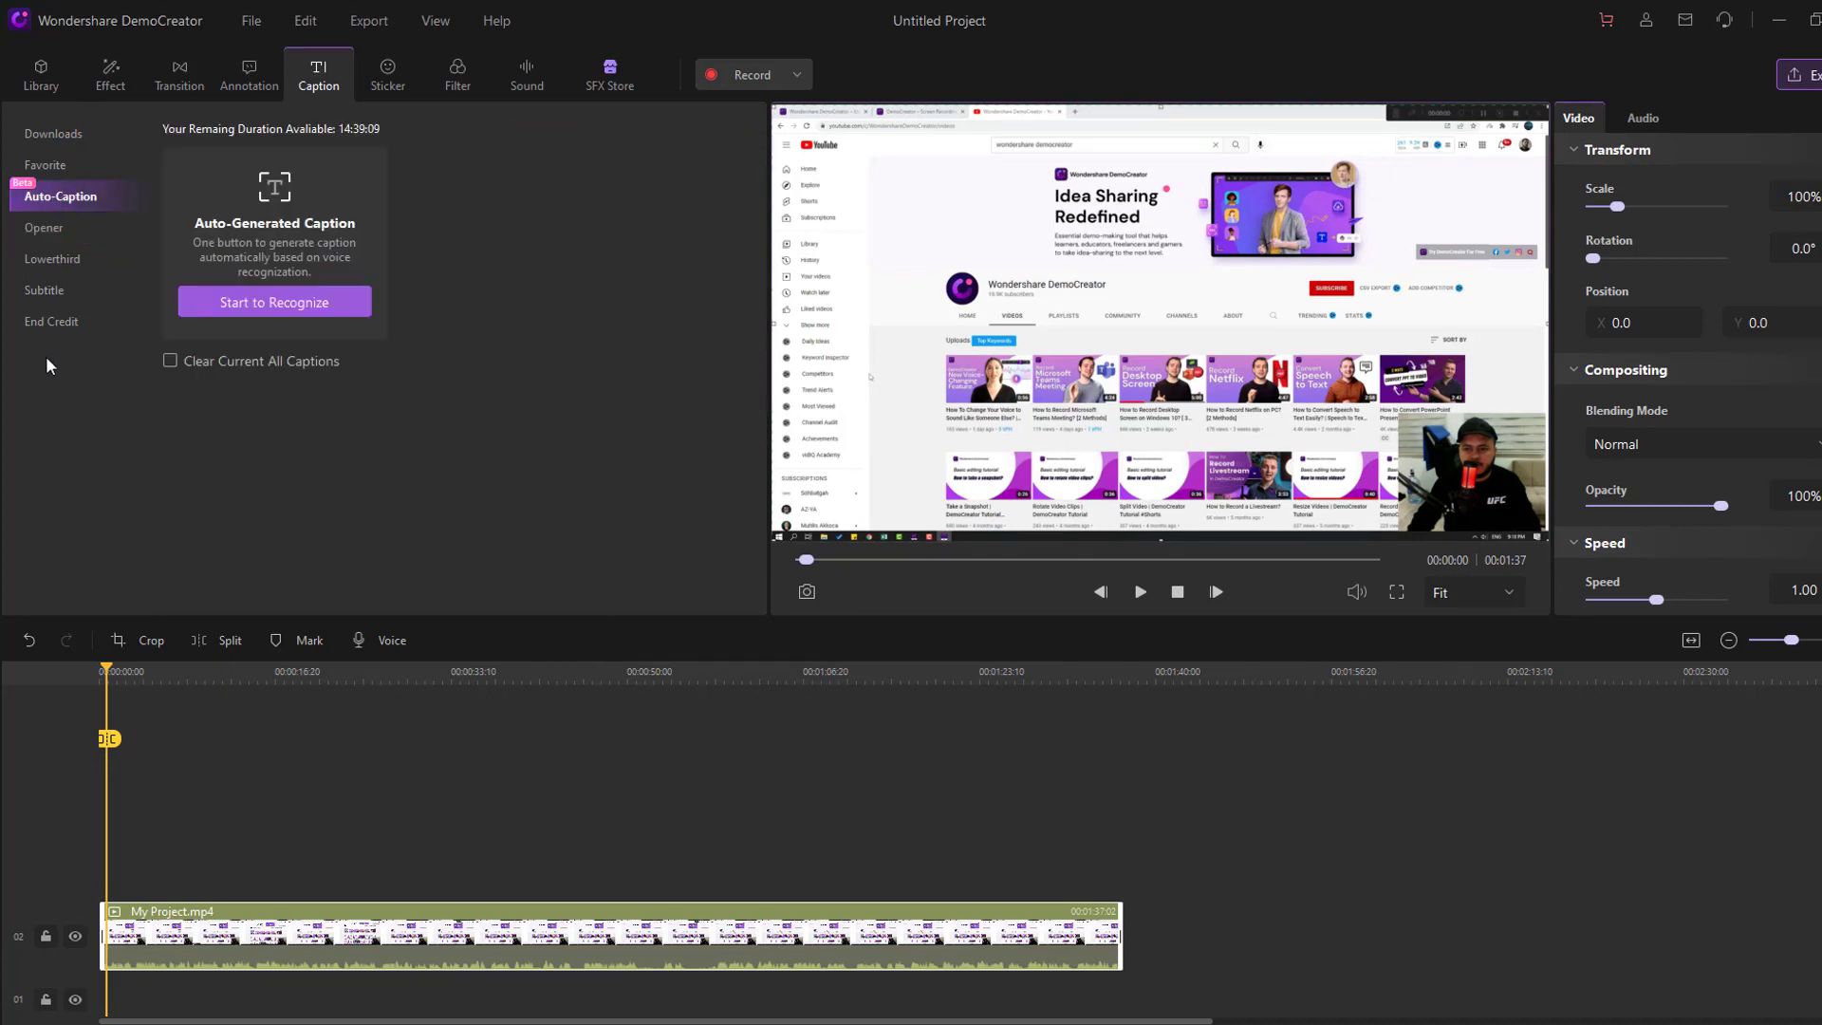
{"action": "left_click_drag", "start_coordinate": [1121, 929], "coordinate": [313, 930]}
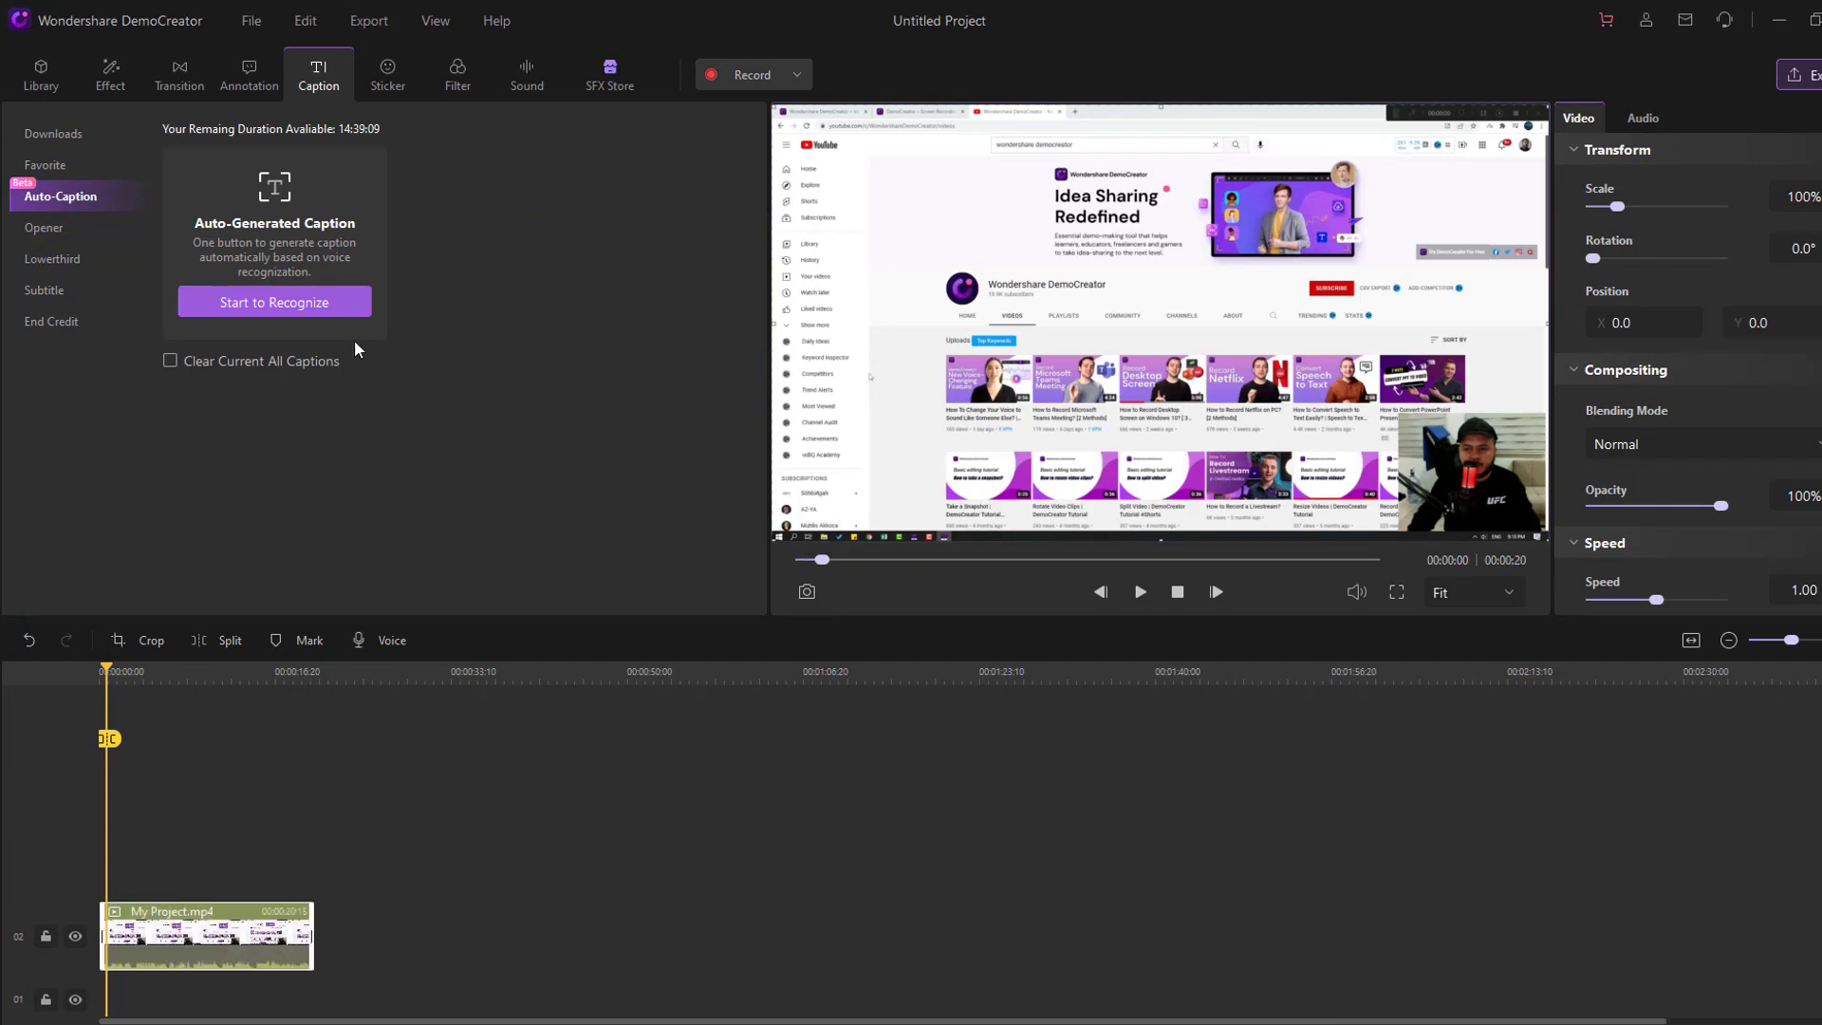
{"action": "left_click", "coordinate": [281, 302]}
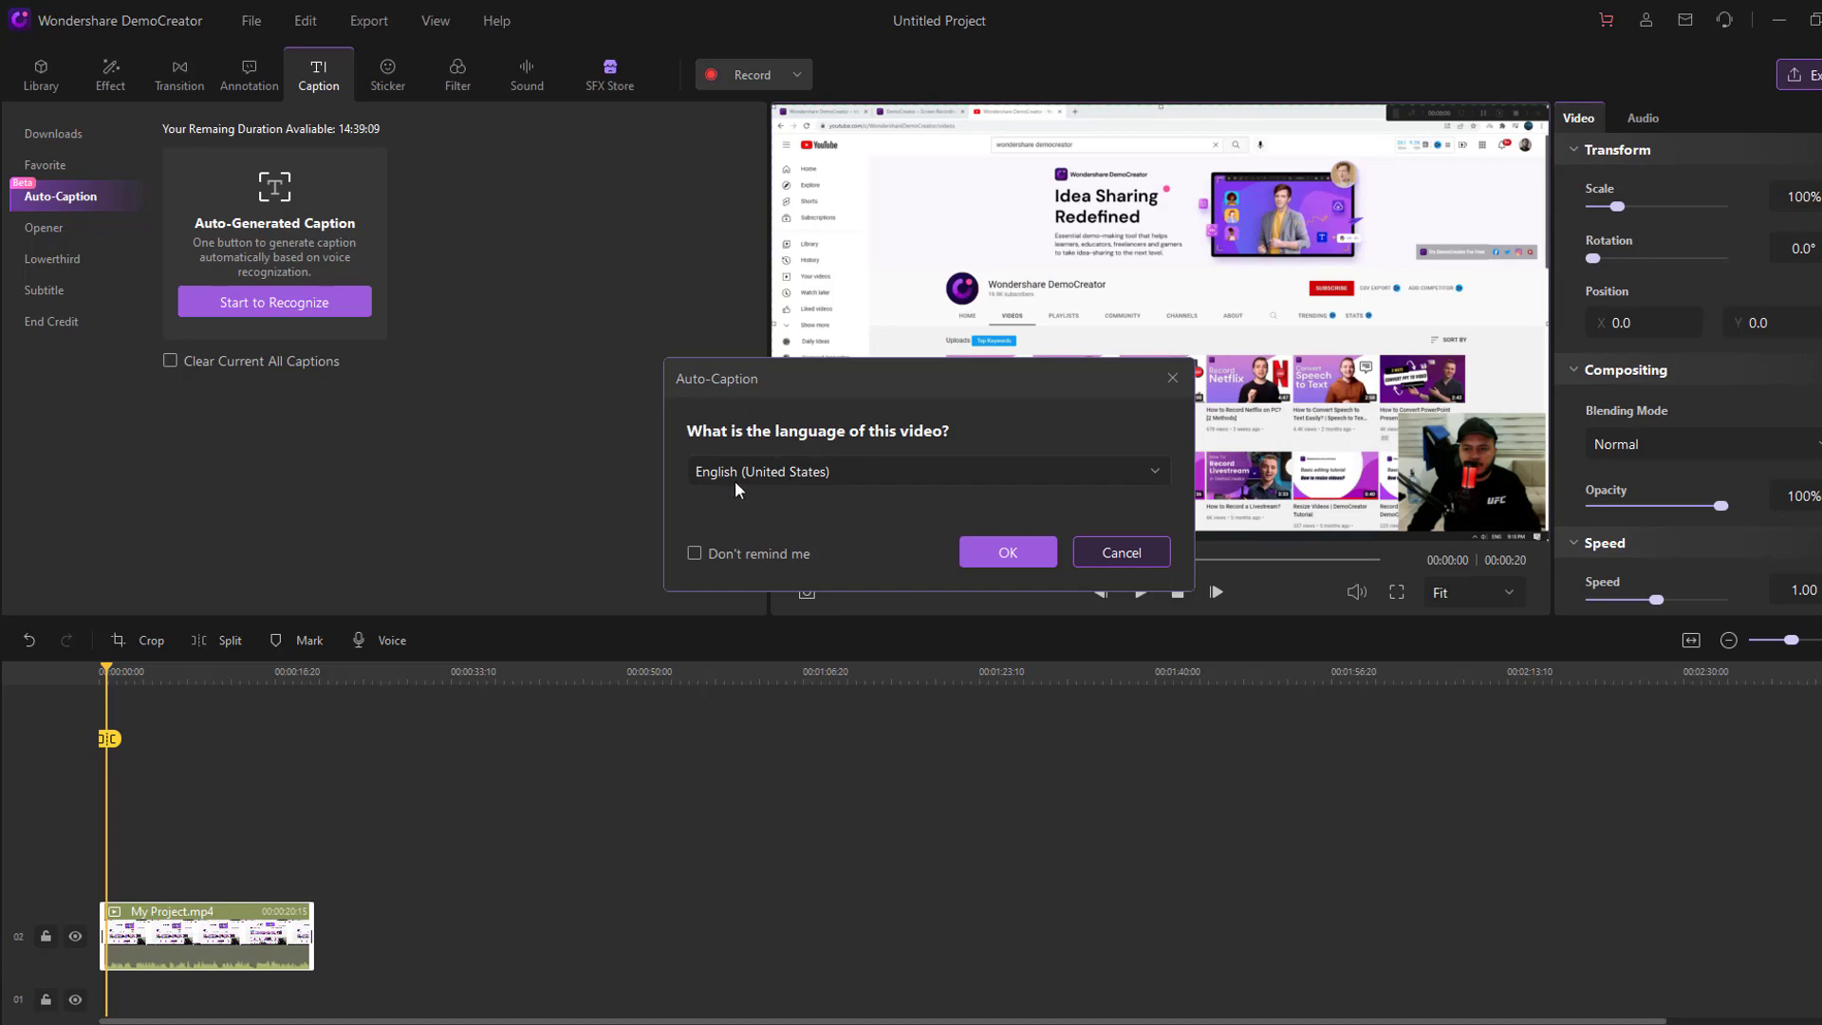
{"action": "left_click", "coordinate": [1017, 556]}
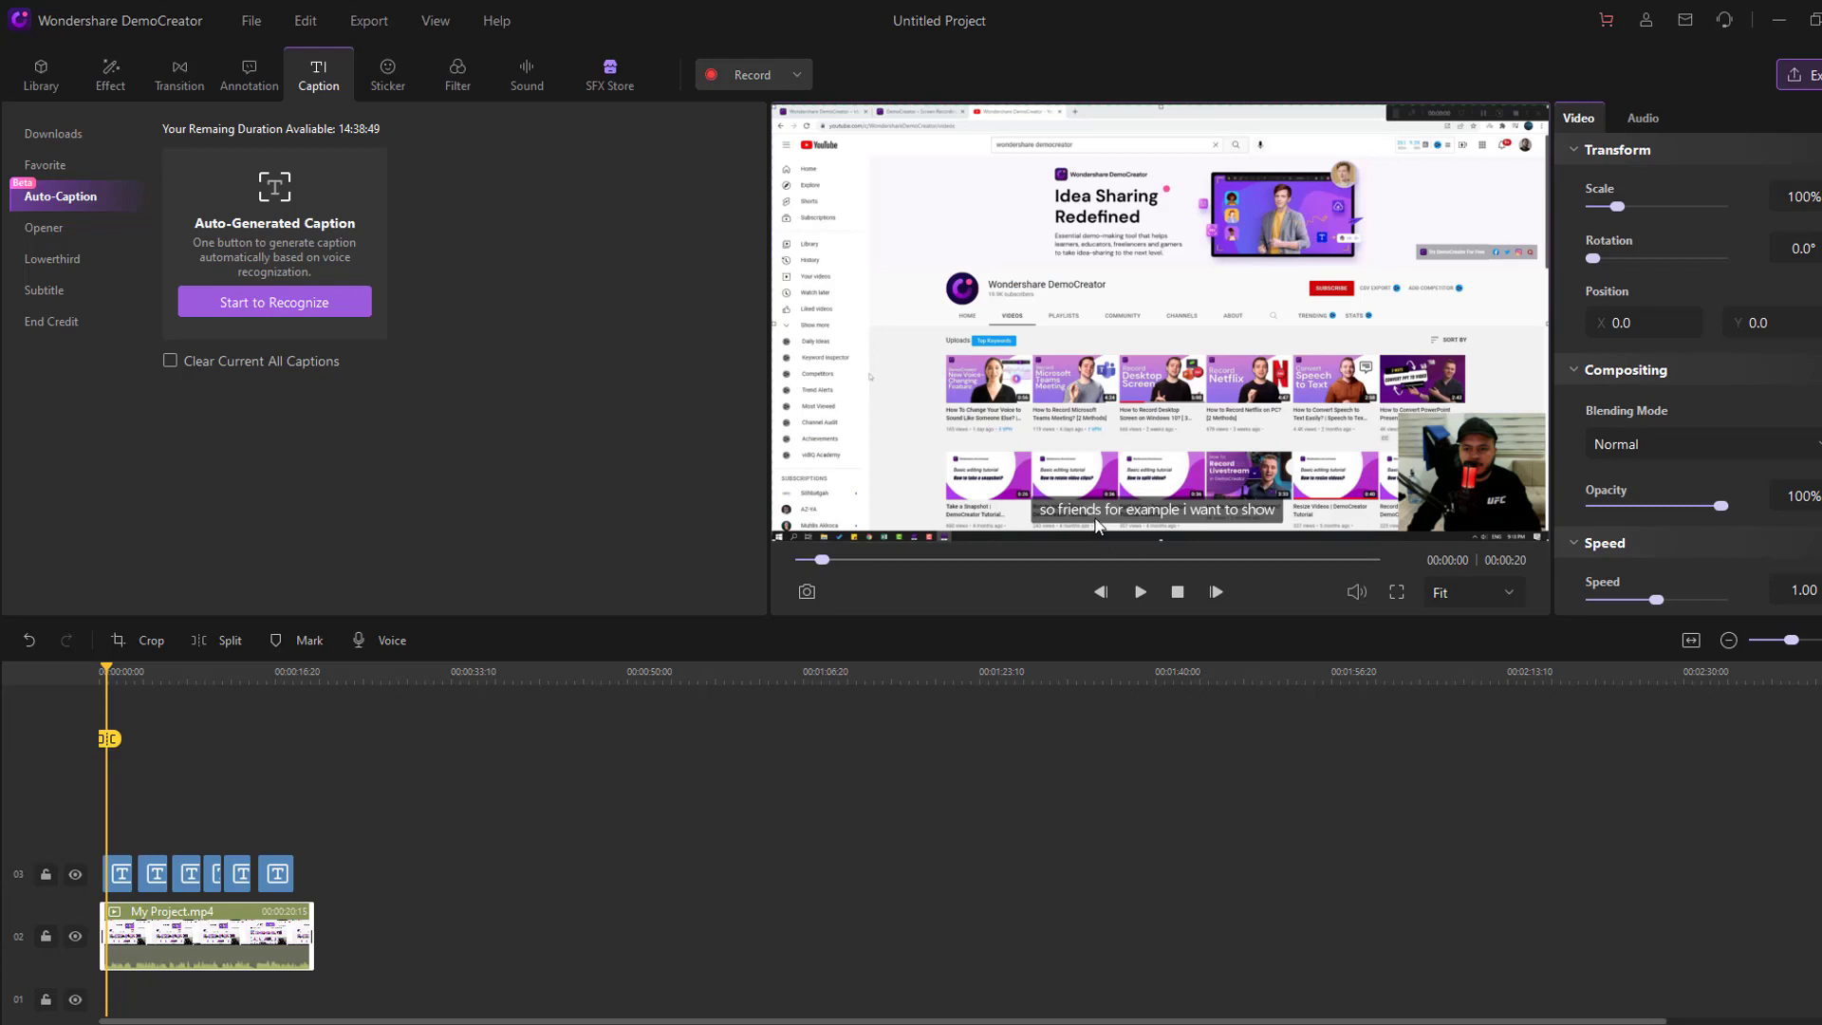
Step: Review the auto-captions in playback with the timeline zoomed in and out, then return to 00:00:15
{"action": "left_click", "coordinate": [1097, 525]}
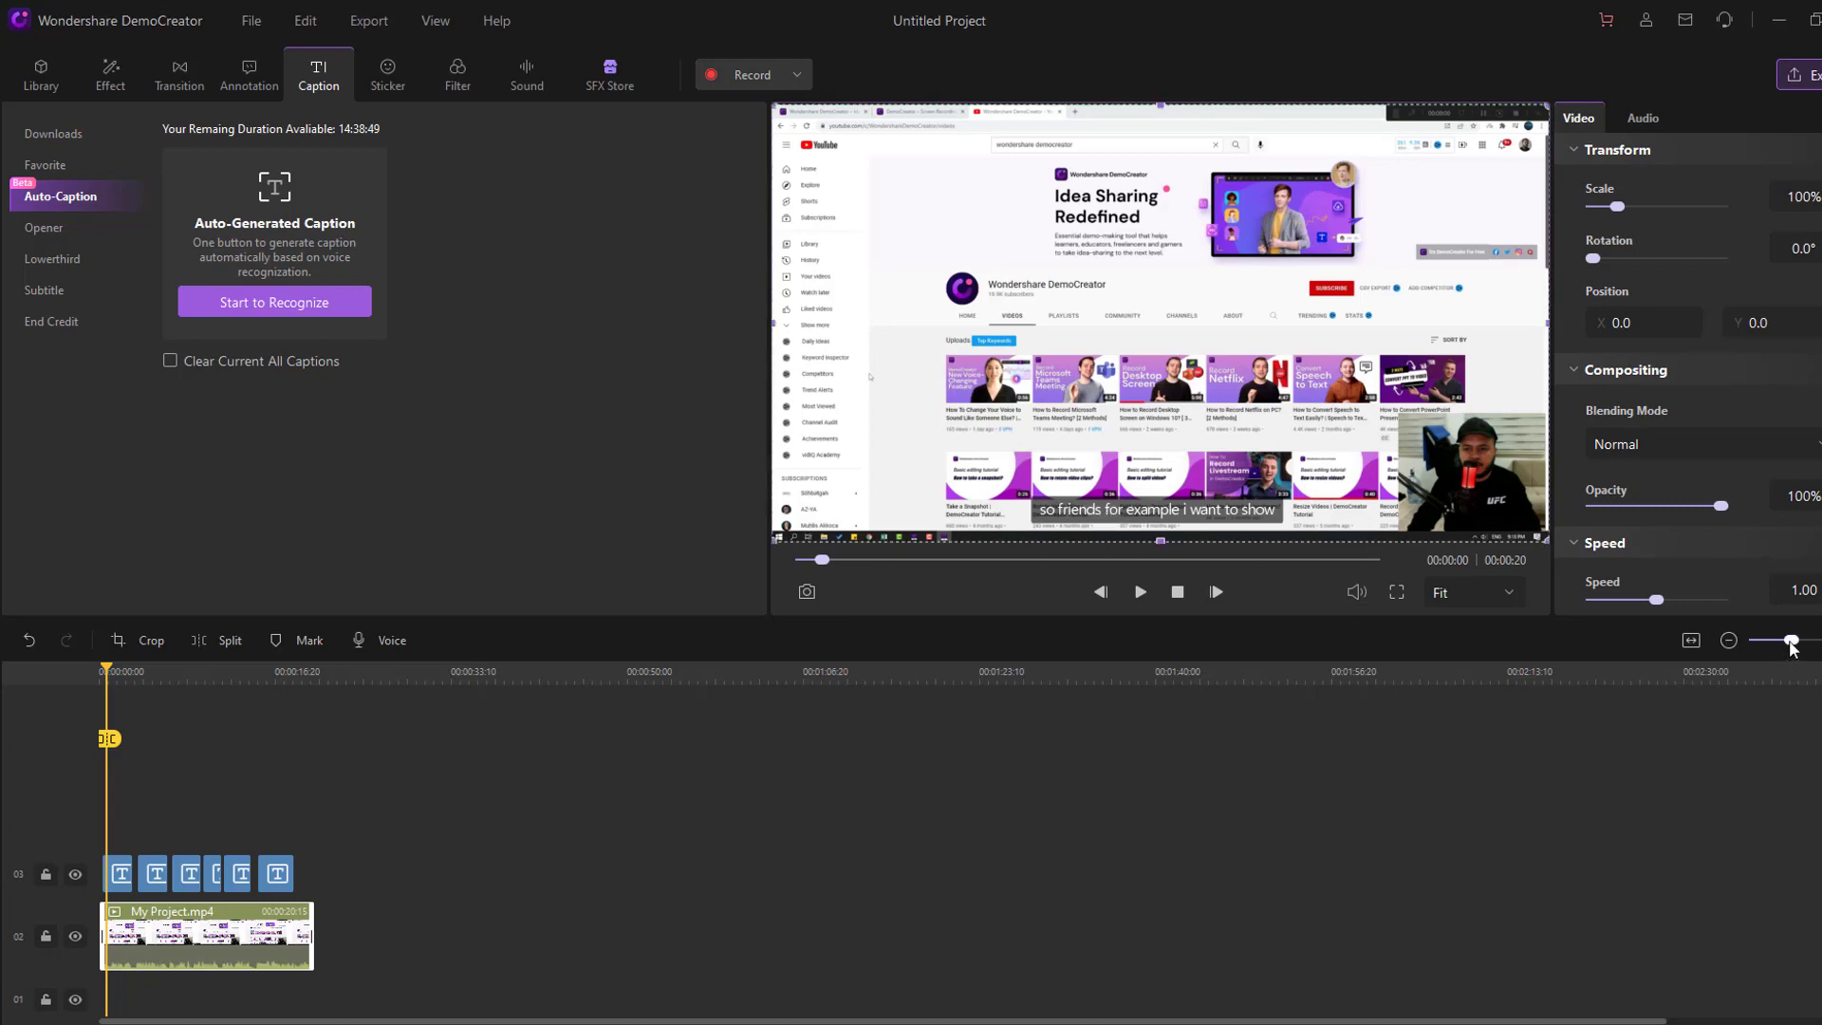
{"action": "left_click_drag", "start_coordinate": [1792, 648], "coordinate": [1807, 643]}
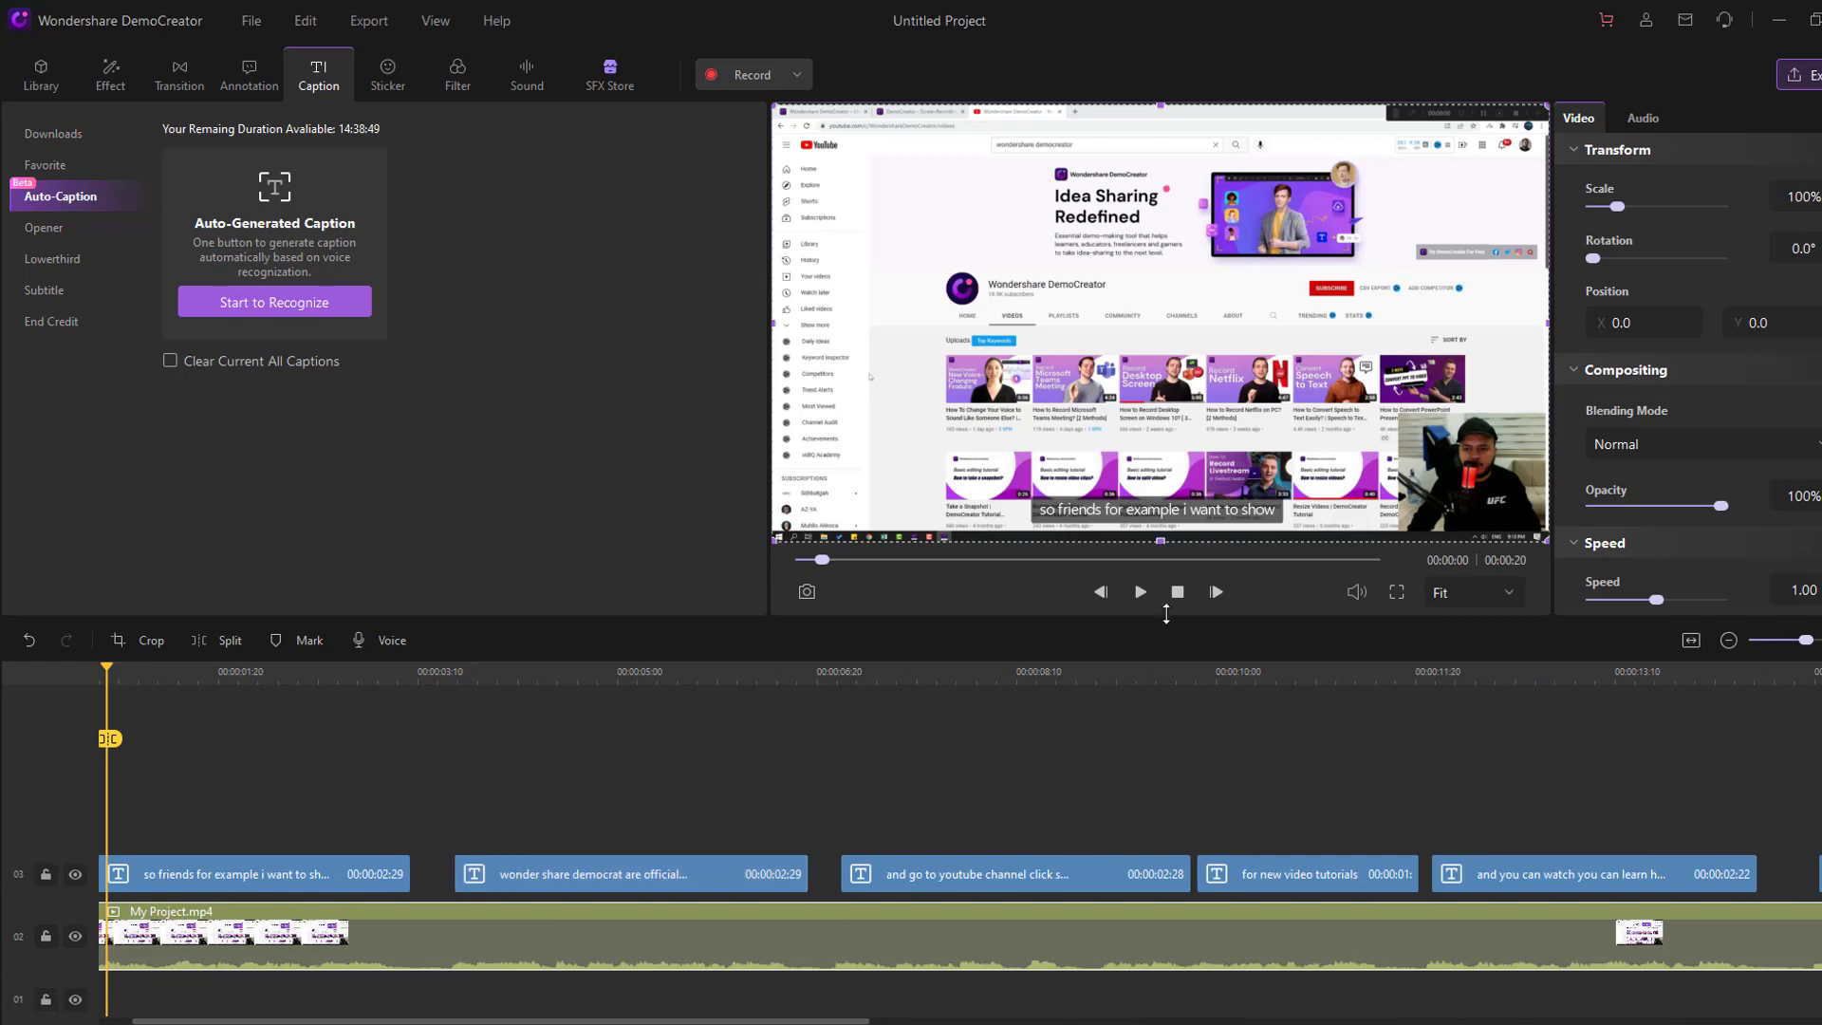
{"action": "left_click", "coordinate": [1141, 593]}
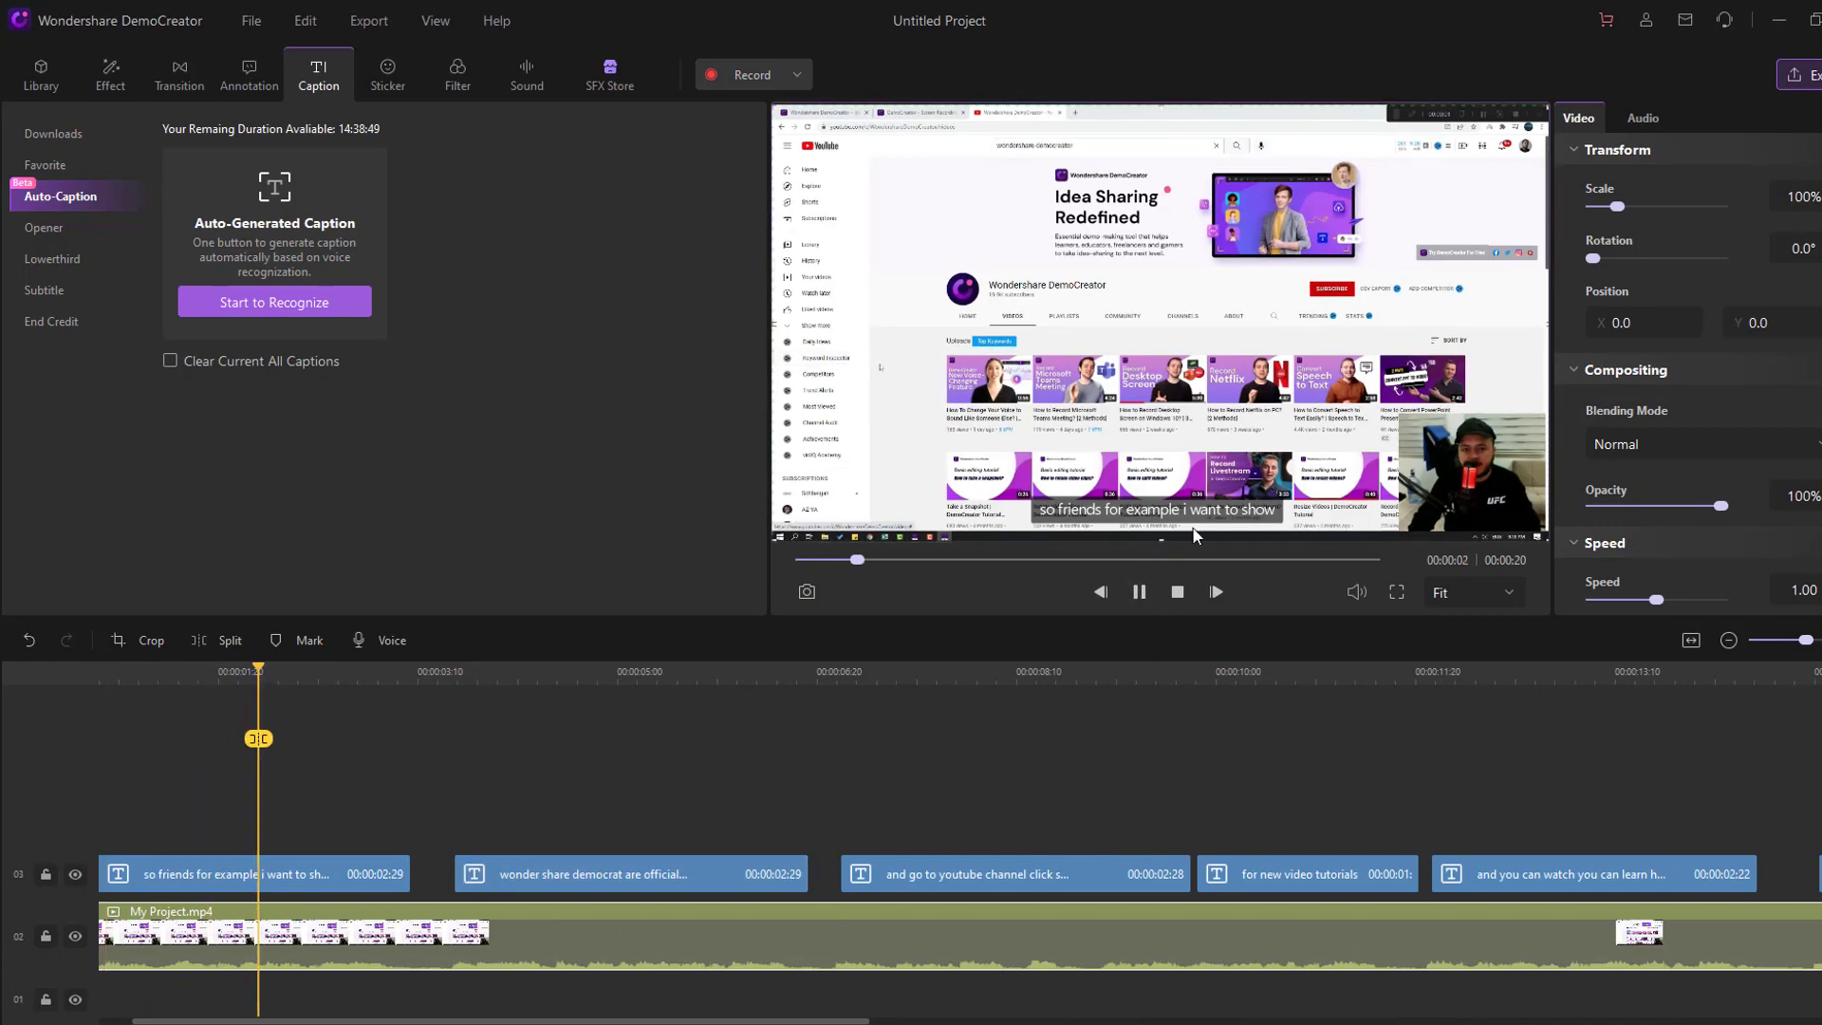
{"action": "left_click", "coordinate": [1142, 592]}
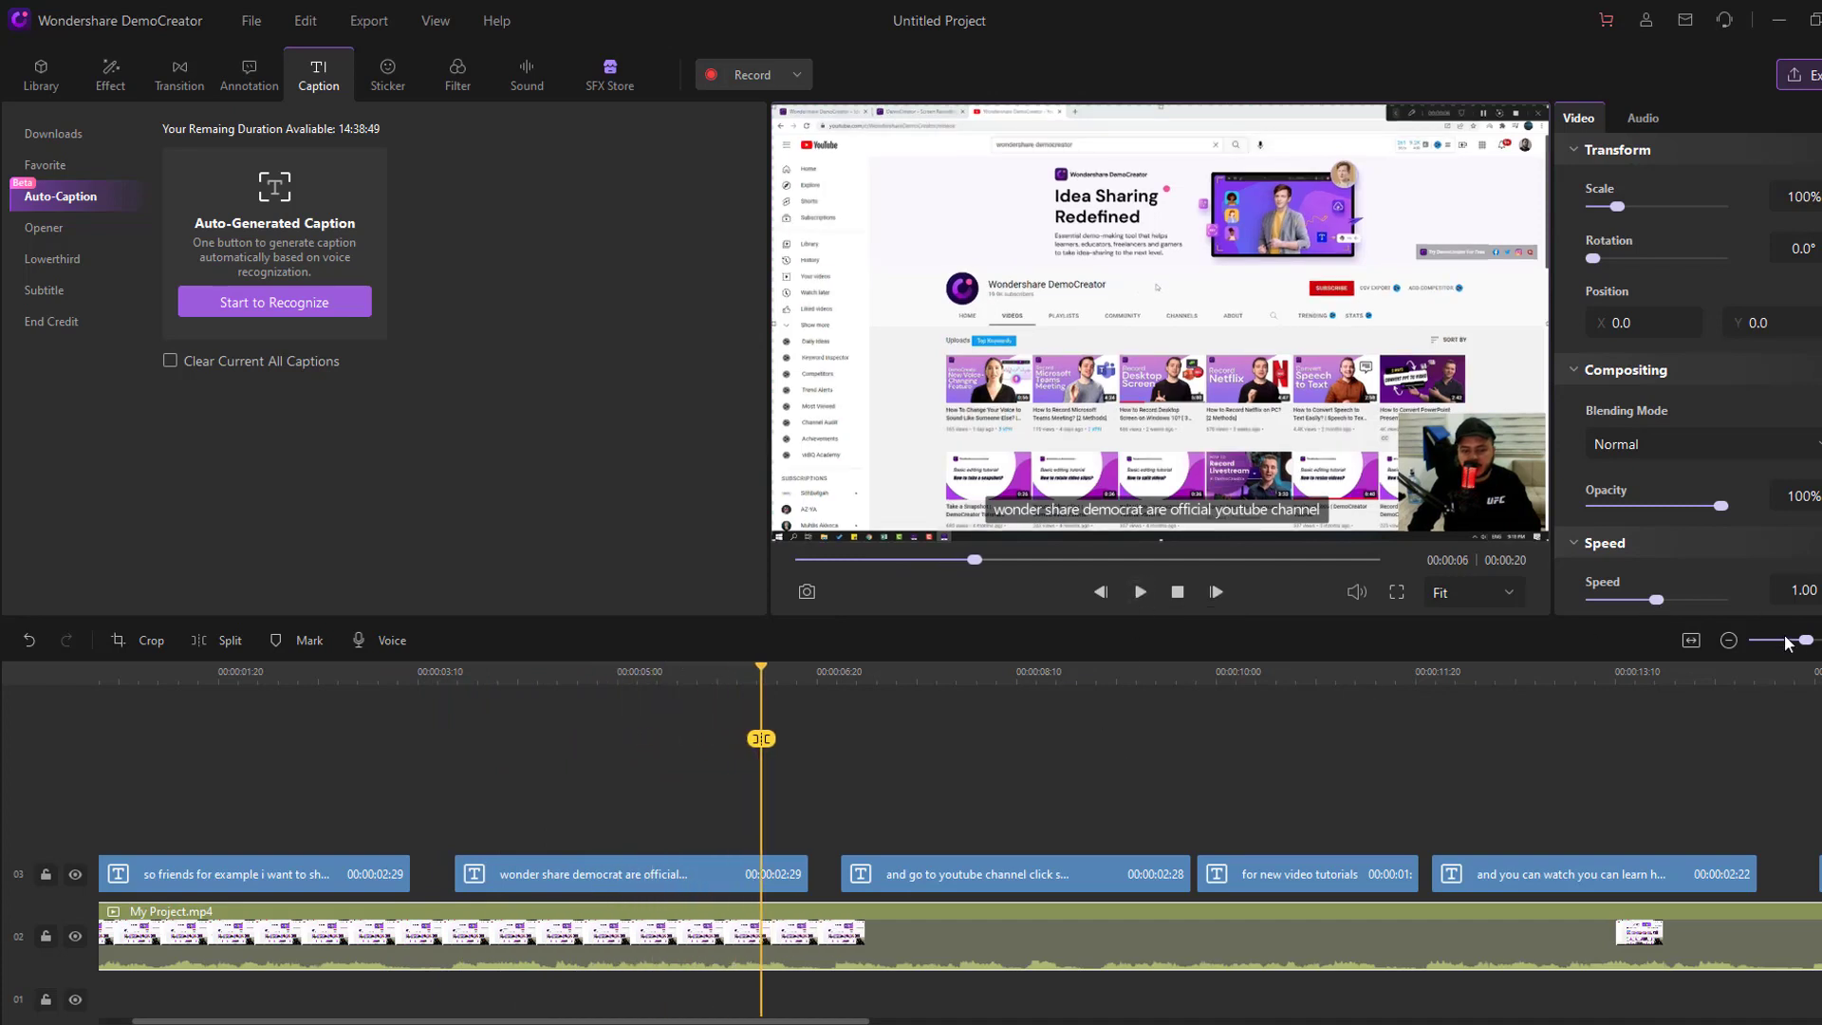
{"action": "left_click_drag", "start_coordinate": [1805, 640], "coordinate": [1798, 640]}
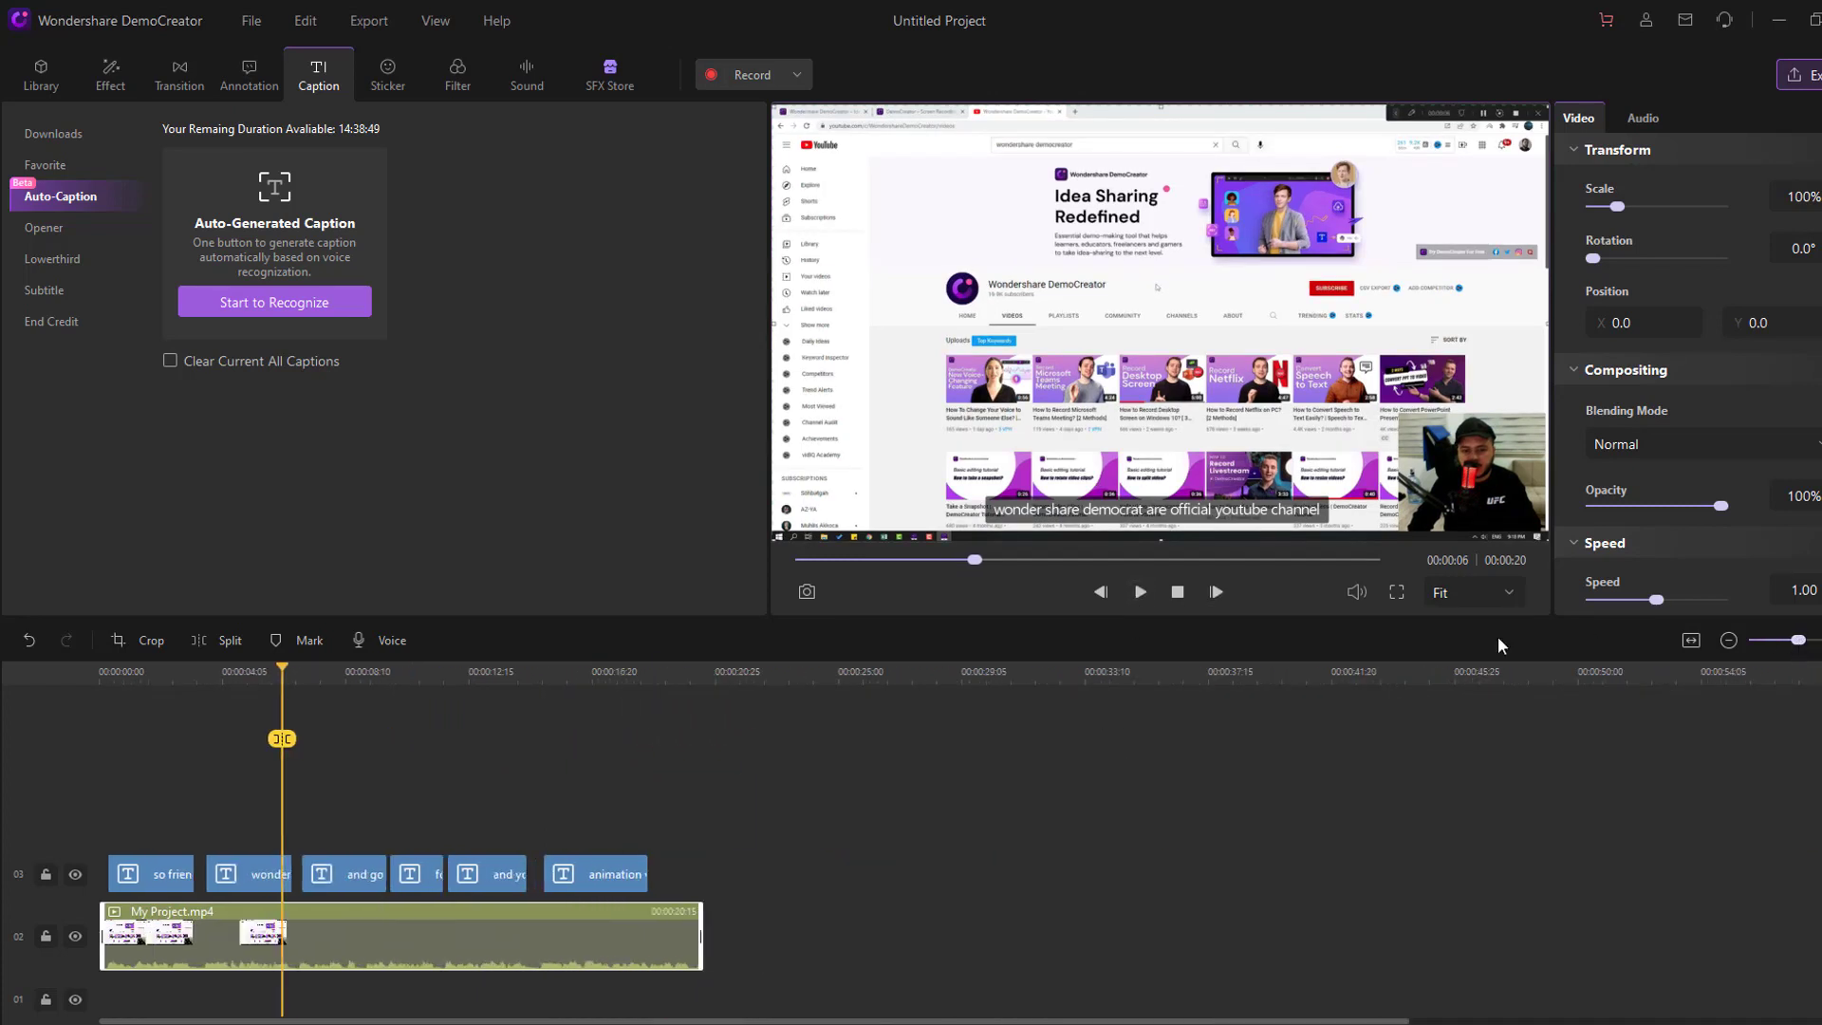
{"action": "left_click", "coordinate": [1142, 593]}
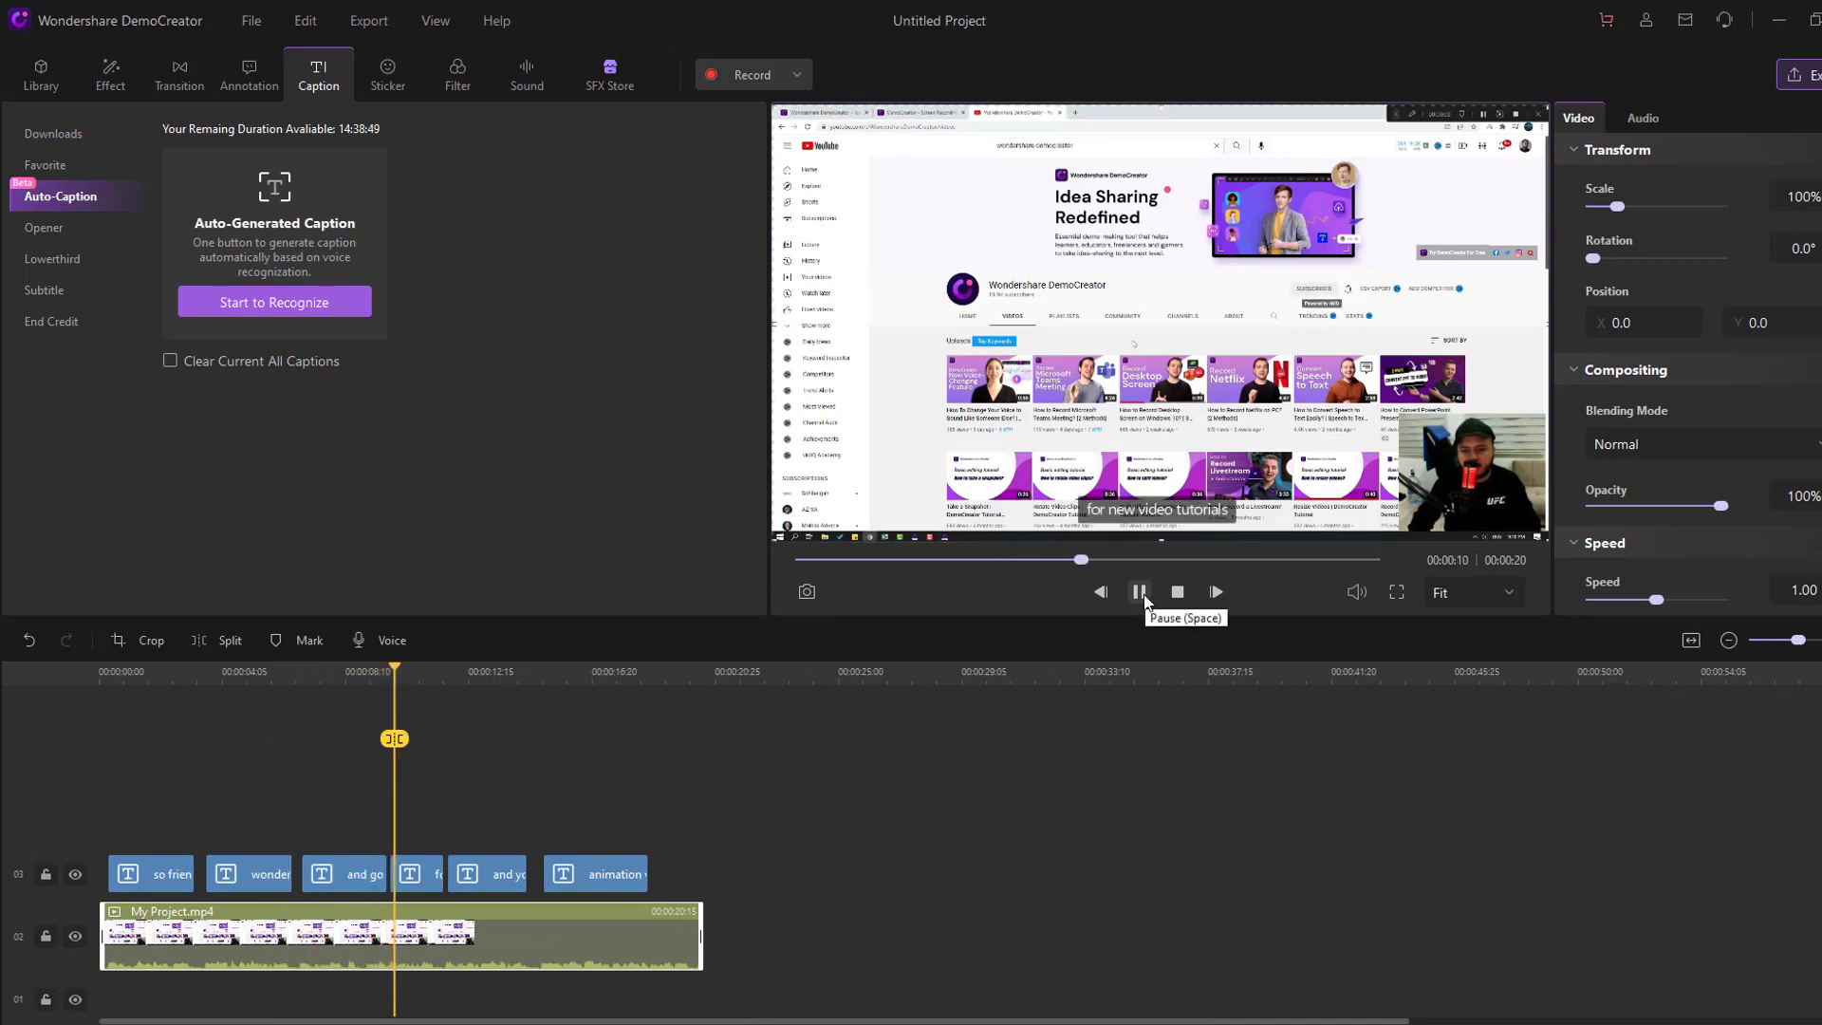
{"action": "left_click", "coordinate": [1106, 560]}
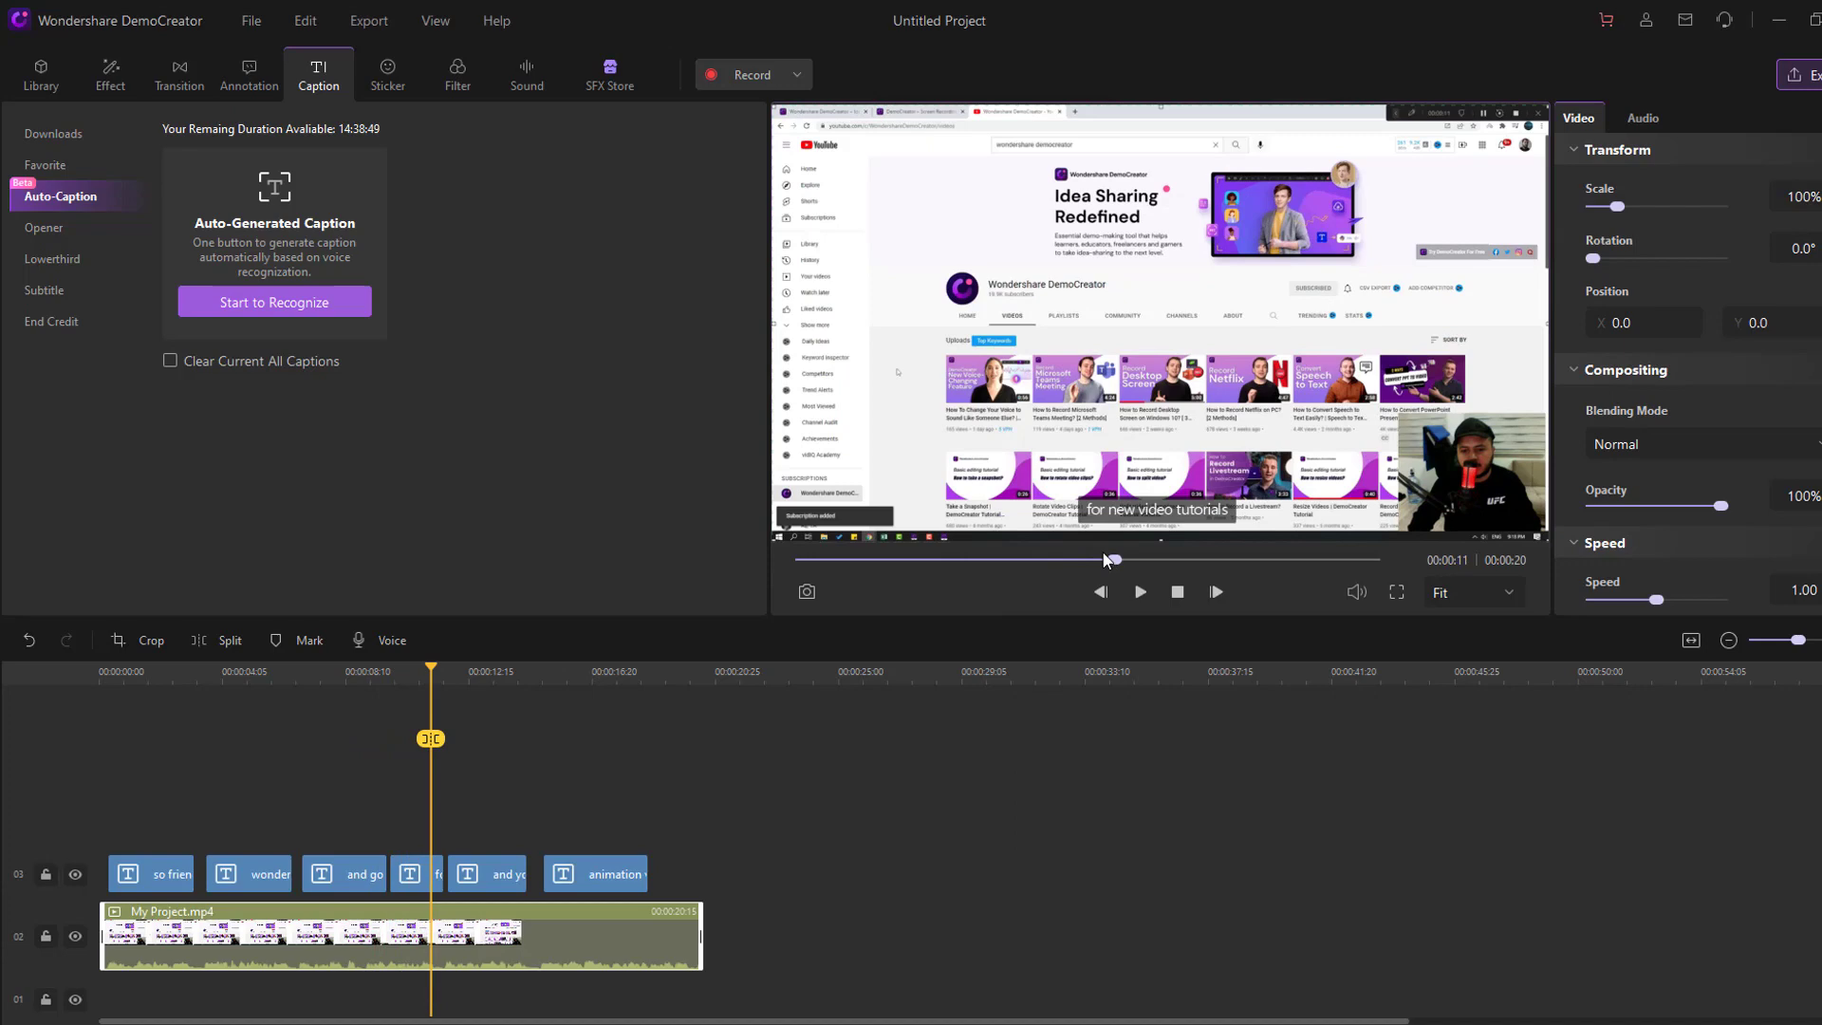
{"action": "left_click", "coordinate": [1141, 594]}
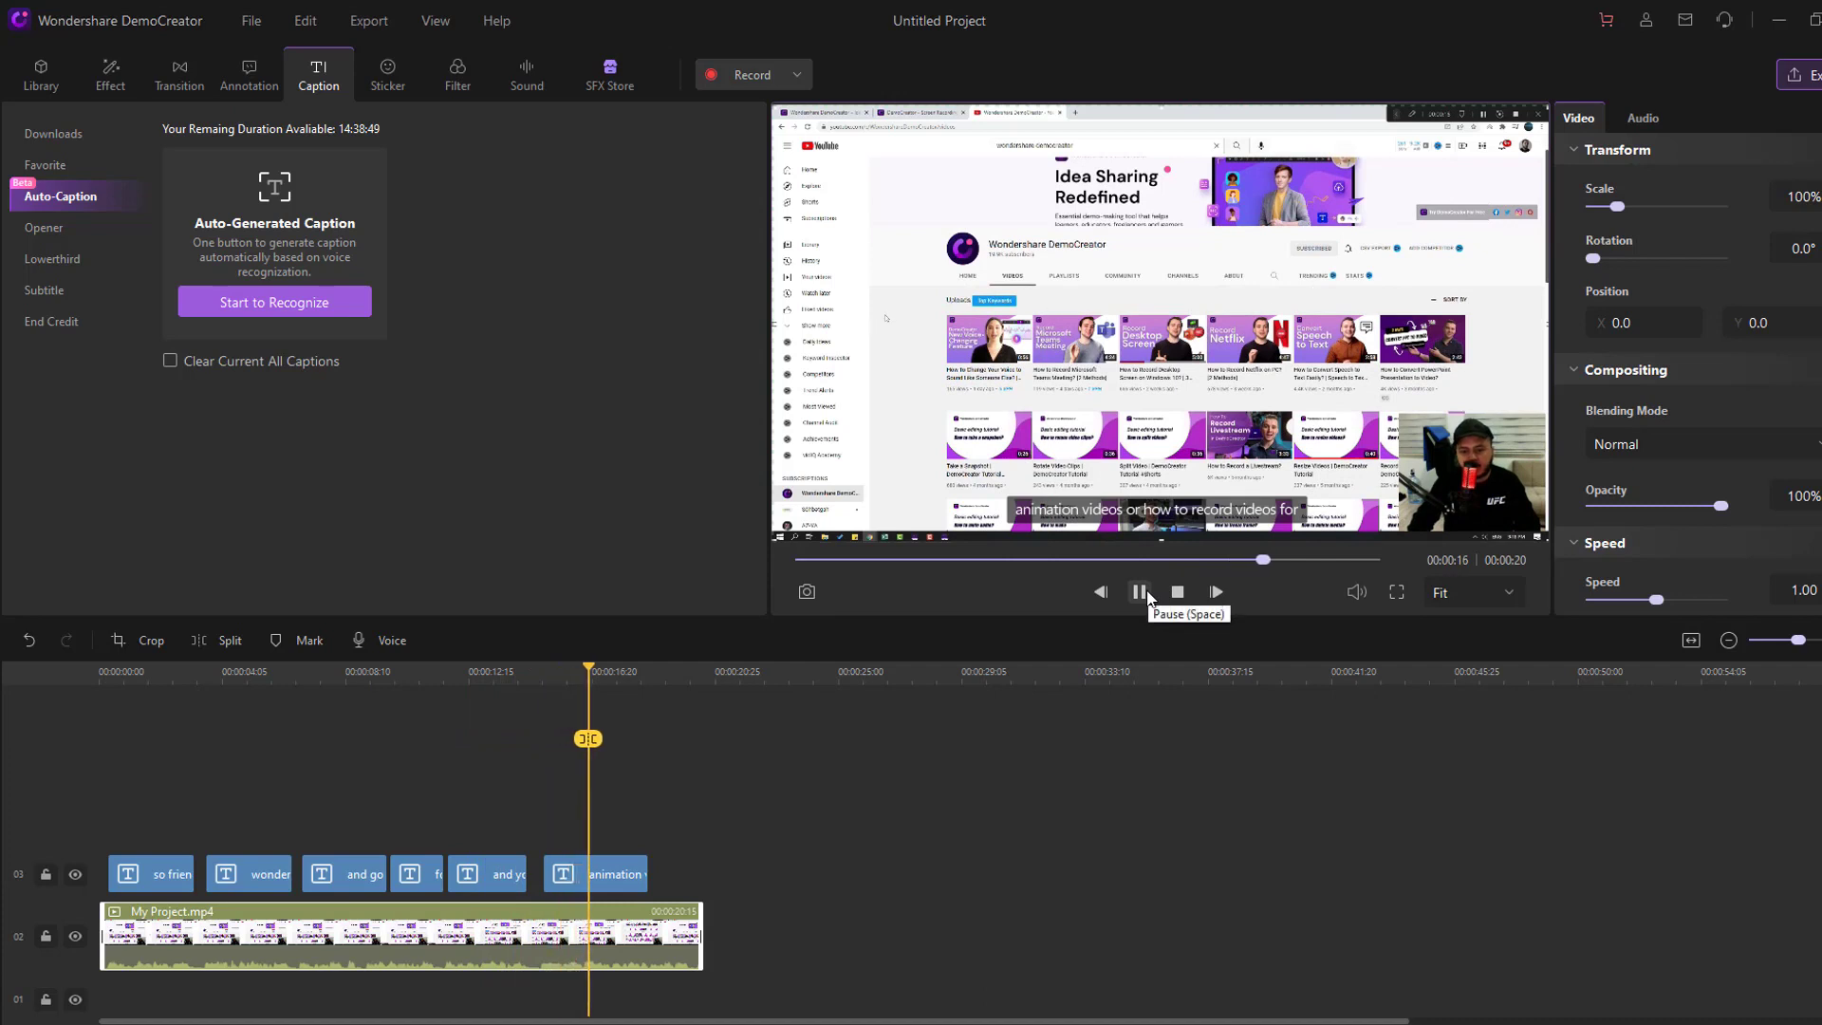
{"action": "key", "text": "space"}
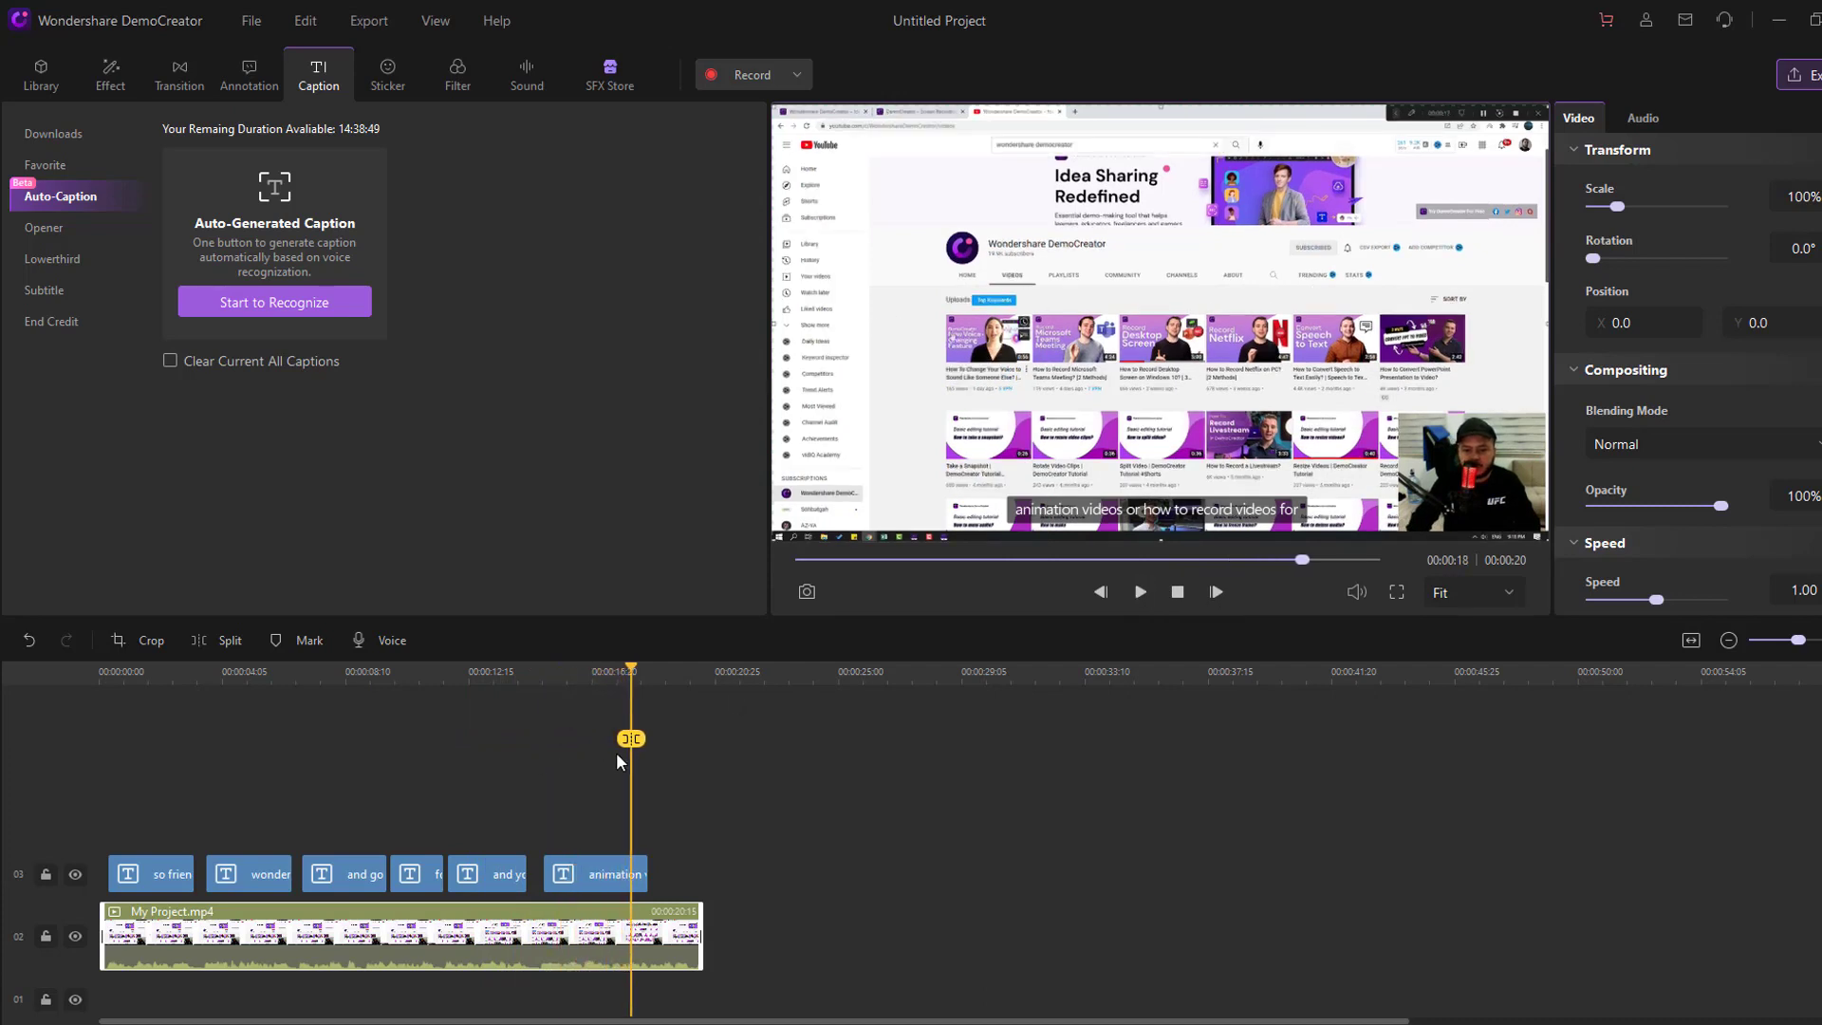
{"action": "left_click_drag", "start_coordinate": [640, 747], "coordinate": [564, 765]}
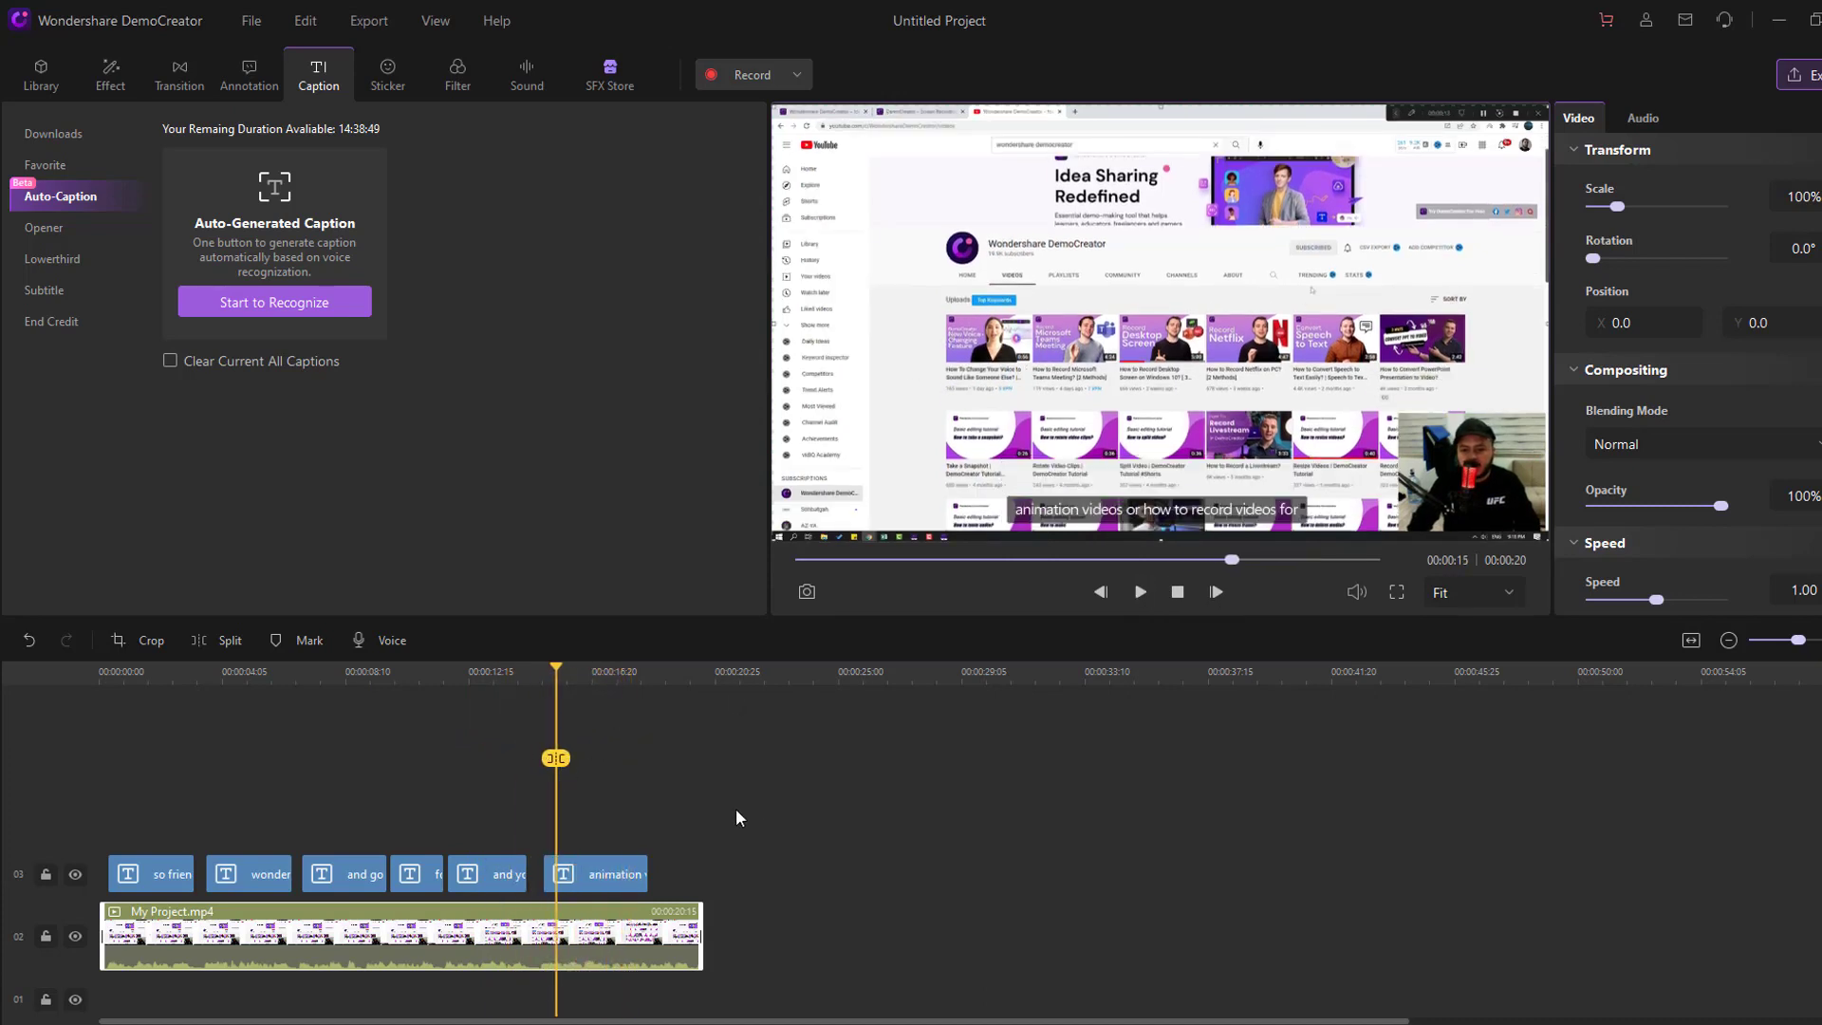
Step: Replace the last caption's text with 'we can change text' and play back to check it
{"action": "left_click", "coordinate": [576, 881]}
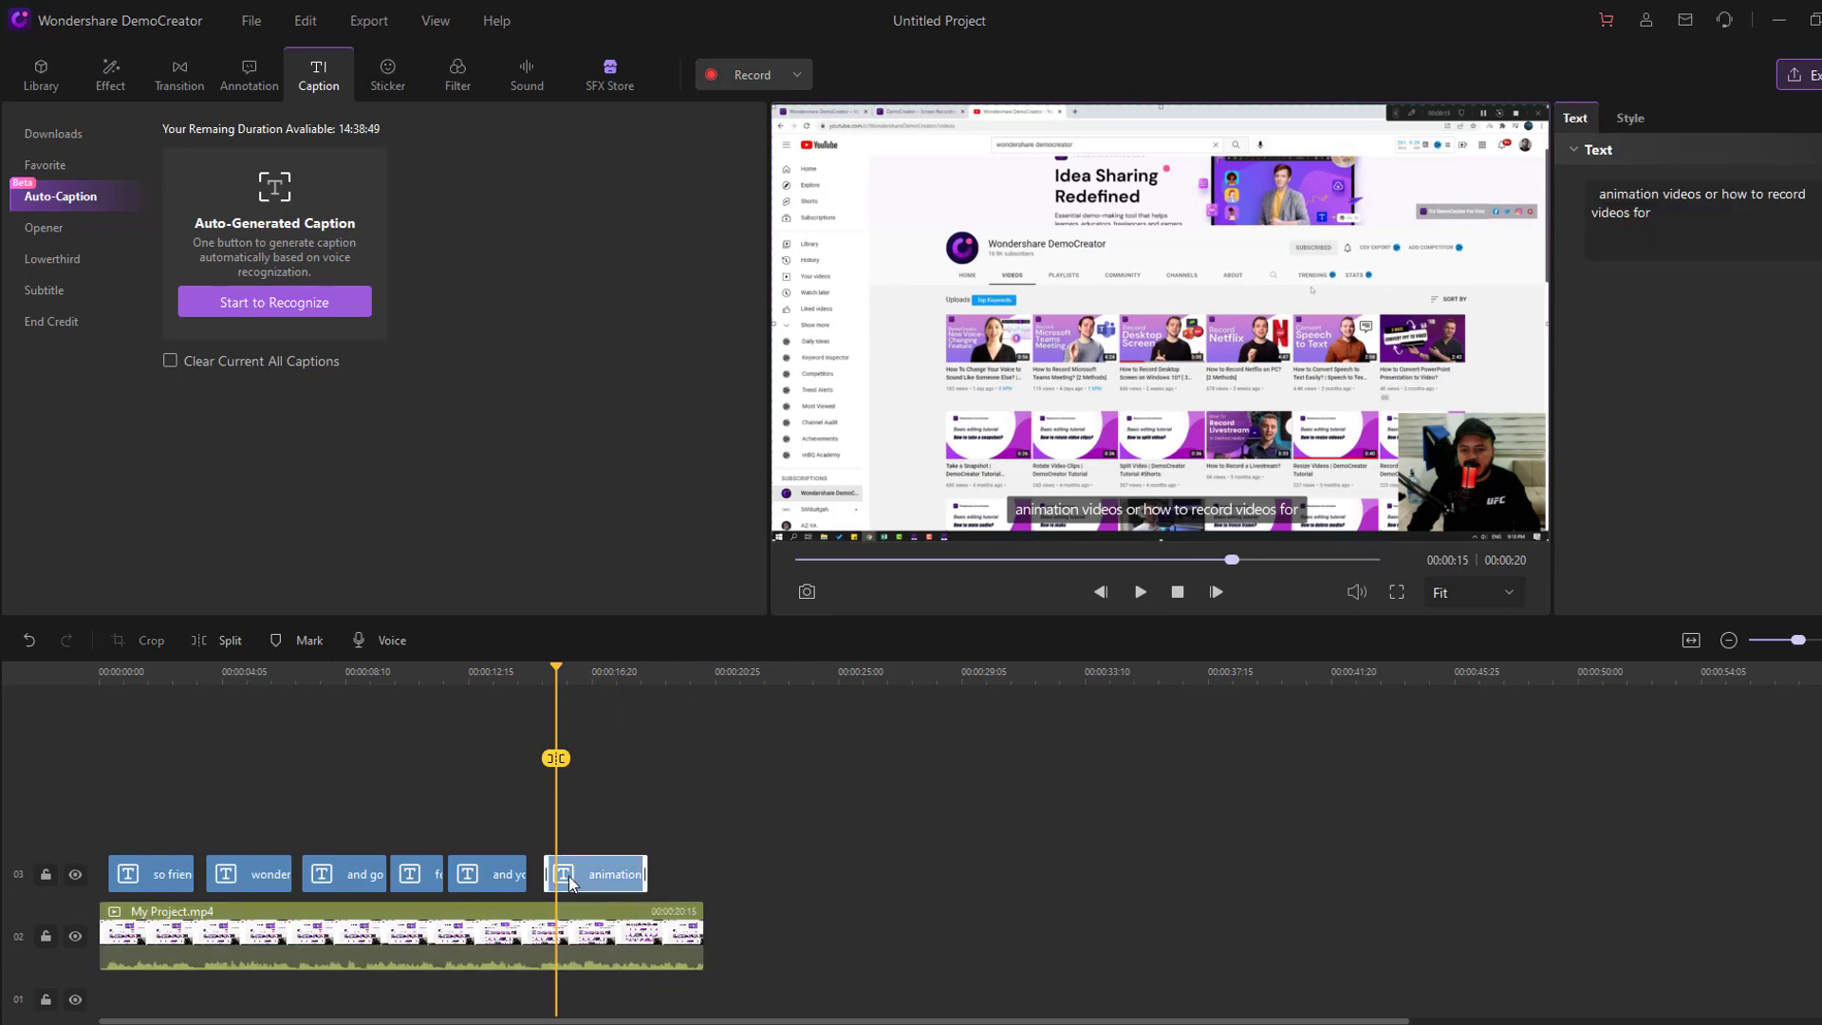
{"action": "left_click", "coordinate": [1672, 236]}
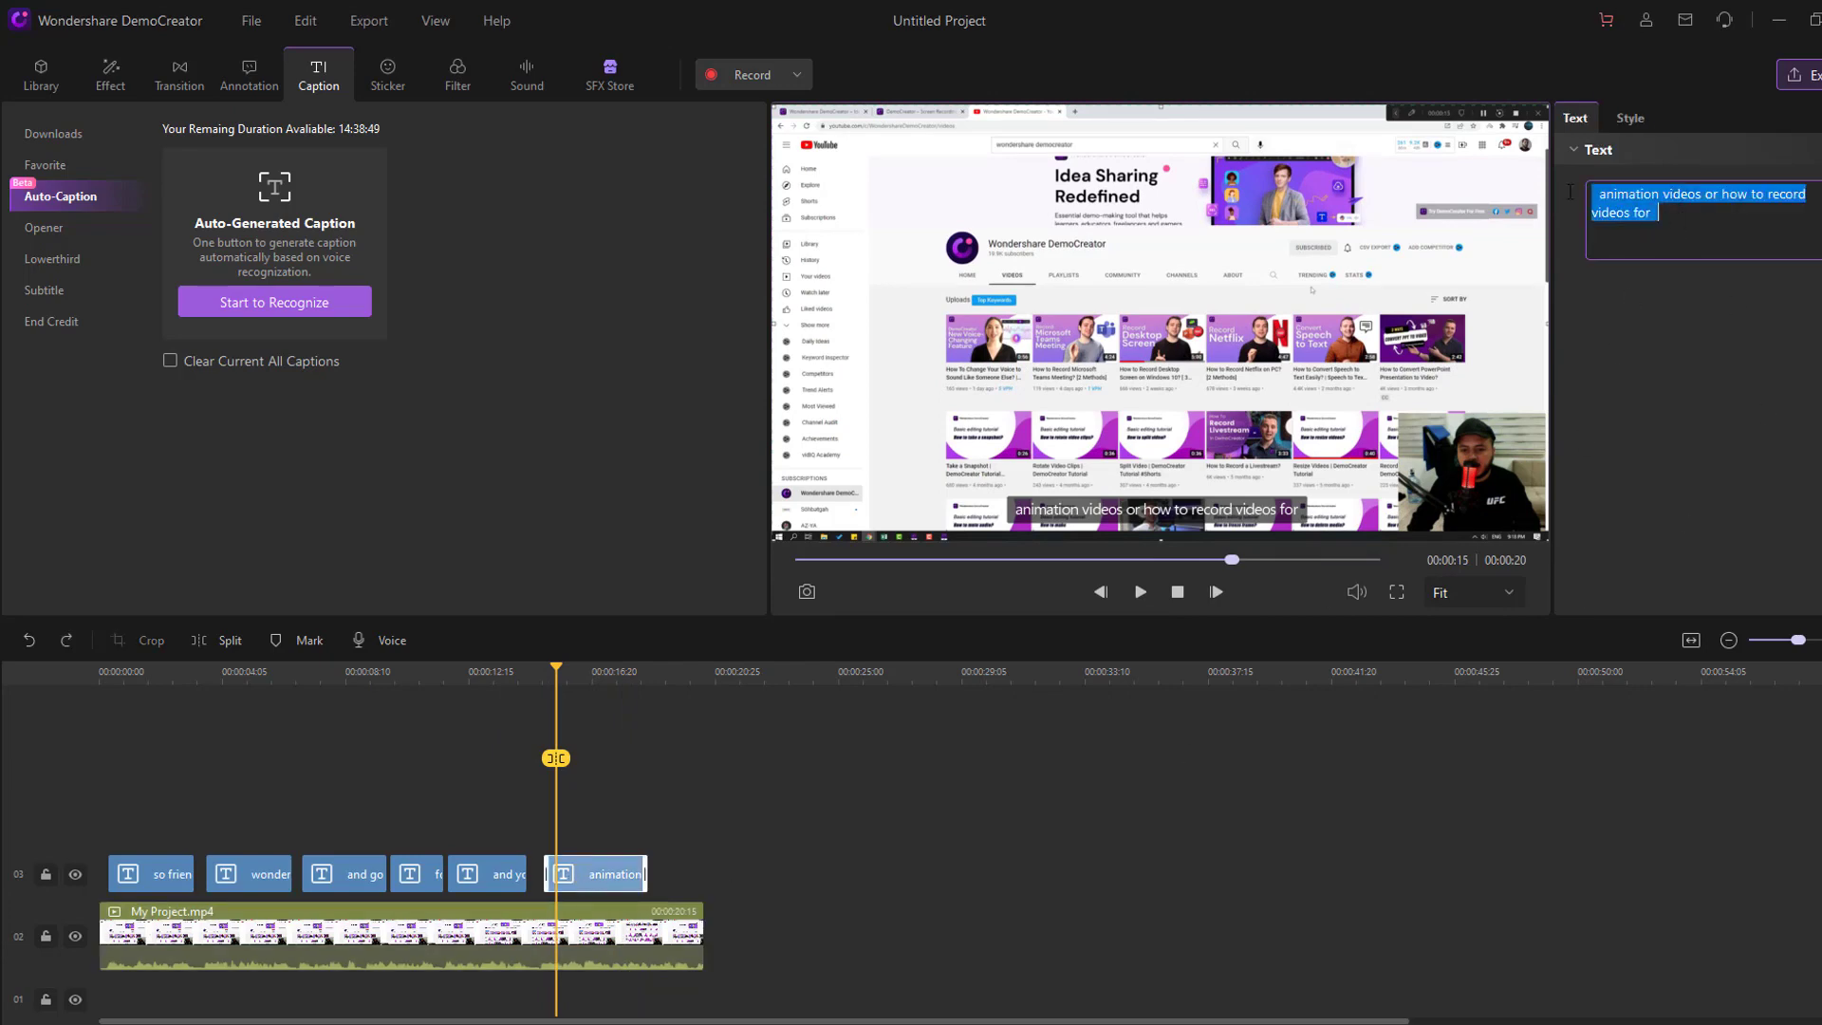
{"action": "key", "text": "ctrl+a"}
{"action": "type", "text": "we can cha"}
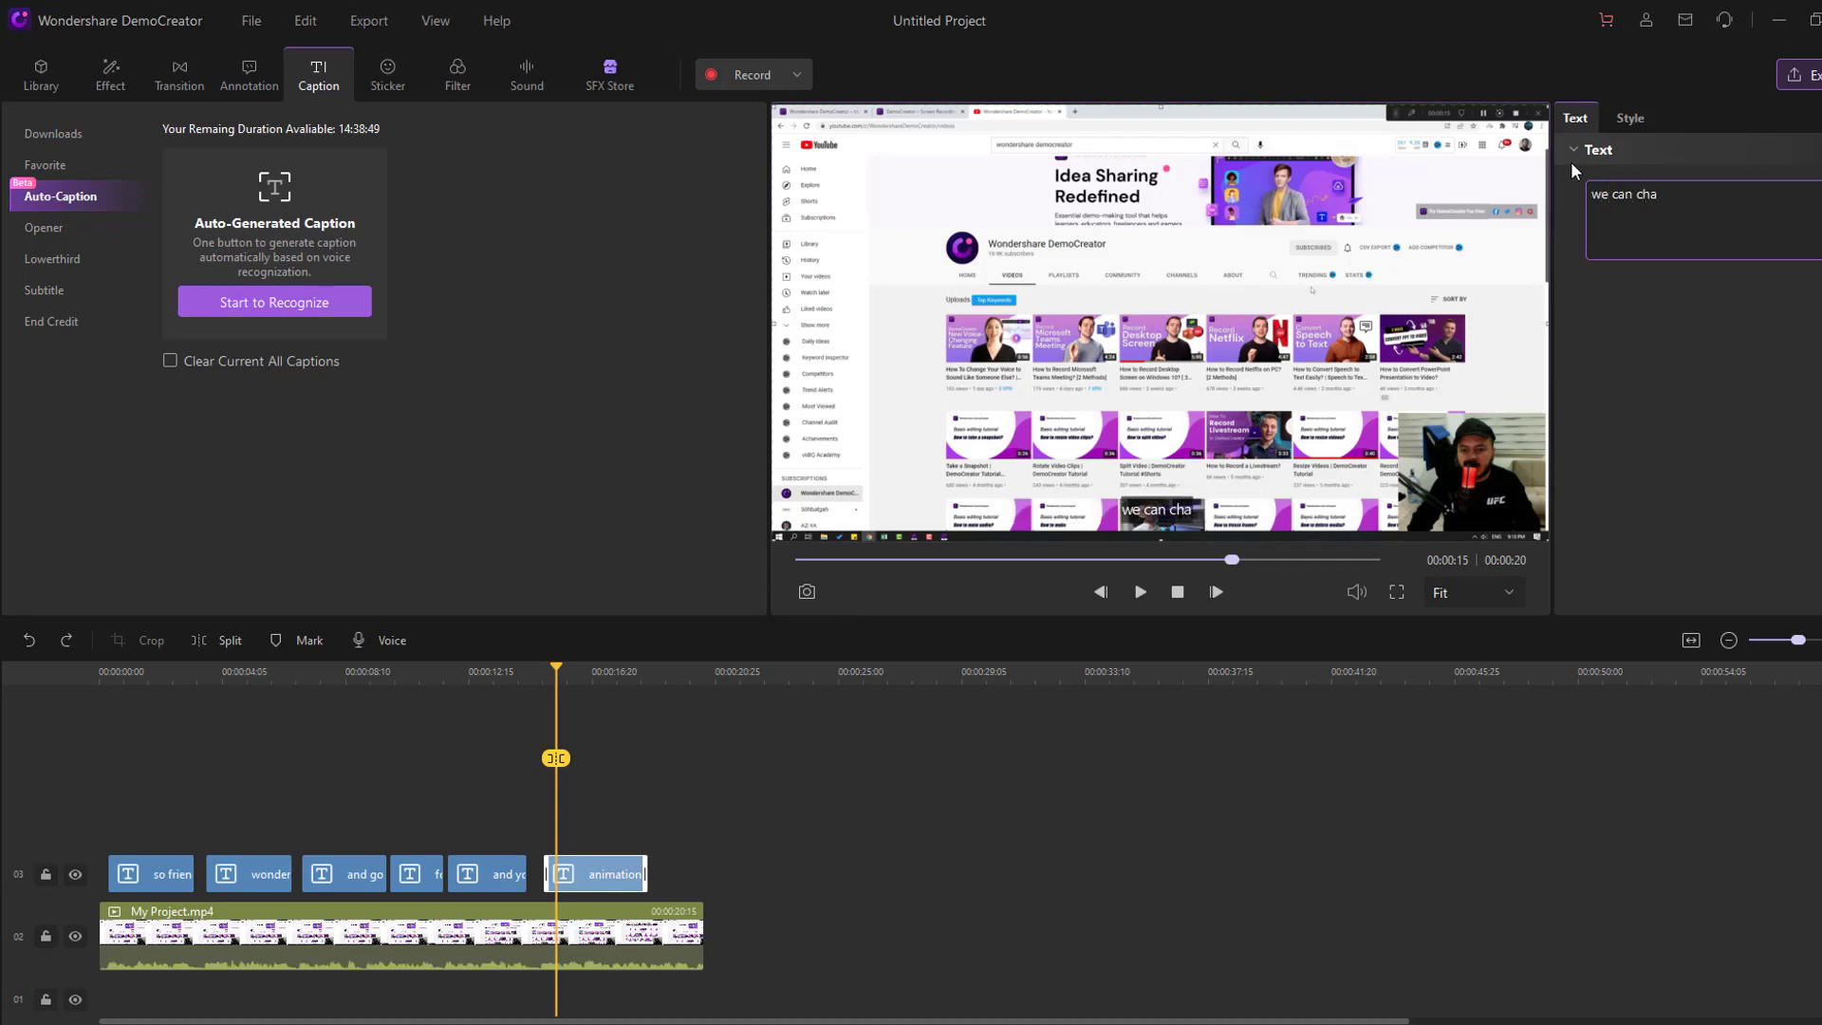
{"action": "type", "text": "nge text"}
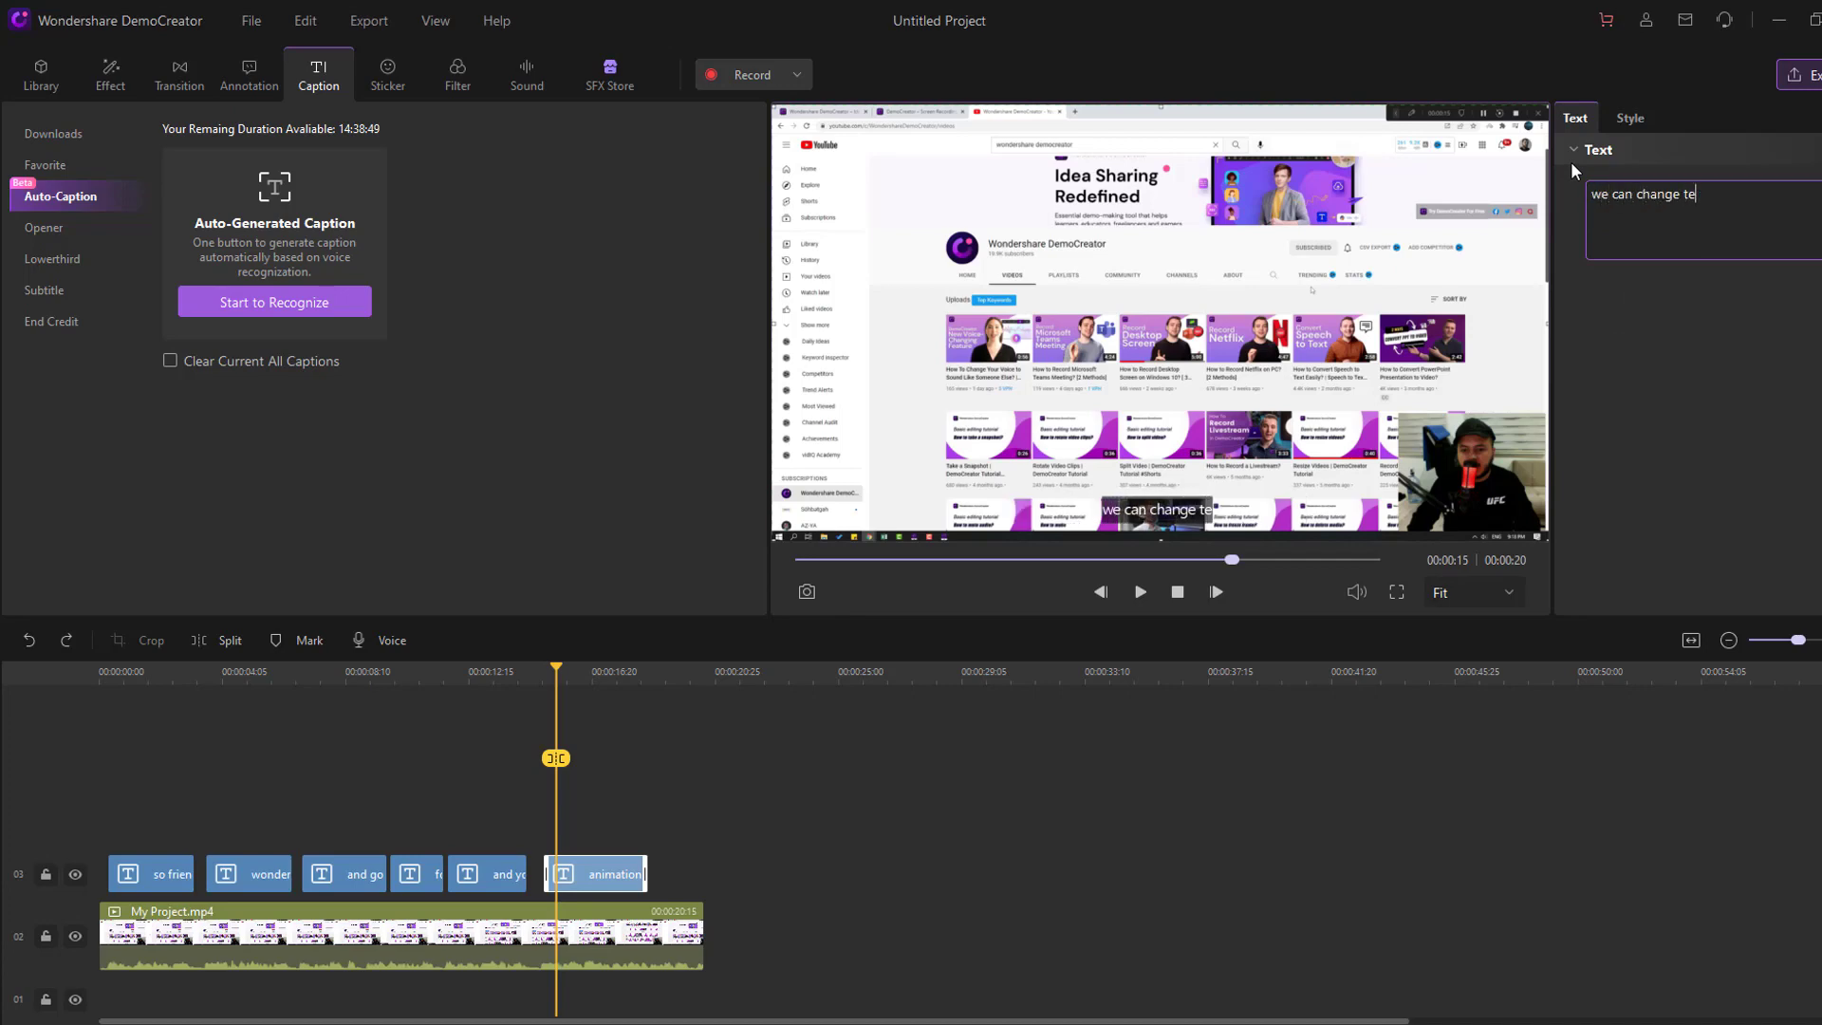
{"action": "left_click", "coordinate": [865, 826]}
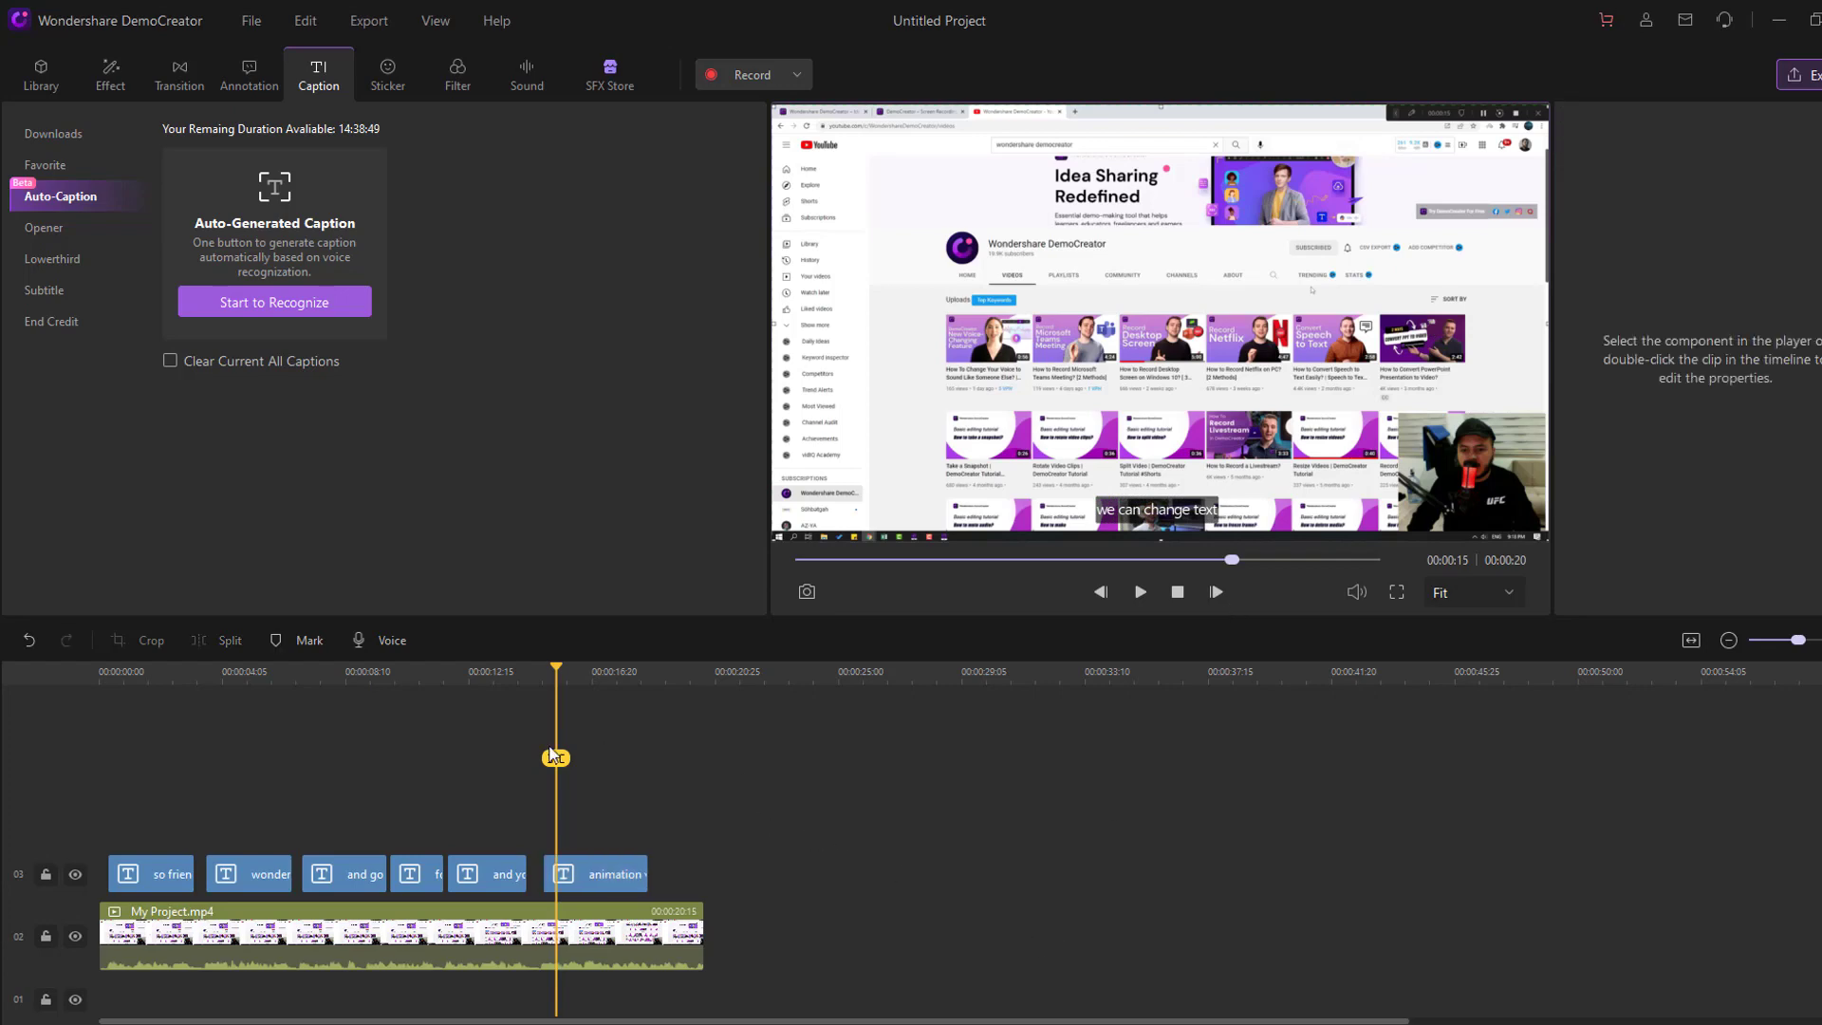
{"action": "left_click_drag", "start_coordinate": [556, 759], "coordinate": [550, 761]}
{"action": "left_click", "coordinate": [1134, 593]}
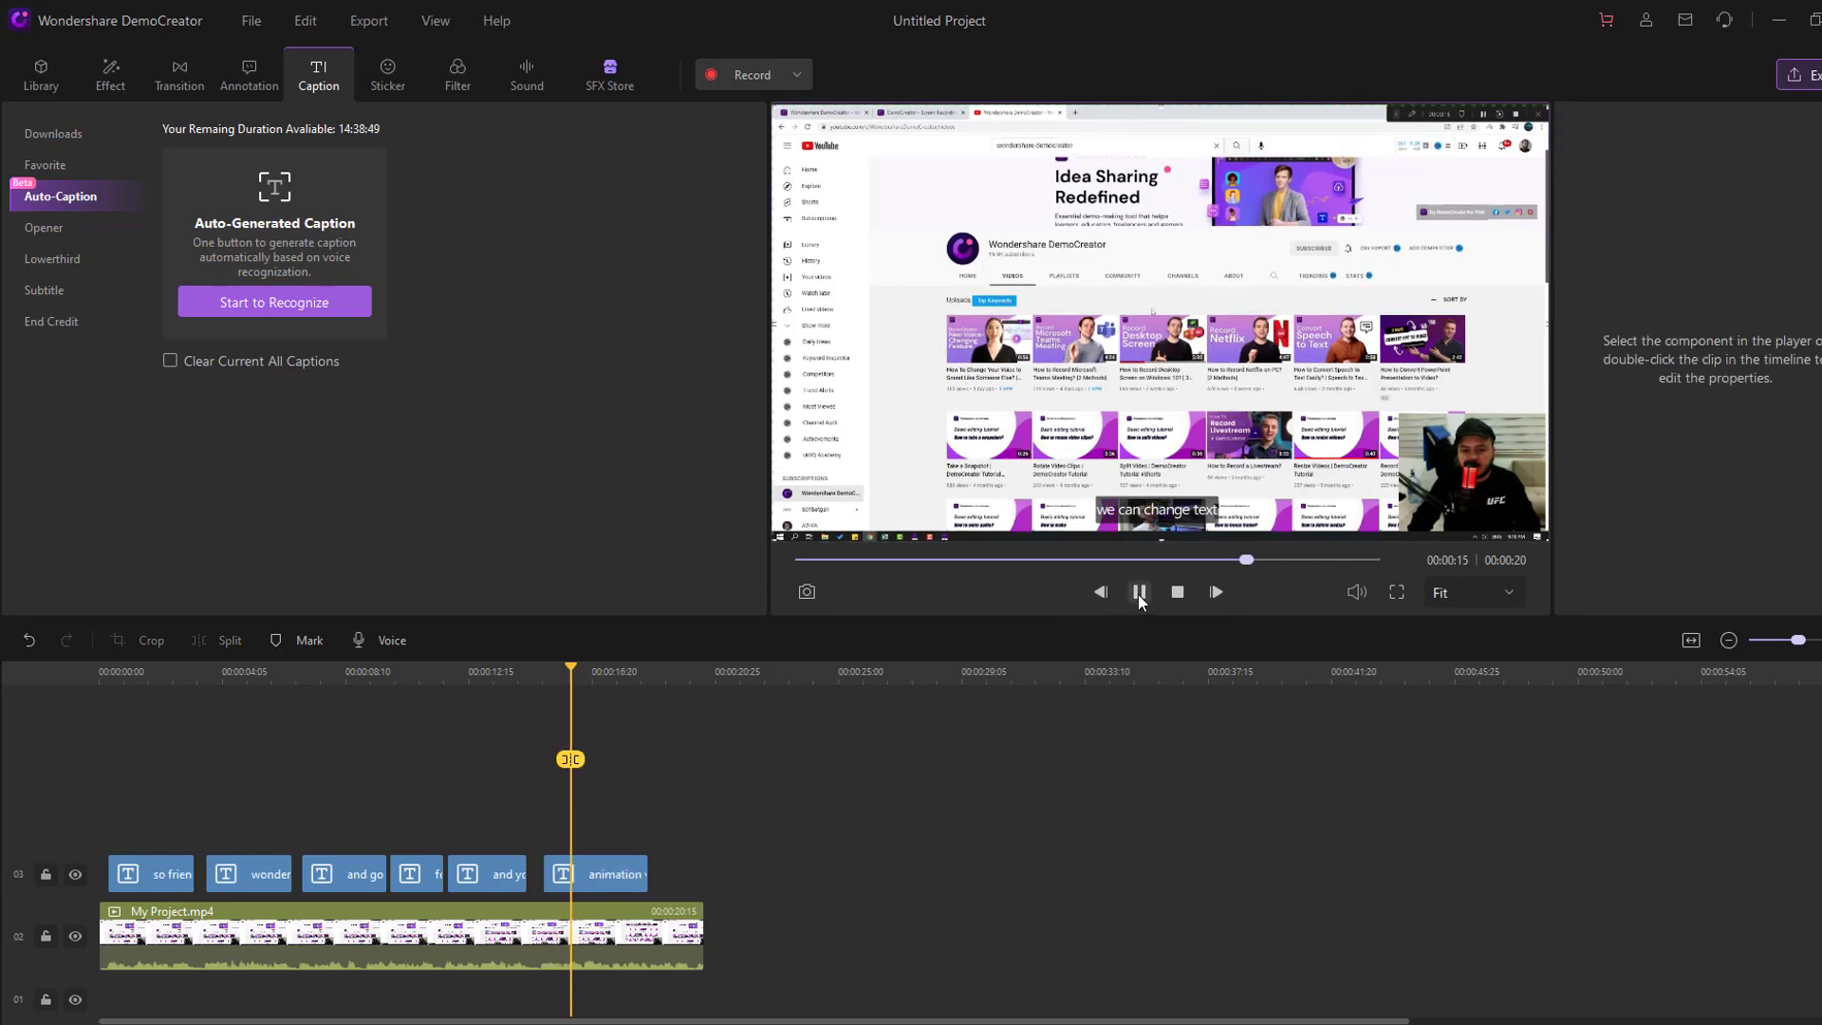
Step: Delete all caption clips from track 03 and return to the media library
{"action": "left_click", "coordinate": [1140, 594]}
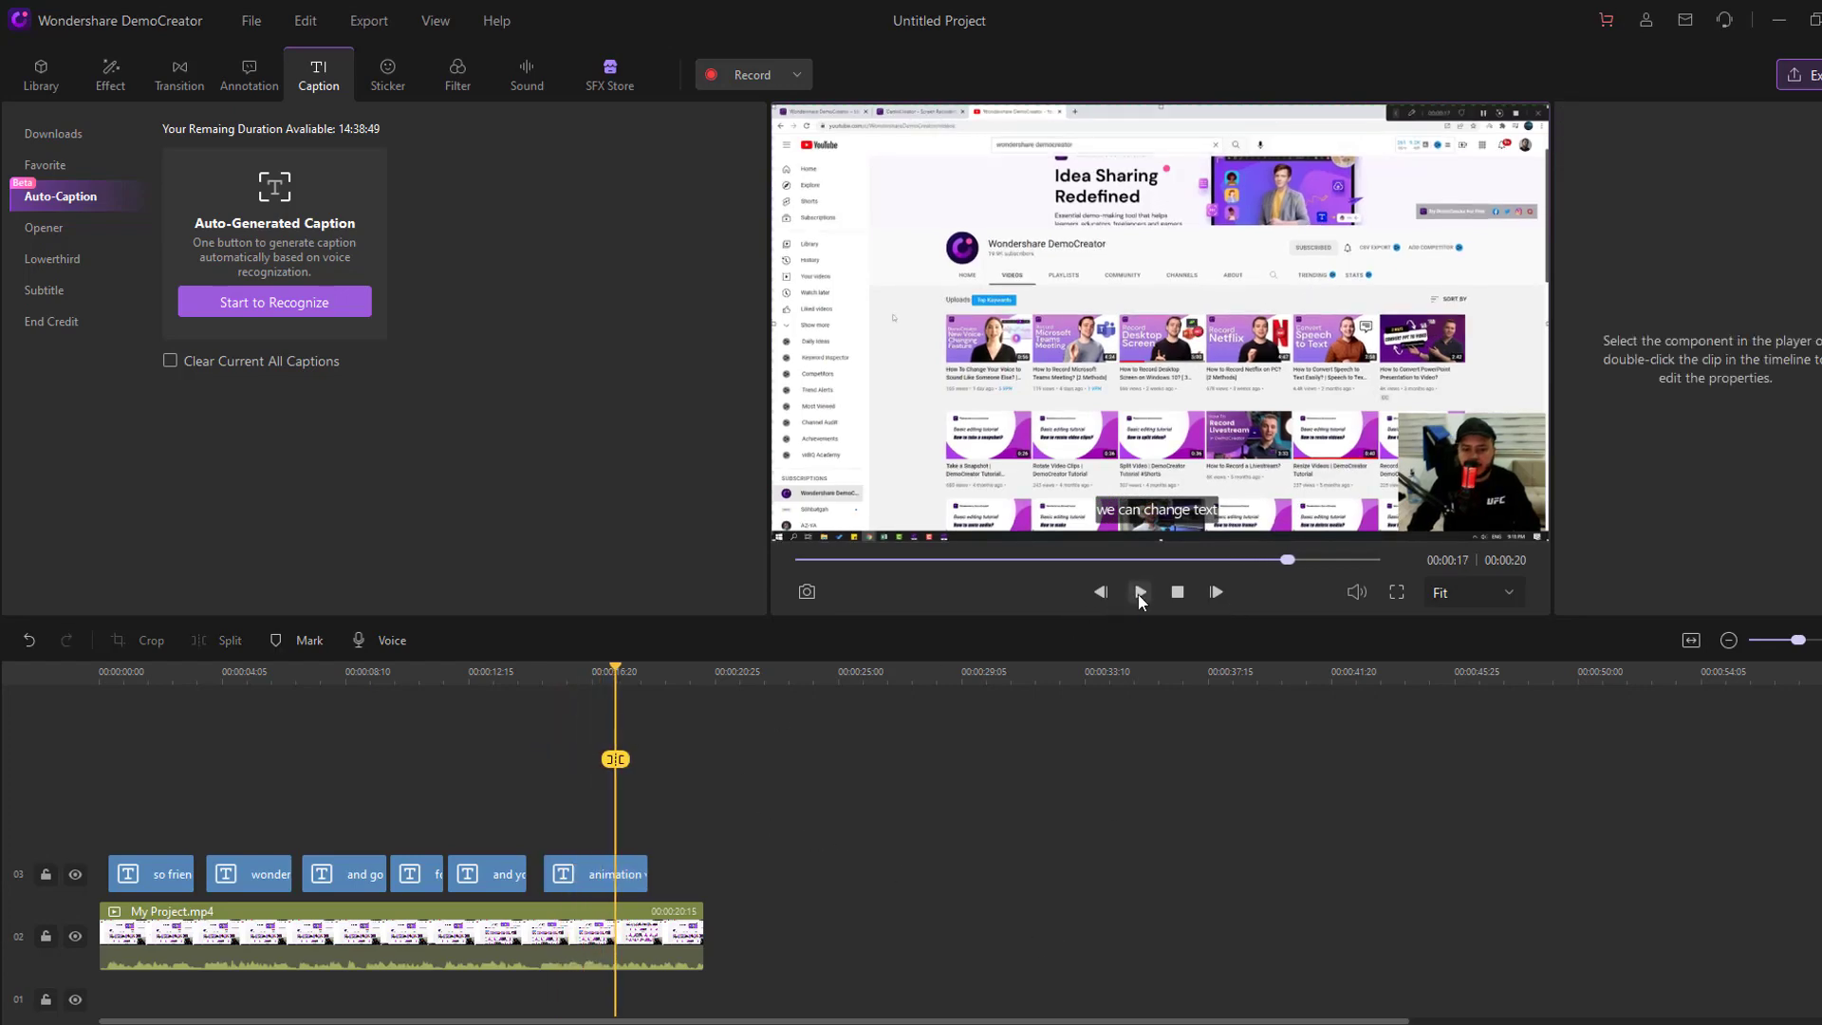
{"action": "left_click_drag", "start_coordinate": [800, 891], "coordinate": [95, 854]}
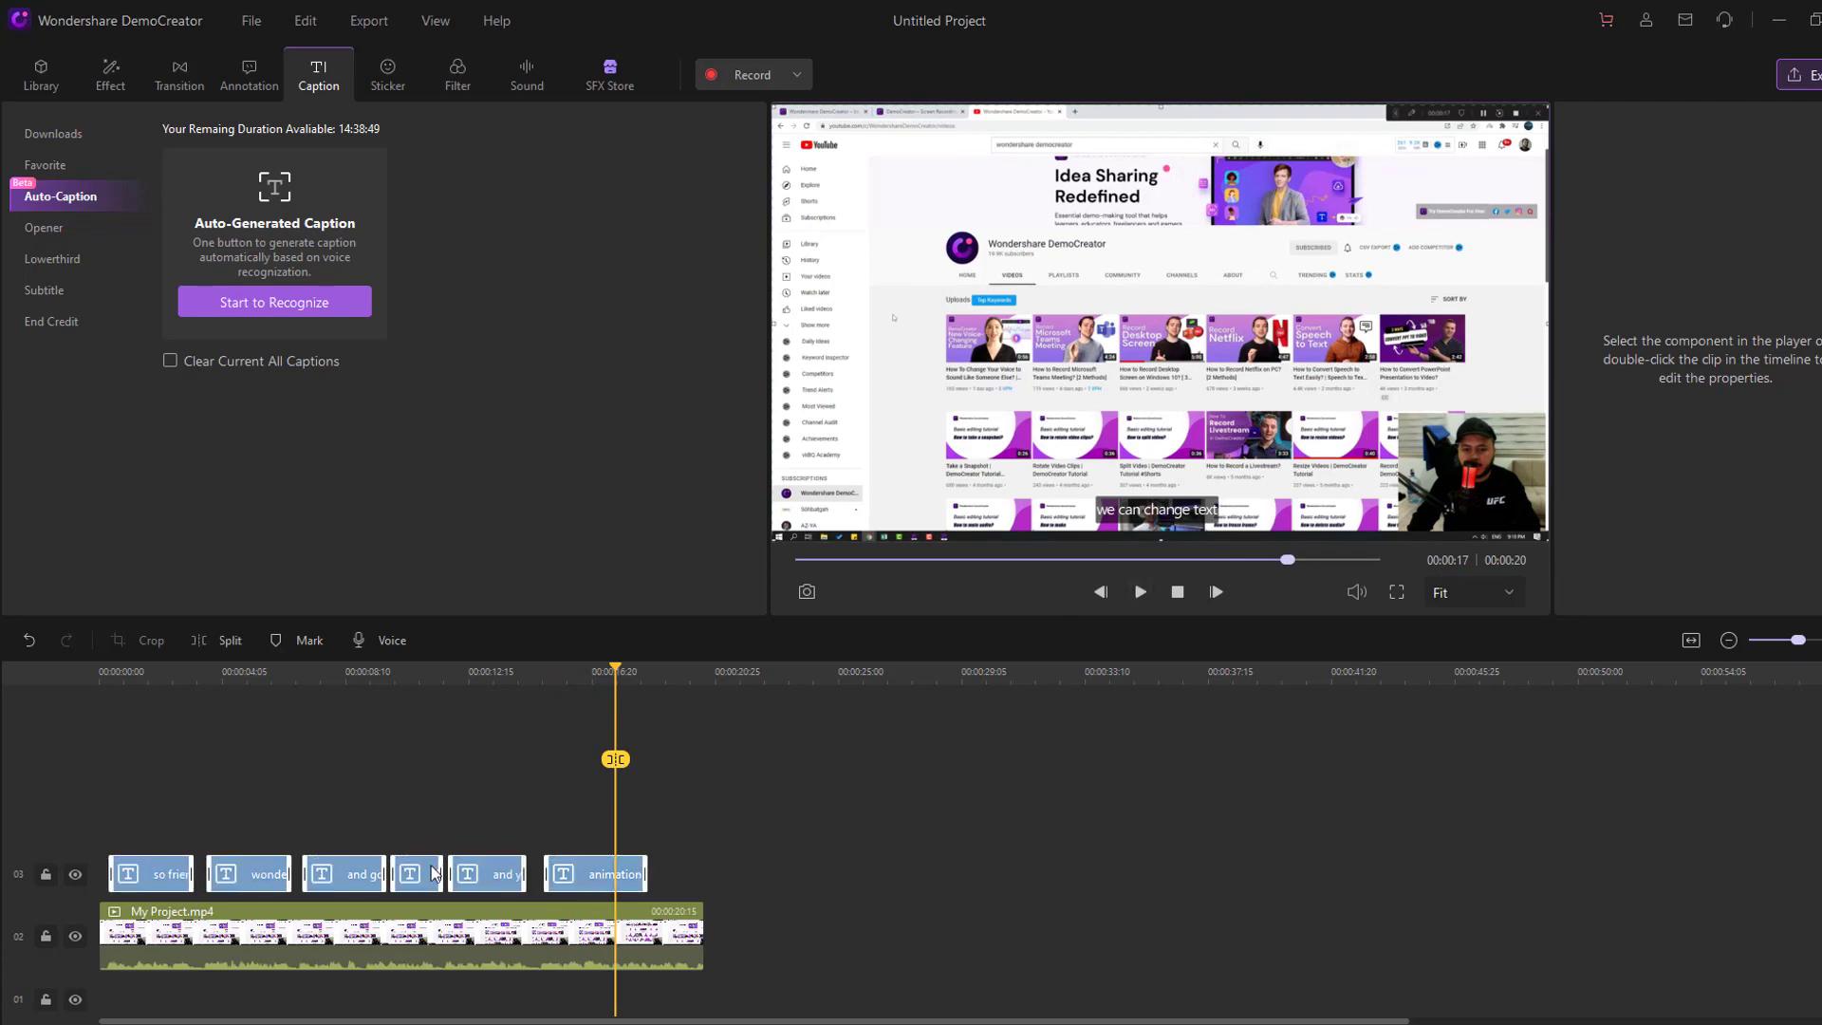
{"action": "key", "text": "Delete"}
{"action": "left_click_drag", "start_coordinate": [615, 759], "coordinate": [231, 767]}
{"action": "left_click", "coordinate": [441, 935]}
{"action": "left_click", "coordinate": [235, 436]}
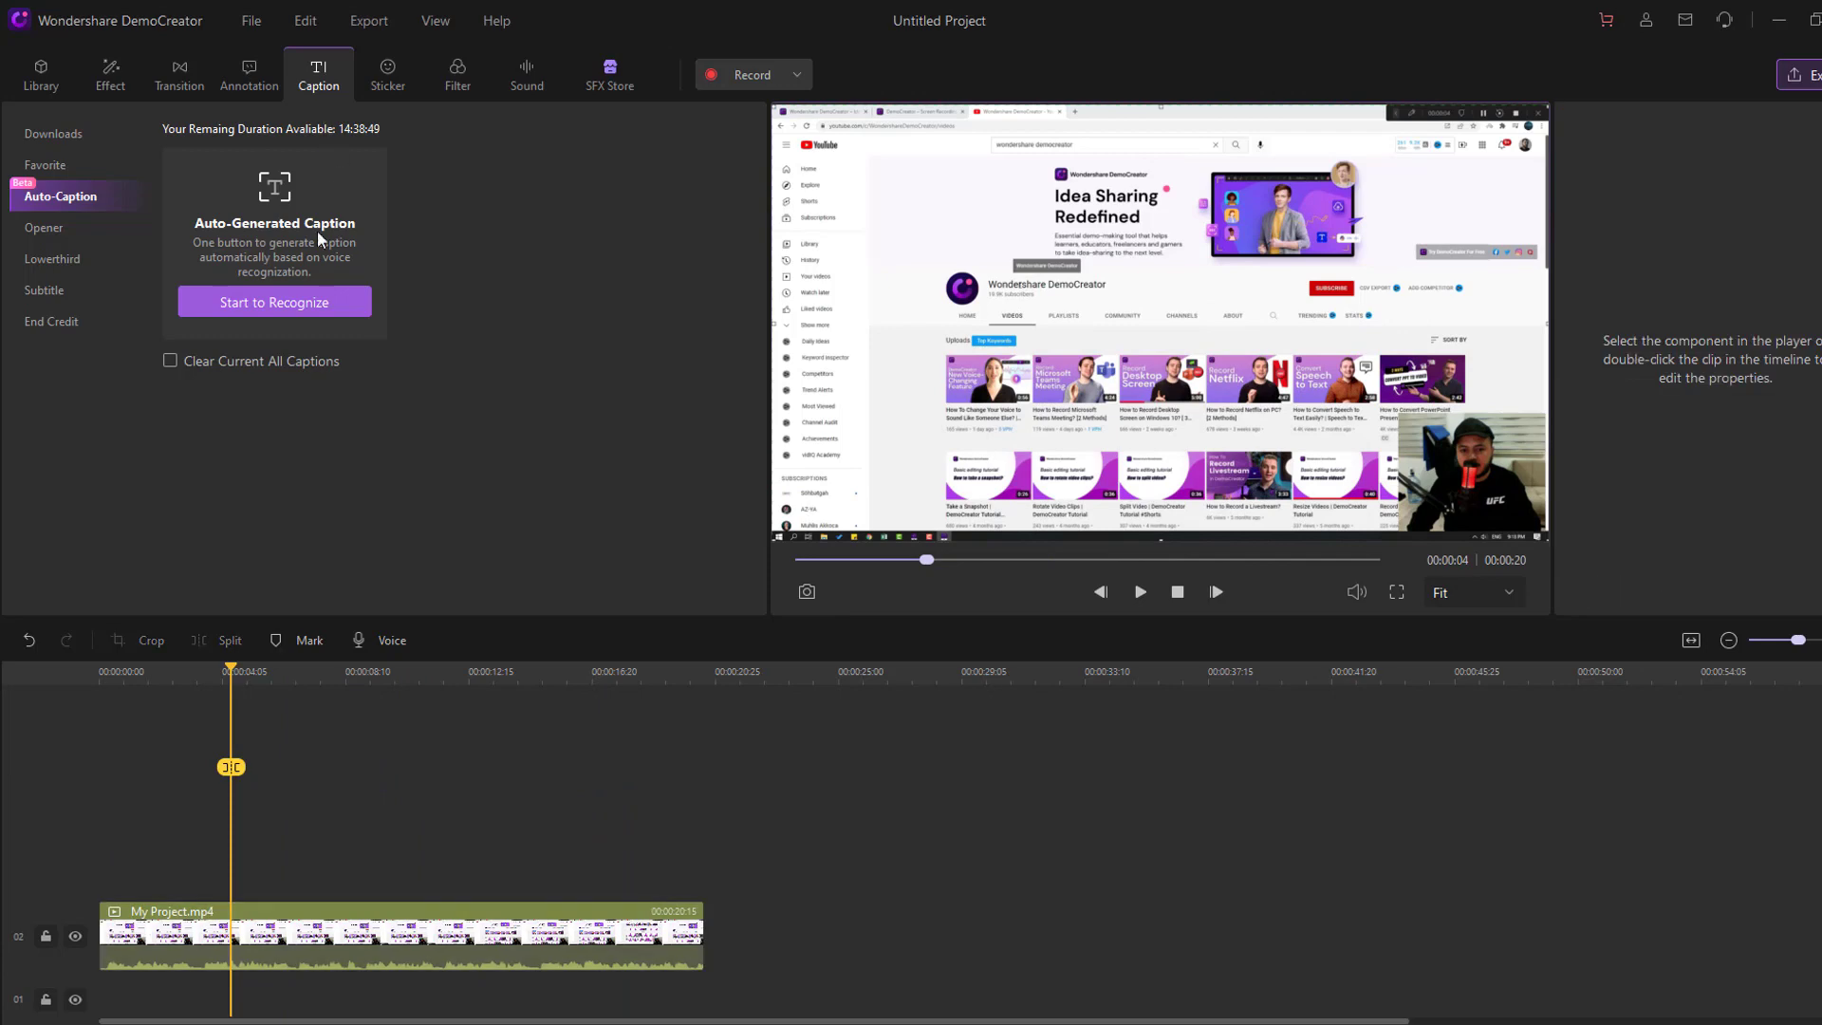
{"action": "left_click", "coordinate": [43, 76]}
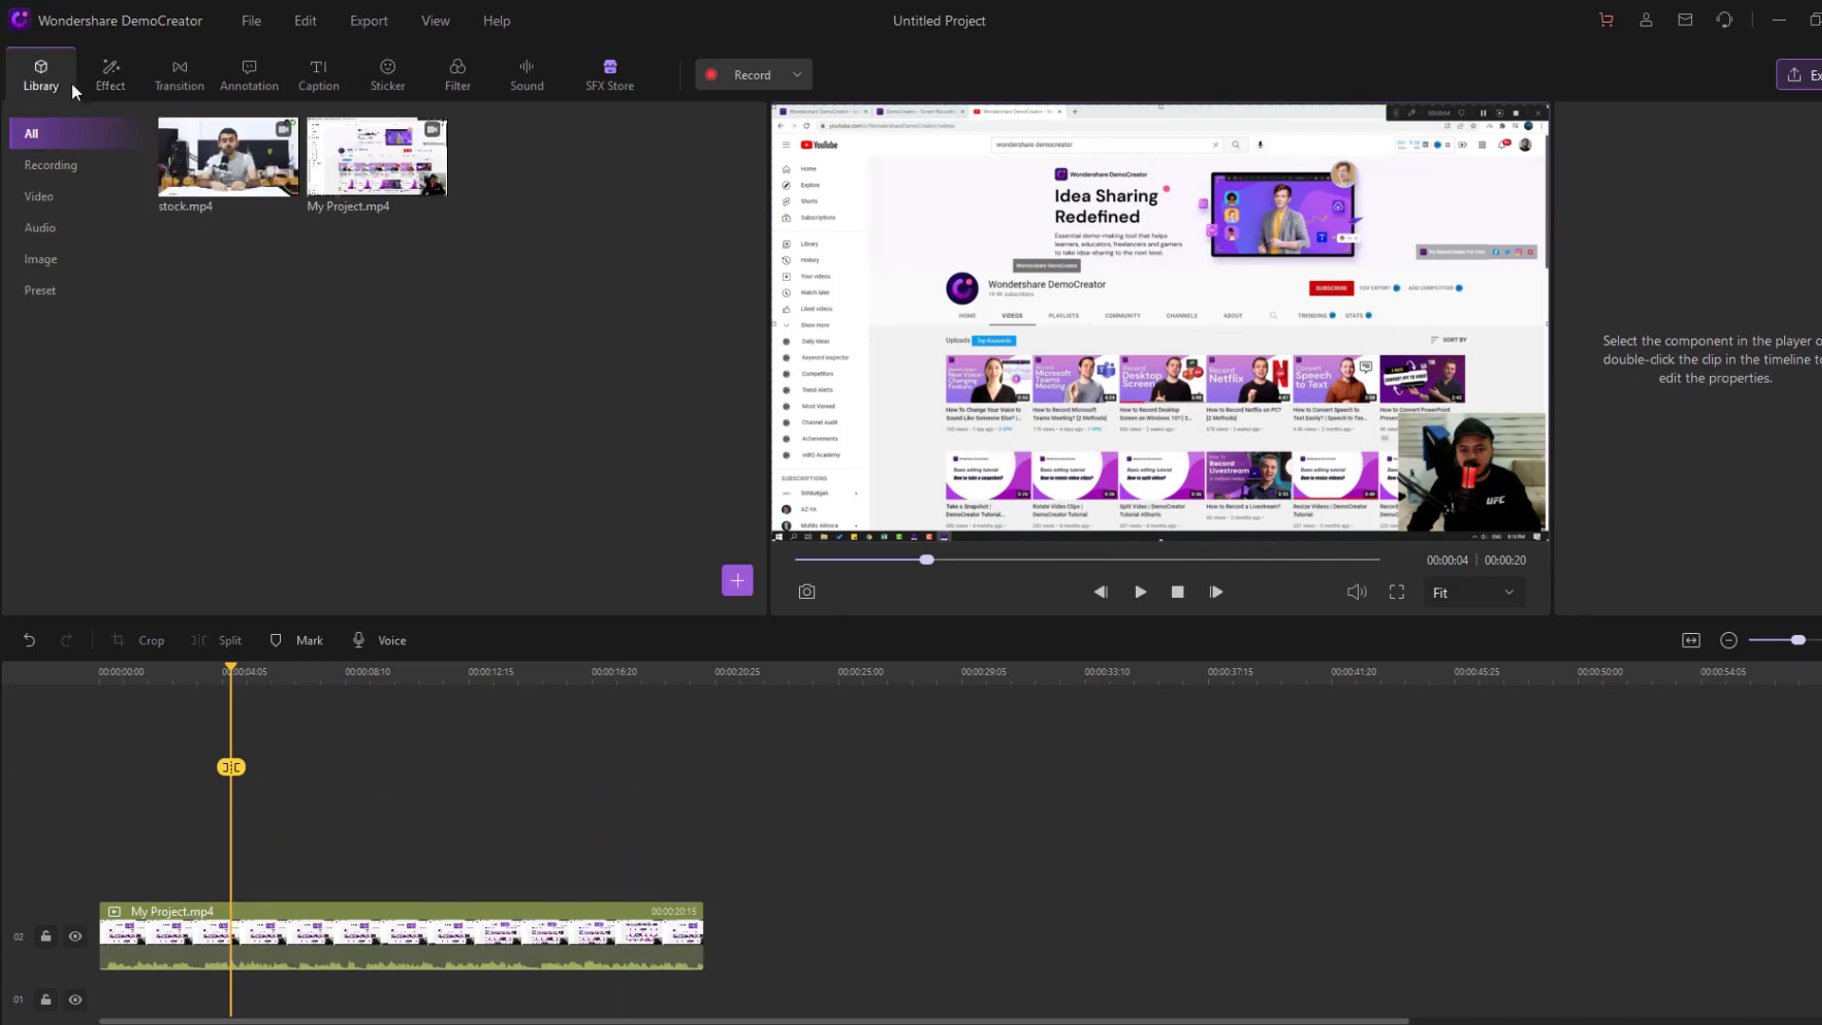
Step: Replace My Project.mp4 with stock.mp4 and set the project to 1280x720 at 25fps
{"action": "left_click", "coordinate": [441, 901]}
{"action": "key", "text": "Delete"}
{"action": "left_click_drag", "start_coordinate": [204, 180], "coordinate": [71, 891]}
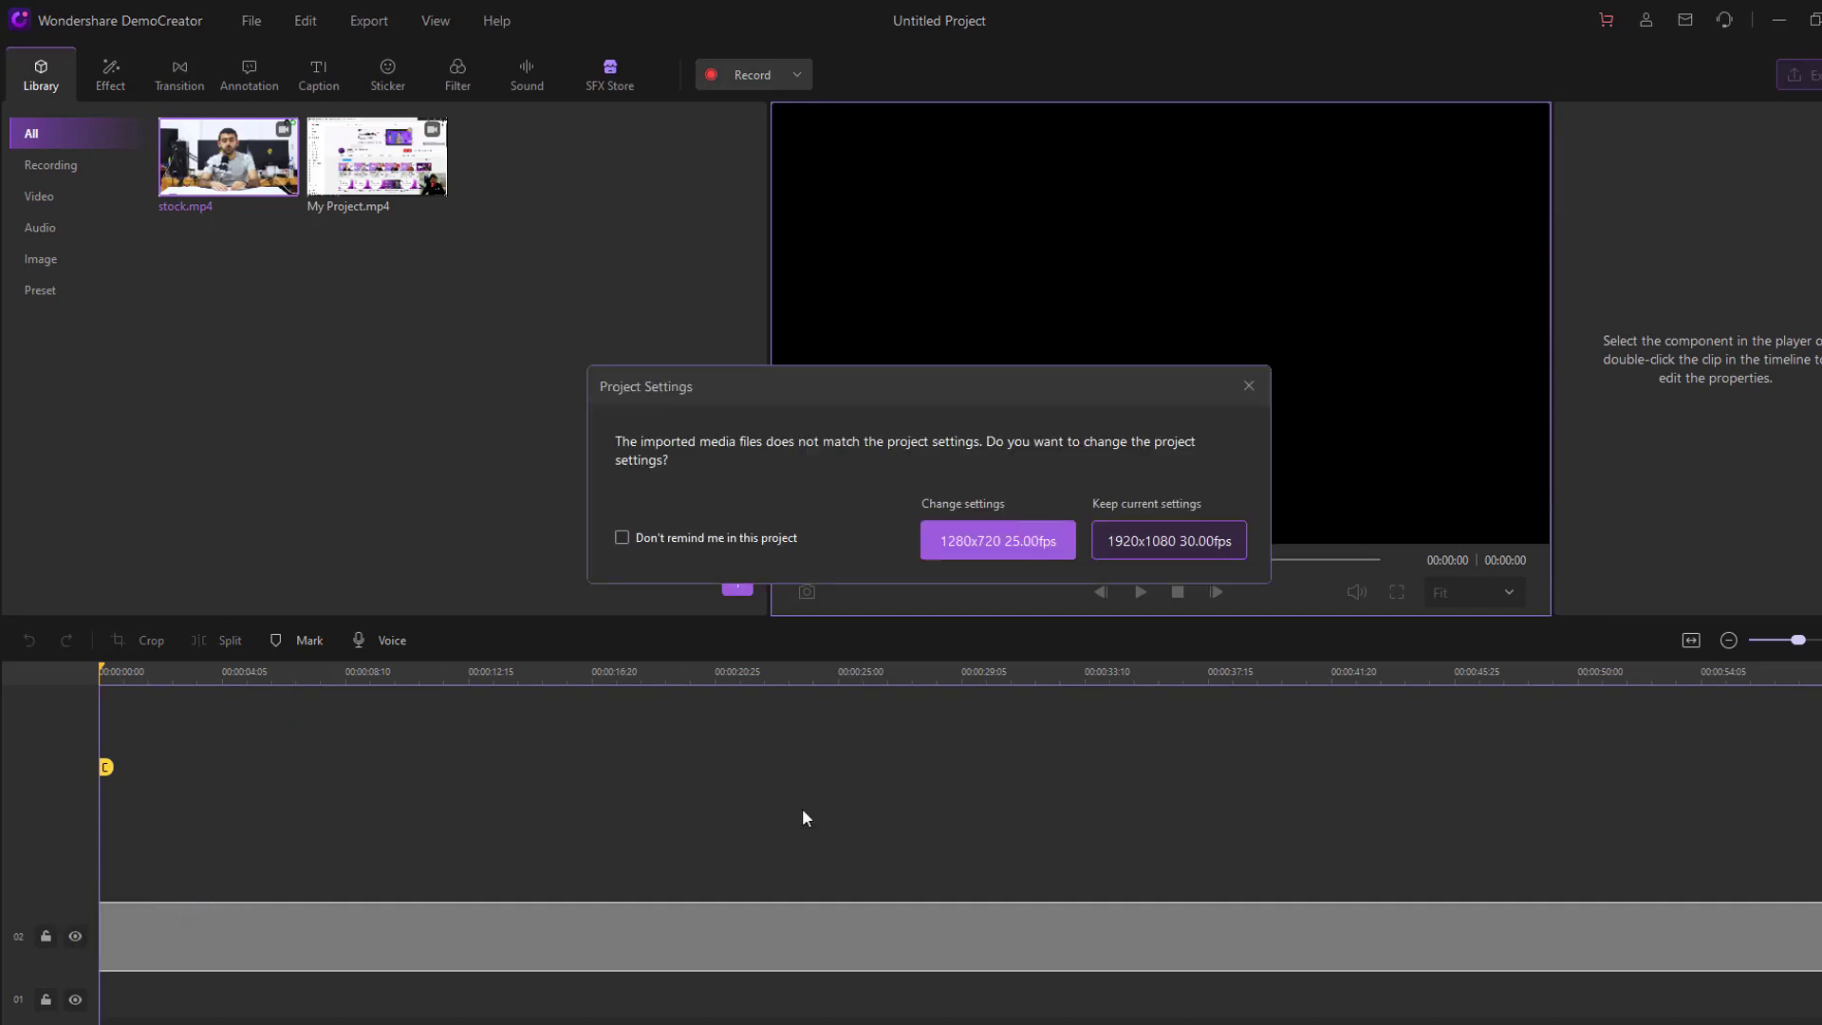
{"action": "left_click", "coordinate": [985, 547]}
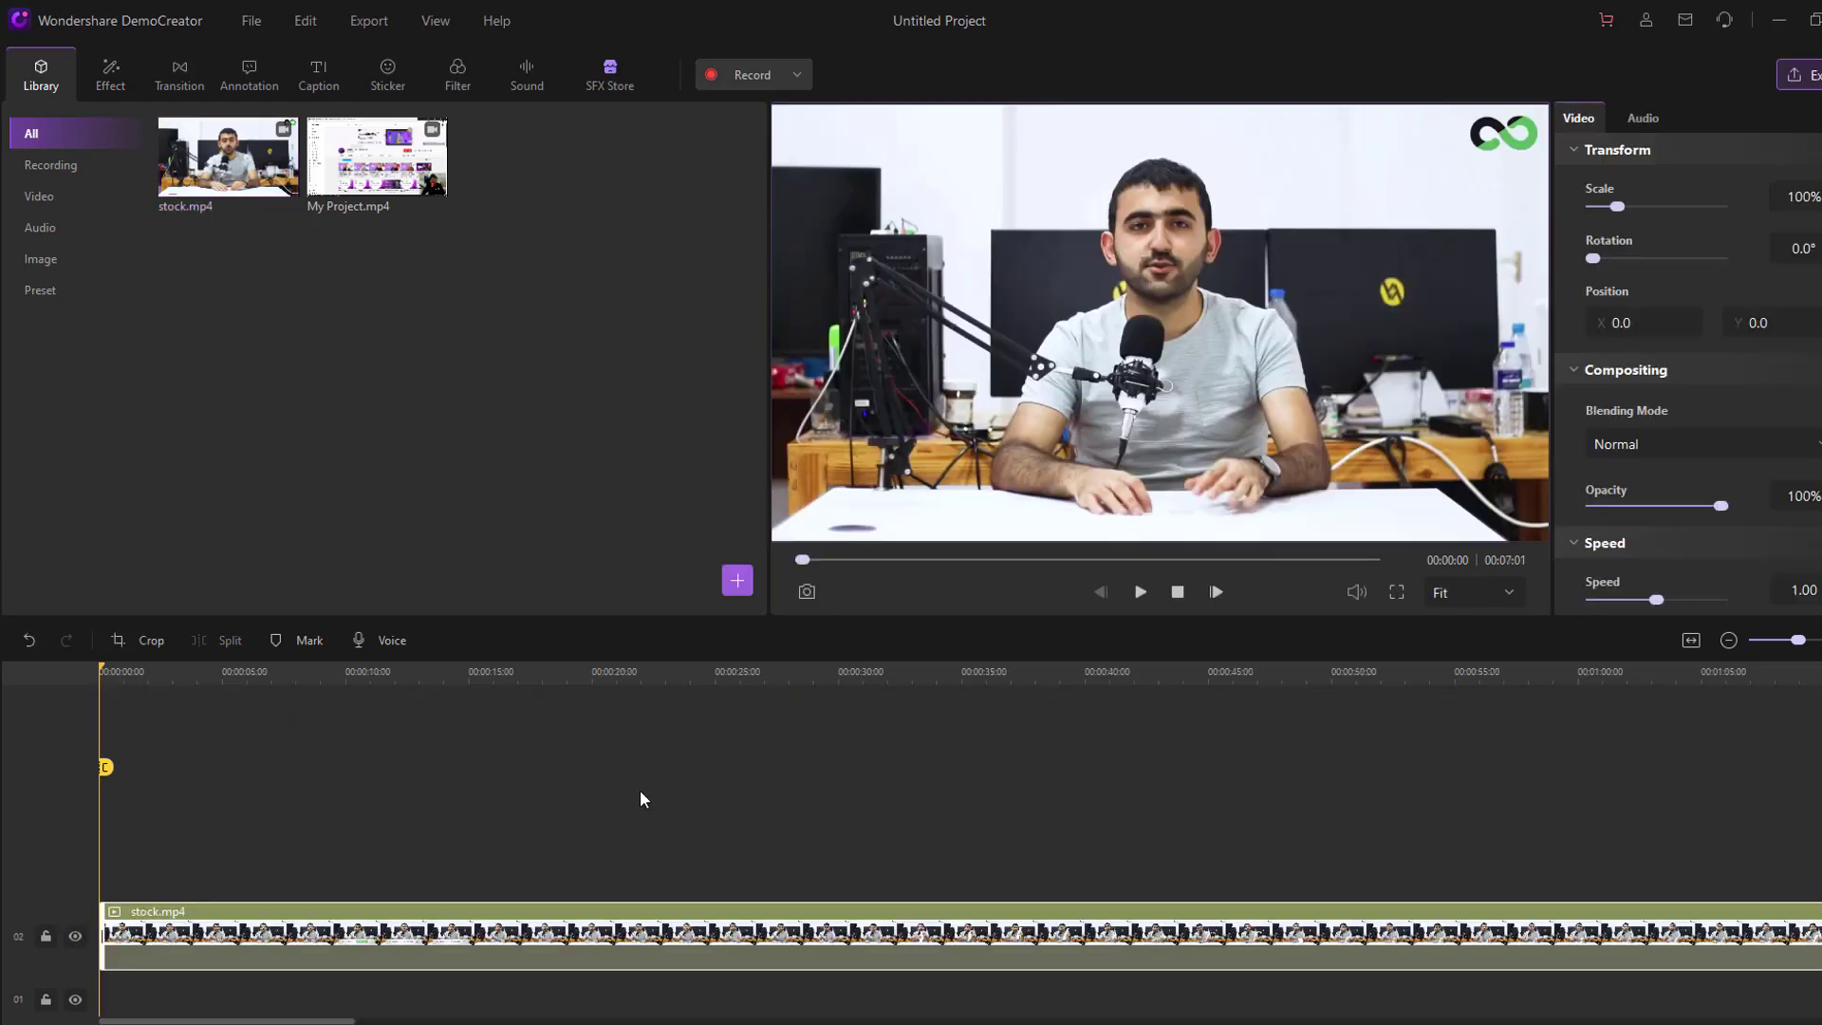
Step: Split stock.mp4 at 00:00:17, delete the remainder, and bring up the Pan&Zoom presets
{"action": "left_click", "coordinate": [528, 679]}
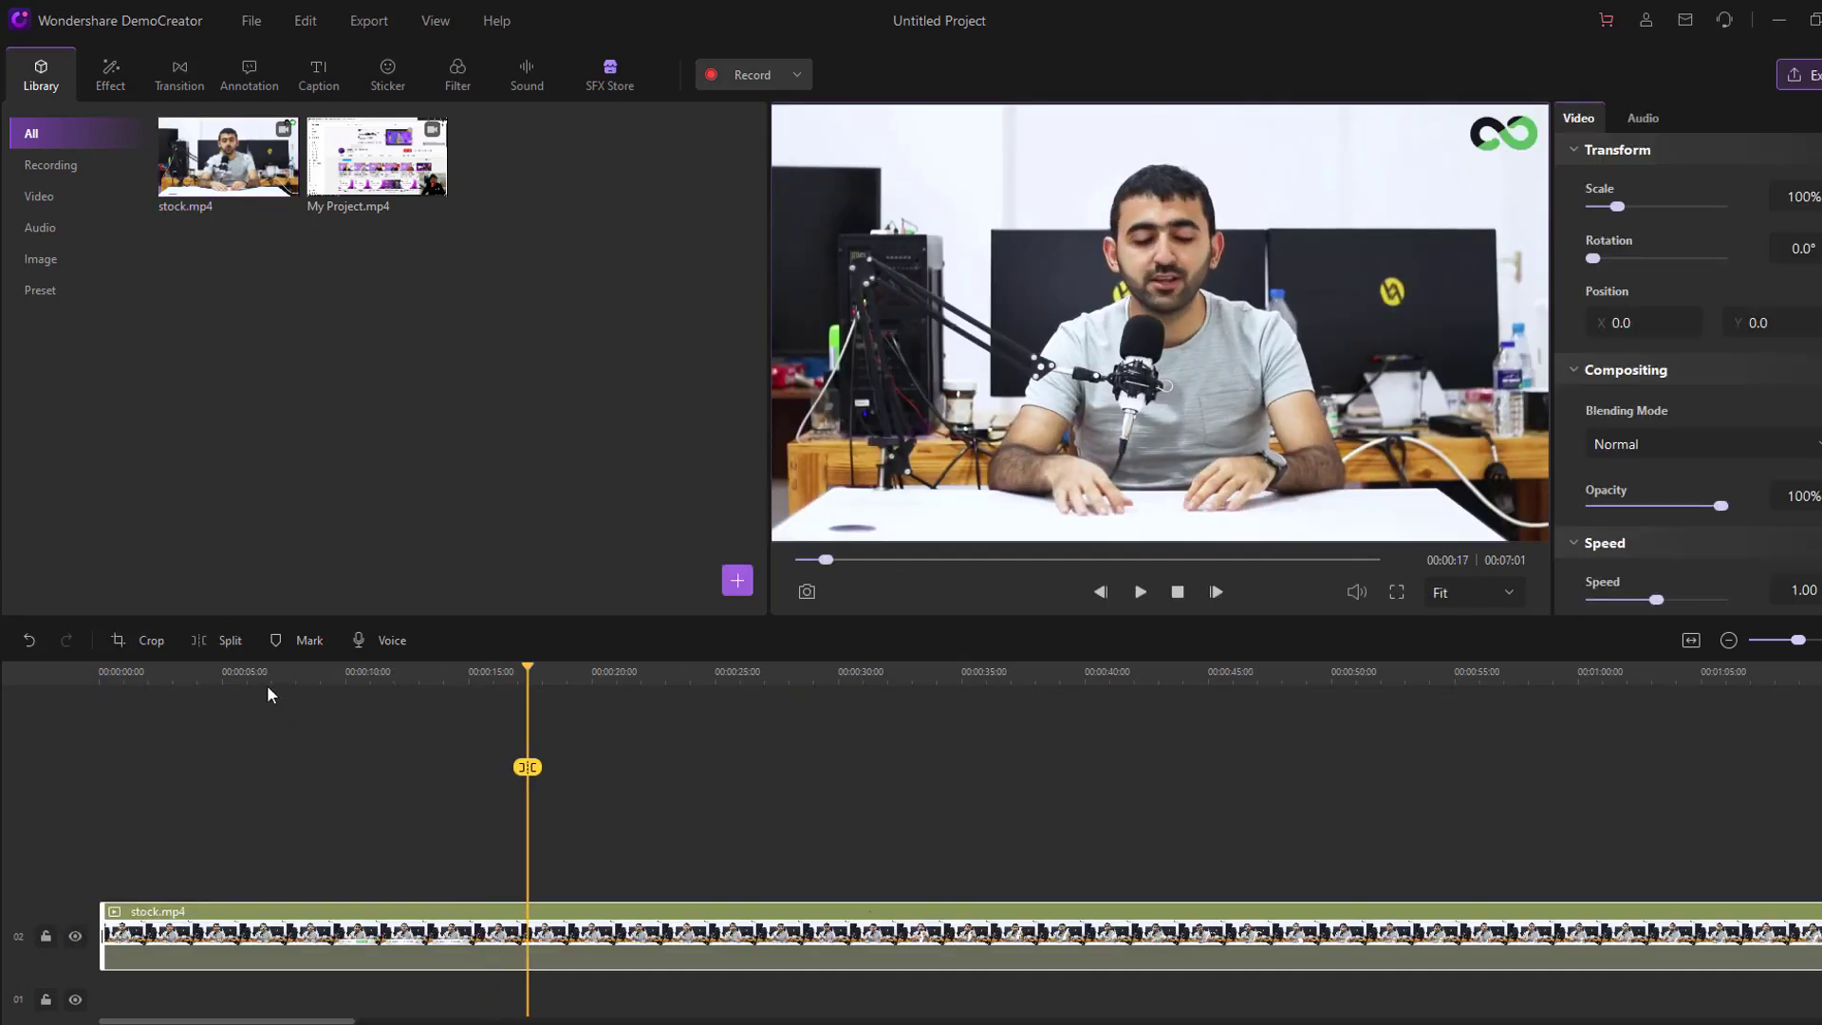
{"action": "left_click", "coordinate": [223, 646]}
{"action": "left_click", "coordinate": [720, 943]}
{"action": "key", "text": "Delete"}
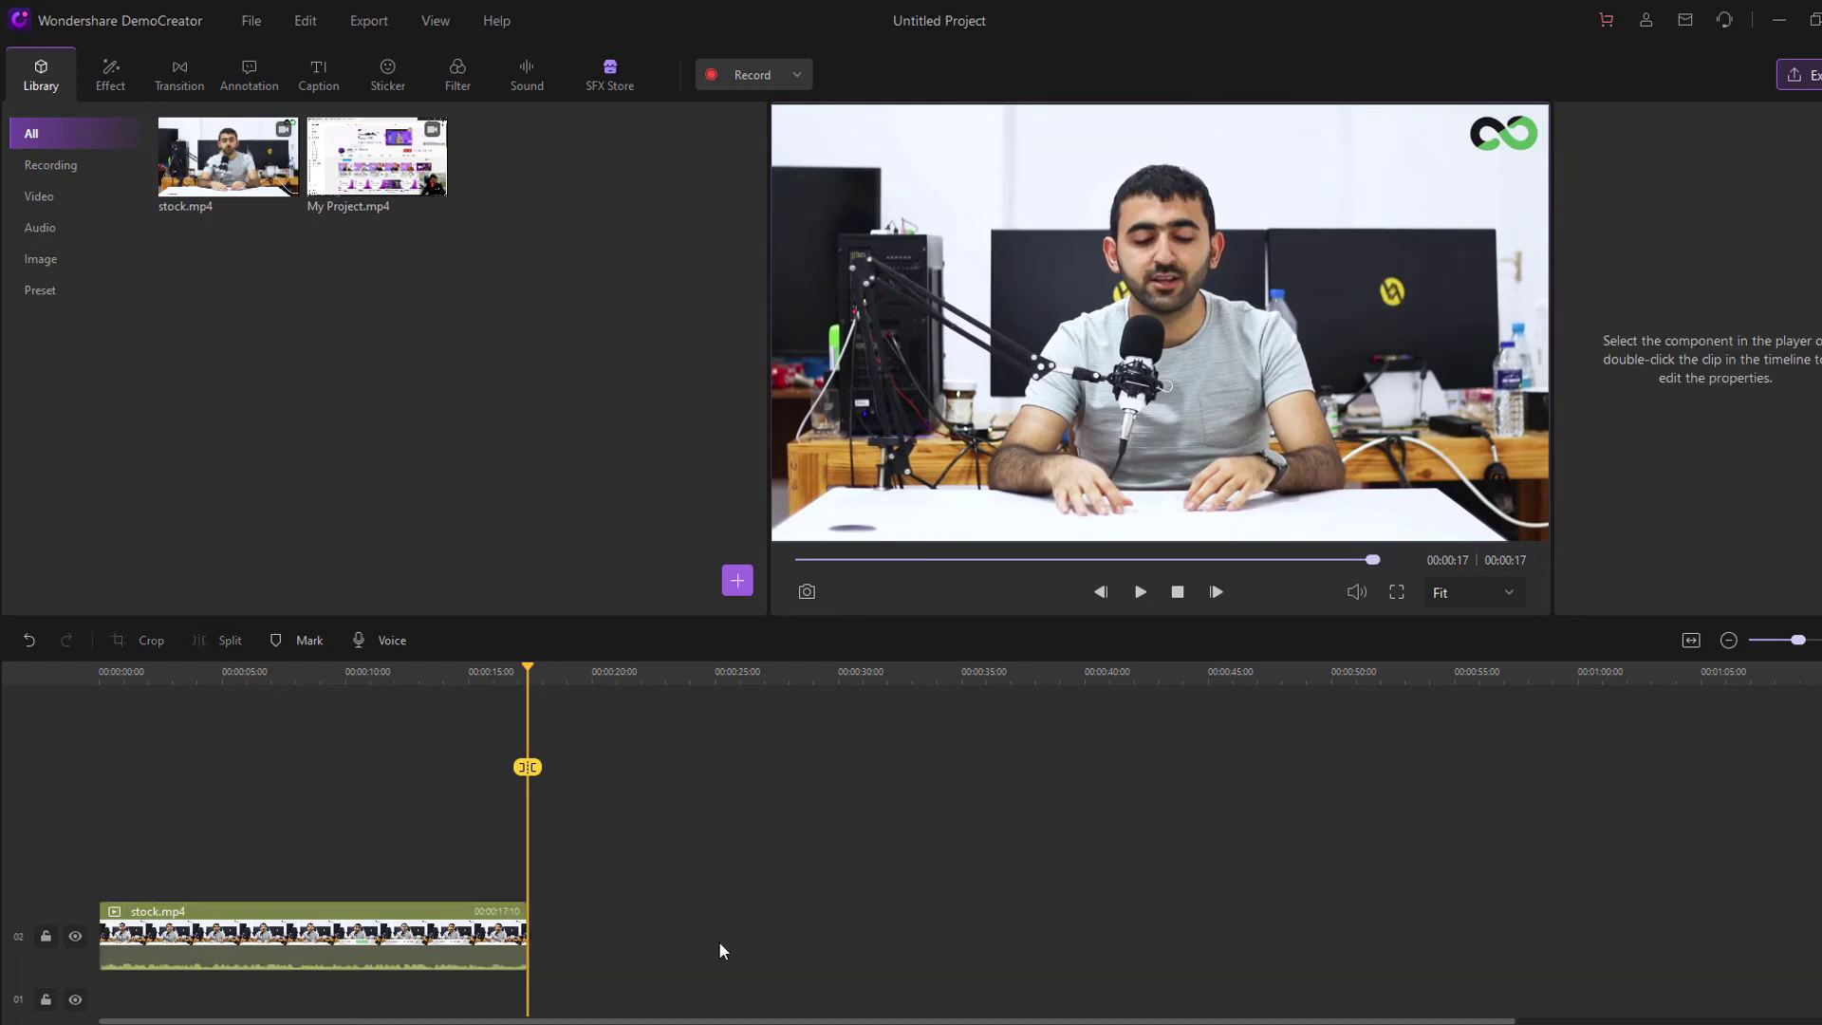
{"action": "left_click_drag", "start_coordinate": [528, 766], "coordinate": [379, 774]}
{"action": "left_click", "coordinate": [414, 943]}
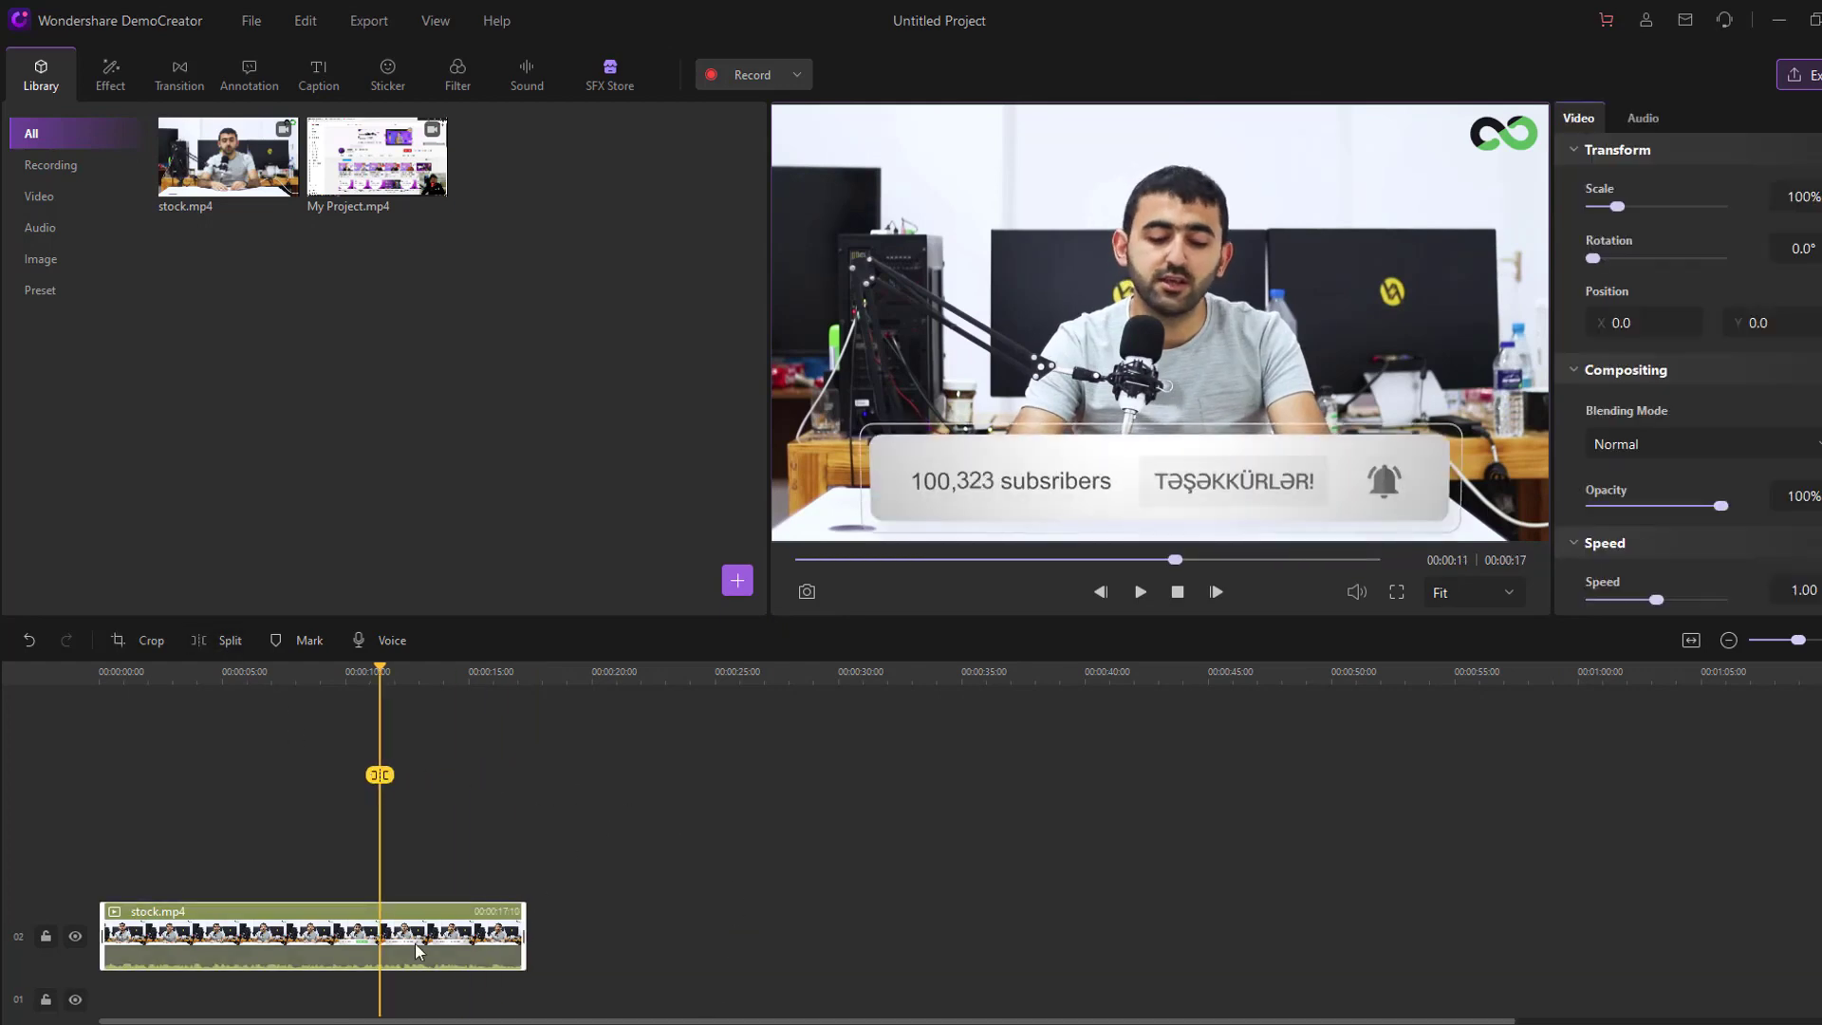
{"action": "left_click", "coordinate": [115, 76]}
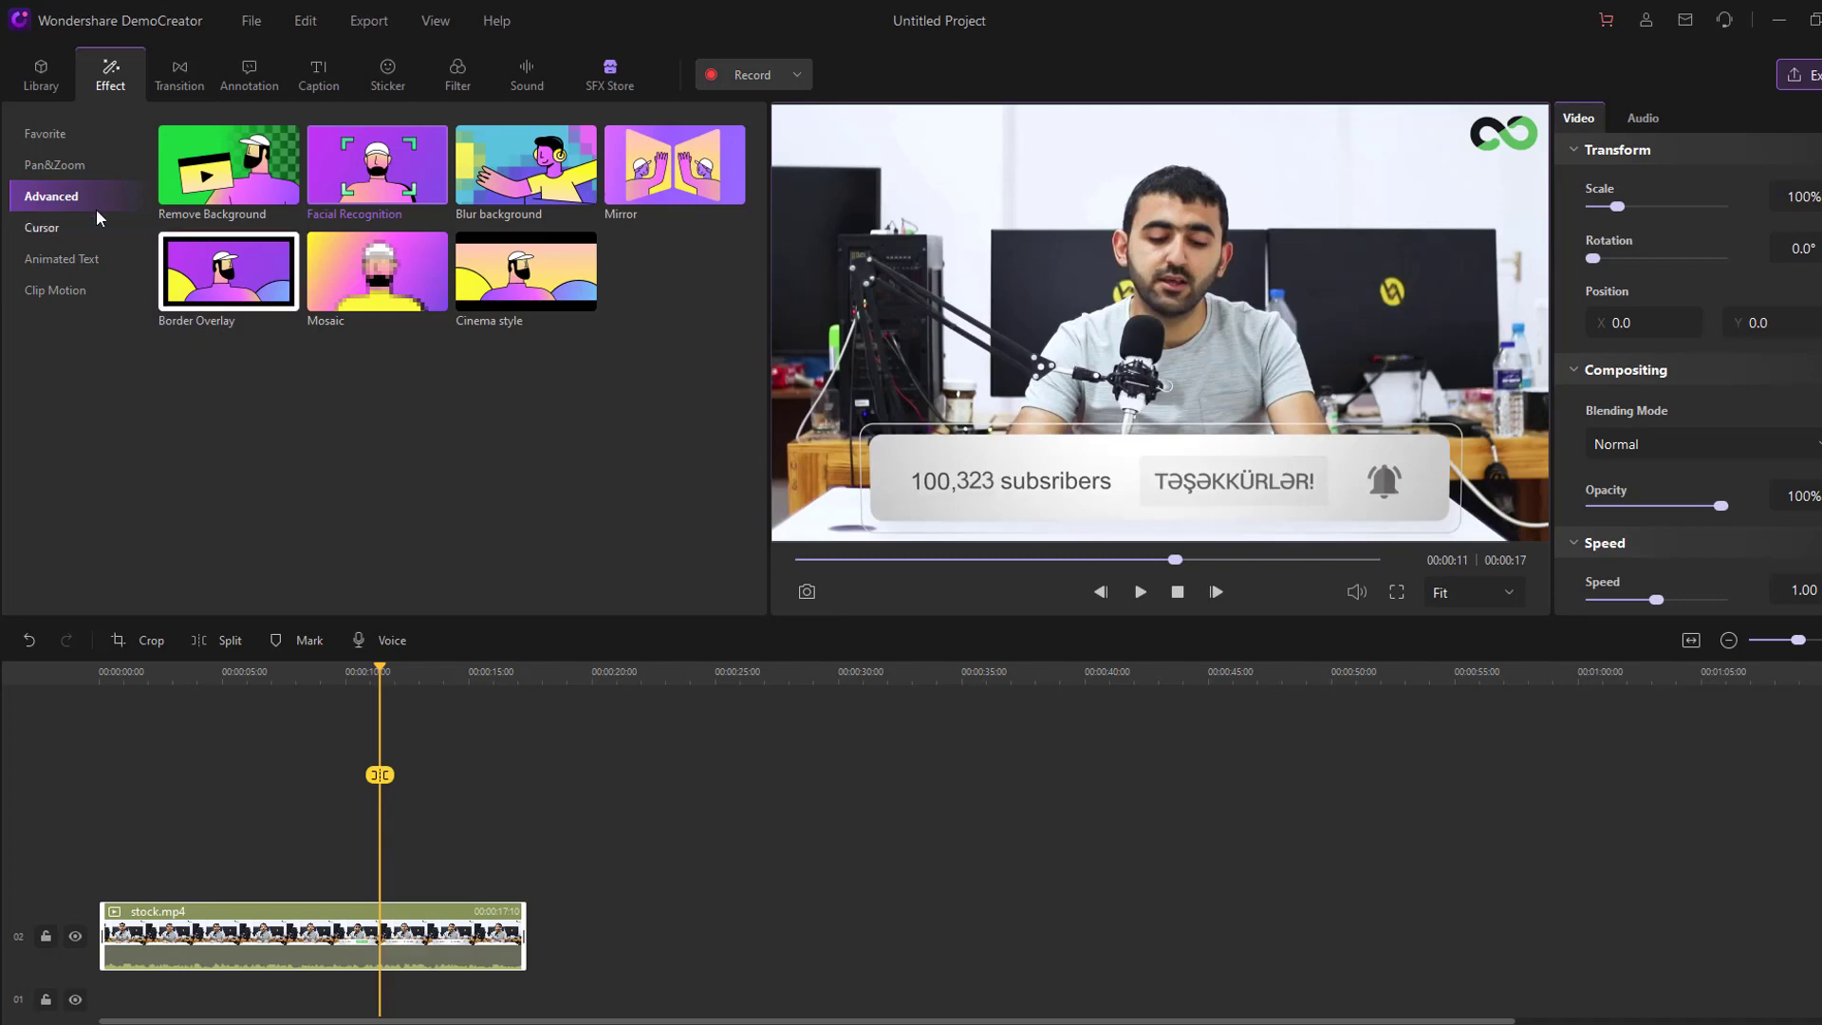
{"action": "left_click", "coordinate": [43, 167]}
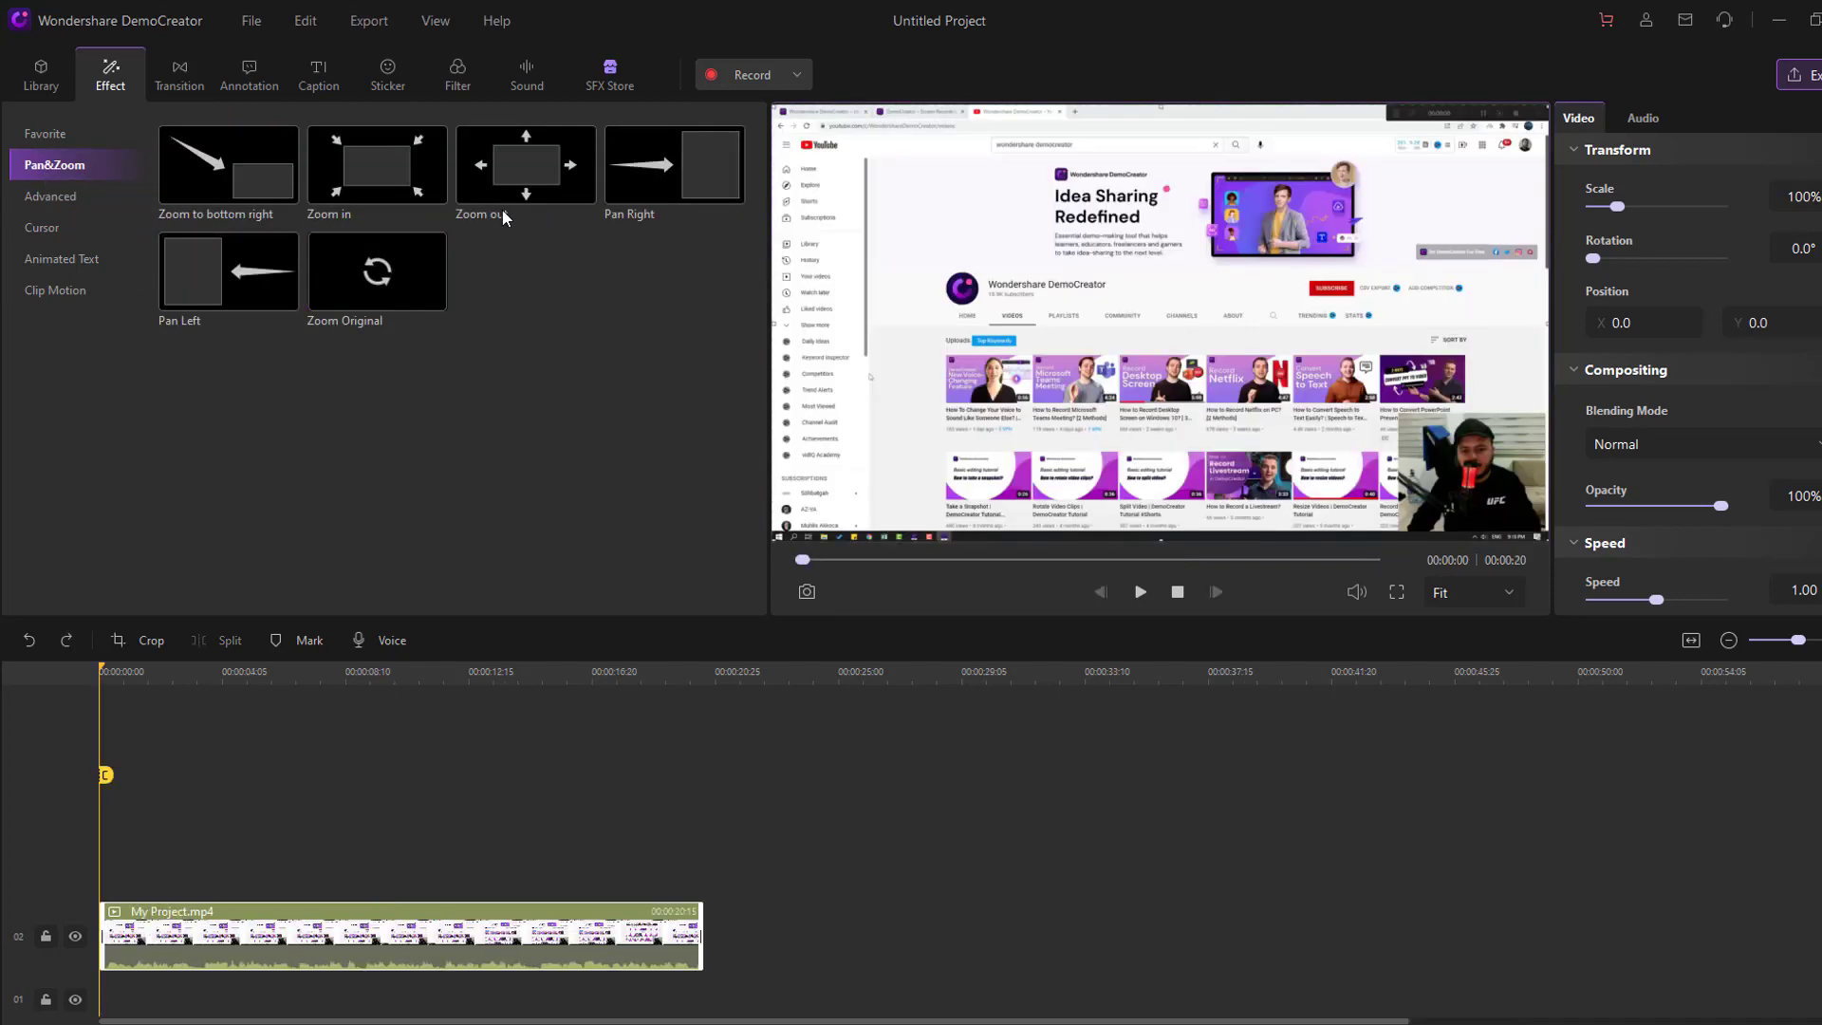
Step: Apply the Zoom in preset to the clip, preview it around 00:00:08, then undo it
{"action": "mouse_move", "coordinate": [366, 178]}
{"action": "left_mouse_down"}
{"action": "mouse_move", "coordinate": [346, 191]}
{"action": "mouse_move", "coordinate": [353, 809]}
{"action": "mouse_move", "coordinate": [310, 919]}
{"action": "mouse_move", "coordinate": [378, 948]}
{"action": "mouse_move", "coordinate": [326, 952]}
{"action": "mouse_move", "coordinate": [368, 935]}
{"action": "left_mouse_up"}
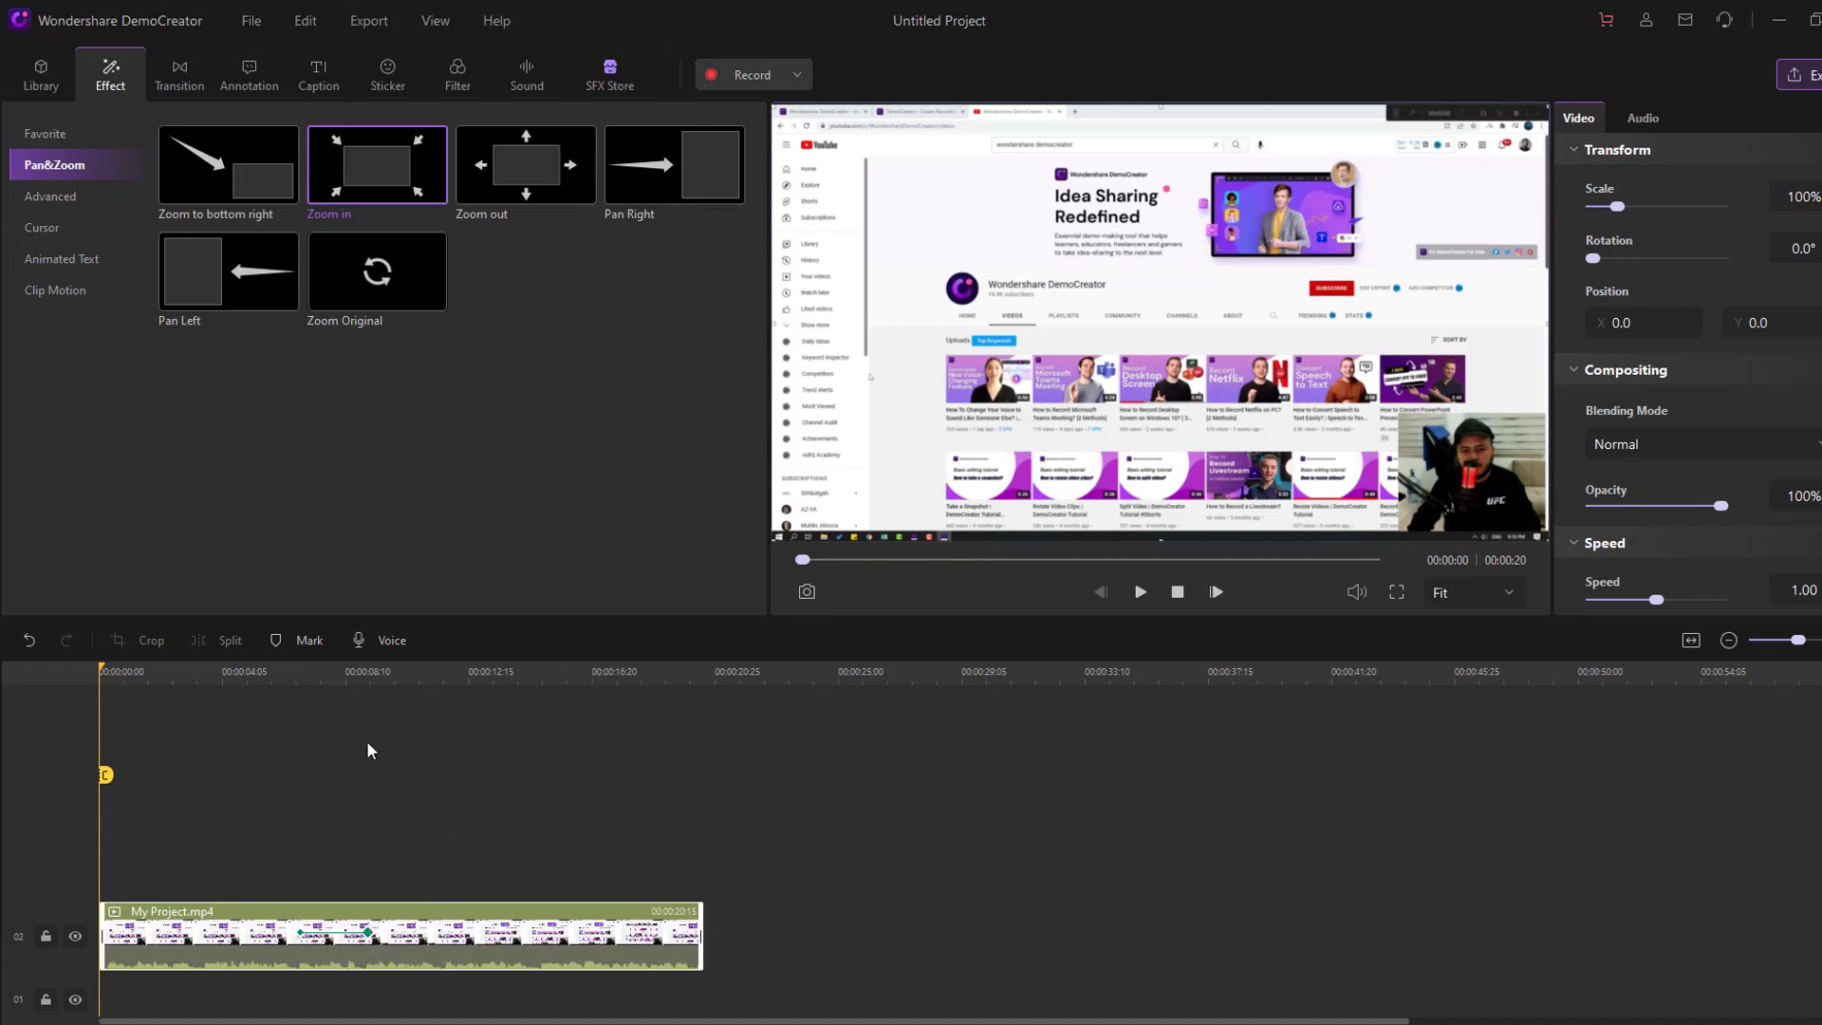
{"action": "left_click_drag", "start_coordinate": [243, 669], "coordinate": [294, 689]}
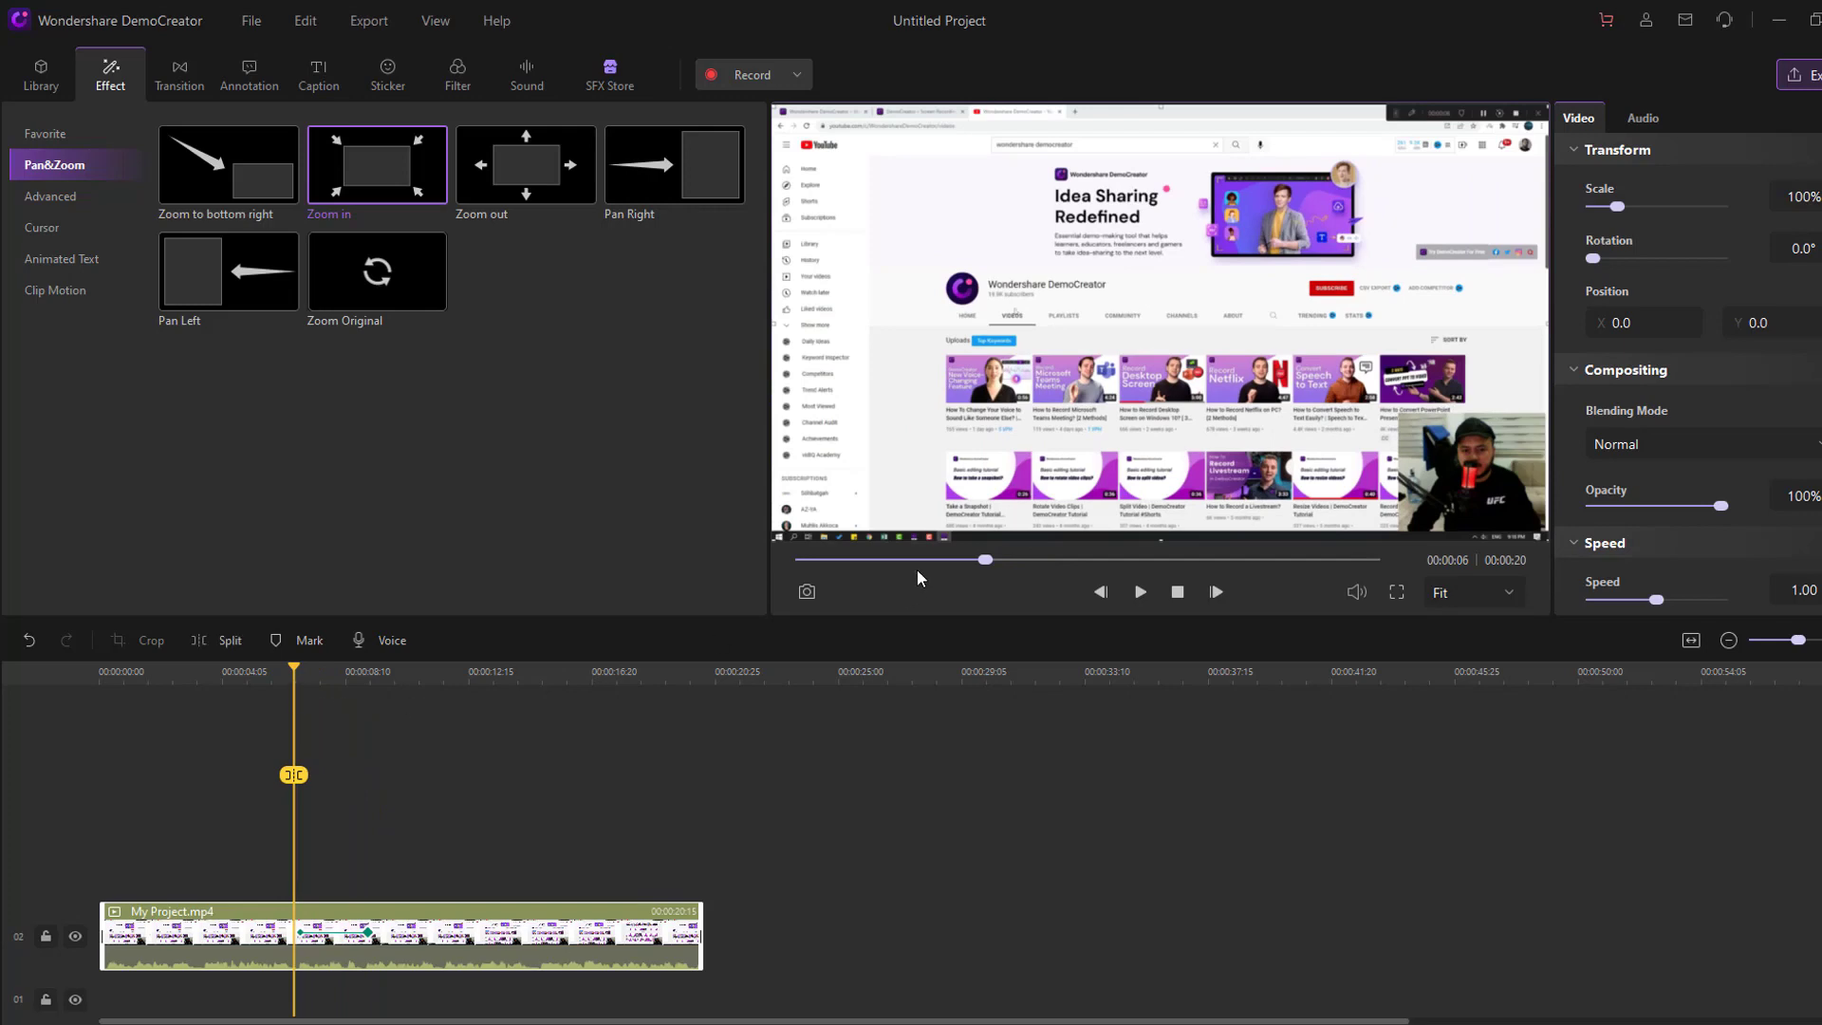
{"action": "left_click", "coordinate": [1140, 596]}
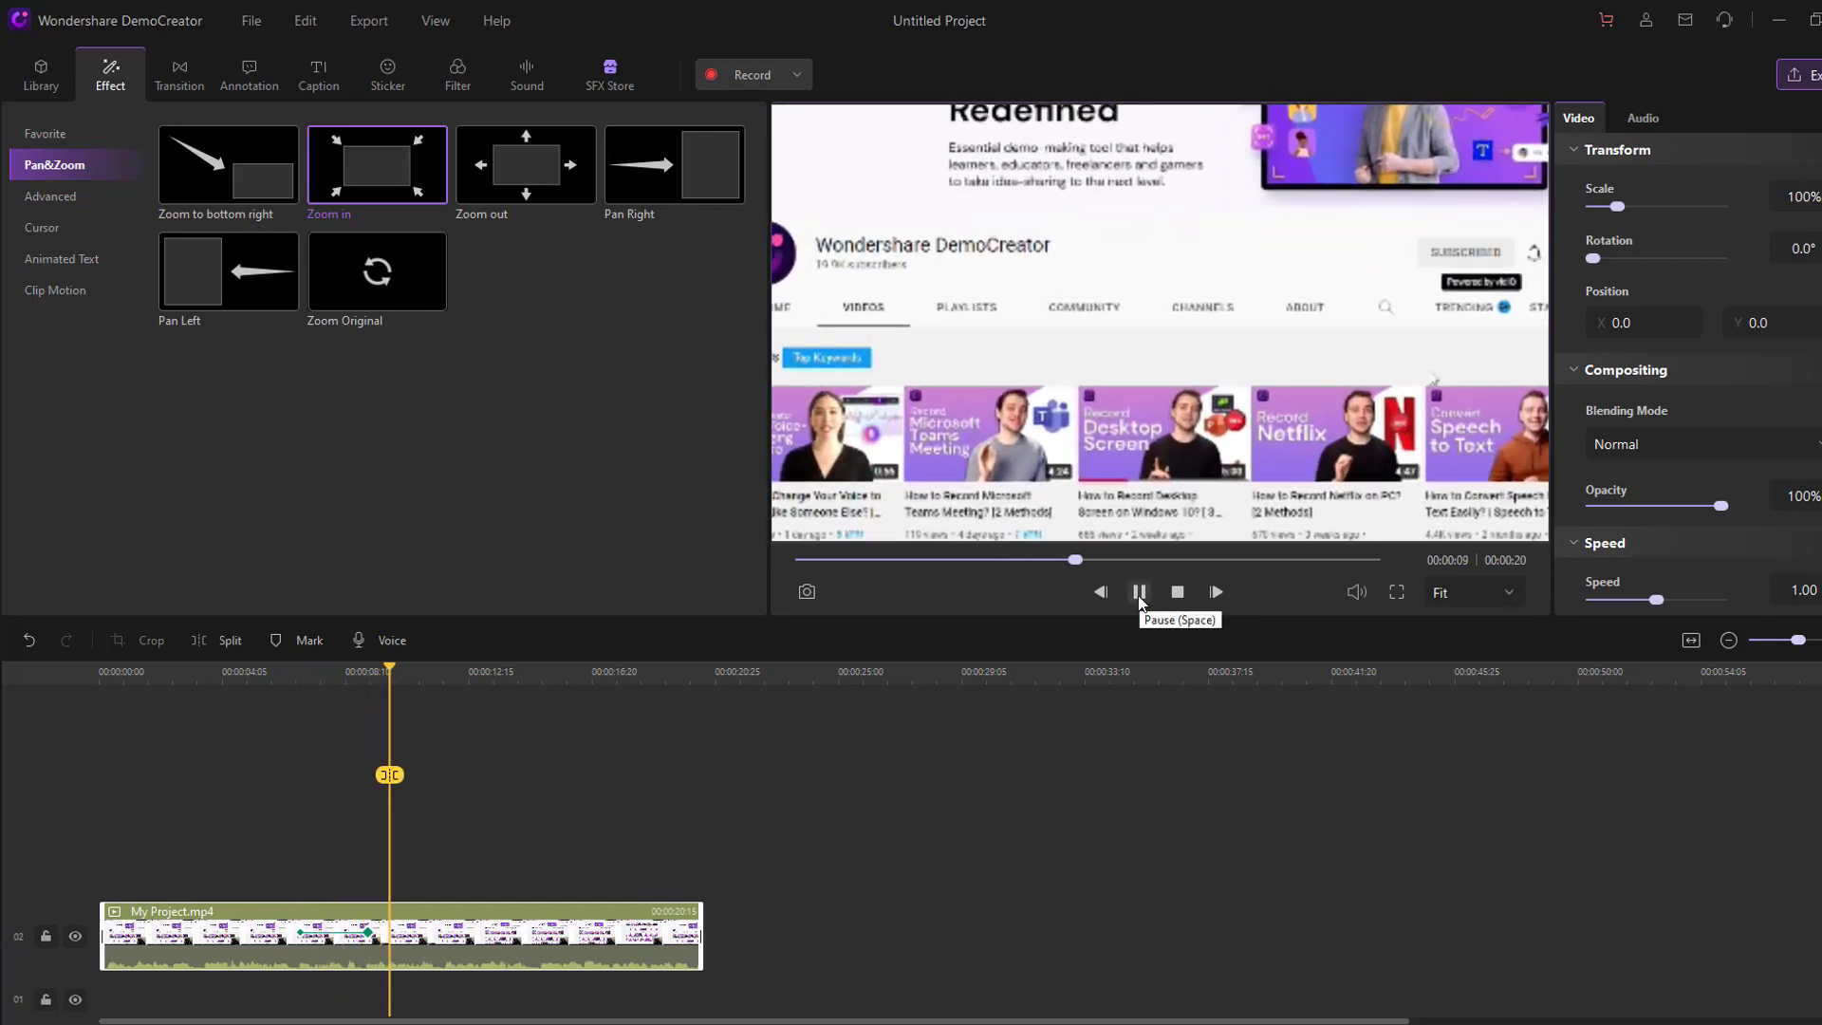
{"action": "left_click", "coordinate": [1139, 592]}
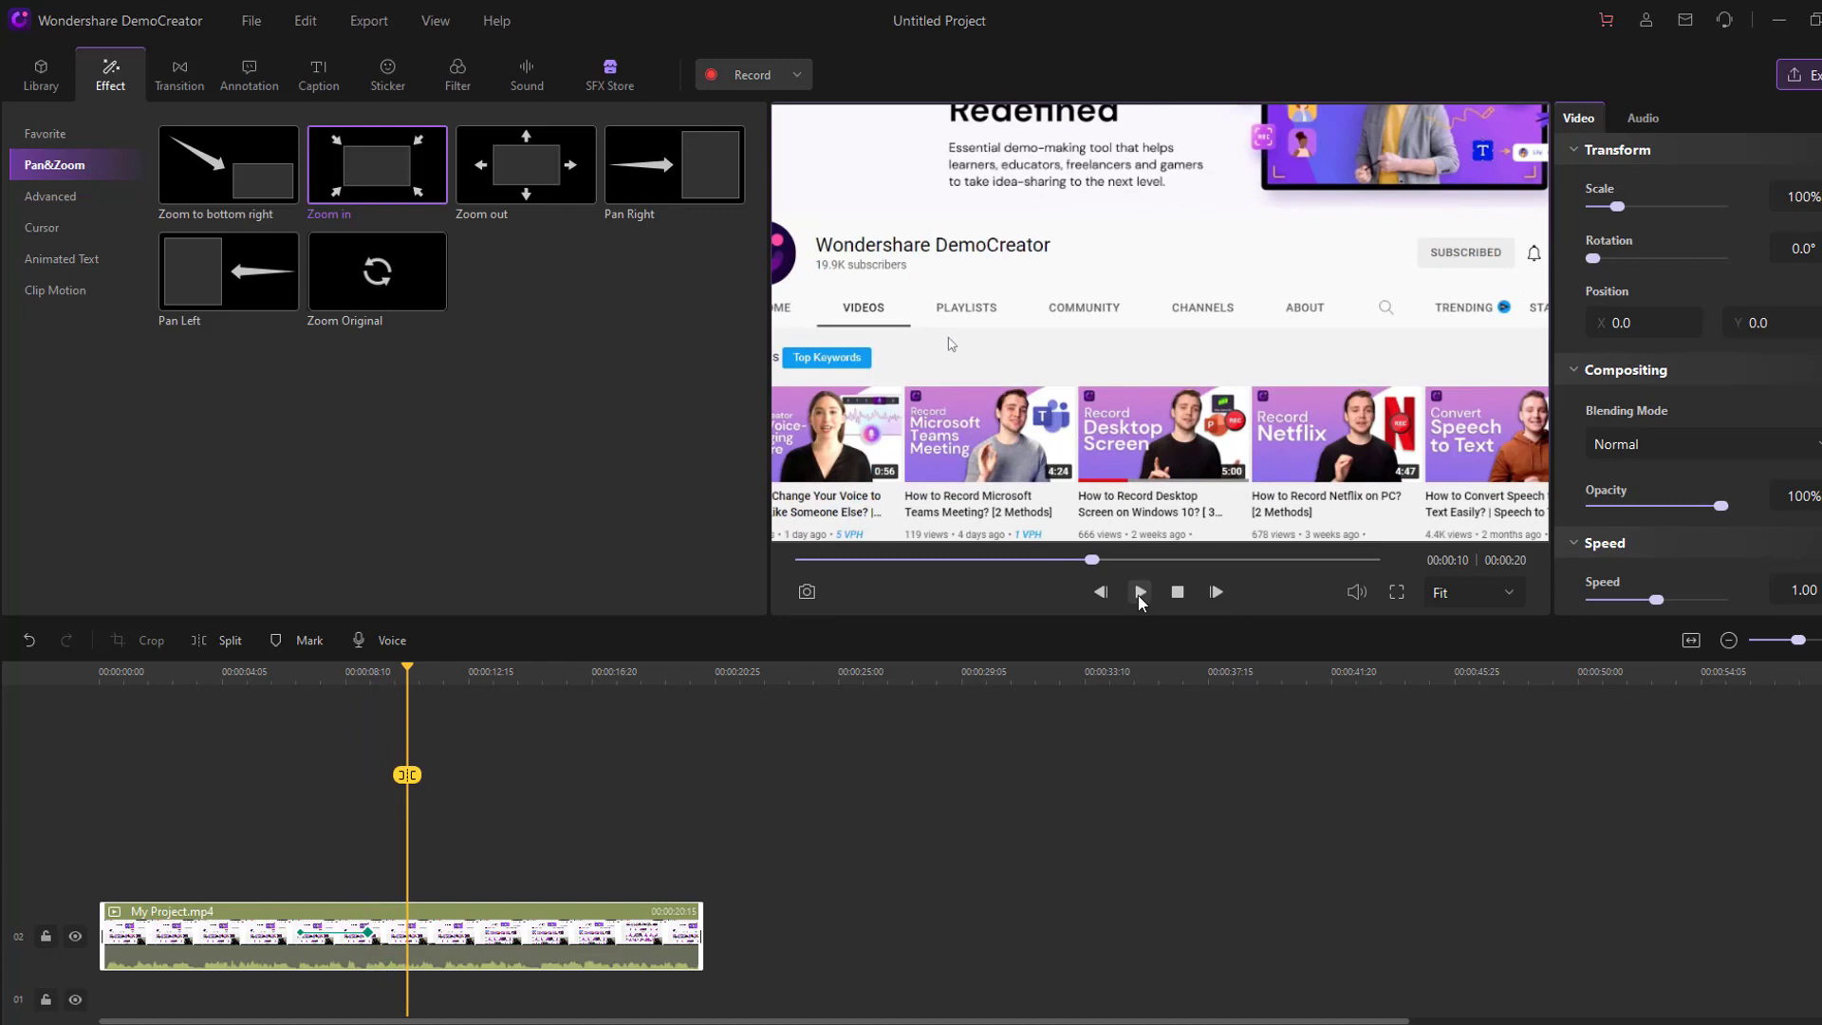
{"action": "key", "text": "ctrl+z"}
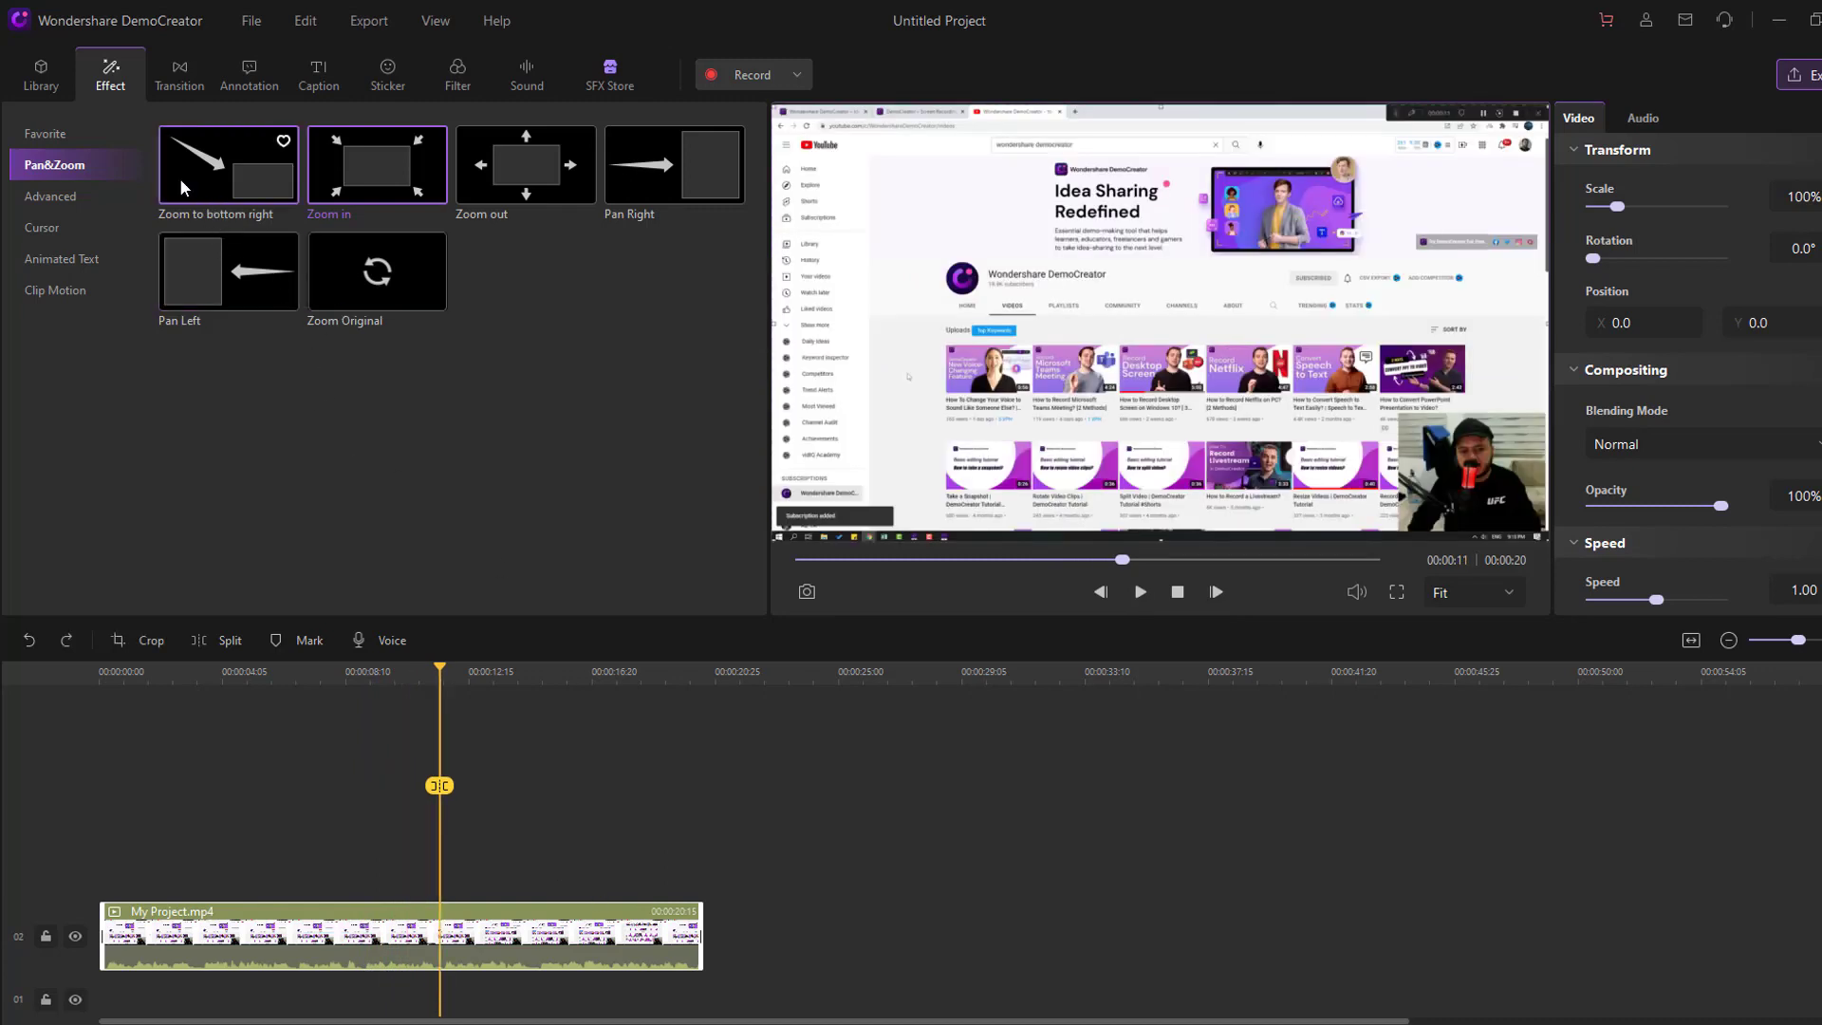
Step: Apply the Zoom to bottom right preset to the clip and preview it from 00:00:06
{"action": "left_click_drag", "start_coordinate": [189, 176], "coordinate": [321, 920]}
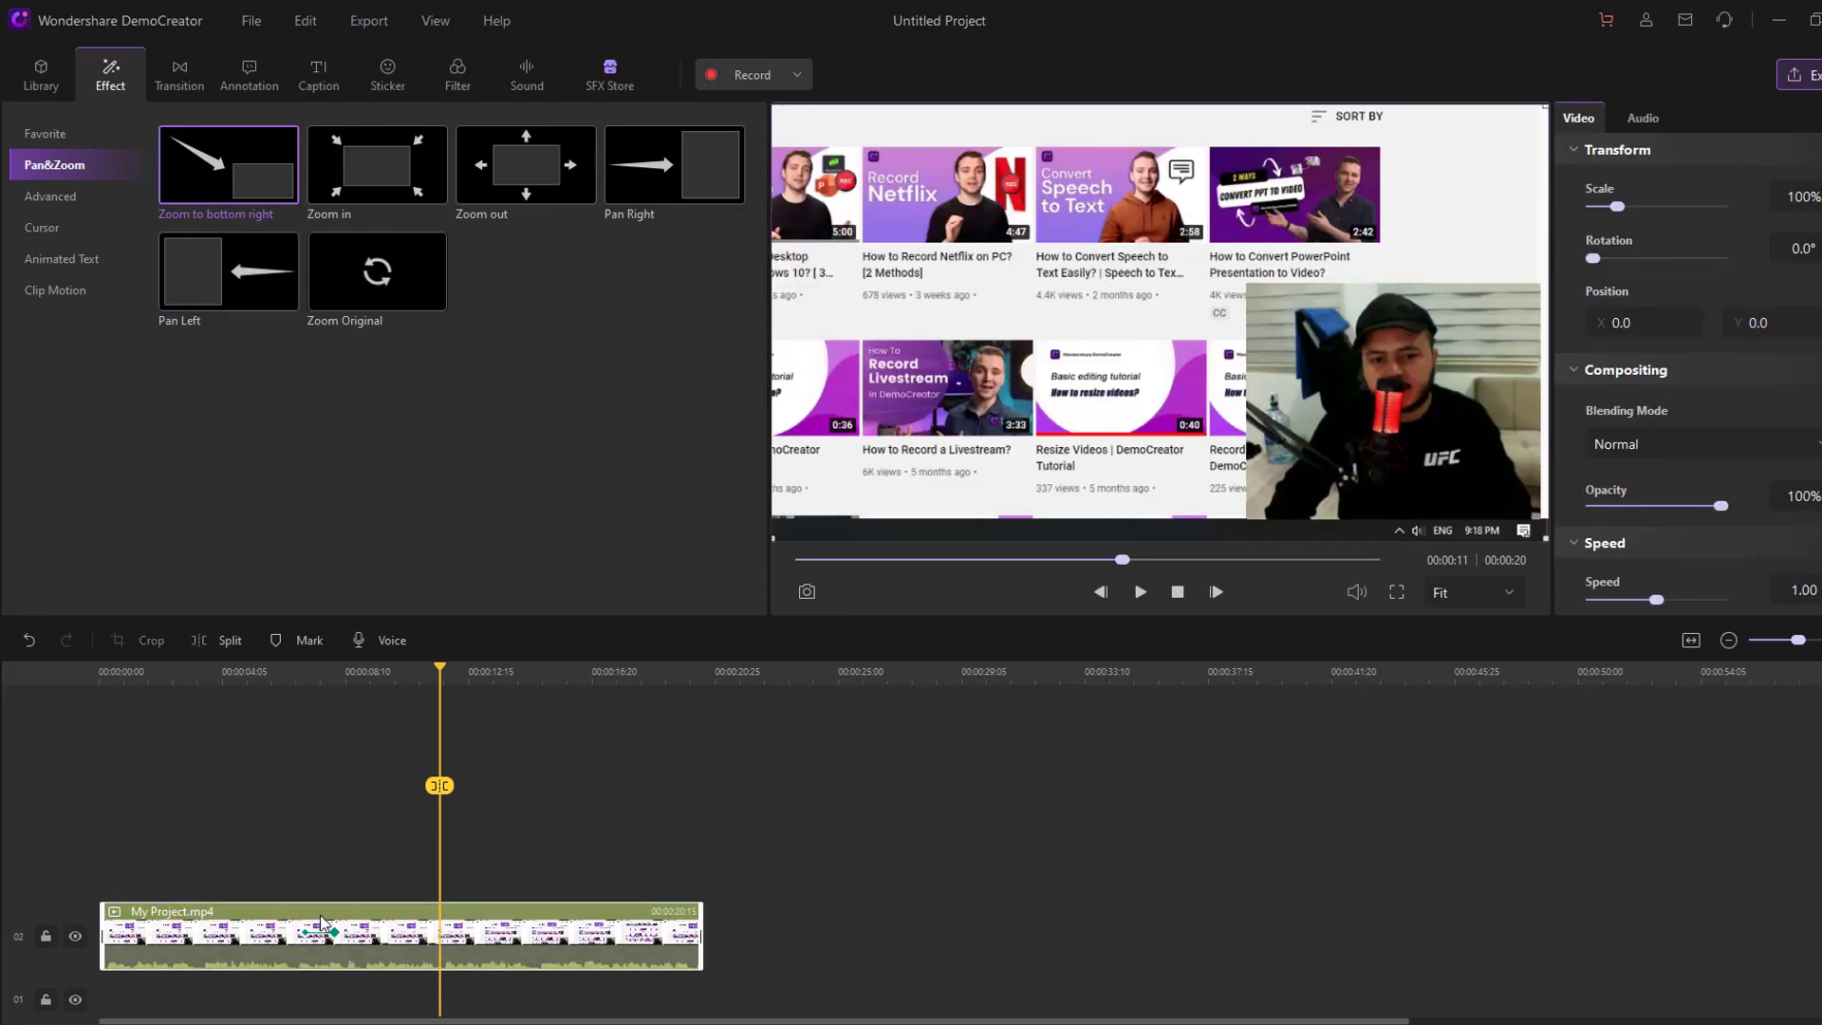
{"action": "left_click", "coordinate": [405, 794]}
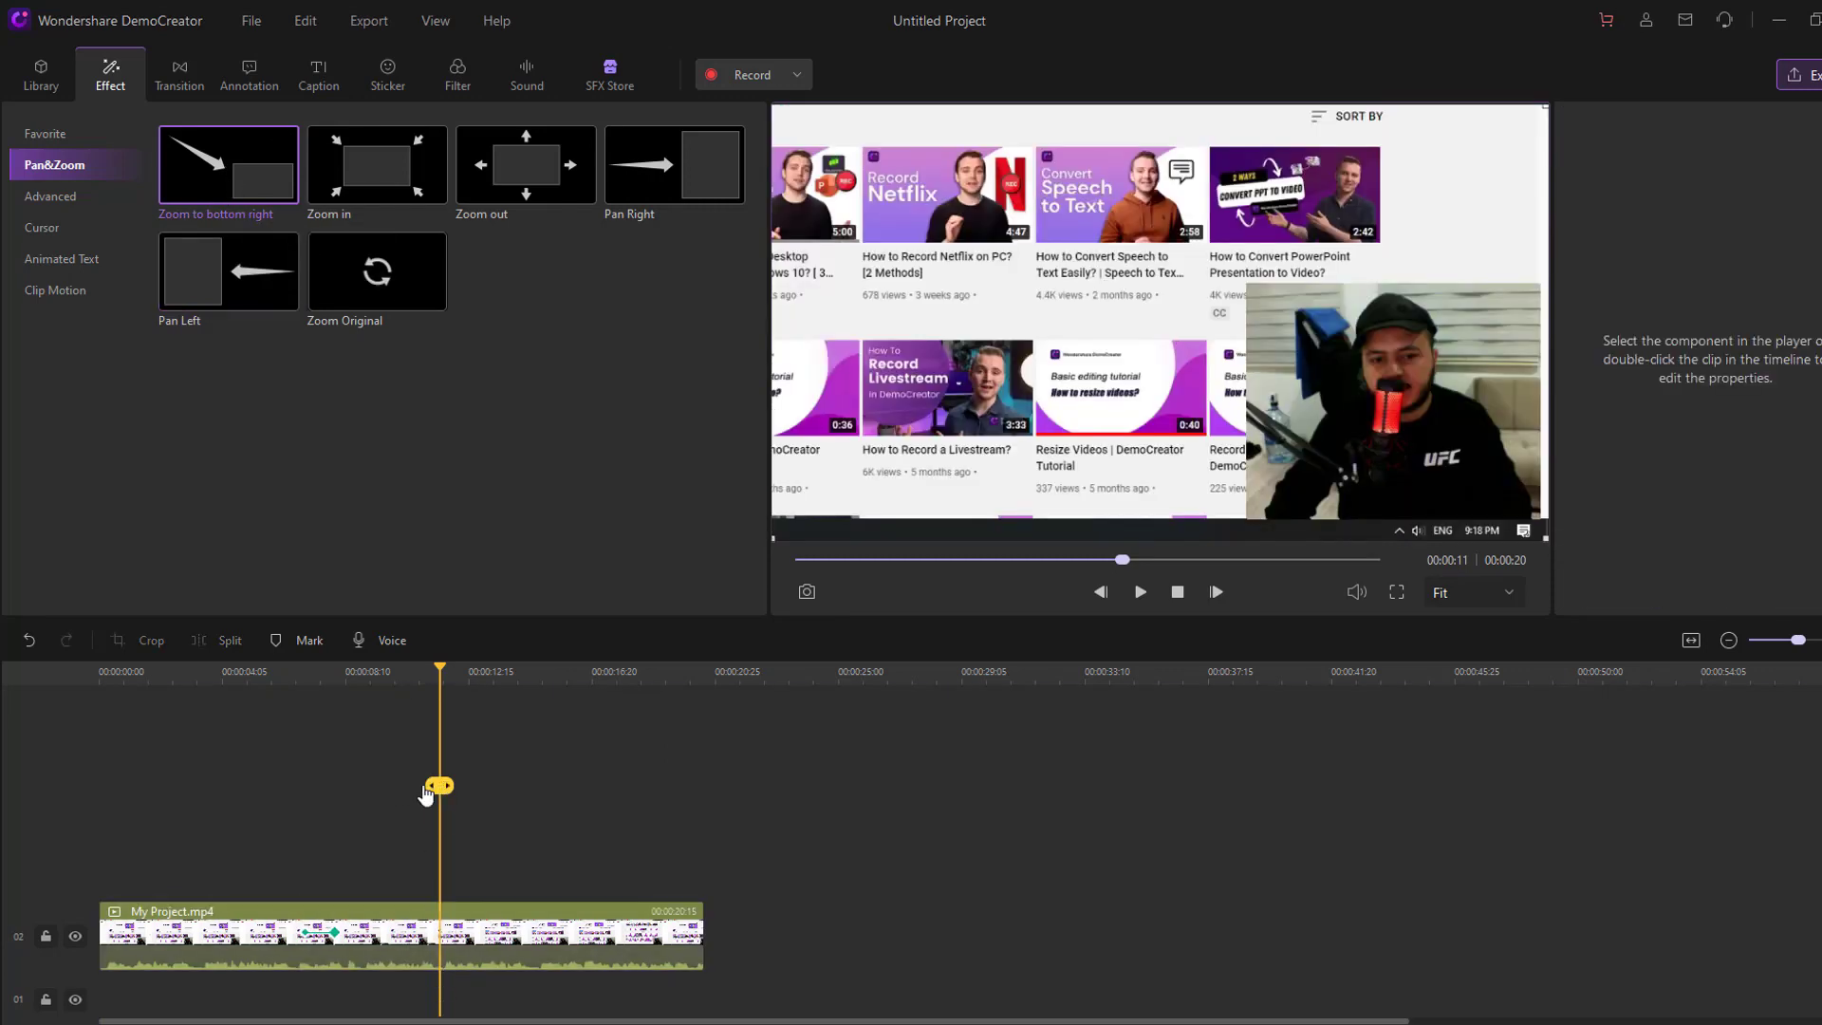
{"action": "left_click_drag", "start_coordinate": [427, 795], "coordinate": [284, 797]}
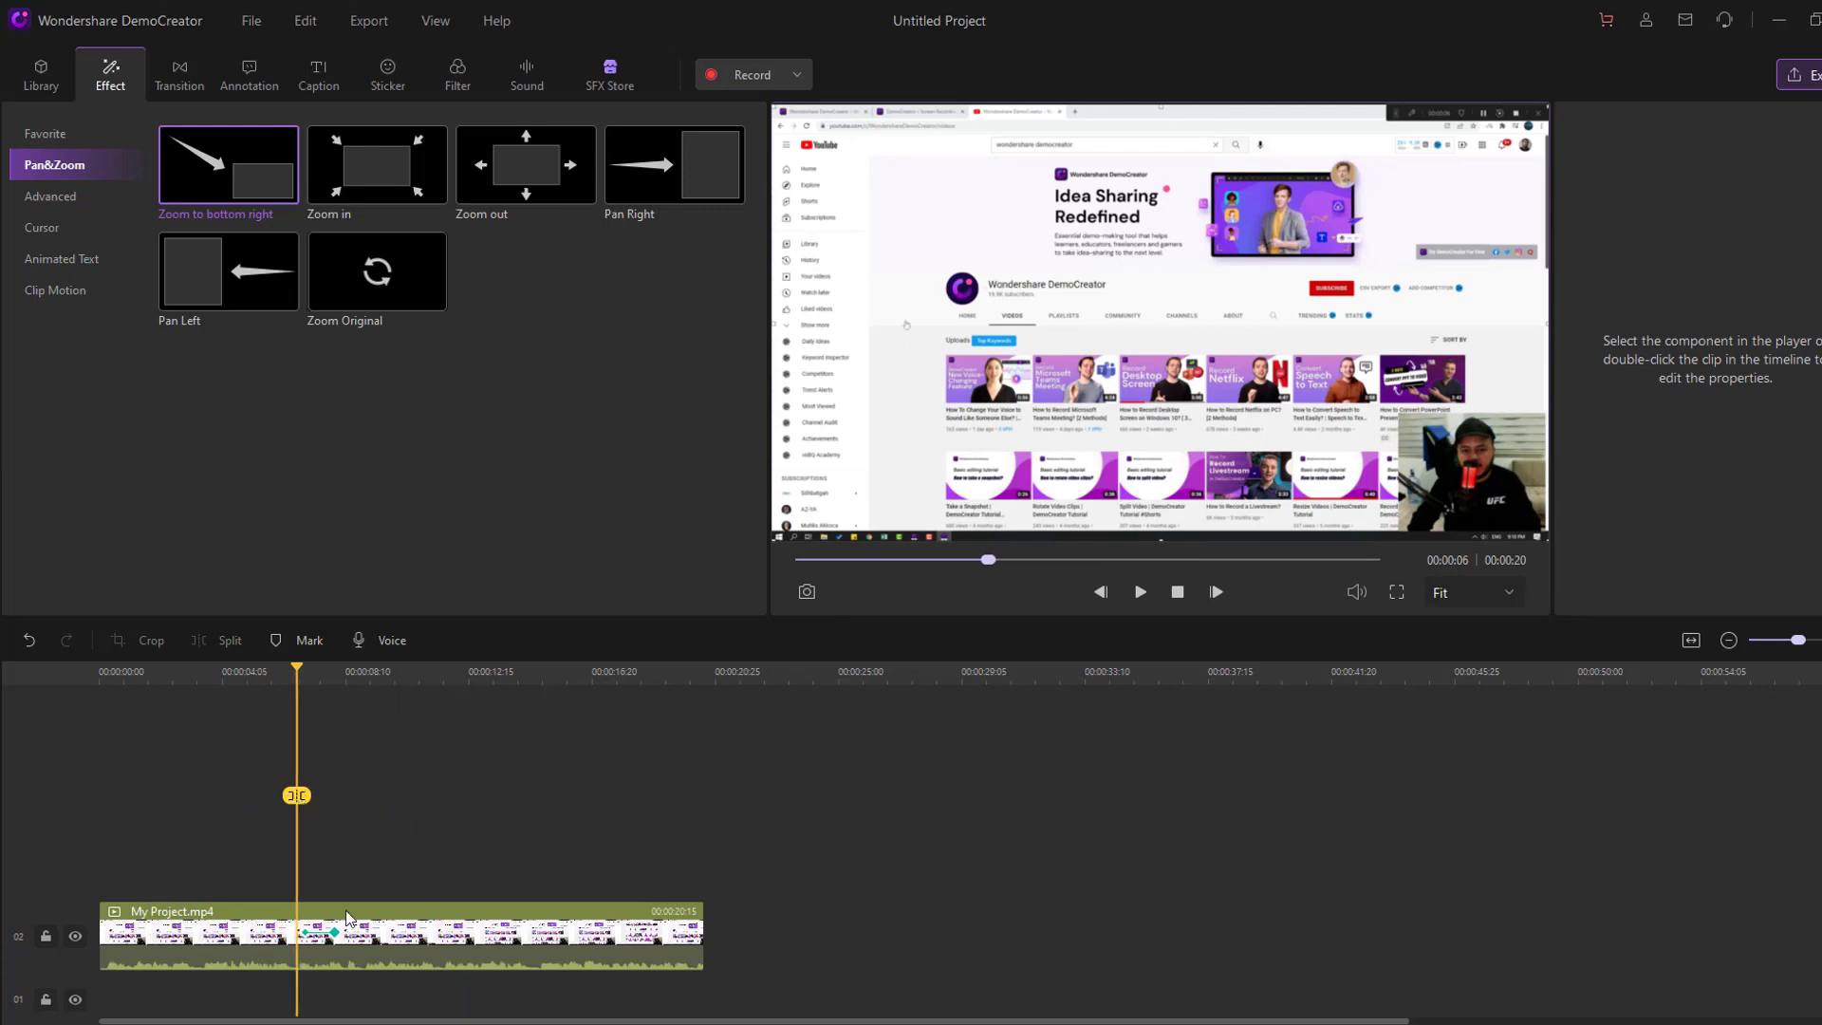
{"action": "left_click", "coordinate": [347, 917]}
{"action": "key", "text": "space"}
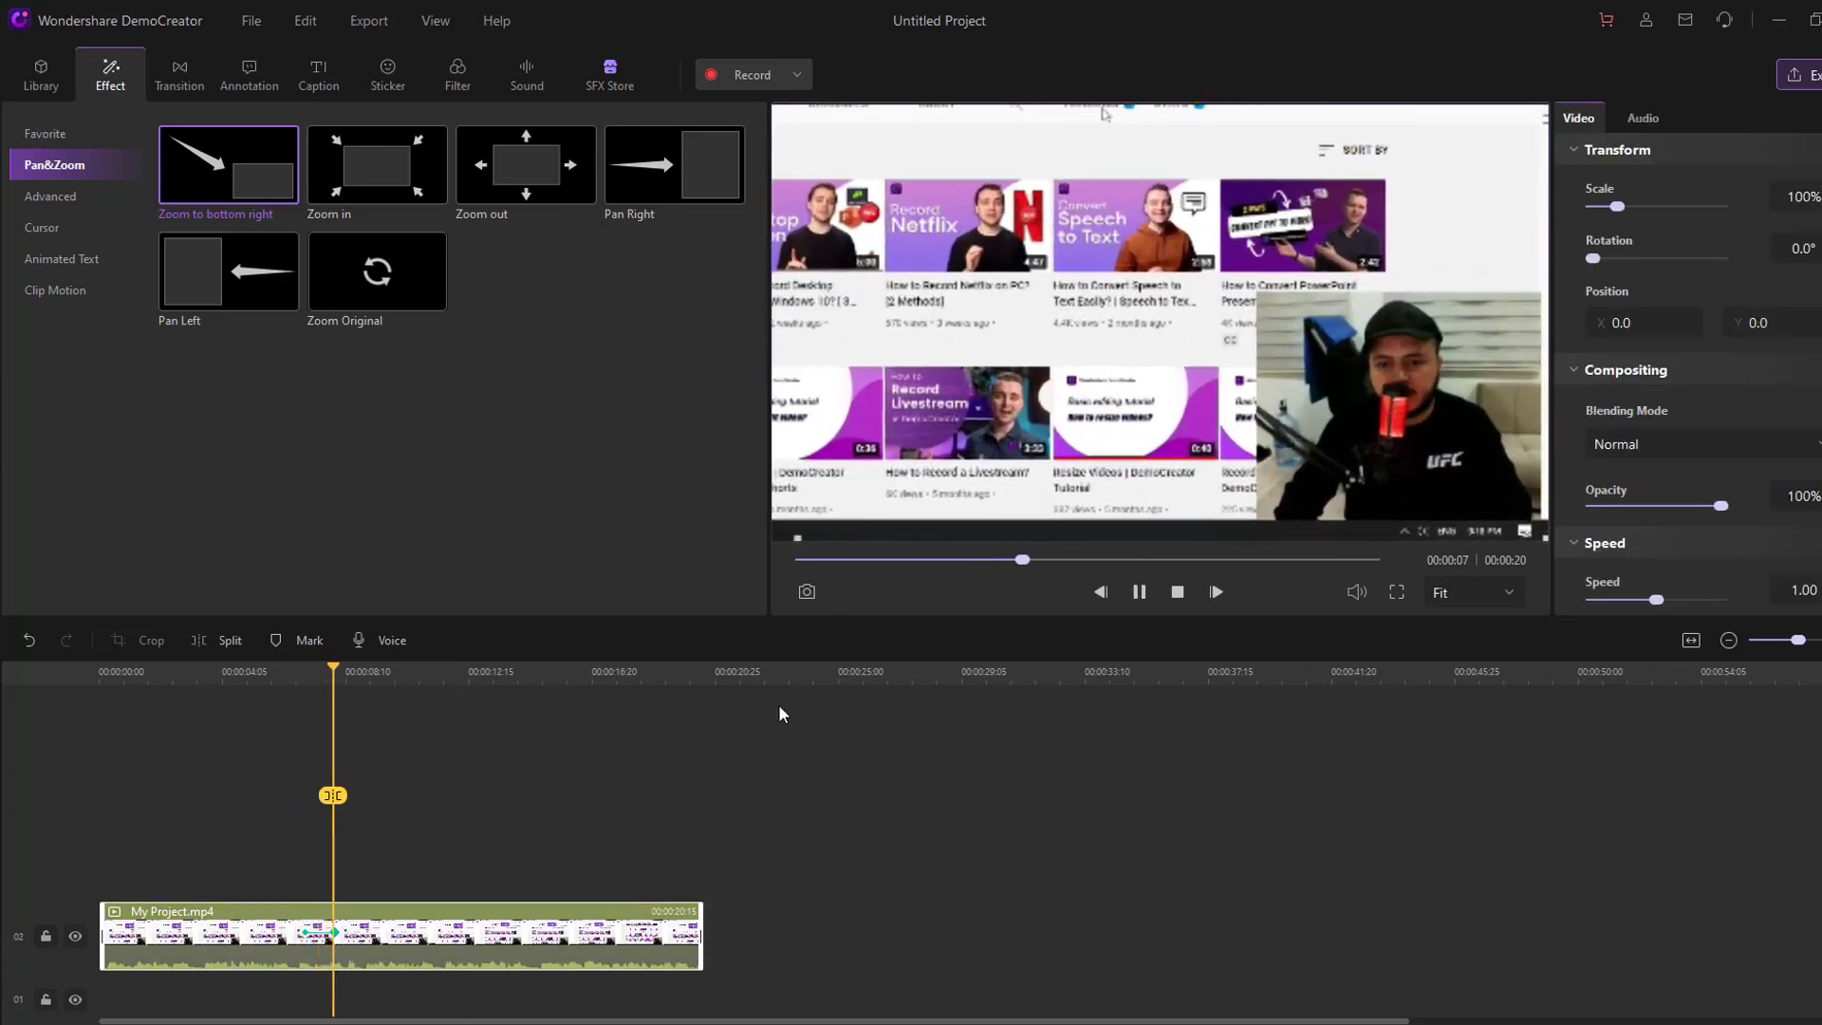
{"action": "left_click", "coordinate": [521, 738]}
{"action": "key", "text": "space"}
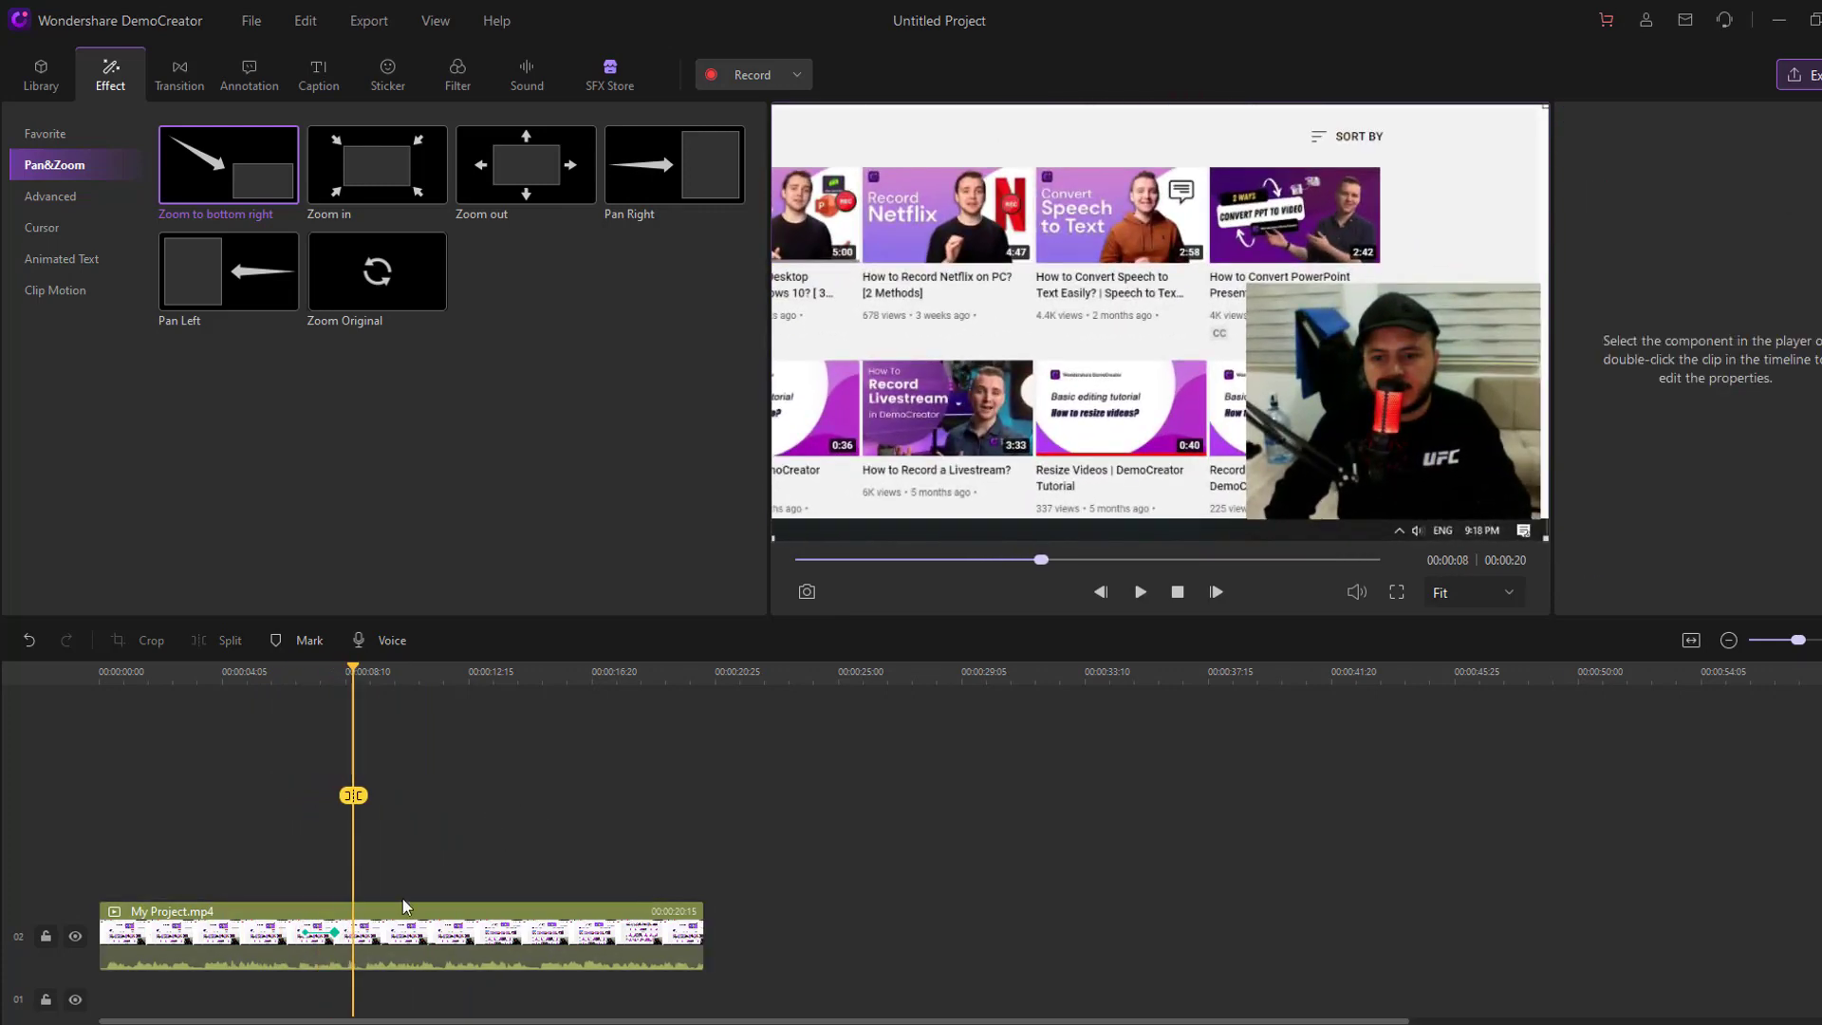
Step: Shrink the zoom's End rectangle to 260x146 over the Subscribe button area and confirm
{"action": "double_click", "coordinate": [334, 934]}
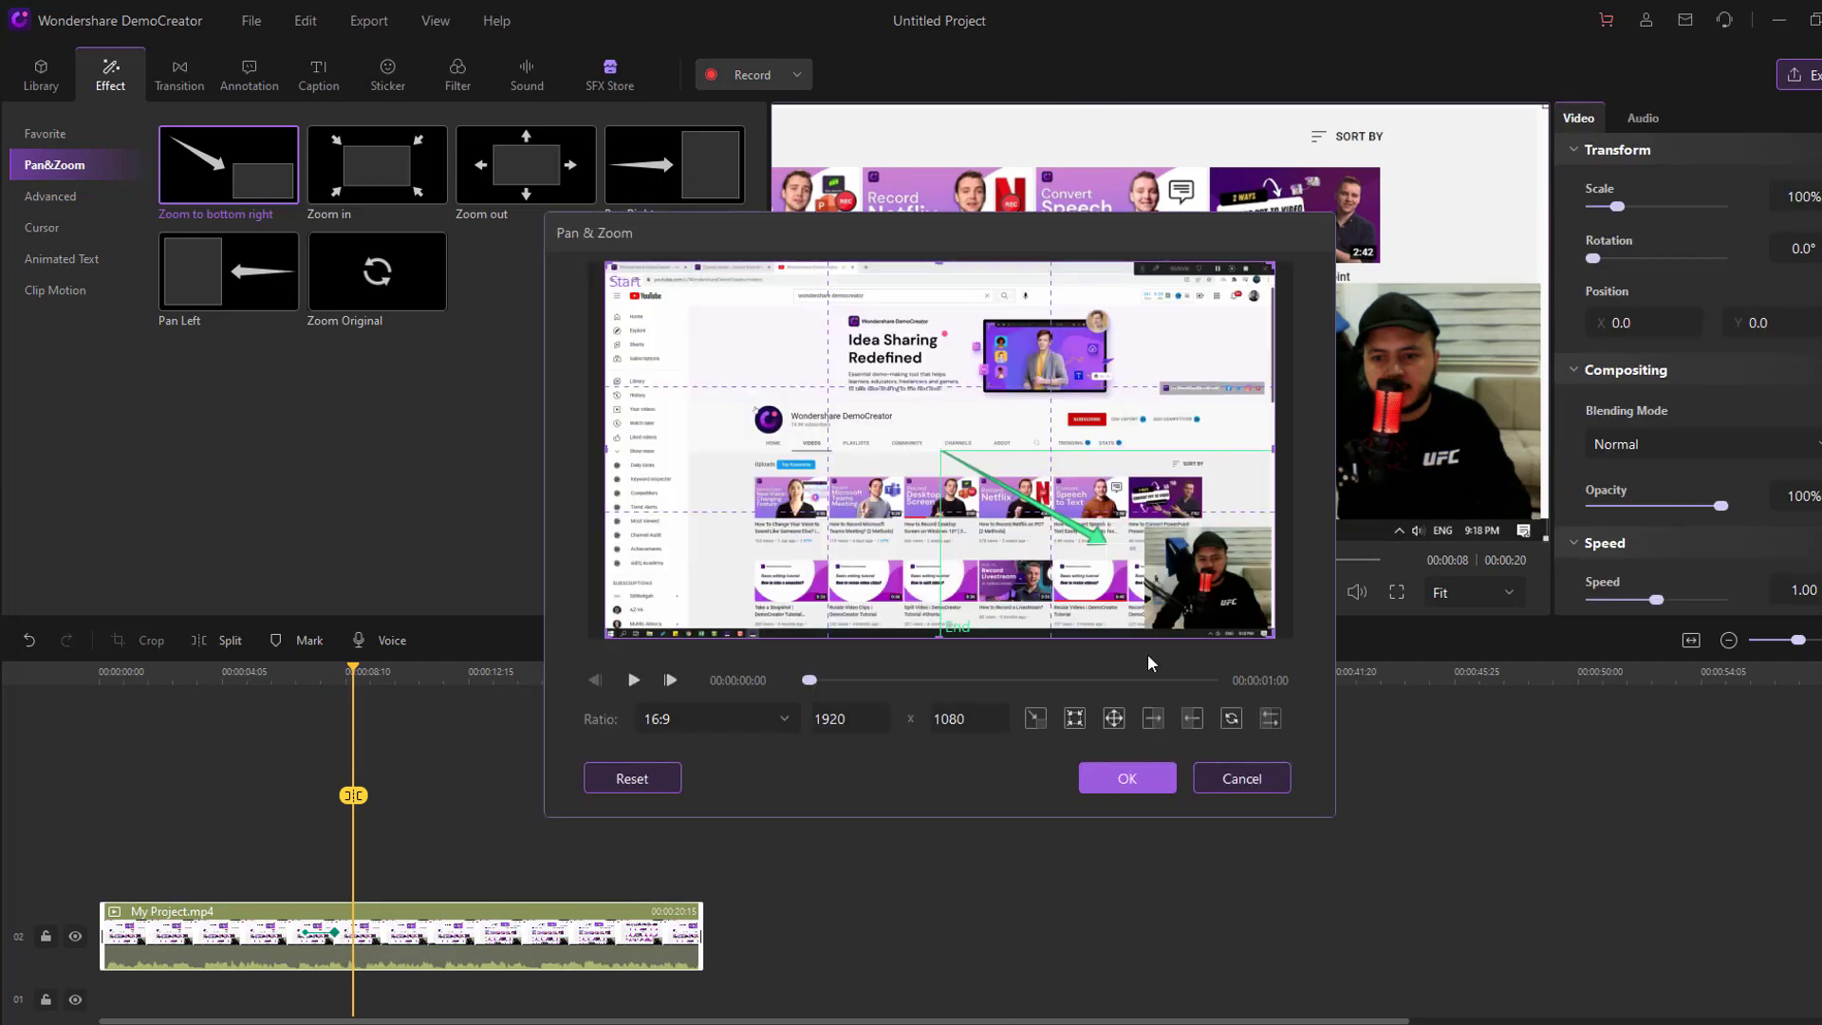
{"action": "left_click_drag", "start_coordinate": [1084, 541], "coordinate": [1063, 464]}
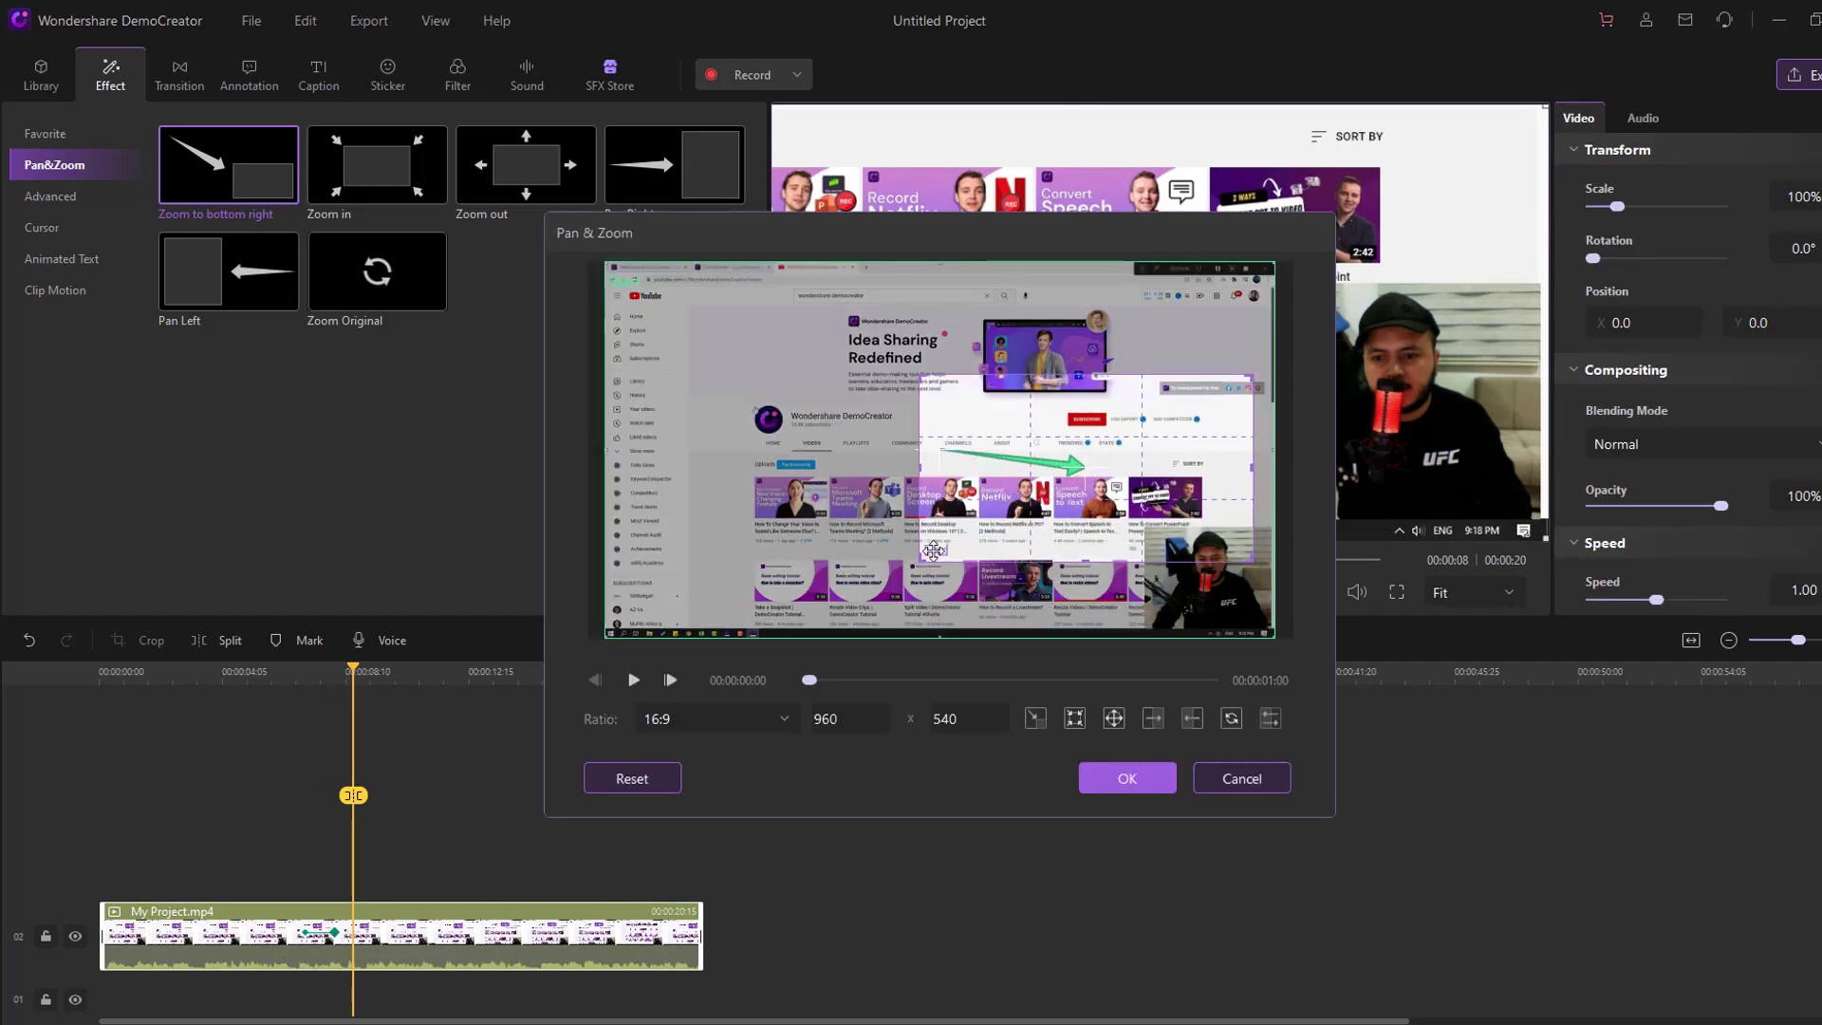
{"action": "left_click_drag", "start_coordinate": [921, 560], "coordinate": [1108, 430]}
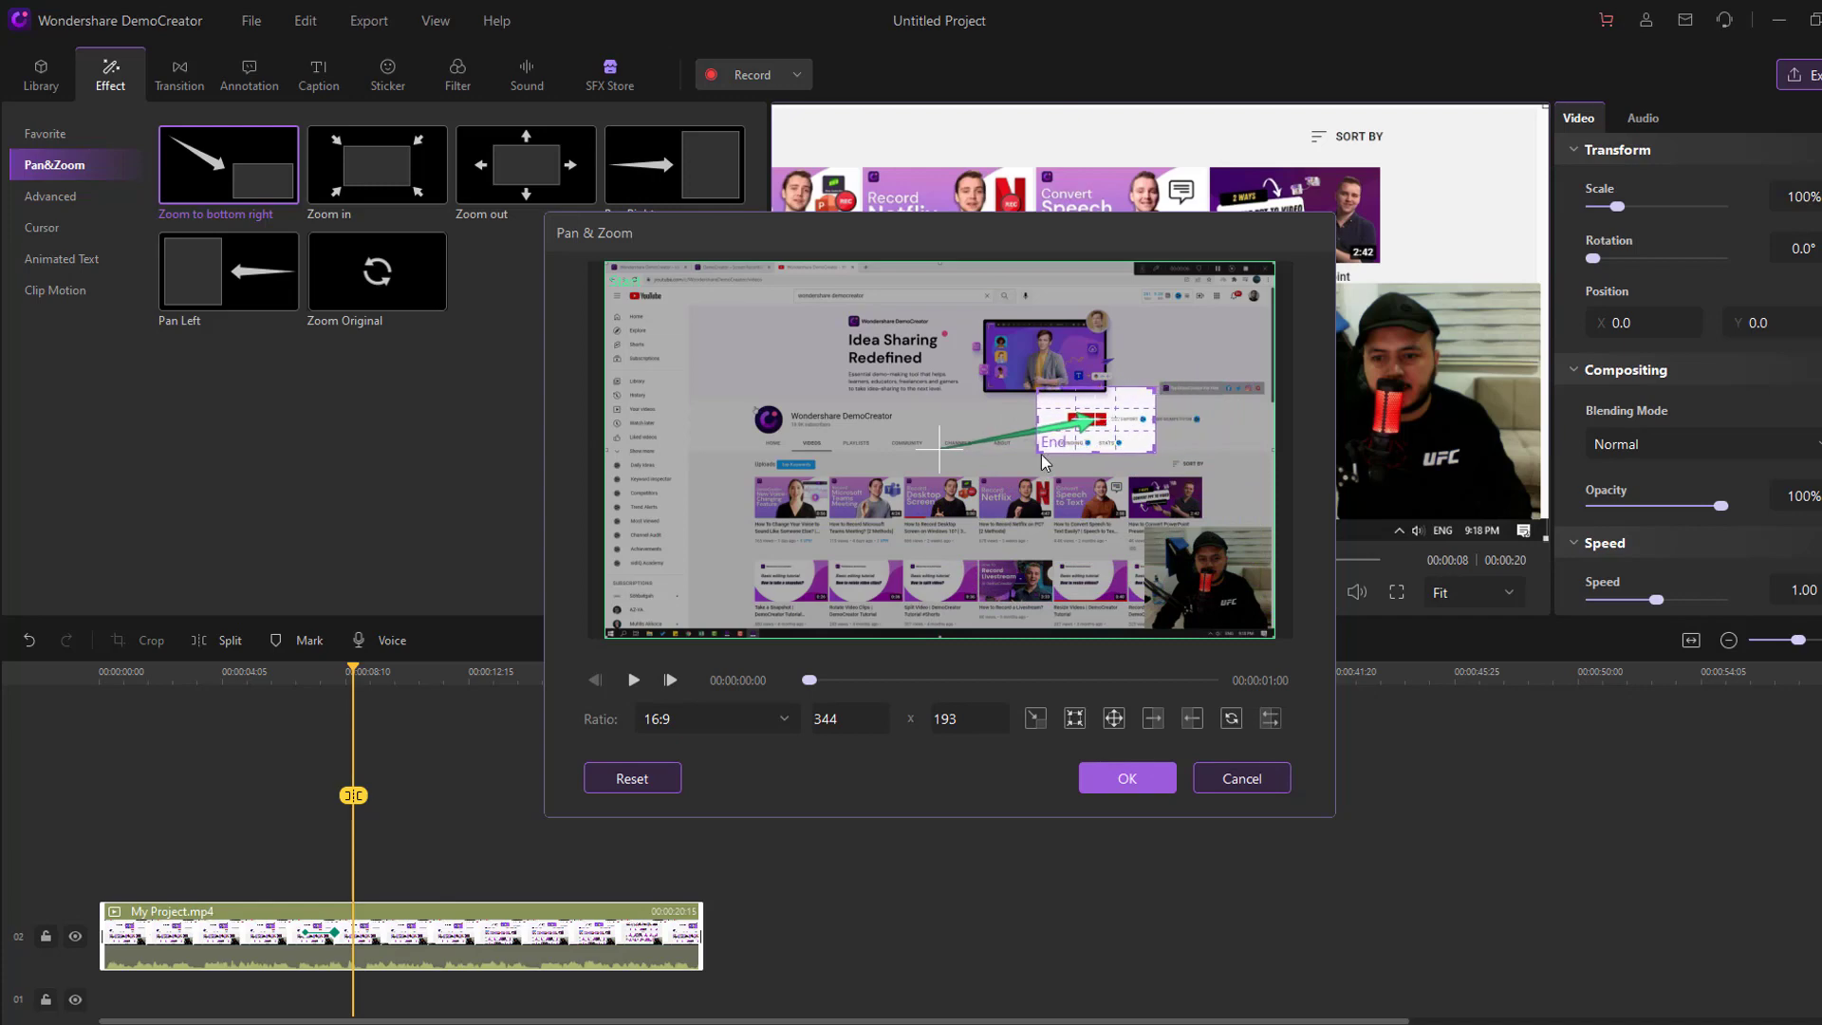
{"action": "left_click_drag", "start_coordinate": [1034, 449], "coordinate": [1045, 444]}
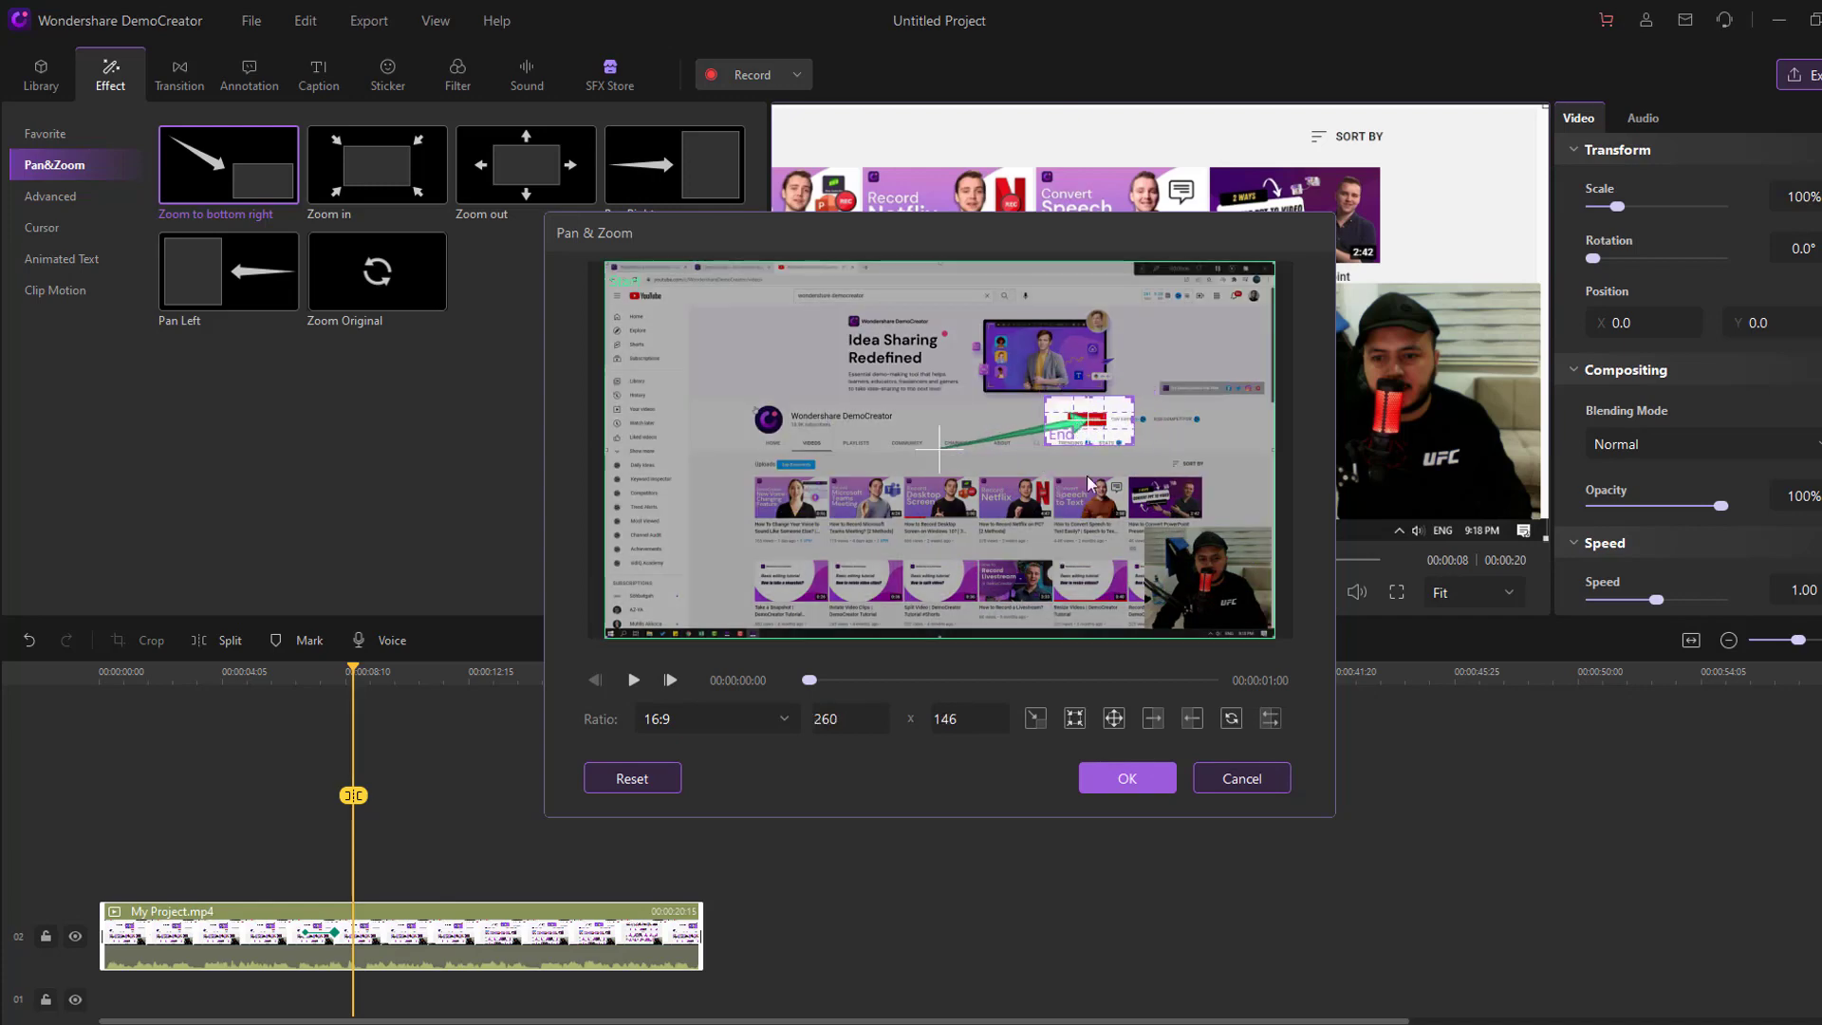
{"action": "left_click", "coordinate": [1136, 783]}
{"action": "left_click_drag", "start_coordinate": [351, 805], "coordinate": [295, 799]}
Step: Add the Zoom Original preset after the Subscribe zoom, then replay from 00:00:06 to check
{"action": "left_click", "coordinate": [1139, 592]}
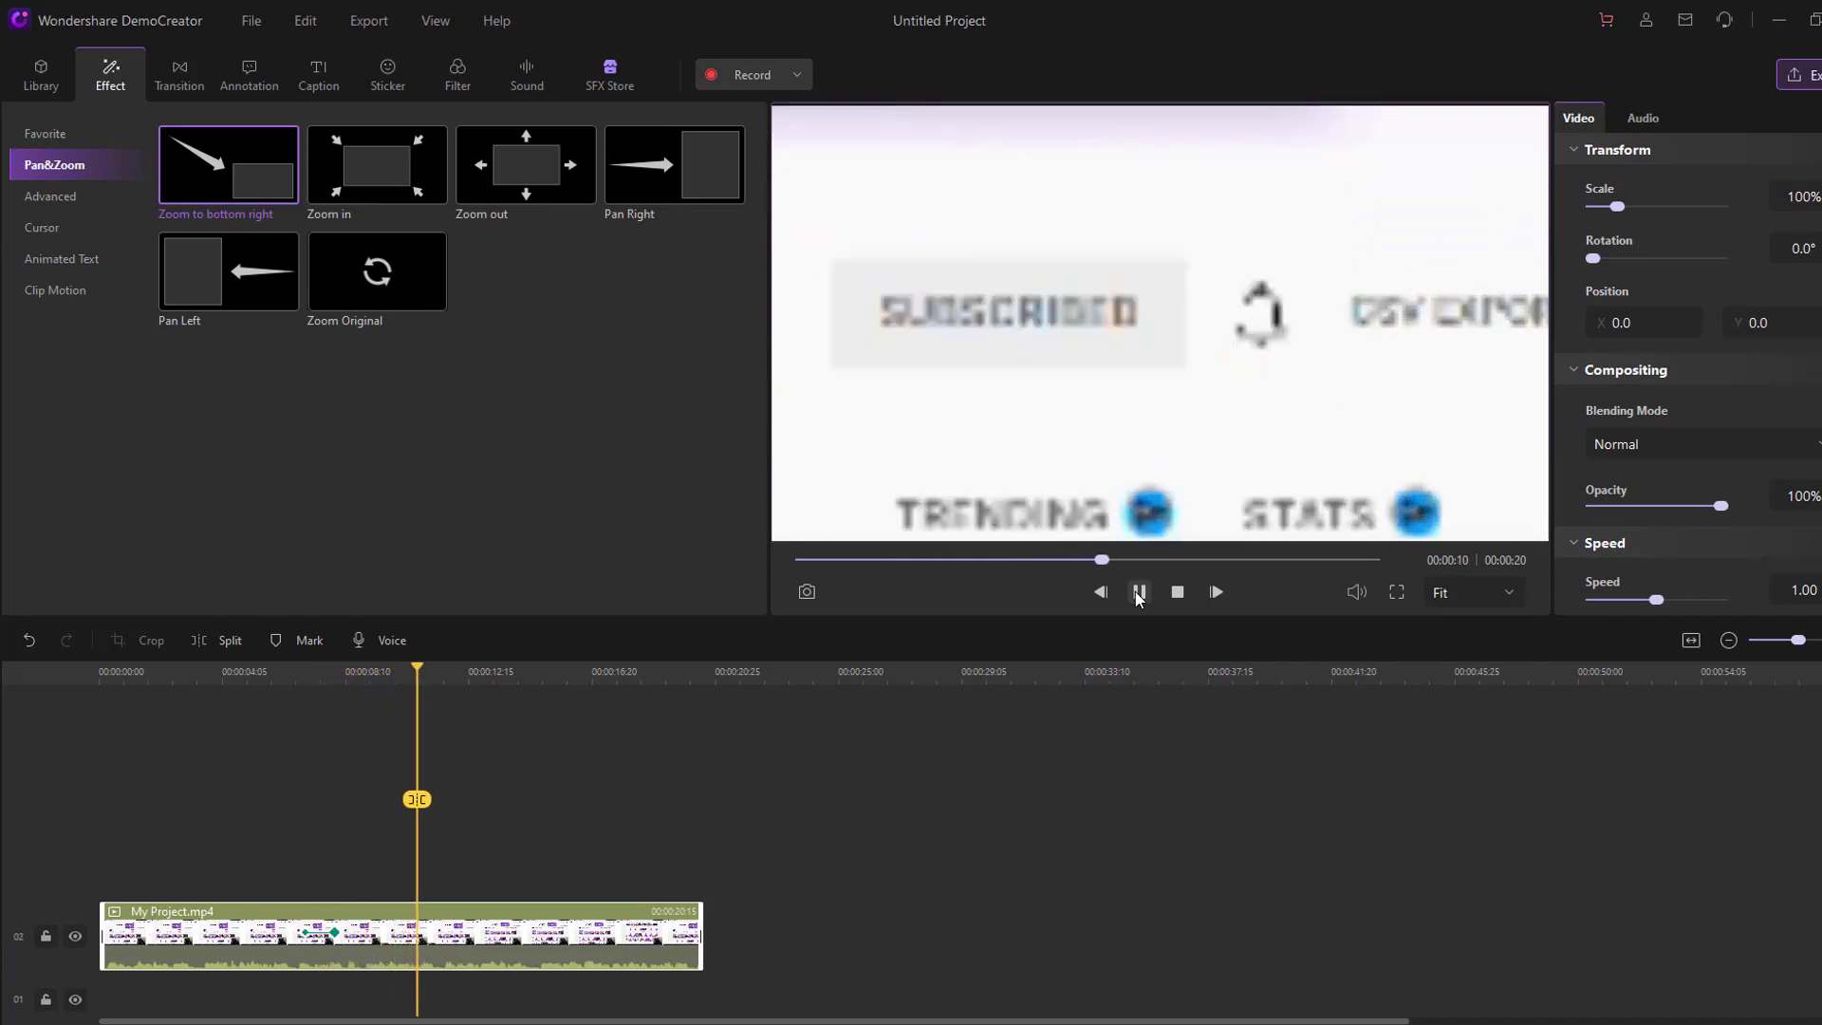
{"action": "left_click", "coordinate": [1139, 592]}
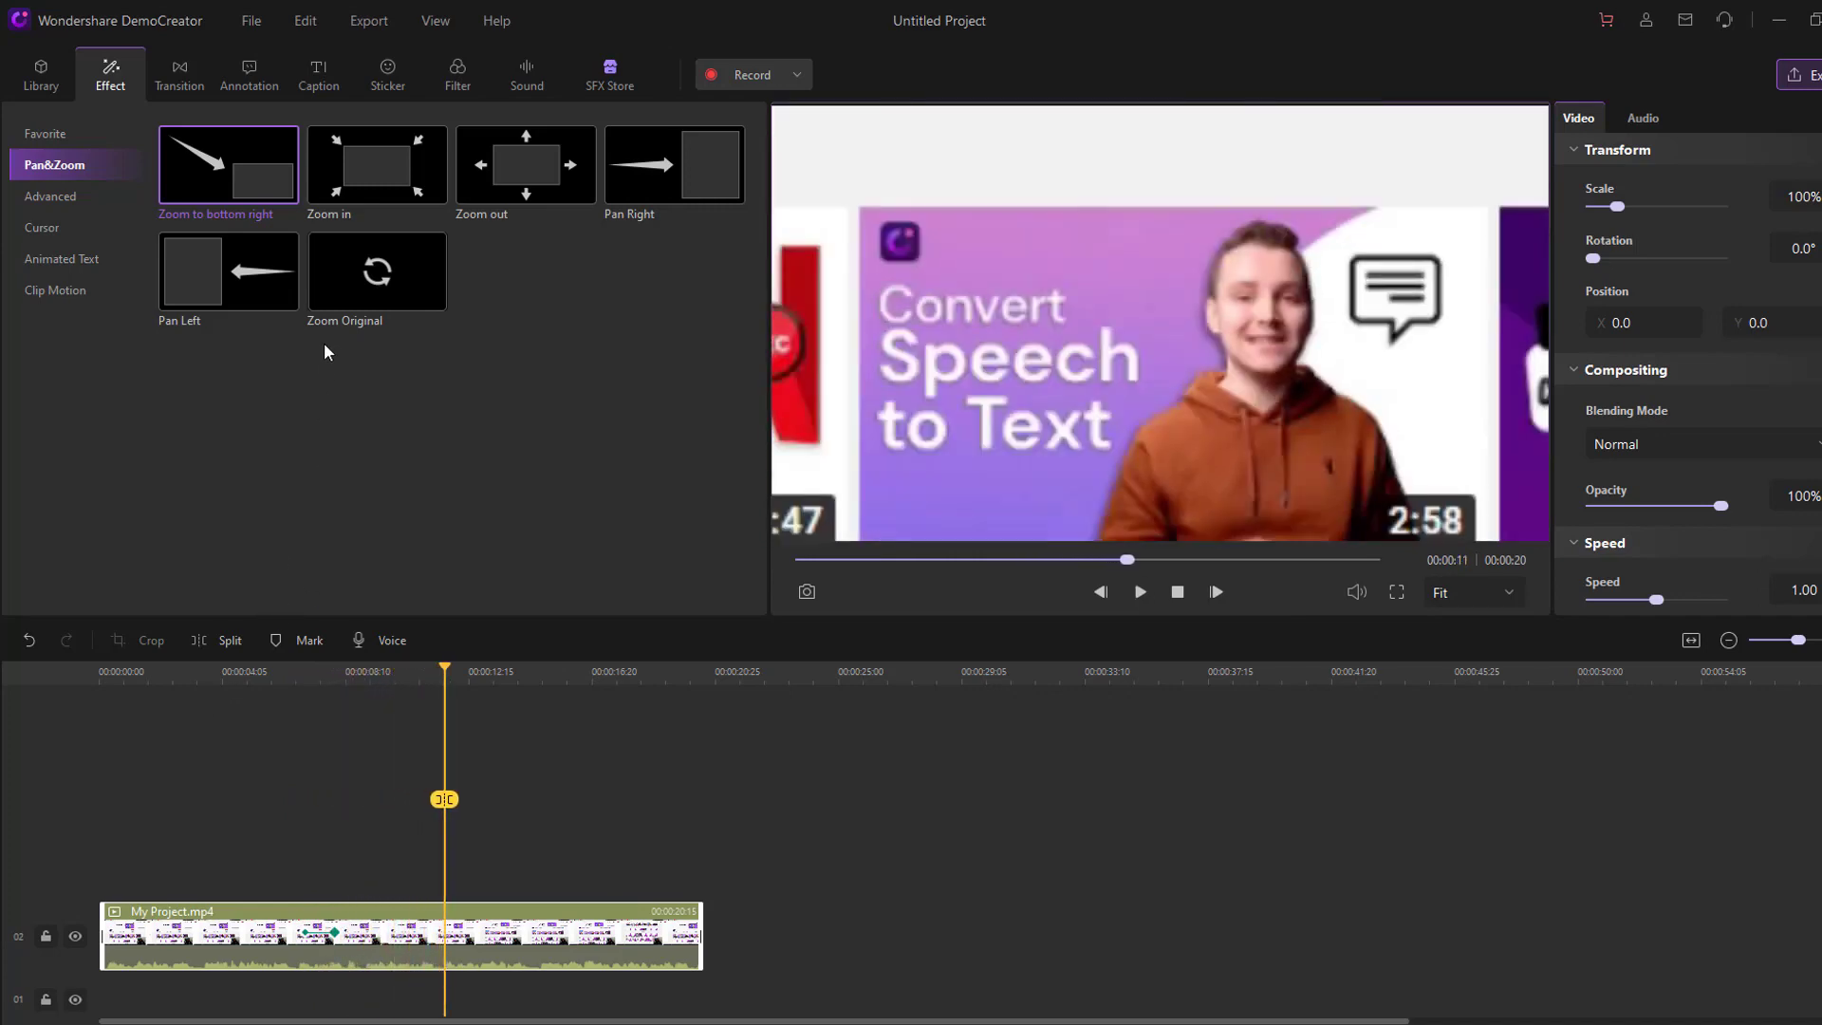
{"action": "left_click_drag", "start_coordinate": [361, 270], "coordinate": [442, 920]}
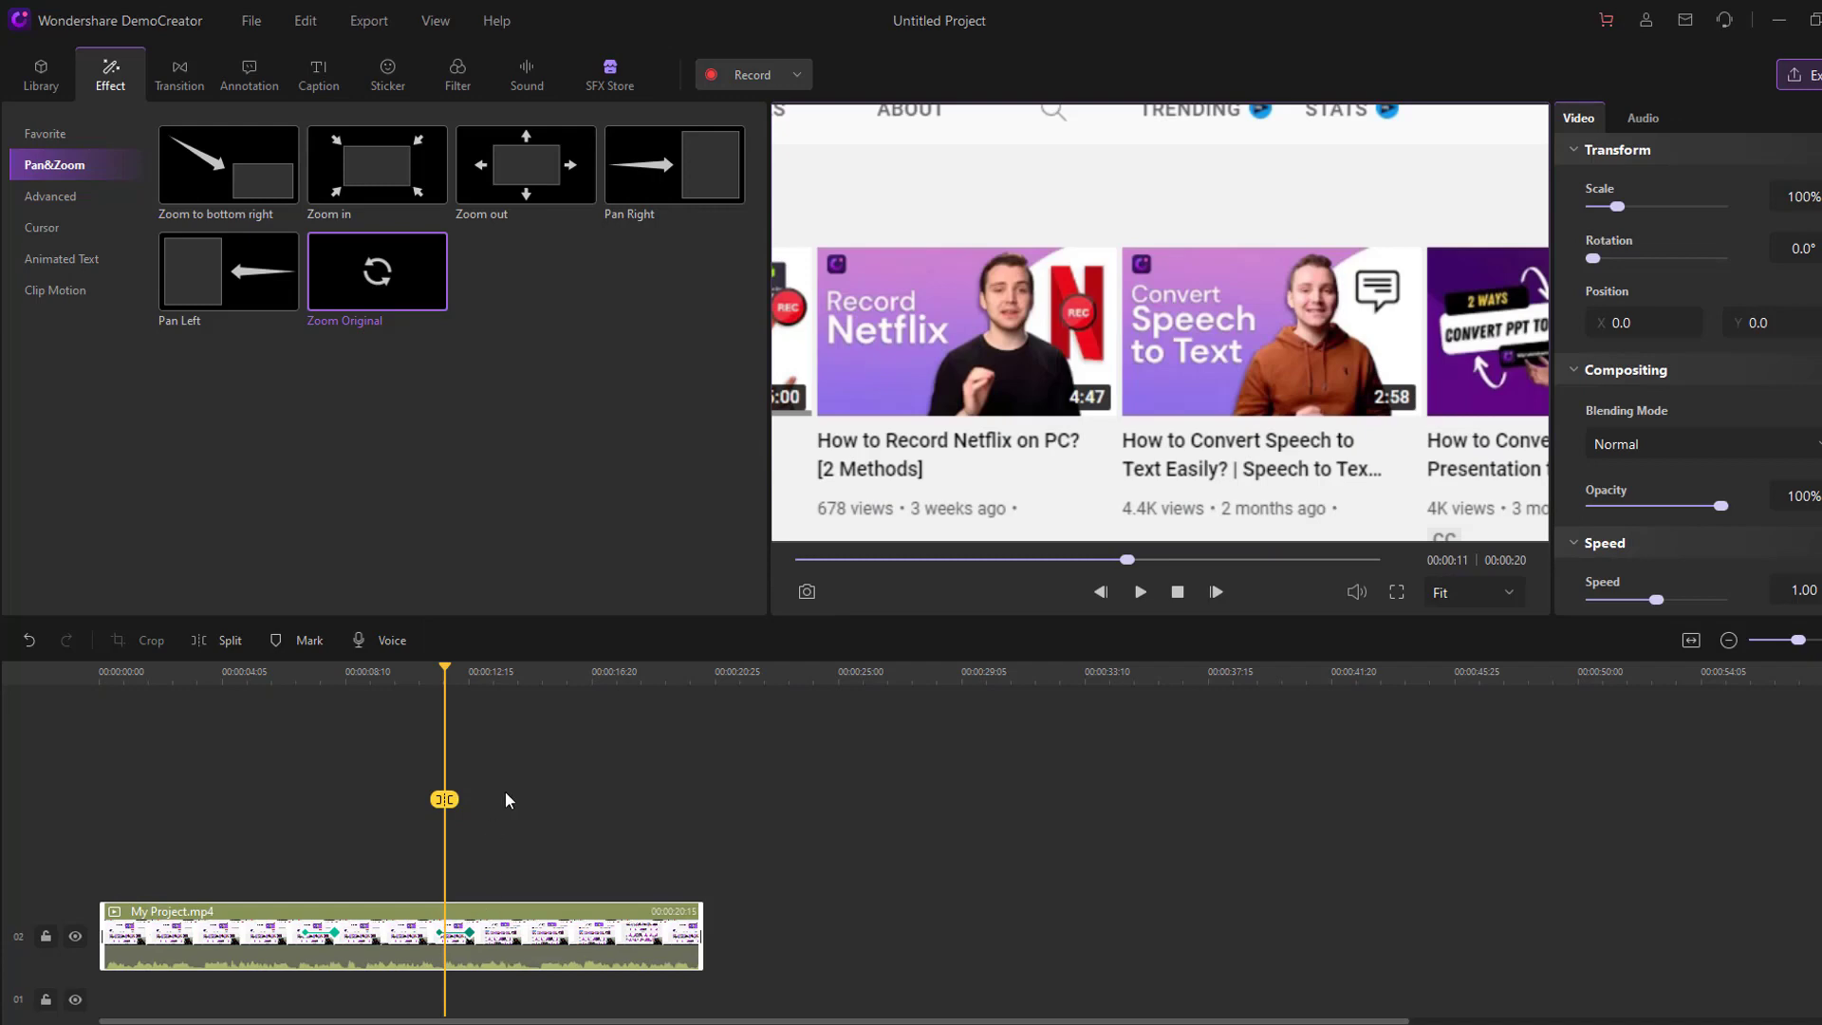
{"action": "left_click_drag", "start_coordinate": [444, 798], "coordinate": [304, 803]}
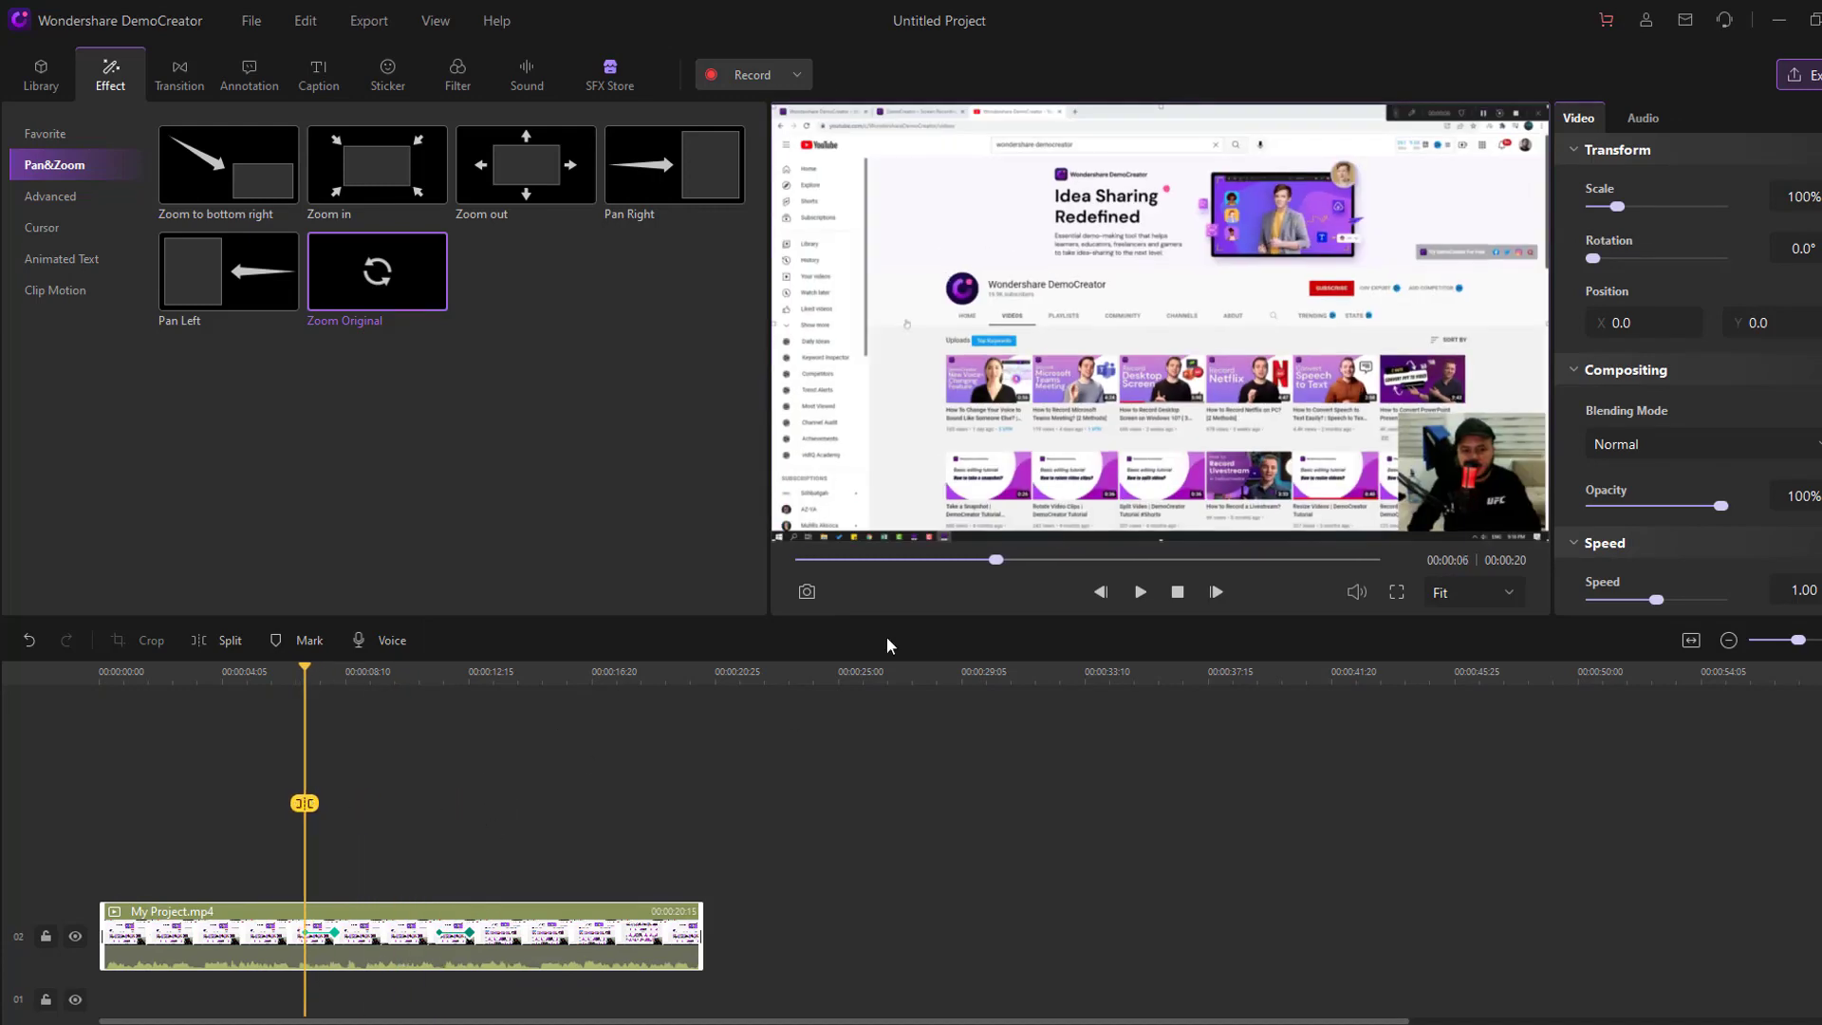
{"action": "left_click", "coordinate": [1143, 594]}
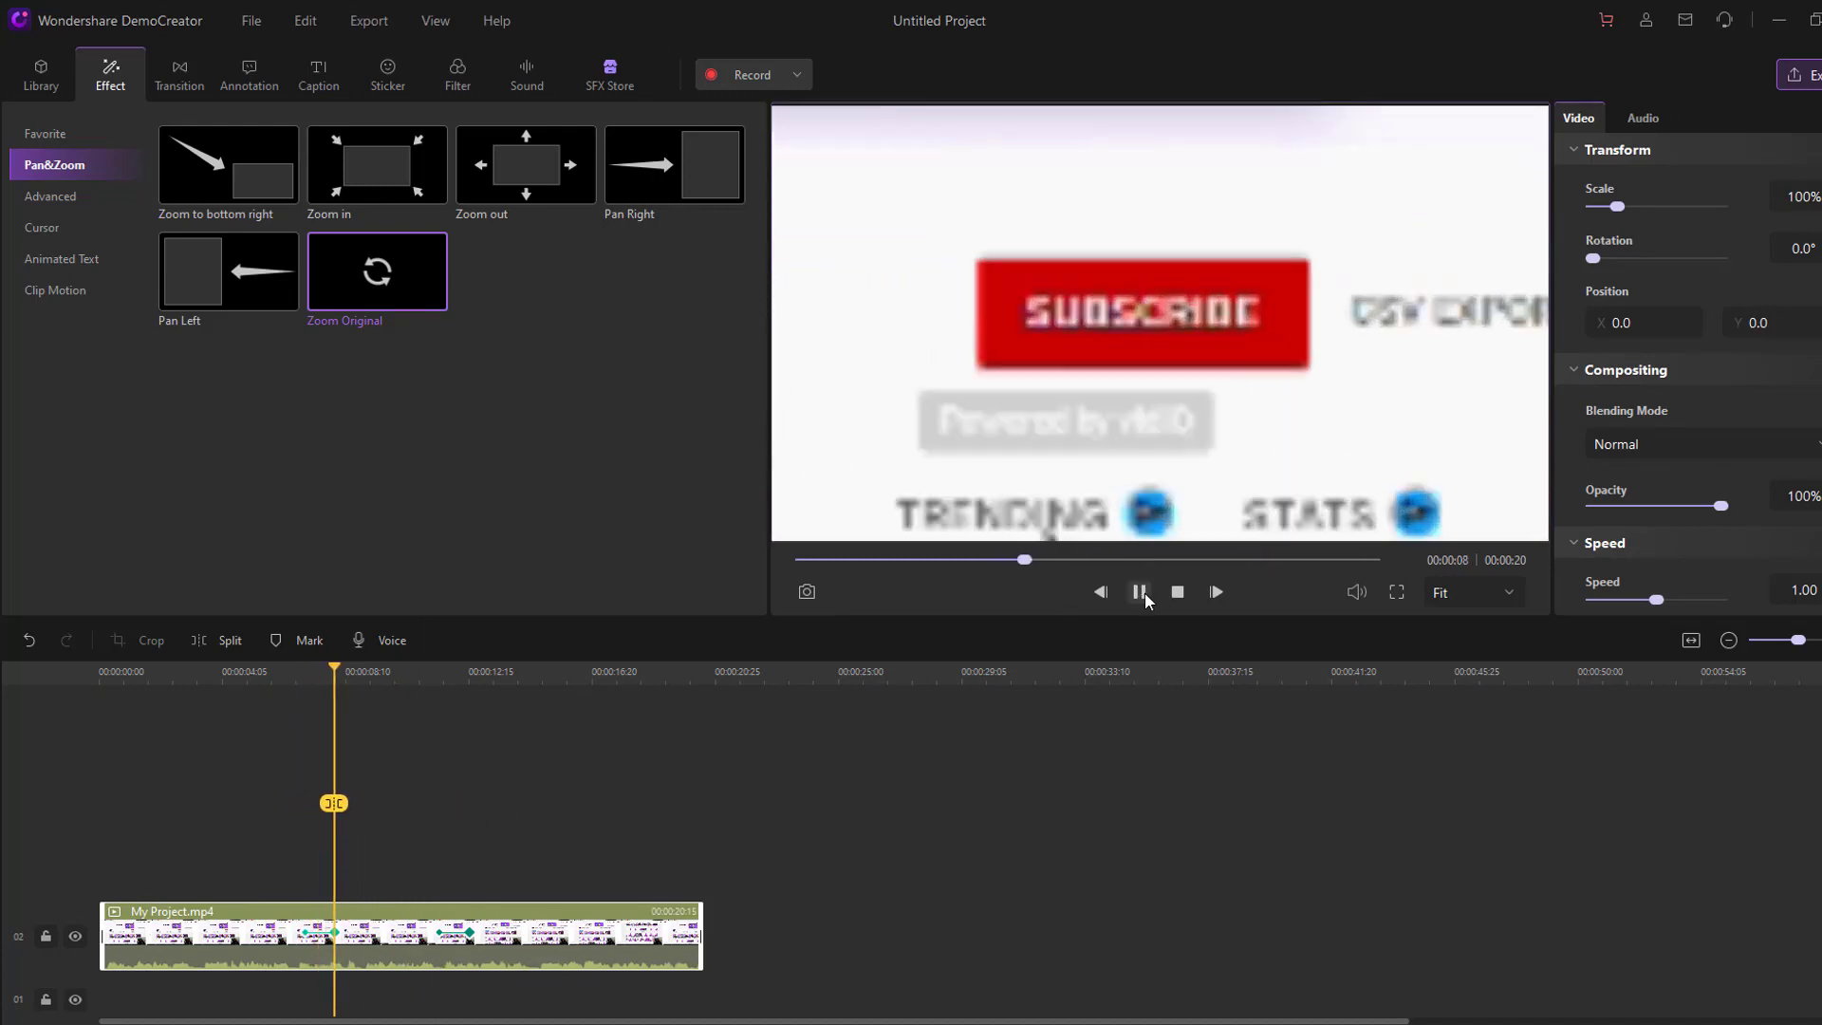